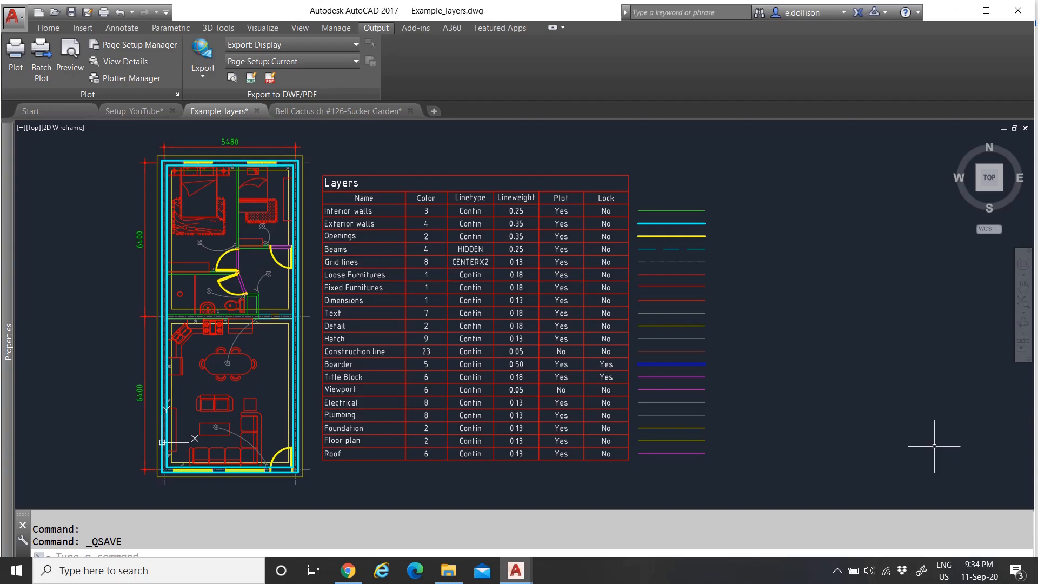
# Examine the floor plan and the layers table, including its construction line and foundation entries and colour column
pyautogui.scroll(4, 139, 160)
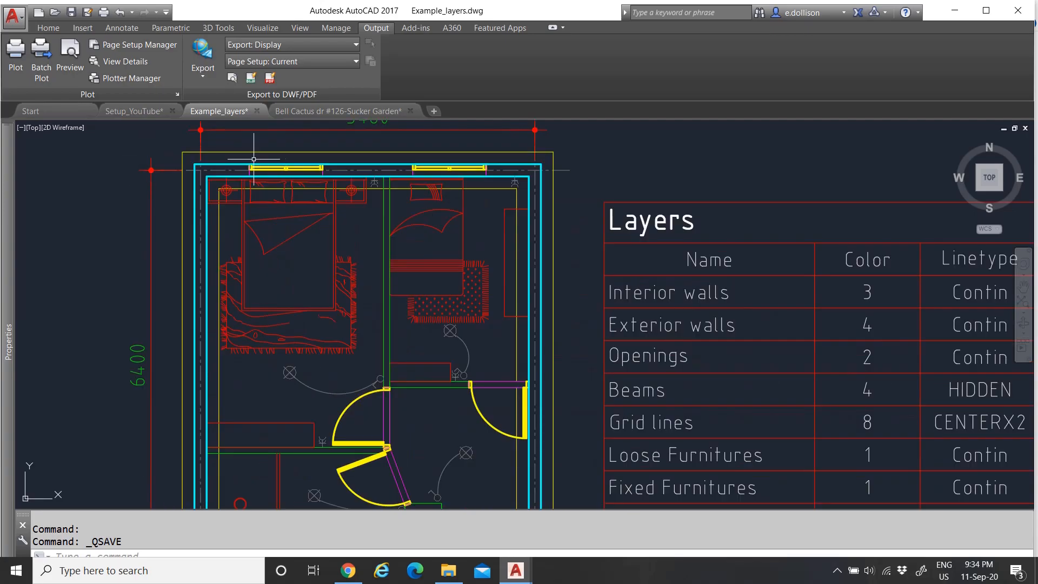
pyautogui.scroll(-4, 253, 159)
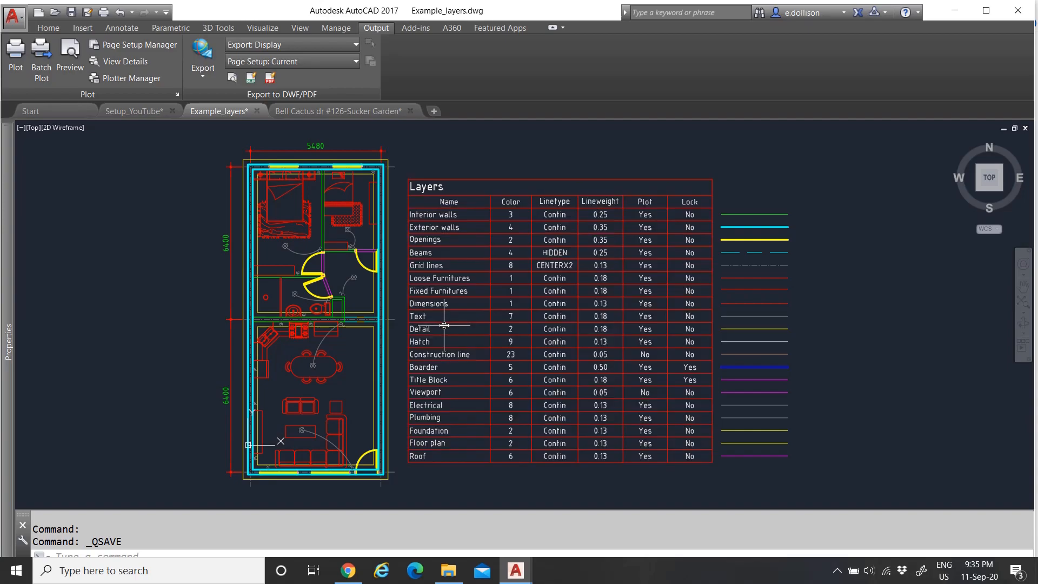
pyautogui.click(446, 354)
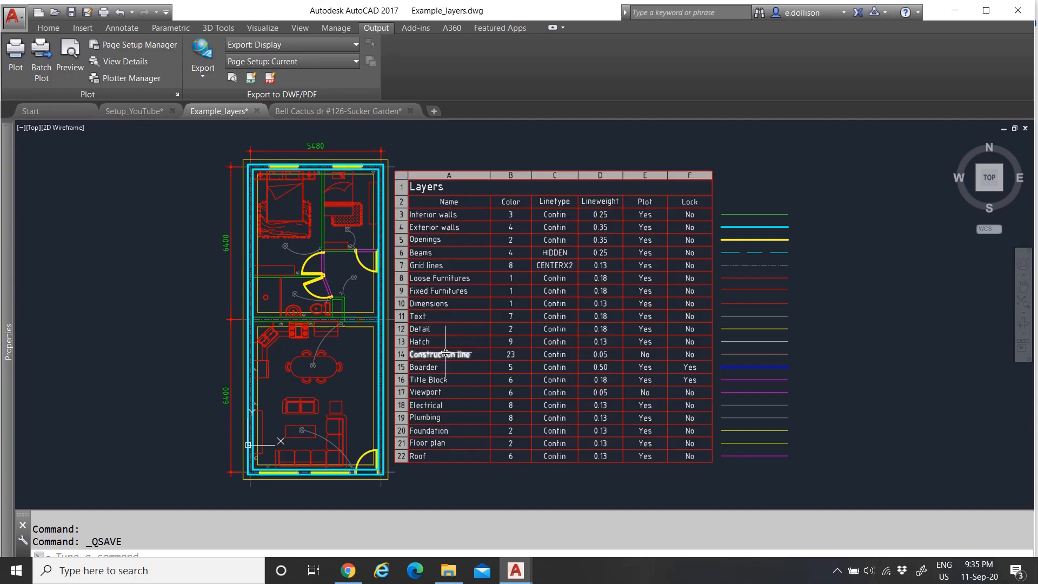
pyautogui.press('Escape')
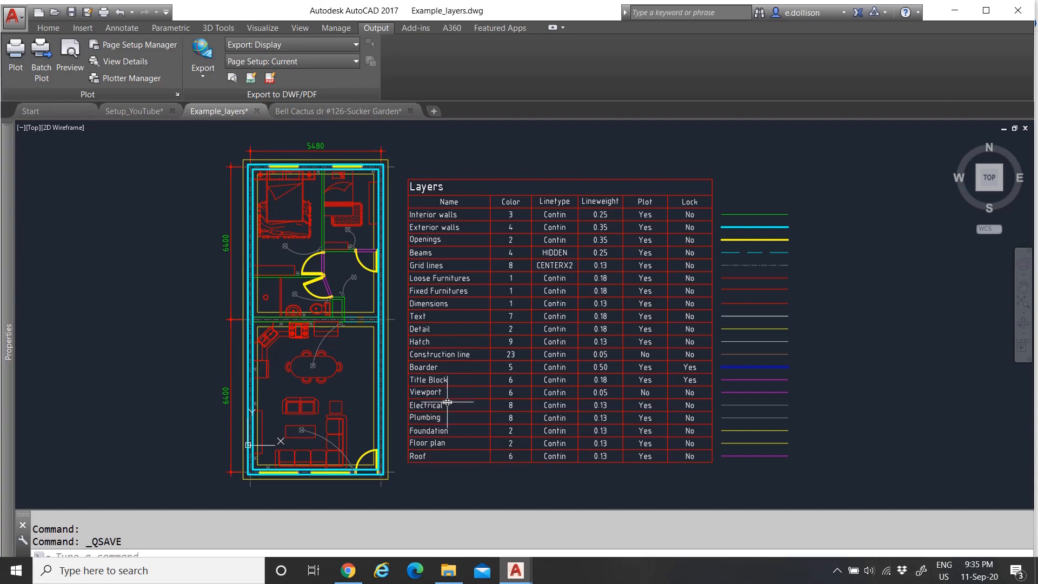
pyautogui.click(452, 430)
pyautogui.press('Escape')
pyautogui.scroll(4, 814, 216)
pyautogui.scroll(-6, 690, 206)
pyautogui.scroll(4, 510, 213)
pyautogui.scroll(-3, 371, 204)
pyautogui.scroll(3, 364, 221)
pyautogui.click(344, 176)
pyautogui.scroll(-2, 345, 178)
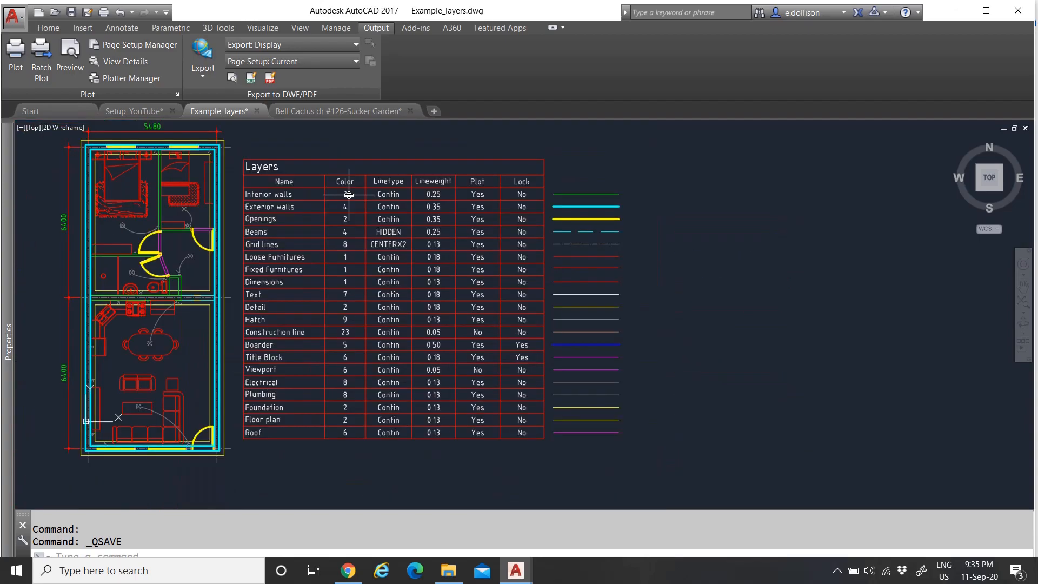
pyautogui.press('Escape')
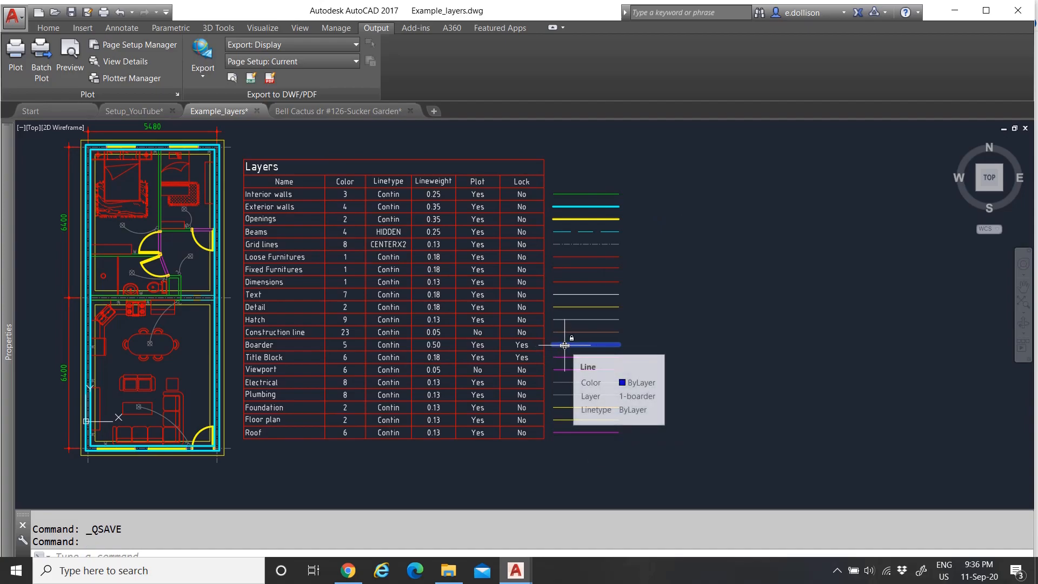
# Try to move the layers table together with its sample lines, including the boarder line on the locked layer
pyautogui.moveTo(565, 345)
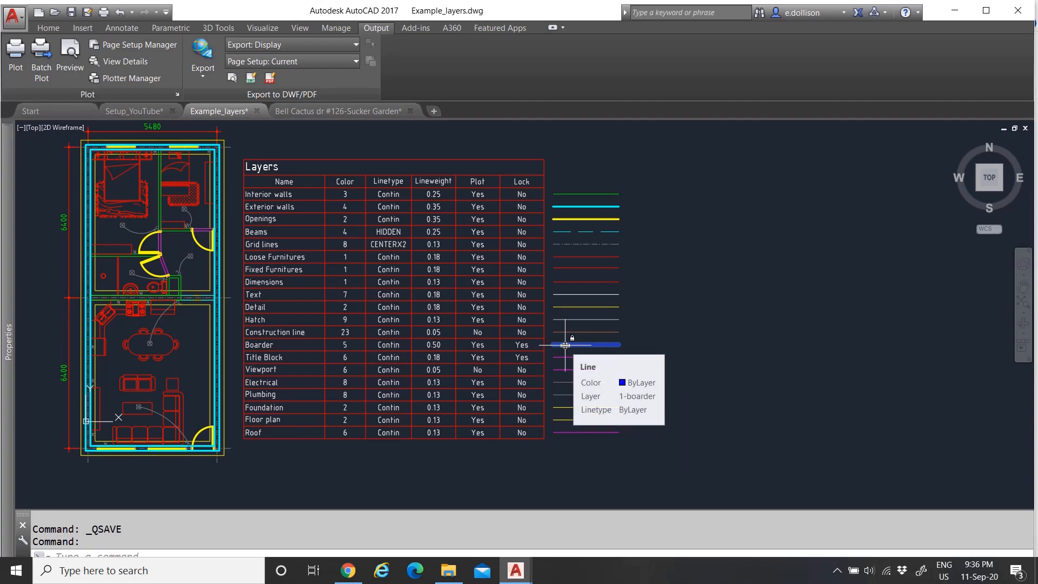
pyautogui.click(234, 146)
pyautogui.click(667, 484)
pyautogui.write('m')
pyautogui.press('Return')
pyautogui.click(674, 309)
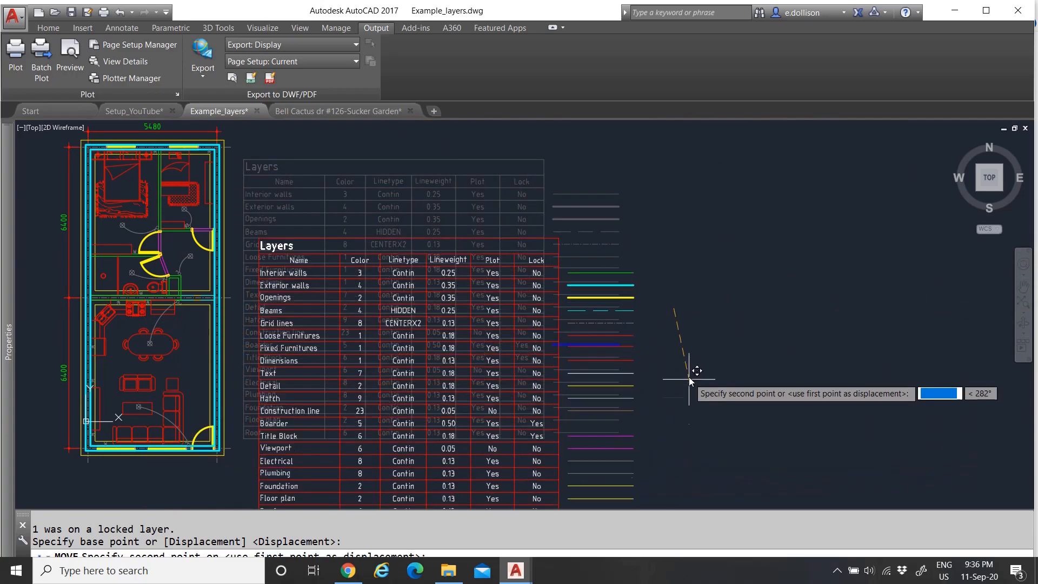
pyautogui.press('Escape')
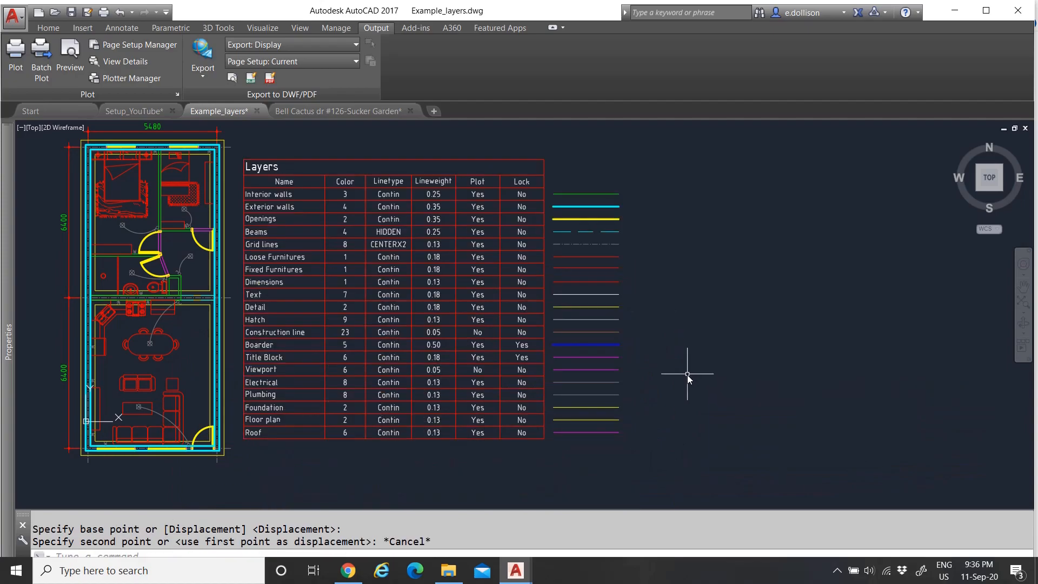
# Lock the 1-title layer of the title block's sample line
pyautogui.click(563, 357)
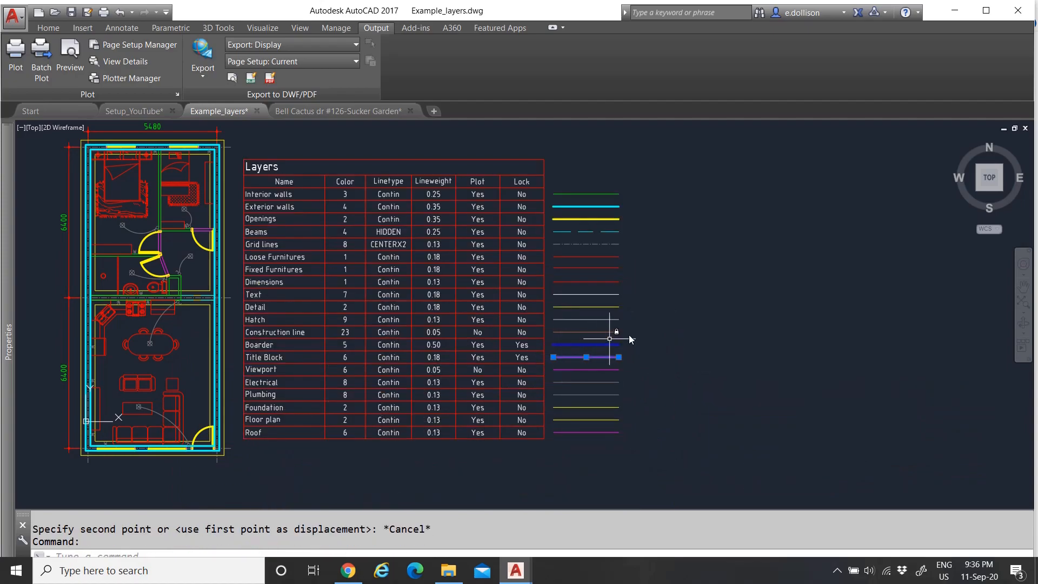
pyautogui.click(48, 27)
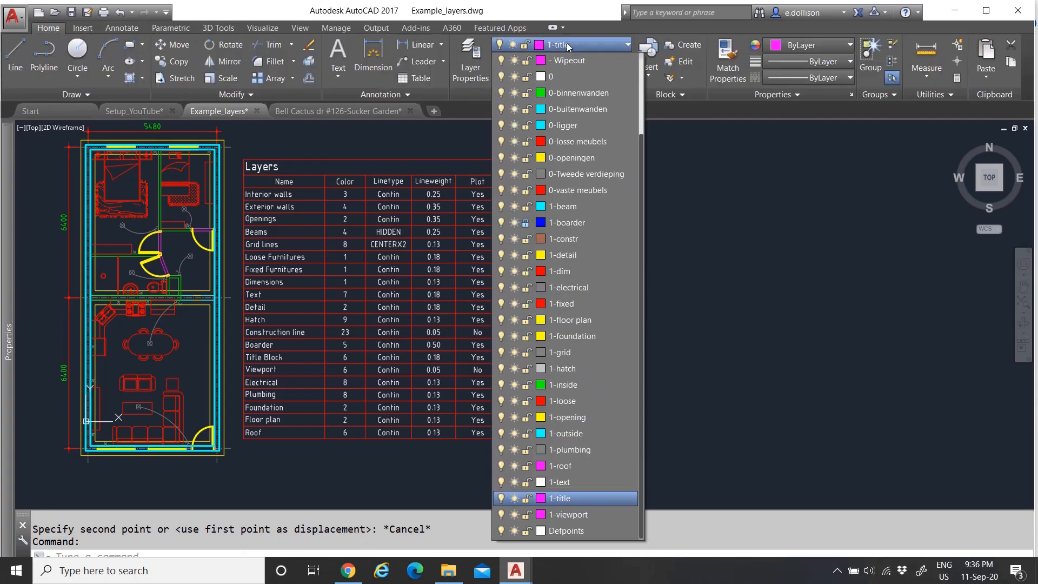
pyautogui.click(527, 499)
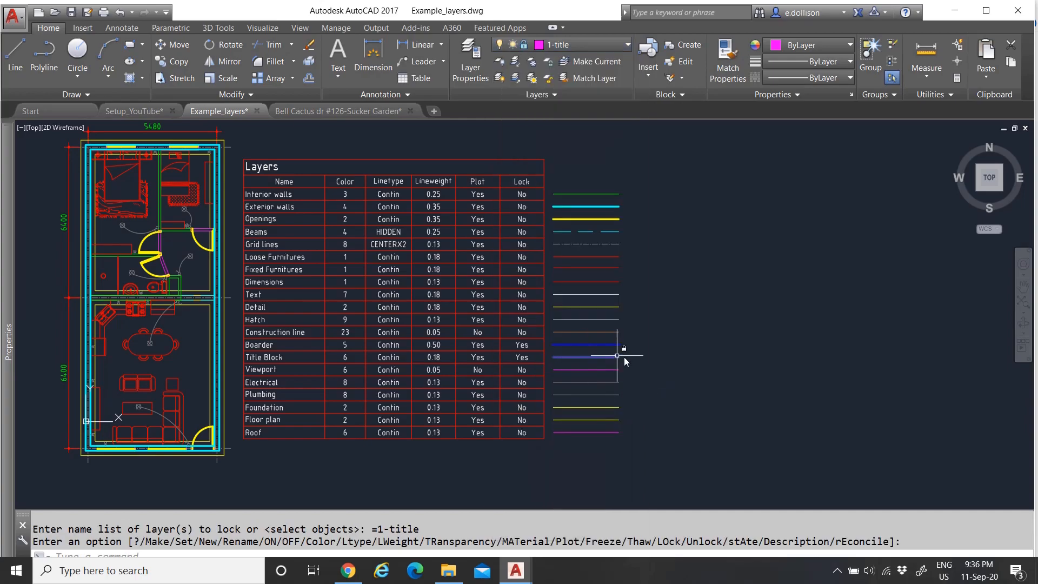
pyautogui.press('Escape')
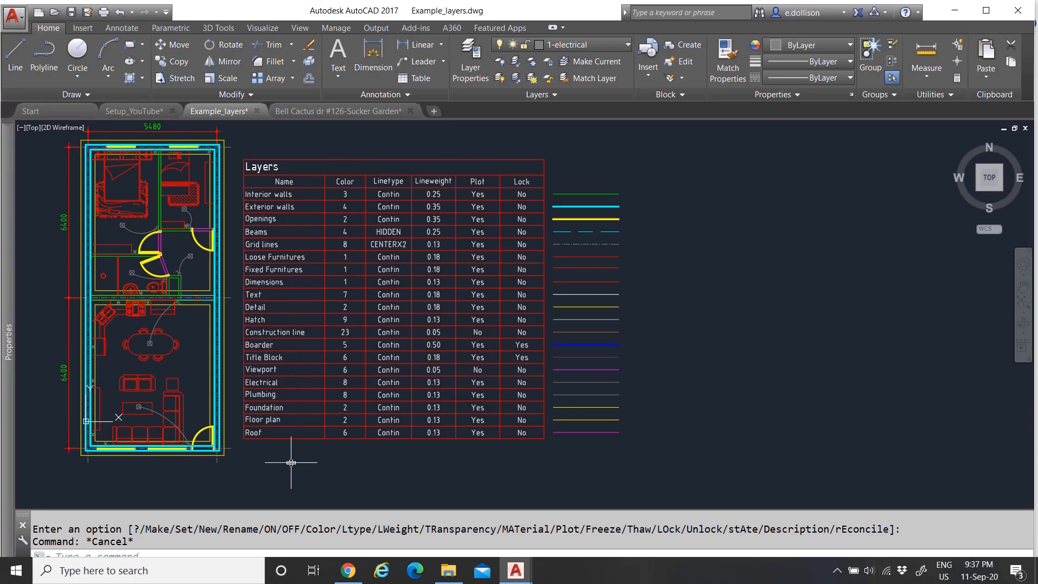
# Check which layer the outer and upper inner foundation outlines around the floor plan are on
pyautogui.scroll(-4, 463, 341)
pyautogui.scroll(4, 368, 315)
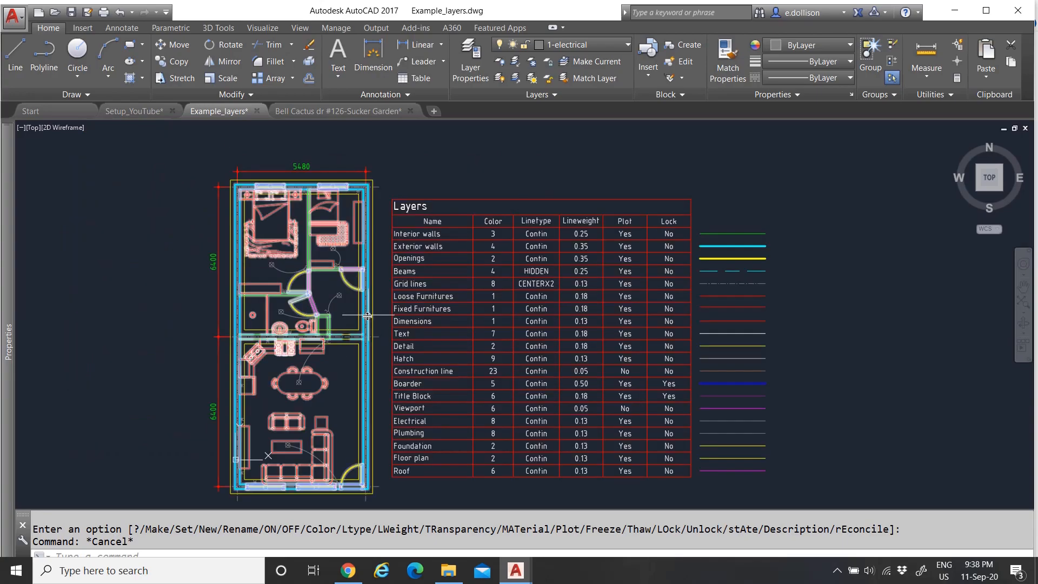
pyautogui.scroll(6, 252, 182)
pyautogui.scroll(-6, 290, 241)
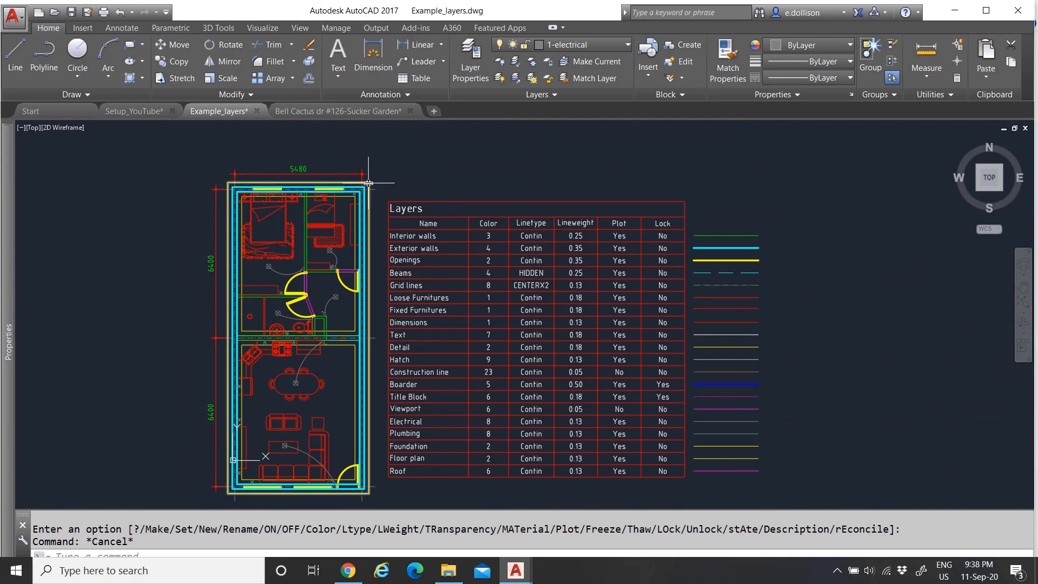
pyautogui.click(369, 183)
pyautogui.scroll(7, 369, 185)
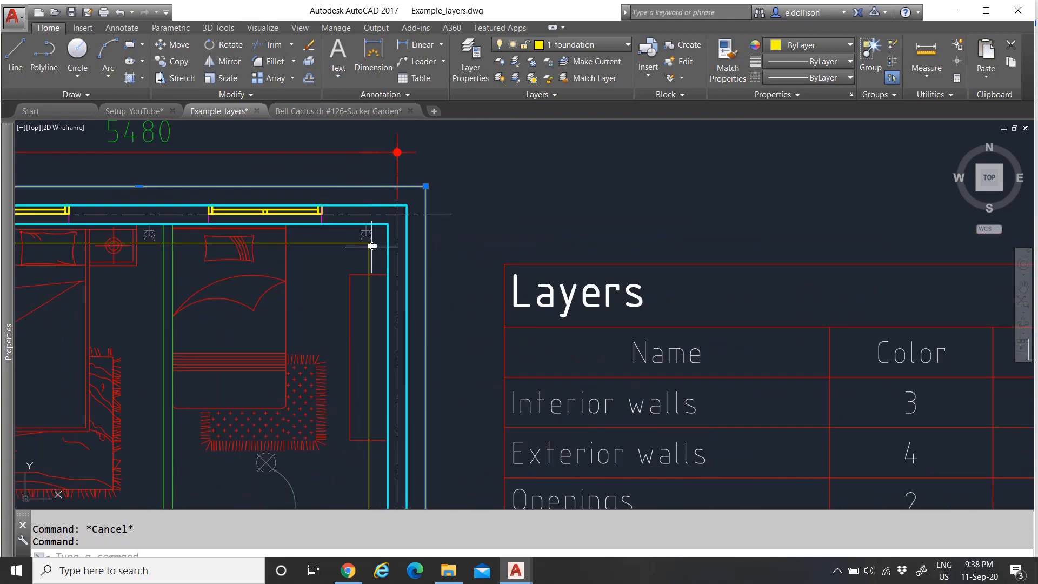
pyautogui.scroll(-3, 335, 206)
pyautogui.scroll(5, 353, 195)
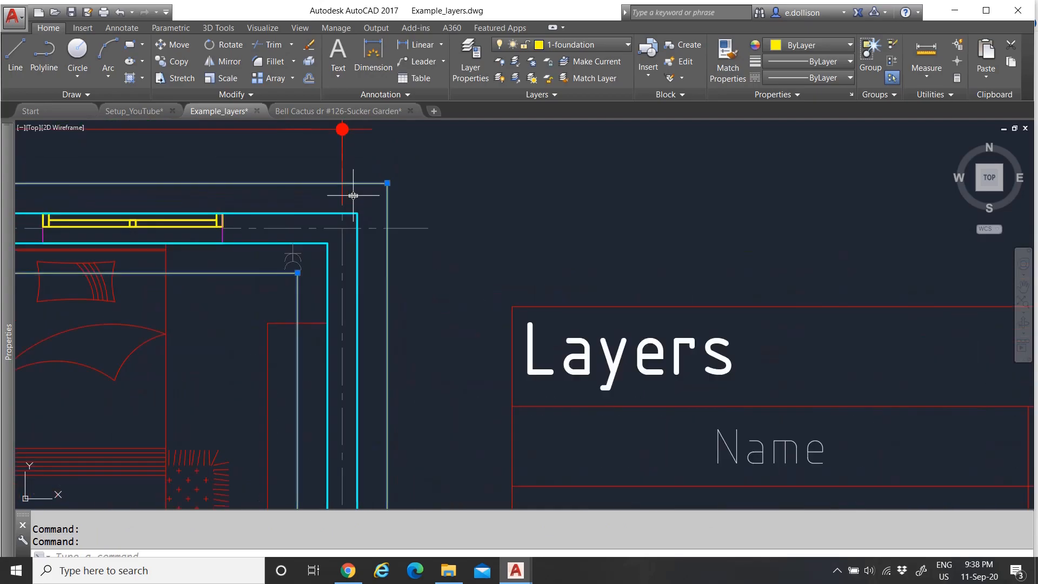
pyautogui.scroll(-5, 407, 232)
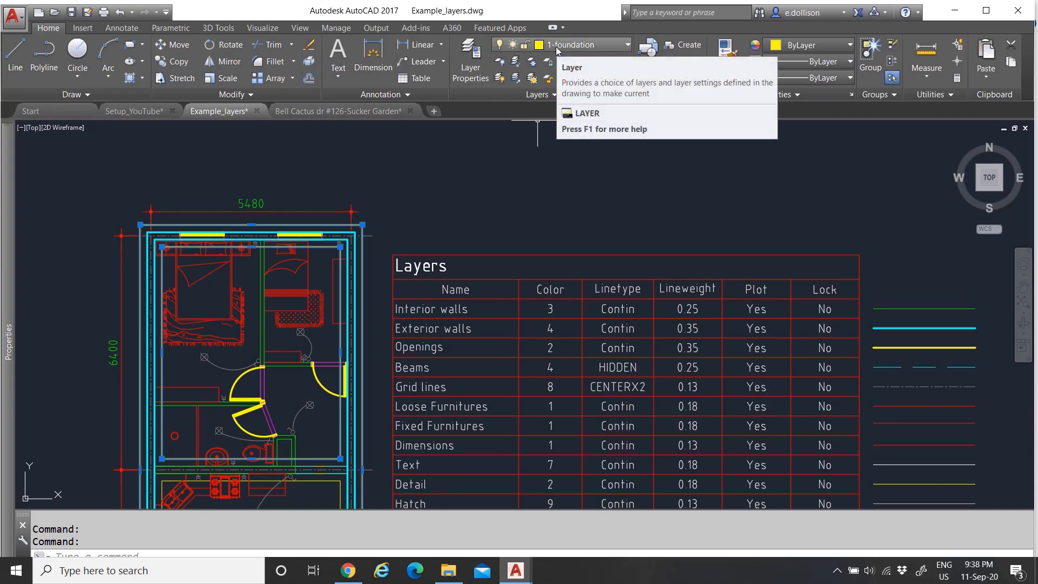
pyautogui.scroll(4, 354, 213)
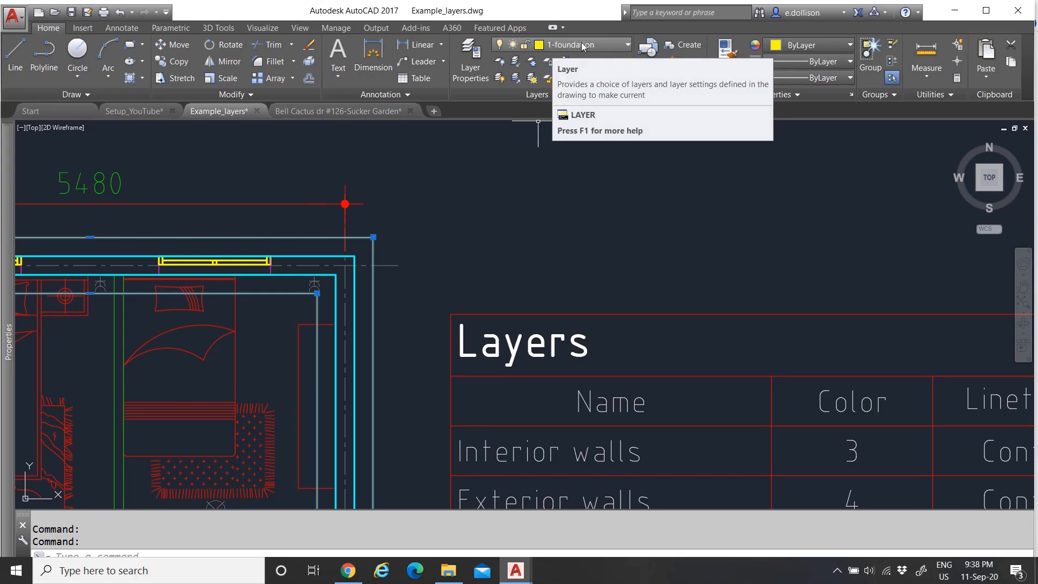
pyautogui.press('Escape')
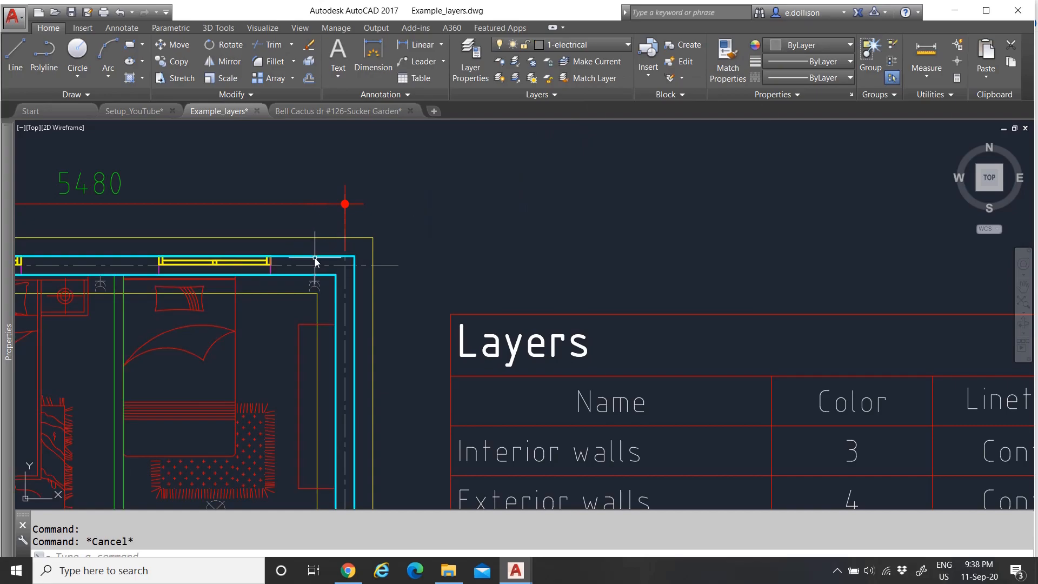
# Select the floor plan block by its exterior wall and check which layer it is on
pyautogui.click(318, 261)
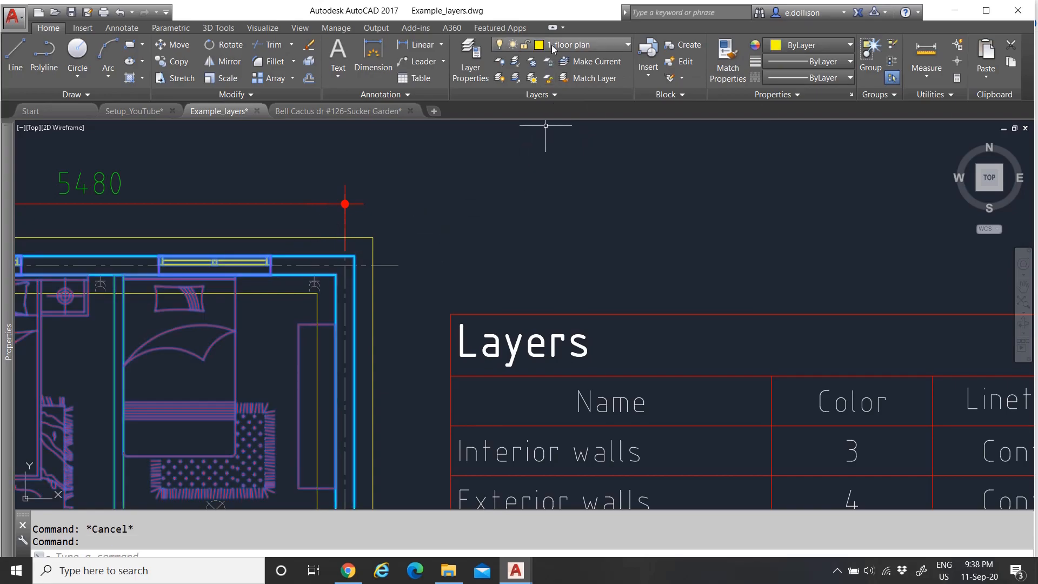
pyautogui.scroll(-5, 440, 200)
pyautogui.scroll(5, 400, 204)
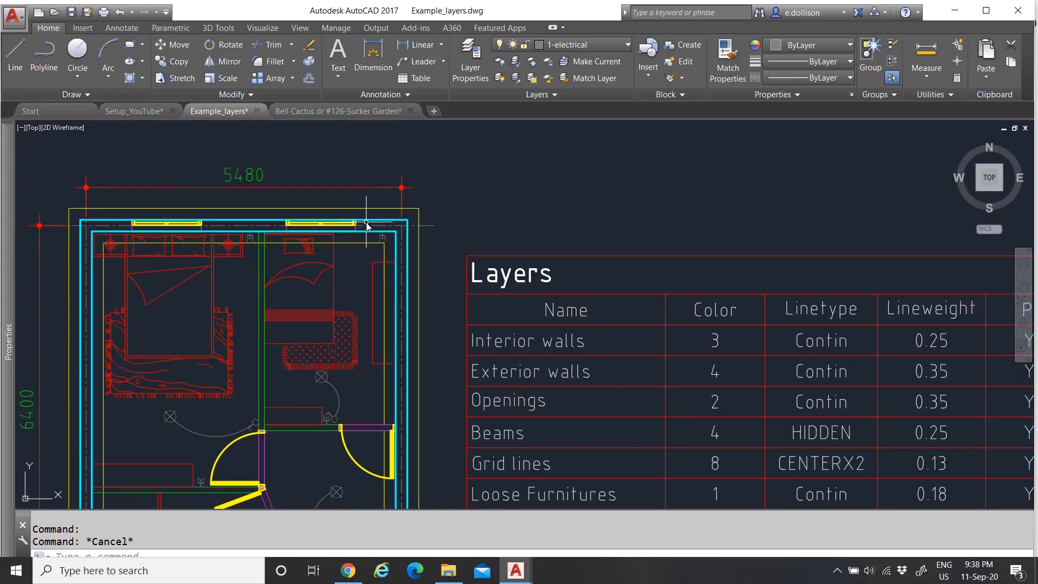
pyautogui.click(366, 226)
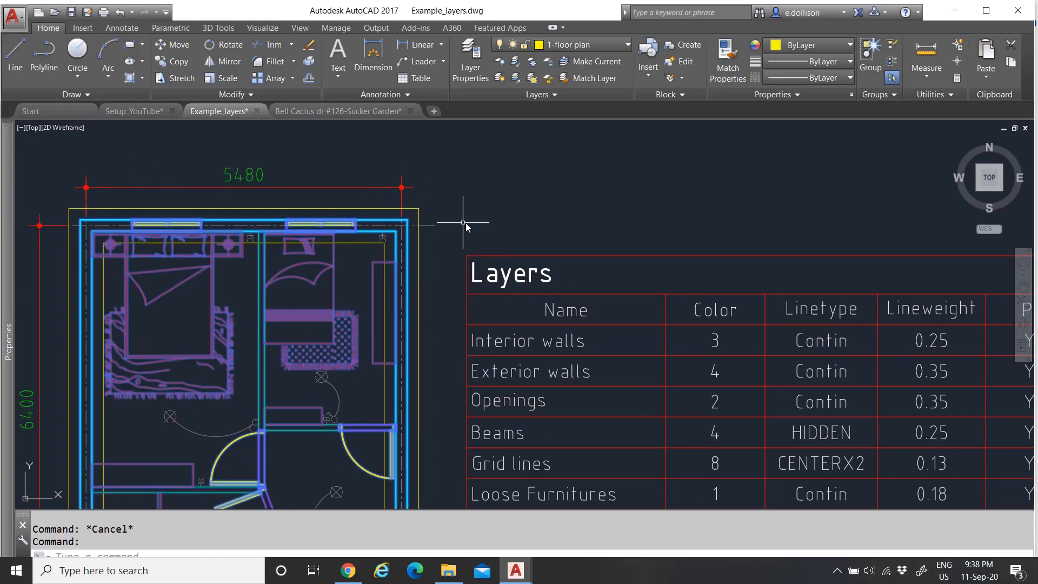
pyautogui.scroll(-4, 443, 225)
pyautogui.scroll(4, 344, 270)
pyautogui.scroll(-4, 343, 269)
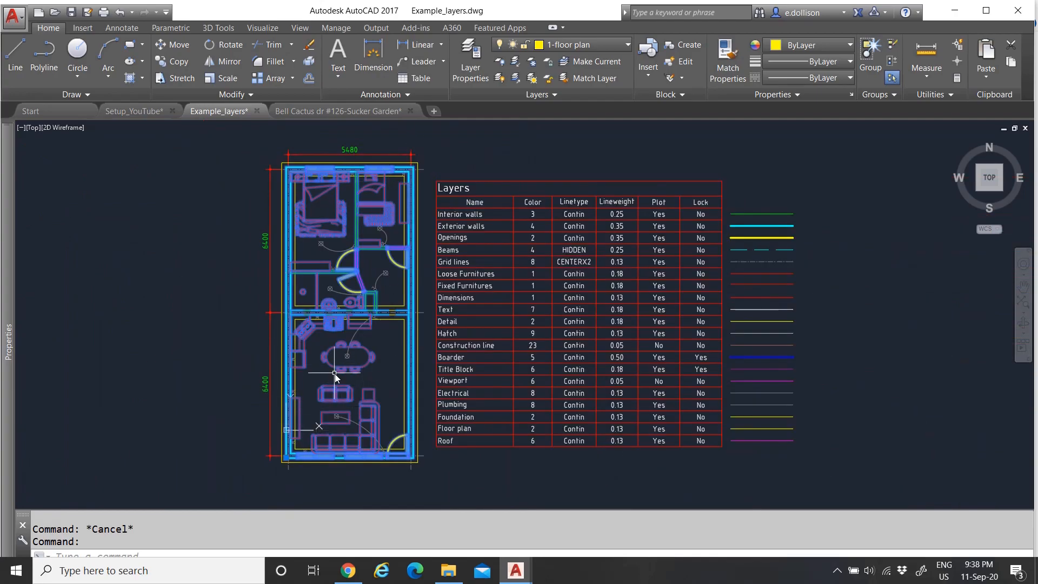
# Examine the walls, doors, bathroom fixtures, kitchen and dining furniture contained in the selected floor plan block
pyautogui.scroll(4, 333, 182)
pyautogui.scroll(-4, 351, 268)
pyautogui.scroll(5, 300, 461)
pyautogui.scroll(-5, 294, 315)
pyautogui.scroll(5, 309, 264)
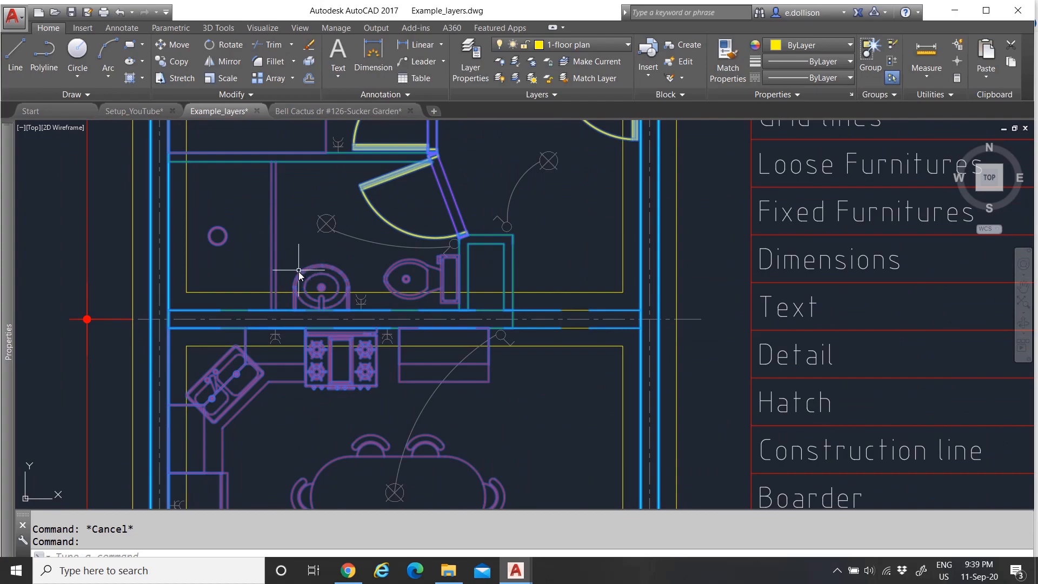
pyautogui.scroll(-4, 305, 287)
pyautogui.scroll(4, 358, 340)
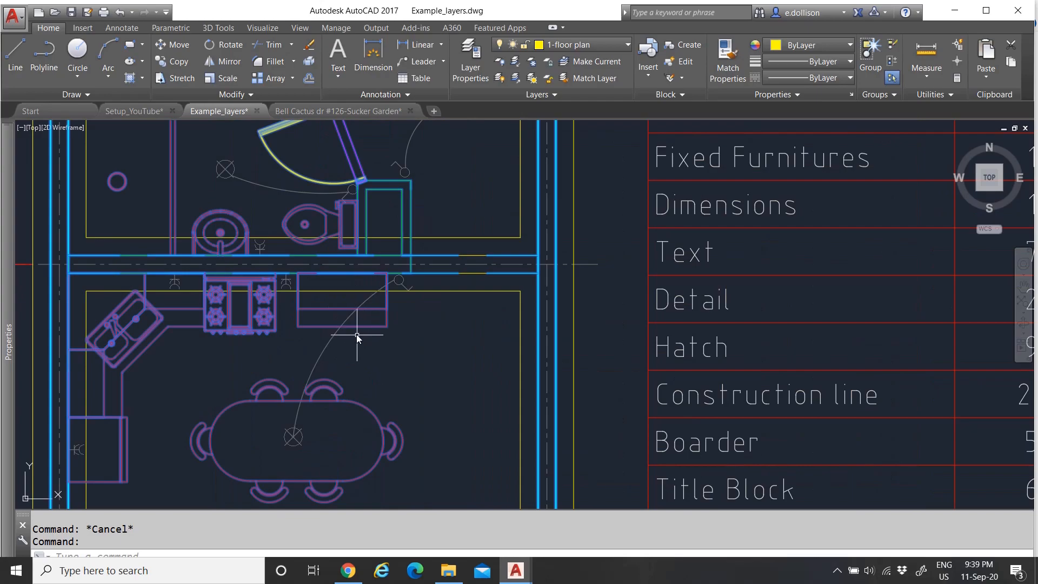
pyautogui.scroll(-5, 339, 325)
pyautogui.scroll(4, 283, 244)
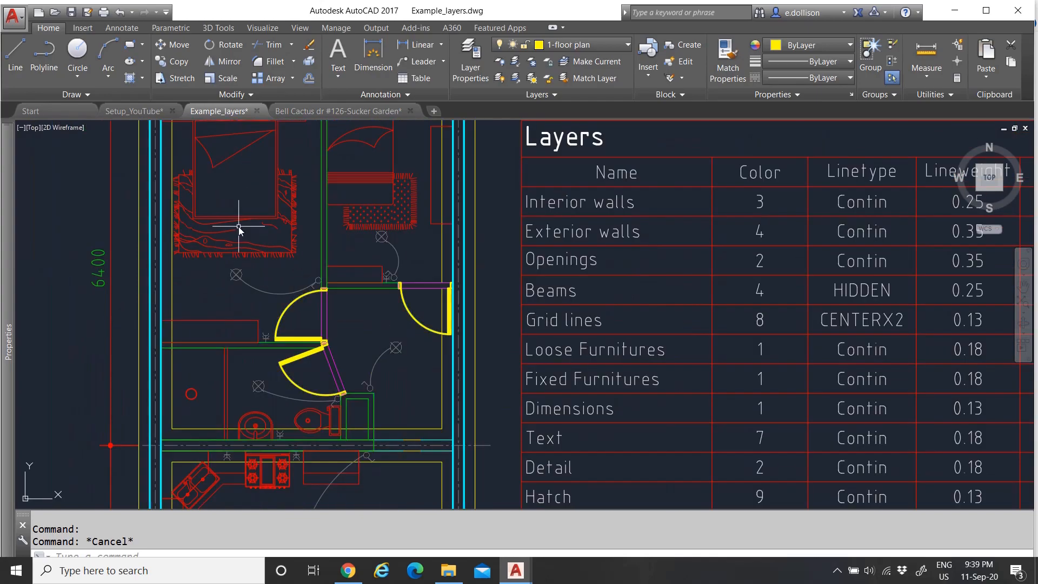
pyautogui.click(234, 223)
pyautogui.rightClick(233, 215)
pyautogui.scroll(-2, 255, 274)
pyautogui.click(243, 240)
pyautogui.scroll(-4, 292, 219)
pyautogui.scroll(4, 297, 277)
pyautogui.scroll(-4, 297, 276)
pyautogui.scroll(2, 257, 288)
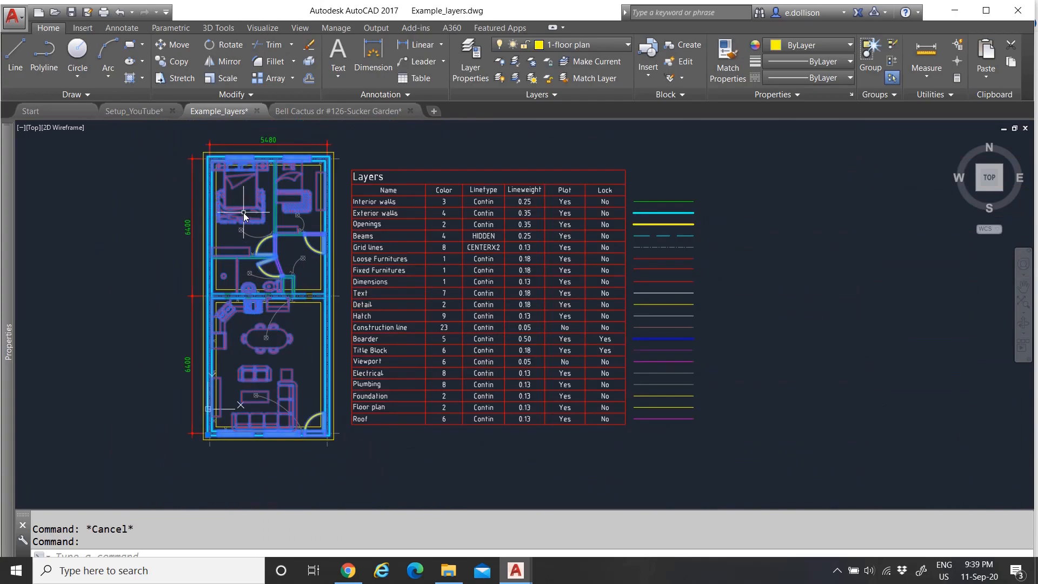
pyautogui.write('BL')
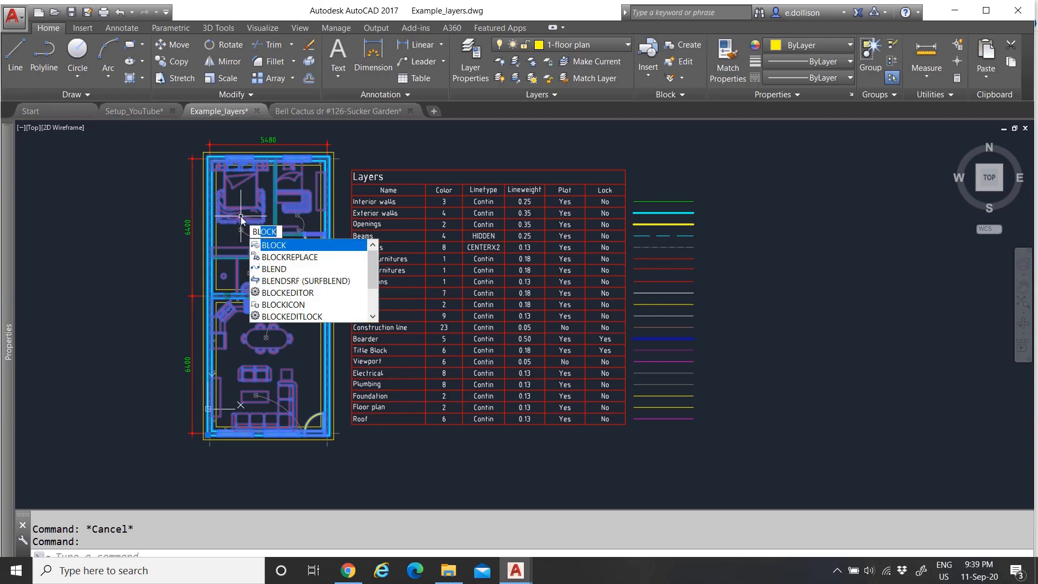
pyautogui.press('Escape')
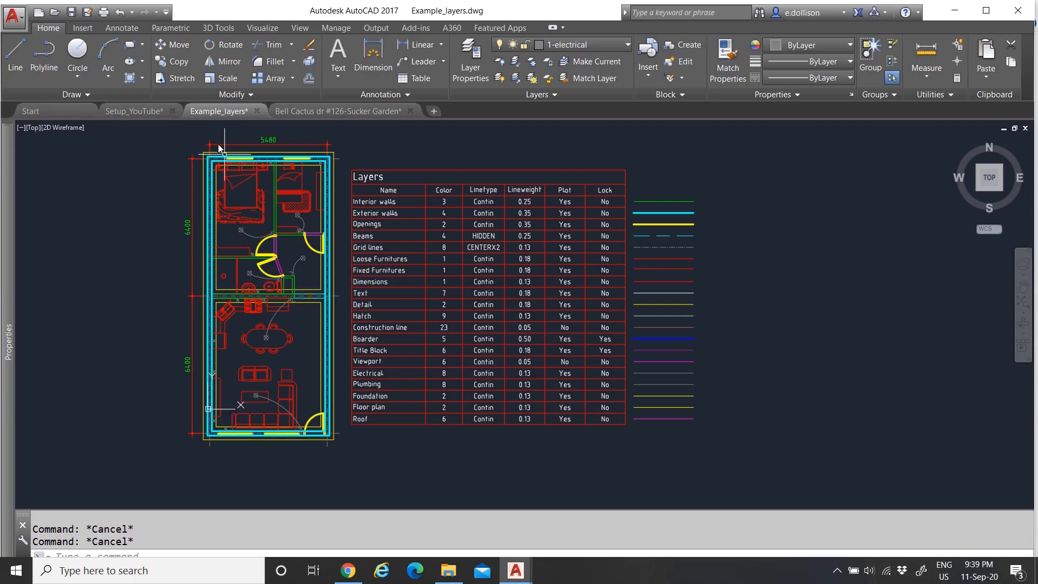
# Start a block definition from the outer and two inner foundation outlines and enter a name for the block
pyautogui.scroll(4, 219, 155)
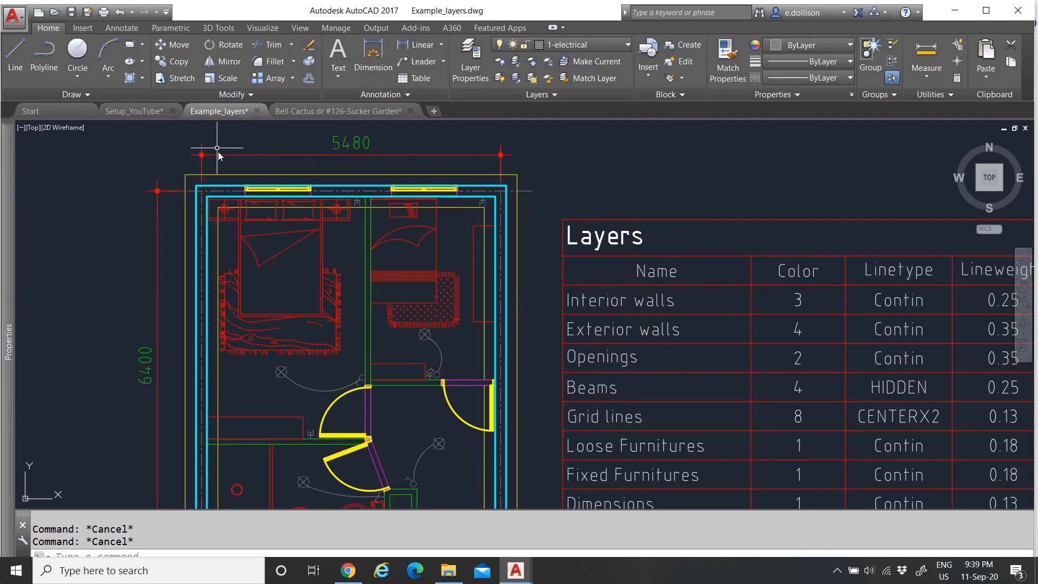
pyautogui.click(260, 208)
pyautogui.click(228, 204)
pyautogui.scroll(-5, 228, 205)
pyautogui.scroll(2, 173, 289)
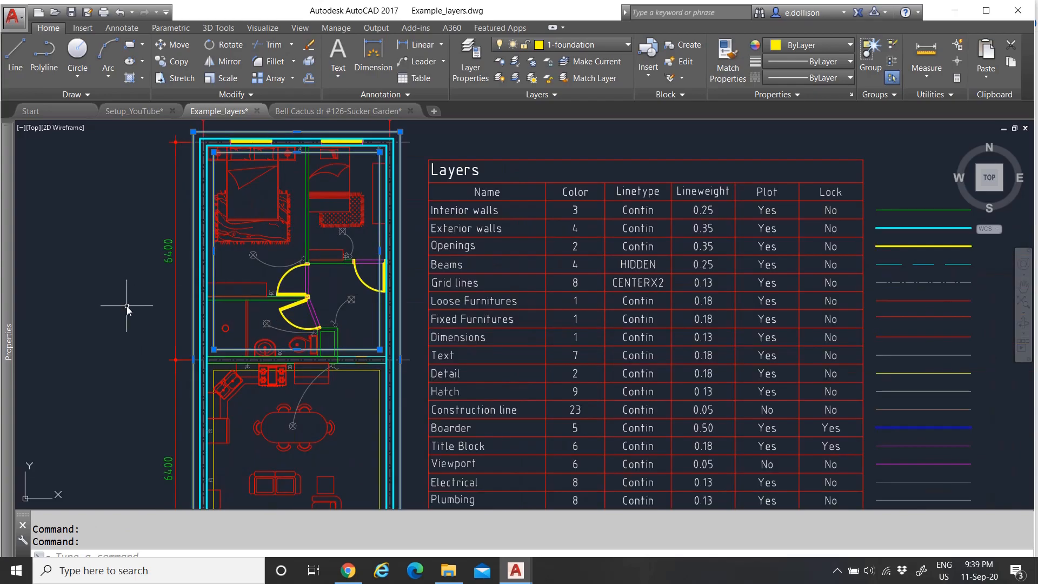
pyautogui.click(206, 365)
pyautogui.write('b')
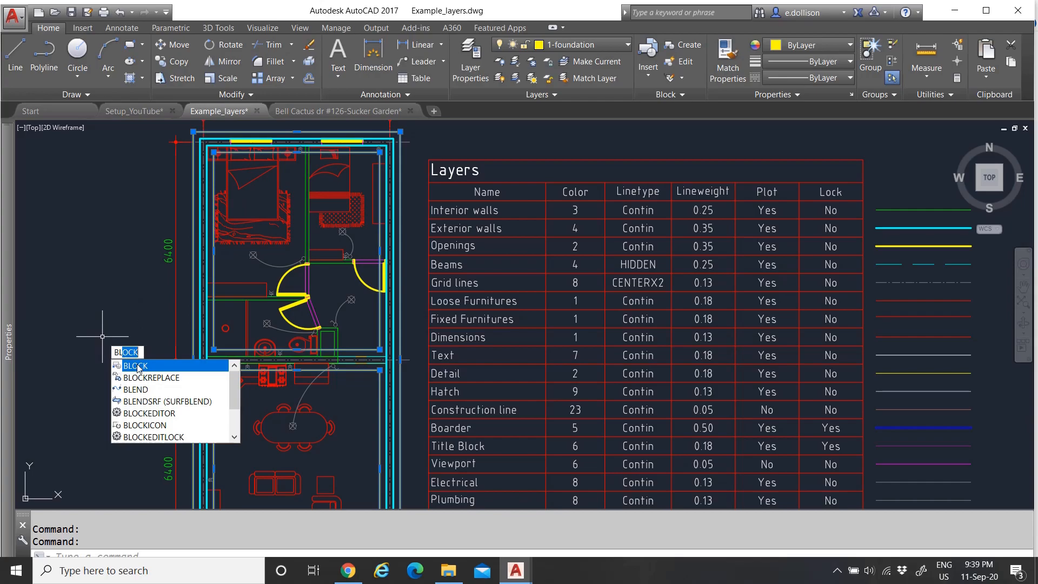
pyautogui.press('Escape')
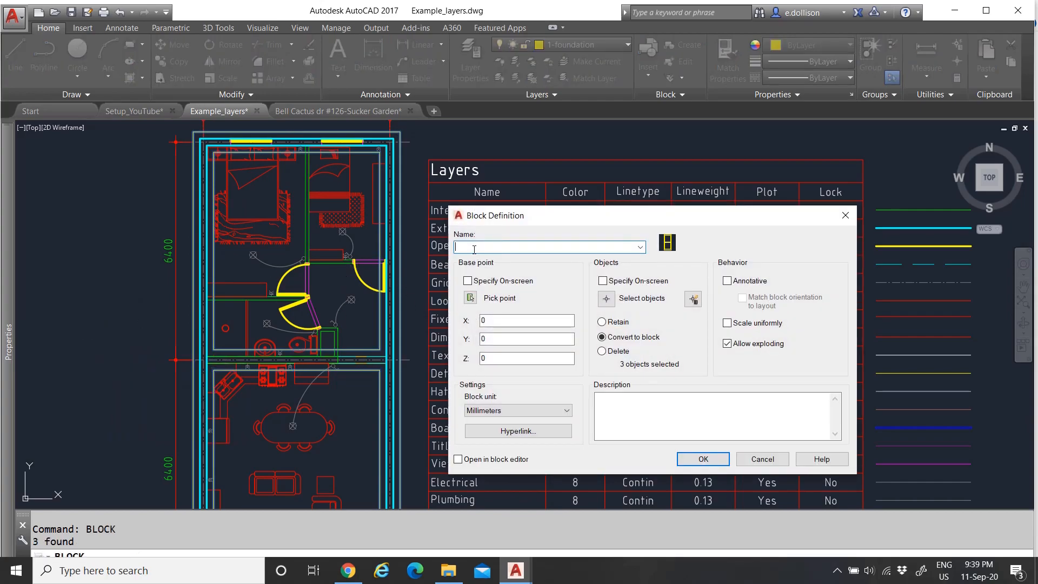
pyautogui.write('OU')
pyautogui.write('atION')
# Set the exterior wall's lower-left corner as the base point and create the FOUNDATION block from the three selected outlines
pyautogui.click(469, 298)
pyautogui.scroll(-3, 336, 394)
pyautogui.scroll(5, 324, 399)
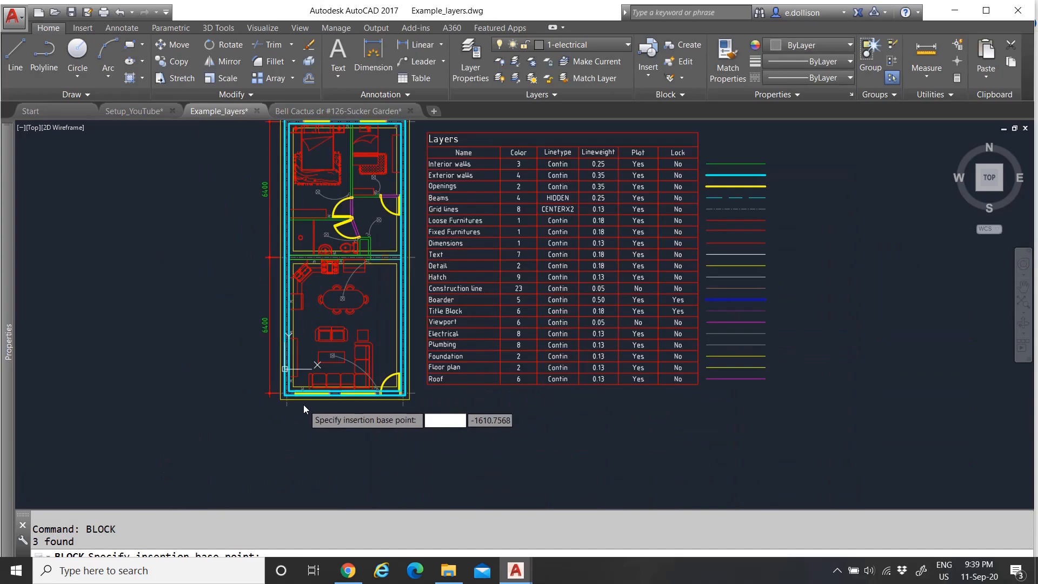
pyautogui.scroll(3, 243, 384)
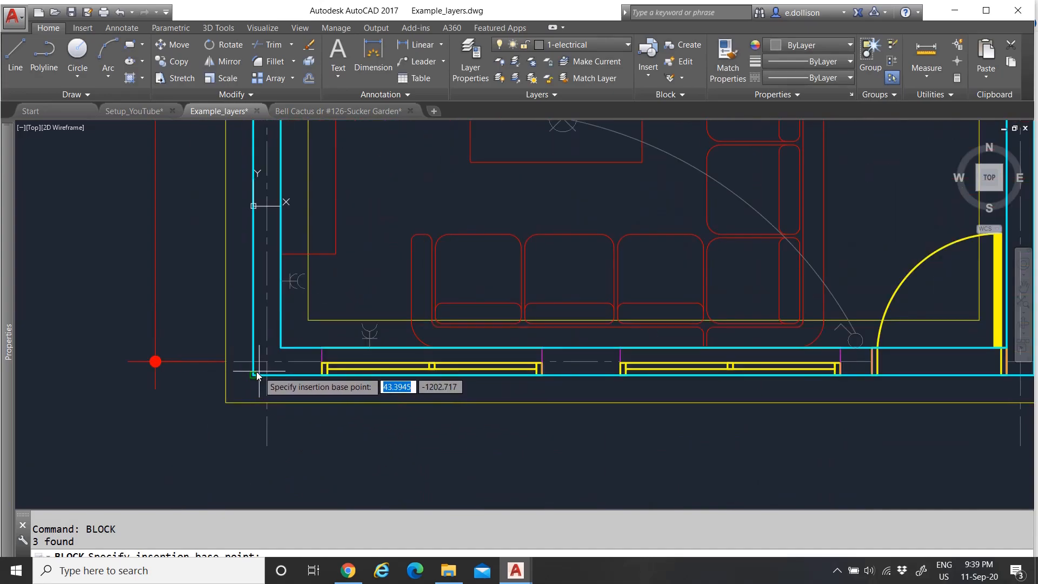
pyautogui.click(254, 378)
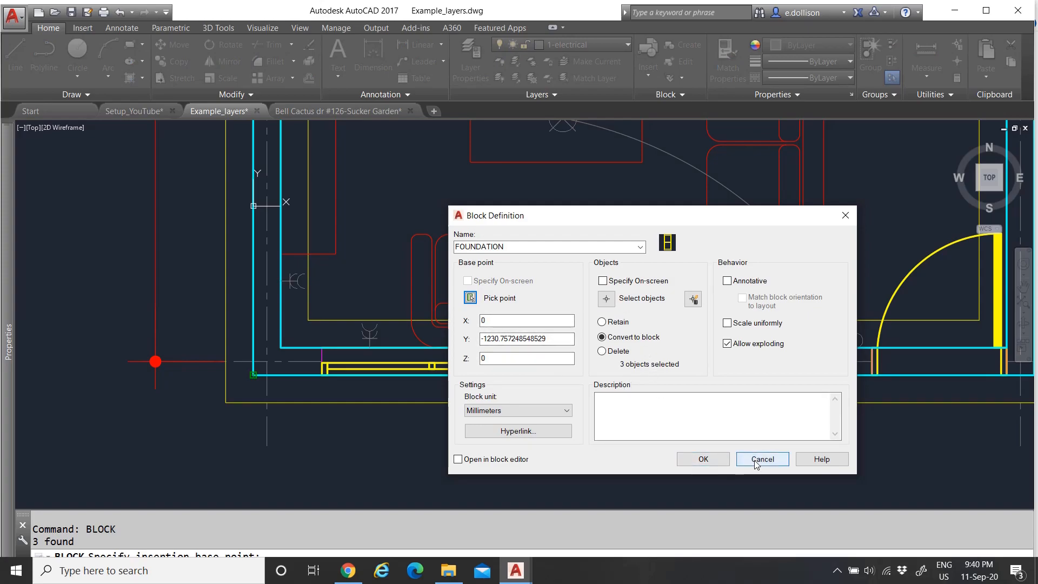
pyautogui.click(470, 298)
# Select the foundation by its outer outline above the bedrooms to check that it behaves as a block
pyautogui.scroll(-5, 333, 435)
pyautogui.scroll(8, 328, 250)
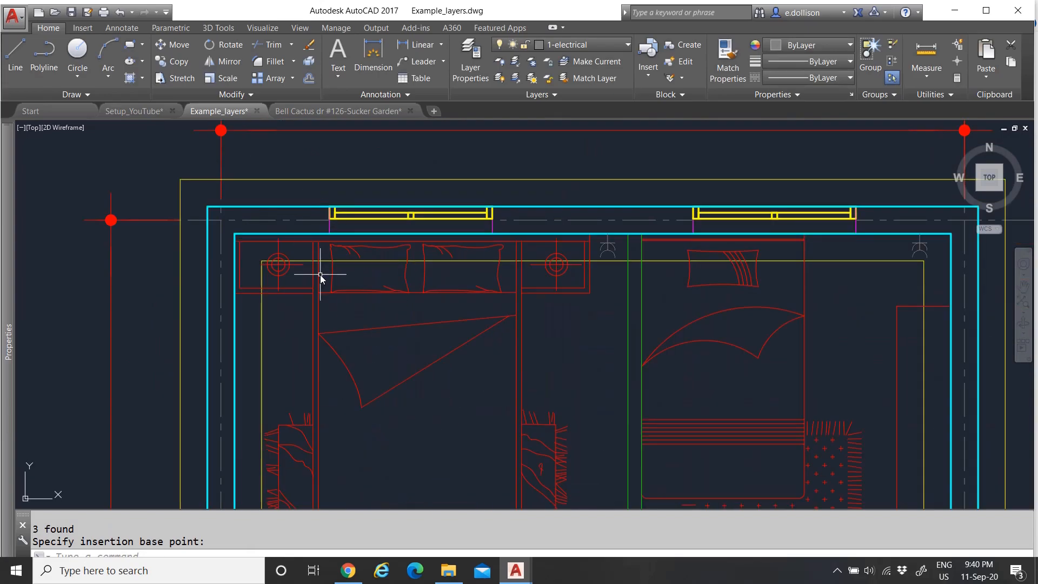
pyautogui.click(250, 180)
pyautogui.press('Escape')
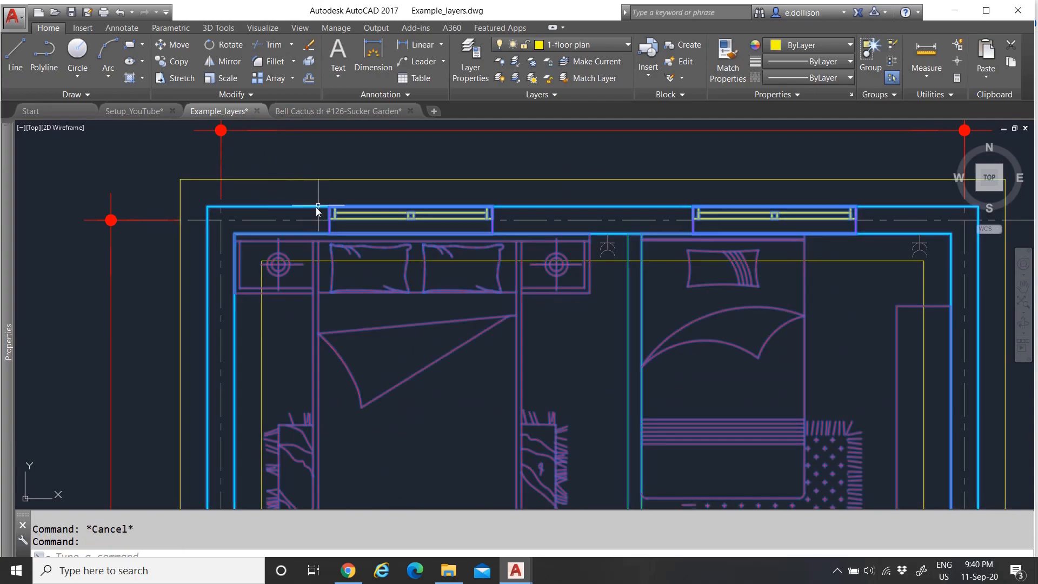
# Examine the selected floor plan block around the bedrooms and doors to see which electrical symbols it leaves out
pyautogui.scroll(-5, 315, 208)
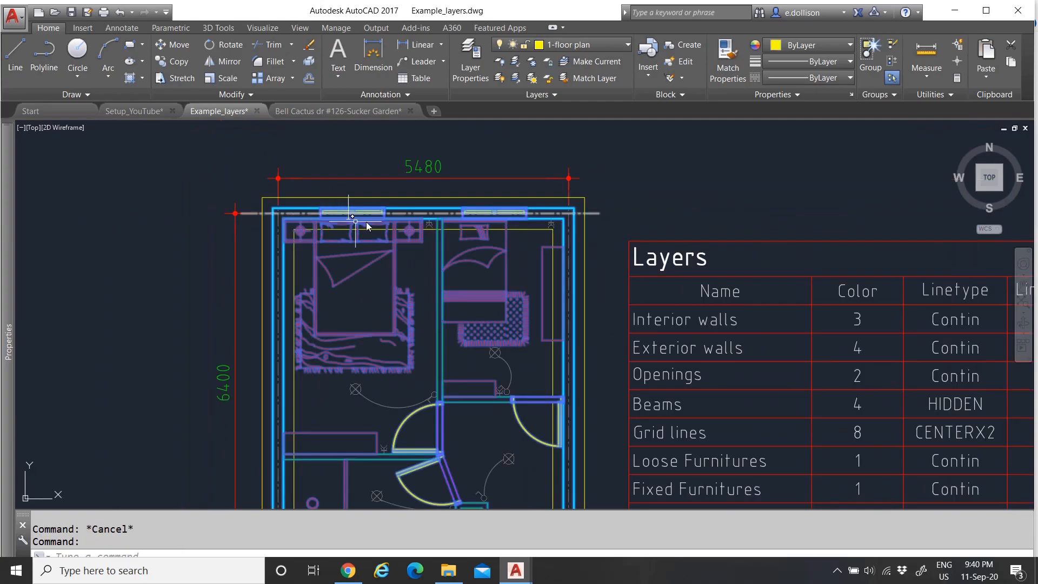
pyautogui.scroll(5, 328, 219)
pyautogui.scroll(-6, 324, 238)
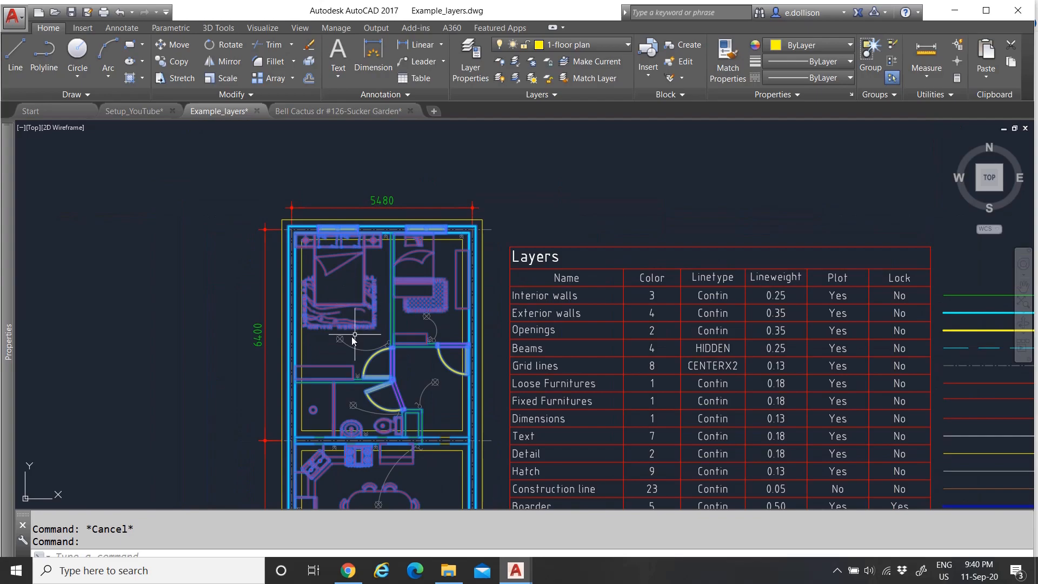
pyautogui.scroll(4, 403, 377)
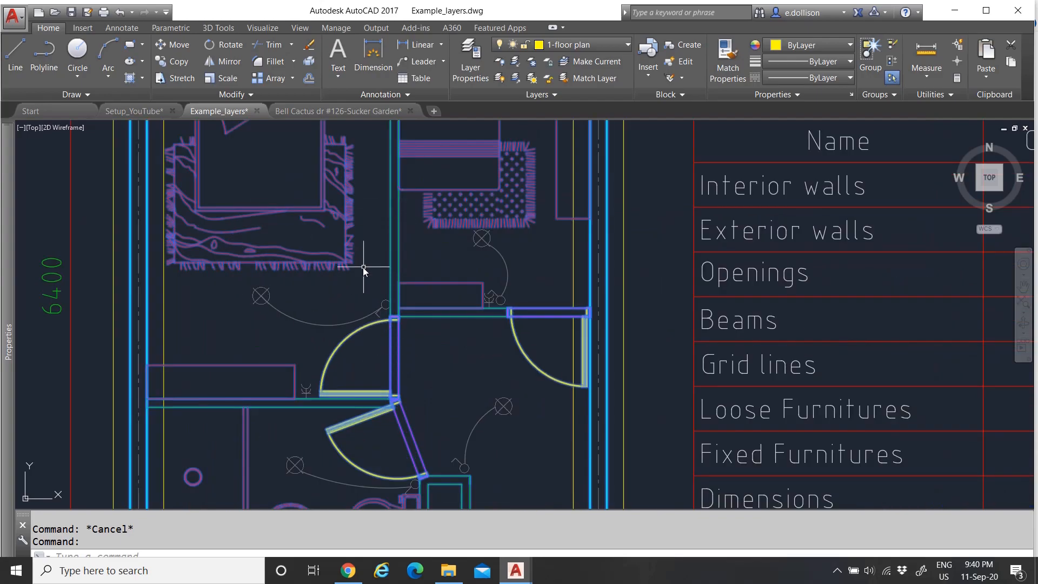
pyautogui.scroll(-4, 301, 325)
pyautogui.scroll(2, 303, 295)
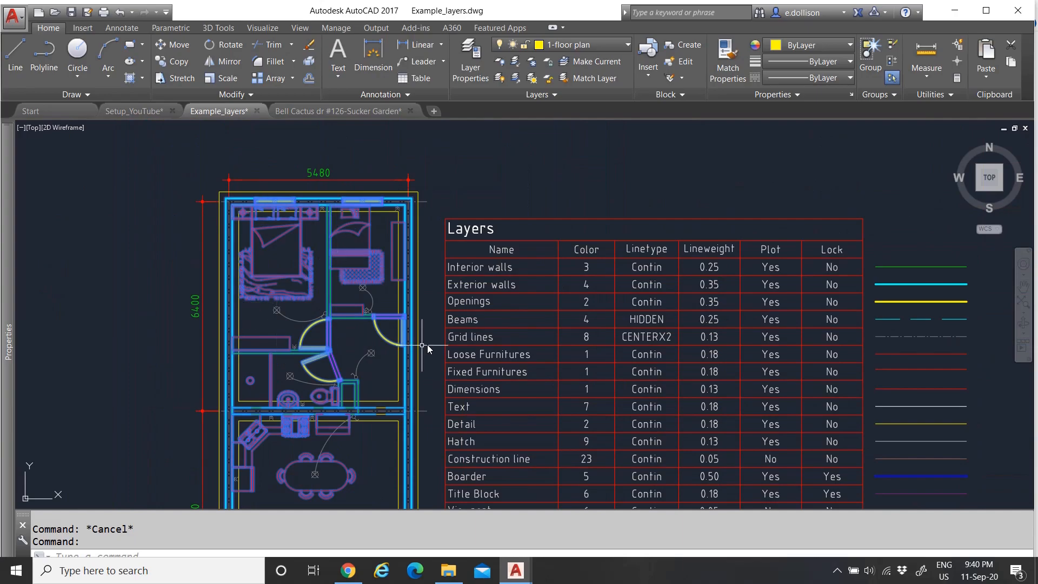
pyautogui.press('Escape')
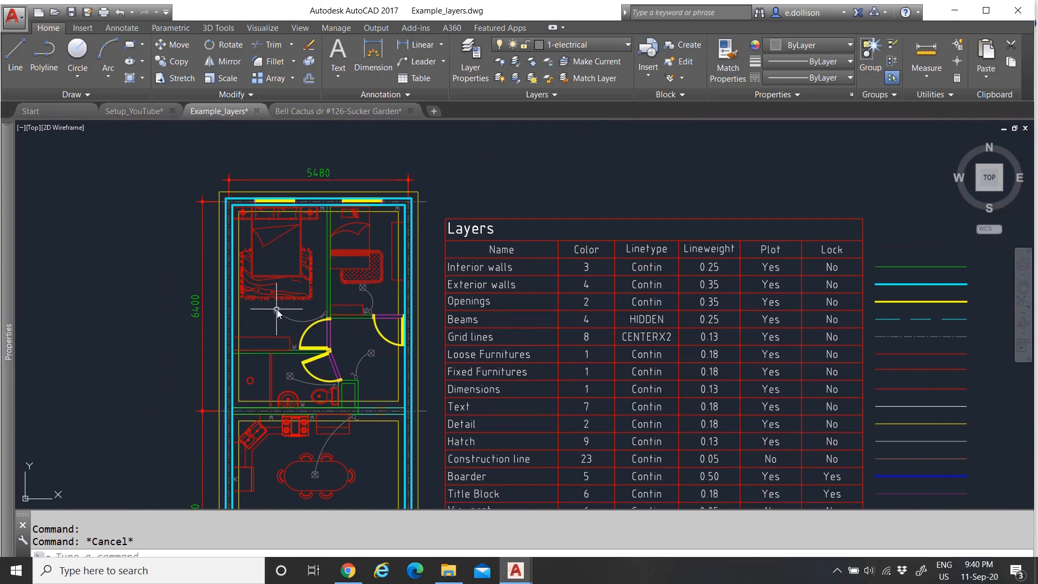
# Open the Floorplan block for in-place editing with all nested objects selected automatically
pyautogui.scroll(3, 284, 324)
pyautogui.click(307, 261)
pyautogui.scroll(-3, 300, 253)
pyautogui.rightClick(291, 237)
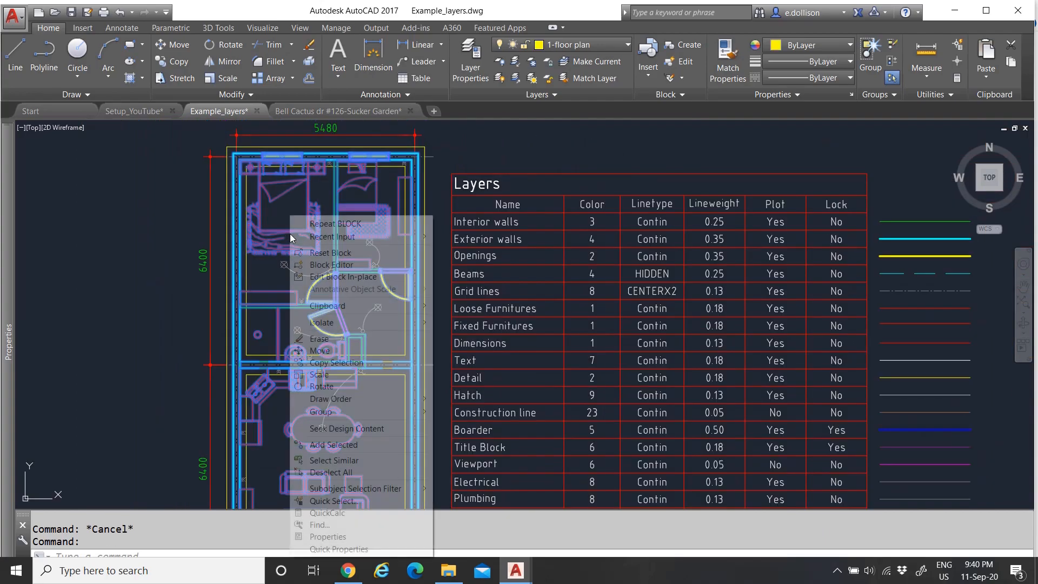
pyautogui.click(338, 276)
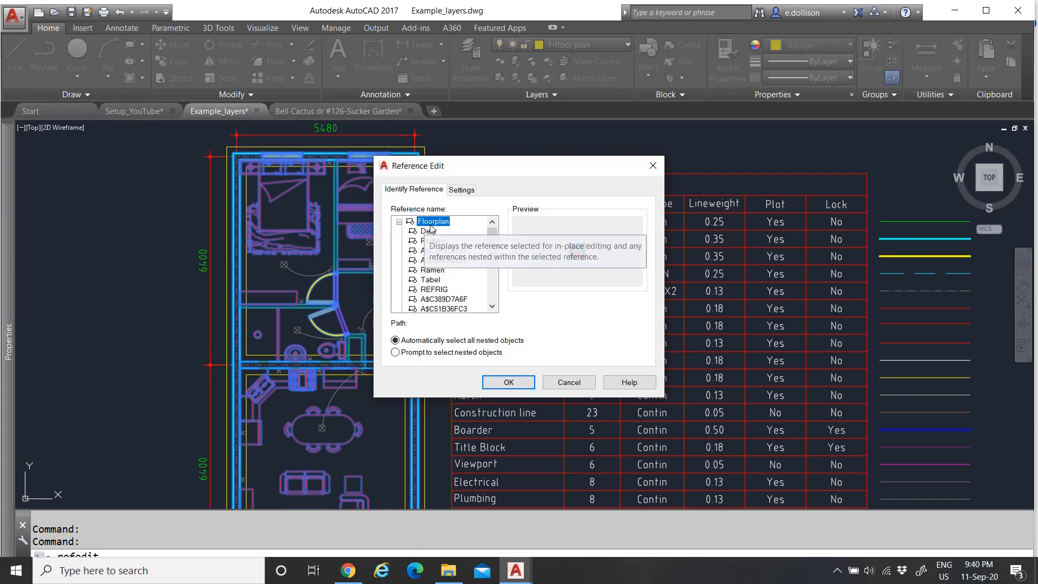
pyautogui.click(508, 381)
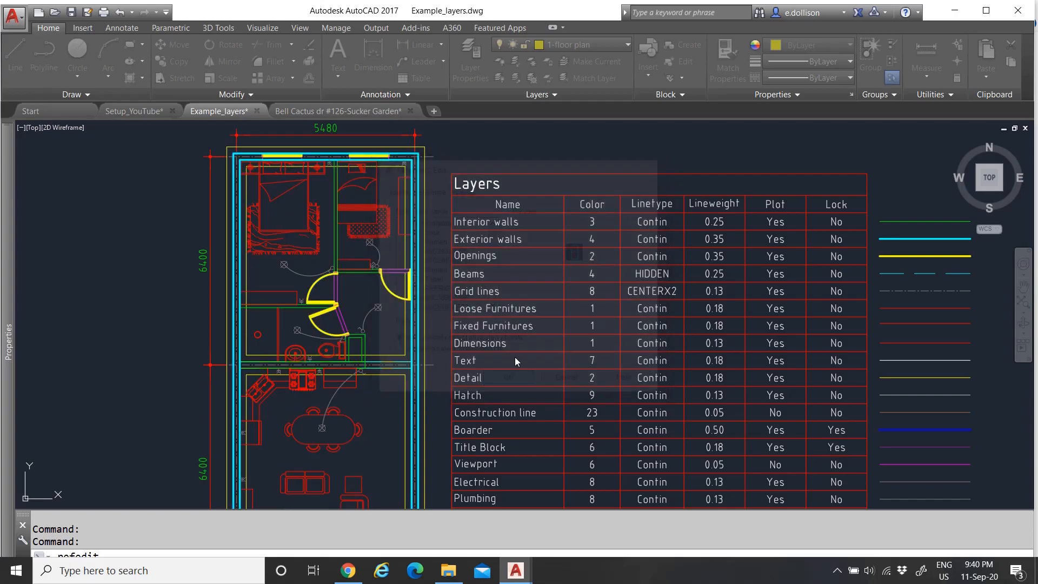
# Select the ceiling lights, wiring arcs and switches in both bedrooms, including the socket beside the smaller bedroom's switch
pyautogui.scroll(10, 294, 253)
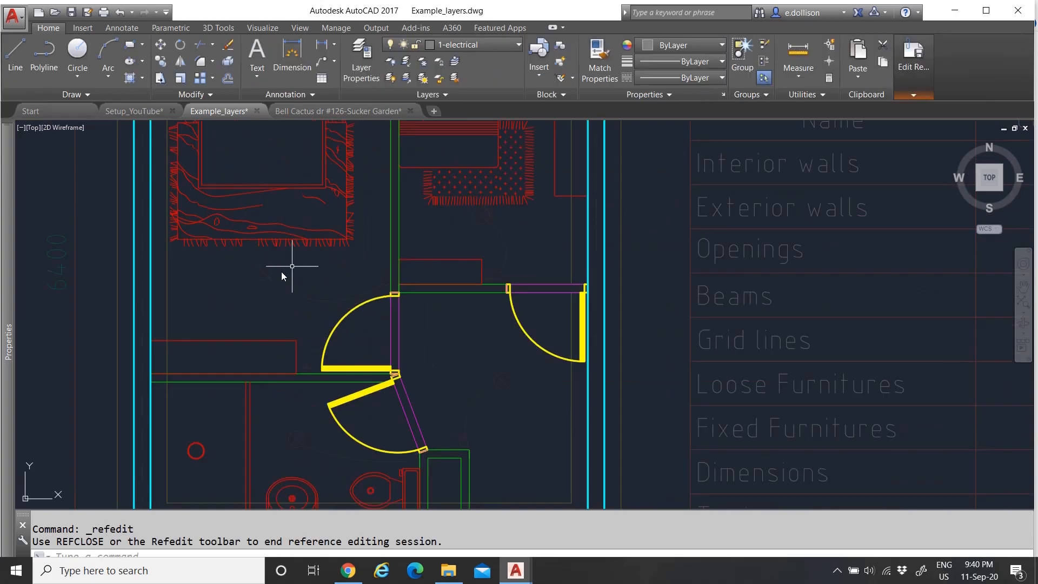
pyautogui.click(211, 235)
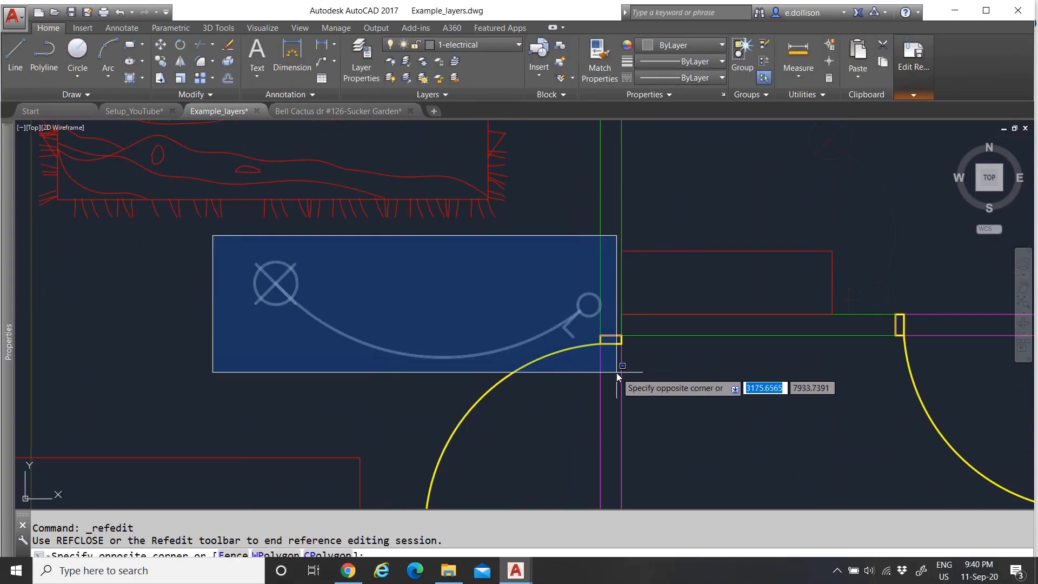
pyautogui.click(616, 372)
pyautogui.scroll(-8, 294, 292)
pyautogui.scroll(10, 328, 246)
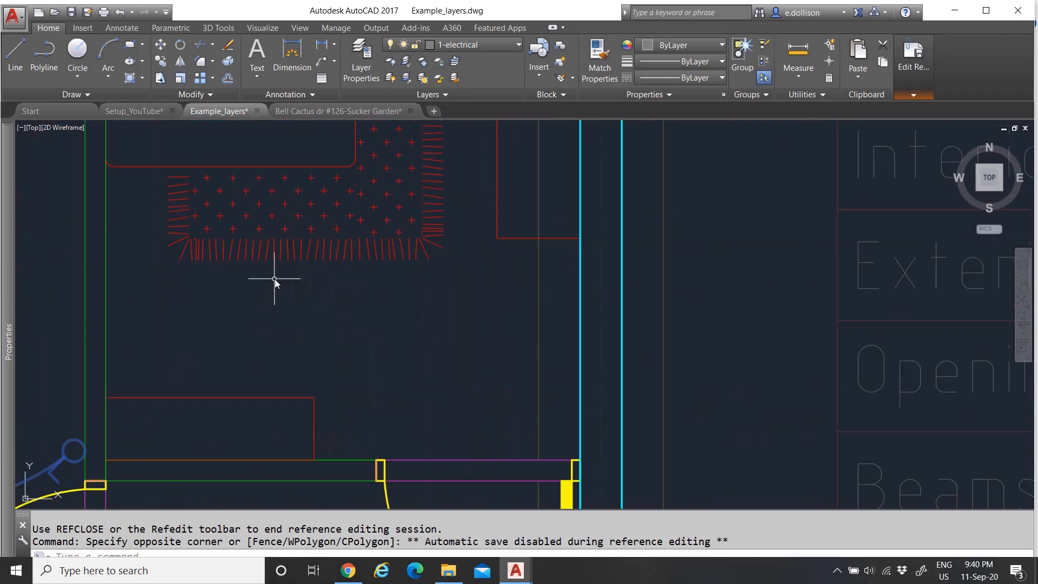
pyautogui.click(275, 250)
pyautogui.click(400, 470)
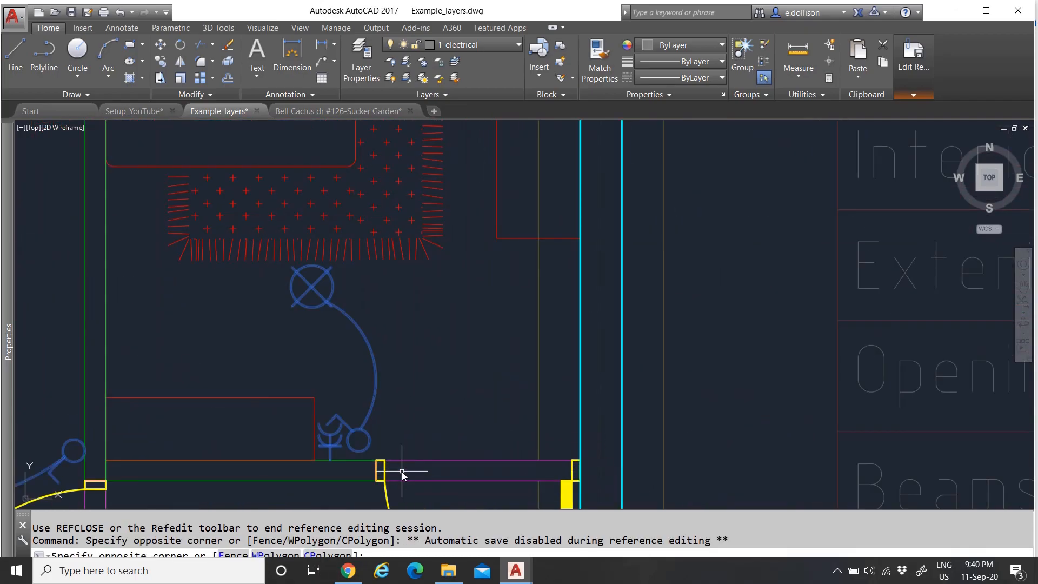
# Add the hallway and bathroom lights with their wiring arcs and switches to the selection
pyautogui.scroll(-5, 352, 174)
pyautogui.scroll(5, 366, 324)
pyautogui.click(411, 332)
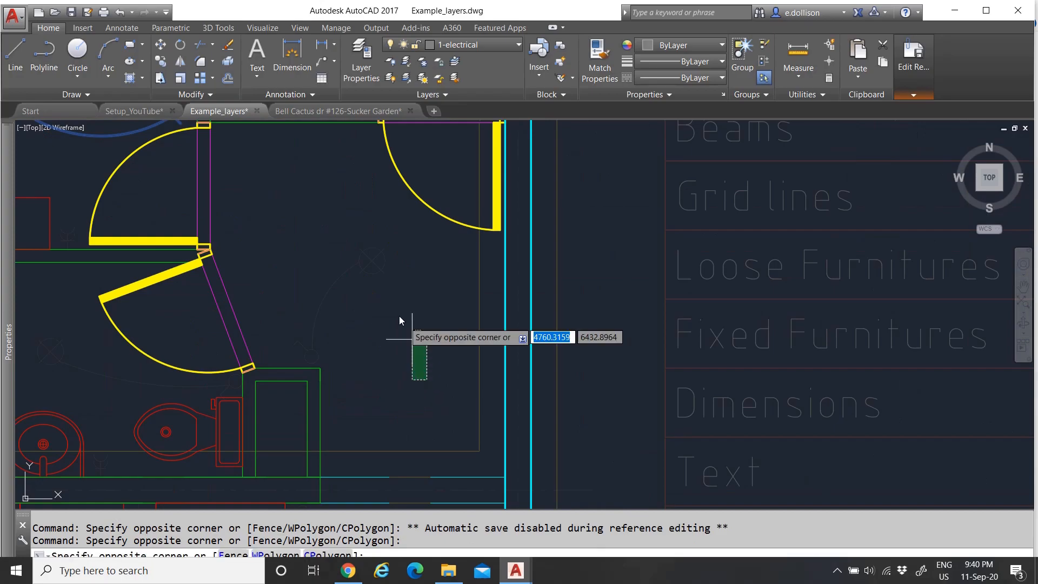
pyautogui.click(303, 241)
pyautogui.scroll(-5, 324, 254)
pyautogui.scroll(4, 201, 294)
pyautogui.click(214, 260)
pyautogui.click(512, 347)
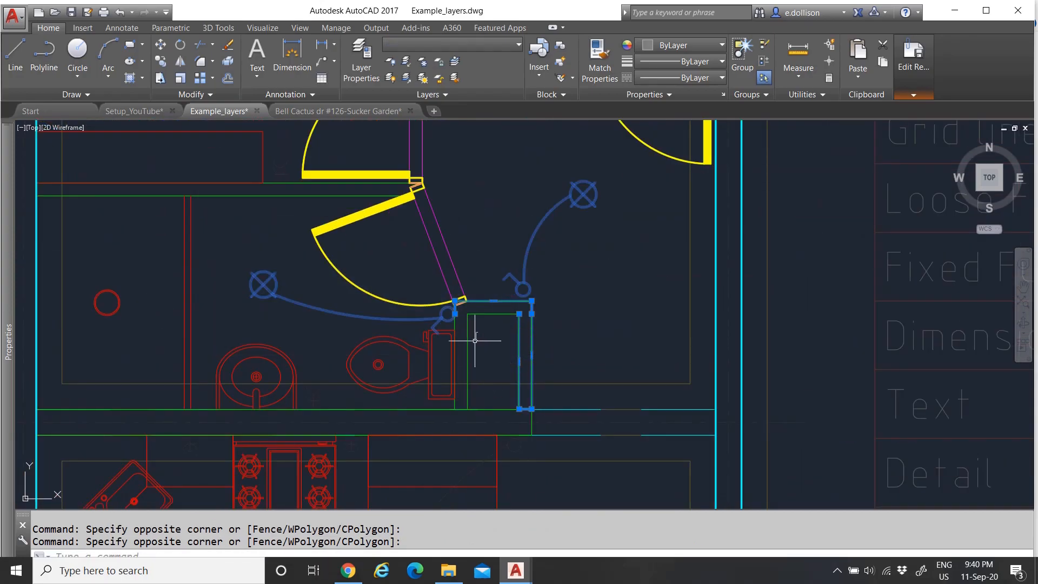
# Add the dining light with its switch, the sockets beside the stove and the fridge socket to the selection
pyautogui.scroll(-5, 362, 250)
pyautogui.scroll(-3, 346, 282)
pyautogui.scroll(7, 341, 268)
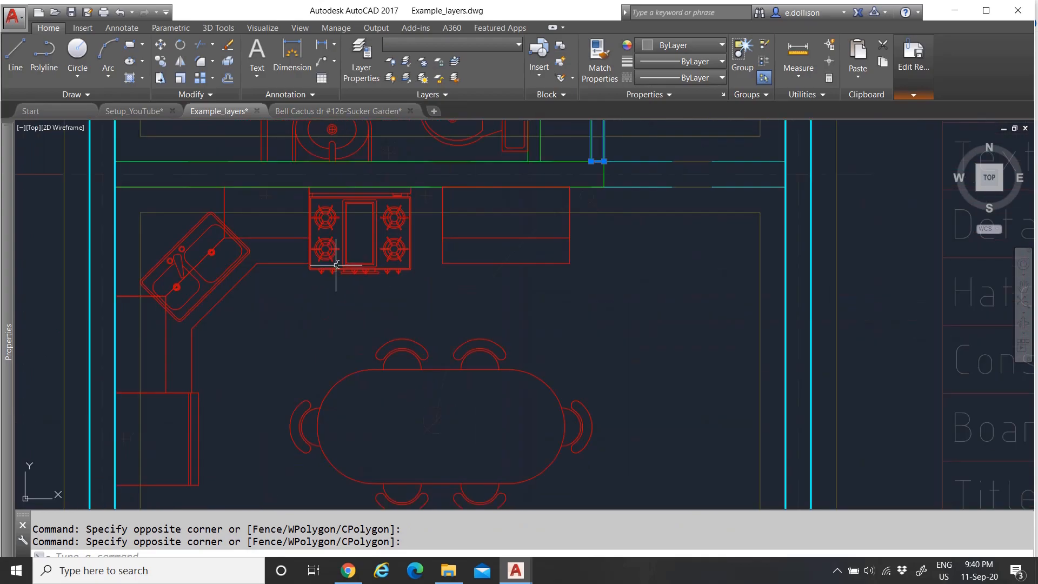
pyautogui.click(244, 172)
pyautogui.scroll(-3, 474, 283)
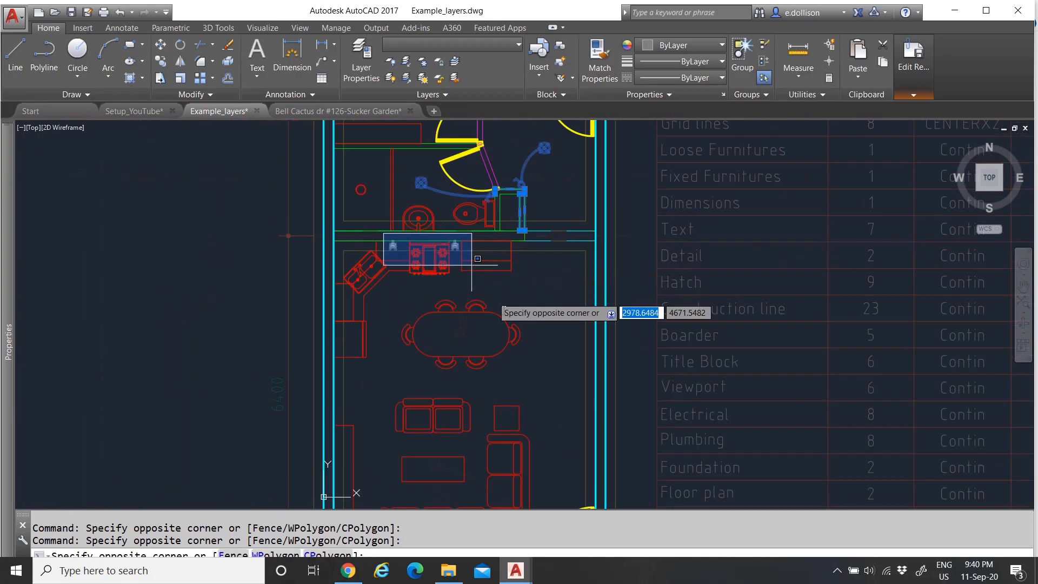
pyautogui.click(553, 380)
pyautogui.scroll(4, 346, 331)
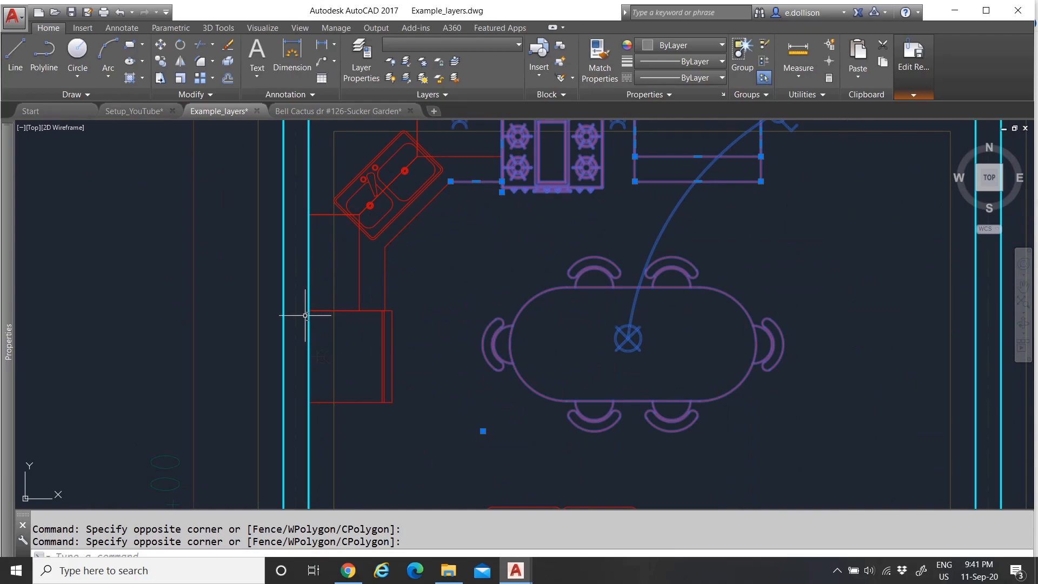
pyautogui.scroll(-5, 411, 414)
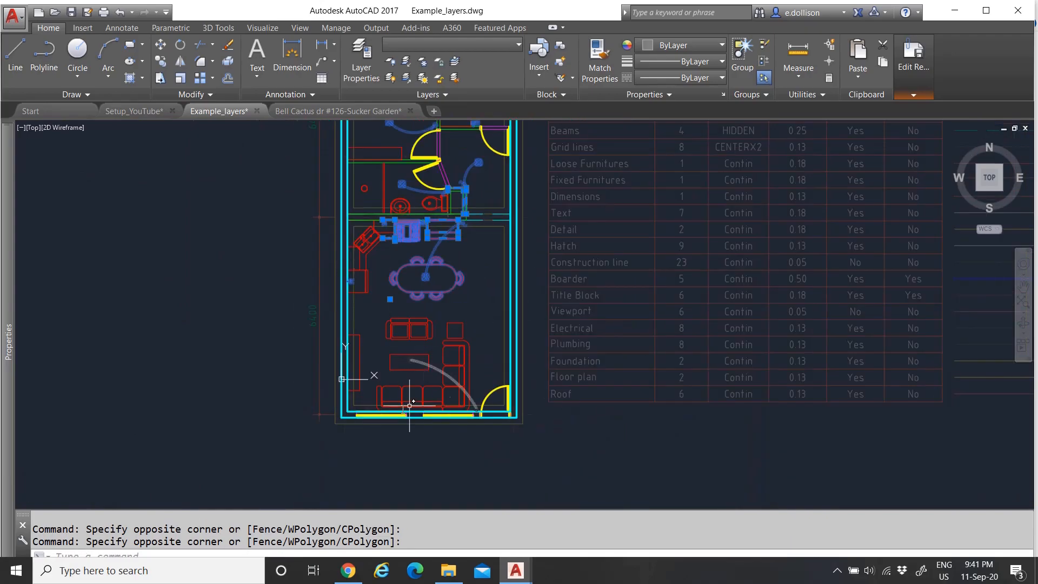
# Add the living room light with its wiring and switch and the sockets around the lower-left walls to the selection
pyautogui.scroll(4, 407, 416)
pyautogui.click(389, 254)
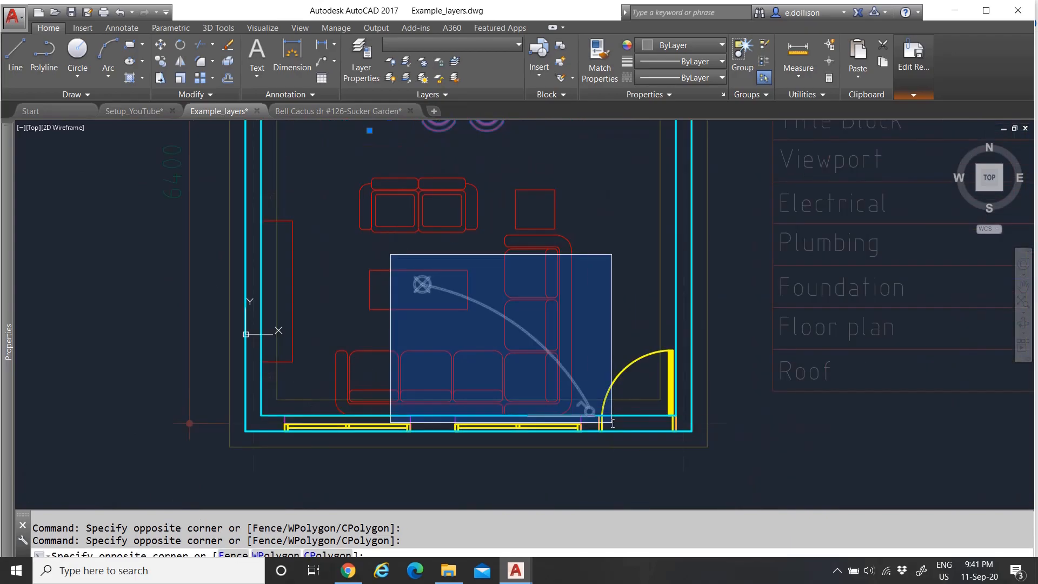
pyautogui.click(622, 425)
pyautogui.click(257, 180)
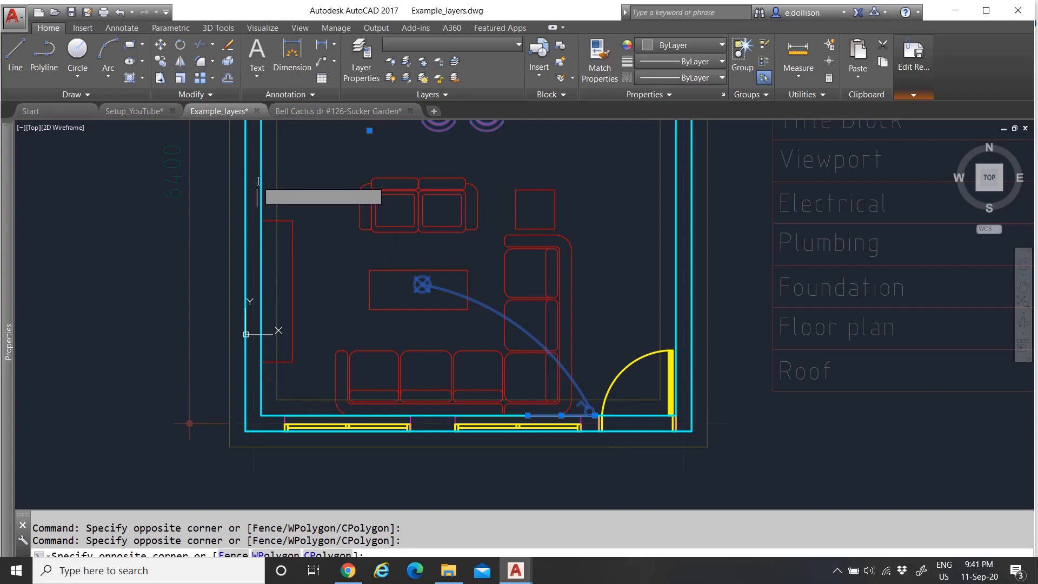
pyautogui.click(360, 420)
pyautogui.scroll(-5, 394, 368)
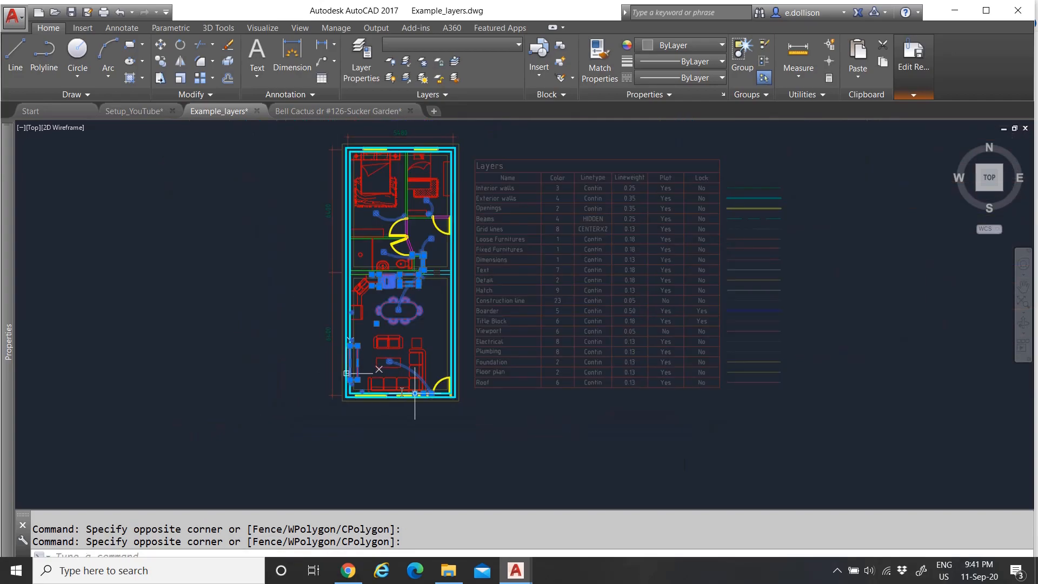
# Add the remaining sockets along the bedroom and bathroom walls to the selection
pyautogui.scroll(5, 456, 297)
pyautogui.scroll(-5, 440, 383)
pyautogui.scroll(3, 382, 203)
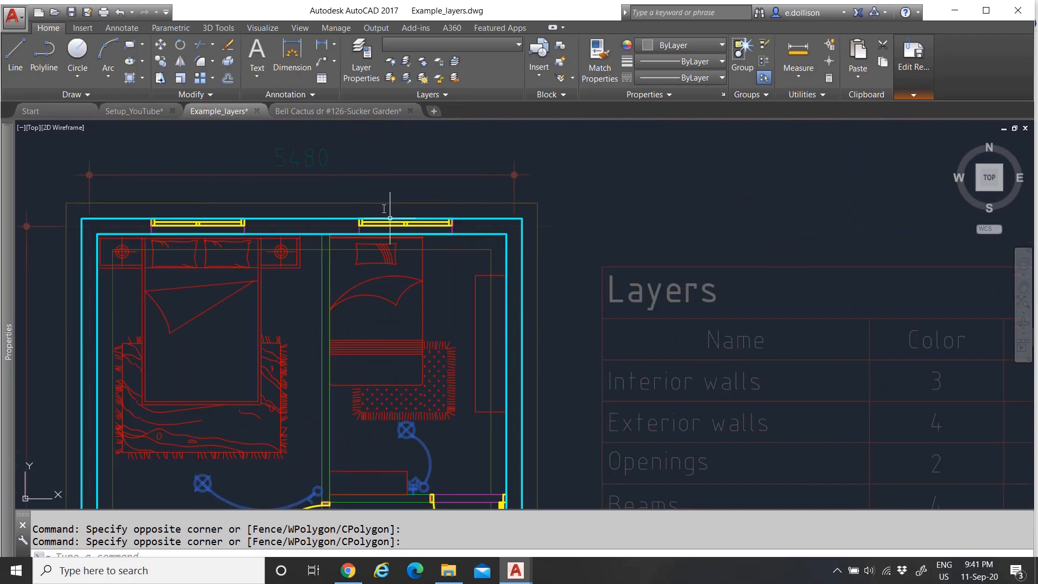
pyautogui.scroll(3, 505, 260)
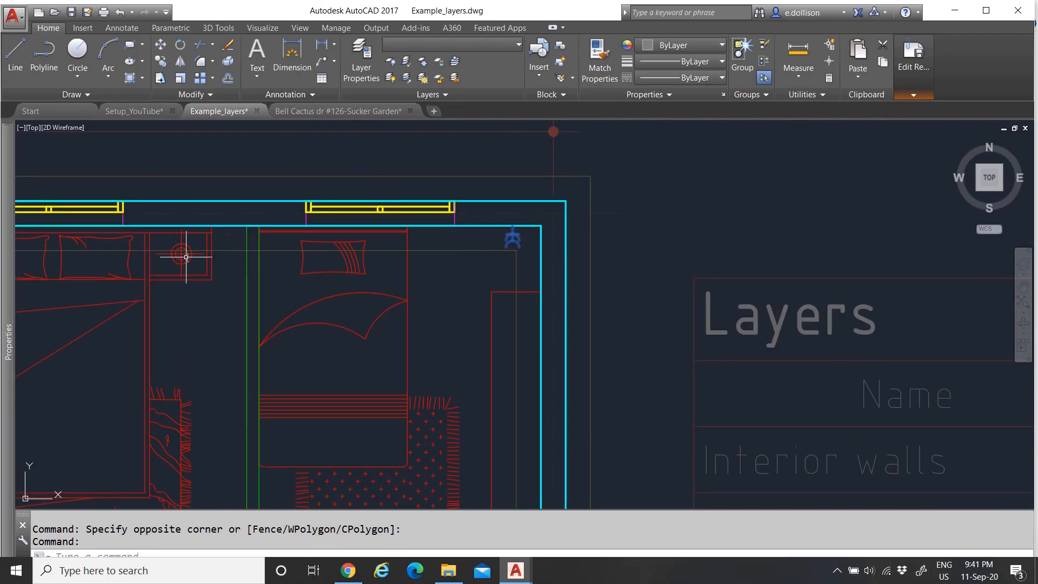
pyautogui.scroll(-3, 383, 243)
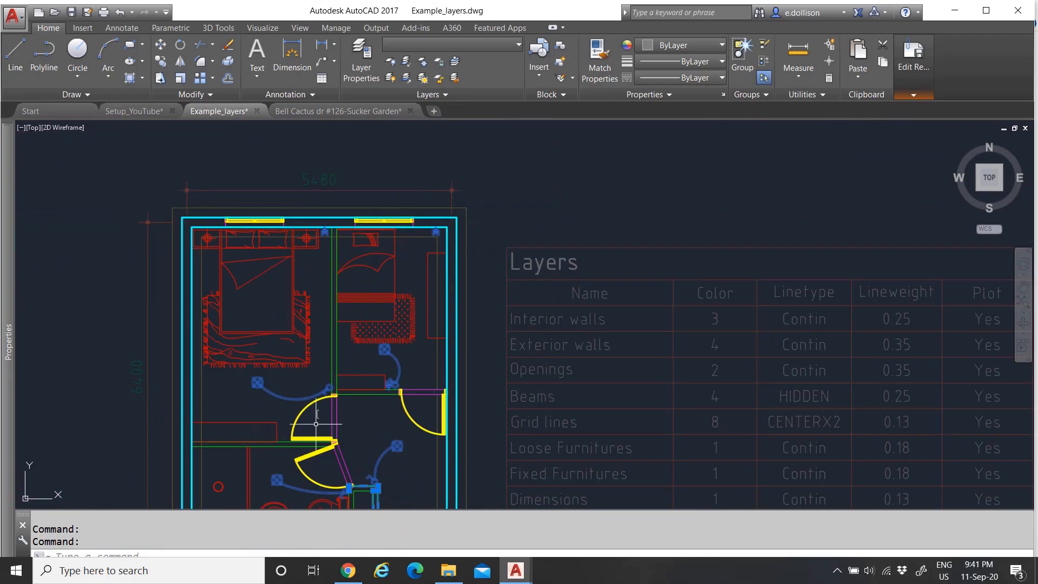
pyautogui.scroll(3, 316, 424)
pyautogui.scroll(-3, 235, 429)
pyautogui.scroll(5, 324, 357)
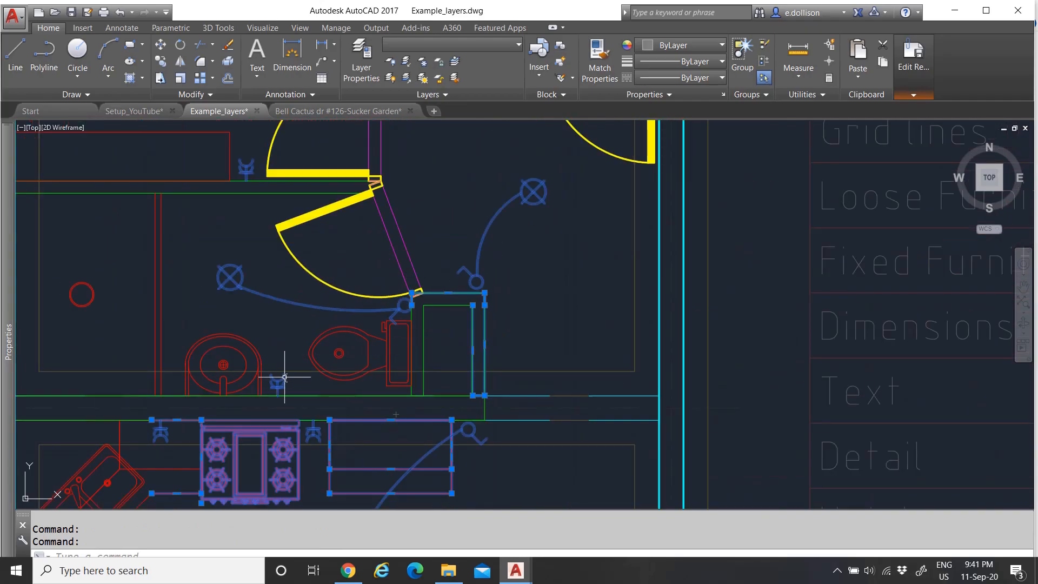
pyautogui.scroll(-3, 389, 330)
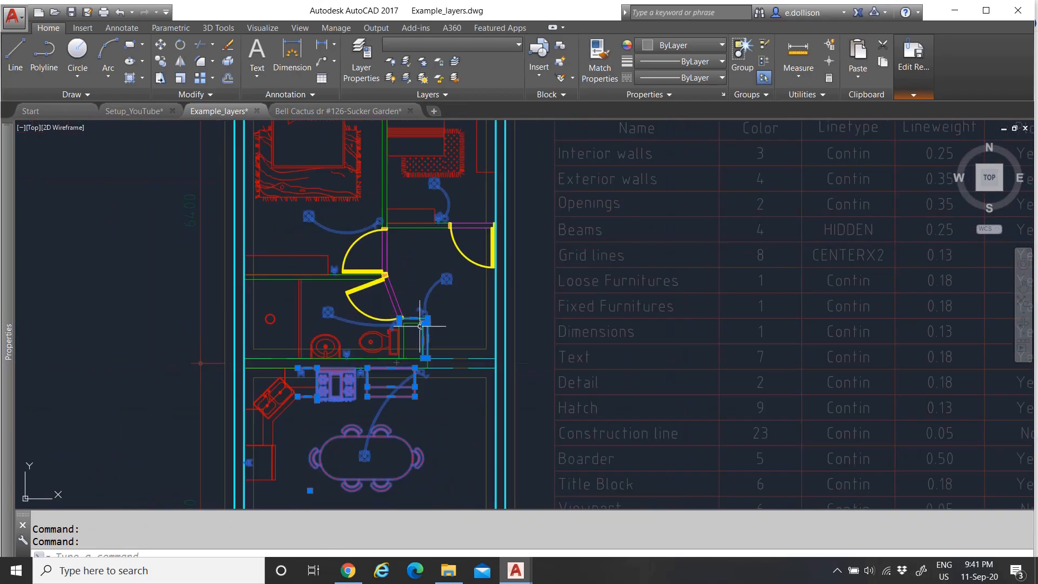
# Add the selected electrical symbols to the Floorplan block's working set and inspect them across the rooms
pyautogui.click(908, 77)
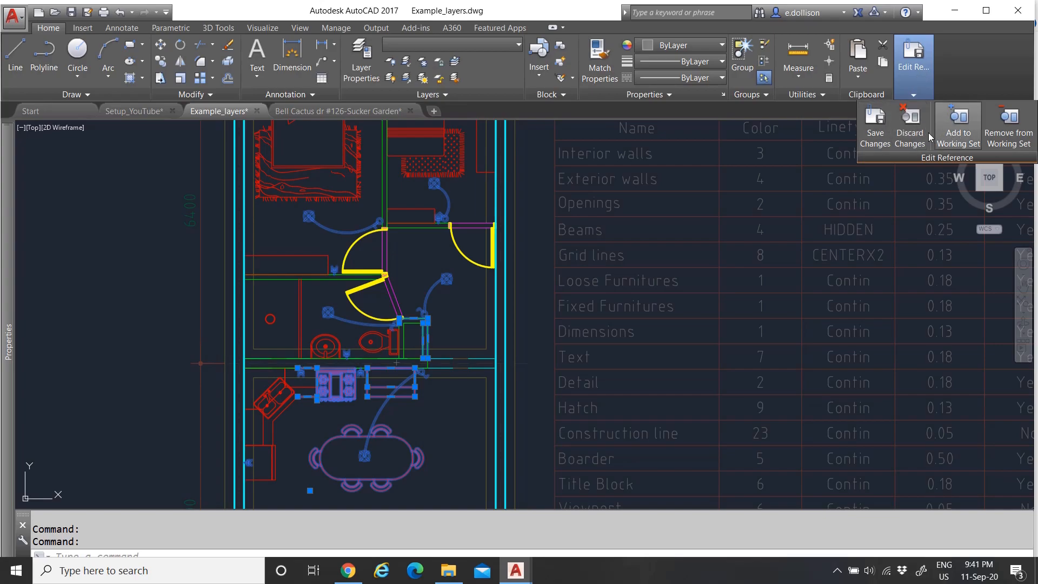
pyautogui.click(956, 131)
pyautogui.scroll(-6, 417, 286)
pyautogui.scroll(4, 409, 348)
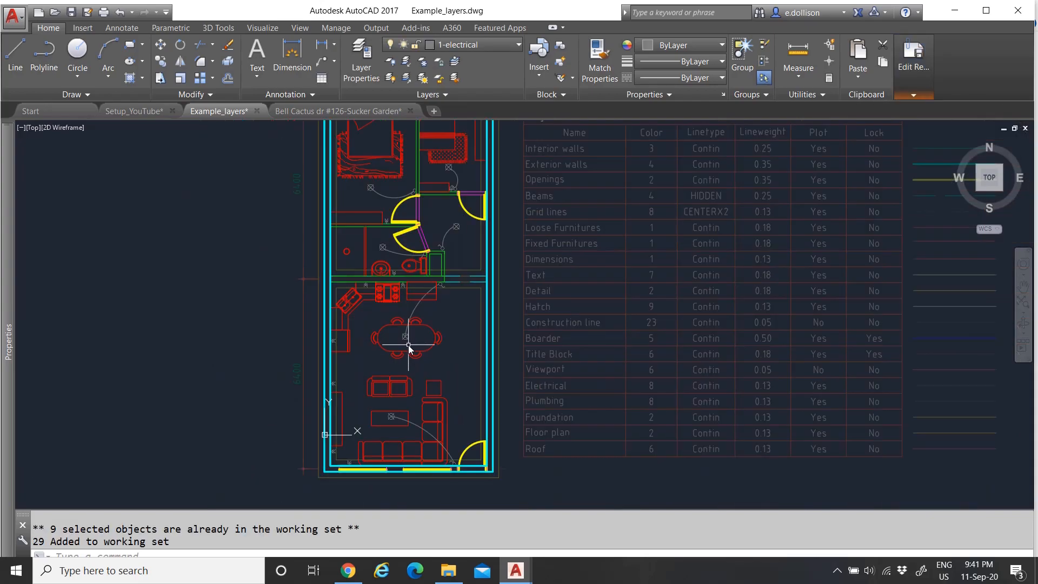
pyautogui.scroll(4, 335, 459)
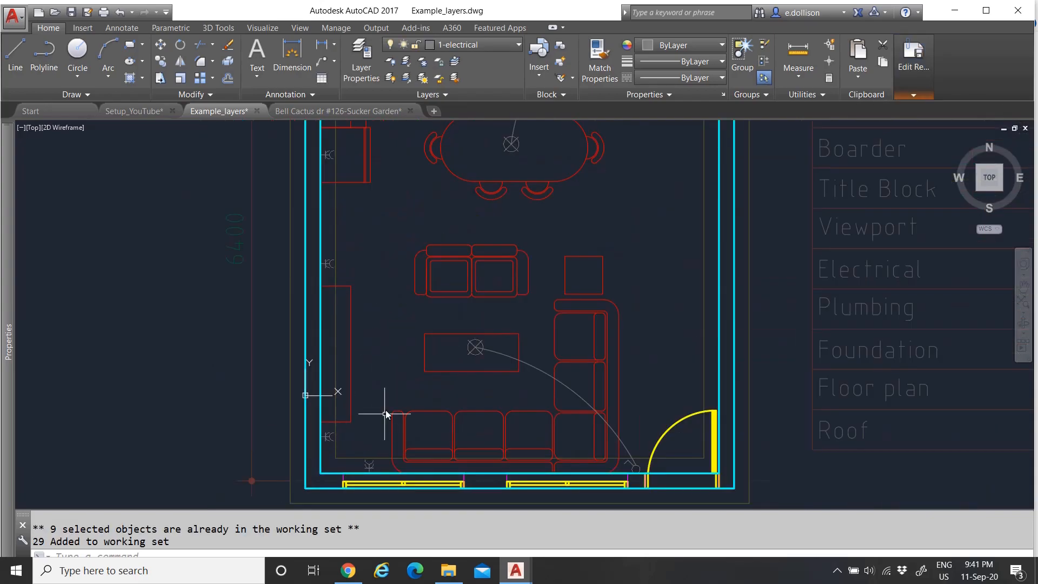
pyautogui.scroll(-5, 412, 335)
pyautogui.scroll(5, 412, 294)
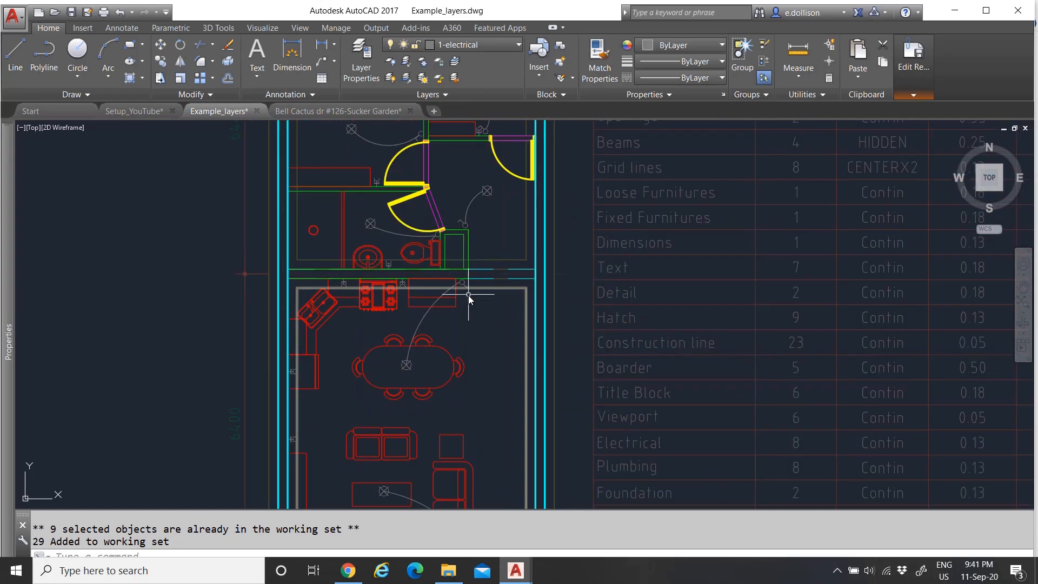
# Save the reference edits back to the Floorplan block and accept the confirmation
pyautogui.scroll(-4, 437, 331)
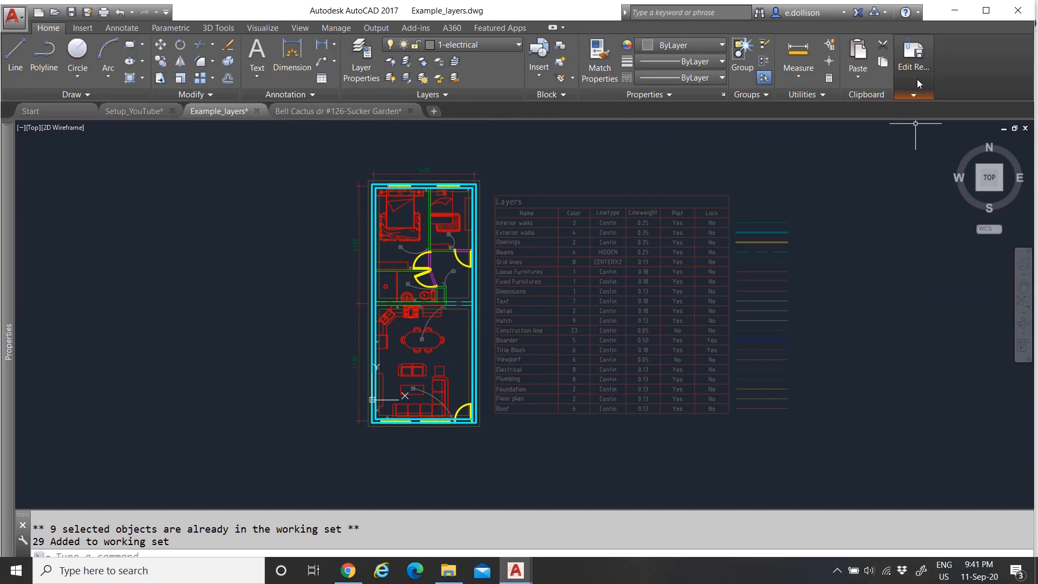
pyautogui.click(915, 92)
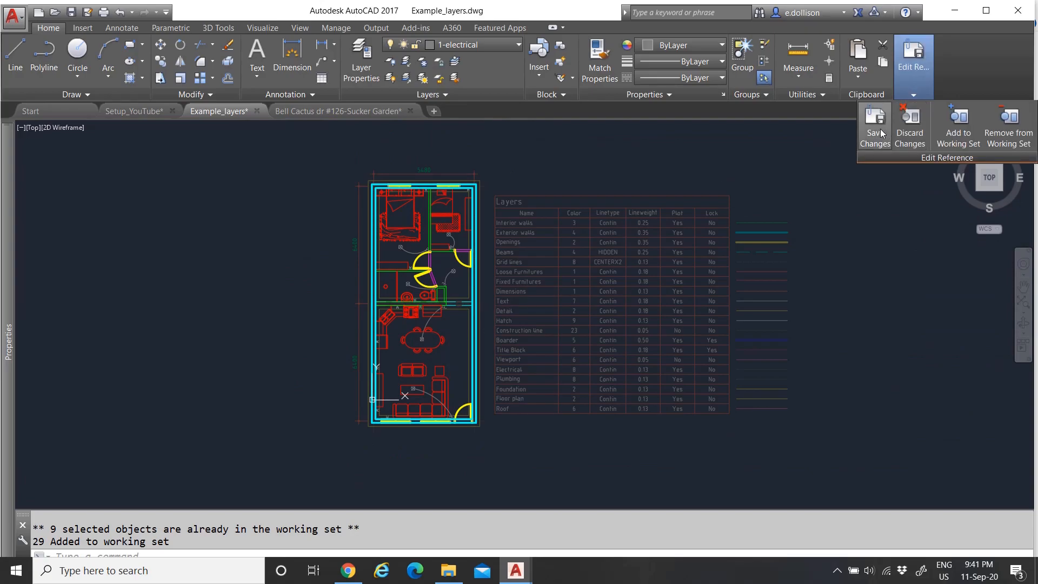
pyautogui.click(882, 131)
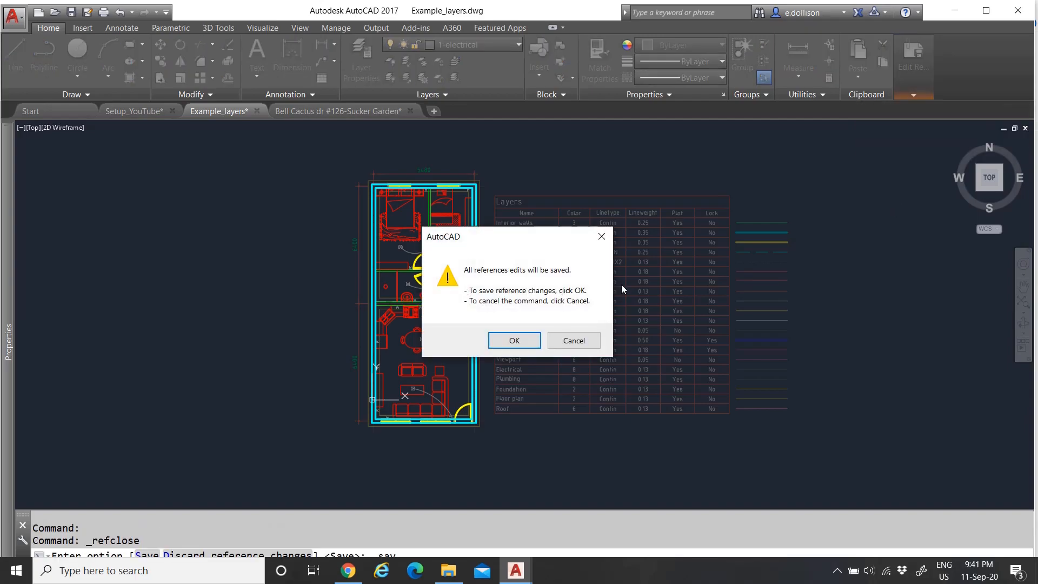
pyautogui.click(508, 342)
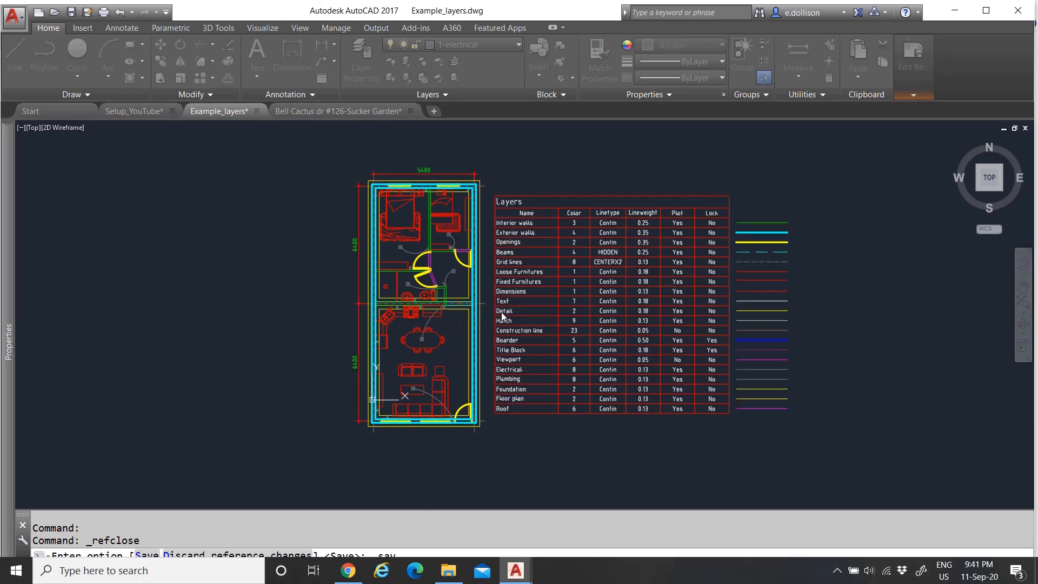
# Inspect the electrical symbols on the plan and select the Floorplan block to check that they belong to it
pyautogui.scroll(6, 446, 258)
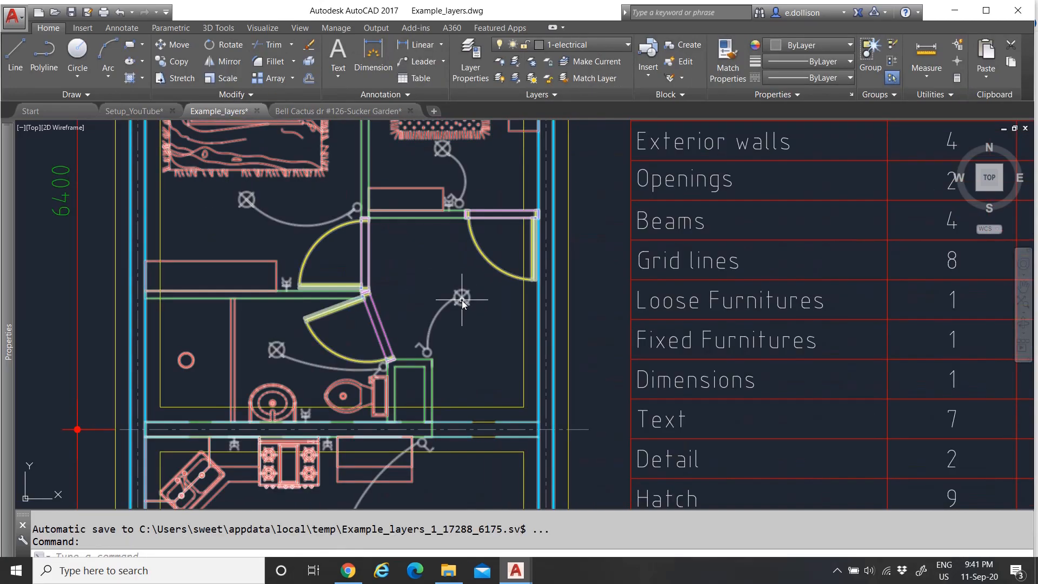
pyautogui.scroll(-8, 462, 300)
pyautogui.scroll(3, 449, 184)
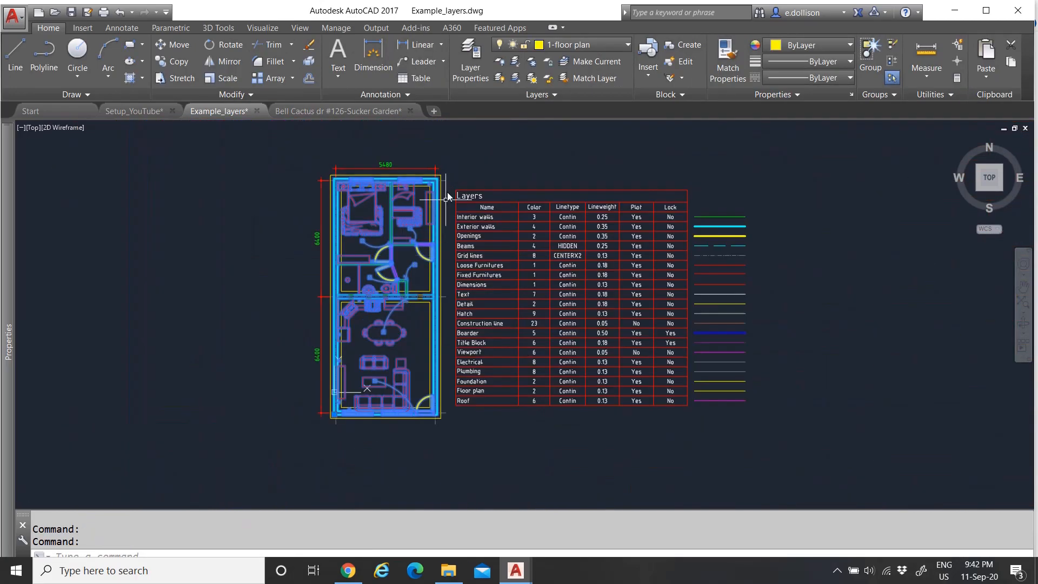
pyautogui.press('Escape')
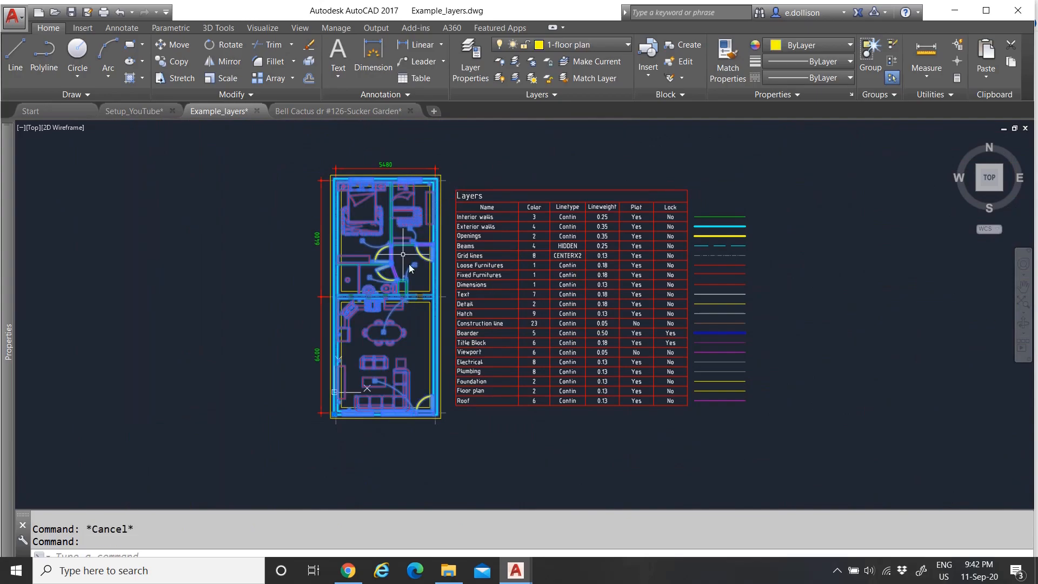
pyautogui.scroll(4, 385, 356)
pyautogui.scroll(-4, 395, 335)
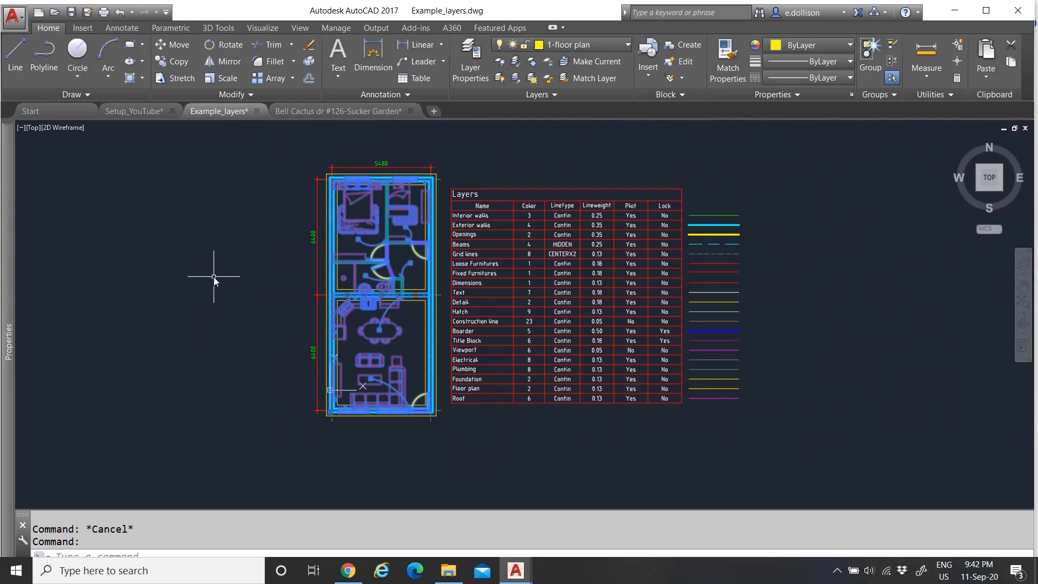
# Freeze the 1-floor plan layer and select the foundation outlines to check their layer
pyautogui.click(581, 47)
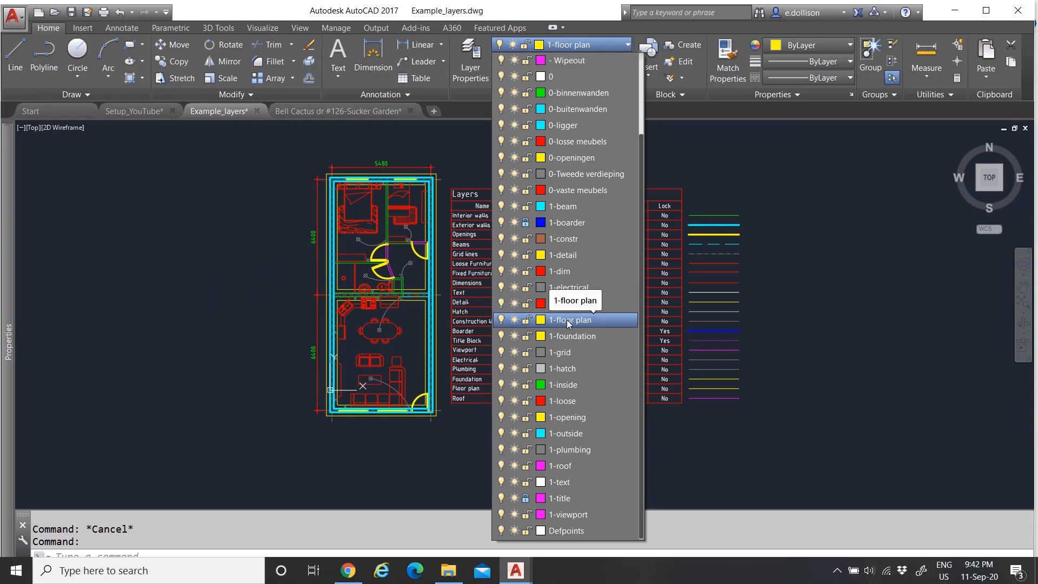
pyautogui.click(514, 320)
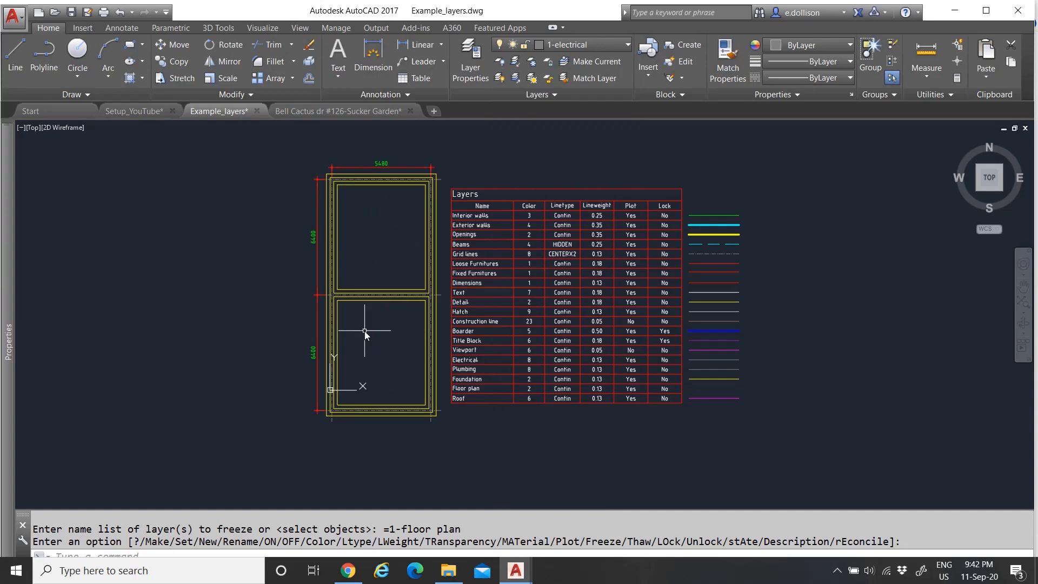
pyautogui.scroll(6, 436, 201)
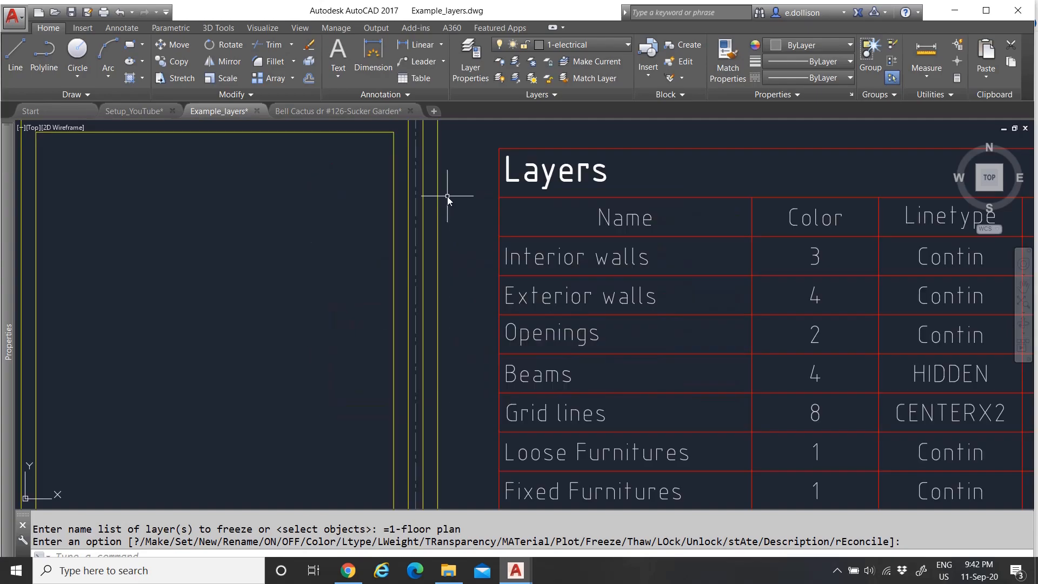
pyautogui.click(458, 238)
pyautogui.click(423, 208)
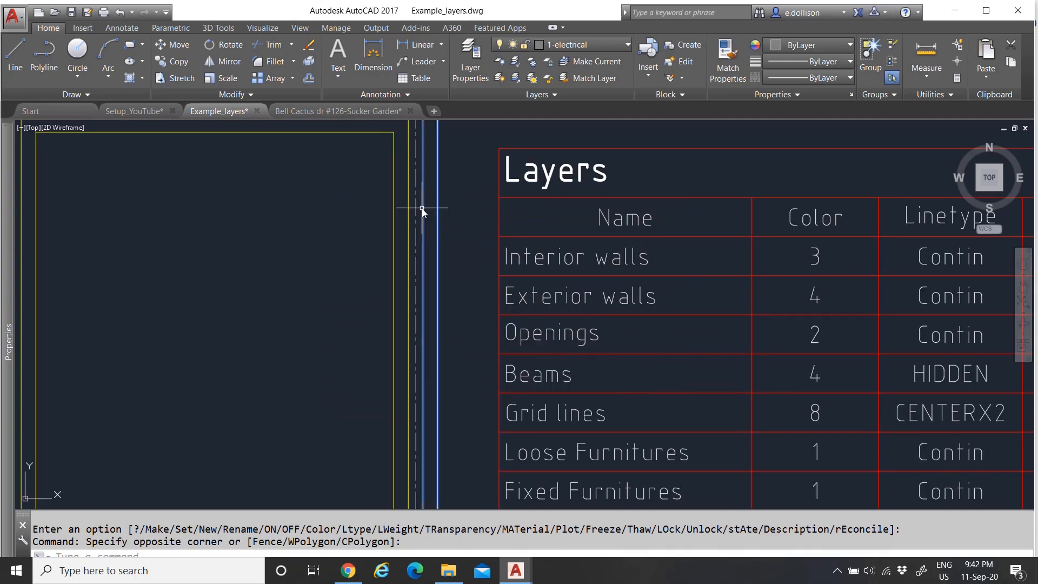
pyautogui.scroll(-6, 433, 218)
pyautogui.scroll(2, 389, 203)
pyautogui.press('Escape')
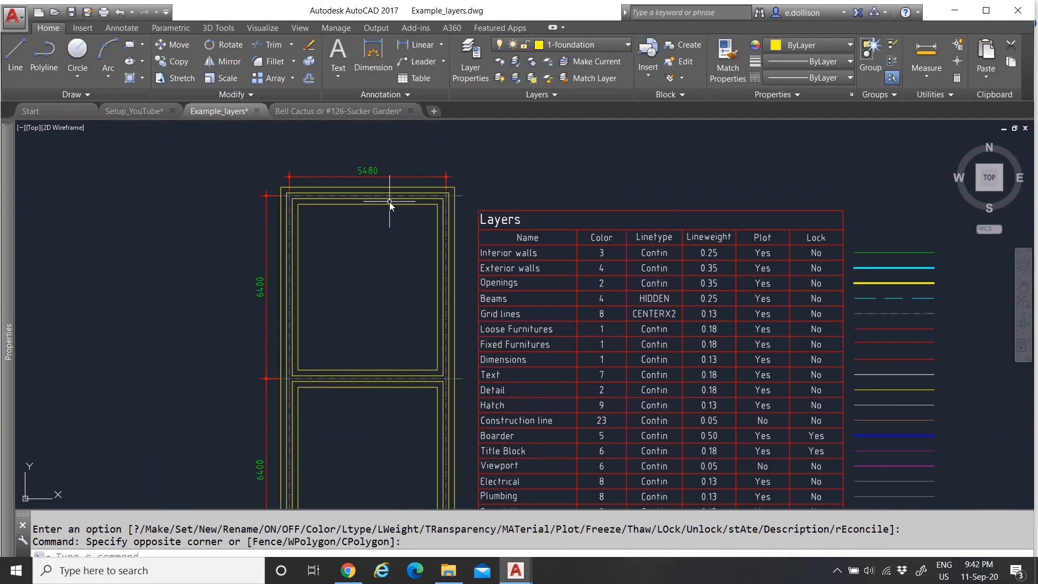
# Thaw the 1-floor plan layer after viewing the foundation outlines
pyautogui.scroll(5, 296, 210)
pyautogui.scroll(-5, 287, 187)
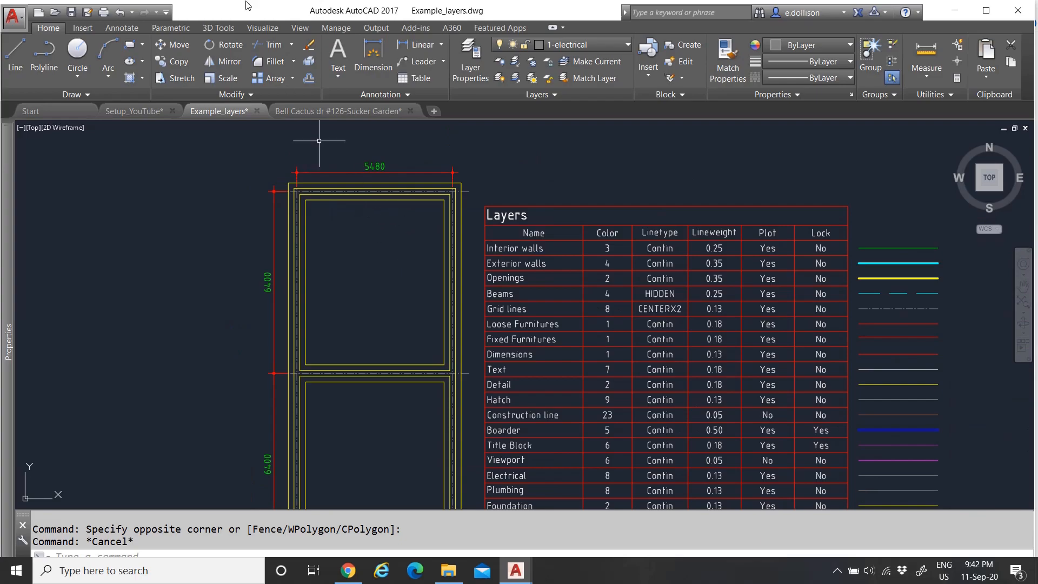
pyautogui.scroll(-2, 343, 208)
pyautogui.scroll(2, 353, 222)
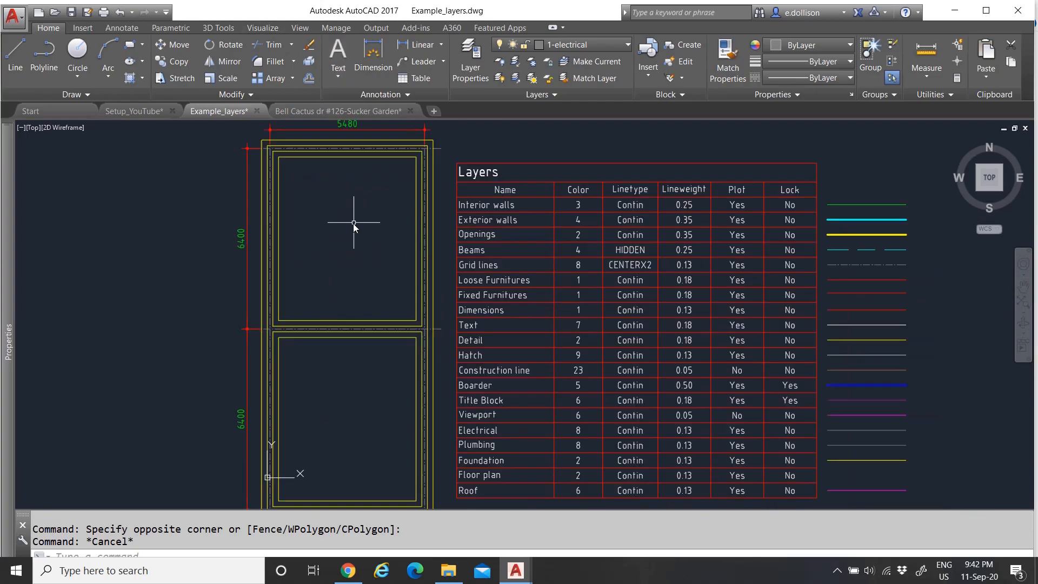
pyautogui.click(576, 47)
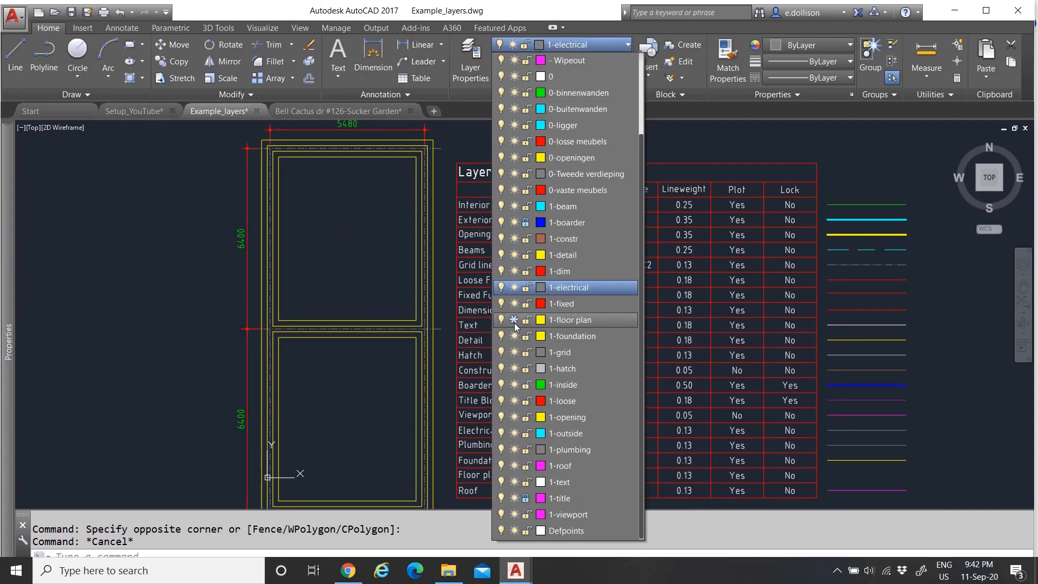
pyautogui.click(514, 321)
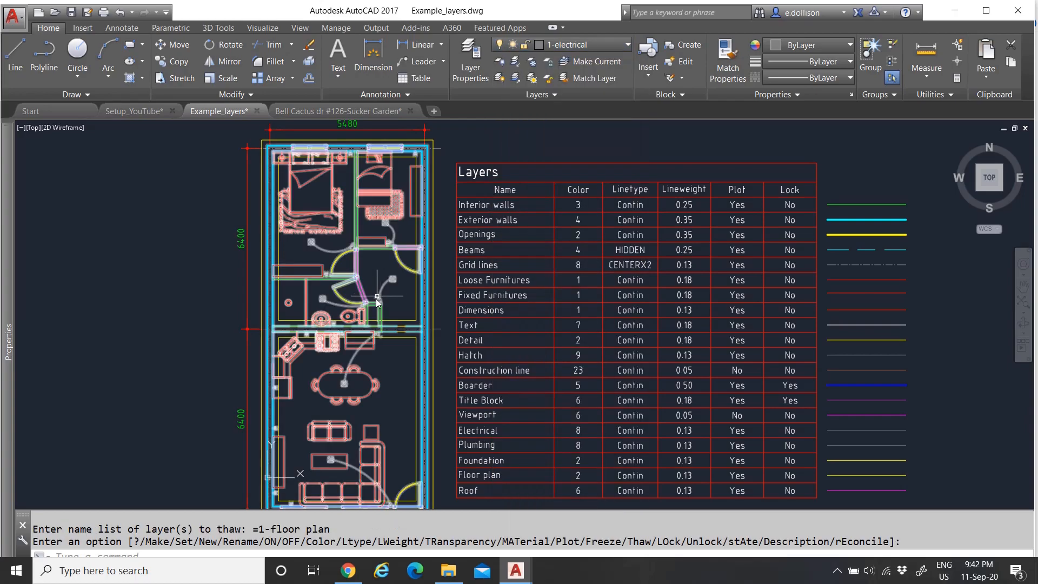
# Make 1-beam the current layer in place of 1-electrical
pyautogui.scroll(-2, 376, 301)
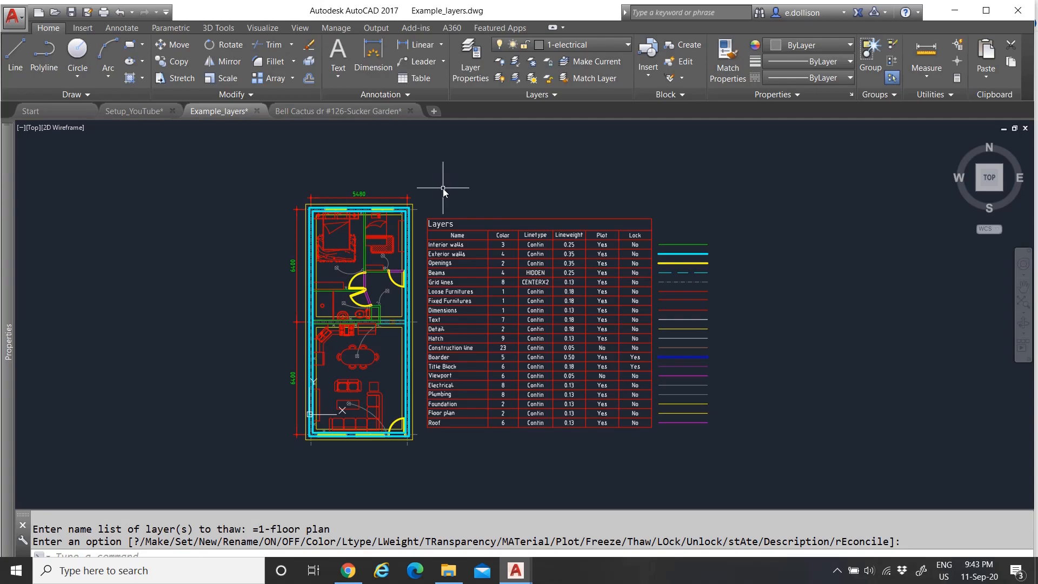
pyautogui.scroll(2, 377, 264)
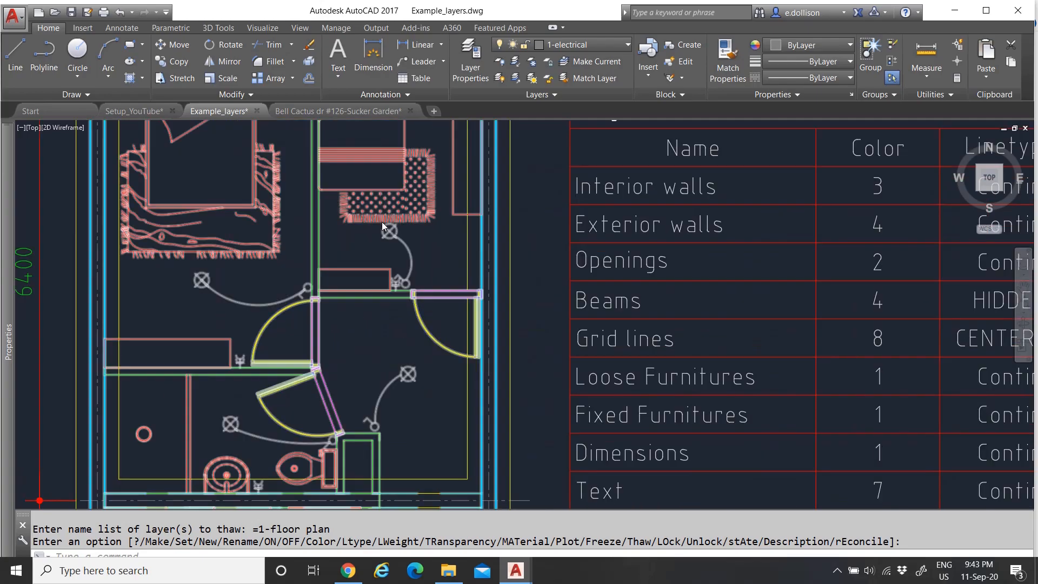
pyautogui.scroll(4, 371, 250)
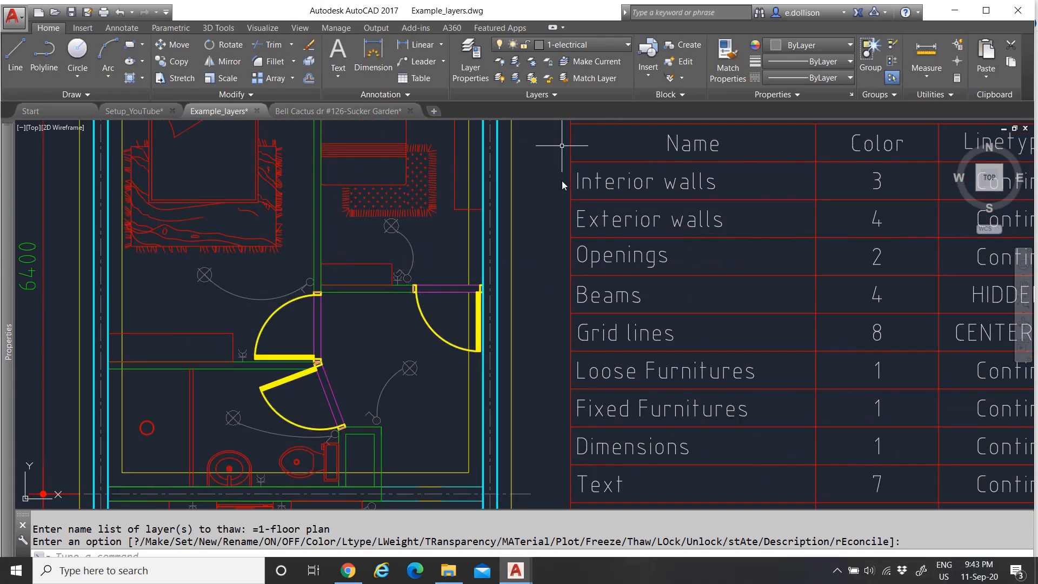
pyautogui.click(579, 49)
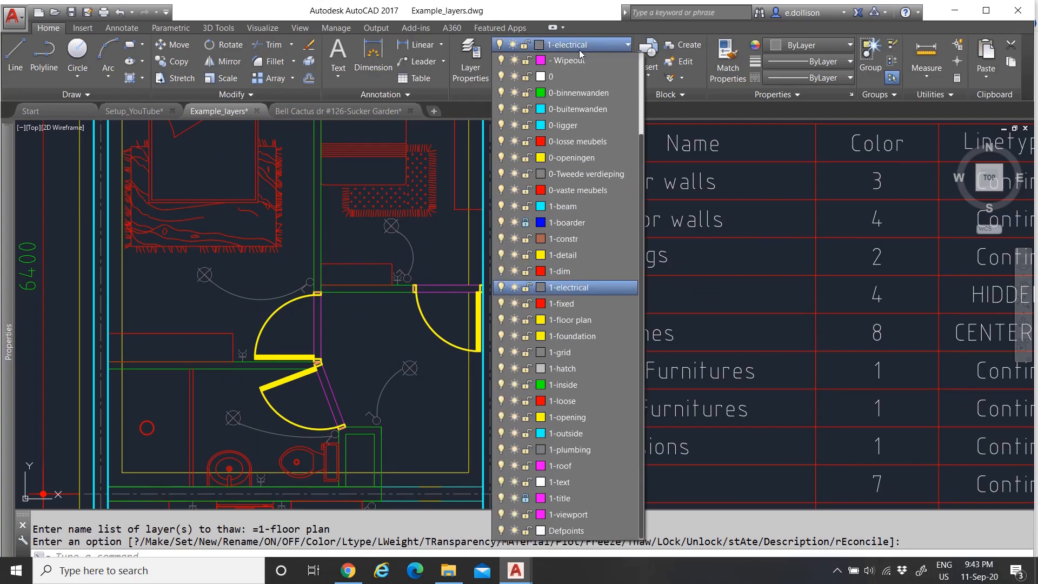
pyautogui.click(395, 307)
pyautogui.scroll(-3, 391, 305)
pyautogui.scroll(2, 335, 254)
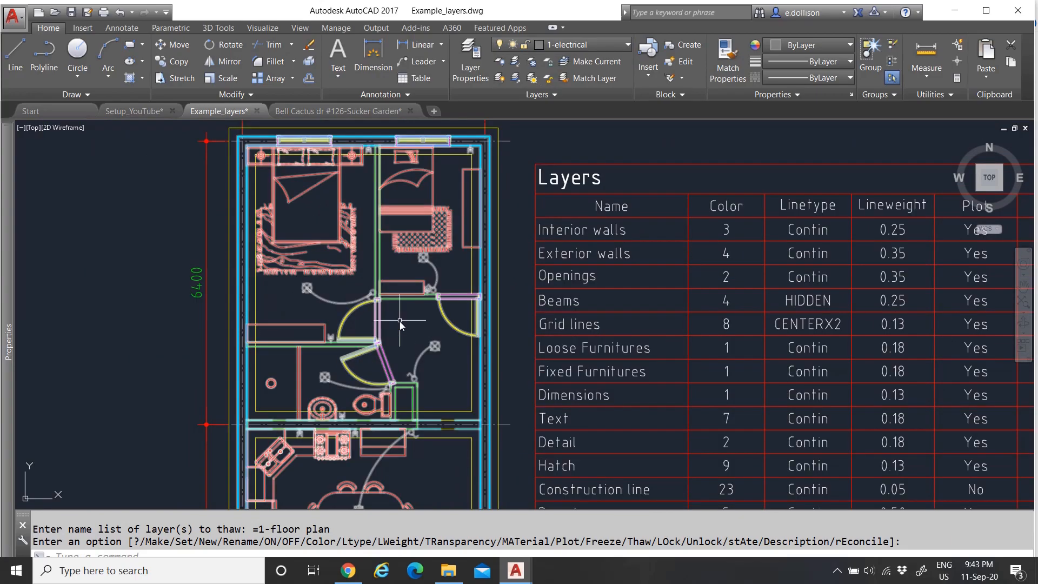
pyautogui.click(561, 46)
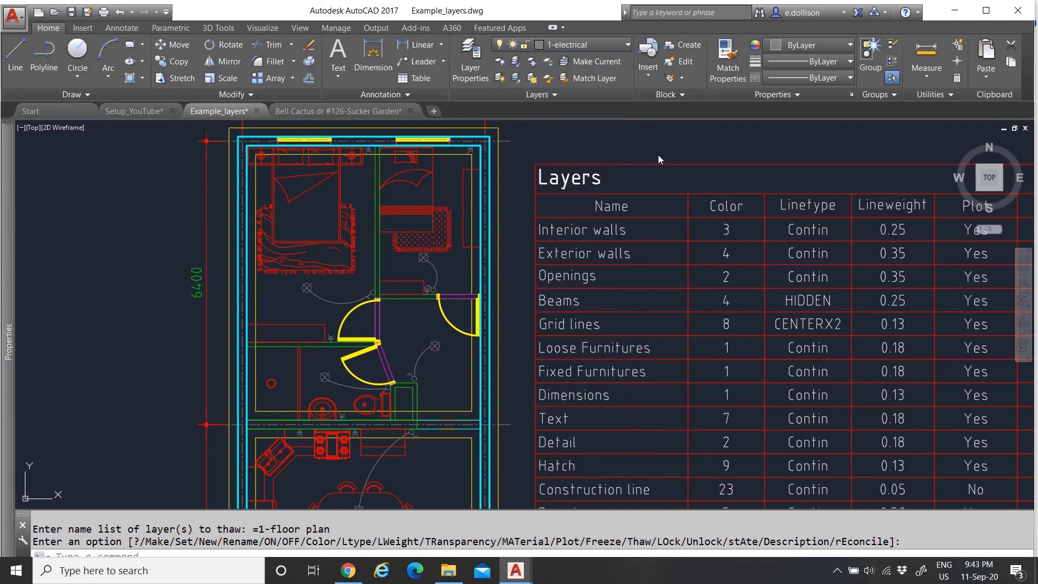
pyautogui.click(562, 48)
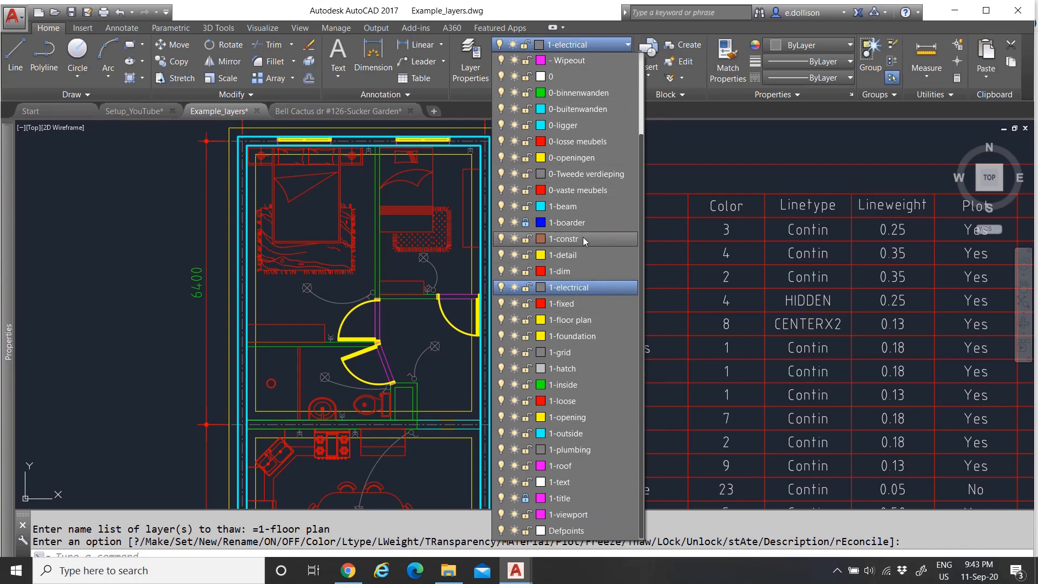
pyautogui.click(575, 209)
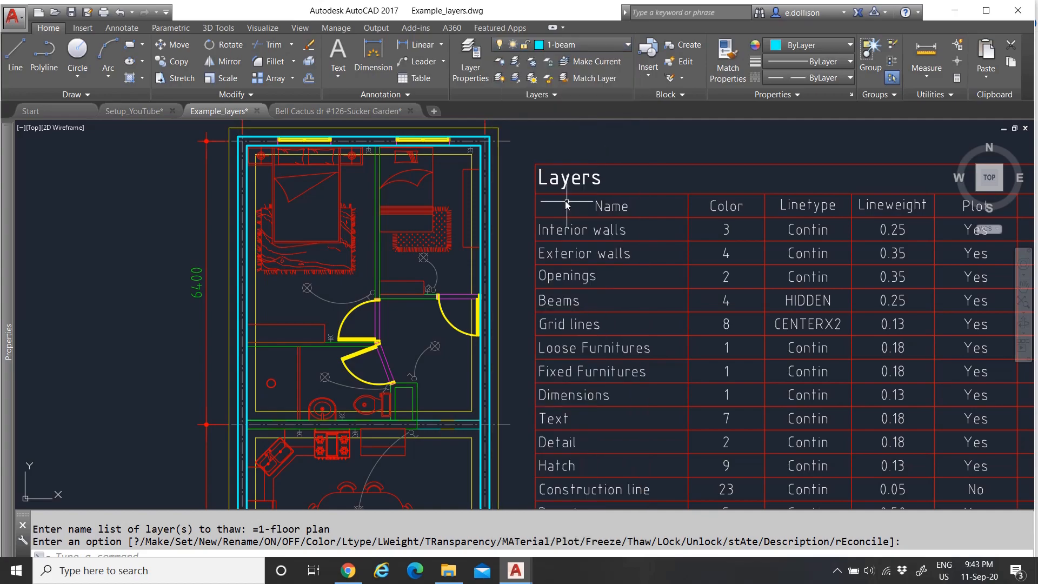
# Freeze the 1-electrical layer to hide the lights, switches and sockets in the floor plan
pyautogui.click(571, 47)
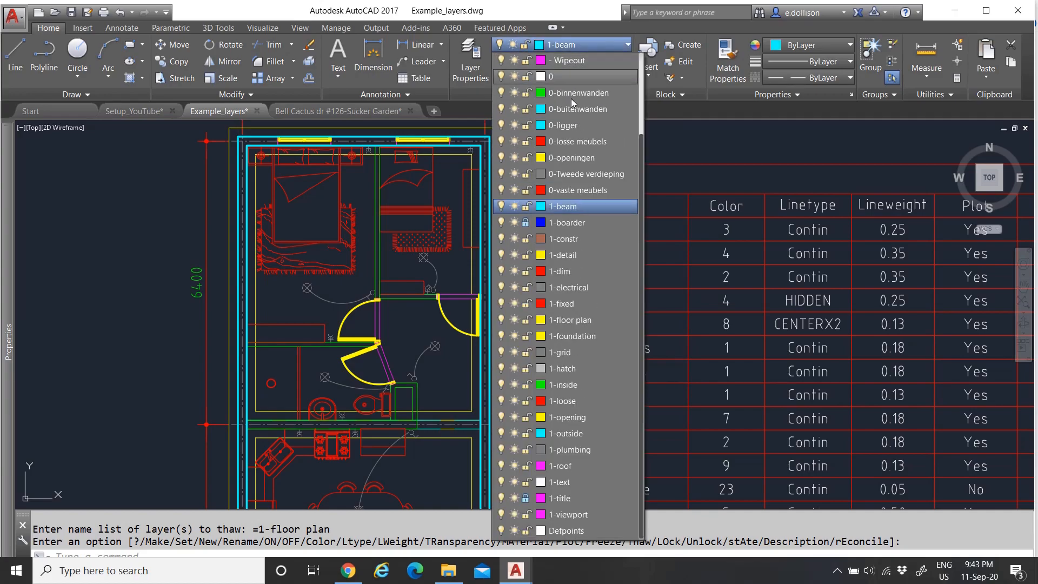
pyautogui.click(517, 287)
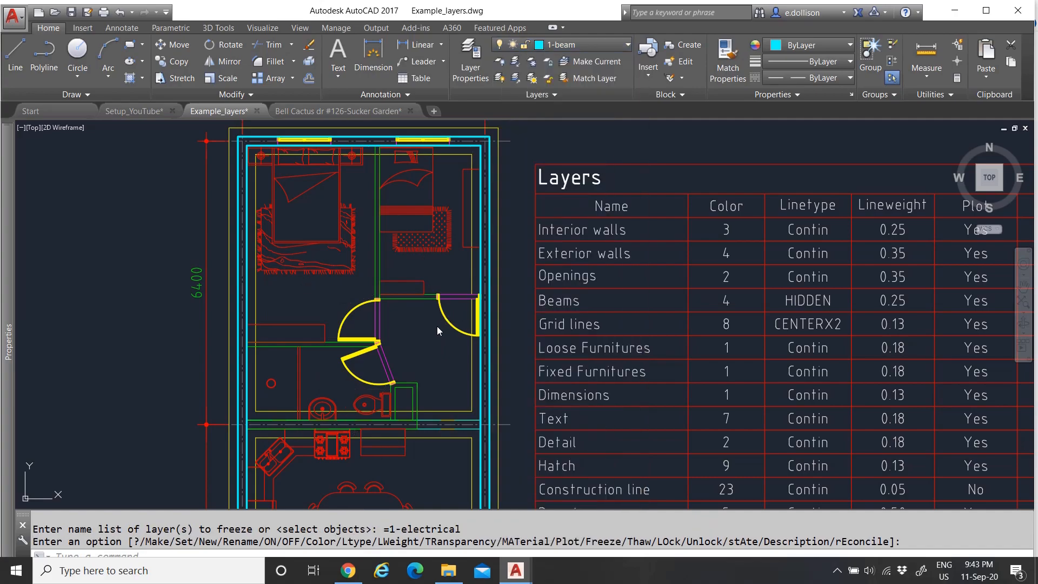
pyautogui.scroll(-5, 429, 306)
pyautogui.scroll(3, 430, 371)
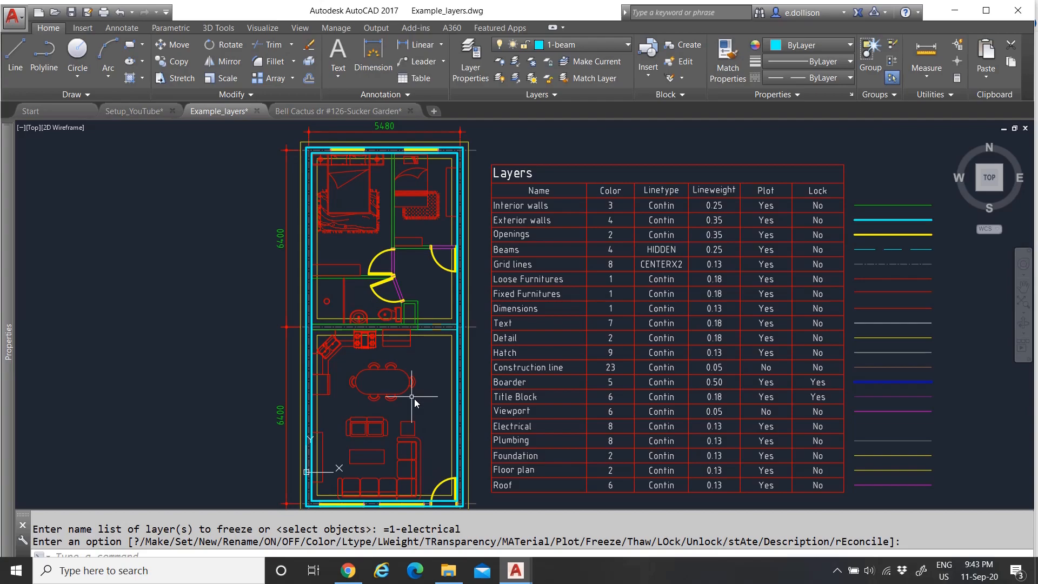
# Freeze the 1-foundation layer to hide the foundation outlines around the rooms
pyautogui.scroll(4, 439, 329)
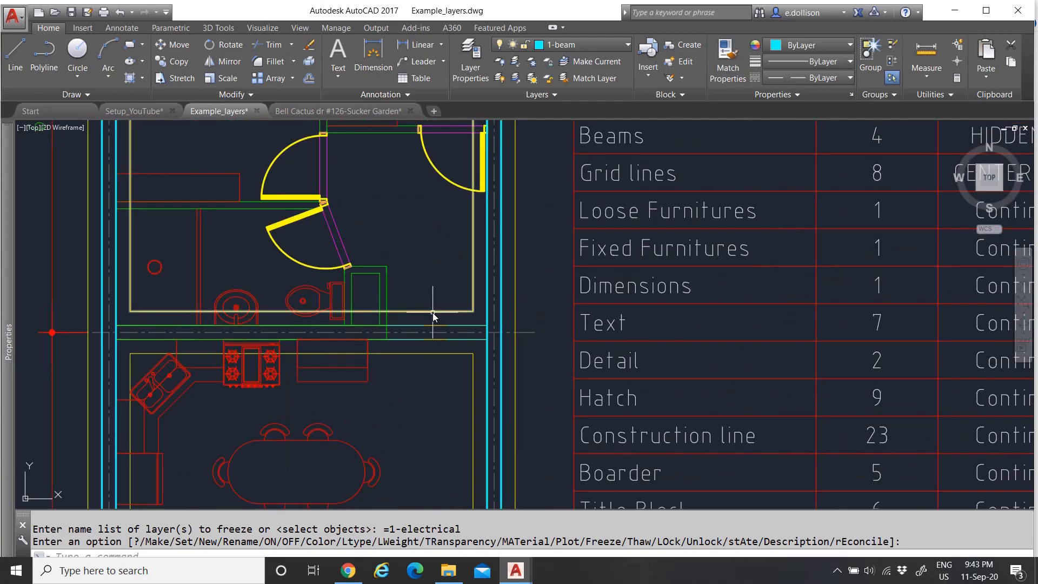
pyautogui.scroll(-2, 435, 325)
pyautogui.scroll(2, 434, 331)
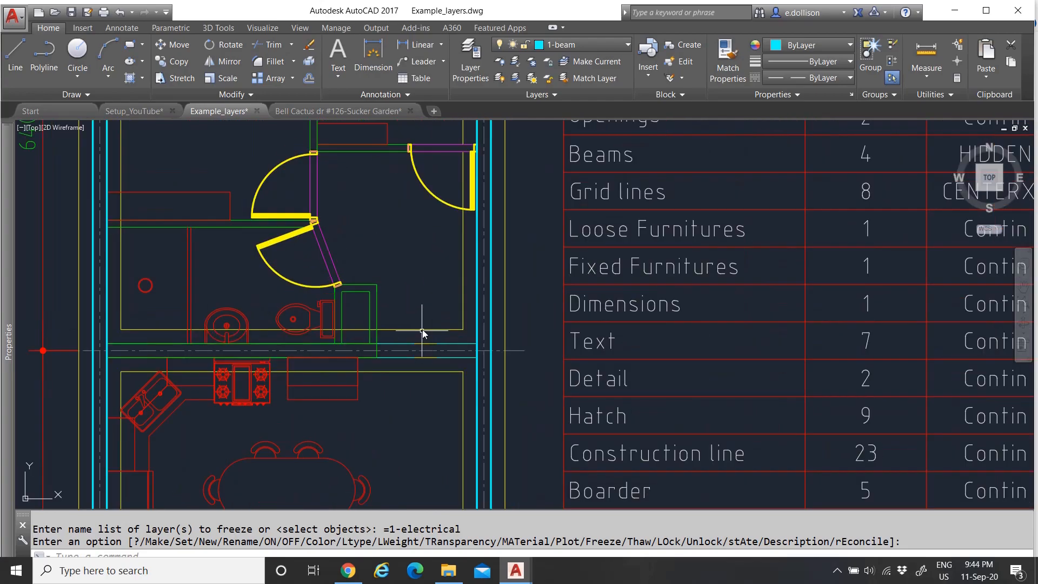
pyautogui.scroll(-3, 458, 255)
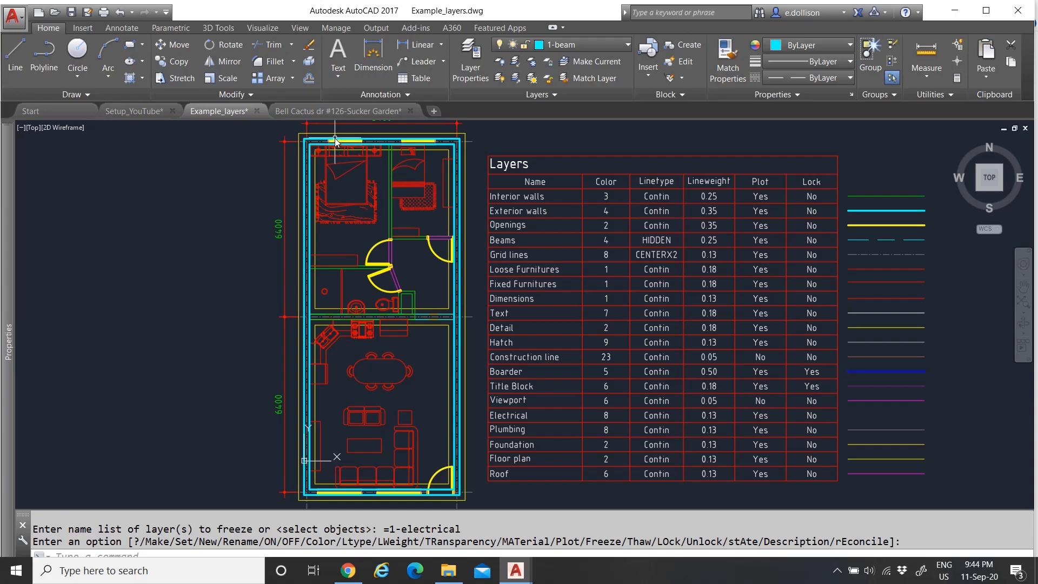
pyautogui.scroll(2, 309, 168)
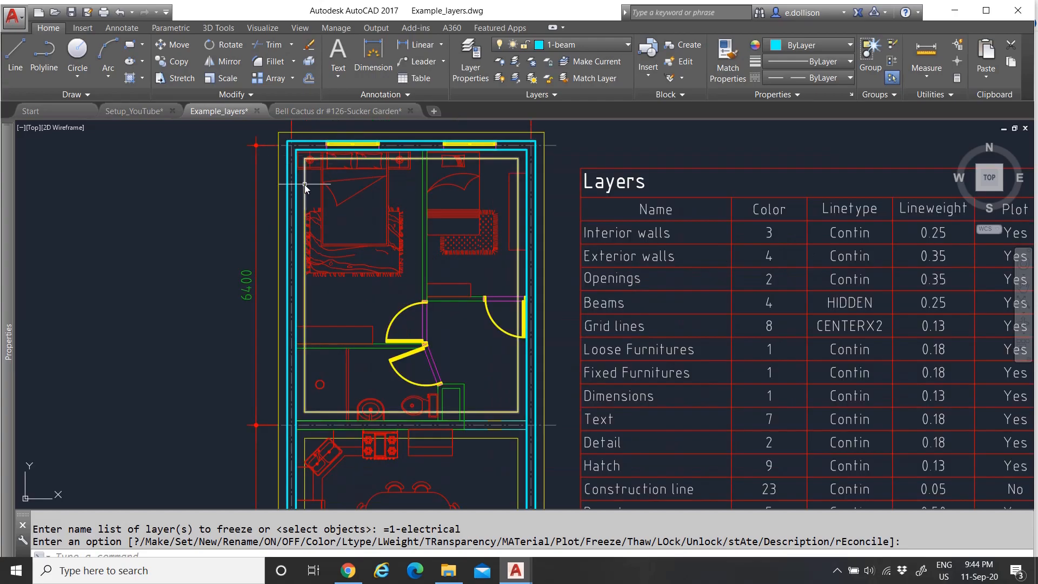
pyautogui.press('Return')
pyautogui.press('Escape')
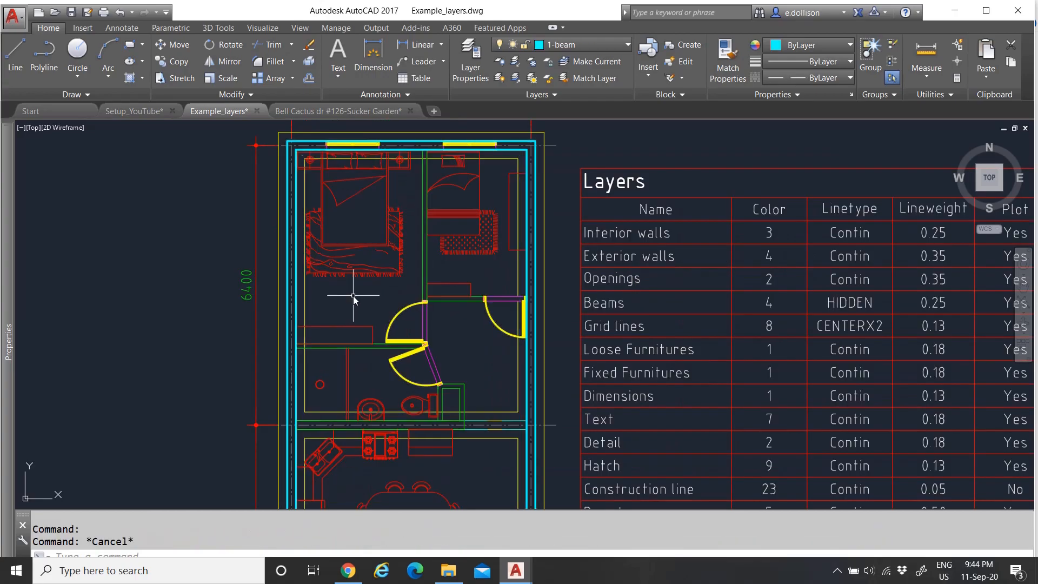
pyautogui.click(559, 48)
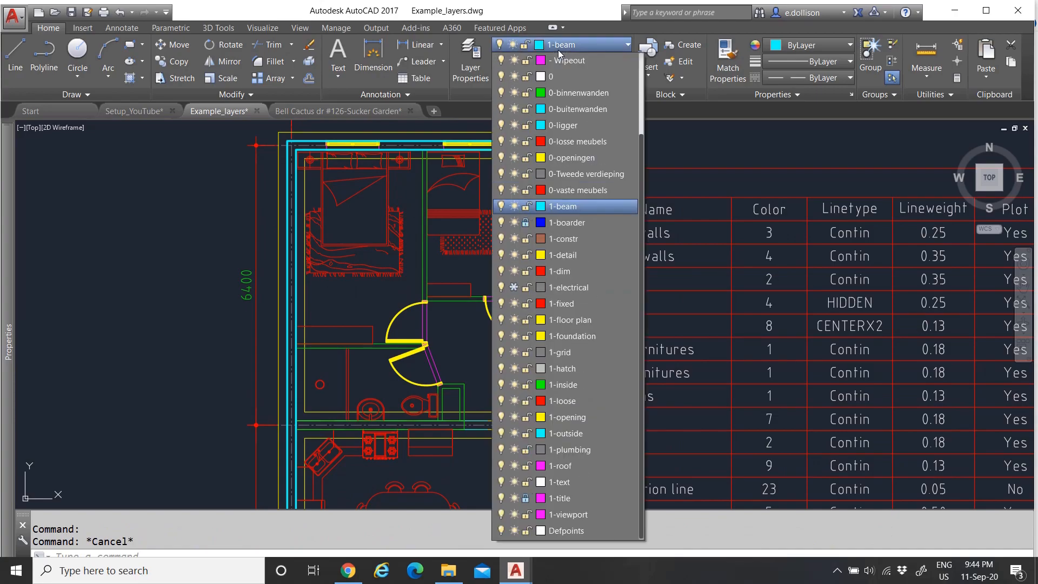
pyautogui.click(514, 338)
pyautogui.scroll(-3, 378, 303)
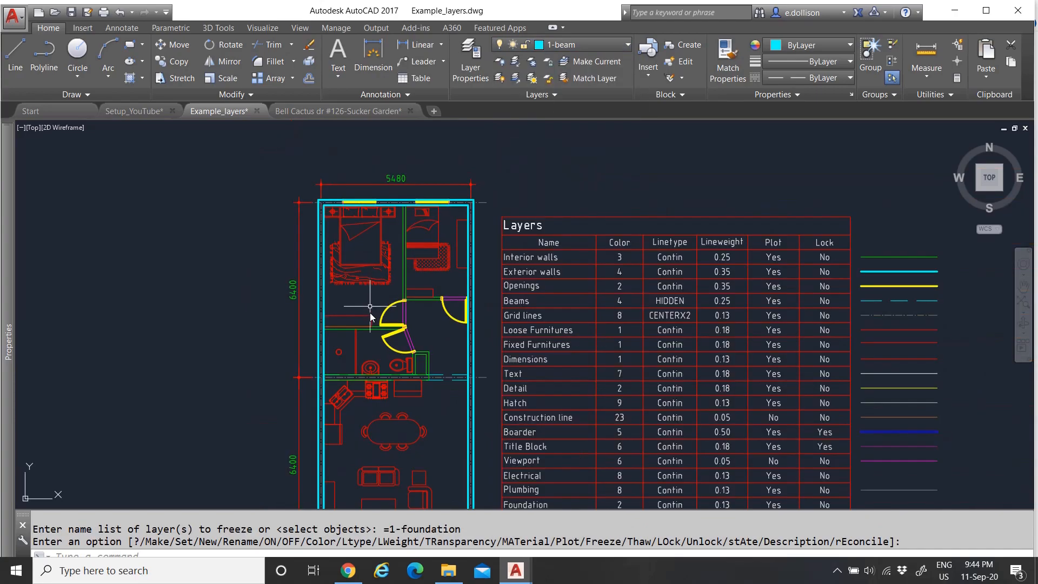
# Thaw the 1-electrical and 1-foundation layers to show the electrical symbols and foundation outlines in the floor plan
pyautogui.scroll(-6, 373, 320)
pyautogui.scroll(4, 390, 341)
pyautogui.scroll(2, 415, 180)
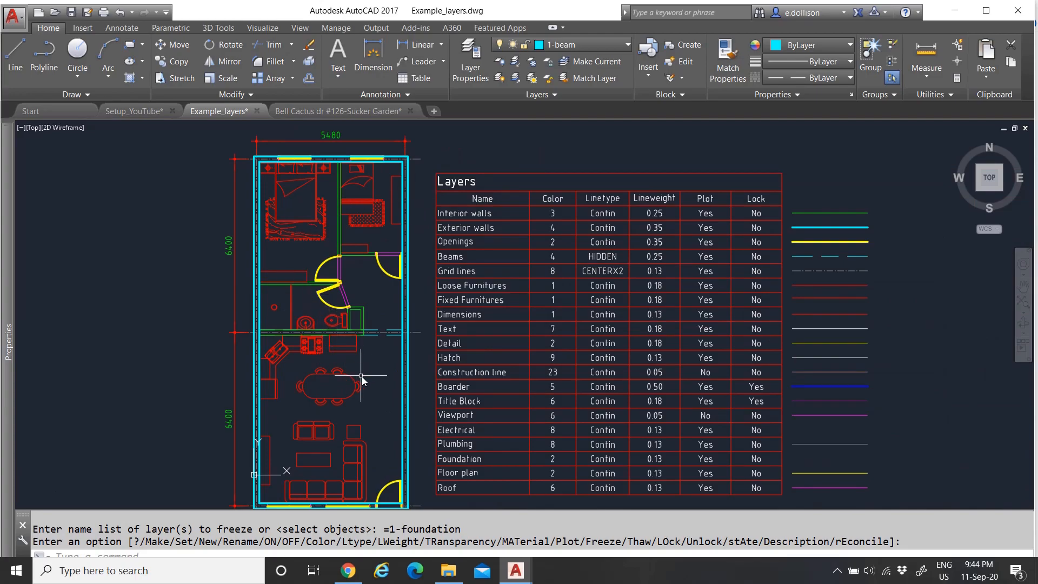
pyautogui.click(563, 46)
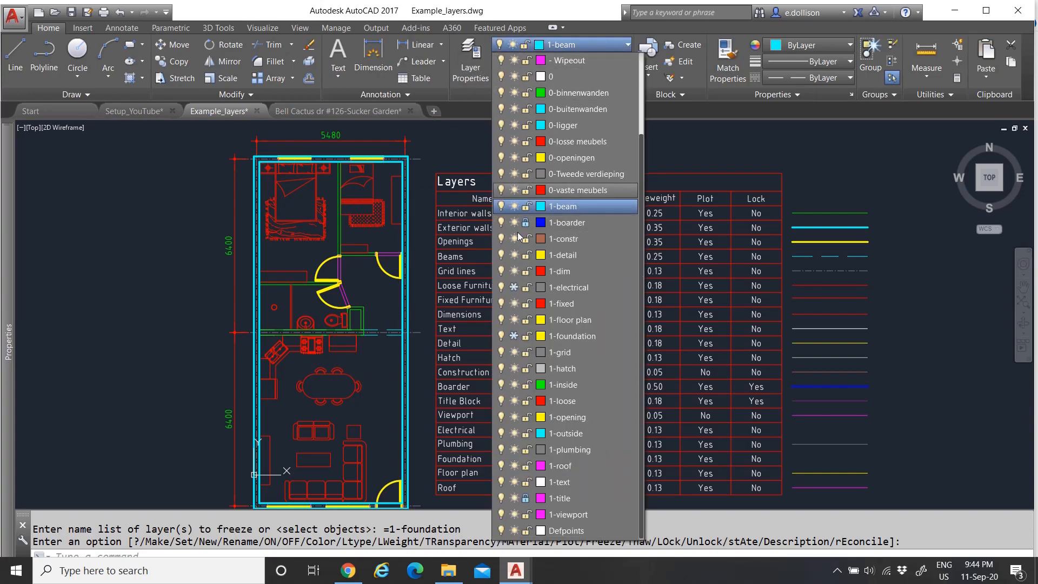
pyautogui.click(515, 288)
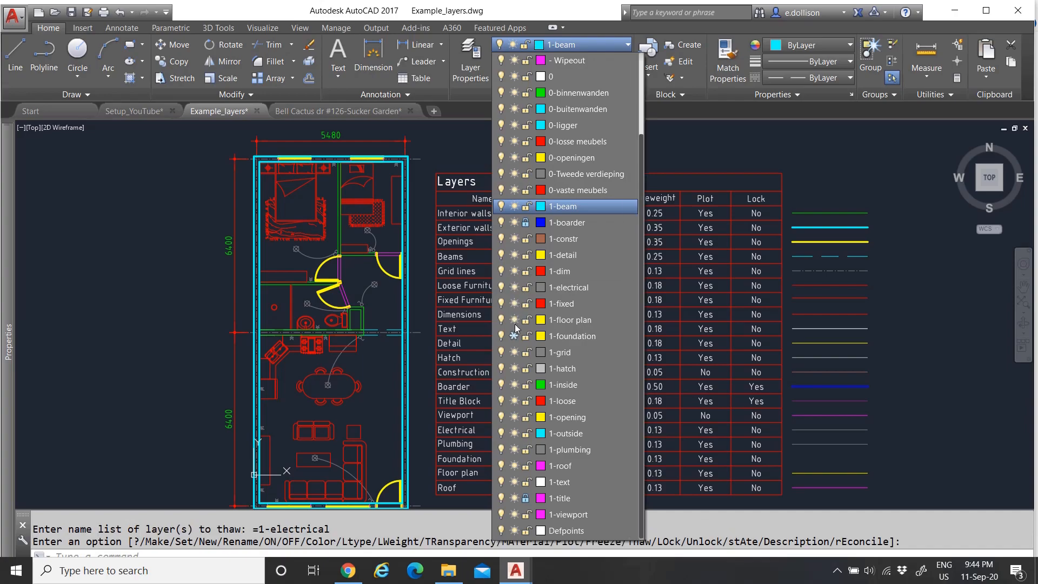
pyautogui.click(514, 336)
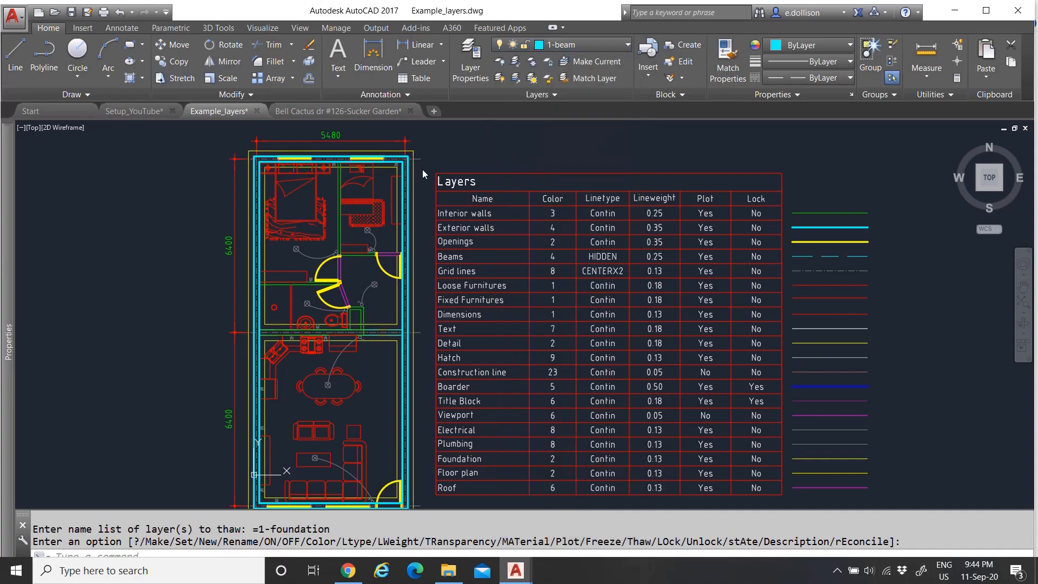
# Turn off the 1-electrical layer to hide the lights, switches and sockets
pyautogui.scroll(-2, 416, 178)
pyautogui.scroll(4, 405, 205)
pyautogui.scroll(-3, 351, 243)
pyautogui.scroll(2, 324, 290)
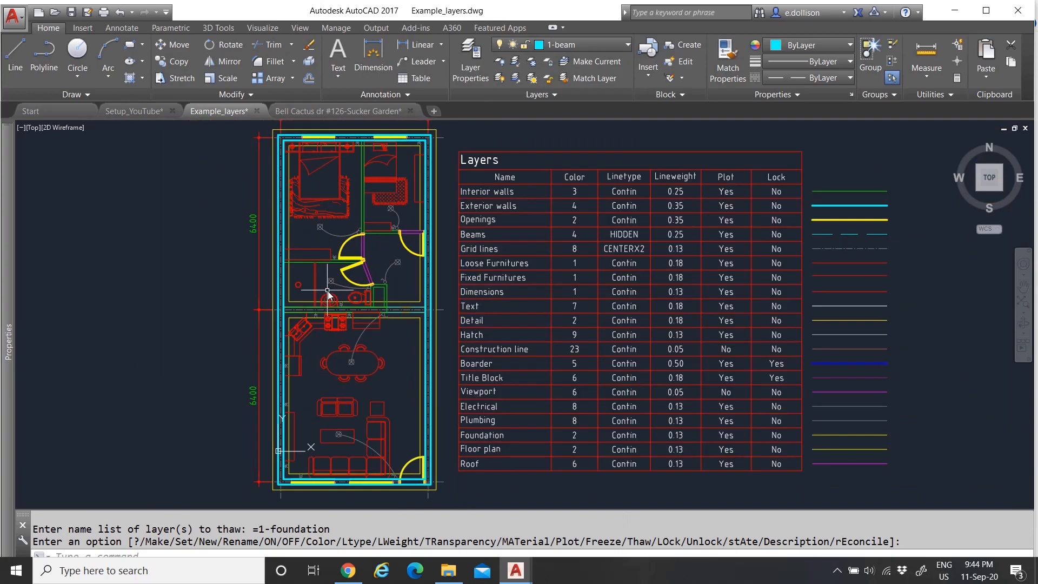
pyautogui.click(565, 46)
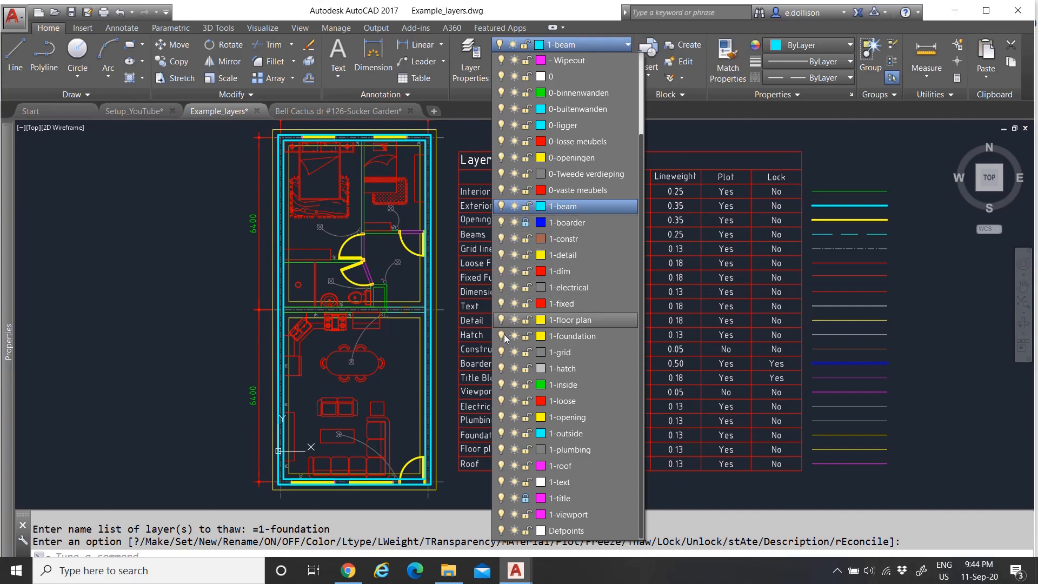
pyautogui.click(505, 294)
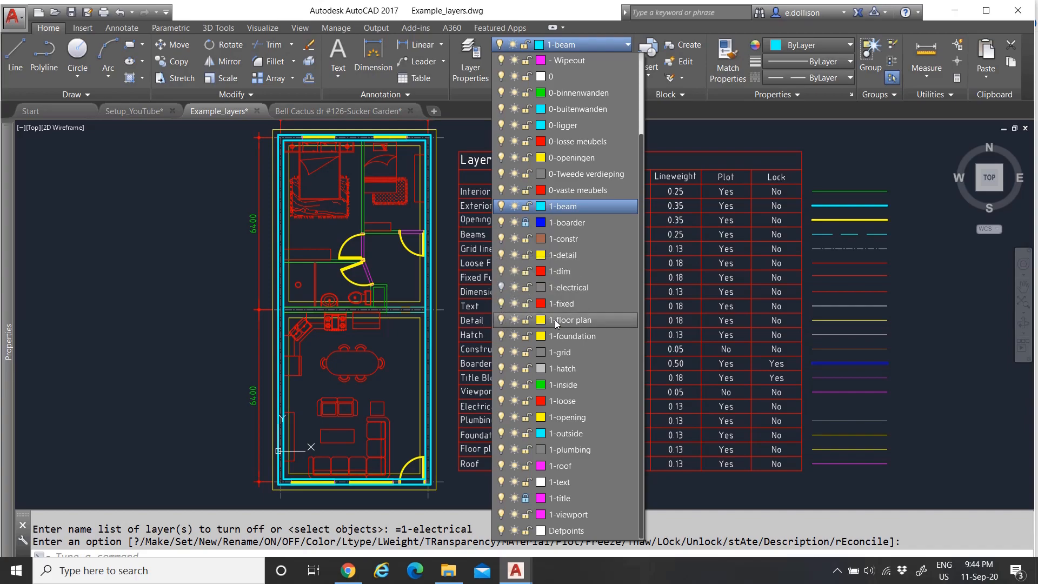
# Freeze and thaw the 1-floor plan layer, and turn it off for comparison
pyautogui.click(515, 320)
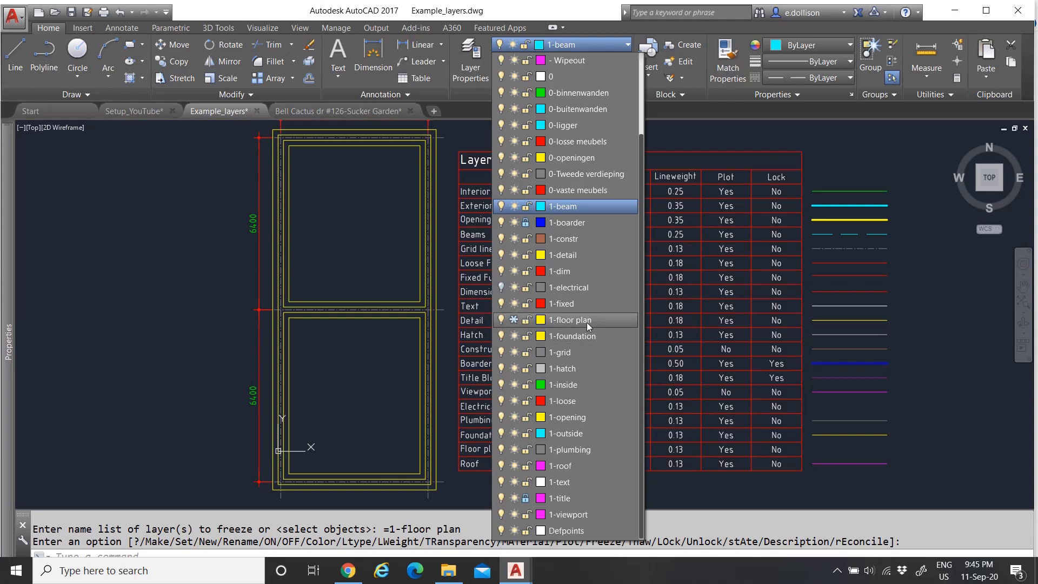
pyautogui.click(516, 323)
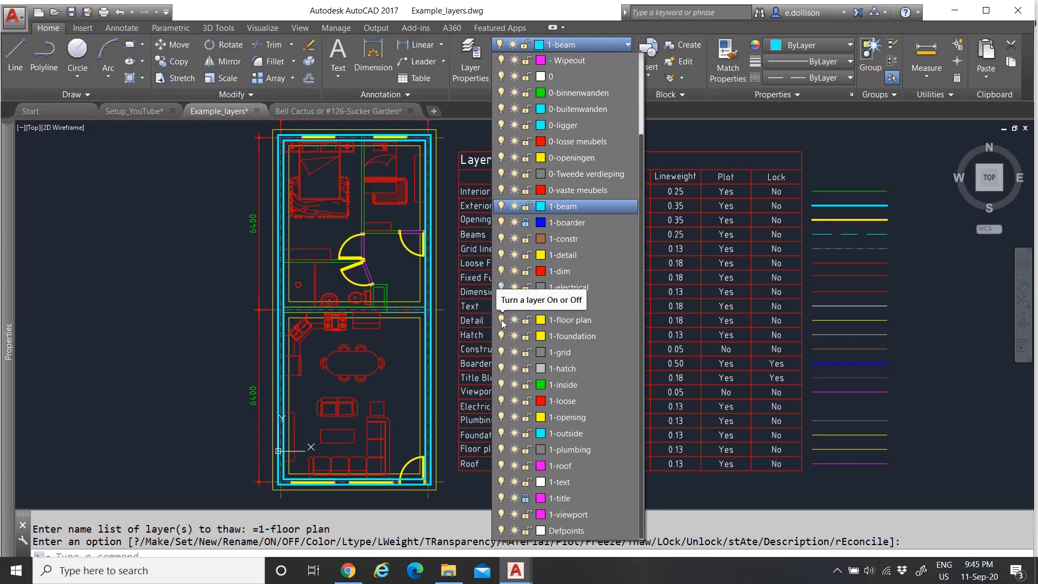
pyautogui.click(502, 320)
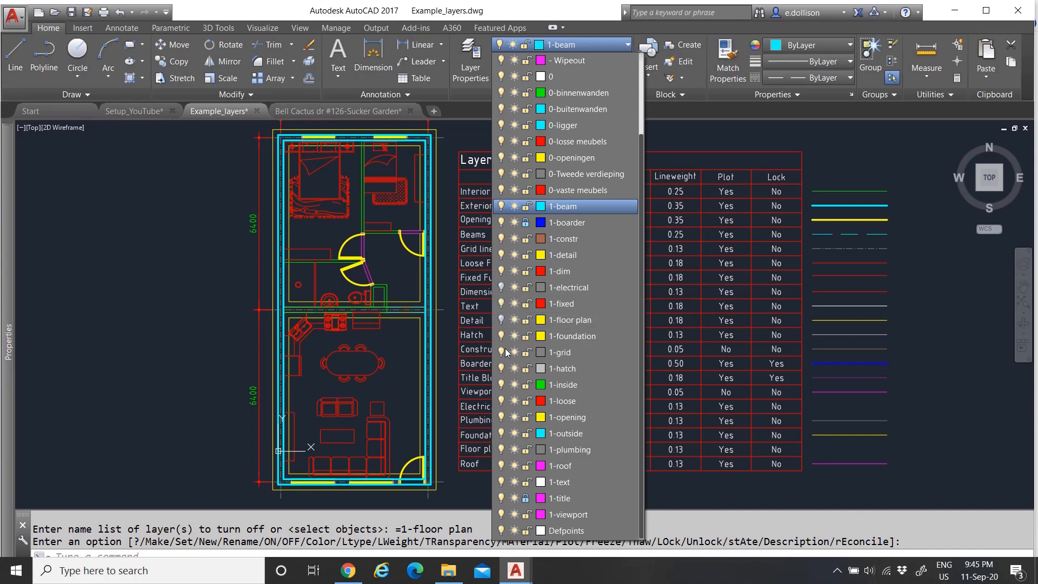
# Freeze and thaw the turned-off 1-floor plan layer, and turn it back on
pyautogui.click(515, 320)
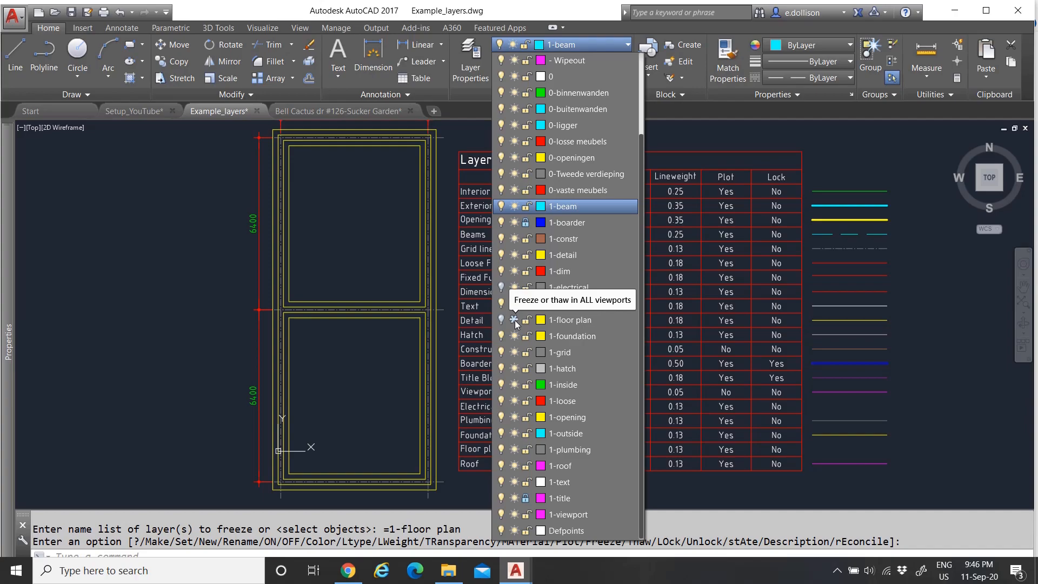
pyautogui.click(515, 320)
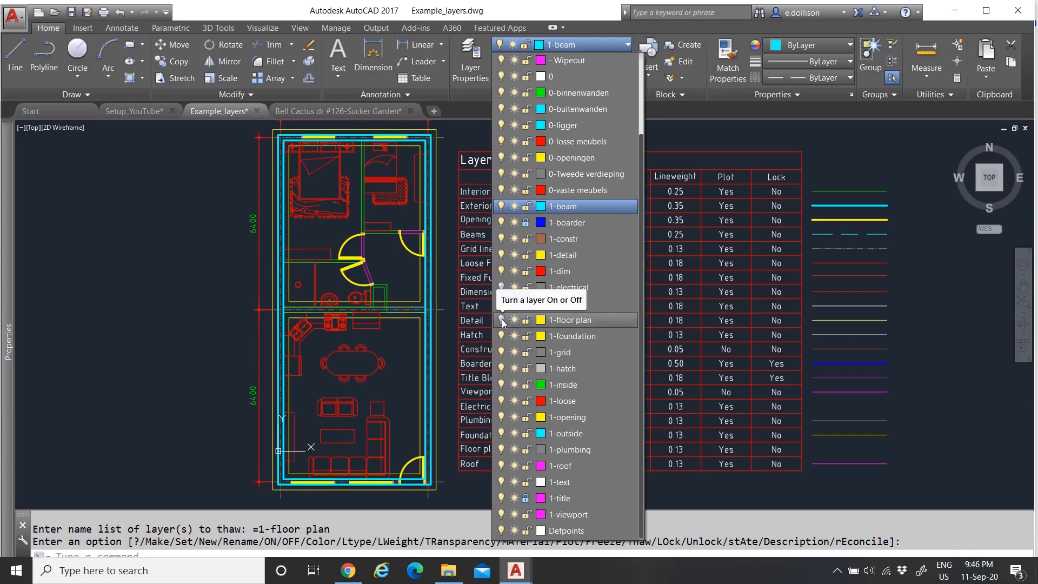
pyautogui.click(502, 320)
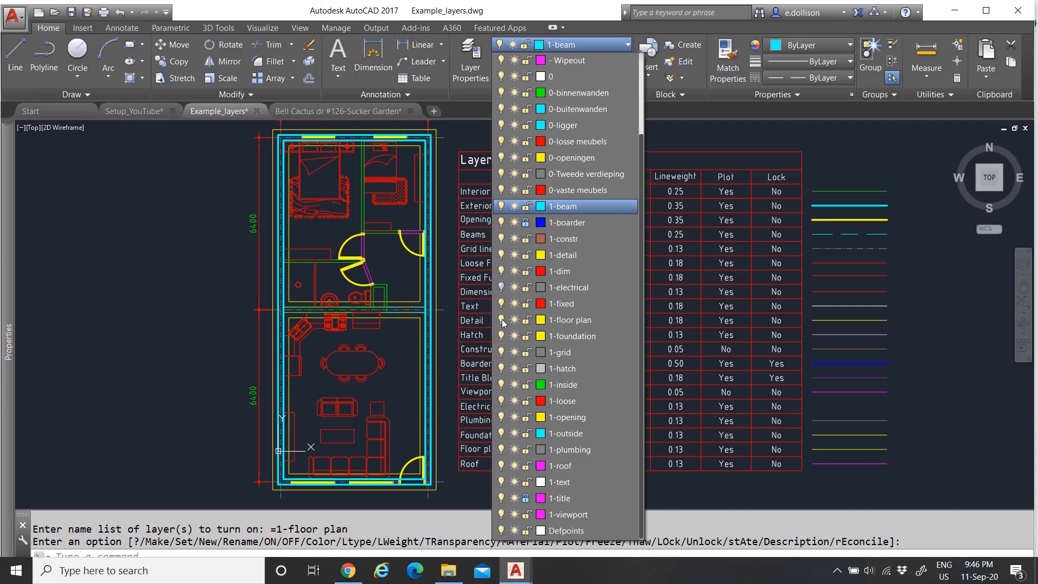
# Turn off and freeze the 1-floor plan layer, and restore it by turning it on and thawing it
pyautogui.click(502, 320)
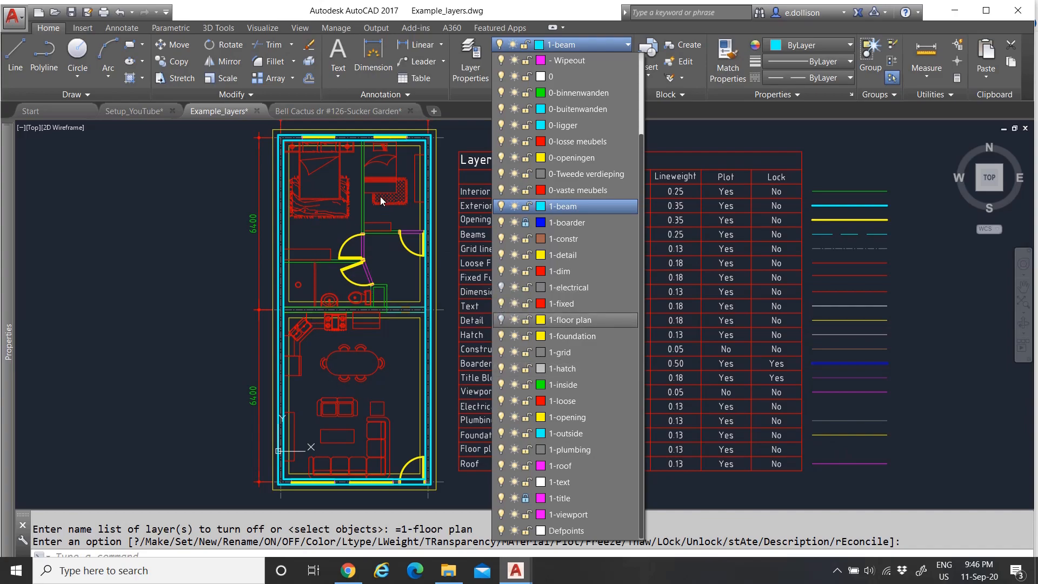
pyautogui.click(513, 319)
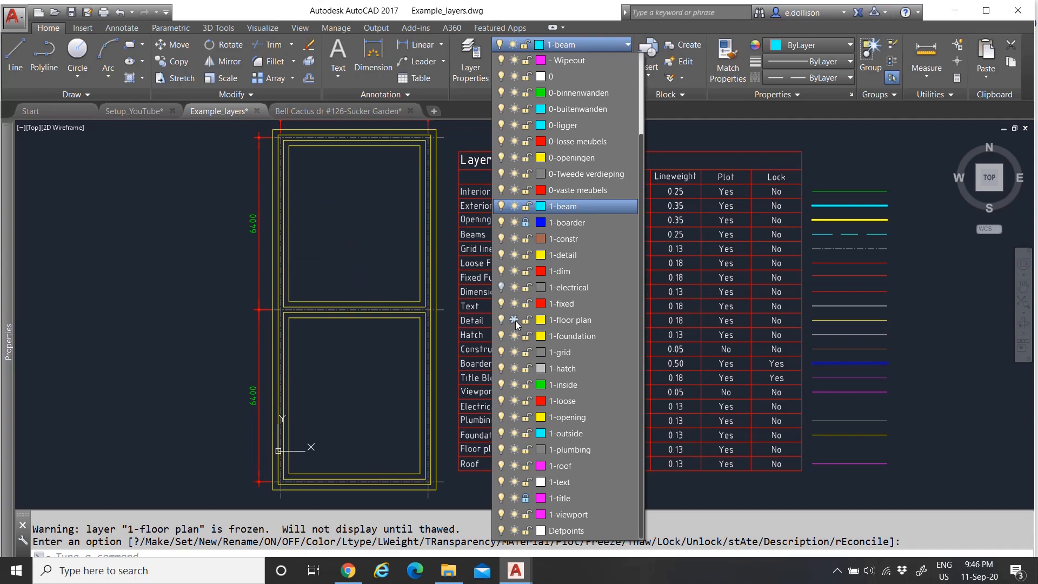
pyautogui.click(515, 320)
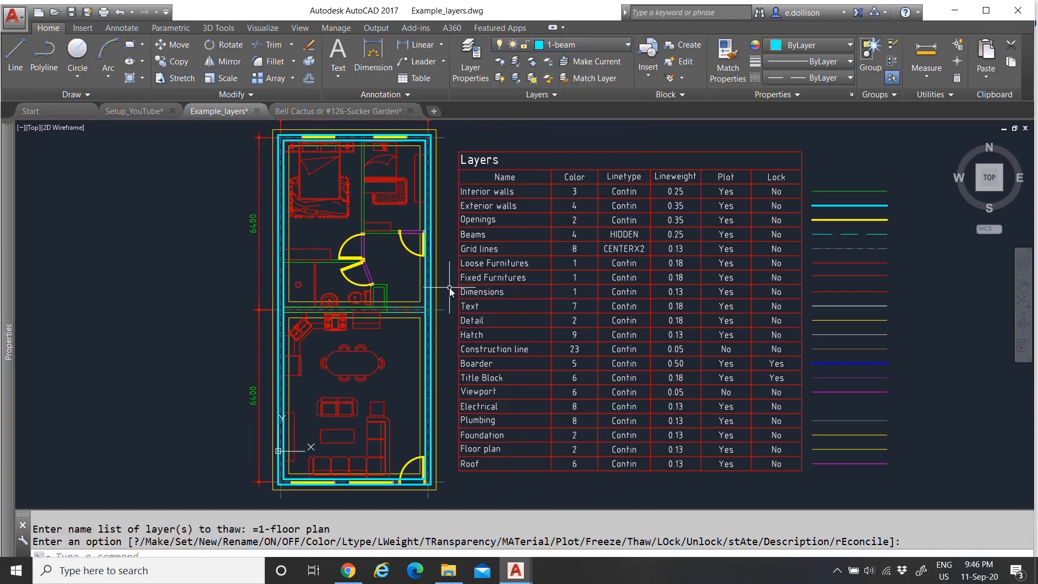
pyautogui.click(449, 288)
pyautogui.click(566, 42)
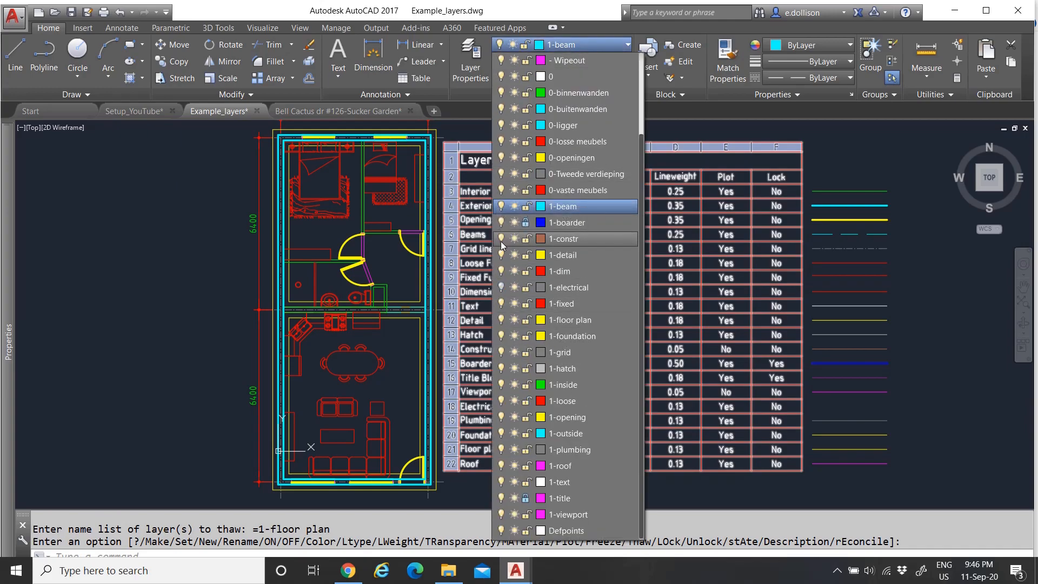
pyautogui.click(344, 271)
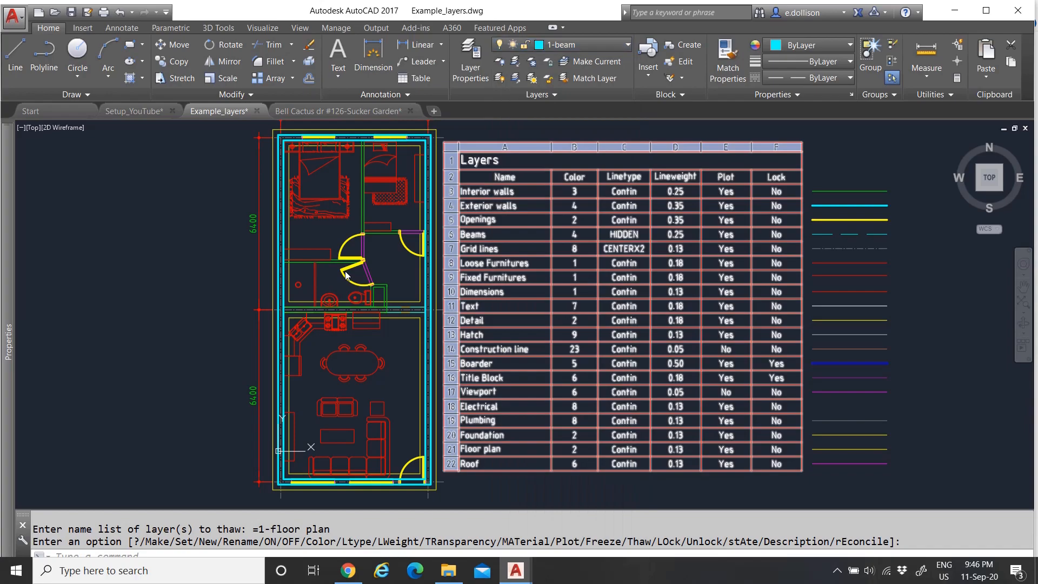
pyautogui.press('Escape')
pyautogui.press('Return')
pyautogui.click(307, 235)
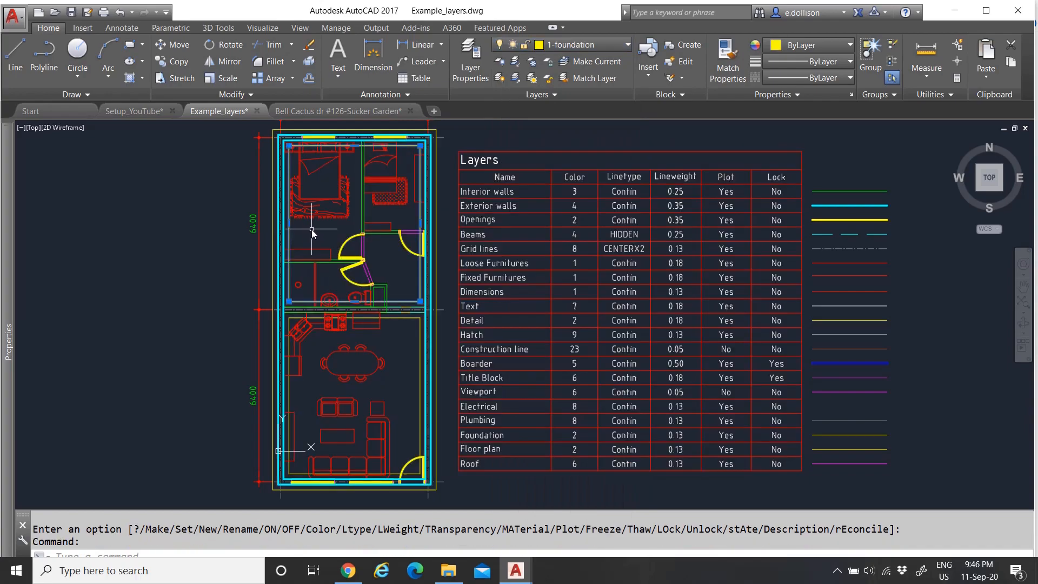
pyautogui.press('Escape')
pyautogui.hotkey('ctrl', 'a')
pyautogui.click(553, 47)
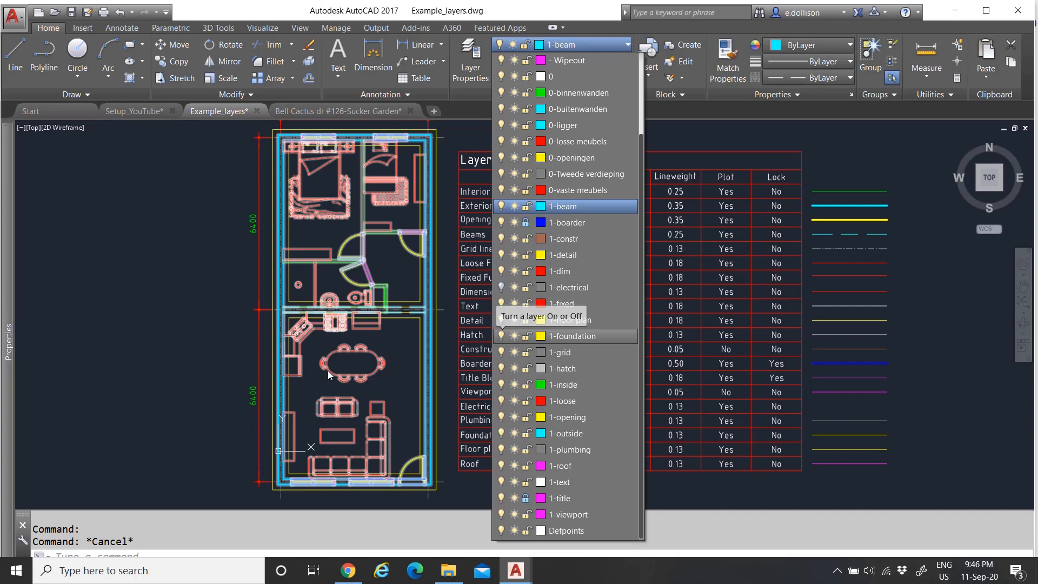
pyautogui.click(385, 348)
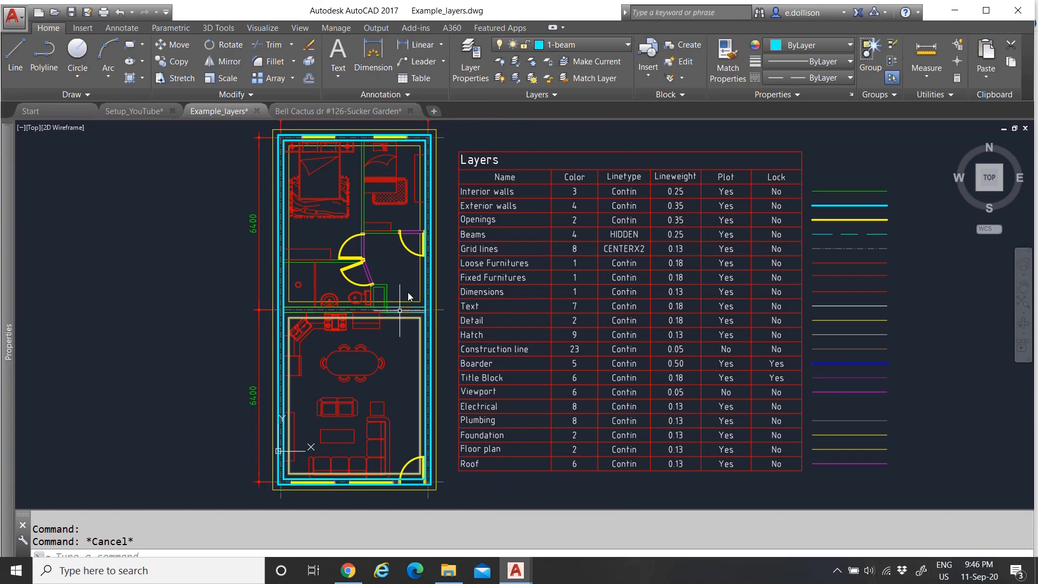
# Turn the 1-foundation layer off and back on to compare the plan with and without its outlines
pyautogui.click(546, 45)
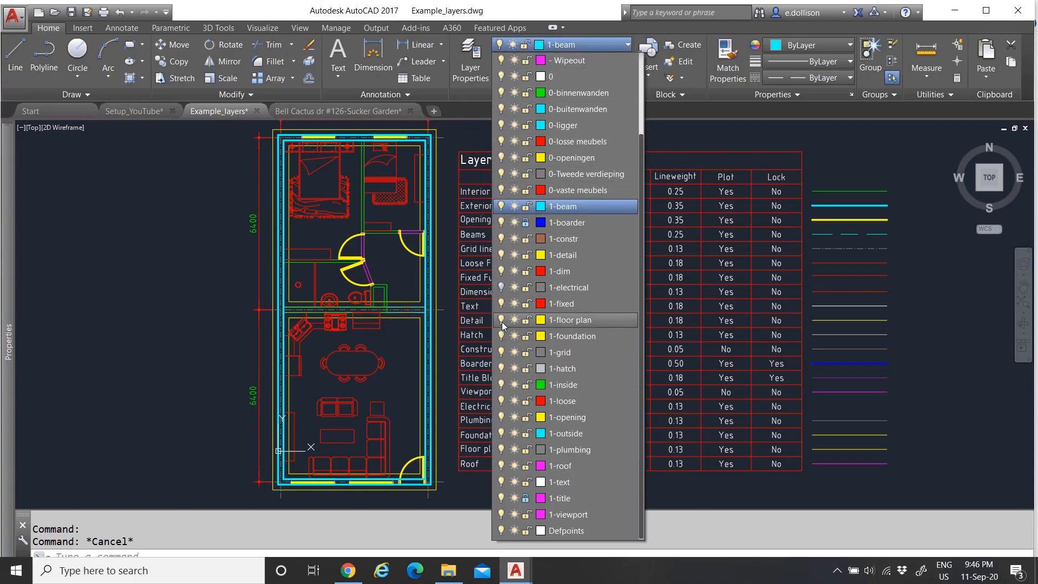
pyautogui.click(502, 336)
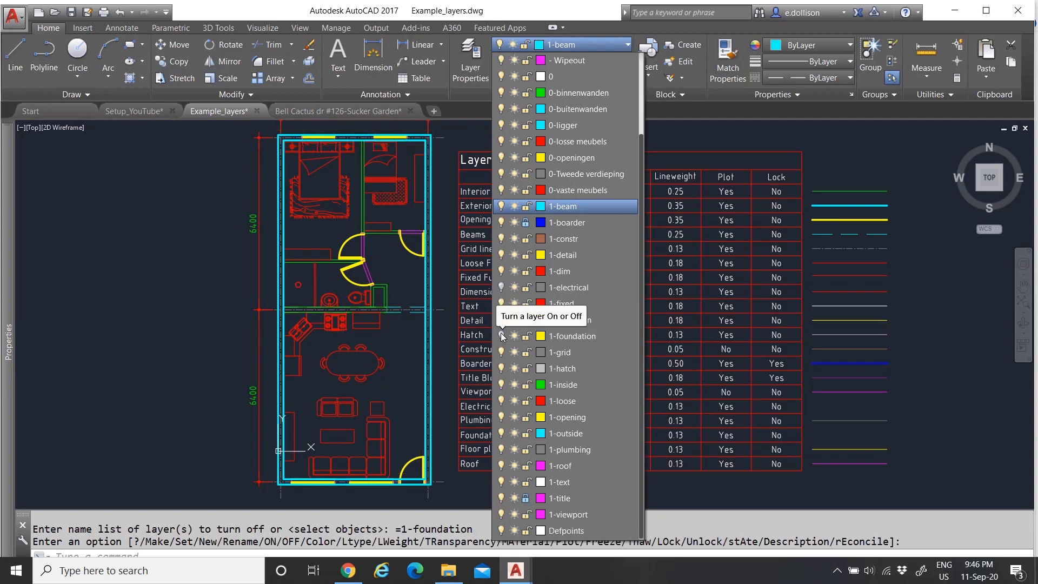
pyautogui.click(501, 336)
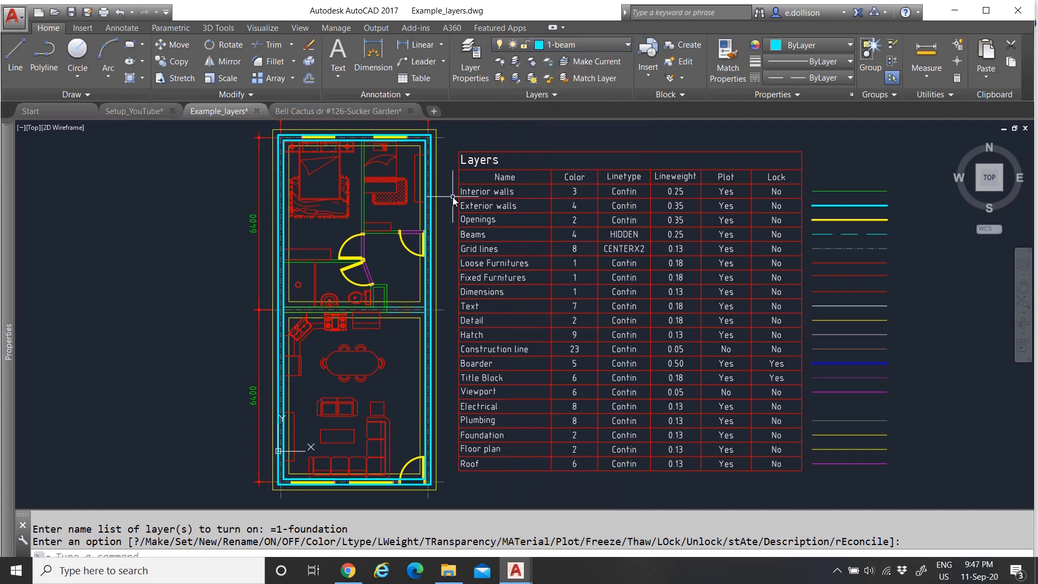
# Dismiss the ESET NOD32 Antivirus notification covering the drawing
pyautogui.scroll(-4, 393, 263)
pyautogui.scroll(2, 416, 239)
pyautogui.scroll(-2, 385, 277)
pyautogui.scroll(1, 401, 286)
pyautogui.scroll(1, 609, 284)
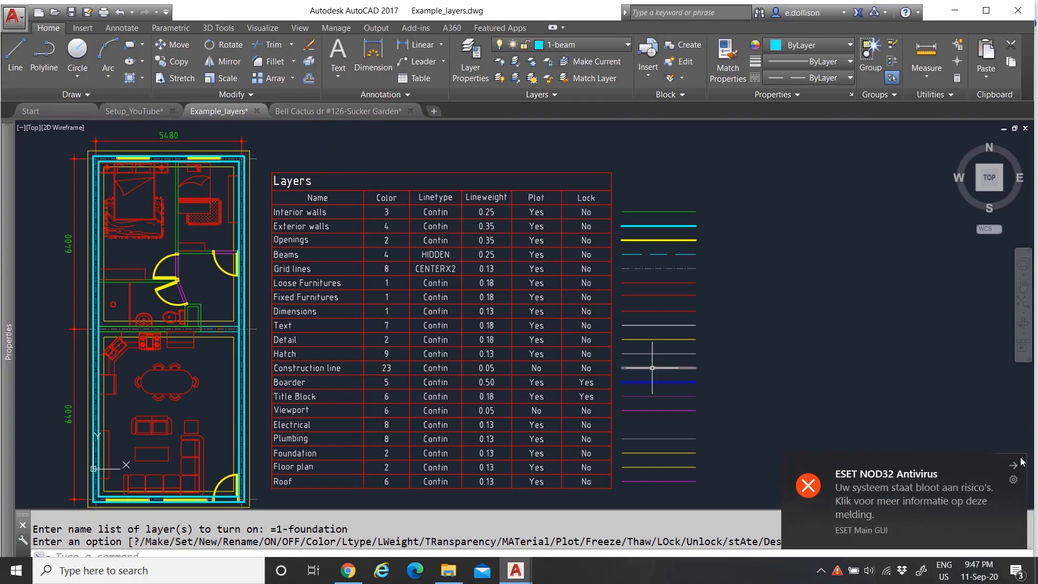
pyautogui.click(1014, 464)
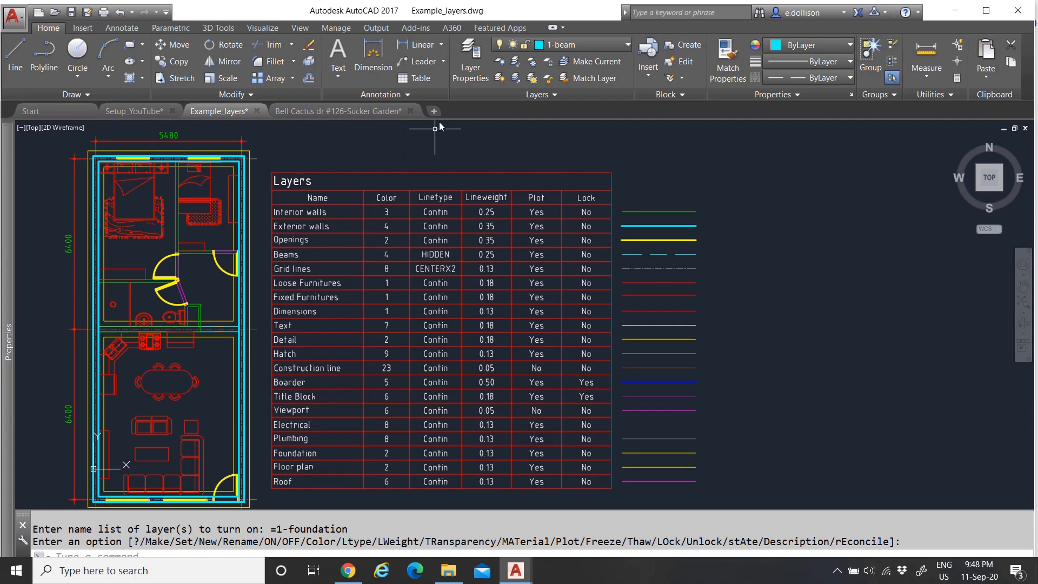
# Switch to the Setup_YouTube drawing and examine its annotation styles and list of layers
pyautogui.click(122, 110)
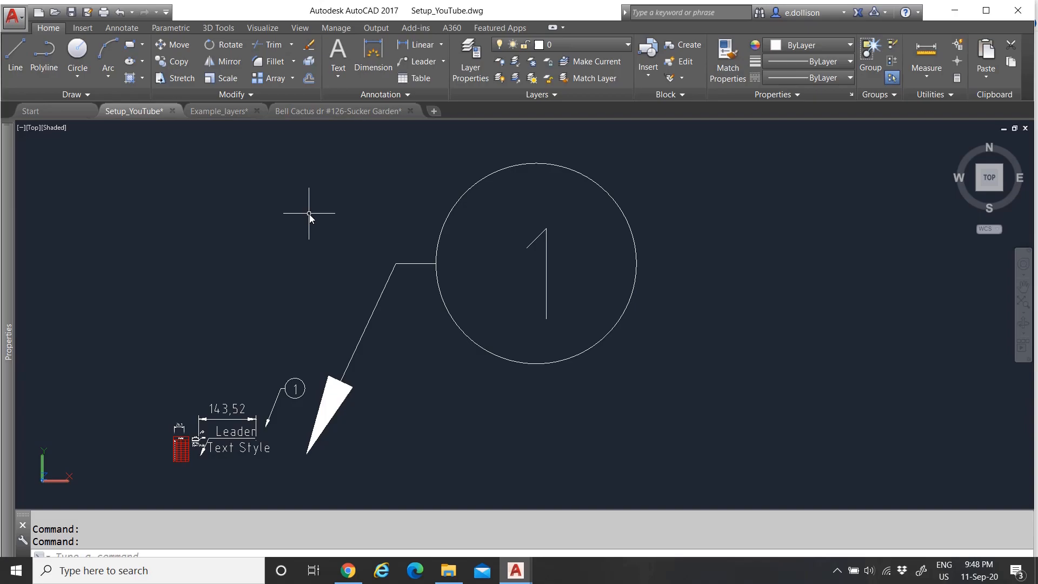
pyautogui.click(119, 28)
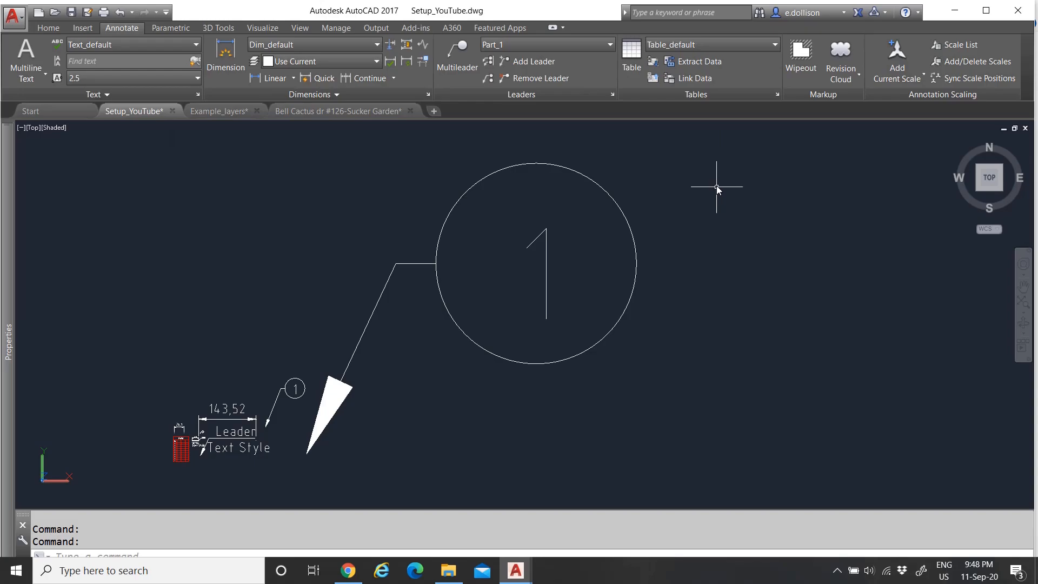
pyautogui.click(88, 30)
pyautogui.click(43, 29)
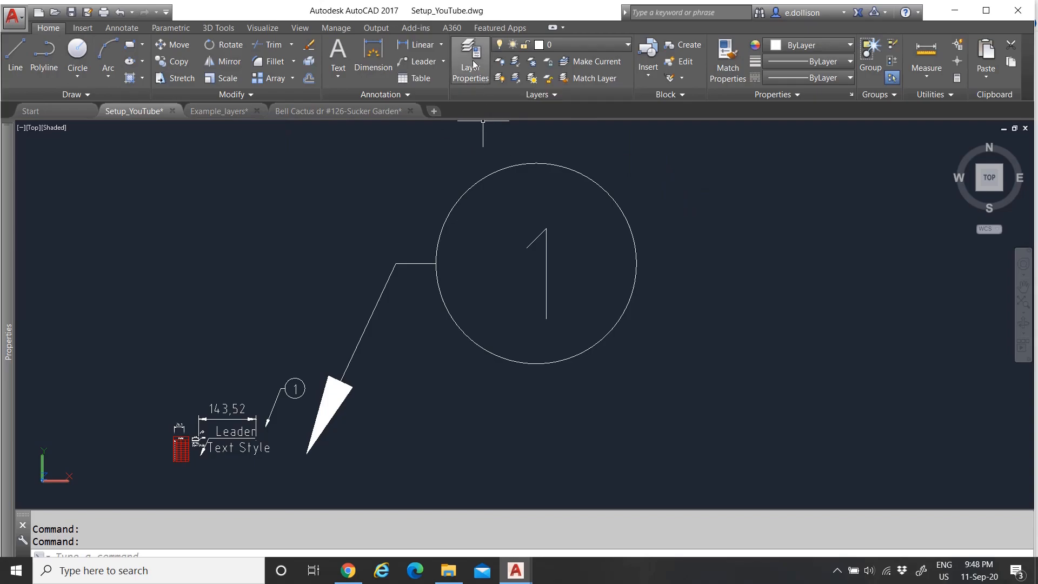
pyautogui.click(567, 46)
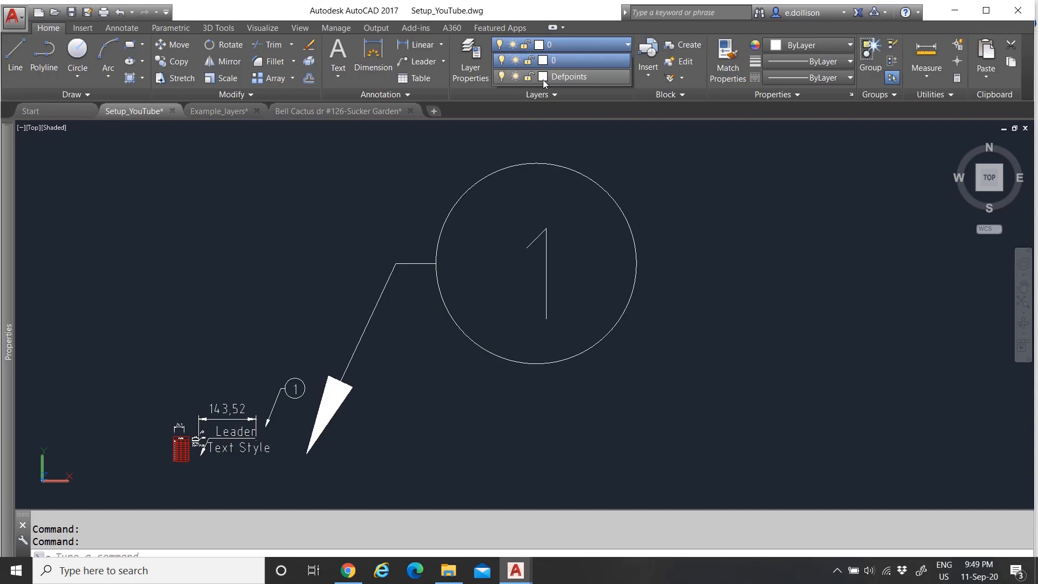
pyautogui.click(571, 60)
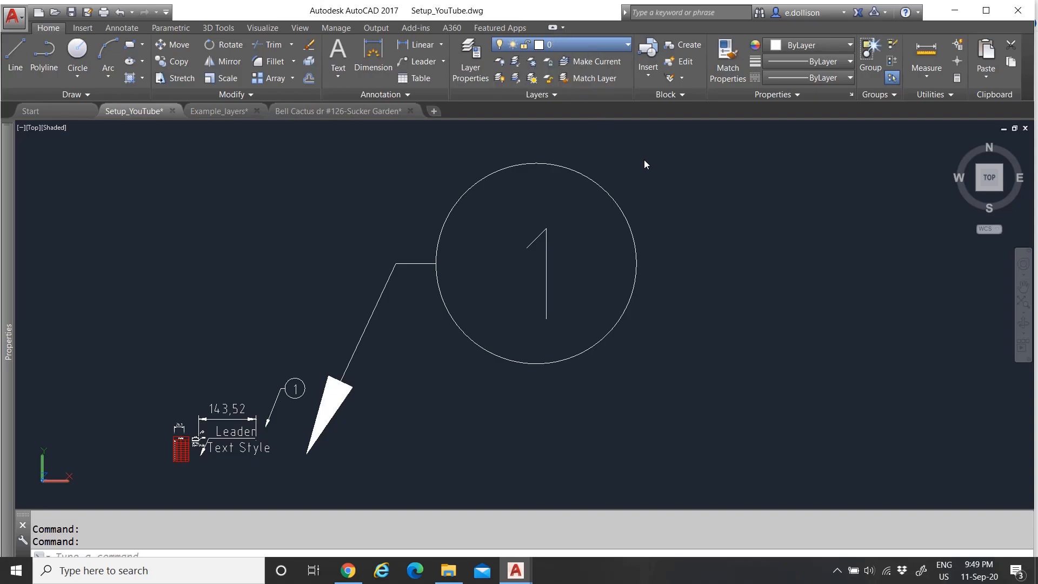
pyautogui.click(582, 47)
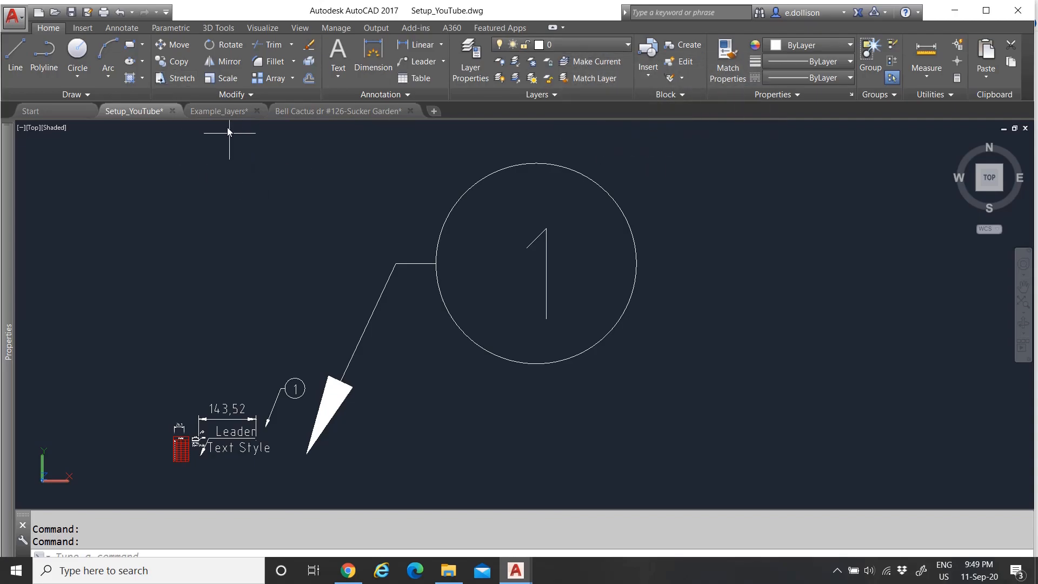
# Switch to the Example_layers drawing and open the floor plan block in the Block Editor
pyautogui.click(218, 111)
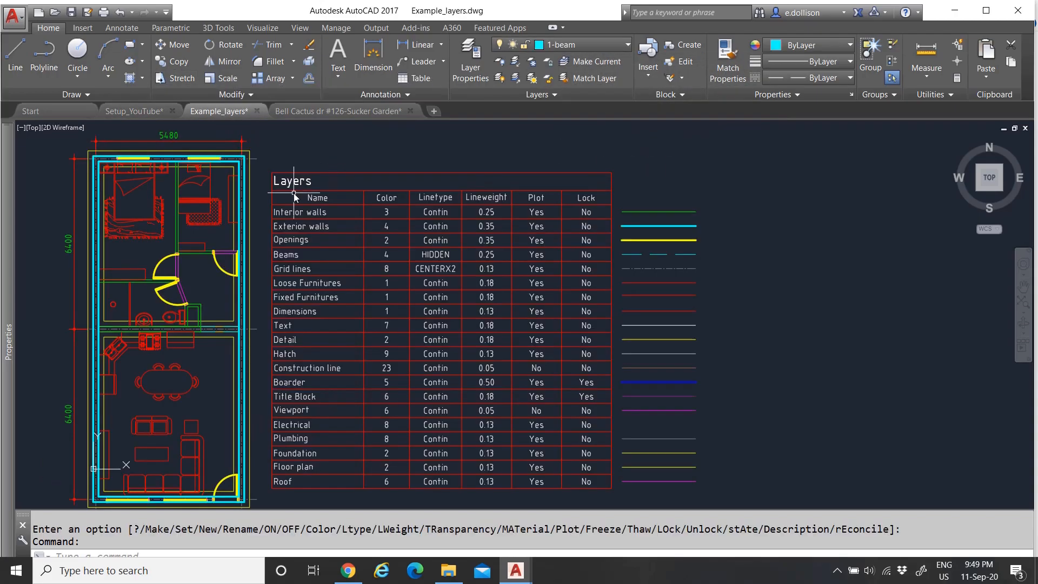
pyautogui.scroll(-3, 293, 196)
pyautogui.scroll(5, 259, 195)
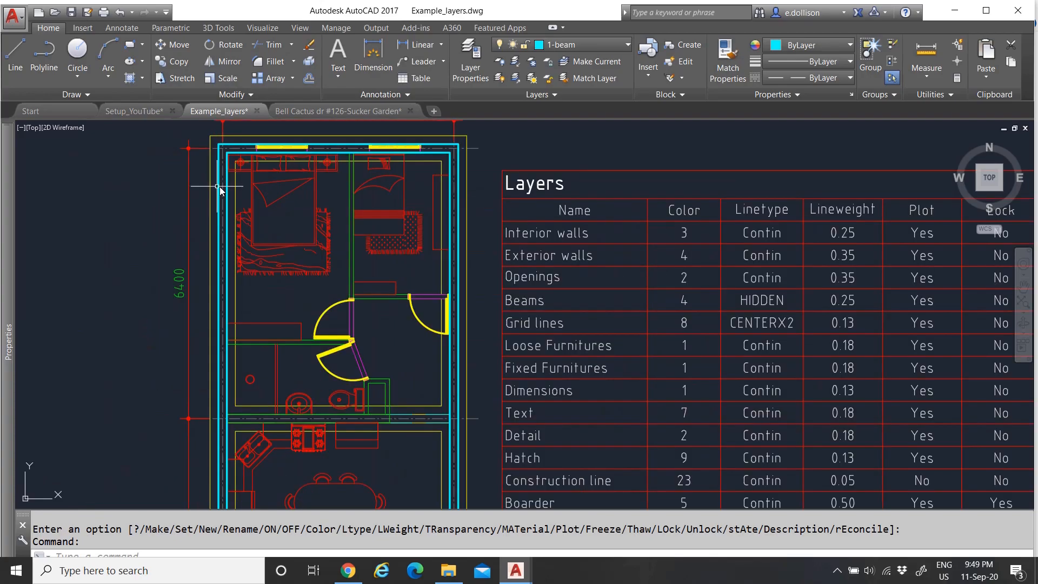
pyautogui.click(264, 197)
pyautogui.rightClick(262, 195)
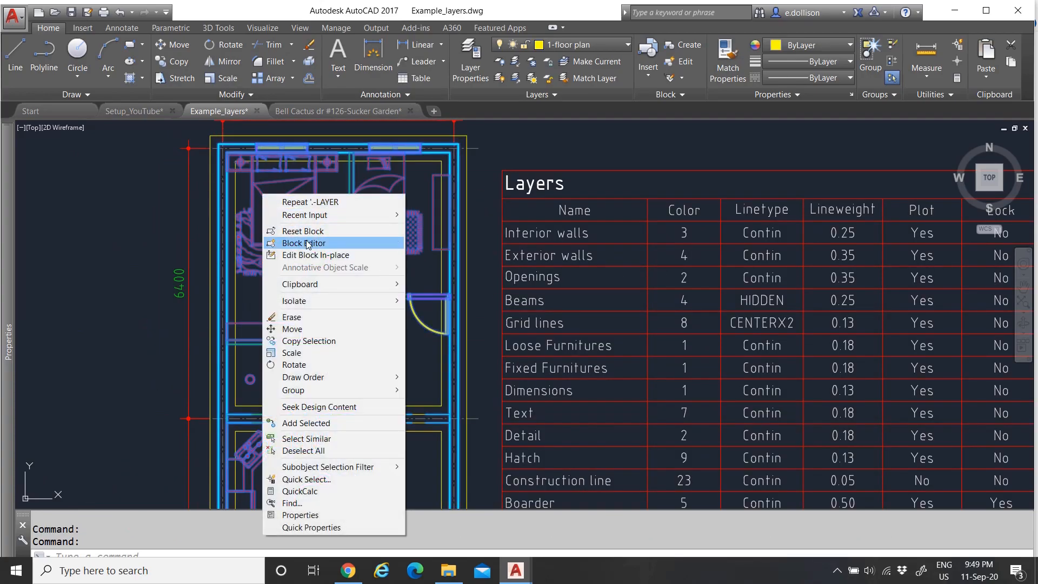
pyautogui.click(307, 243)
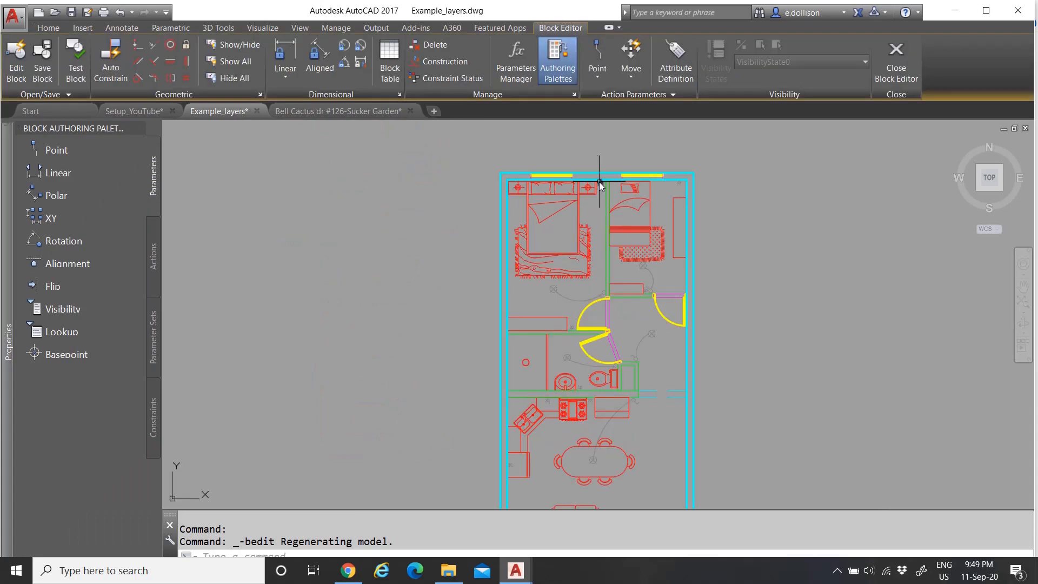
# Select the double bed block in the upper bedroom and check which layer it is assigned to
pyautogui.click(579, 197)
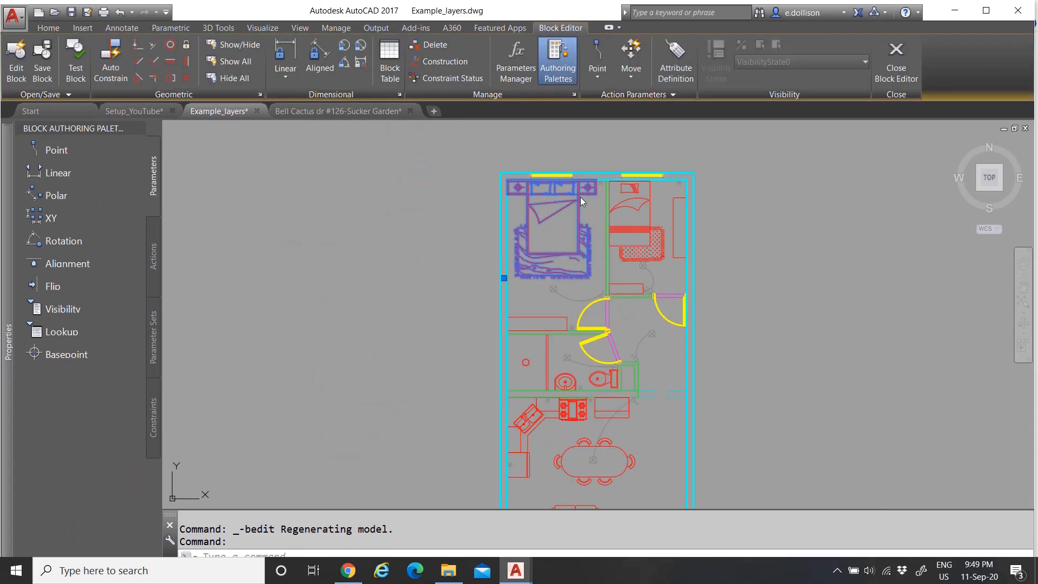
pyautogui.rightClick(579, 197)
pyautogui.click(536, 215)
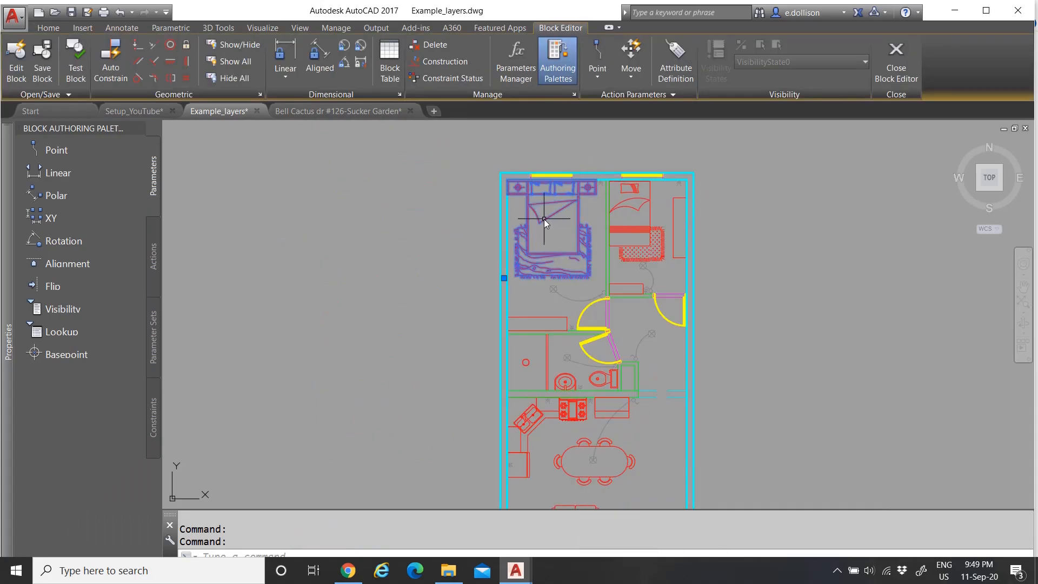
pyautogui.moveTo(5, 257)
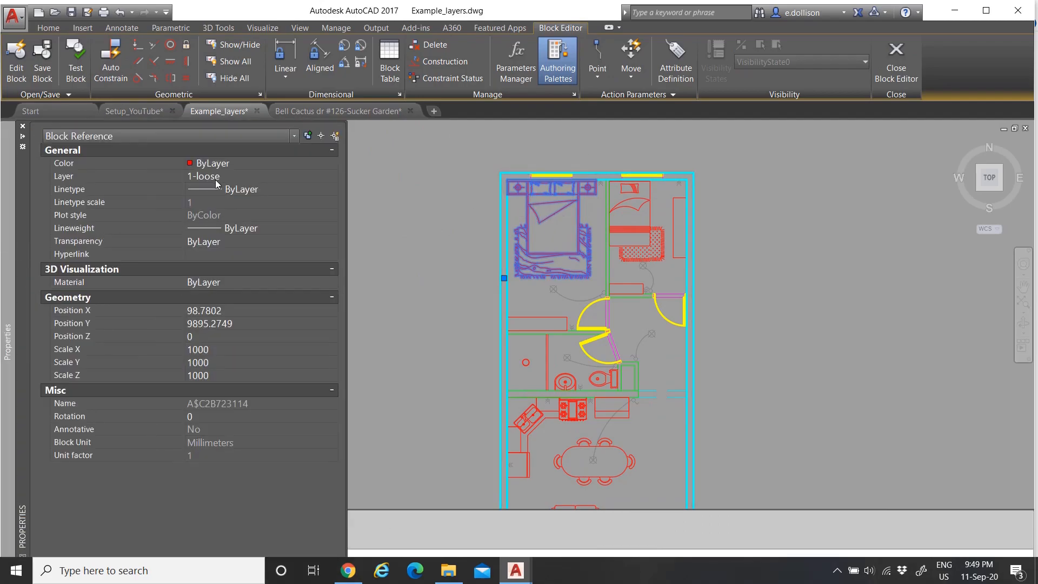
# Open the double bed block in the Block Editor, saving the current block, and check the layer and color of all its geometry
pyautogui.rightClick(584, 196)
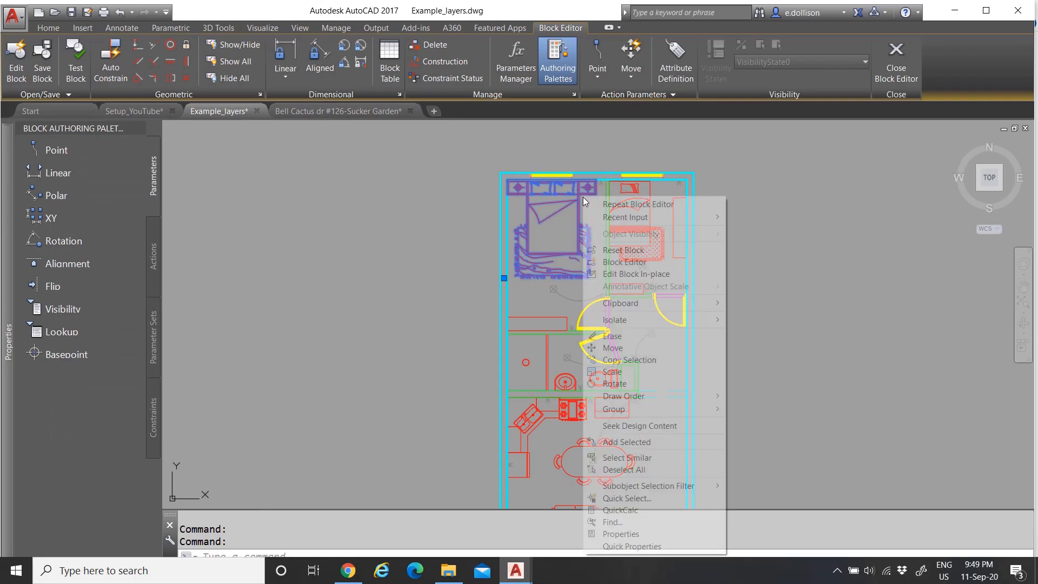
pyautogui.click(638, 262)
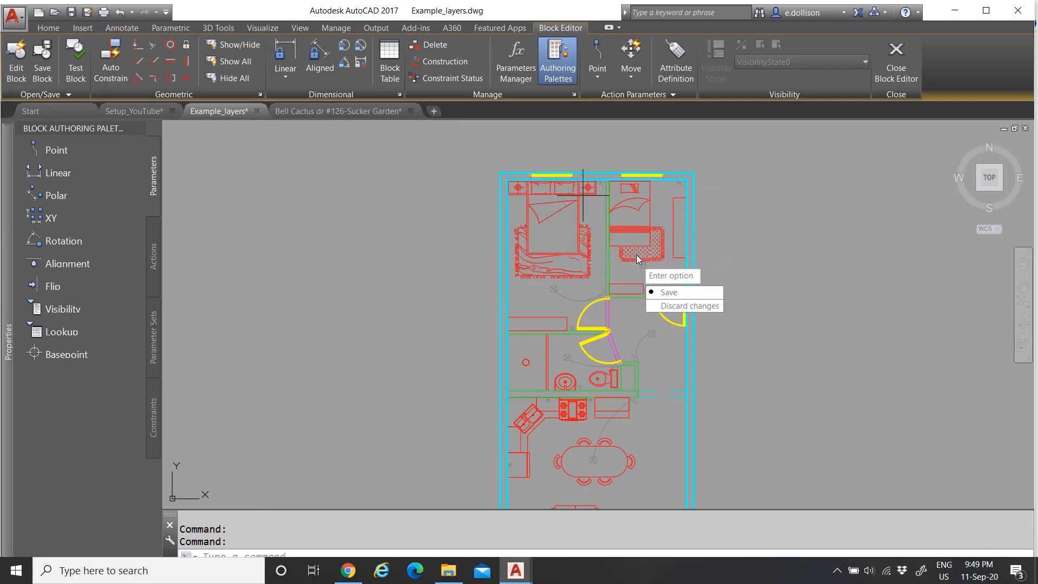
pyautogui.click(666, 290)
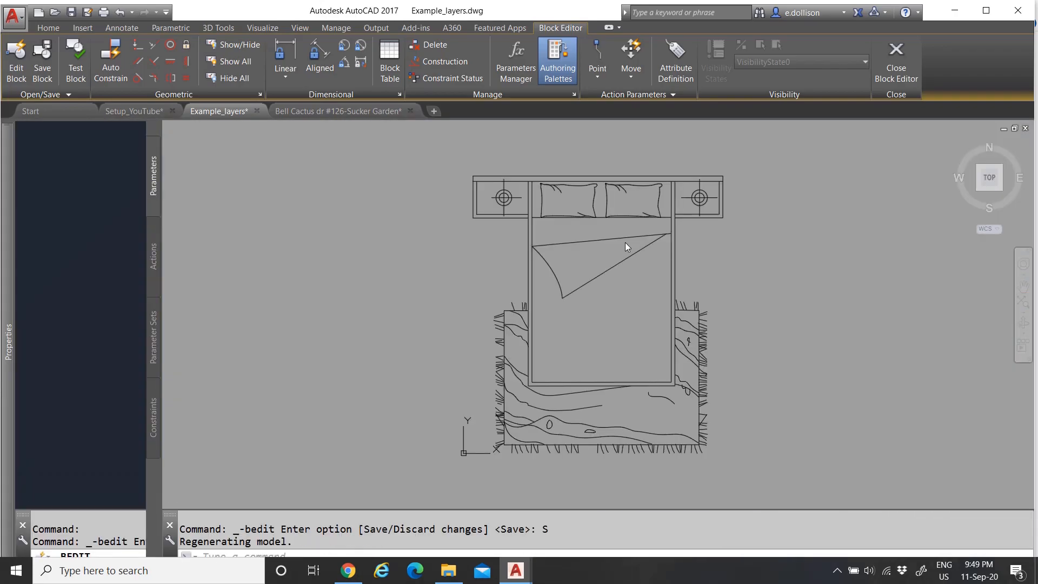
pyautogui.scroll(4, 409, 210)
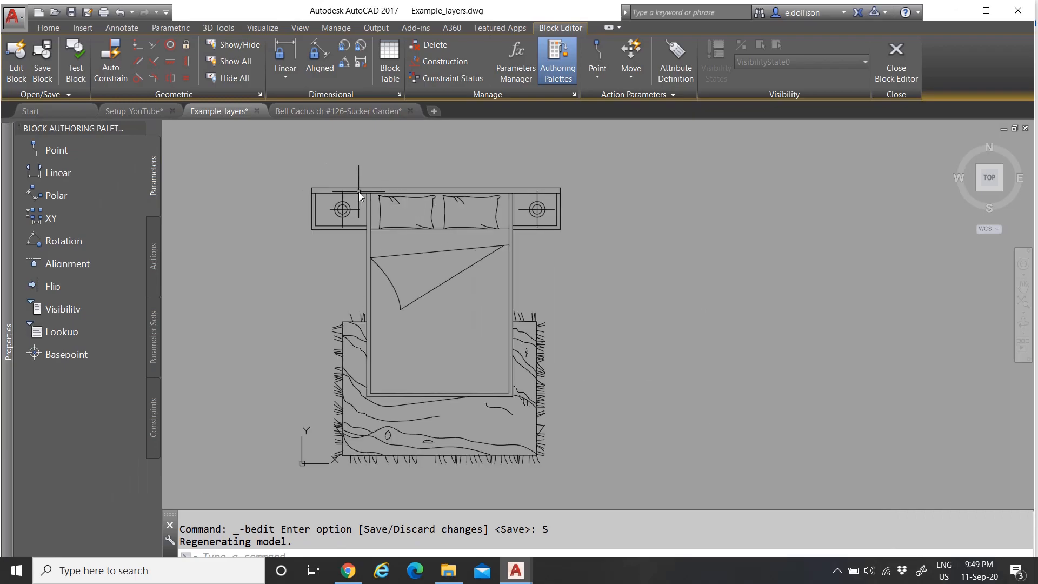
pyautogui.click(302, 165)
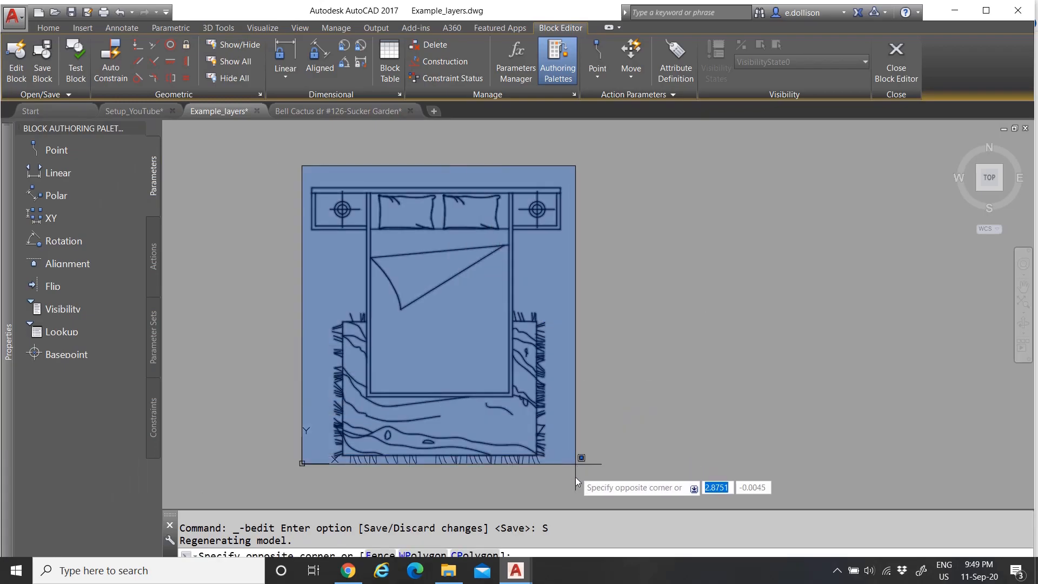
pyautogui.click(594, 481)
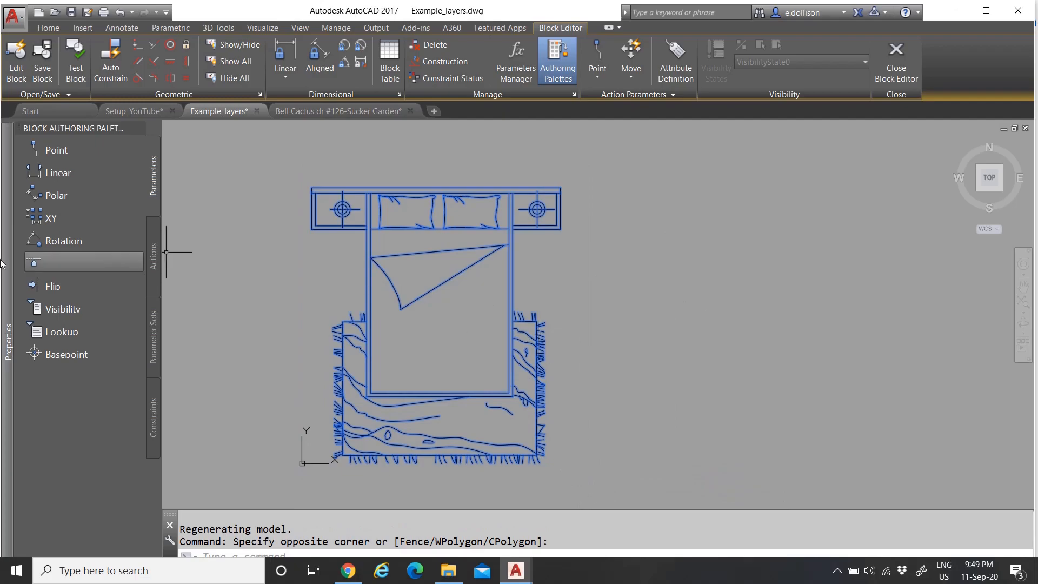
pyautogui.moveTo(2, 269)
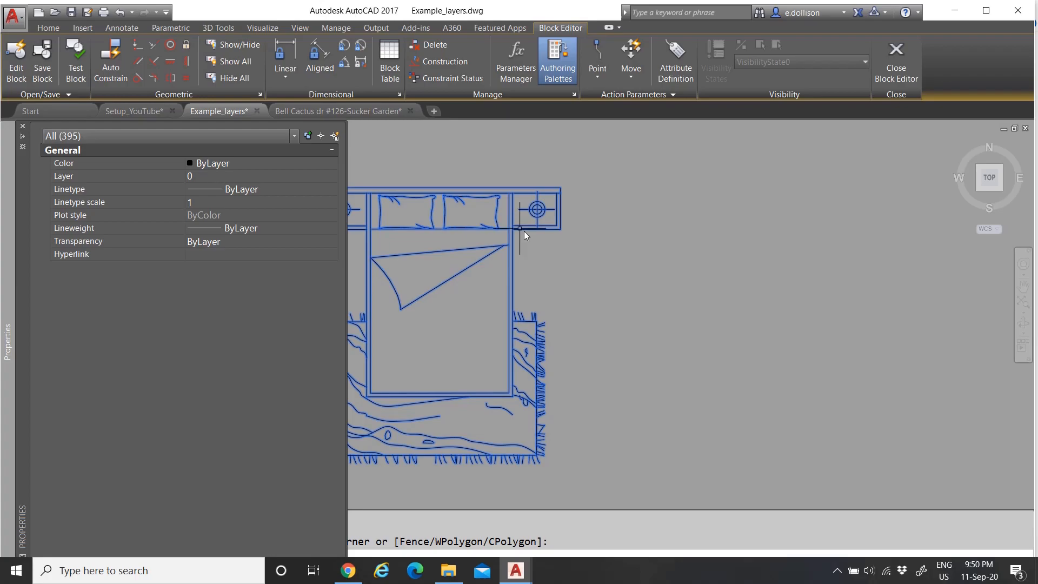
pyautogui.moveTo(6, 186)
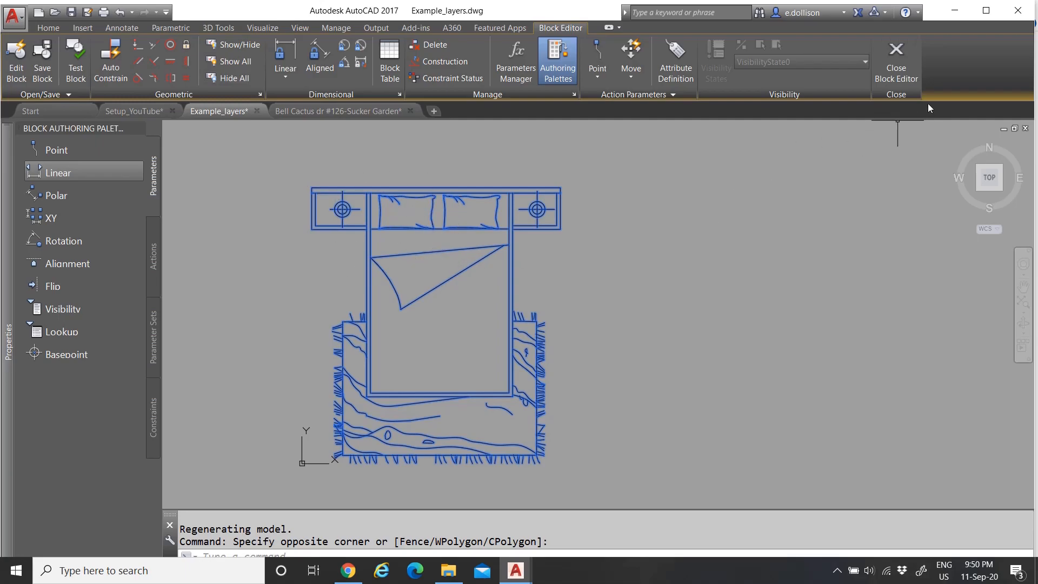
# Close the Block Editor and save the changes to the bed block
pyautogui.click(897, 56)
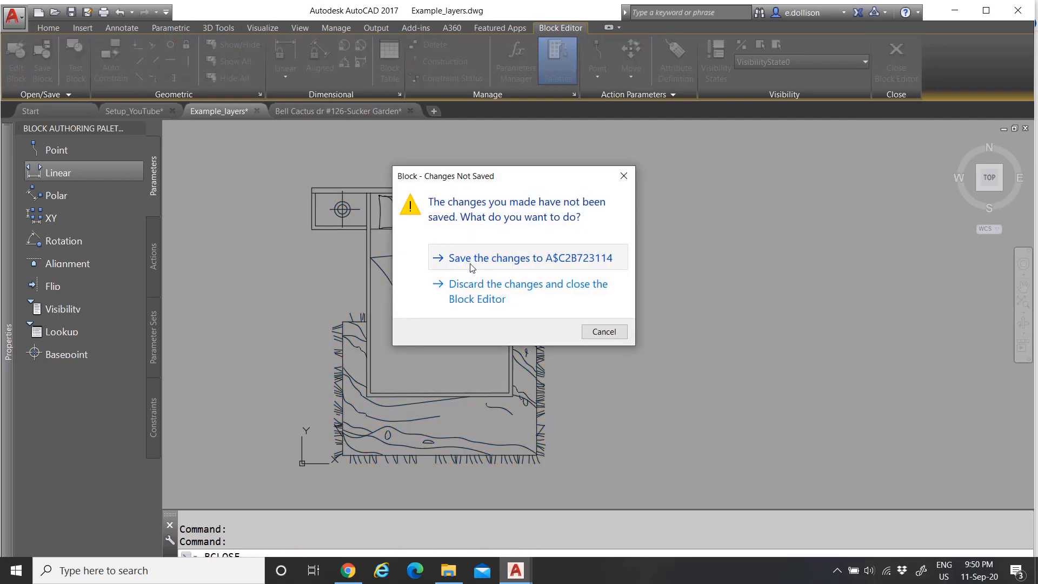
pyautogui.click(465, 260)
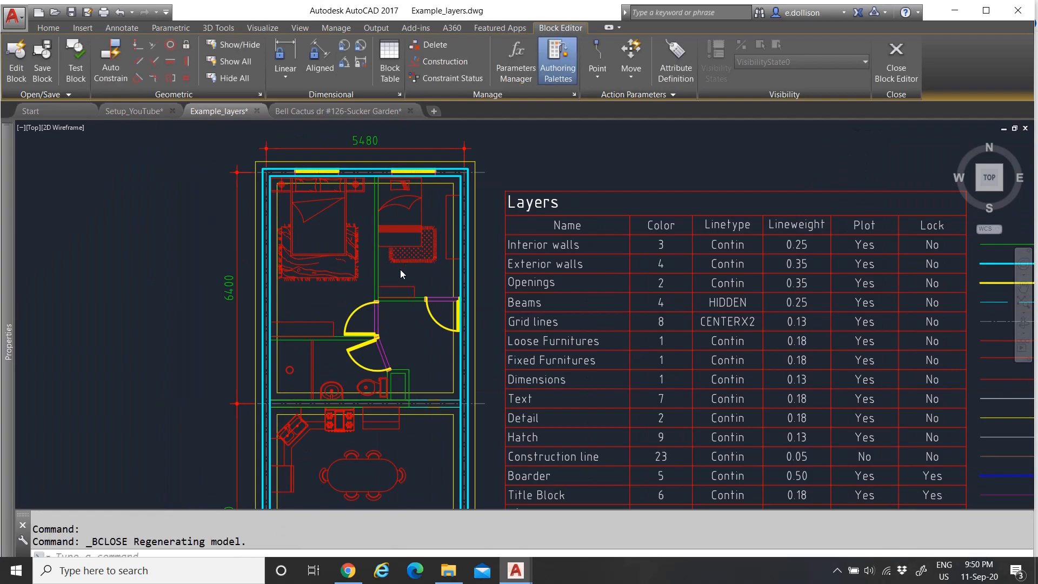
pyautogui.scroll(-2, 400, 269)
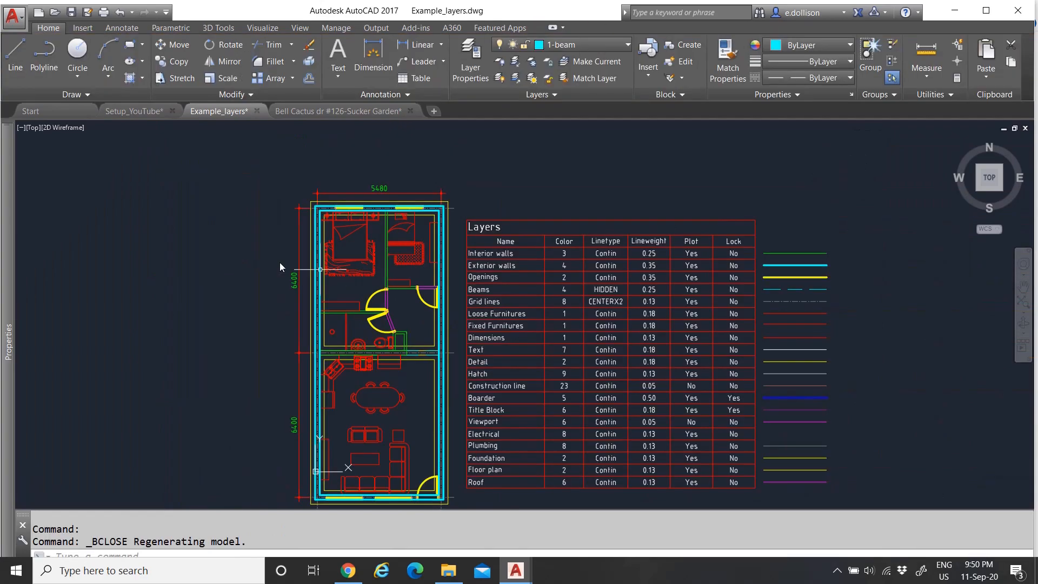
# Insert the double bed block A$C2B723114 into the empty area beside the upper part of the floor plan
pyautogui.click(84, 29)
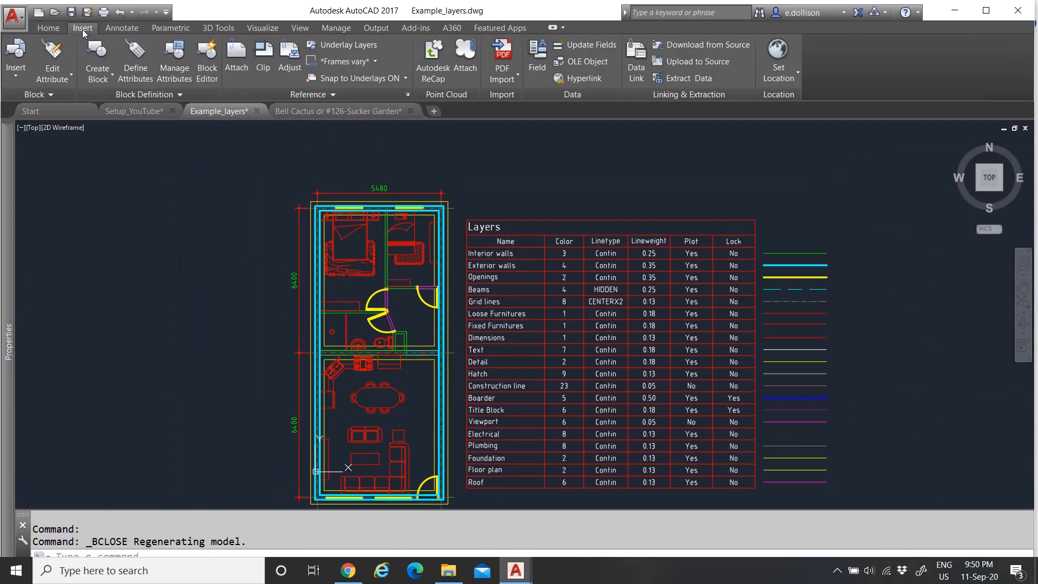
pyautogui.click(23, 74)
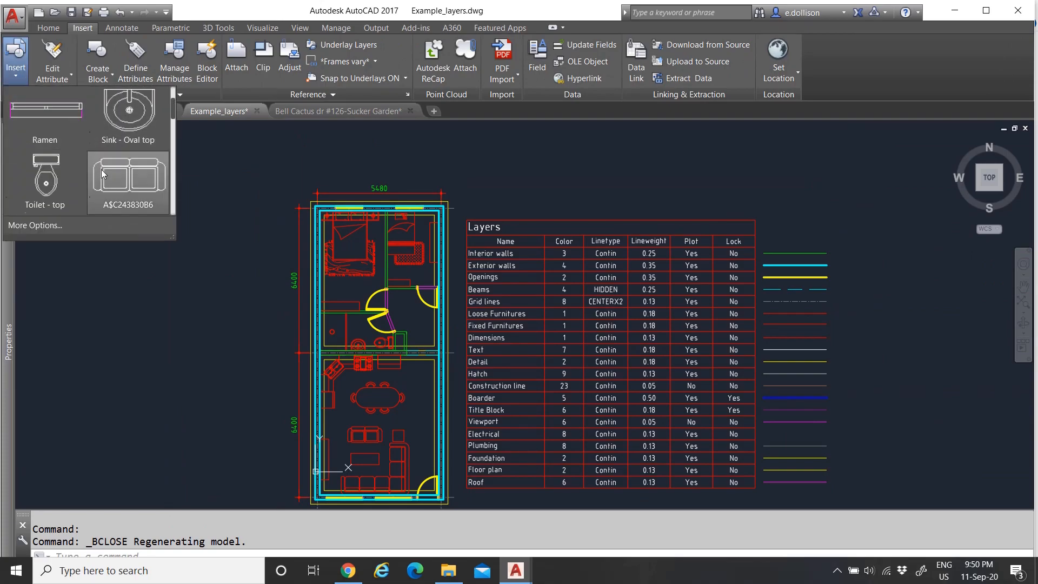
pyautogui.scroll(2, 75, 162)
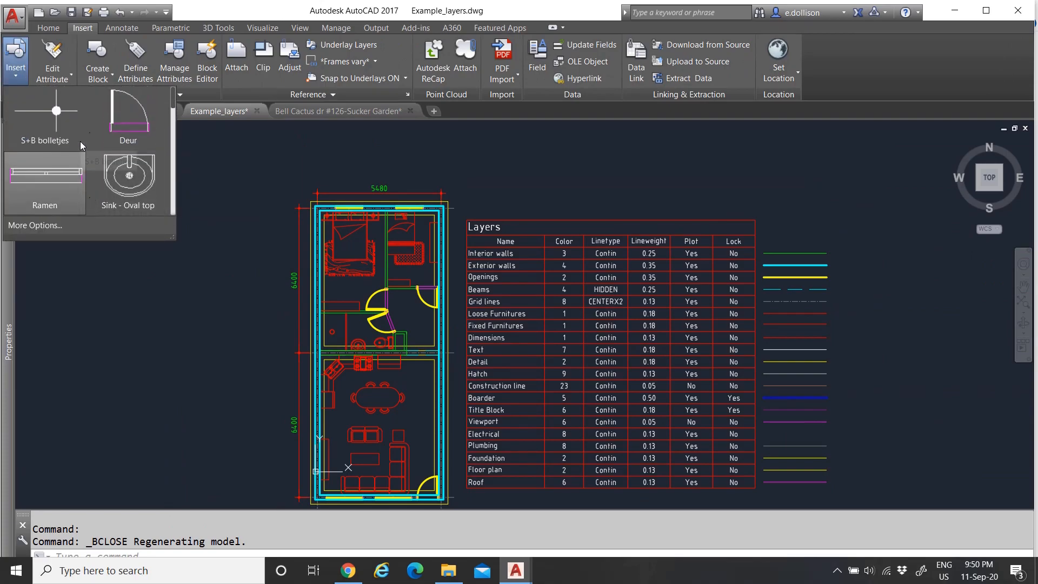
pyautogui.scroll(-5, 76, 139)
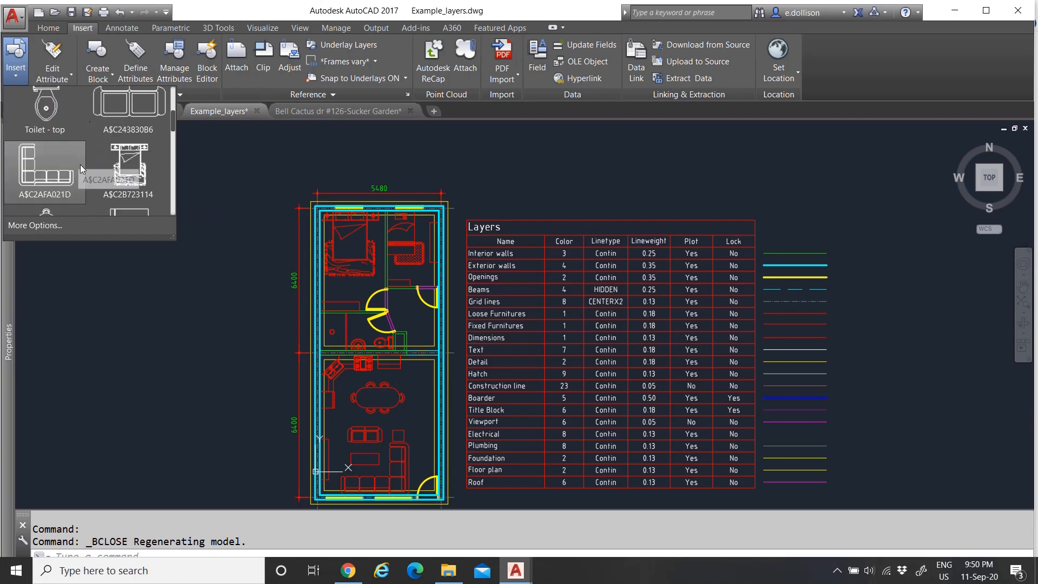
pyautogui.click(133, 145)
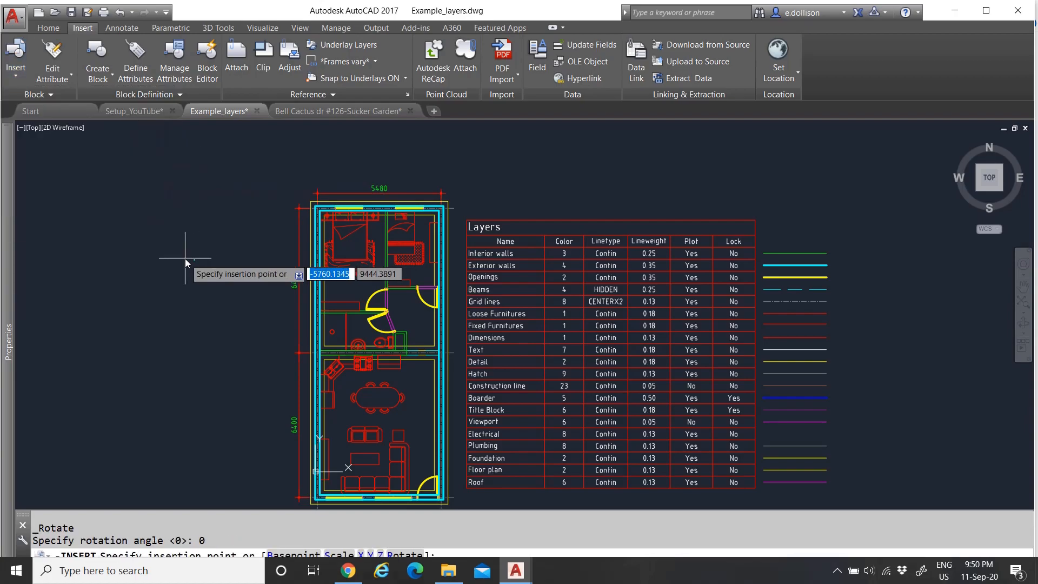
pyautogui.scroll(8, 187, 259)
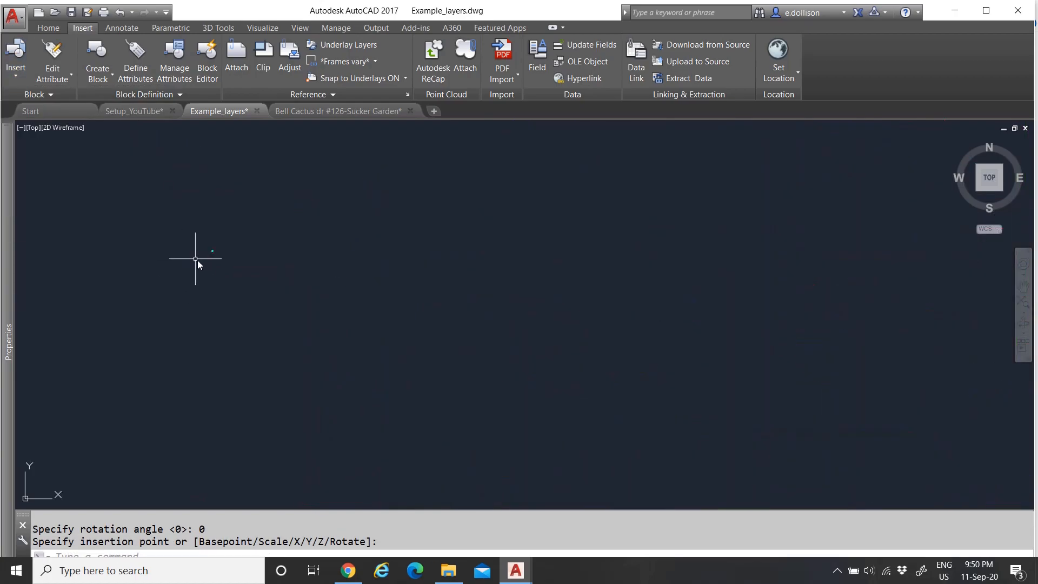
# Select the tiny newly inserted bed block with a crossing window and show its properties
pyautogui.scroll(5, 172, 230)
pyautogui.click(238, 278)
pyautogui.click(254, 294)
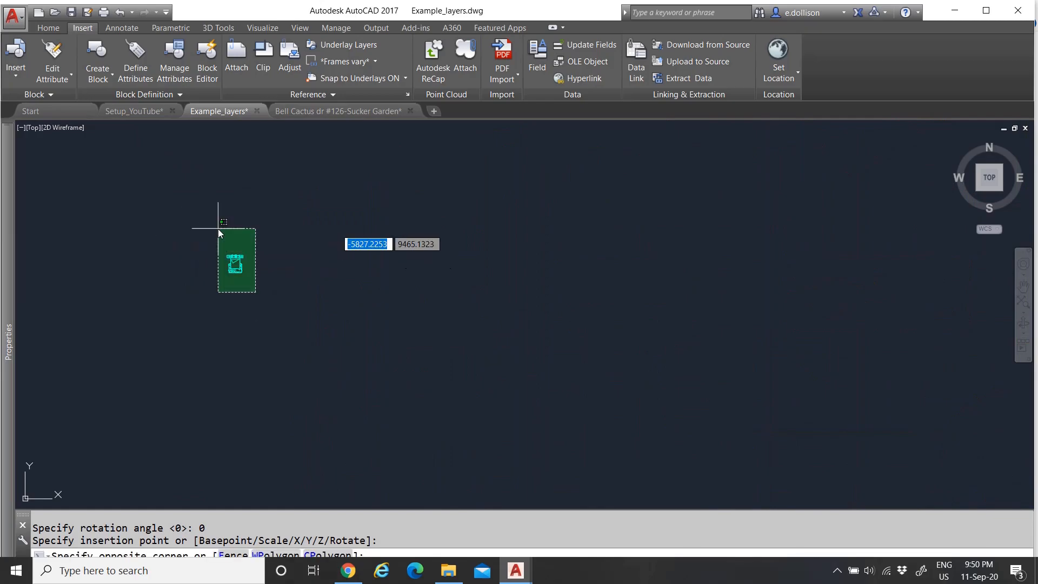
pyautogui.click(218, 228)
pyautogui.hotkey('ctrl', '1')
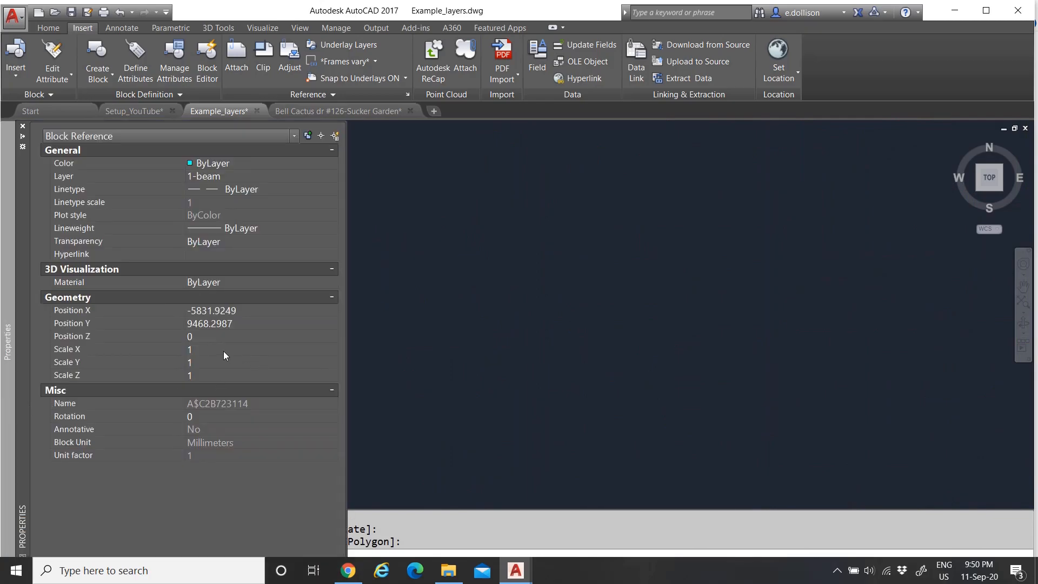
# Set the inserted bed block's X and Y scale to 100 and compare its size with the floor plan
pyautogui.click(224, 350)
pyautogui.write('100')
pyautogui.click(225, 364)
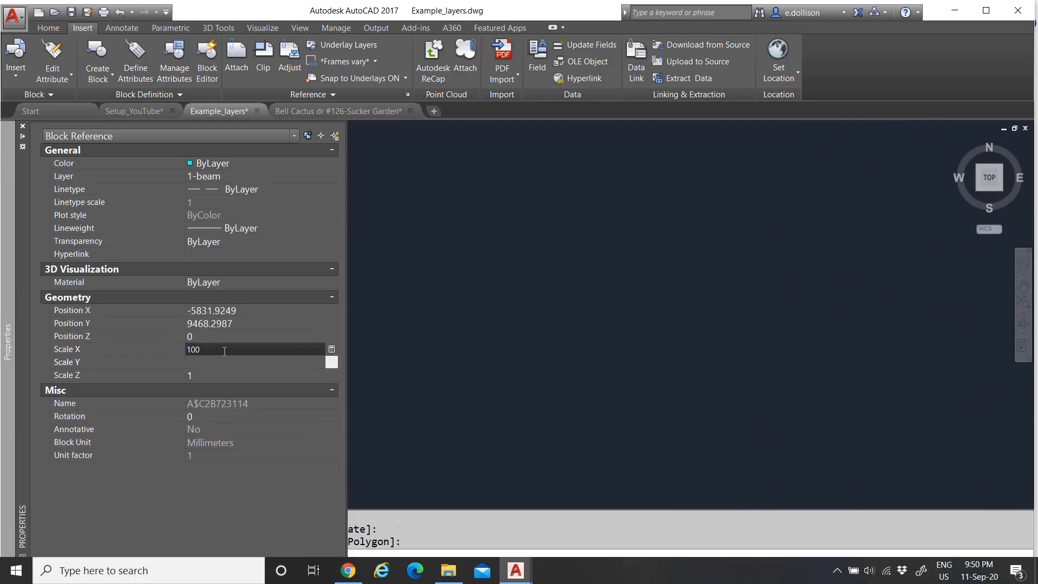
pyautogui.write('100')
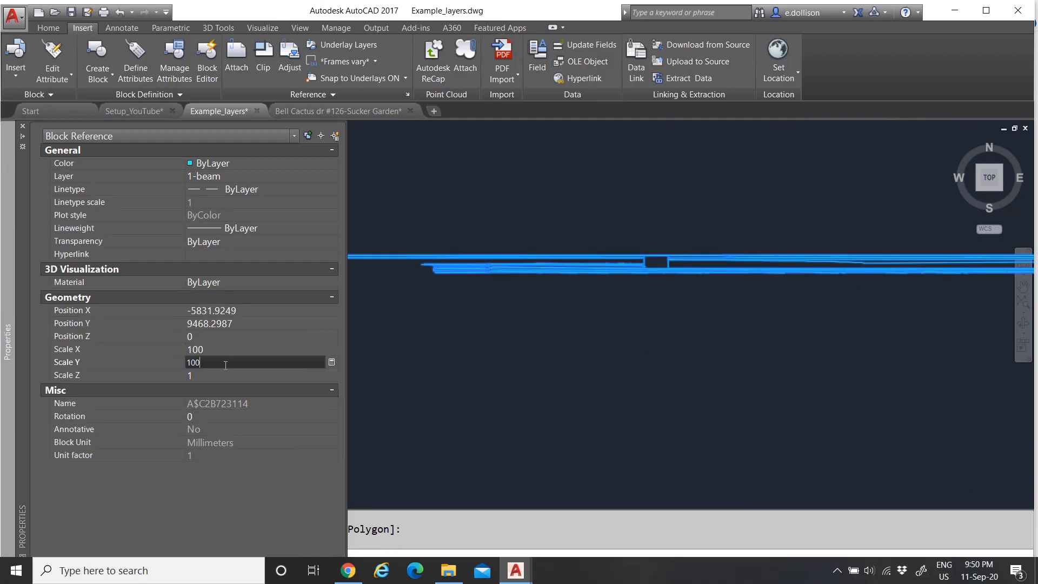
pyautogui.press('Return')
pyautogui.scroll(-8, 381, 329)
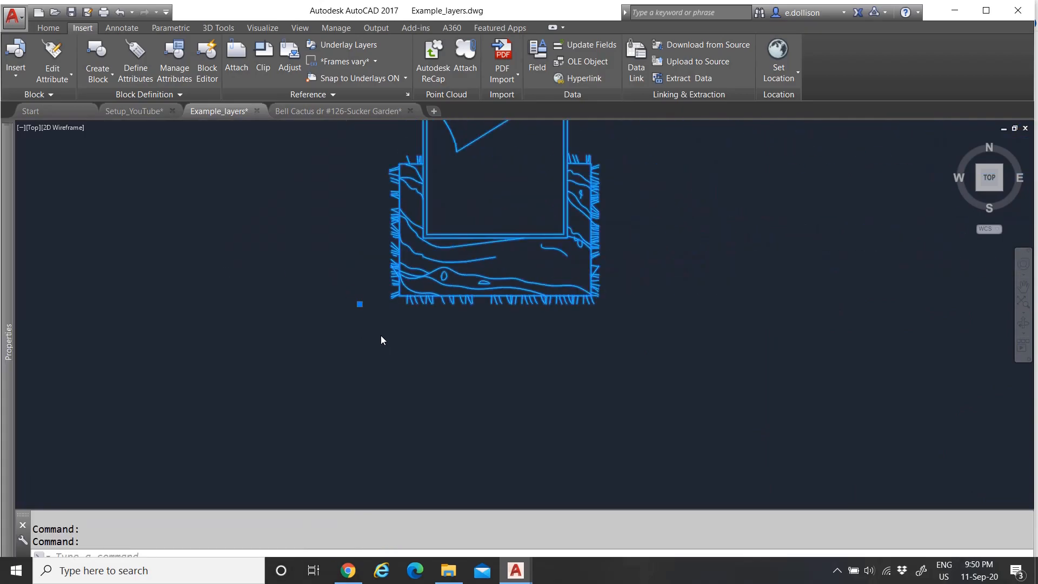
pyautogui.scroll(1, 415, 345)
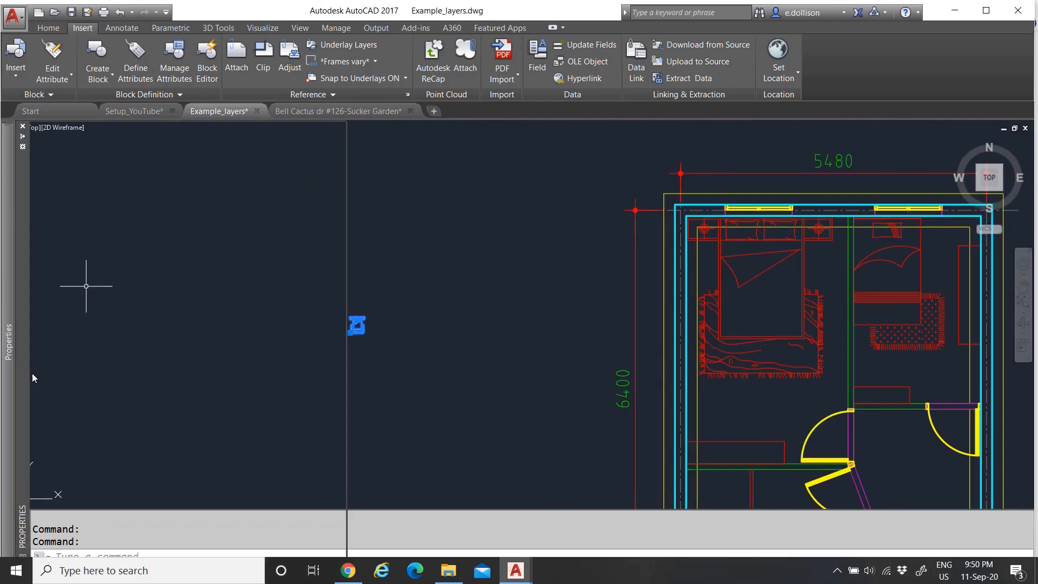
# Set the inserted bed block's X and Y scale to 1000 and clear the selection
pyautogui.moveTo(10, 373)
pyautogui.click(213, 351)
pyautogui.write('1000')
pyautogui.click(216, 361)
pyautogui.write('1000')
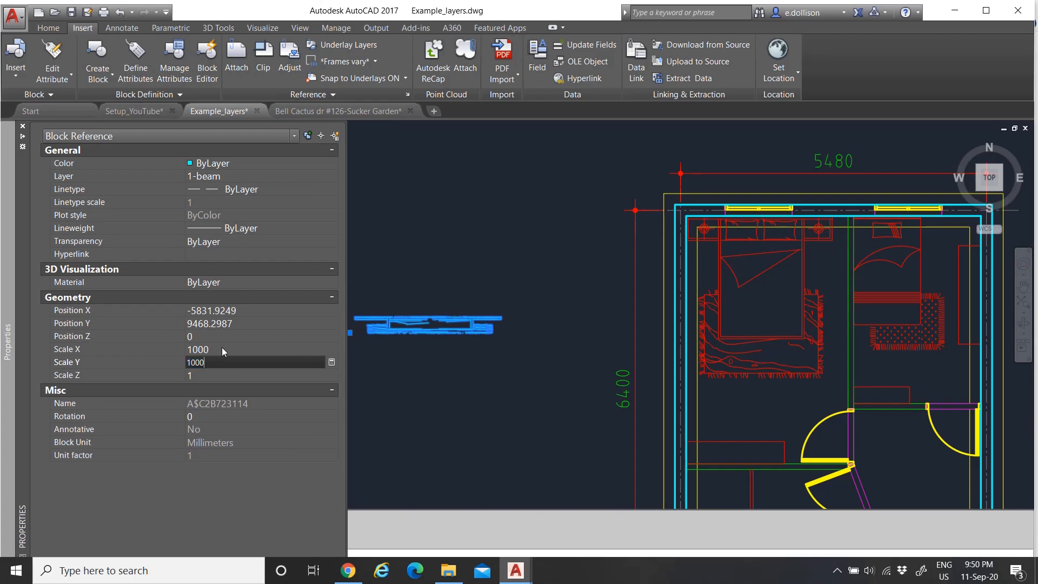
pyautogui.click(222, 351)
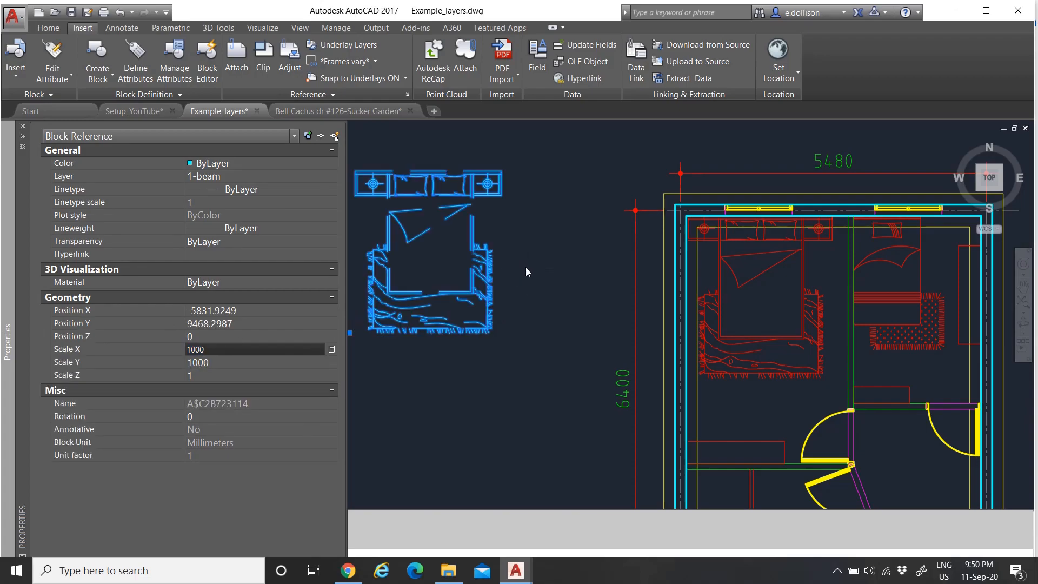
pyautogui.click(526, 267)
pyautogui.press('Escape')
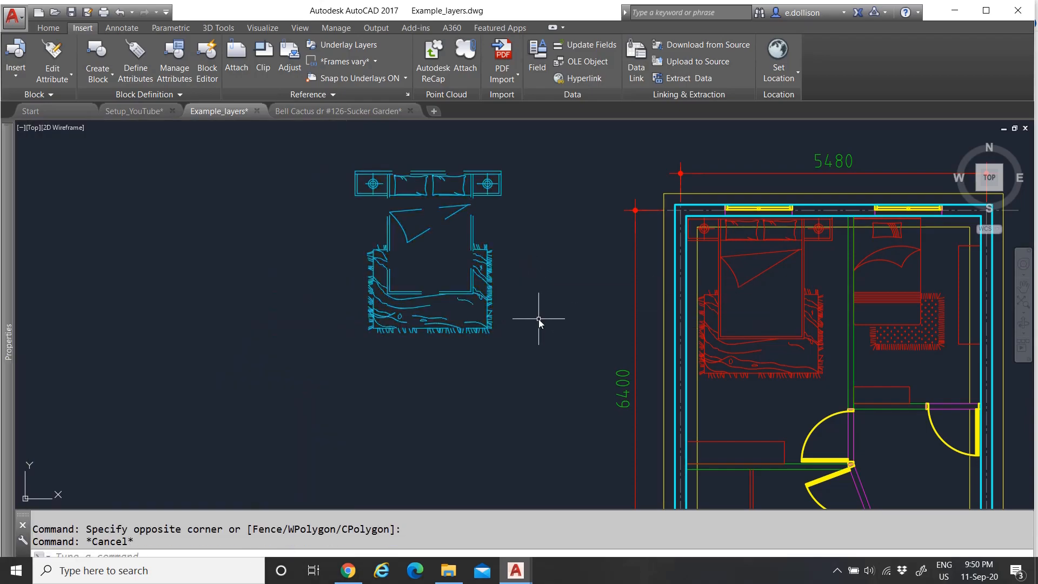
# Check which layer the inserted bed block is assigned to in its properties and clear the selection
pyautogui.click(522, 311)
pyautogui.click(435, 277)
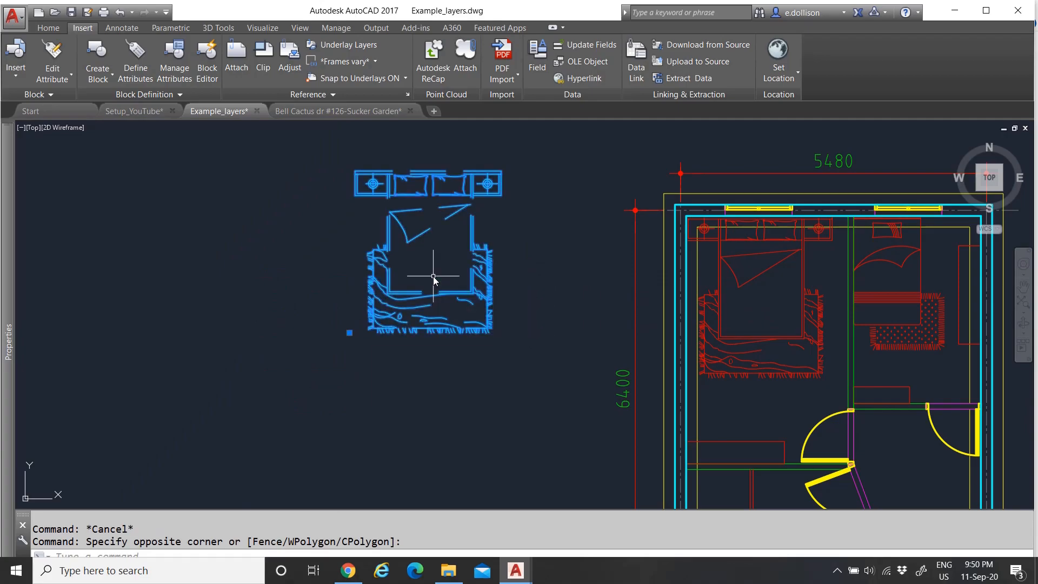
pyautogui.moveTo(8, 346)
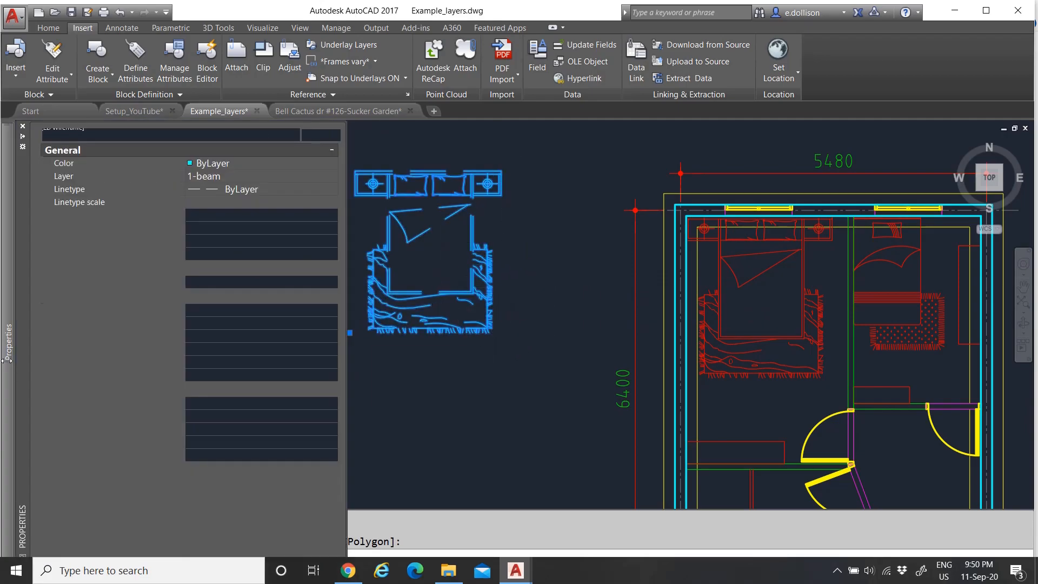
pyautogui.click(225, 178)
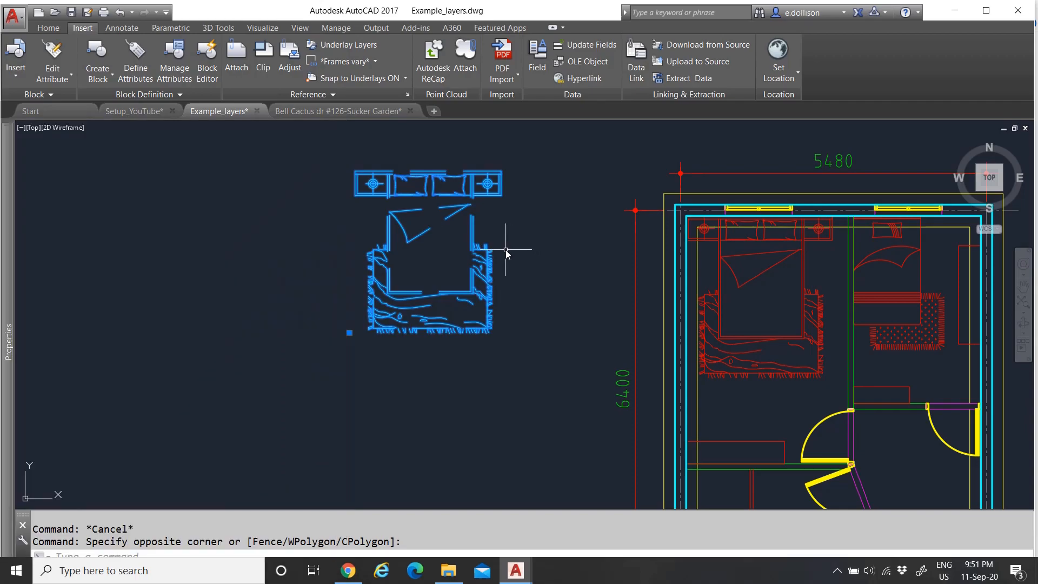
pyautogui.press('Escape')
# Open the inserted bed block in the Block Editor
pyautogui.scroll(2, 472, 173)
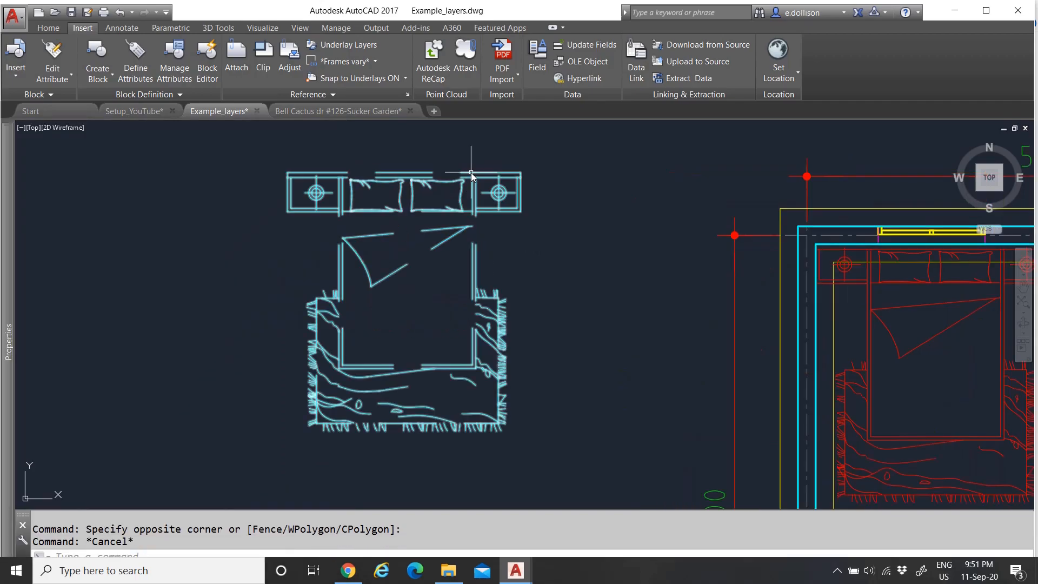
pyautogui.click(464, 174)
pyautogui.rightClick(463, 181)
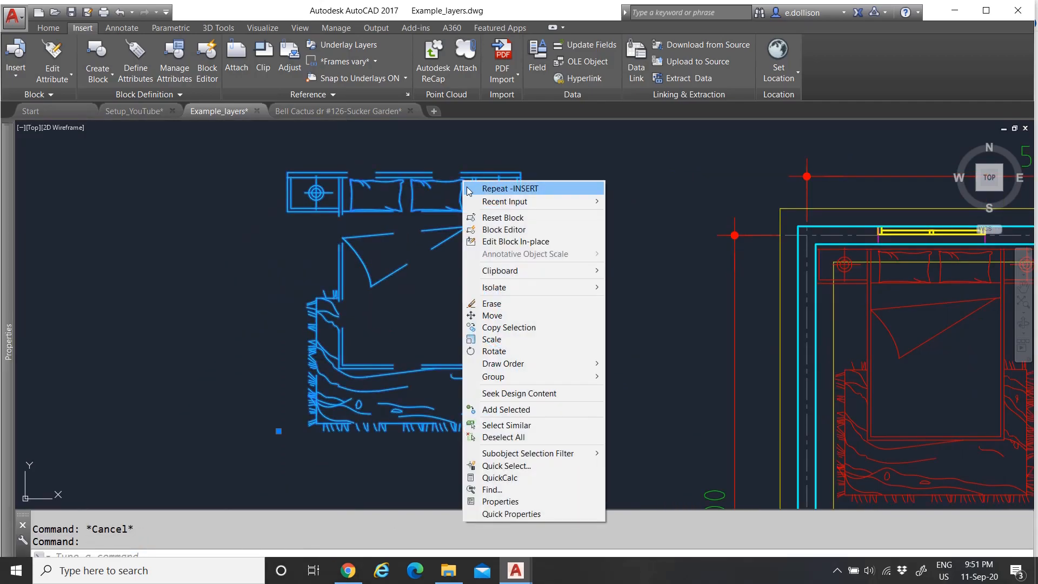
pyautogui.click(505, 229)
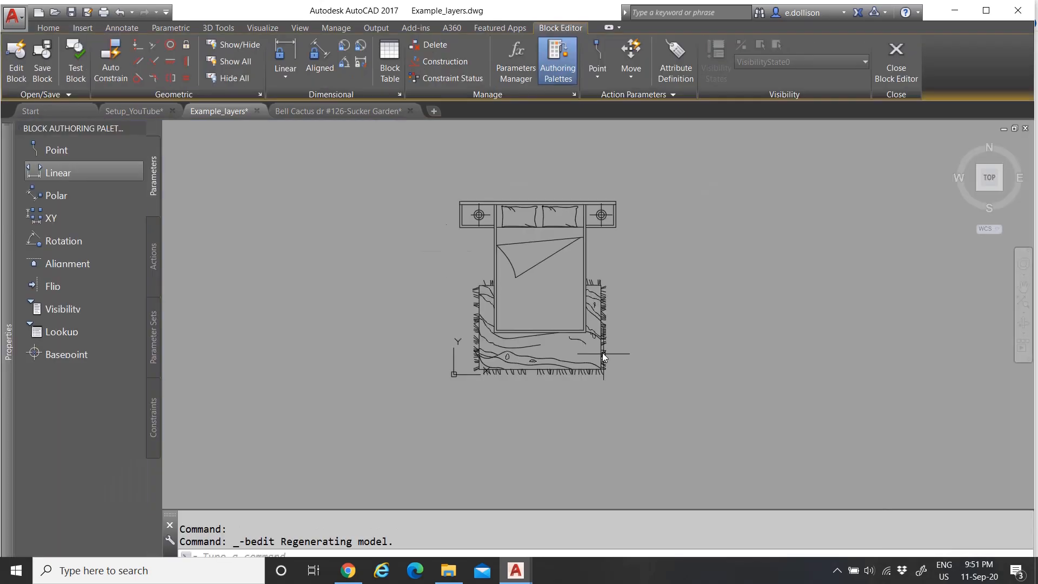
# Check the layer of all geometry inside the bed block and close the Block Editor, saving the changes to A$C2B723114
pyautogui.click(646, 396)
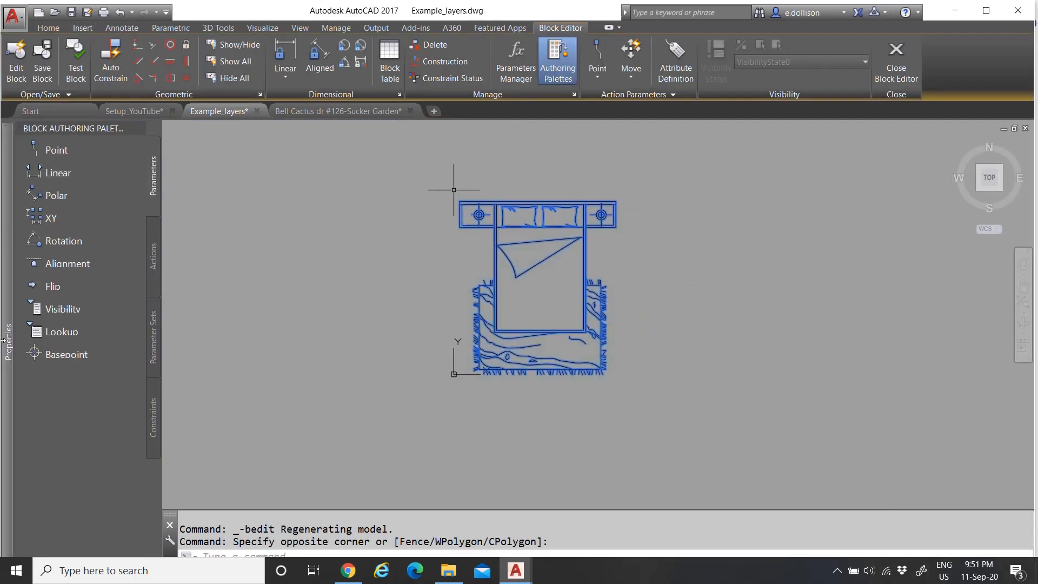
pyautogui.moveTo(8, 341)
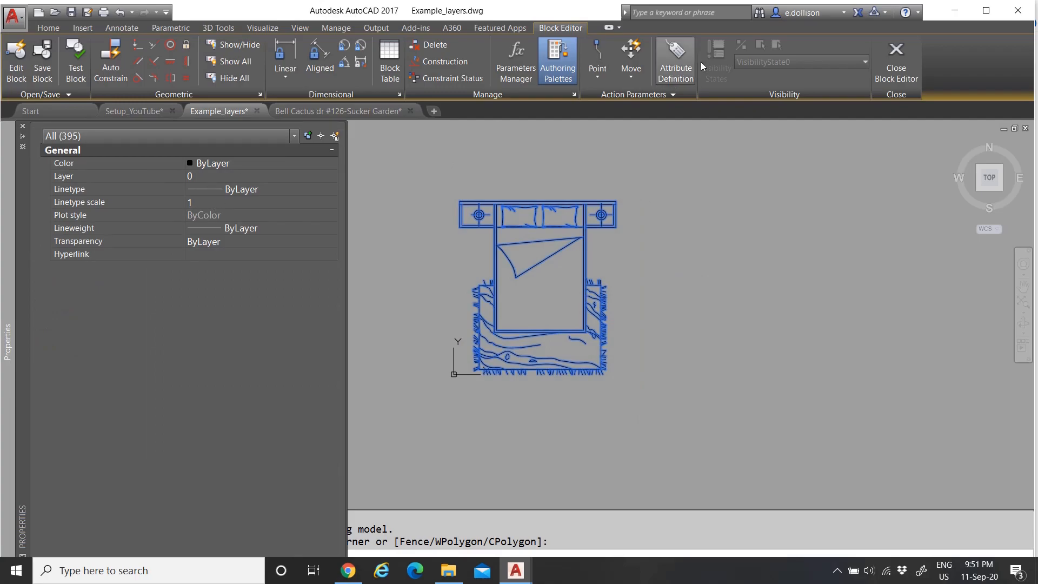
pyautogui.click(898, 65)
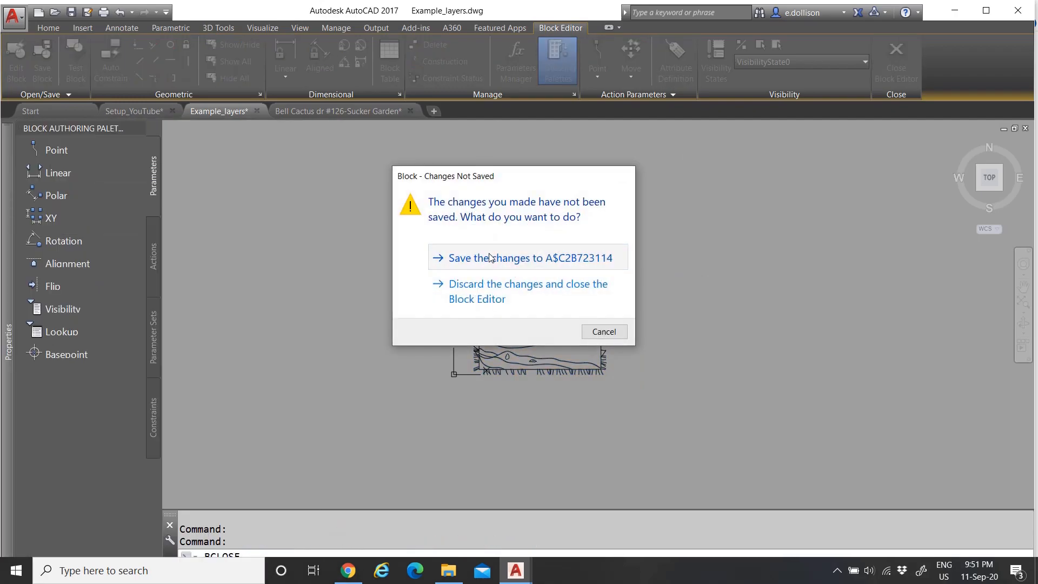
pyautogui.click(488, 258)
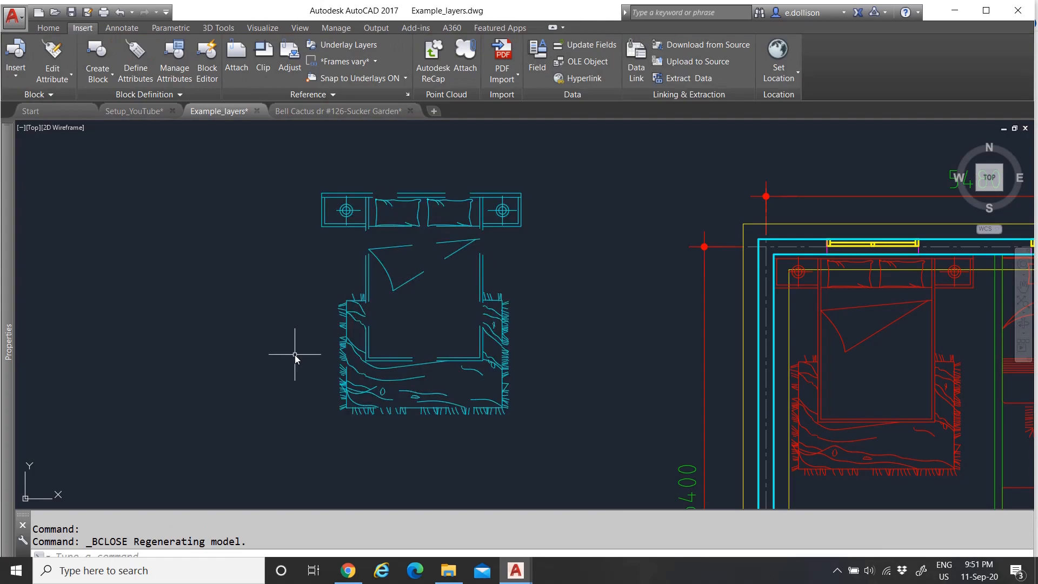
# Review the layer and color properties of the bed block reference in the drawing and deselect it
pyautogui.click(463, 283)
pyautogui.moveTo(11, 281)
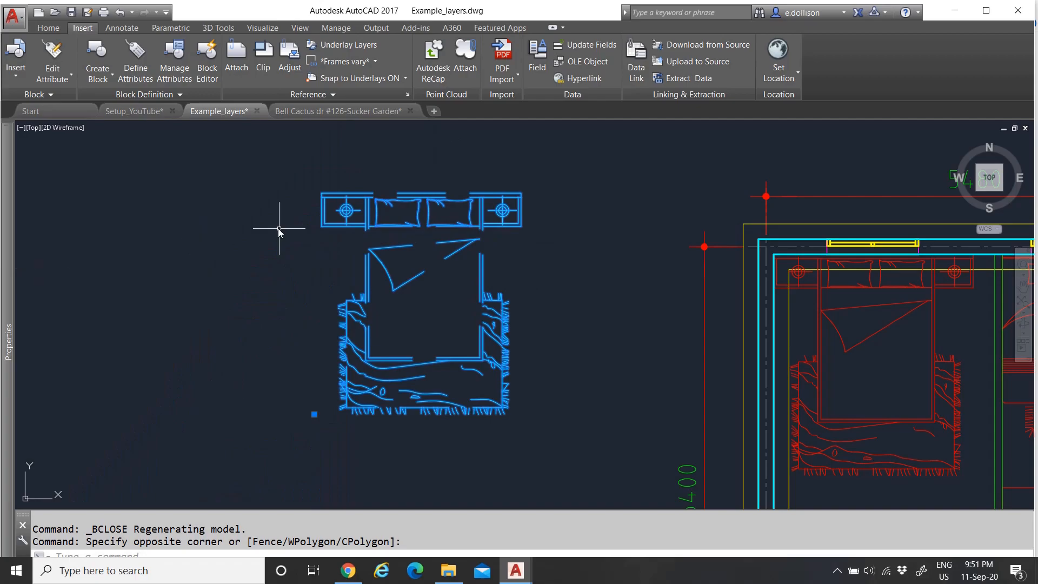
pyautogui.moveTo(5, 250)
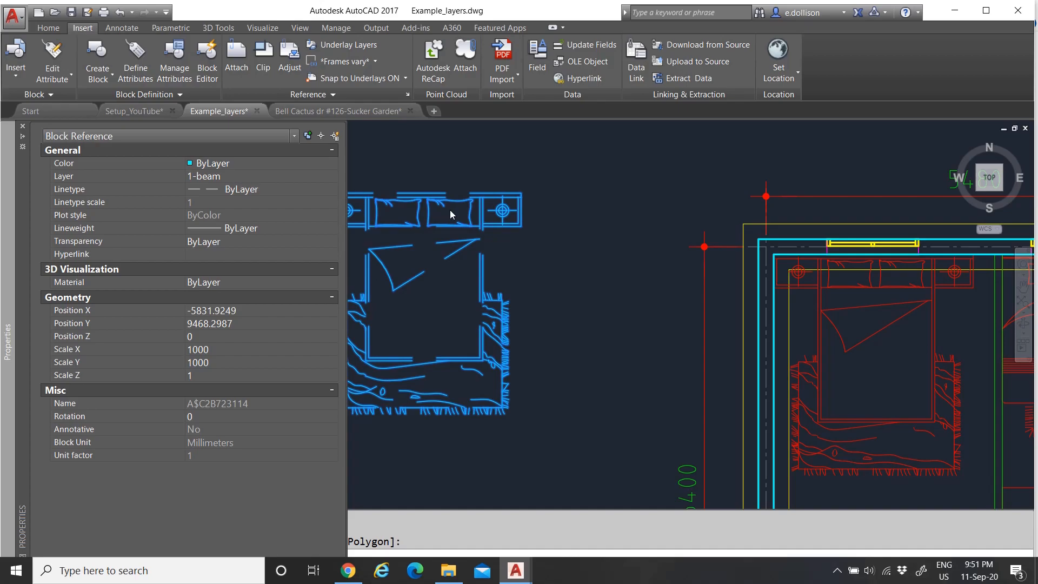
pyautogui.press('Escape')
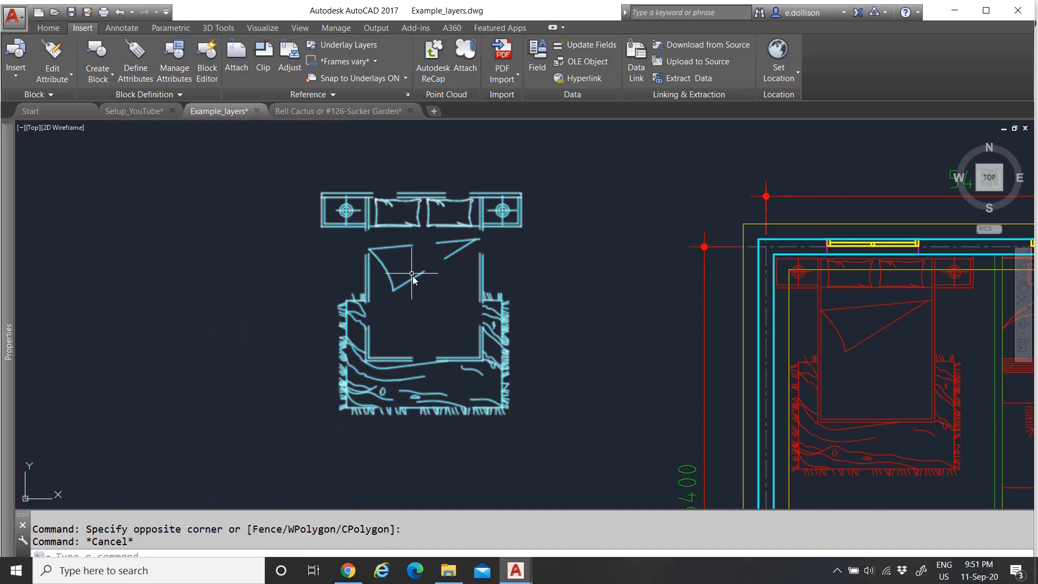
# Reopen the bed block beside the floor plan in the Block Editor
pyautogui.scroll(4, 440, 270)
pyautogui.scroll(-6, 438, 266)
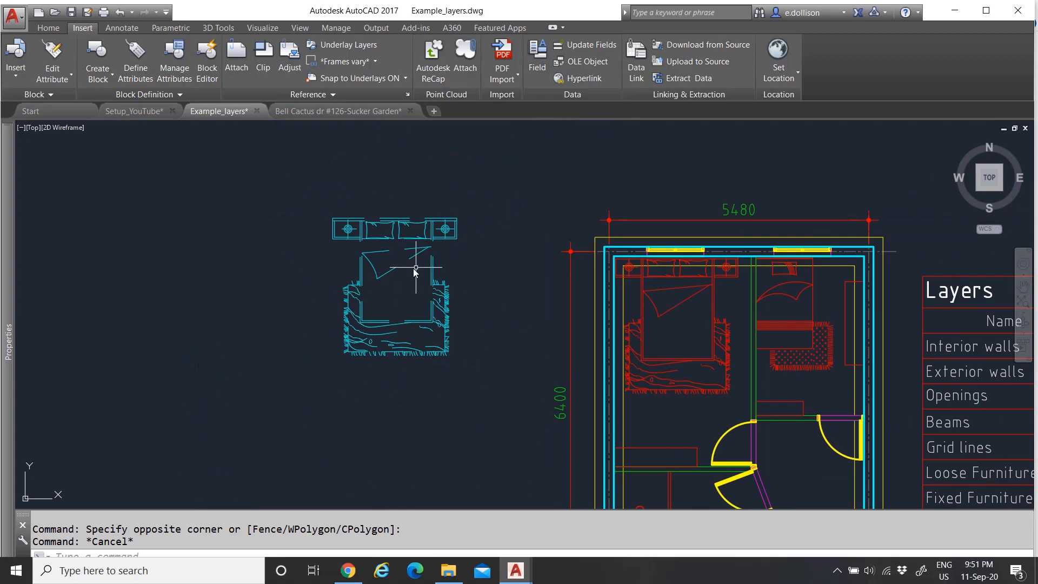
pyautogui.scroll(2, 474, 266)
pyautogui.click(484, 266)
pyautogui.click(373, 221)
pyautogui.rightClick(376, 224)
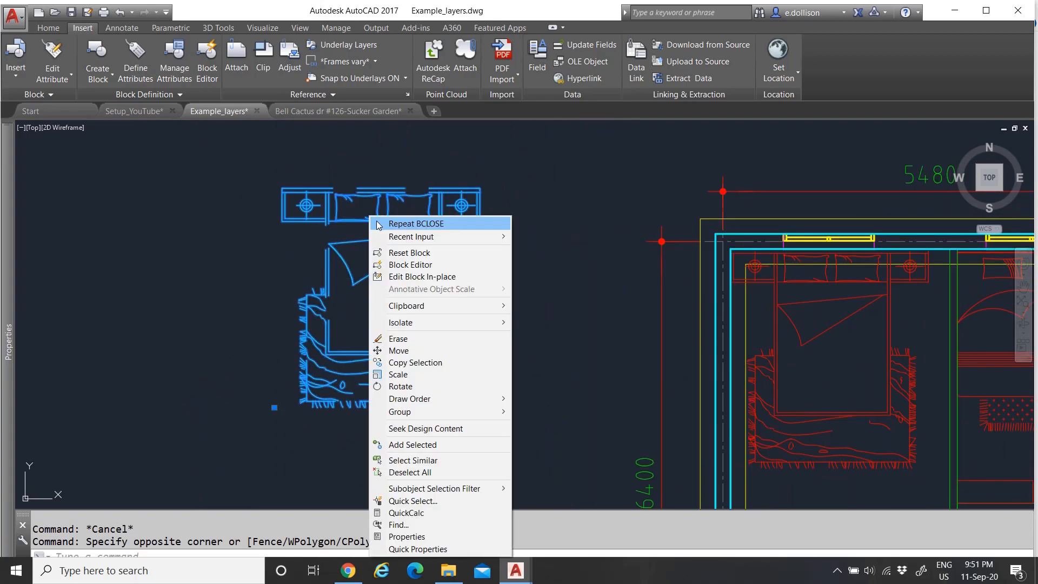
pyautogui.click(410, 265)
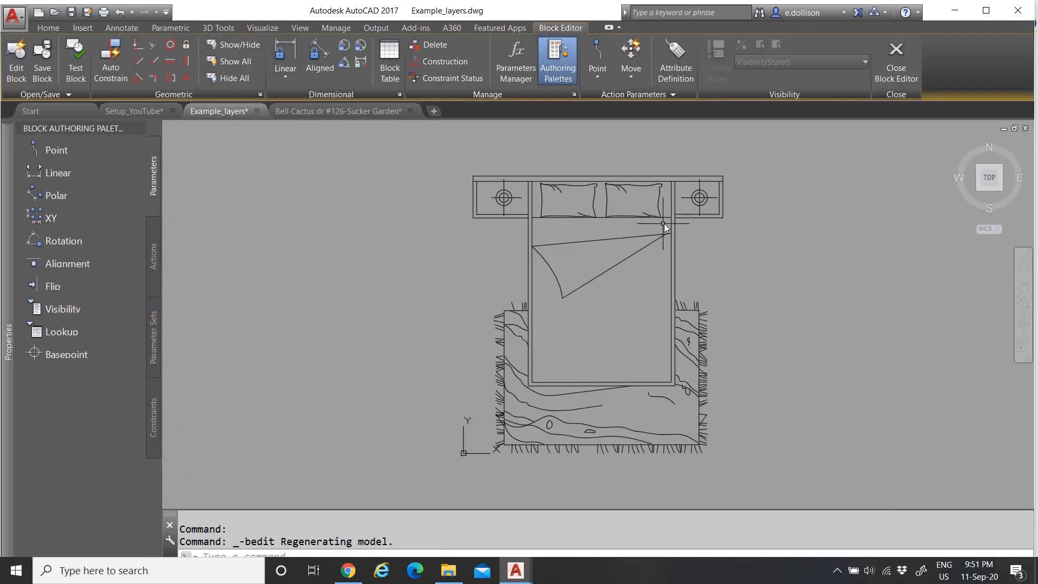
pyautogui.click(589, 409)
pyautogui.click(338, 260)
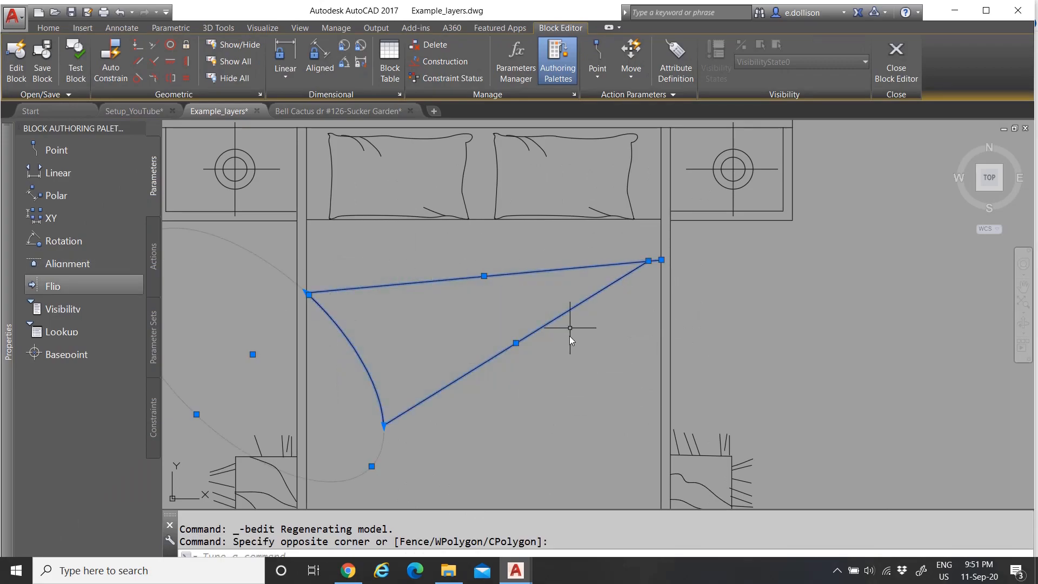
pyautogui.scroll(-3, 370, 270)
pyautogui.scroll(5, 346, 216)
pyautogui.press('Escape')
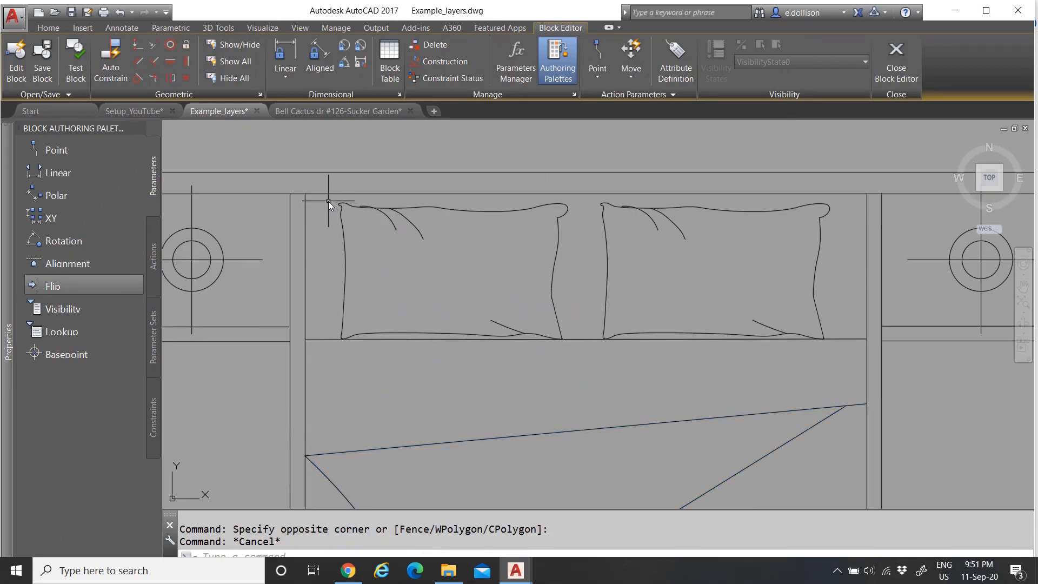
# Move the linework of both pillows inside the bed block to layer 1-loose and clear the selection
pyautogui.click(329, 201)
pyautogui.click(853, 349)
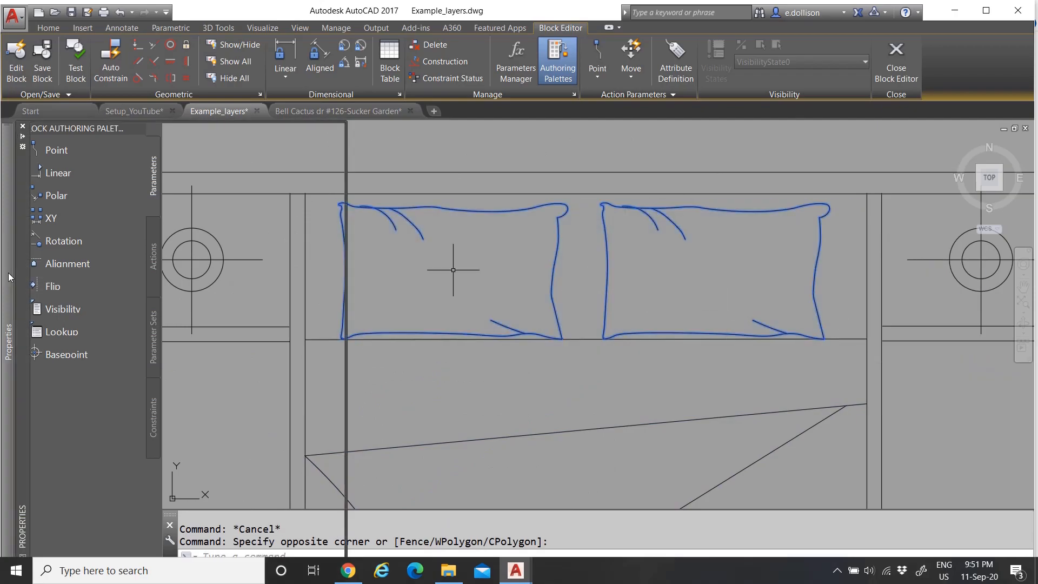
pyautogui.click(216, 177)
pyautogui.click(226, 176)
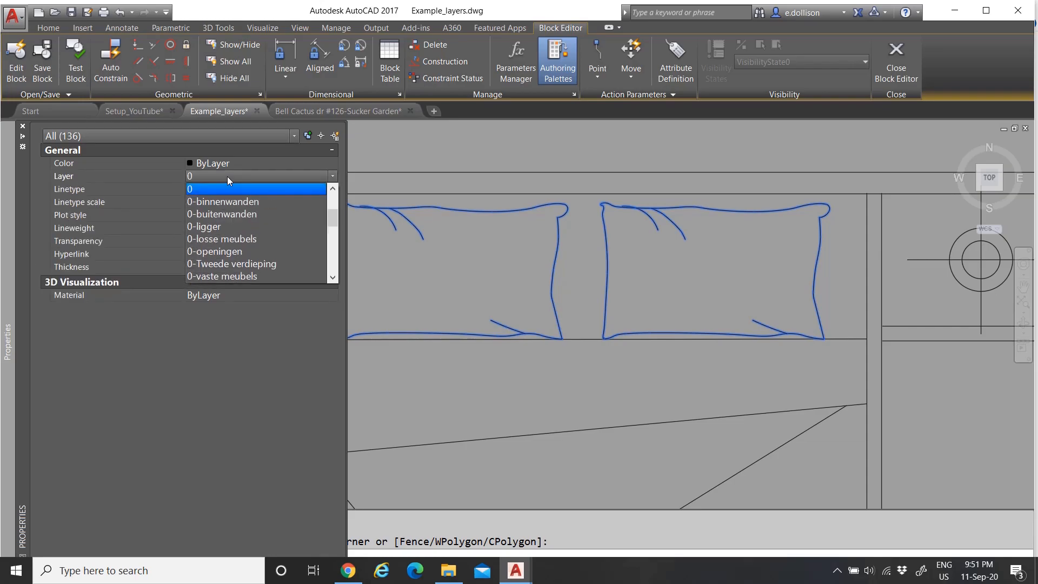
pyautogui.click(244, 198)
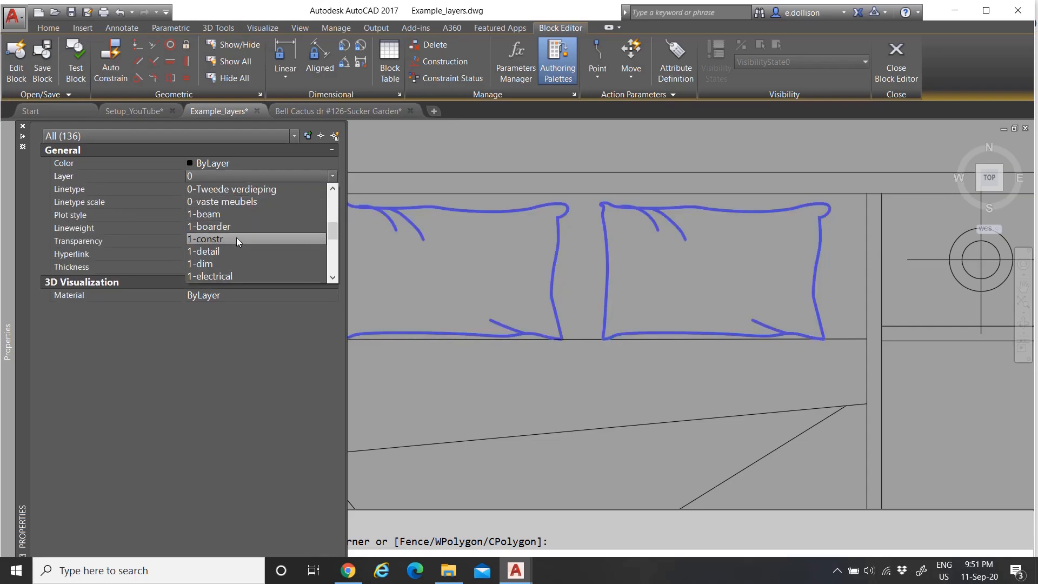
pyautogui.scroll(1, 236, 238)
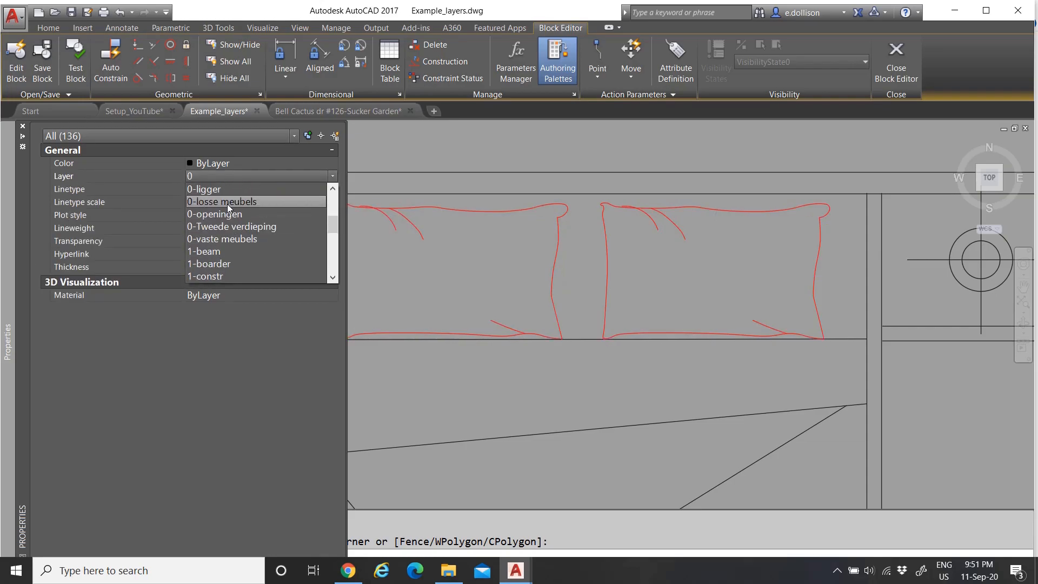
pyautogui.scroll(-1, 226, 222)
pyautogui.scroll(-2, 228, 223)
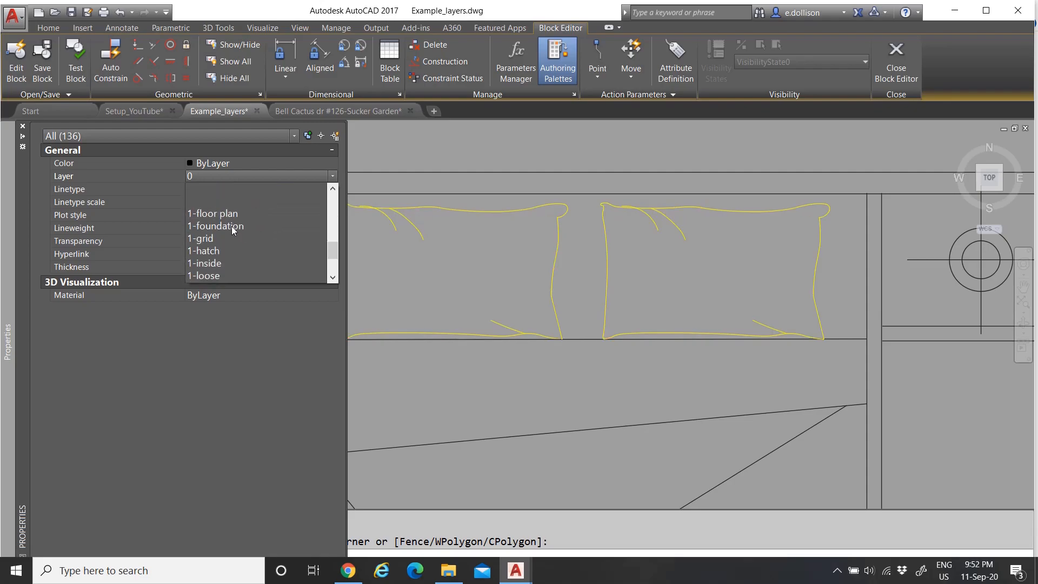
pyautogui.click(218, 218)
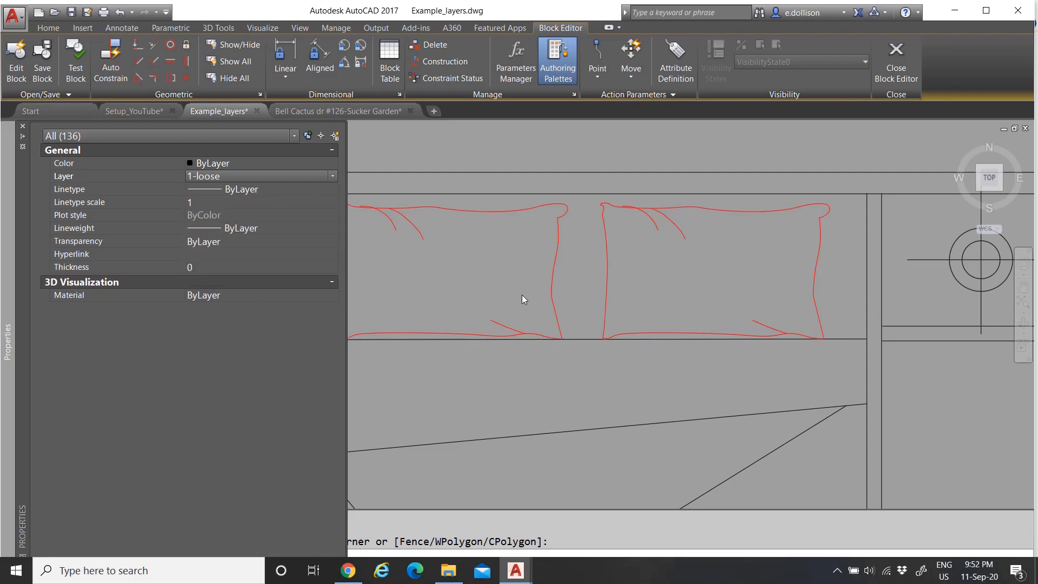
pyautogui.press('Escape')
pyautogui.press('Escape')
pyautogui.scroll(-2, 420, 275)
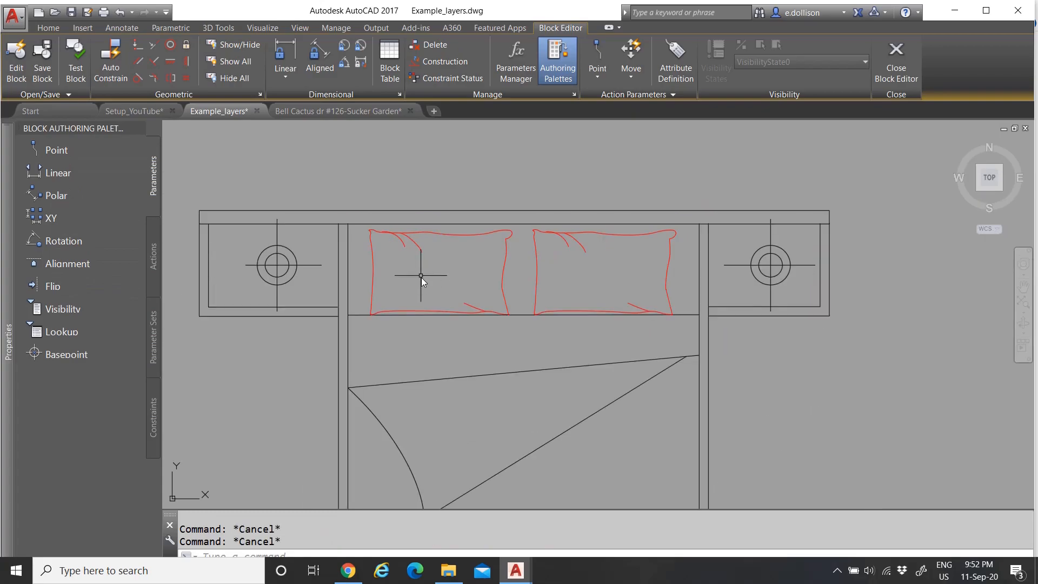
# Close the Block Editor and save the pillow layer change to block A$C2B723114
pyautogui.scroll(-6, 449, 302)
pyautogui.scroll(5, 454, 275)
pyautogui.scroll(-6, 449, 287)
pyautogui.scroll(1, 439, 308)
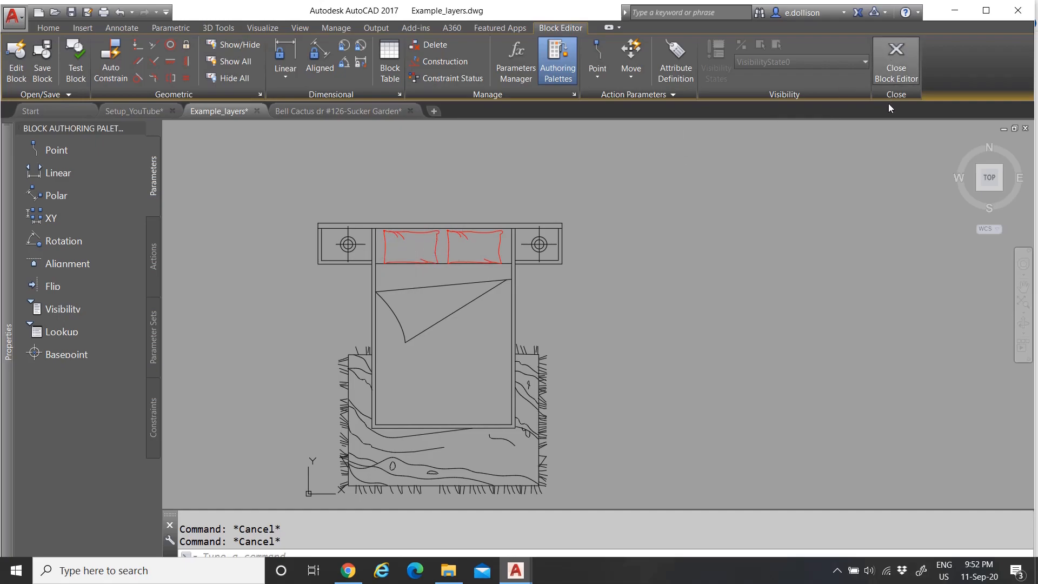
pyautogui.click(894, 59)
pyautogui.click(493, 258)
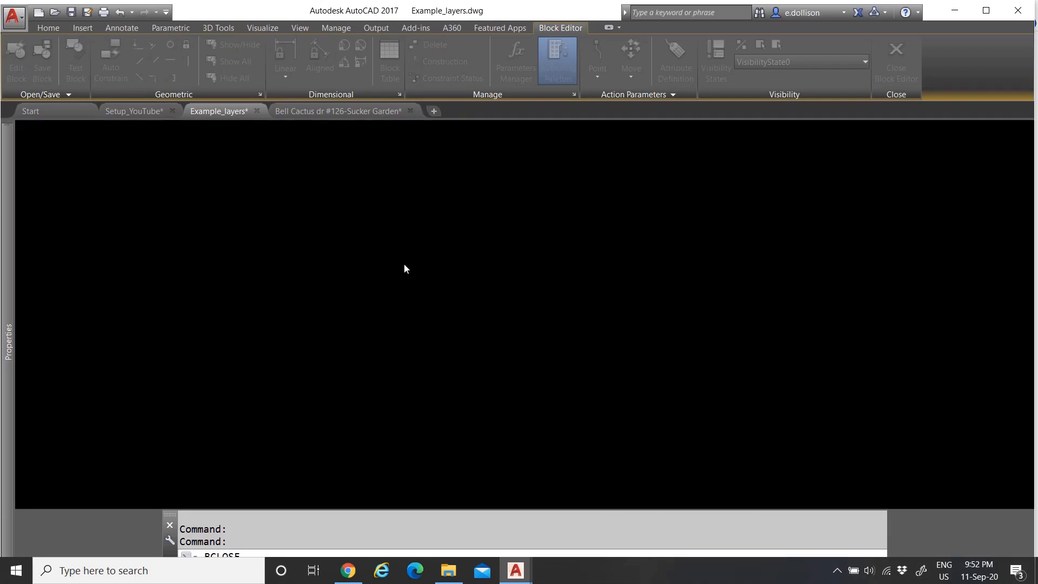
# Select the updated bed block to examine its properties, inspect its pillows up close, and clear the selection
pyautogui.scroll(2, 390, 219)
pyautogui.scroll(-2, 390, 218)
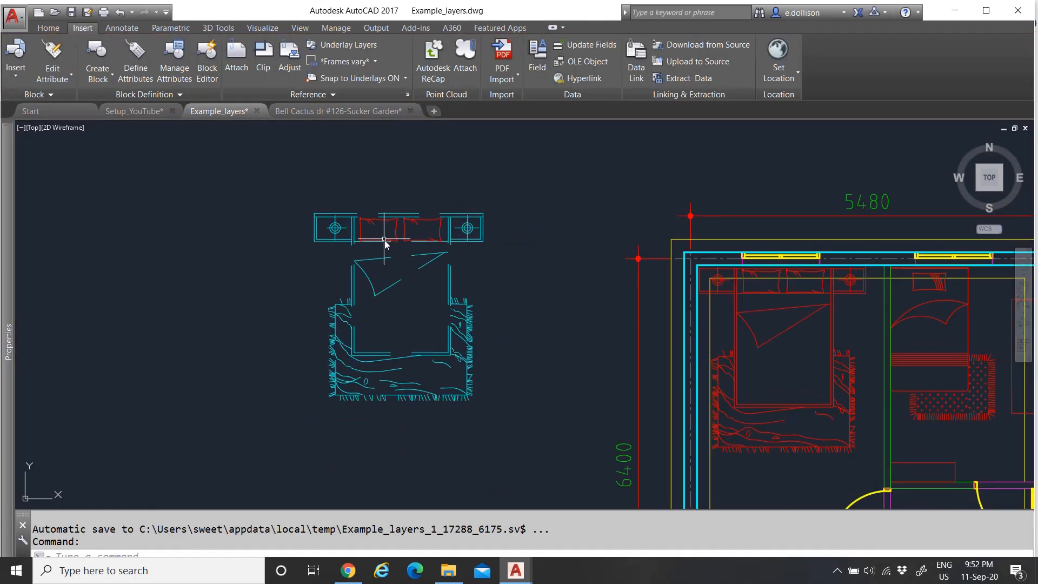
pyautogui.click(411, 255)
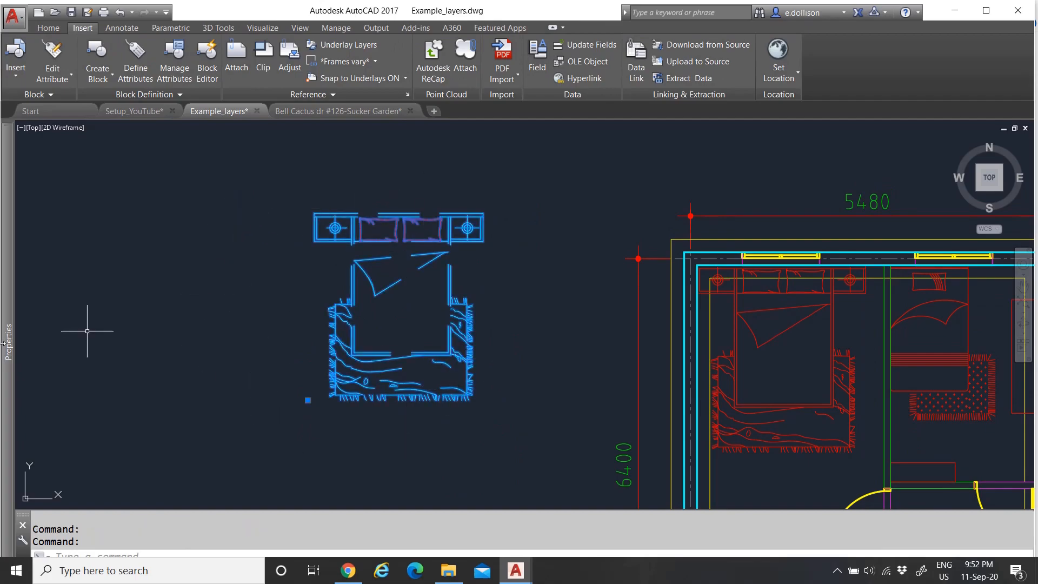
pyautogui.moveTo(4, 350)
pyautogui.scroll(3, 403, 209)
pyautogui.scroll(2, 402, 210)
pyautogui.press('Escape')
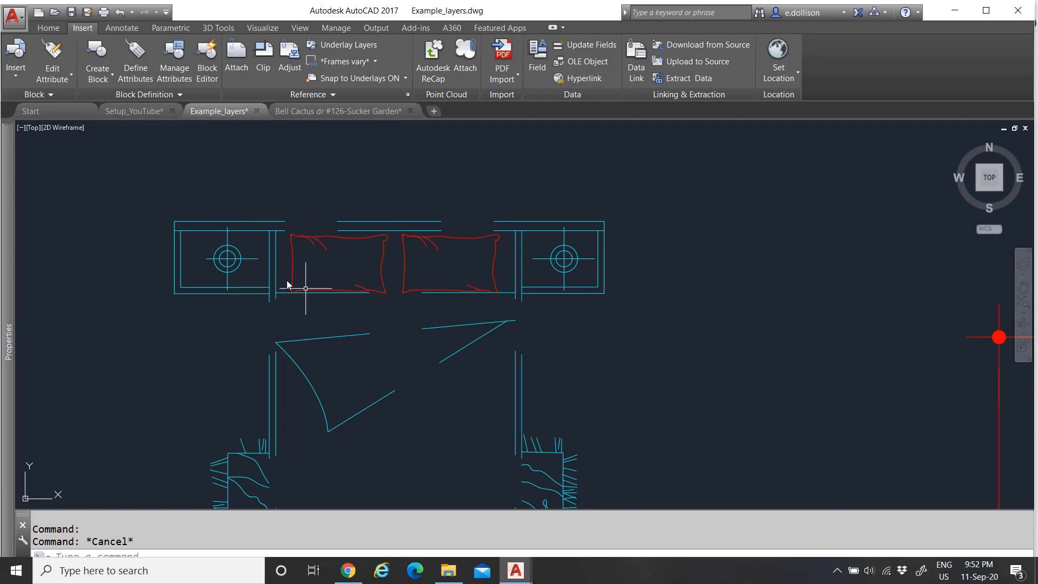
# Check the drawing's current layer, color and linetype properties with nothing selected
pyautogui.scroll(-5, 333, 270)
pyautogui.scroll(2, 335, 284)
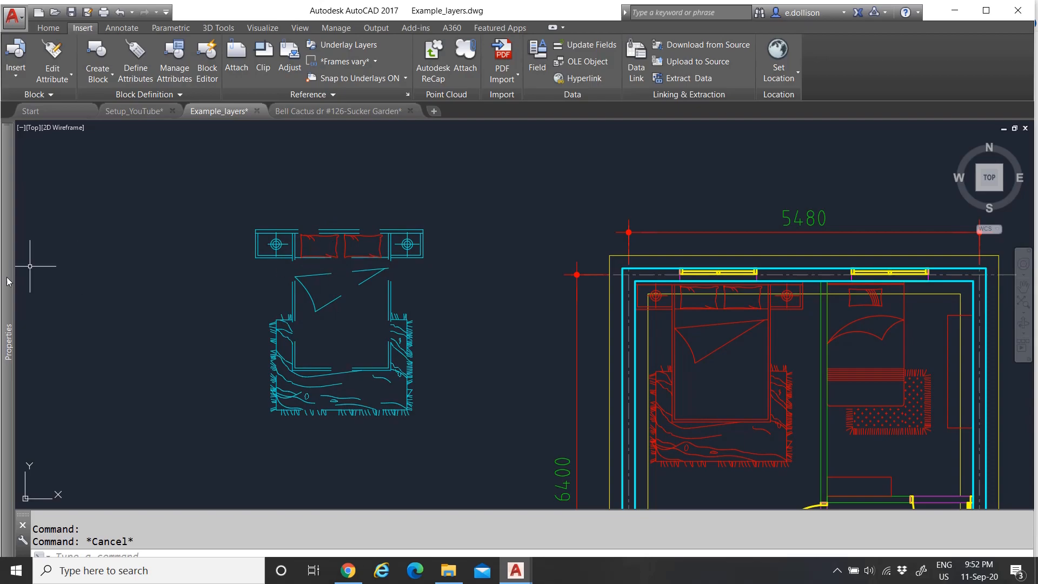
pyautogui.moveTo(8, 273)
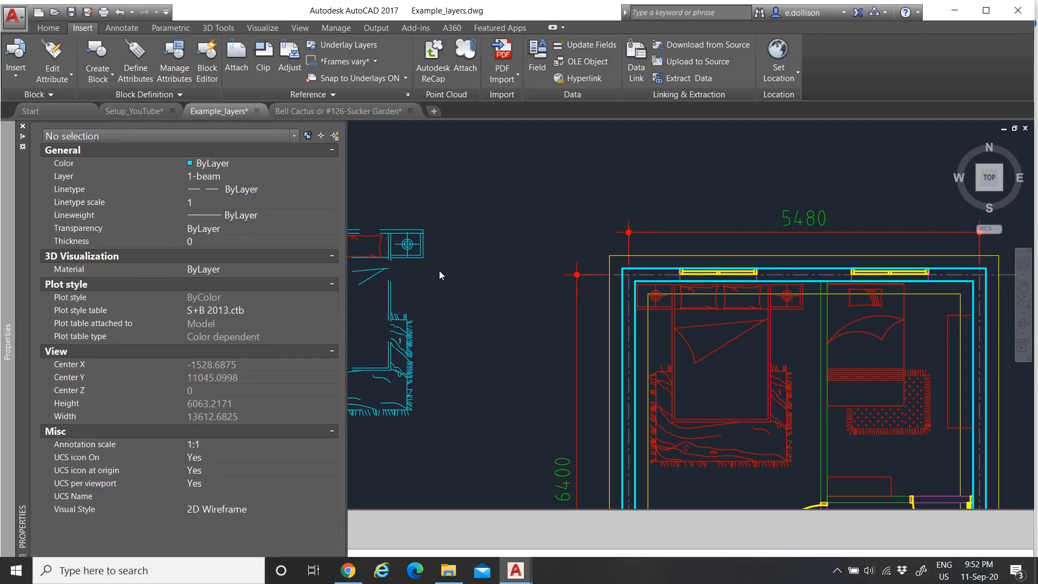
# Compare the pillows with the rest of the inserted bed block and open the block in the Block Editor again
pyautogui.scroll(3, 338, 267)
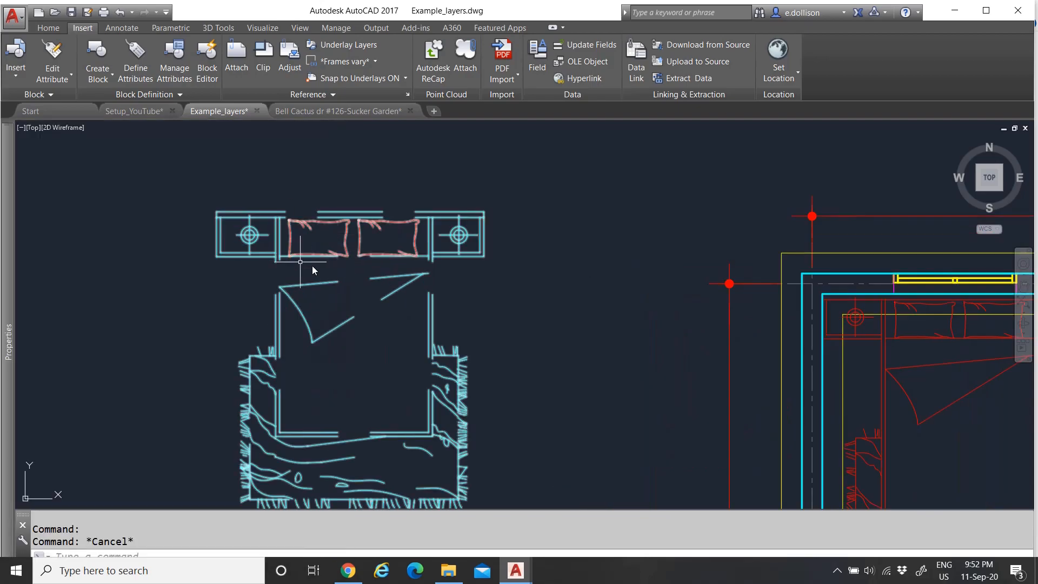
pyautogui.scroll(-4, 319, 294)
pyautogui.scroll(5, 317, 287)
pyautogui.scroll(-3, 303, 294)
pyautogui.click(294, 322)
pyautogui.rightClick(294, 322)
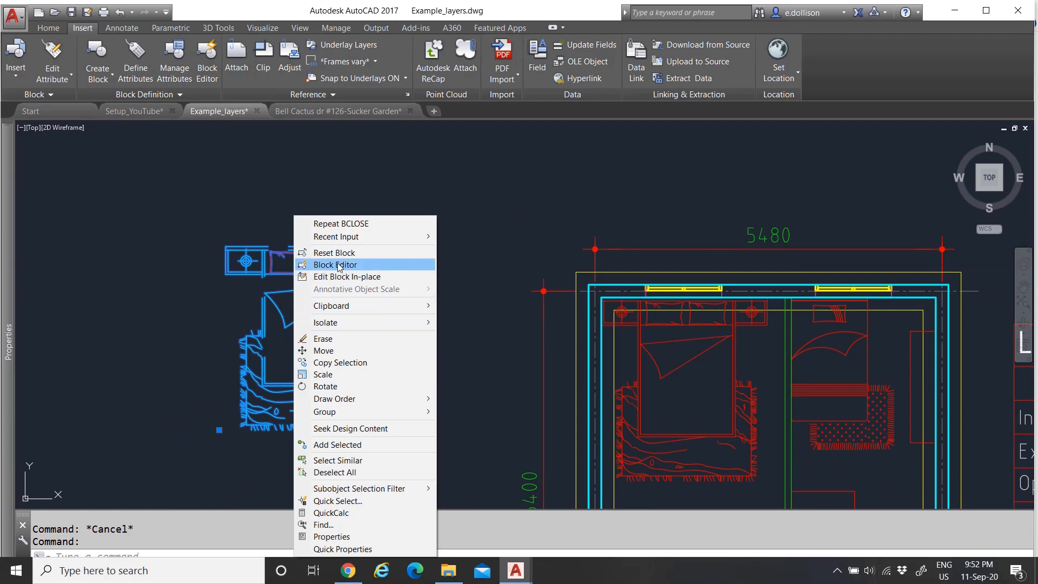
pyautogui.click(346, 266)
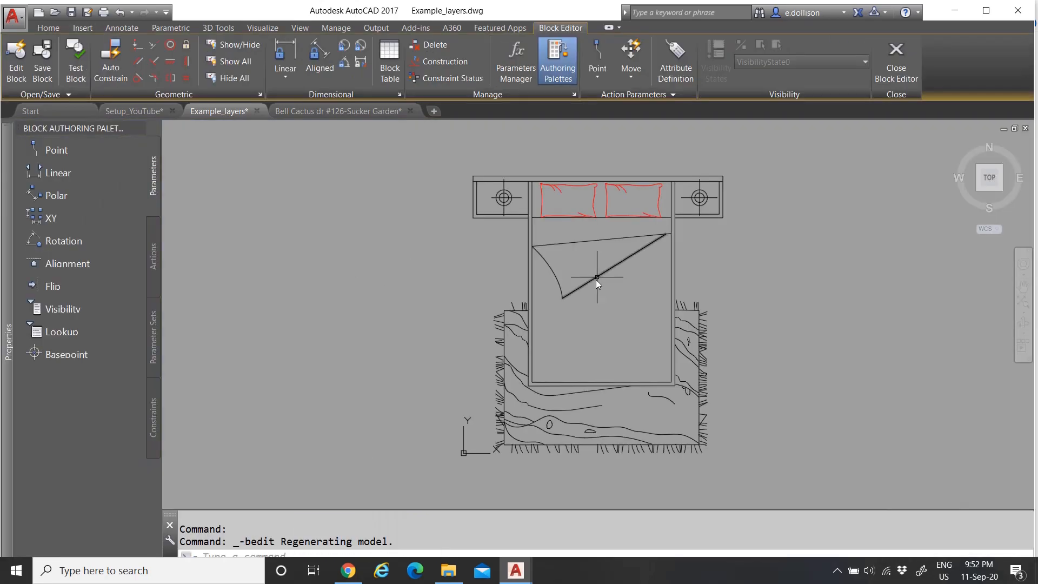
# Compare the blanket fold lines with the pillow outline in the bed block definition, clear the selection, and close the Block Editor
pyautogui.click(596, 299)
pyautogui.click(544, 241)
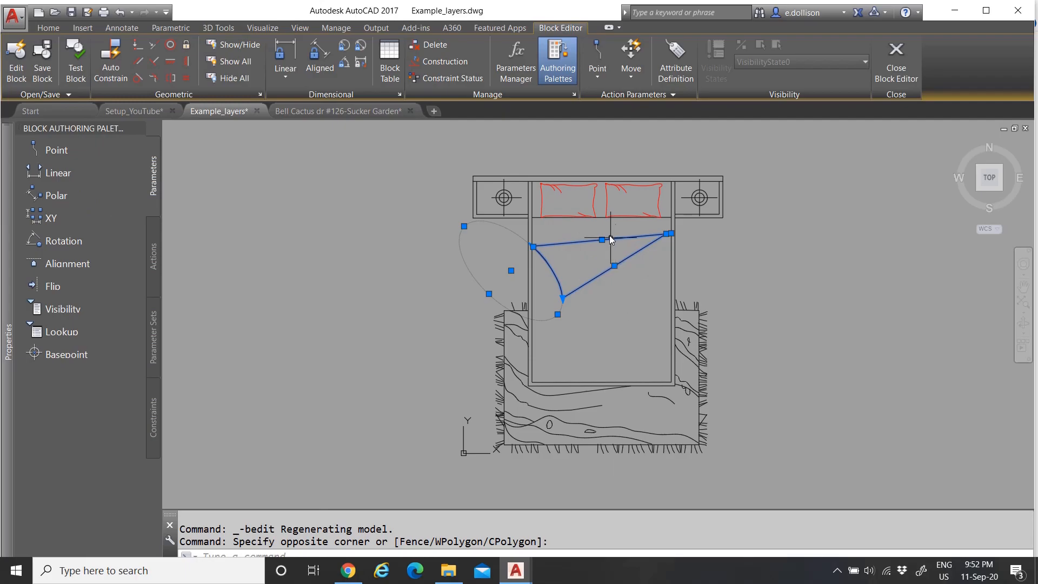
pyautogui.scroll(4, 616, 184)
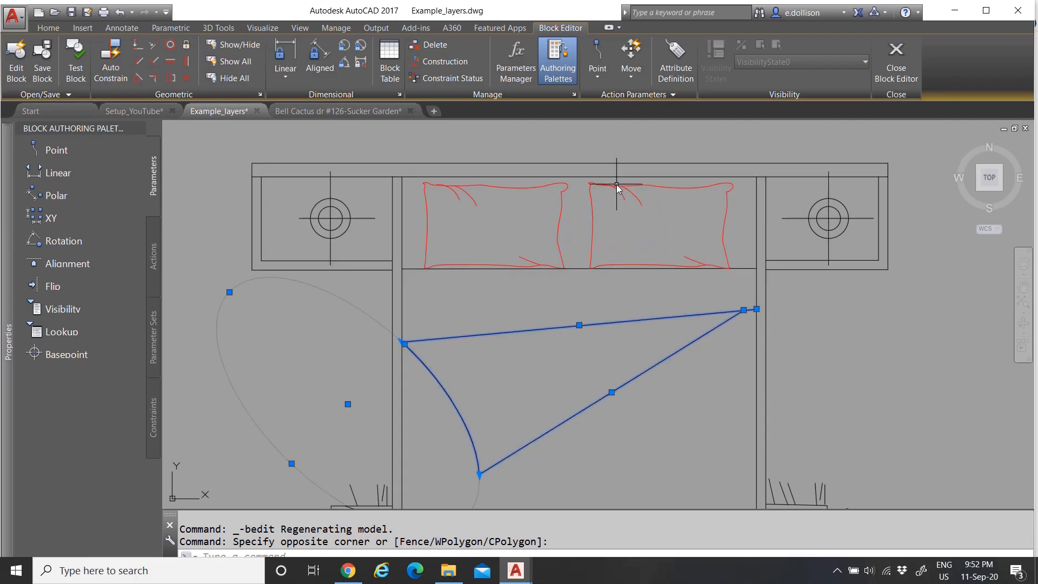
pyautogui.press('Escape')
pyautogui.click(562, 213)
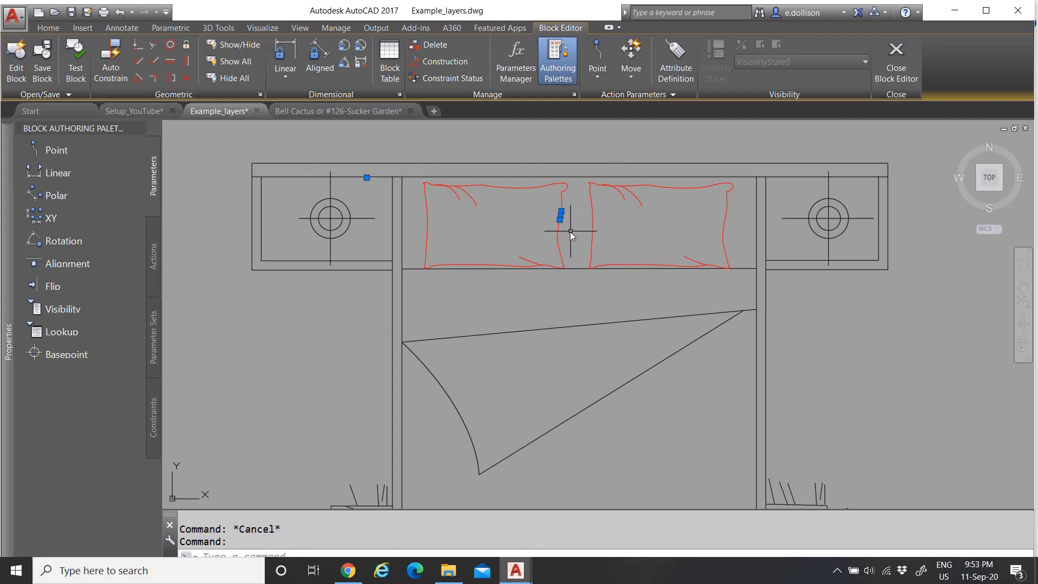
pyautogui.press('Escape')
pyautogui.click(889, 56)
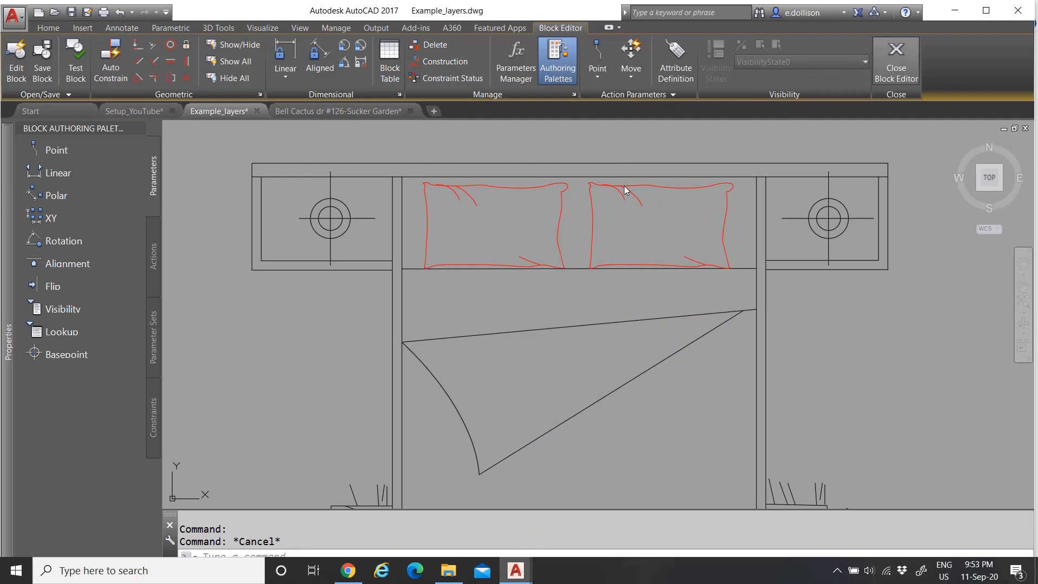
pyautogui.click(530, 257)
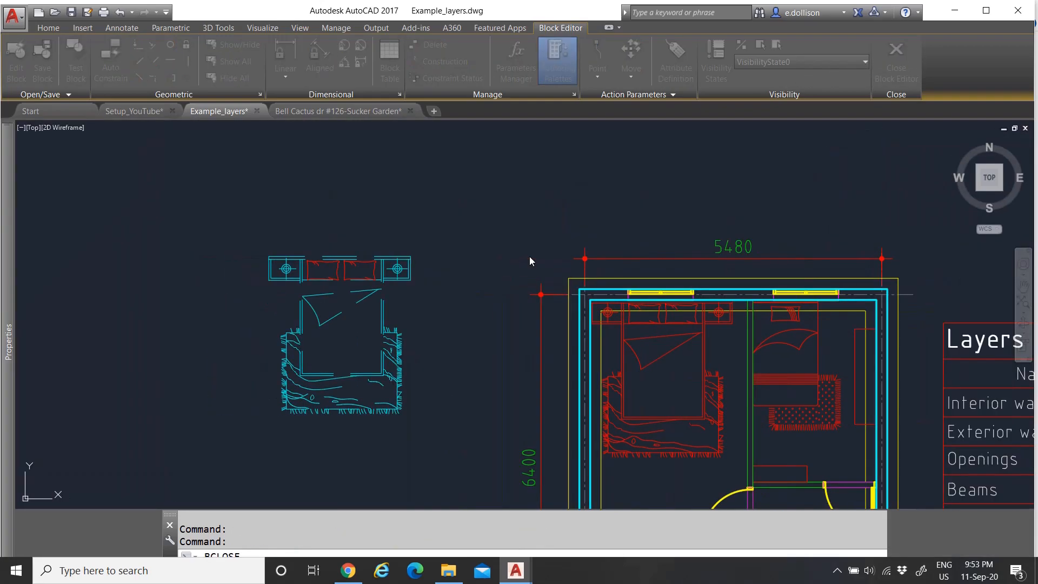
# Select the inserted bed block to check its properties and turn off its layer, the current layer 1-beam
pyautogui.click(339, 317)
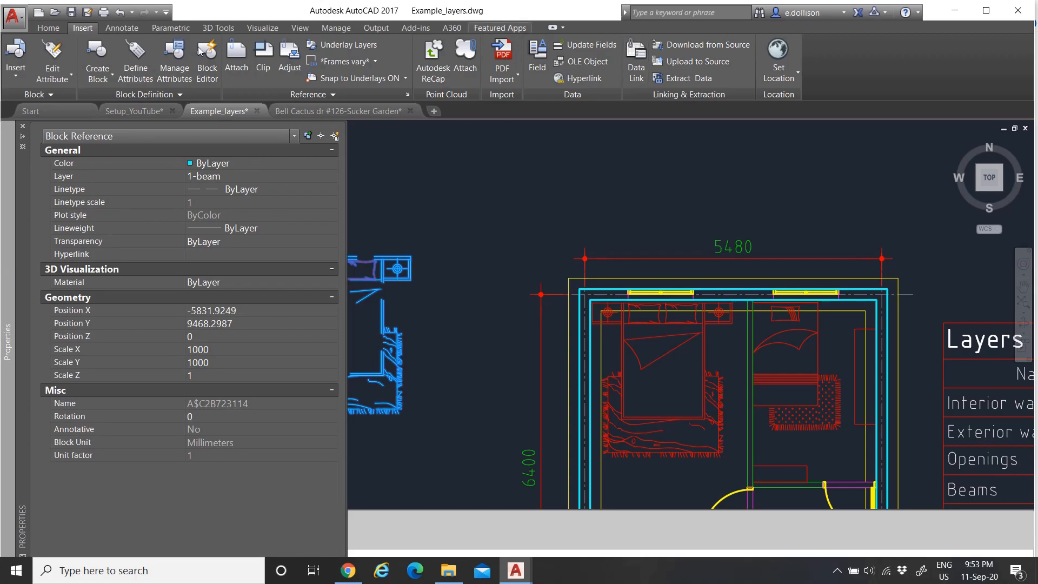
pyautogui.click(56, 29)
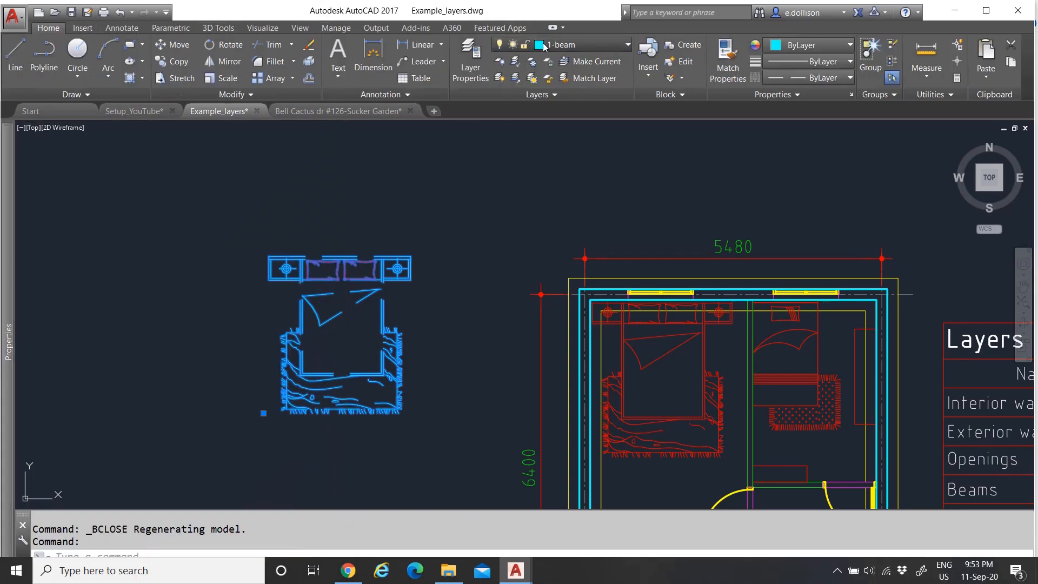
pyautogui.click(544, 45)
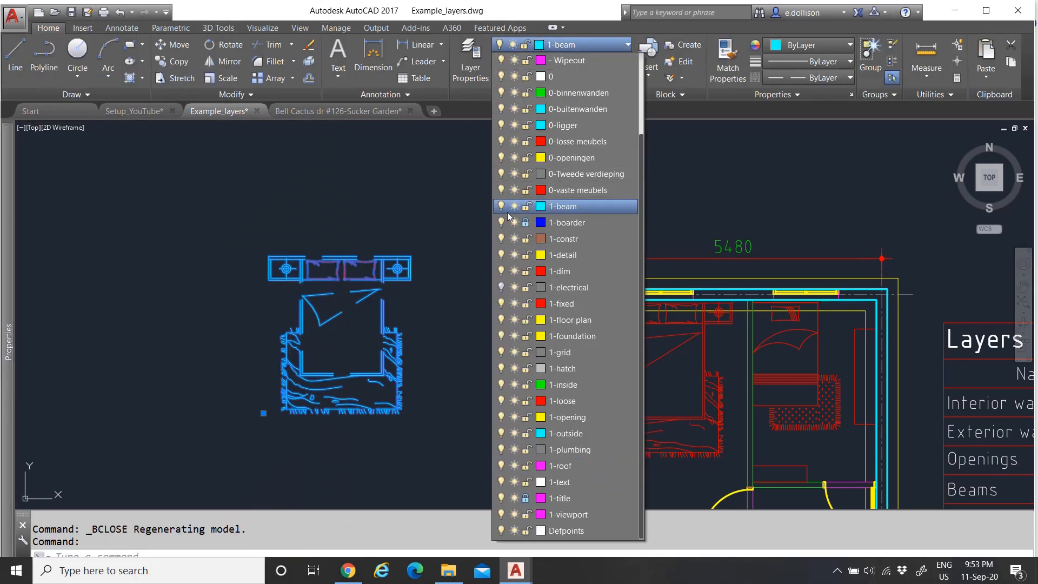
pyautogui.click(501, 207)
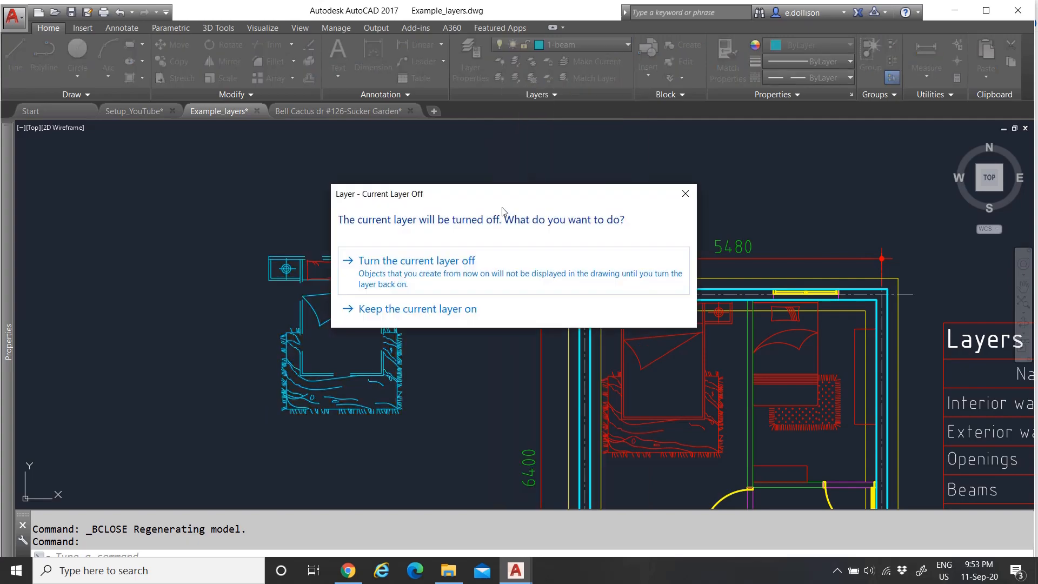
pyautogui.click(463, 275)
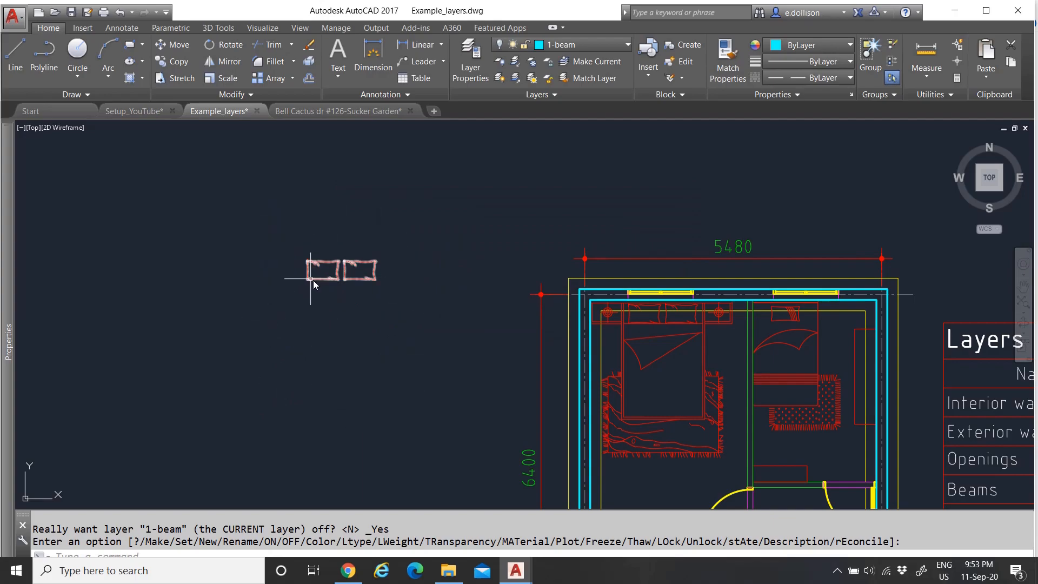
# Inspect the pillows up close with layer 1-beam off and check the block reference's color, layer and linetype
pyautogui.scroll(2, 319, 272)
pyautogui.scroll(-4, 346, 292)
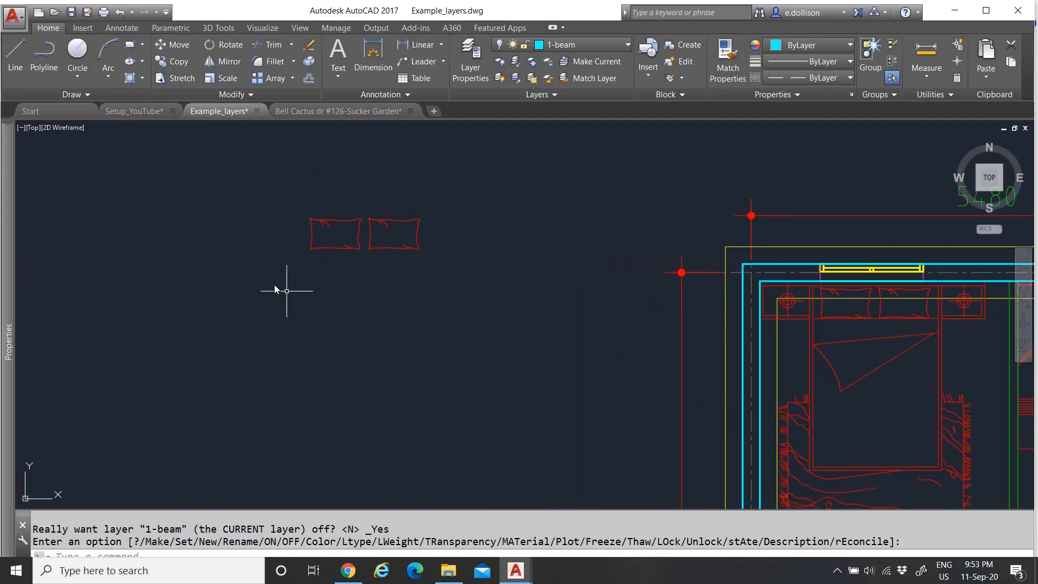
pyautogui.click(340, 266)
pyautogui.click(325, 235)
pyautogui.moveTo(9, 340)
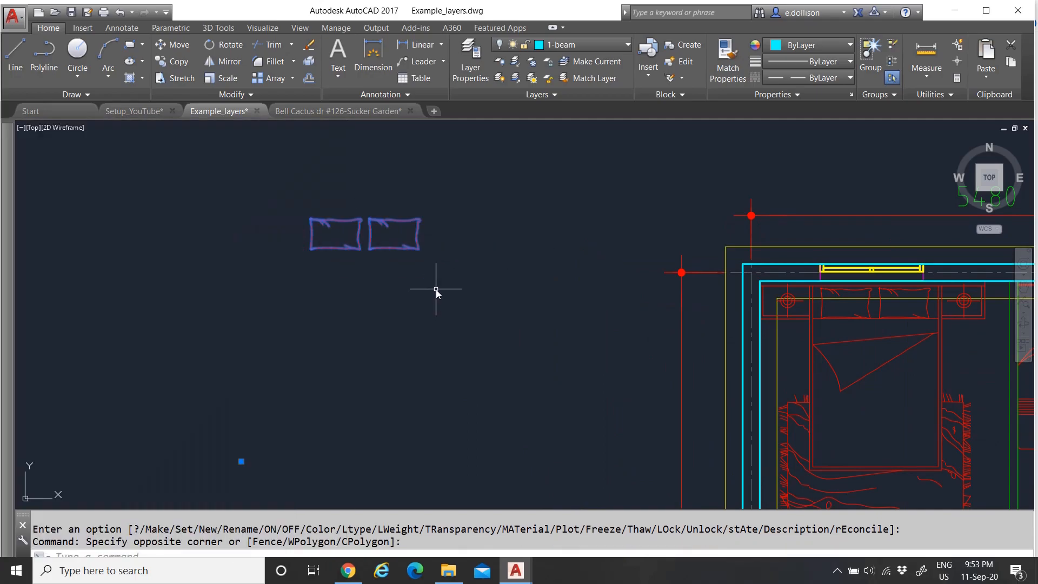
pyautogui.press('Escape')
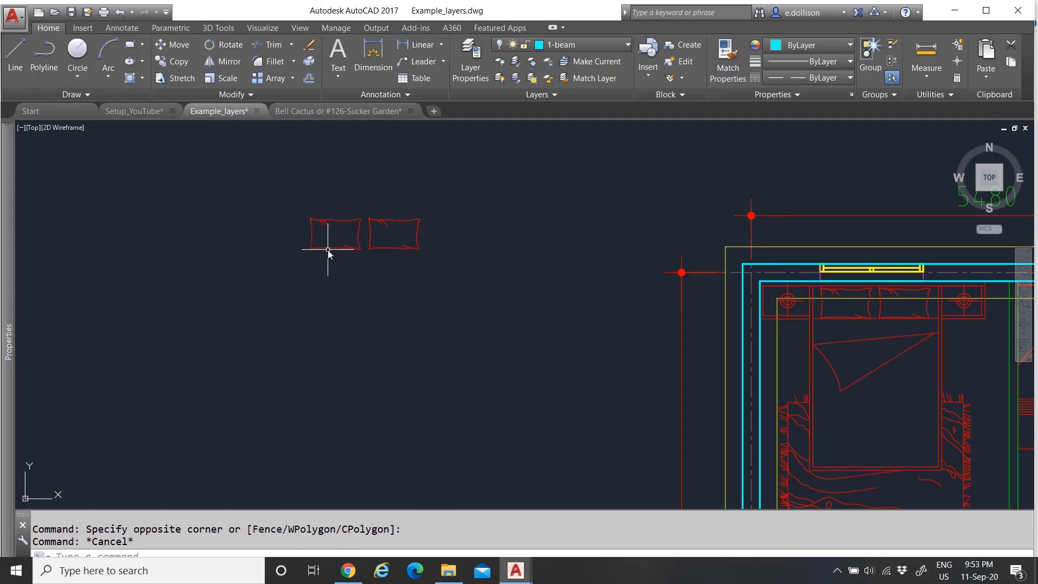
pyautogui.moveTo(328, 248)
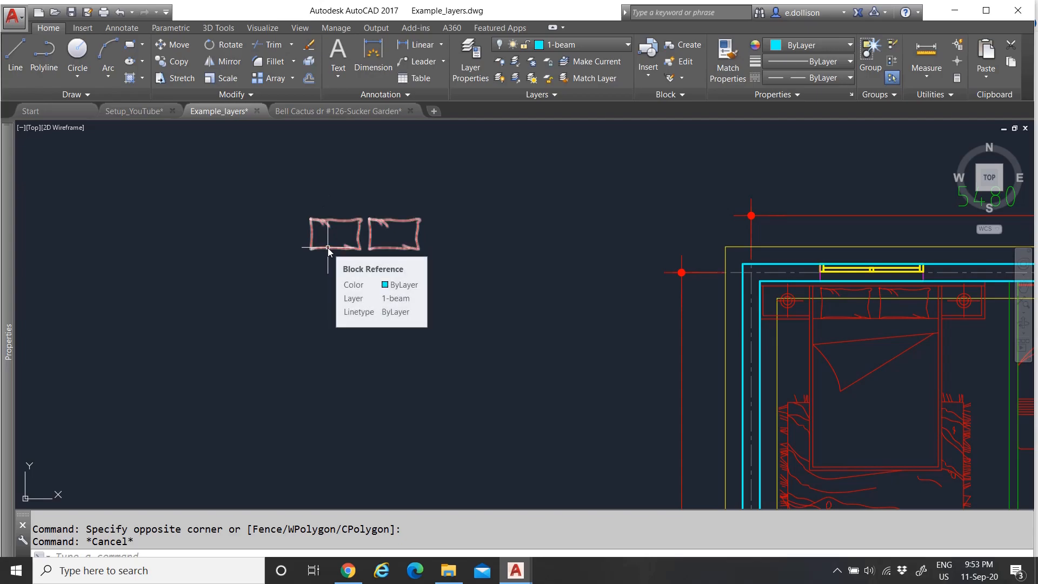
pyautogui.scroll(-2, 370, 263)
pyautogui.scroll(4, 375, 250)
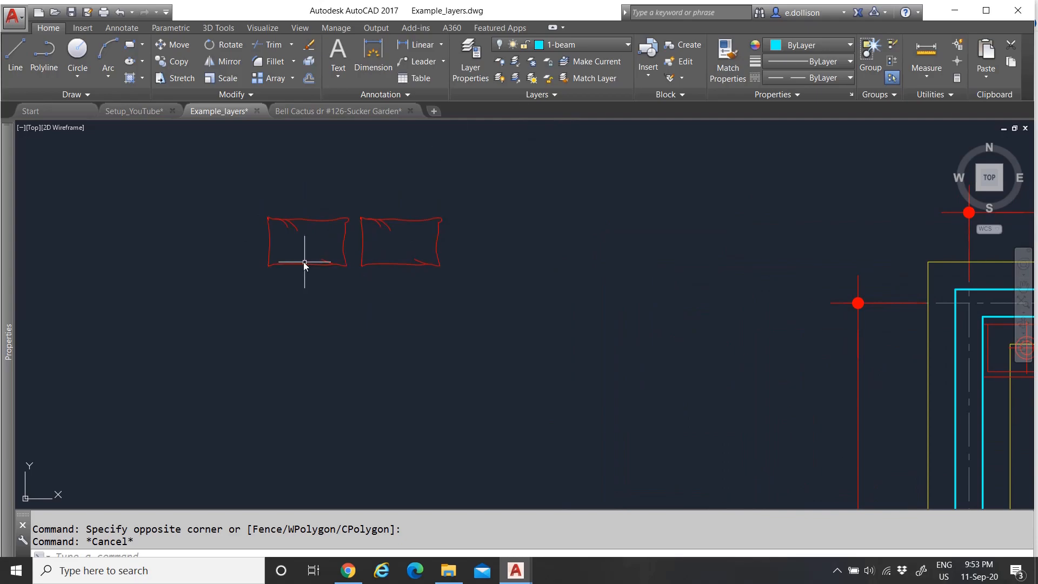
pyautogui.scroll(-4, 317, 264)
pyautogui.scroll(2, 309, 273)
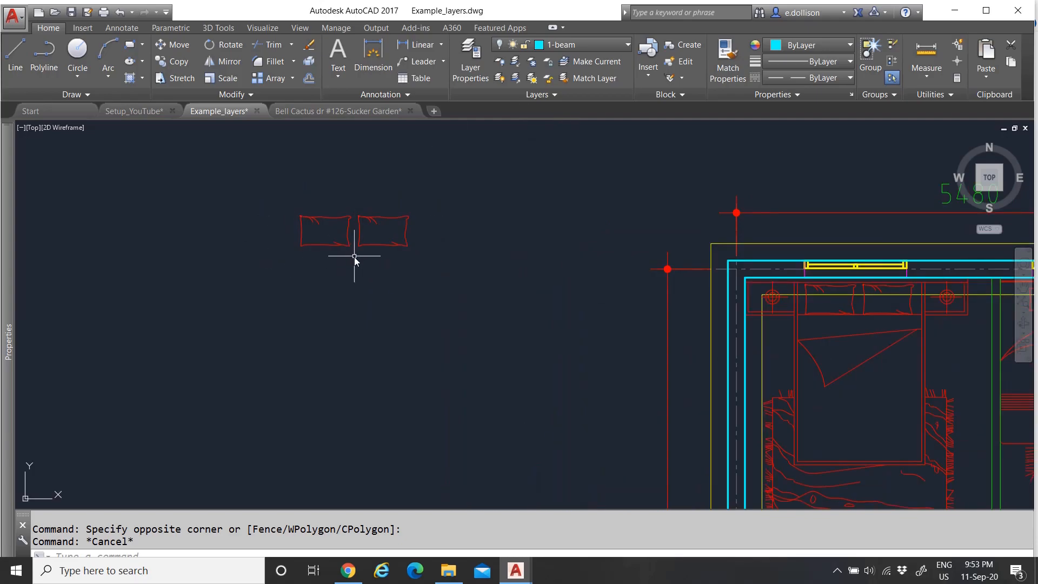
# Turn layer 1-beam back on and try to freeze it while it is the current layer
pyautogui.click(555, 48)
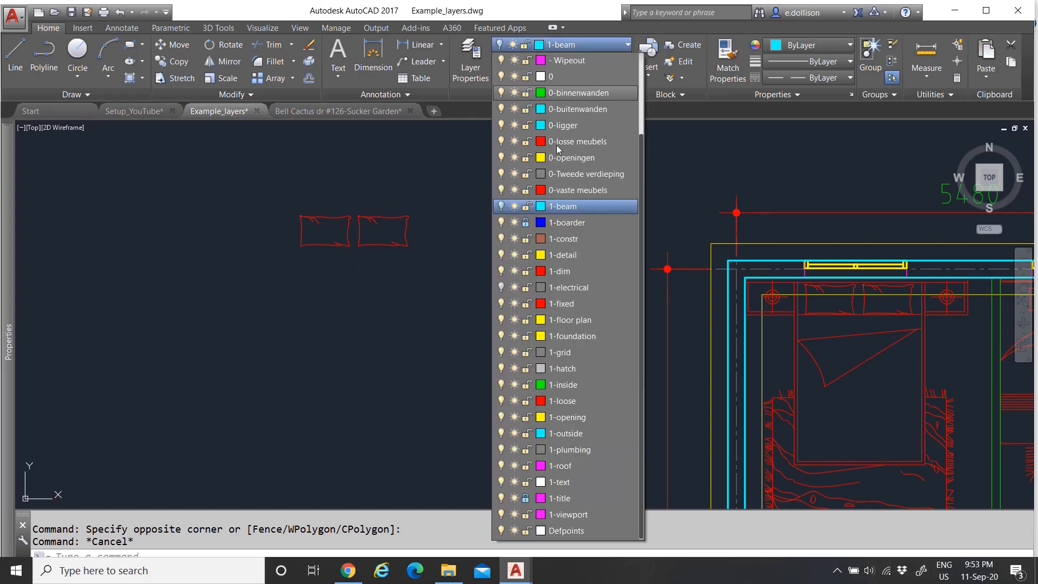
pyautogui.click(500, 207)
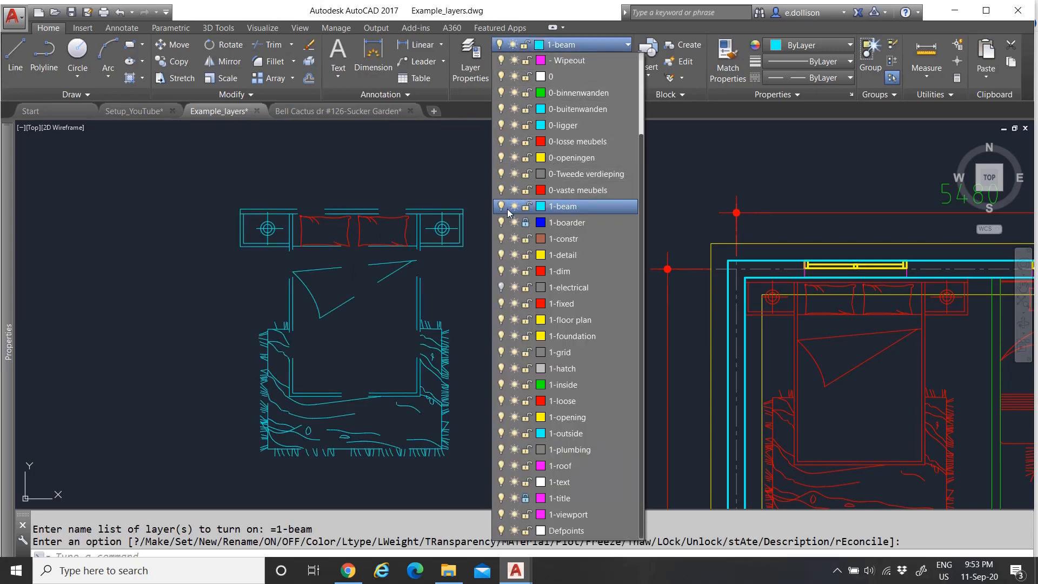
pyautogui.click(514, 207)
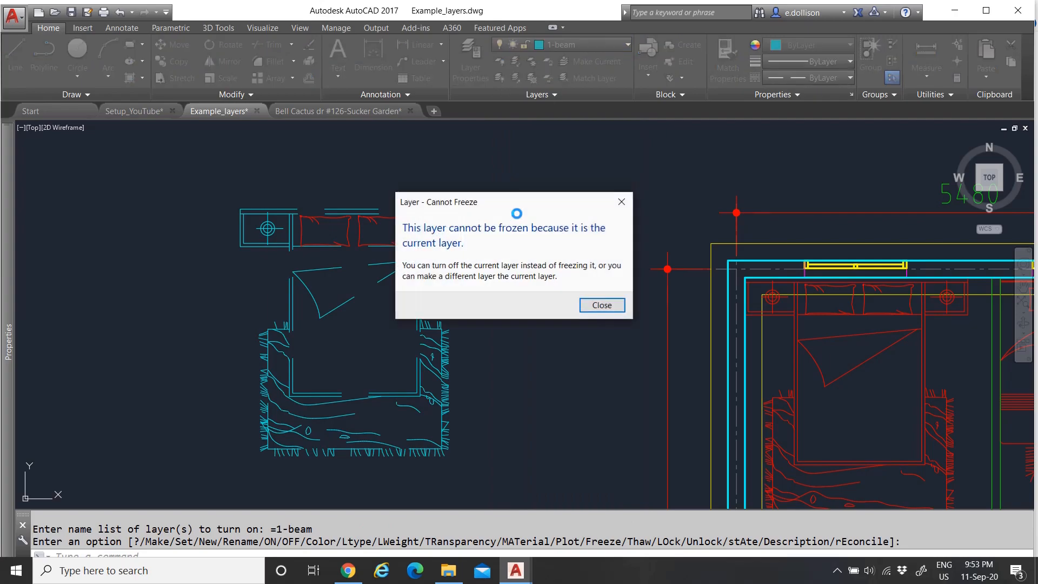
pyautogui.click(599, 306)
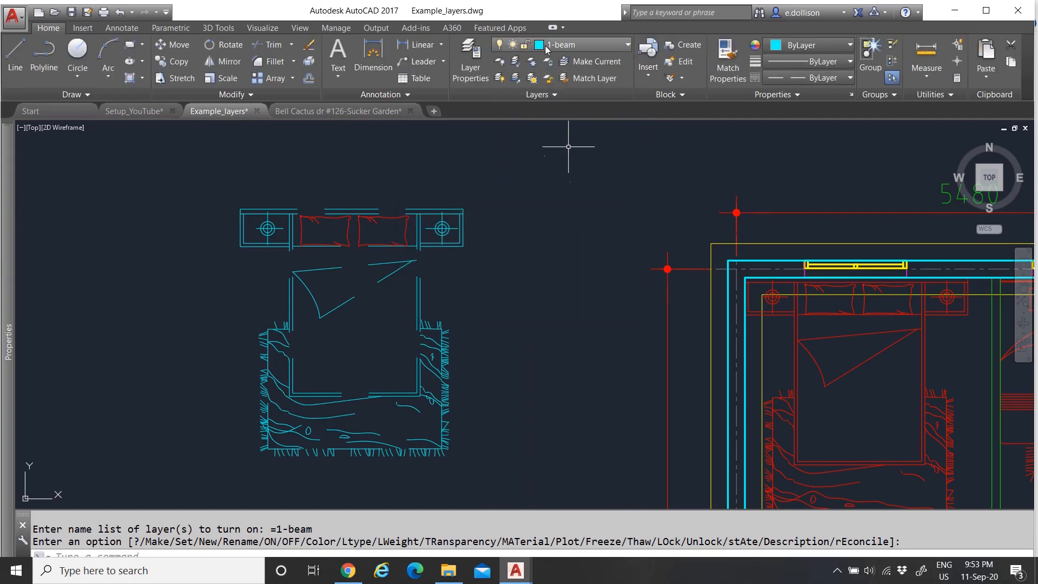
# Make 1-constr the current layer and freeze layer 1-beam
pyautogui.click(578, 45)
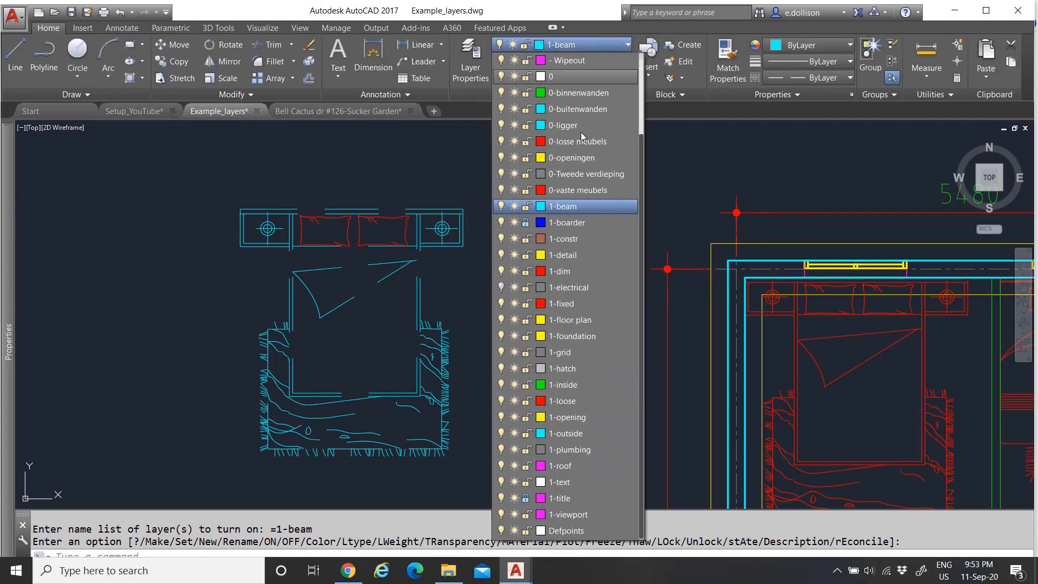
pyautogui.click(577, 238)
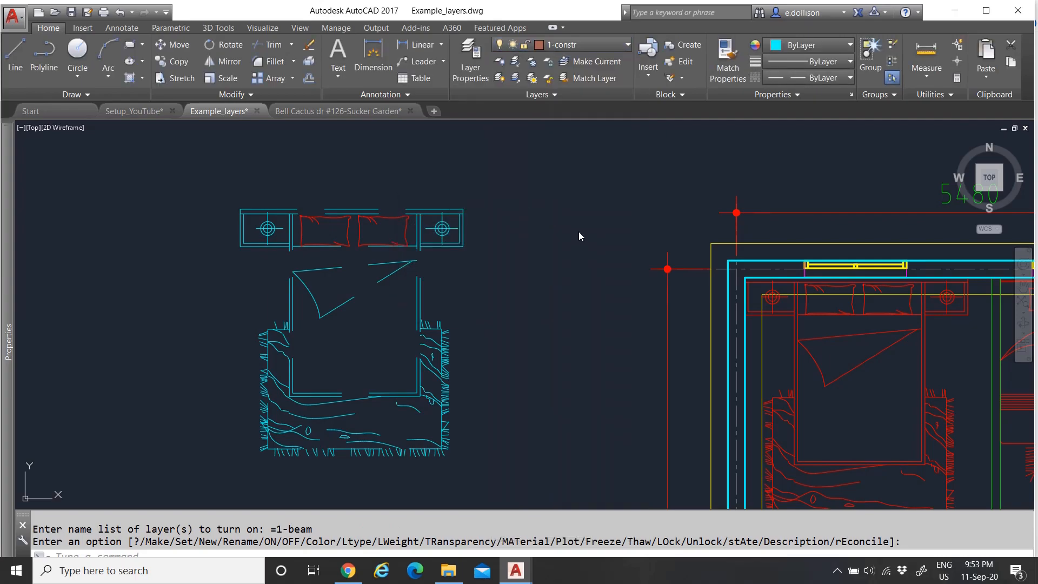
pyautogui.click(560, 47)
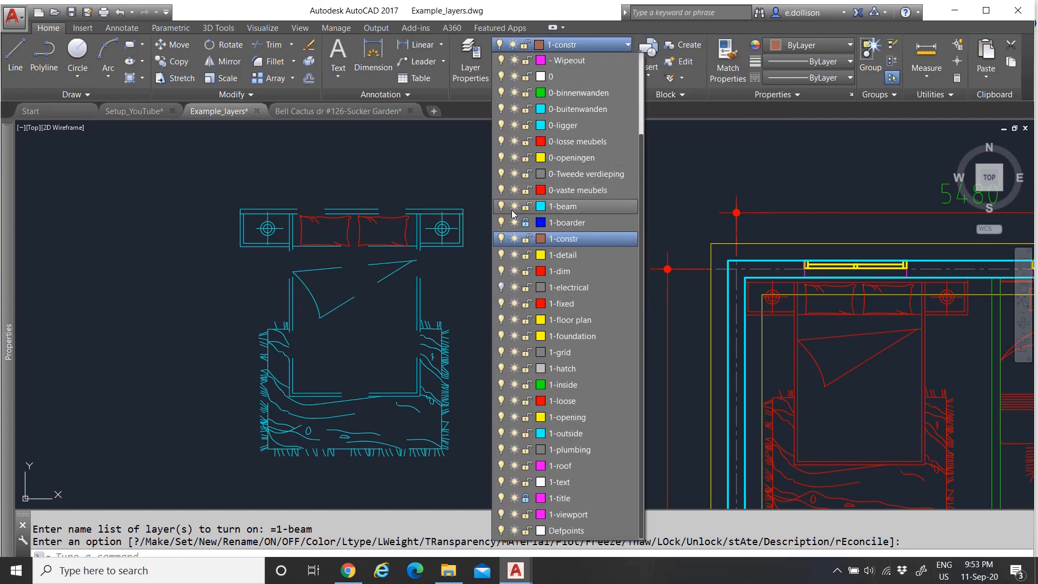
pyautogui.click(515, 206)
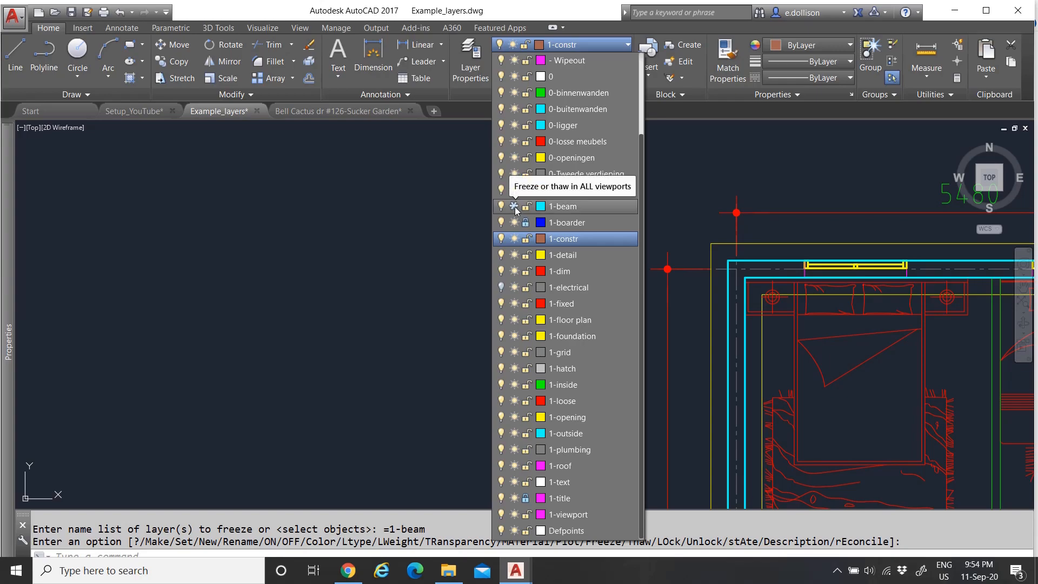
# Thaw layer 1-beam, then turn it off and on again
pyautogui.click(515, 207)
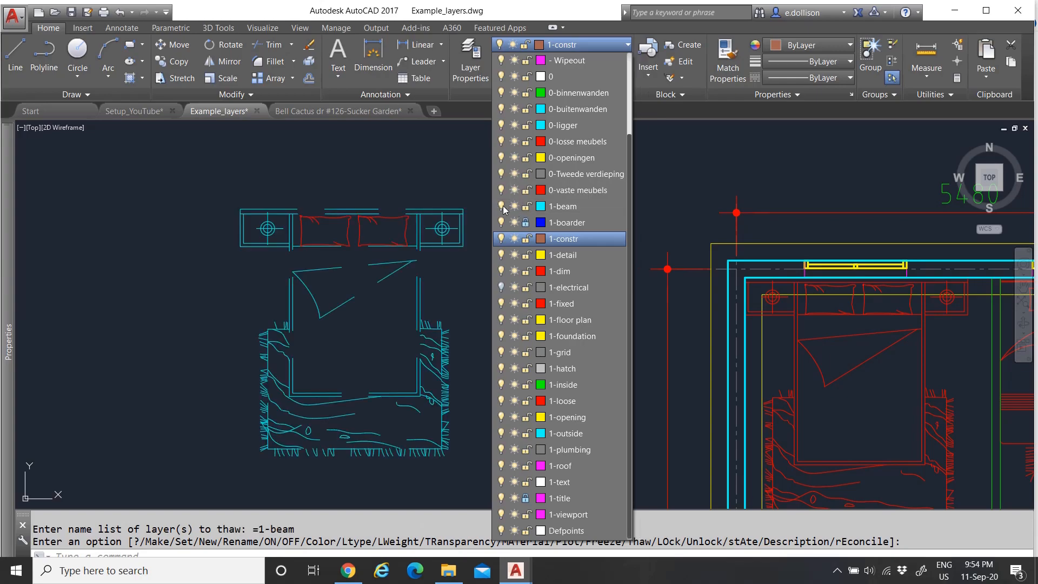
pyautogui.click(501, 207)
pyautogui.click(501, 207)
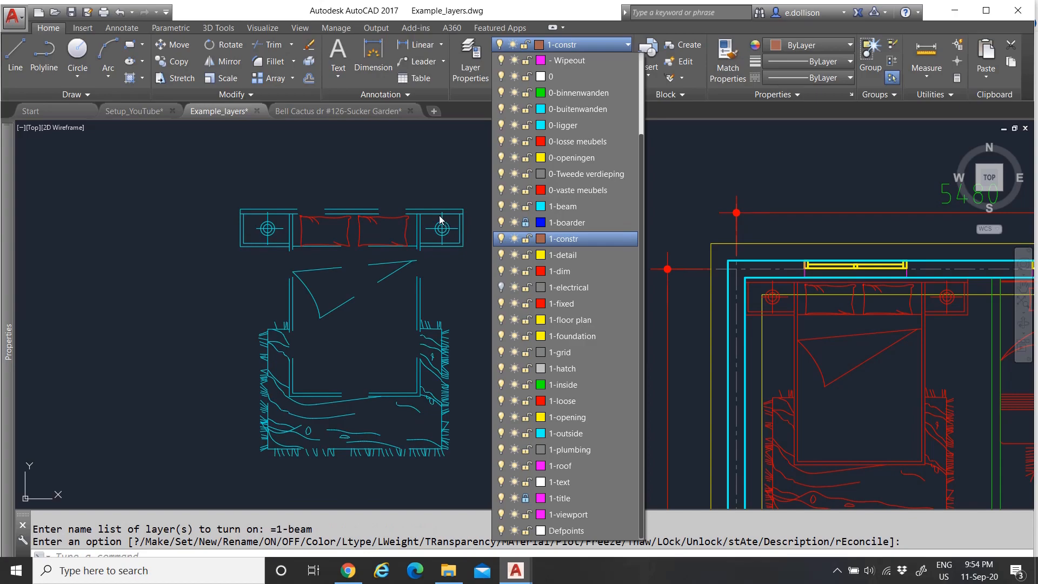
pyautogui.click(429, 190)
# Delete the sample bed block beside the floor plan and bring the Layers table into view
pyautogui.scroll(-3, 381, 205)
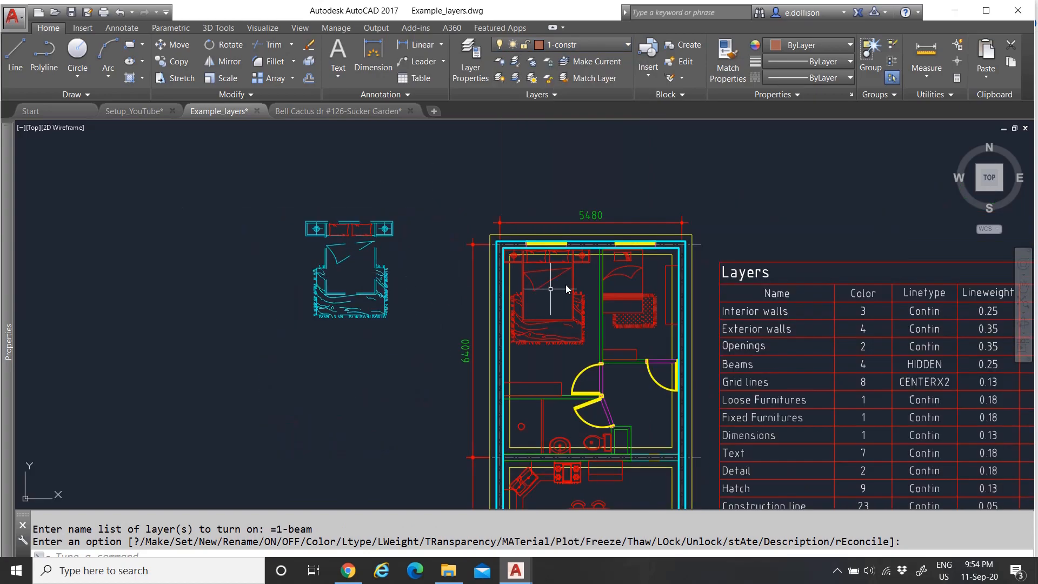
pyautogui.scroll(3, 562, 259)
pyautogui.scroll(-1, 400, 235)
pyautogui.scroll(2, 400, 235)
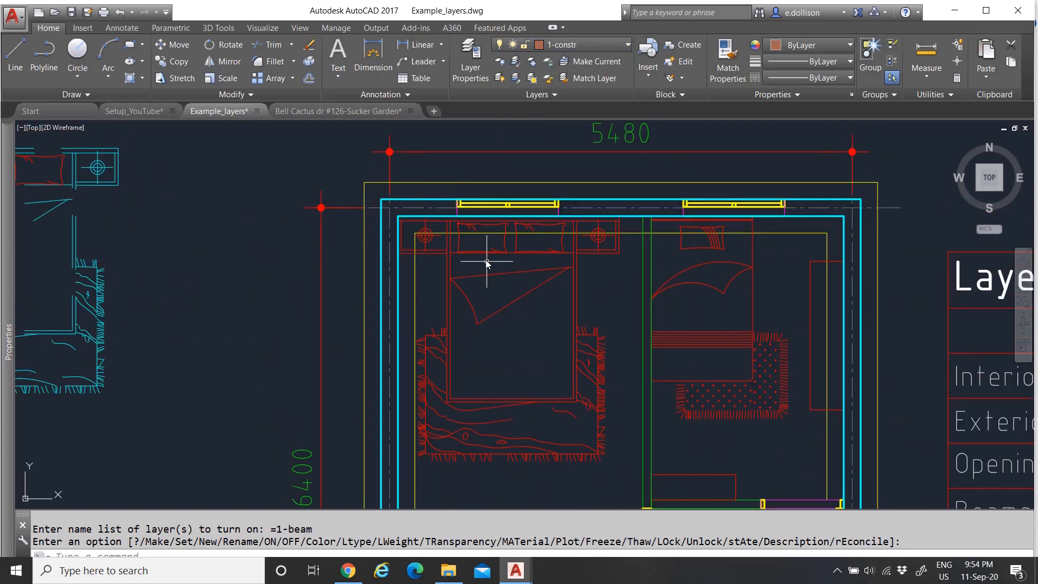
pyautogui.scroll(-5, 486, 261)
pyautogui.scroll(4, 416, 294)
pyautogui.click(415, 298)
pyautogui.click(313, 212)
pyautogui.press('Delete')
pyautogui.scroll(-5, 316, 212)
pyautogui.scroll(3, 451, 305)
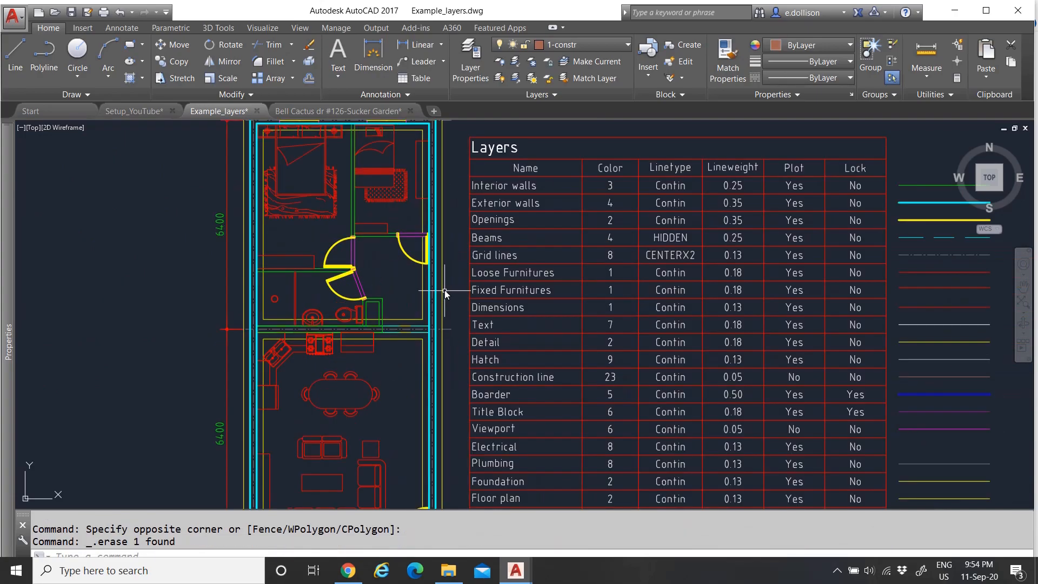
# Switch to the Setup_YouTube drawing, open the Layer Properties Manager, and collapse it to the edge of the drawing area
pyautogui.click(134, 111)
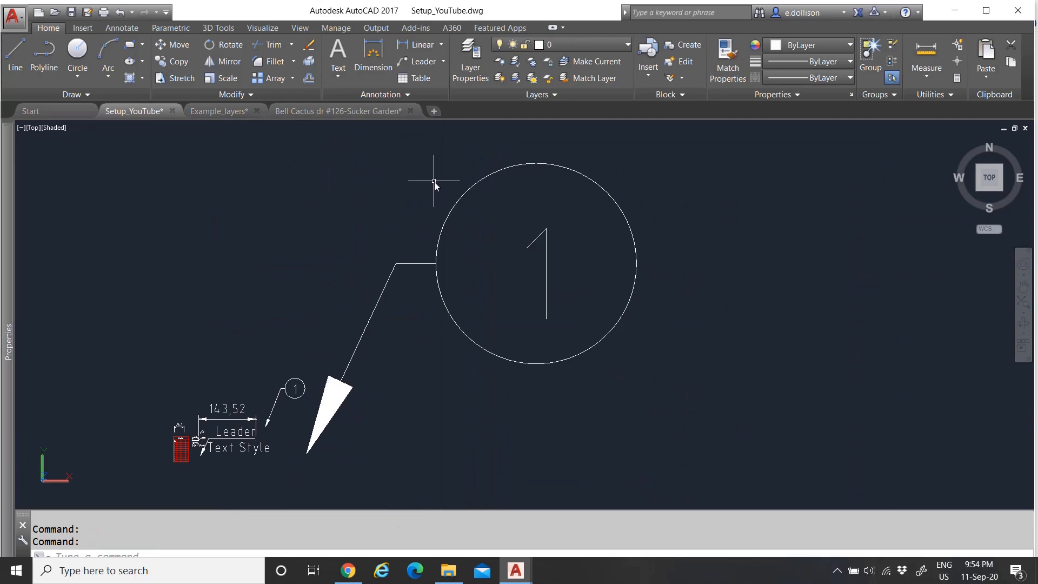
pyautogui.click(475, 57)
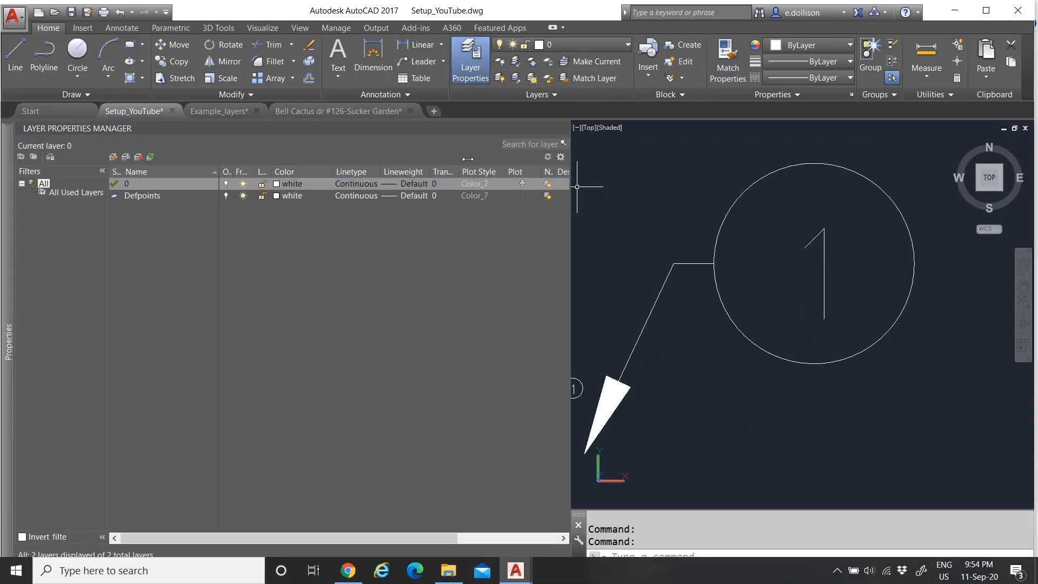
pyautogui.click(553, 127)
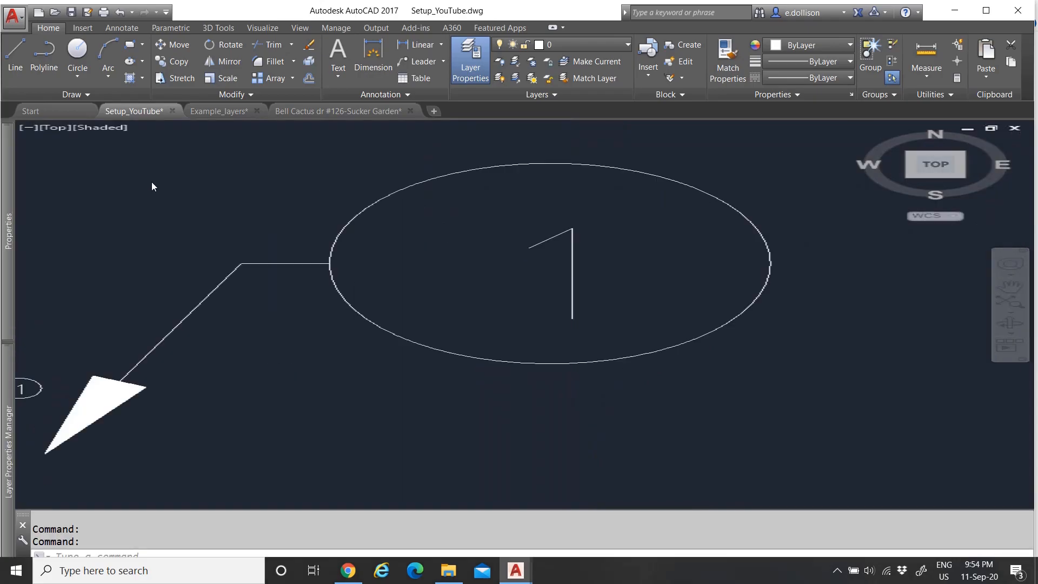
# Undock the Layer Properties Manager as a floating palette and make it narrower
pyautogui.moveTo(11, 227)
pyautogui.moveTo(7, 374)
pyautogui.moveTo(27, 216); pyautogui.dragTo(96, 221)
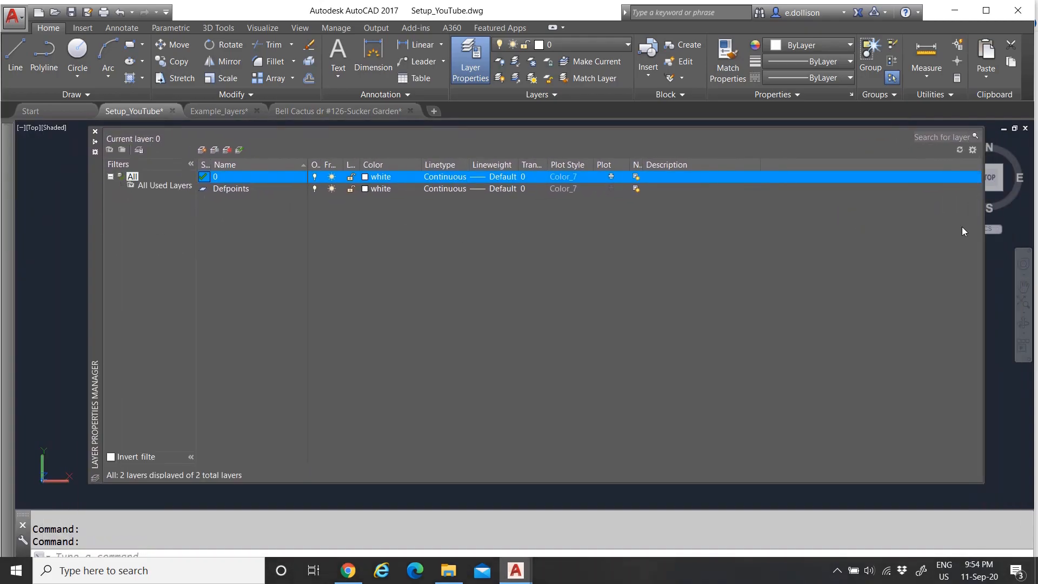
pyautogui.moveTo(970, 226); pyautogui.dragTo(777, 222)
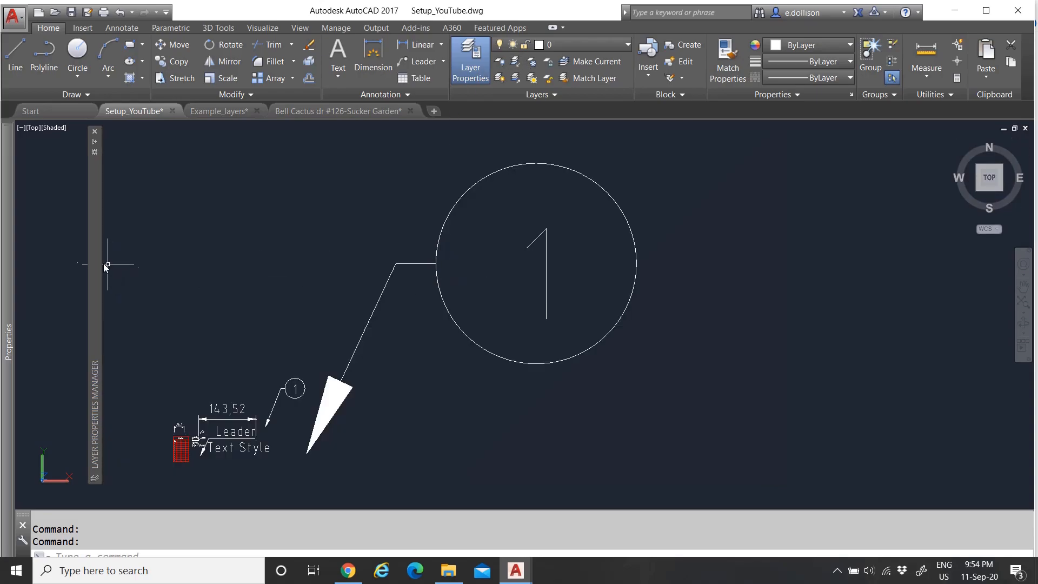
pyautogui.moveTo(97, 259)
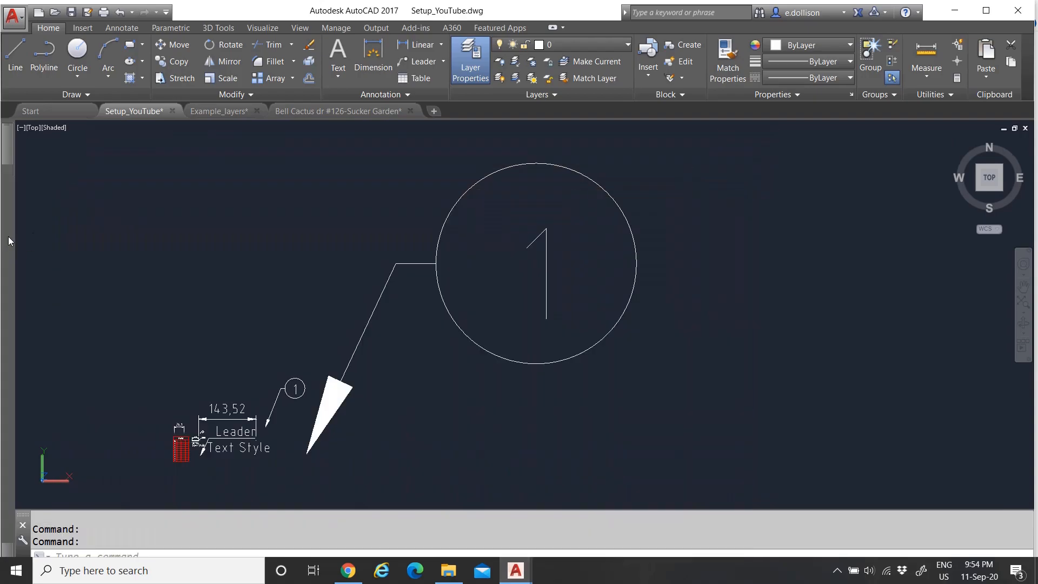
# Create a new layer named "- Loose Furnitures" in the Setup_YouTube drawing
pyautogui.moveTo(8, 240)
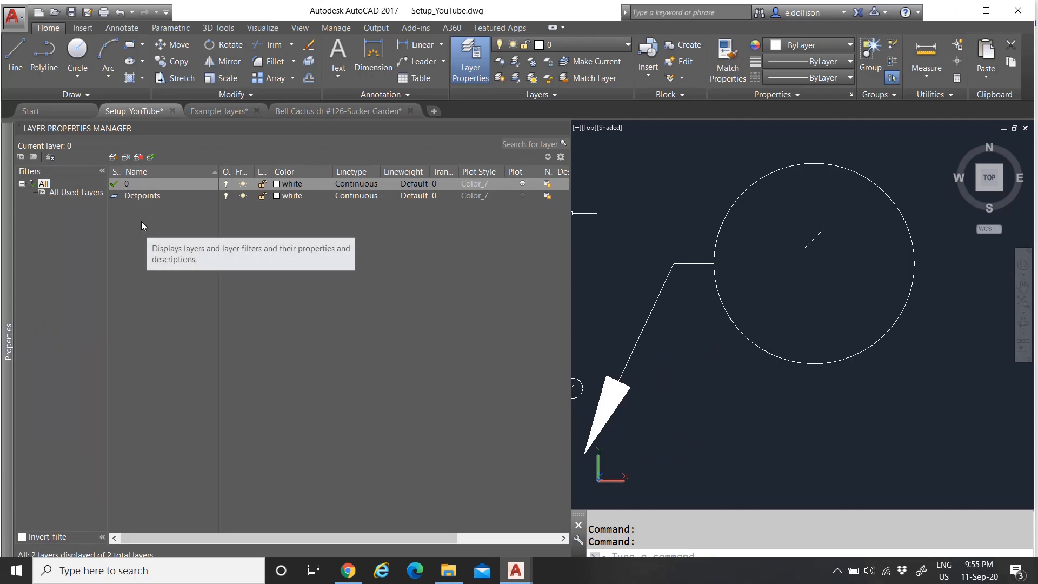
pyautogui.click(113, 157)
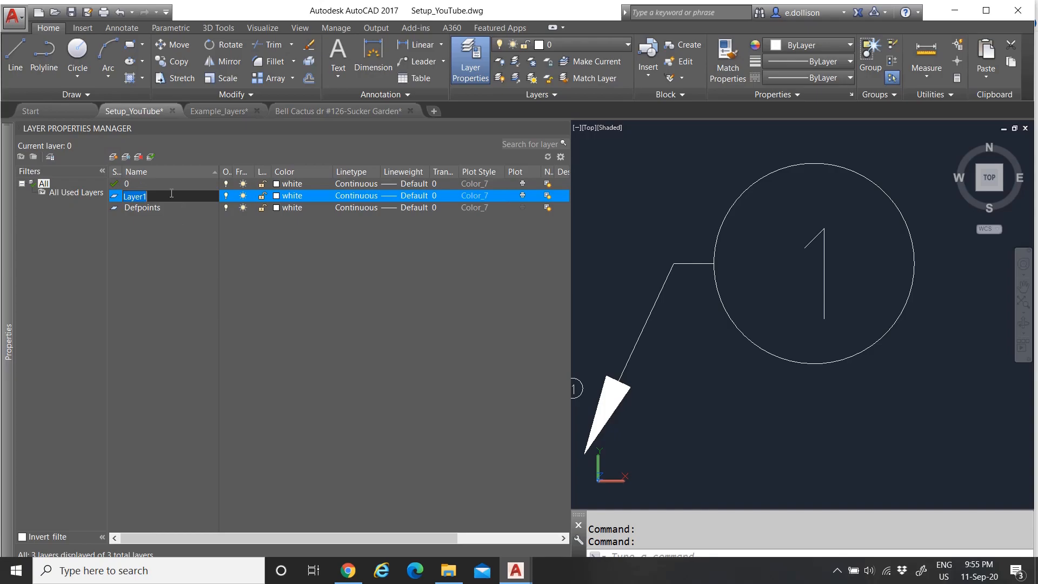
pyautogui.press('BackSpace')
pyautogui.press('Return')
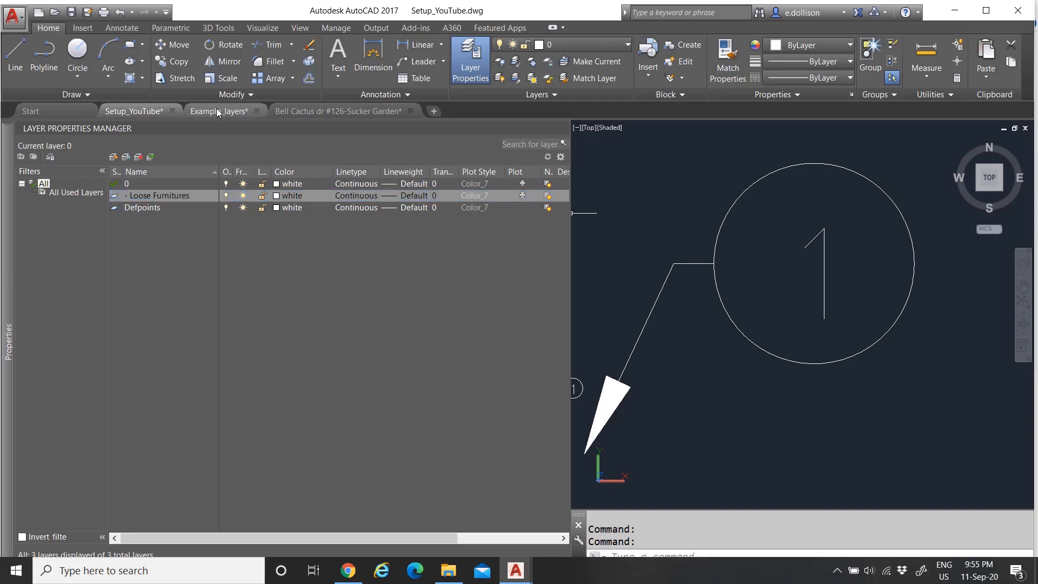
# In the Example_layers drawing, copy the Layers table to the clipboard with a base point at the lower-left corner of its Roof row
pyautogui.click(218, 112)
pyautogui.scroll(-5, 649, 236)
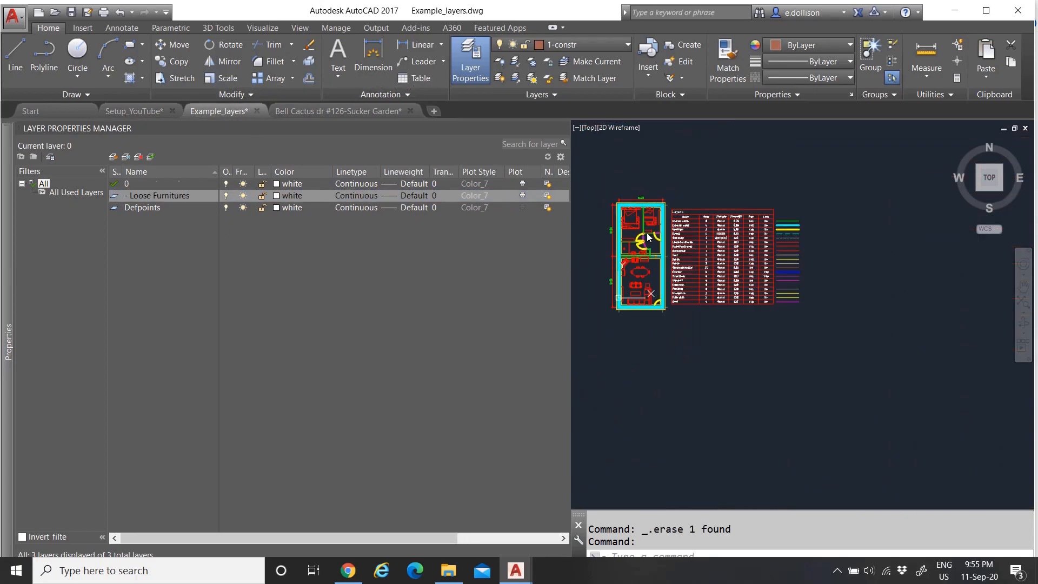
pyautogui.scroll(2, 742, 215)
pyautogui.click(738, 167)
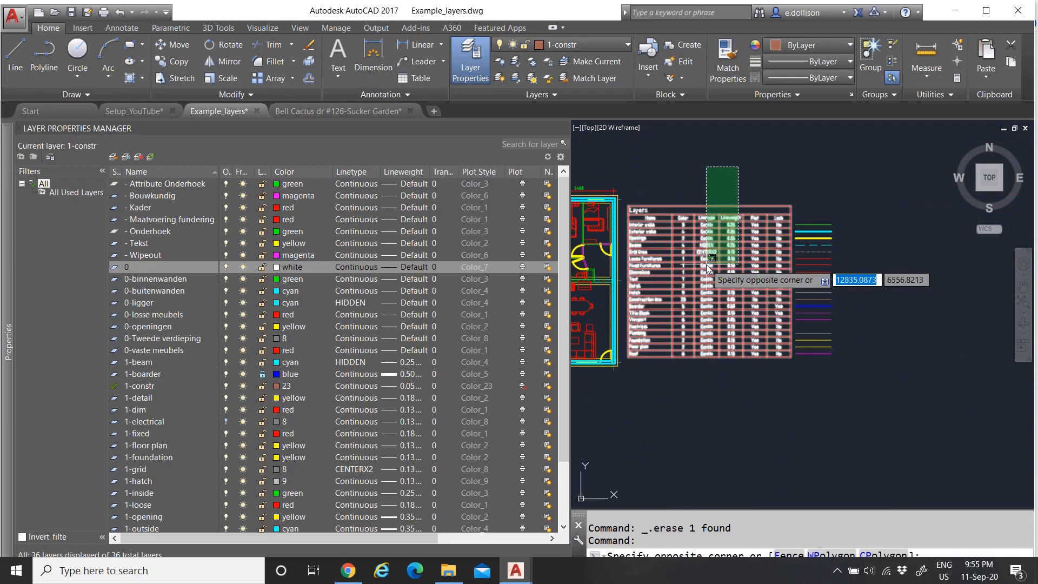
pyautogui.click(709, 267)
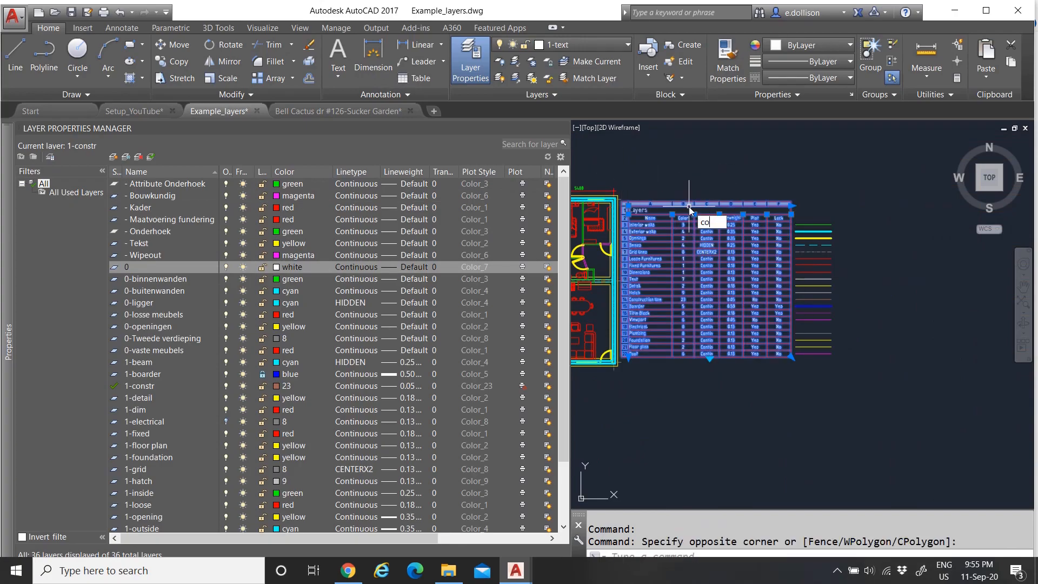
pyautogui.write('CO')
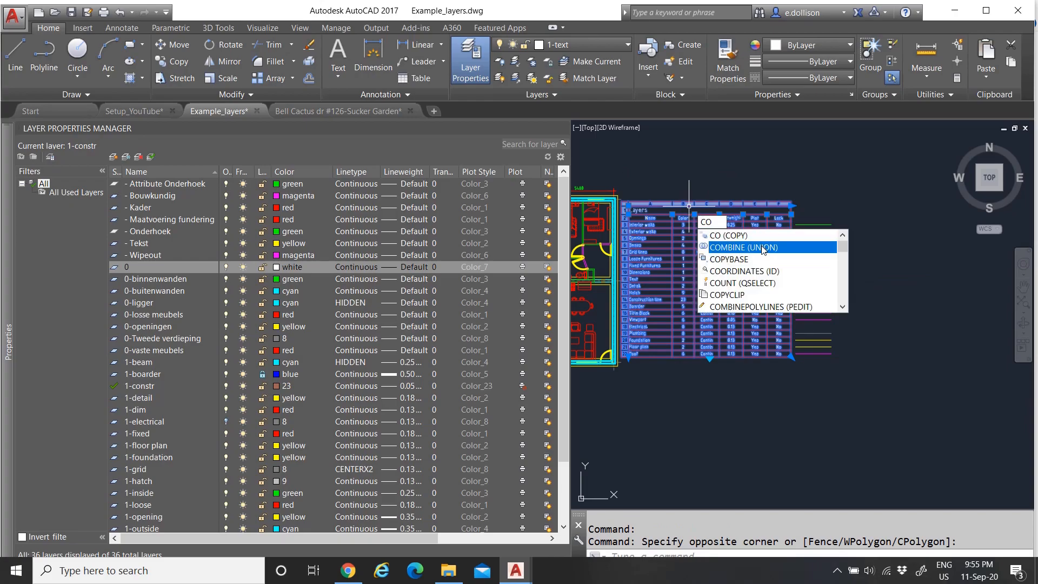
pyautogui.write('PY')
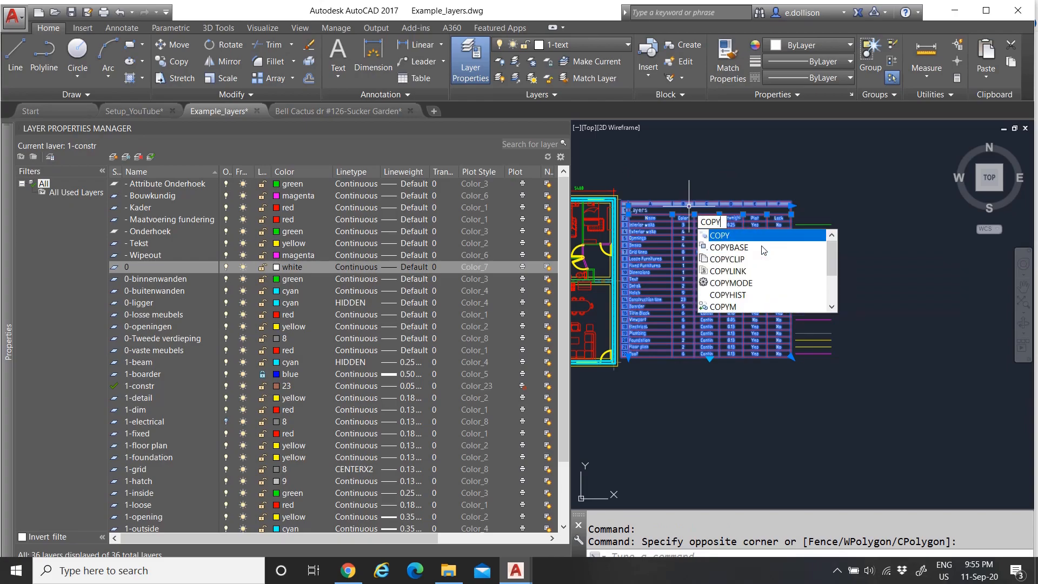
pyautogui.click(763, 250)
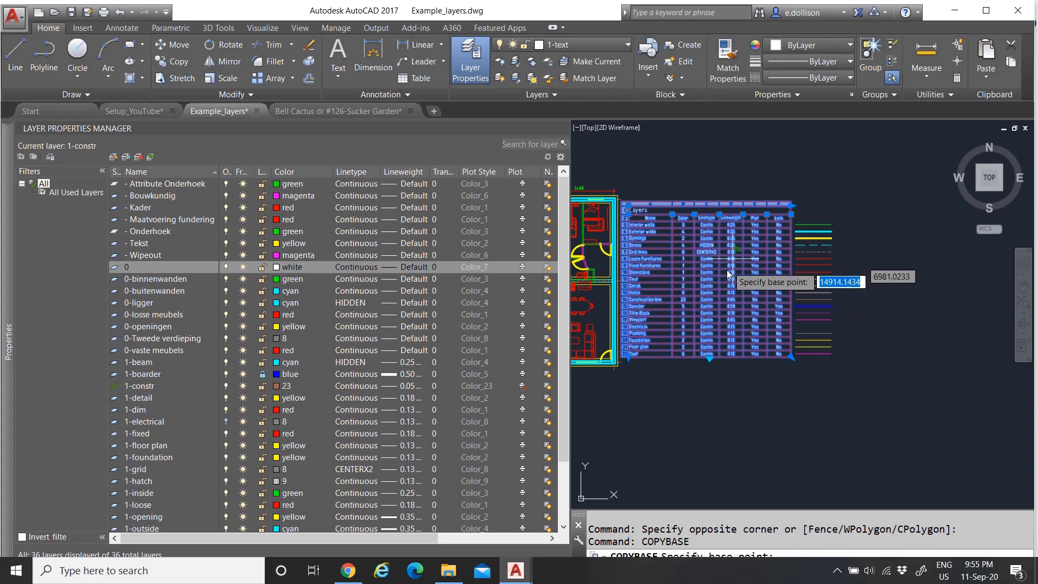
pyautogui.scroll(6, 679, 333)
pyautogui.scroll(2, 679, 333)
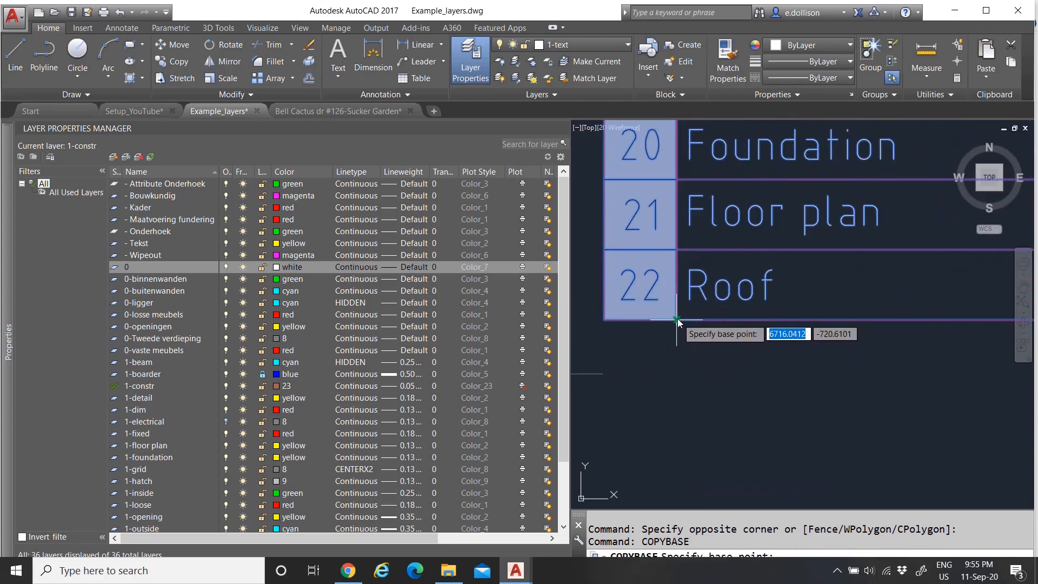
pyautogui.click(705, 343)
pyautogui.press('Escape')
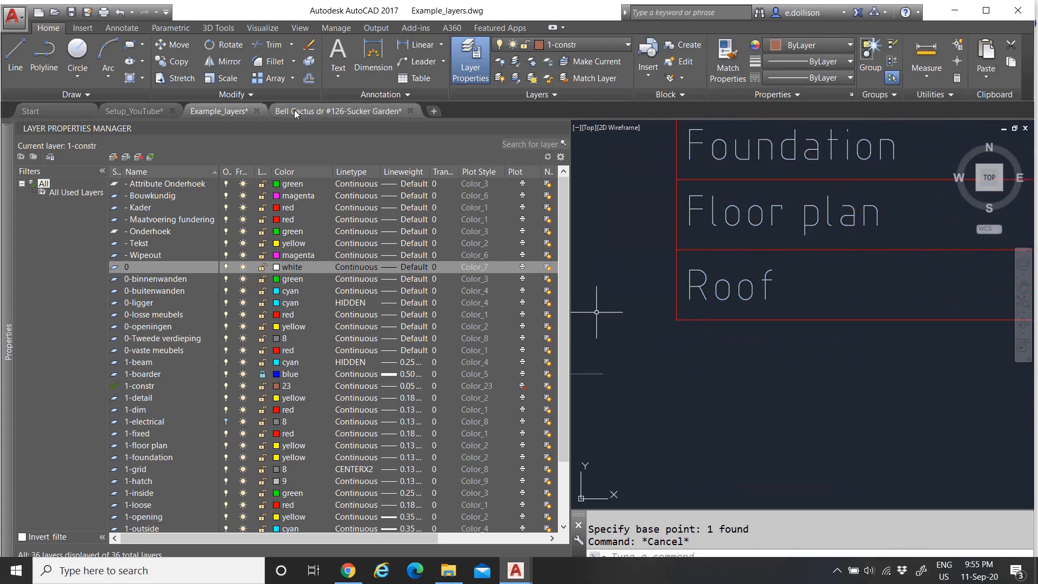
# Paste the copied Layers table into the Setup_YouTube drawing near the origin, just above the existing leader samples
pyautogui.click(147, 113)
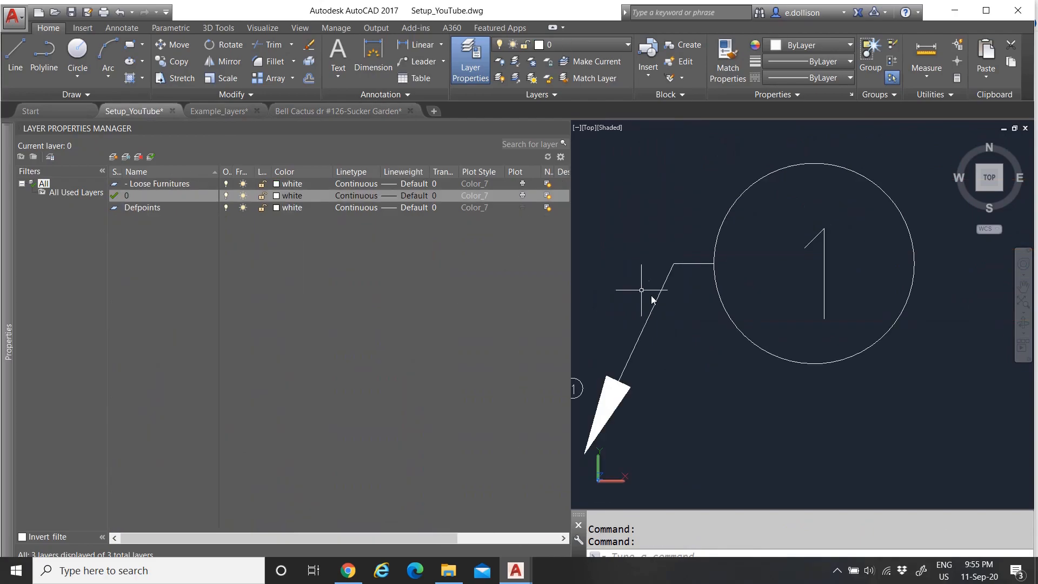
pyautogui.scroll(-9, 663, 304)
pyautogui.scroll(3, 664, 304)
pyautogui.hotkey('ctrl', 'v')
pyautogui.scroll(-8, 644, 284)
pyautogui.scroll(2, 644, 278)
pyautogui.scroll(5, 642, 277)
pyautogui.scroll(-6, 737, 303)
pyautogui.scroll(2, 753, 378)
pyautogui.click(753, 371)
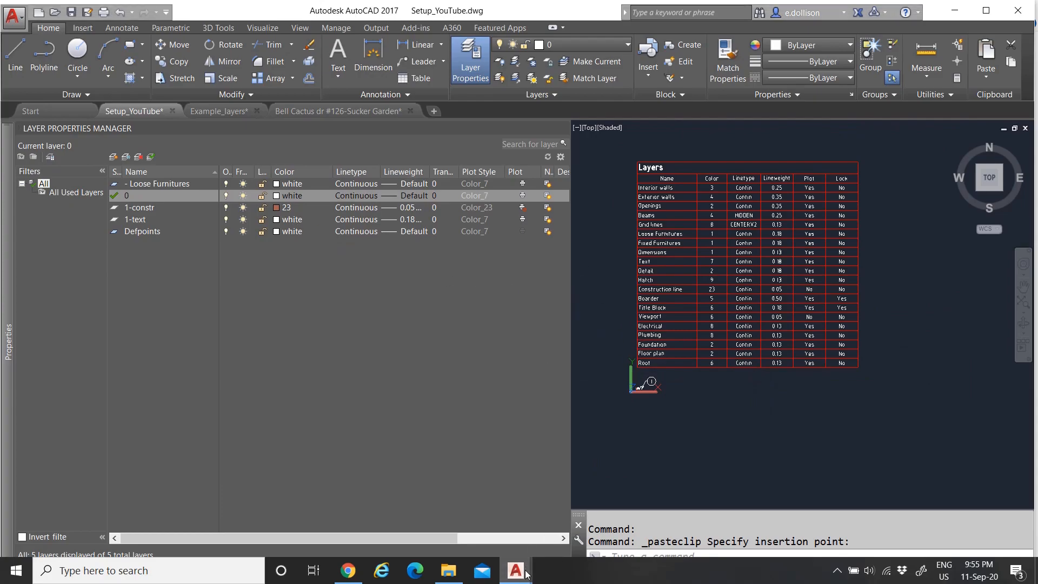
pyautogui.moveTo(527, 574)
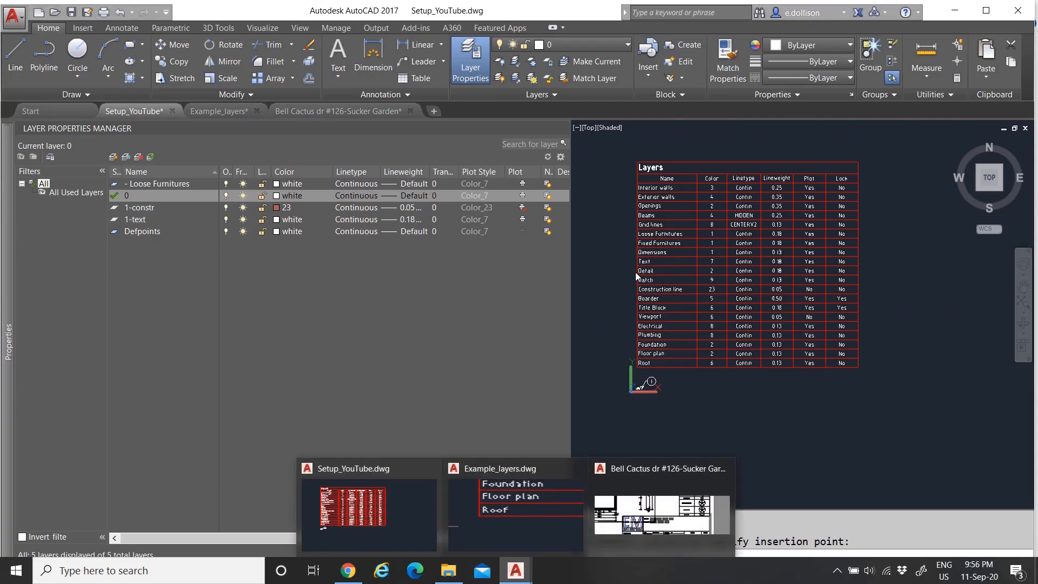
pyautogui.scroll(-2, 633, 256)
pyautogui.scroll(3, 649, 227)
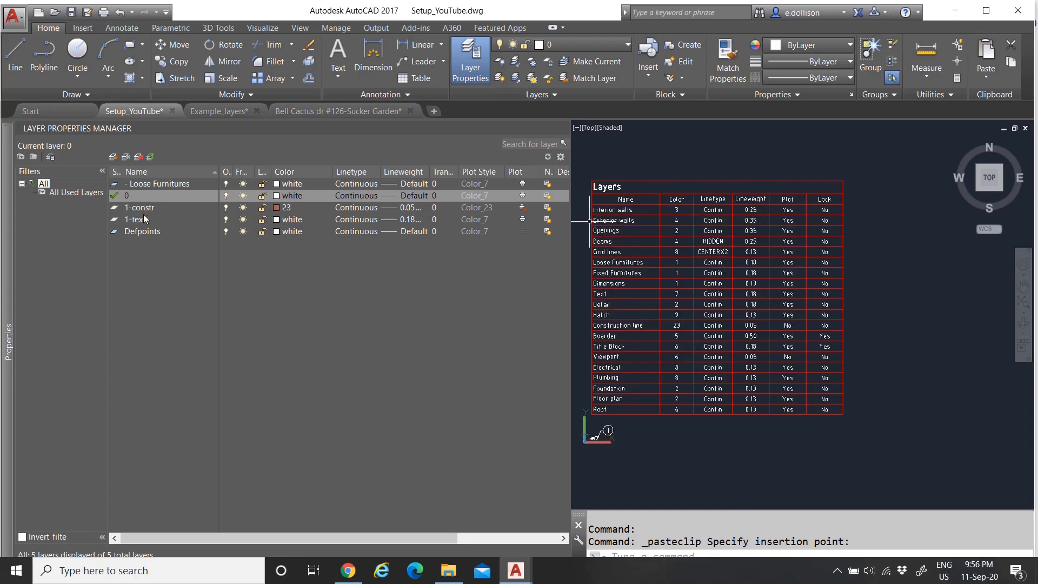
# Set the color of the "- Loose Furnitures" layer to red
pyautogui.click(139, 185)
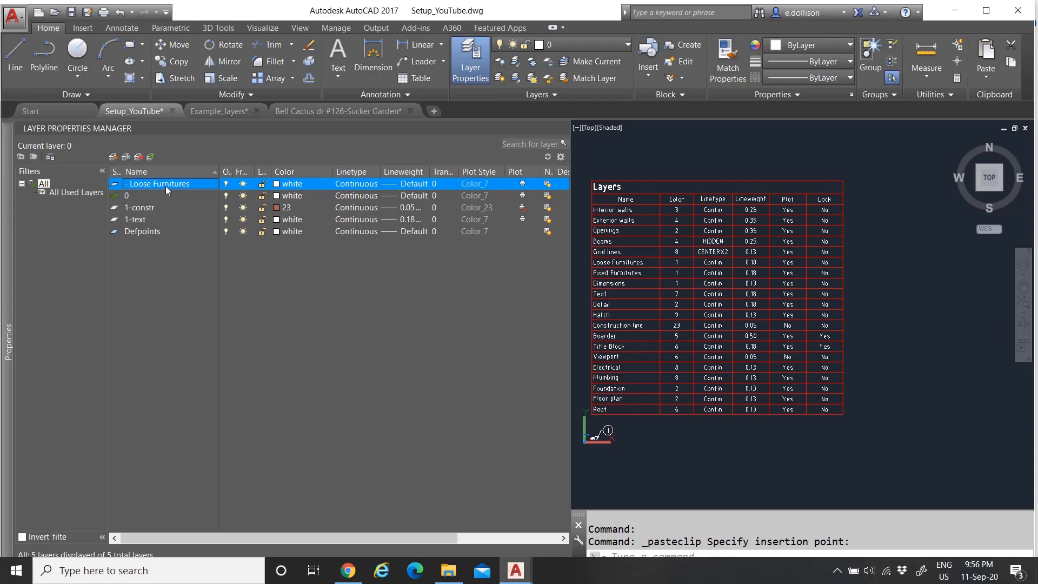
pyautogui.scroll(2, 648, 214)
pyautogui.scroll(-4, 647, 216)
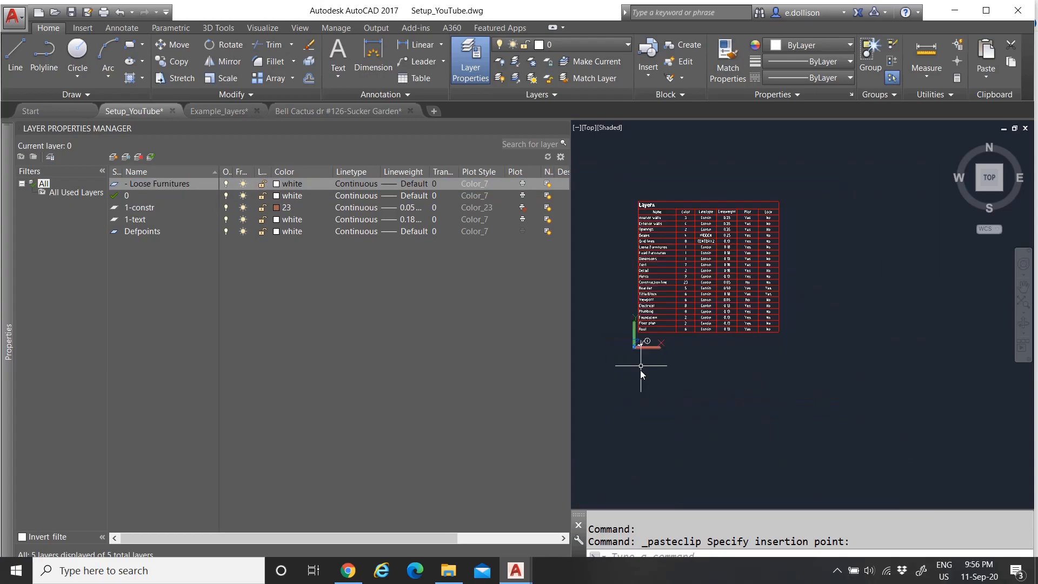
pyautogui.scroll(5, 663, 239)
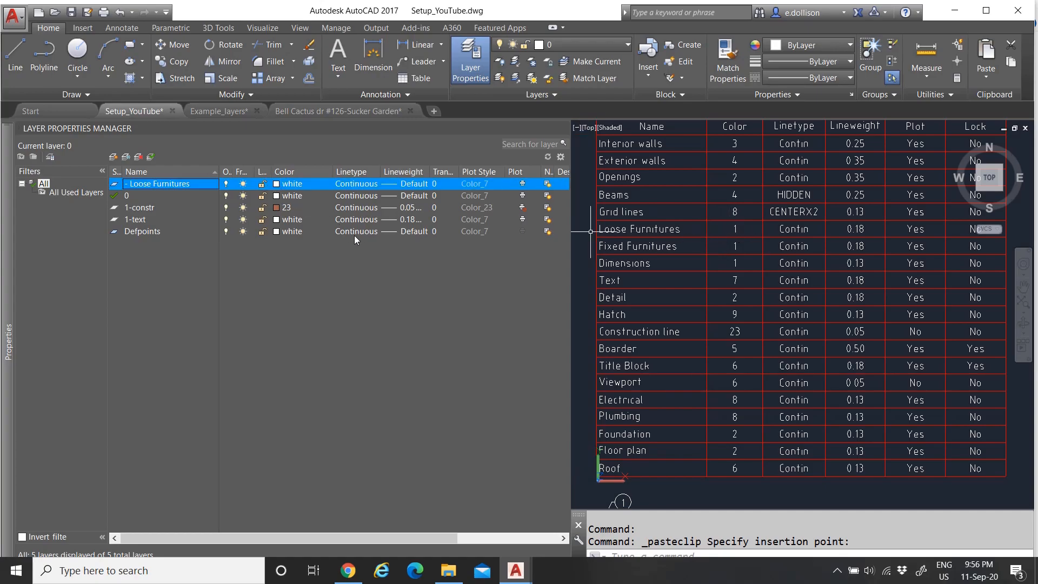
pyautogui.click(292, 183)
pyautogui.click(183, 299)
pyautogui.click(279, 376)
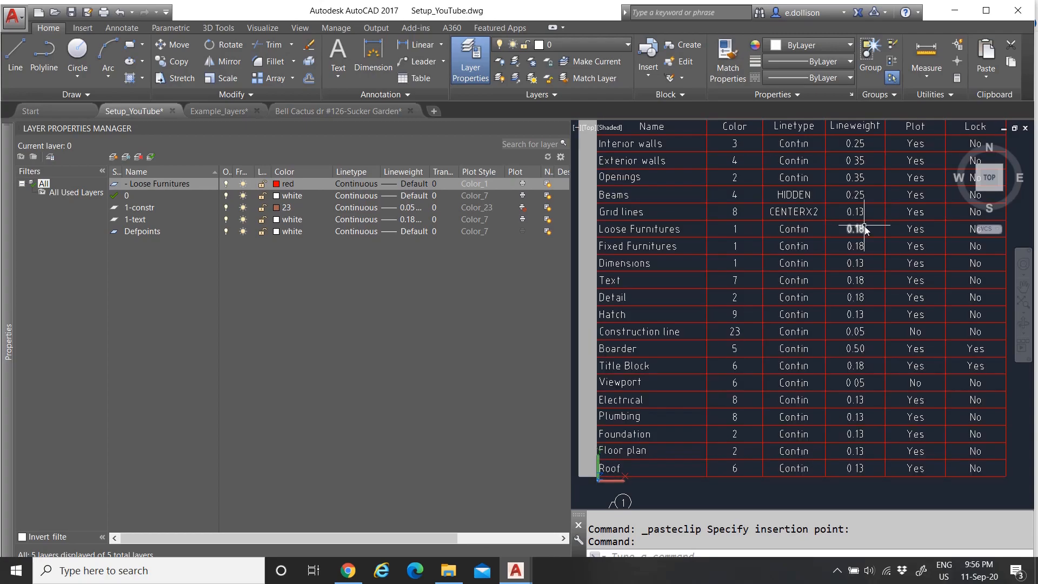
# Set the lineweight of the "- Loose Furnitures" layer to 0.18 mm
pyautogui.click(413, 183)
pyautogui.click(414, 184)
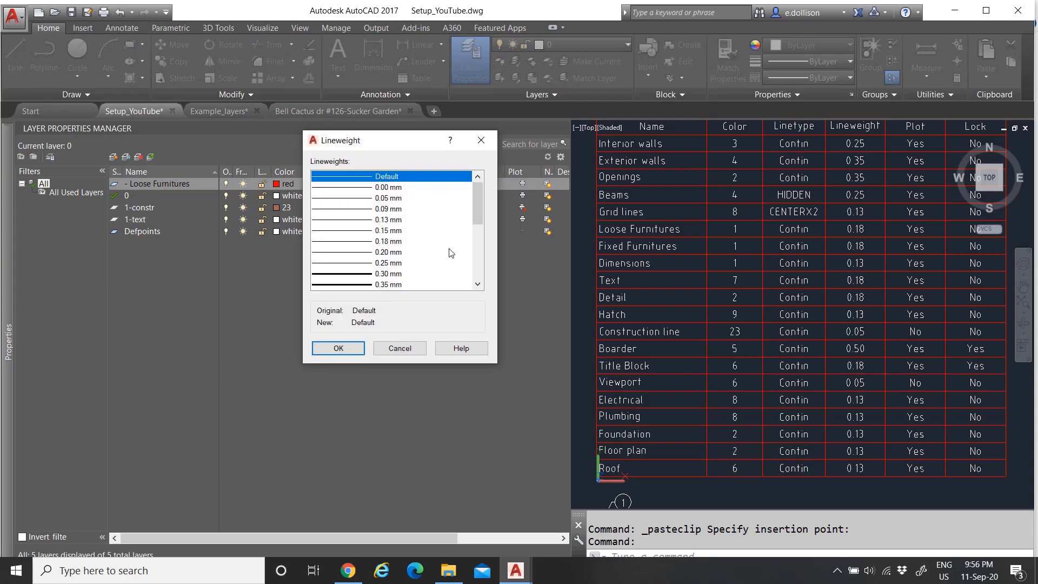
pyautogui.click(376, 242)
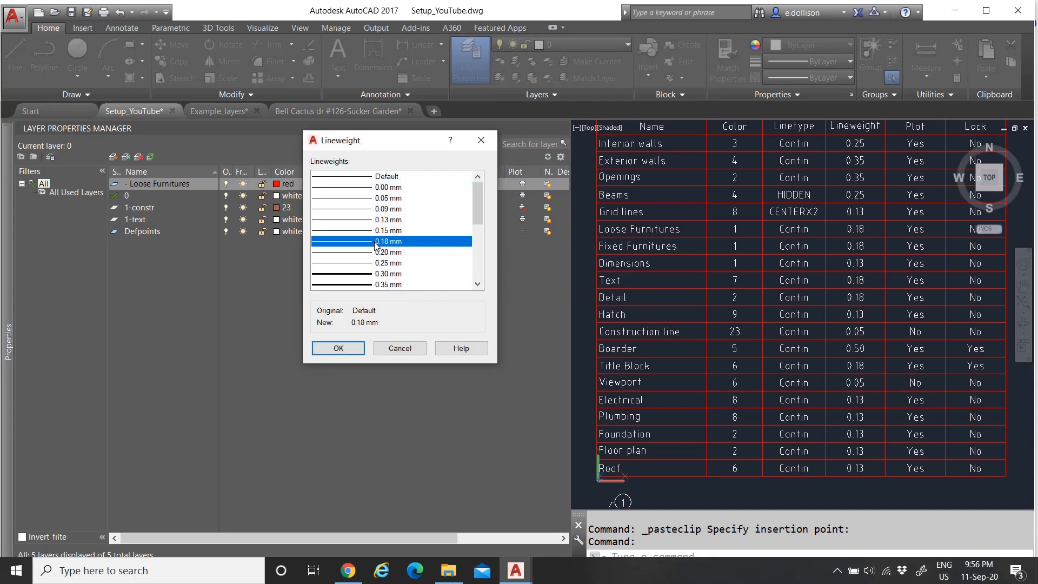
pyautogui.click(339, 349)
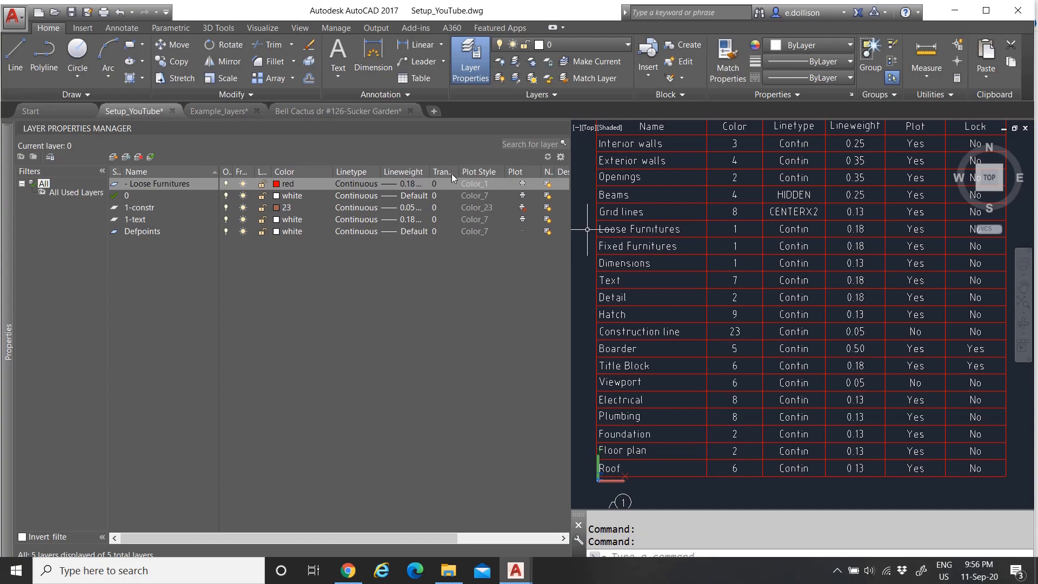
# Adjust the width of the Layer Properties Manager so its Plot column and the whole Layers table fit side by side
pyautogui.click(485, 184)
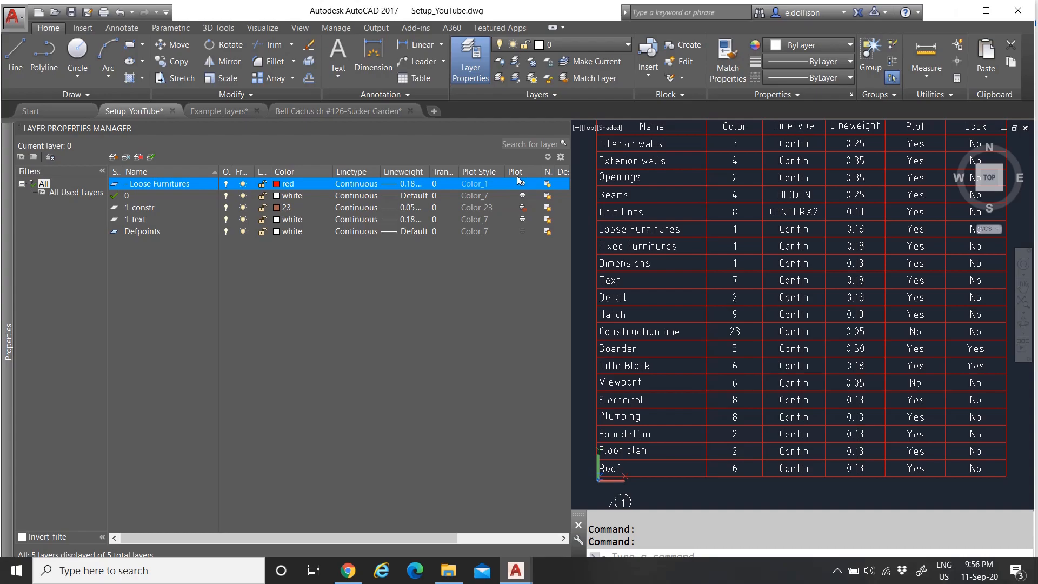
pyautogui.scroll(3, 764, 274)
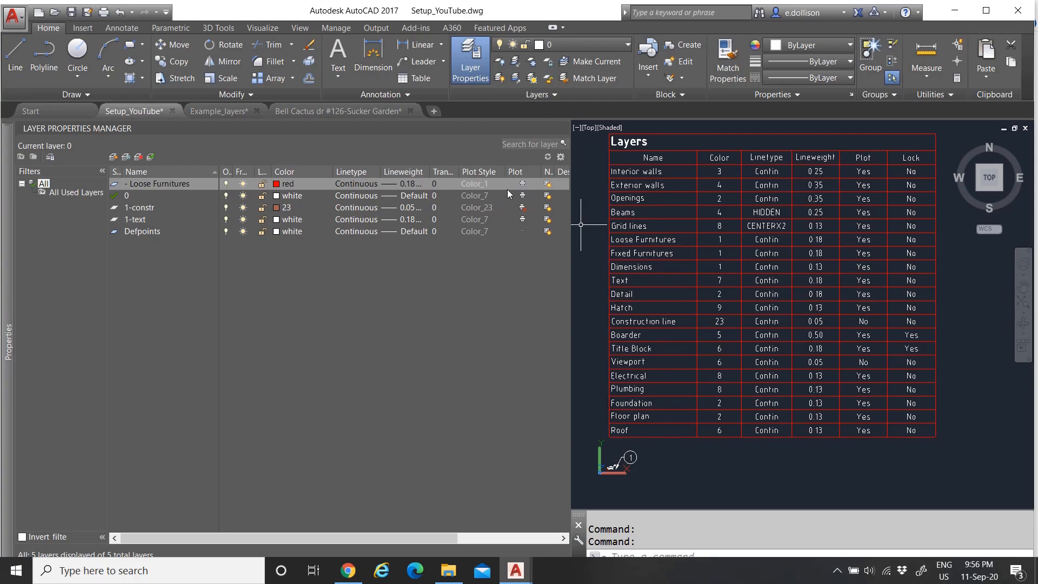
pyautogui.moveTo(609, 171); pyautogui.dragTo(621, 171)
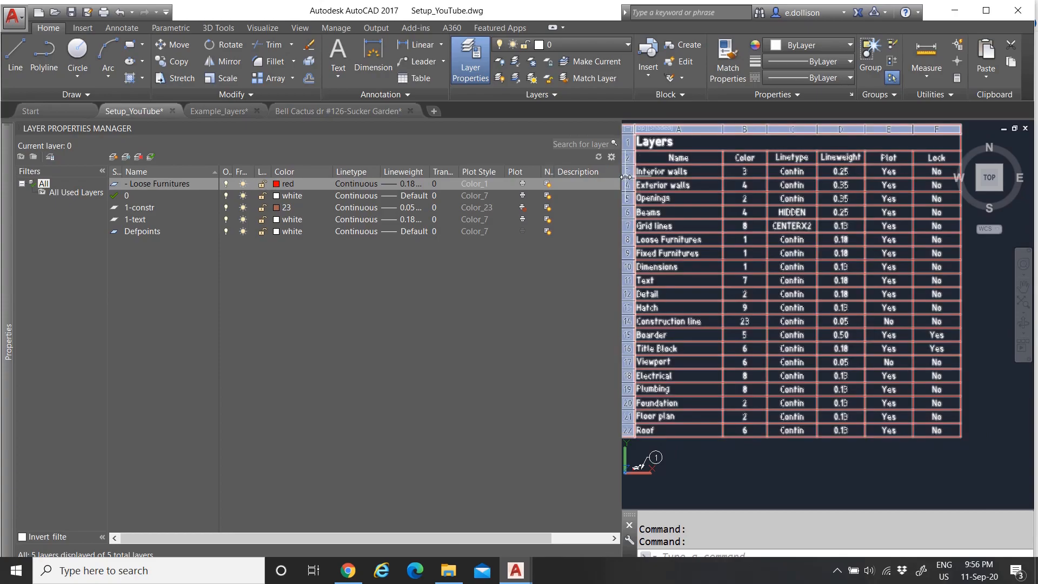
pyautogui.moveTo(618, 171); pyautogui.dragTo(560, 171)
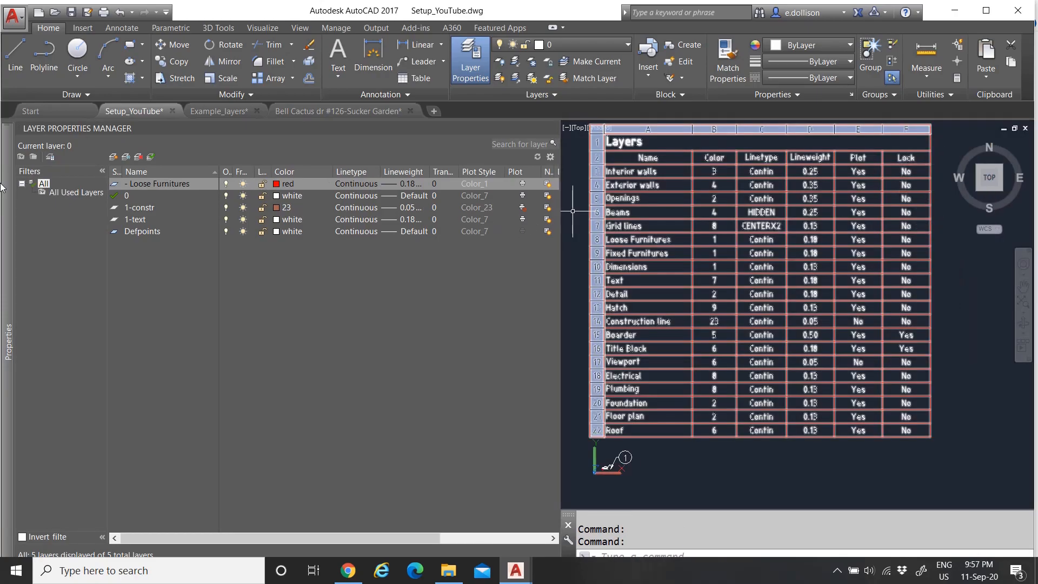
# Examine the 1-constr and 1-text layers in the layer list and check which layer the pasted Layers table uses
pyautogui.click(158, 208)
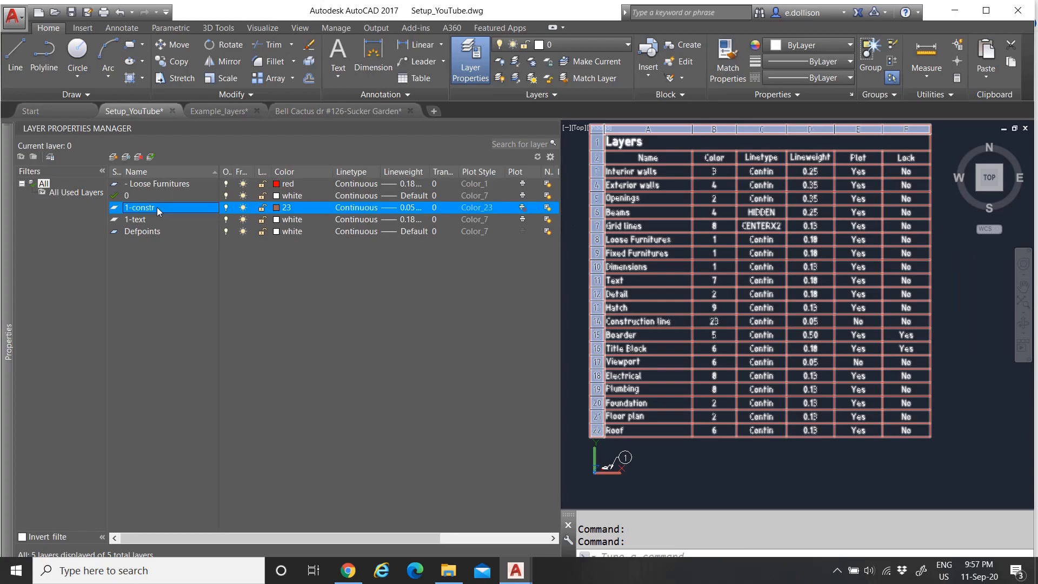
pyautogui.click(163, 221)
pyautogui.click(157, 207)
pyautogui.click(160, 220)
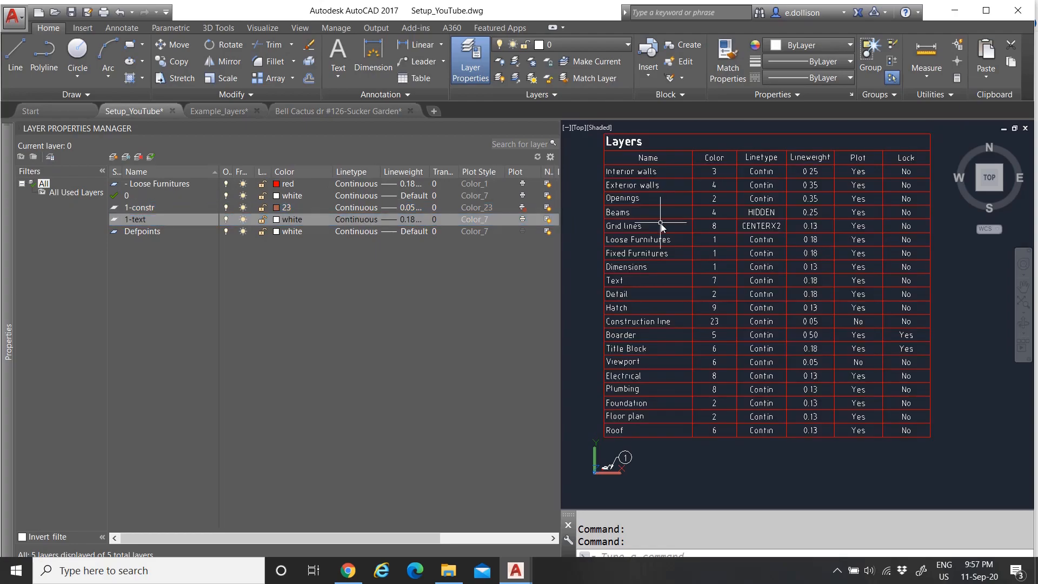
pyautogui.scroll(-3, 703, 216)
pyautogui.click(701, 229)
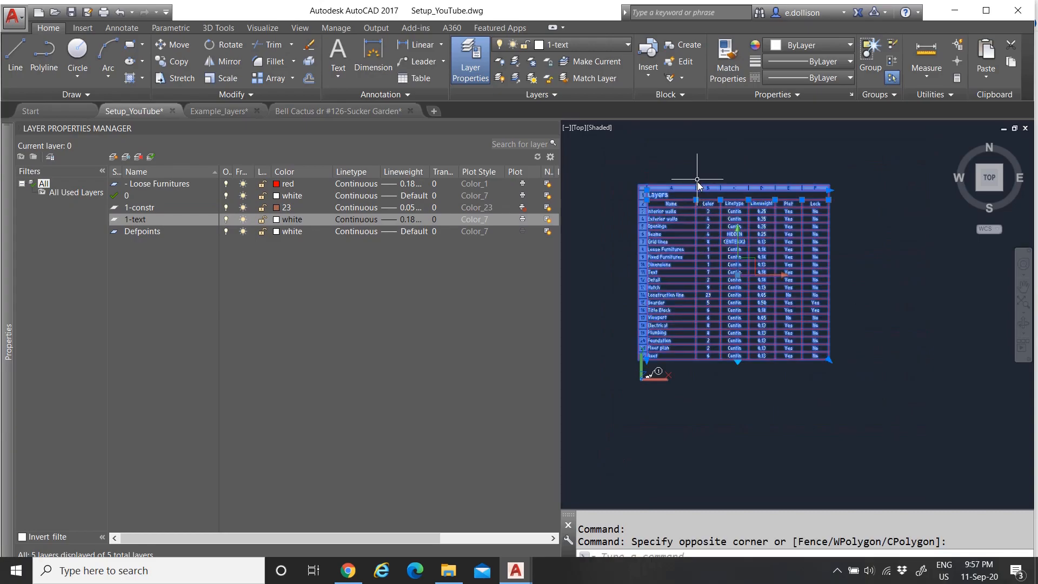
pyautogui.press('Escape')
pyautogui.scroll(2, 712, 211)
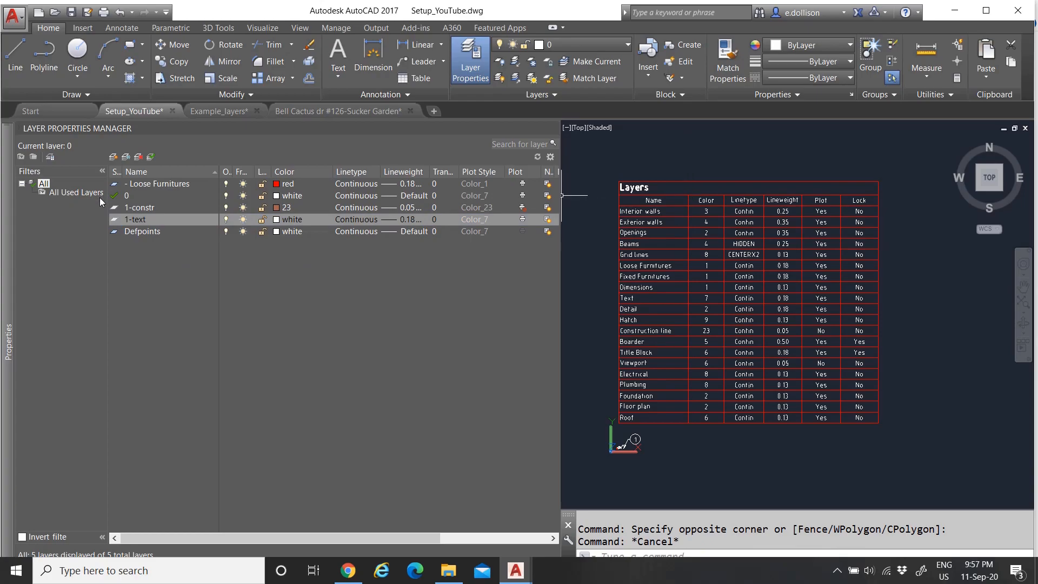
# Create a new layer named "- Interior walls" based on the "- Loose Furnitures" layer
pyautogui.click(143, 184)
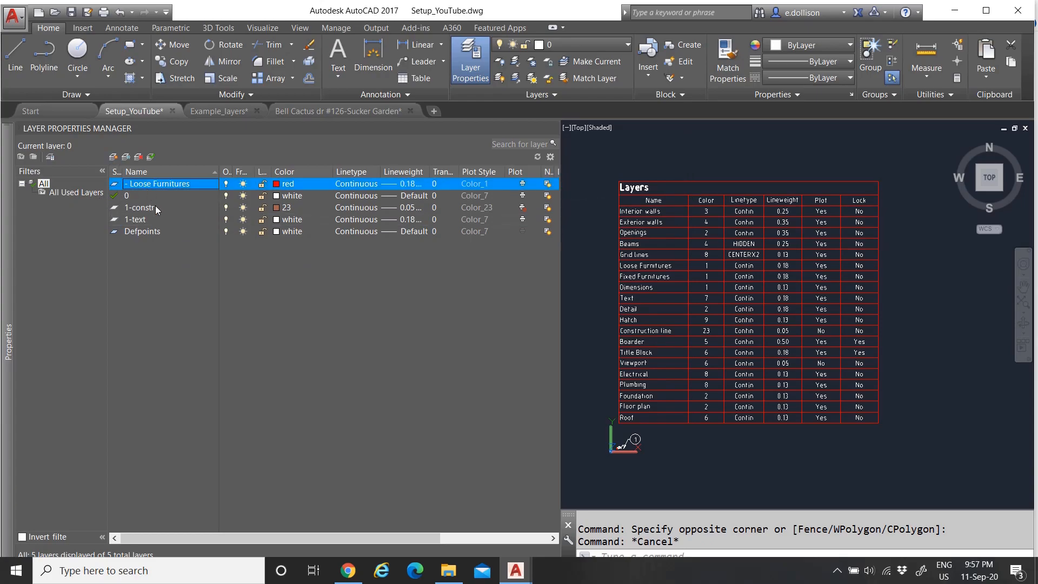
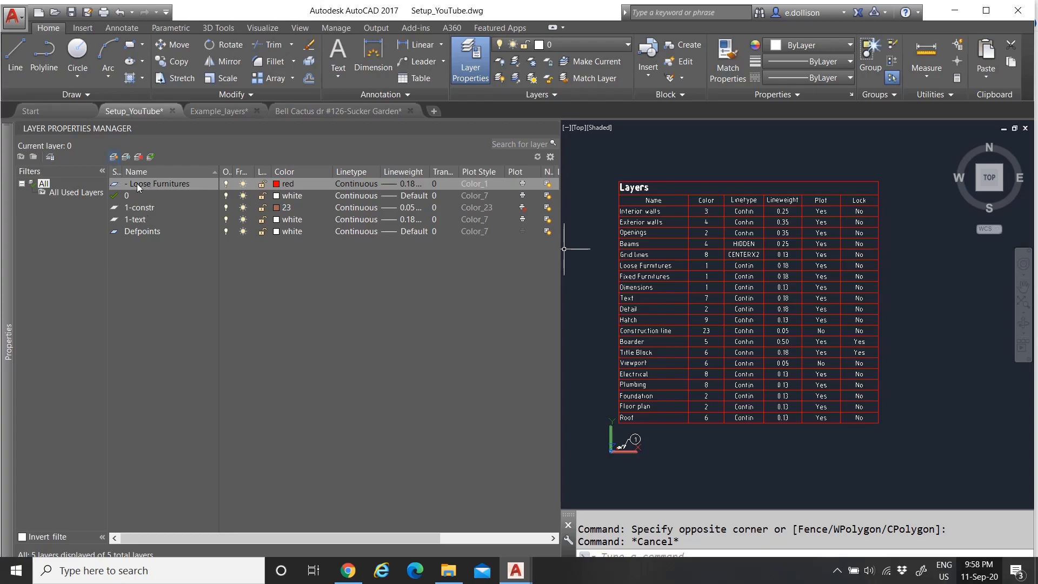
pyautogui.hotkey('alt', 'n')
pyautogui.write('- Inter')
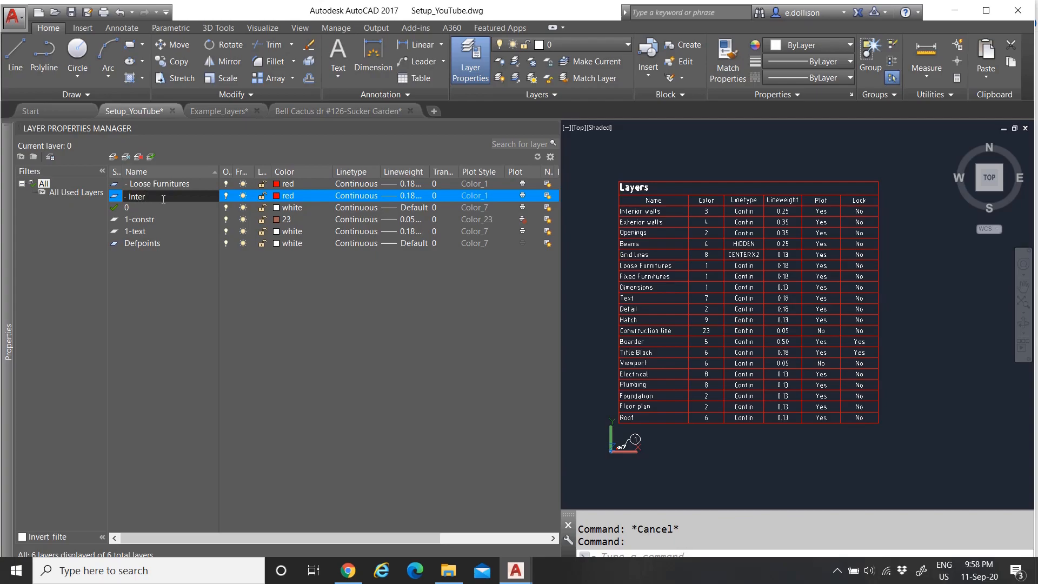
pyautogui.write('ior walls')
# Set the color of the "- Interior walls" layer to green
pyautogui.click(277, 195)
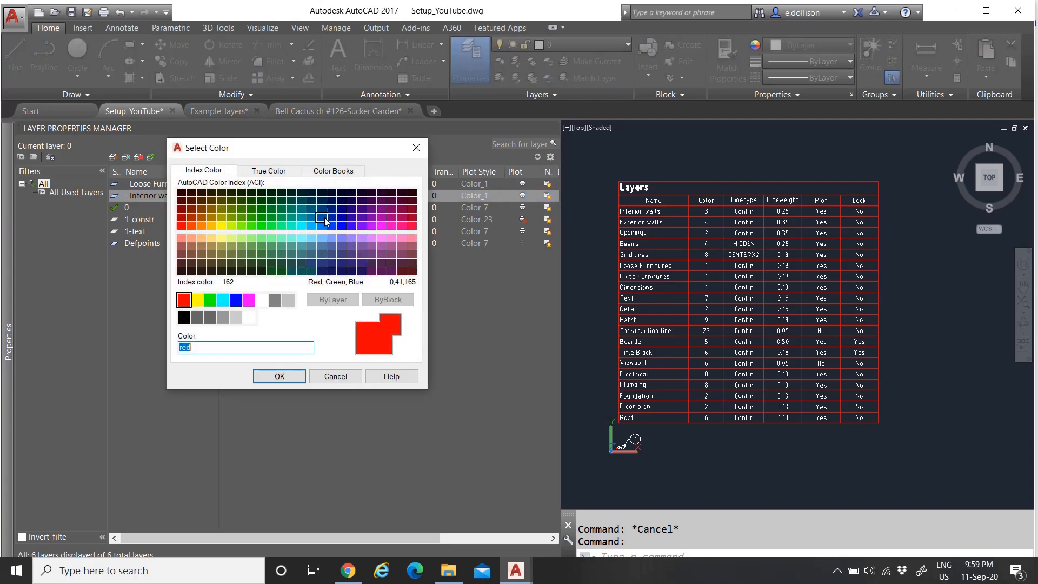
pyautogui.click(210, 299)
pyautogui.click(279, 377)
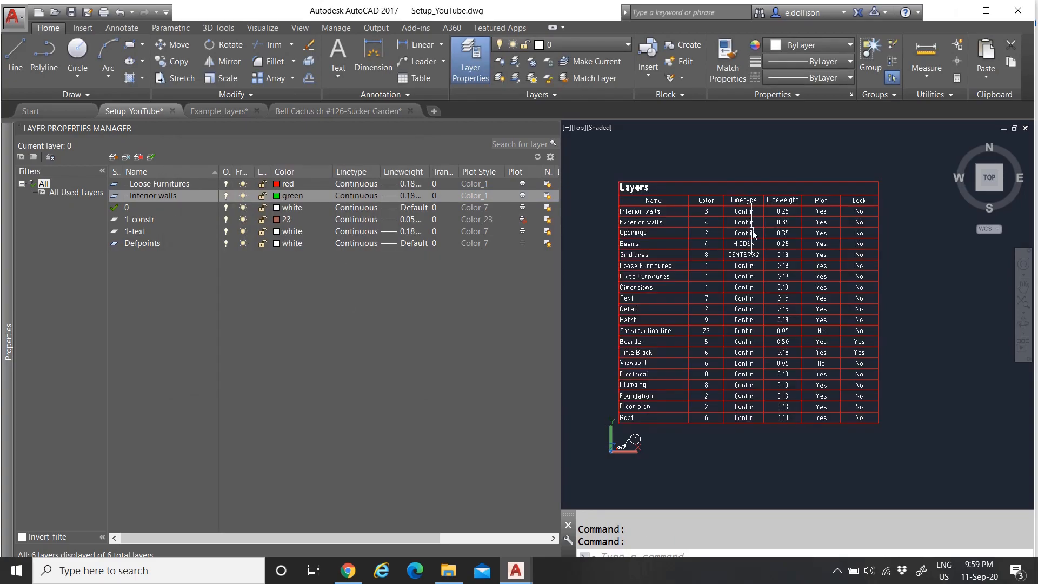
# Set the lineweight of the "- Interior walls" layer to 0.25 mm
pyautogui.click(411, 197)
pyautogui.click(411, 196)
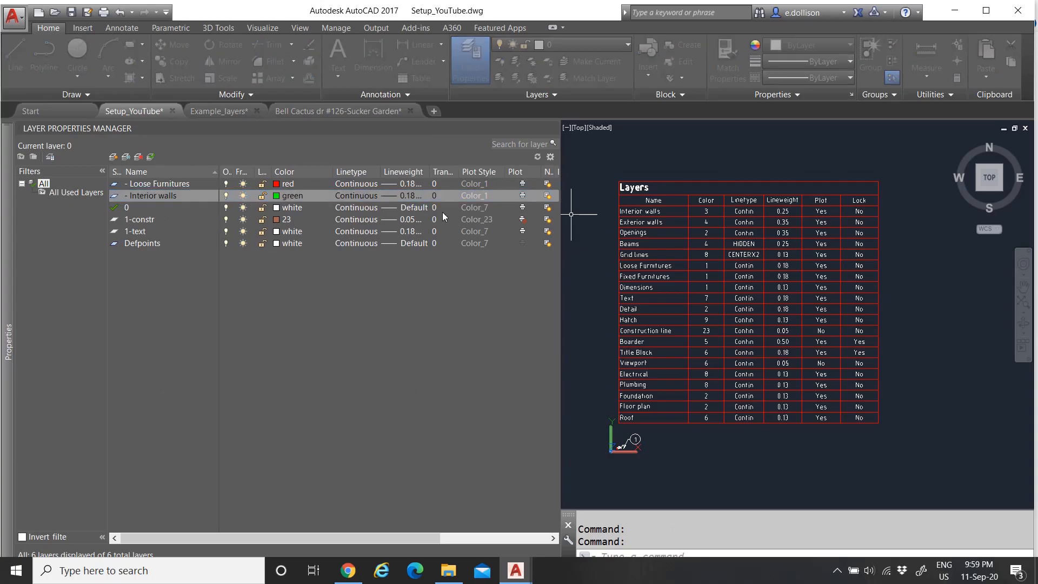
pyautogui.click(380, 263)
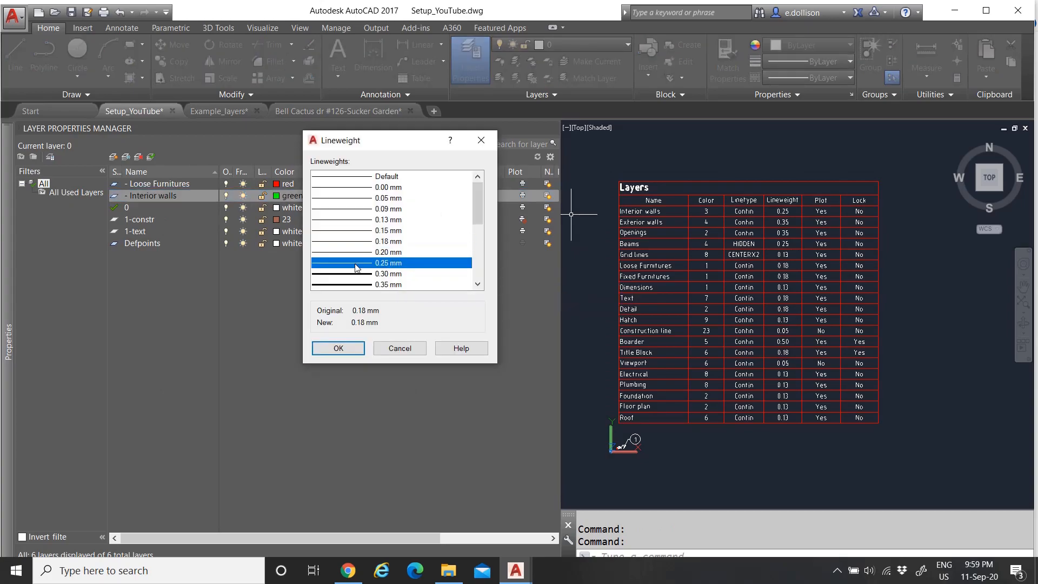
pyautogui.click(346, 347)
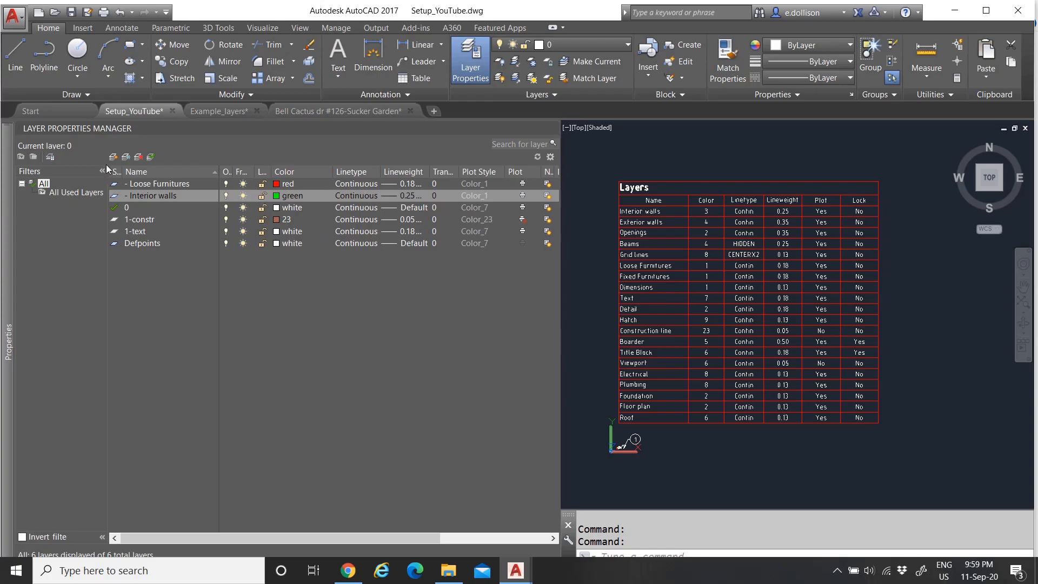
# Create a new layer named "- Exterior walls" based on the "- Interior walls" layer and set its color to cyan
pyautogui.hotkey('alt', 'n')
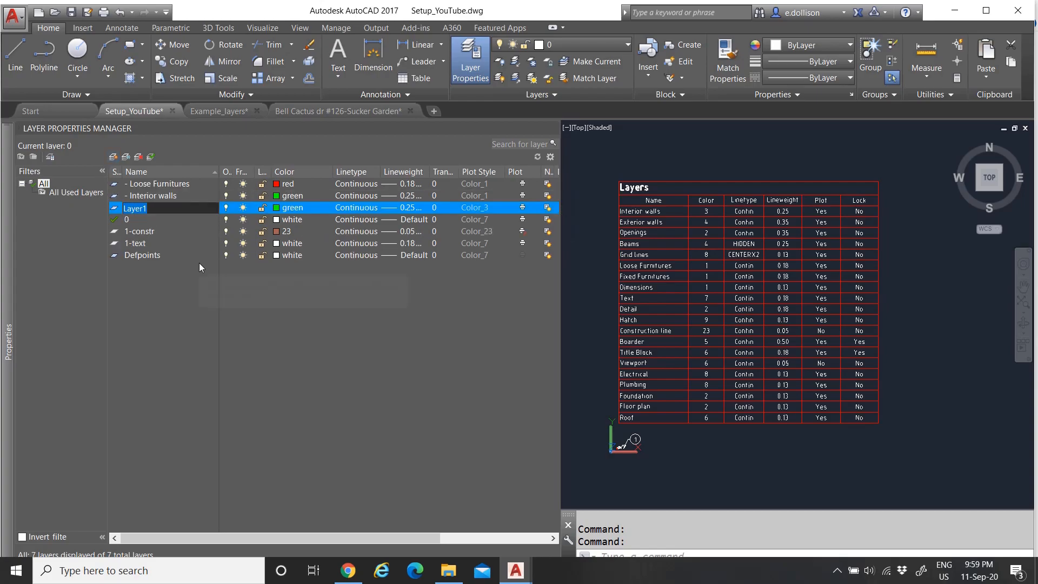
pyautogui.write('- Exterior')
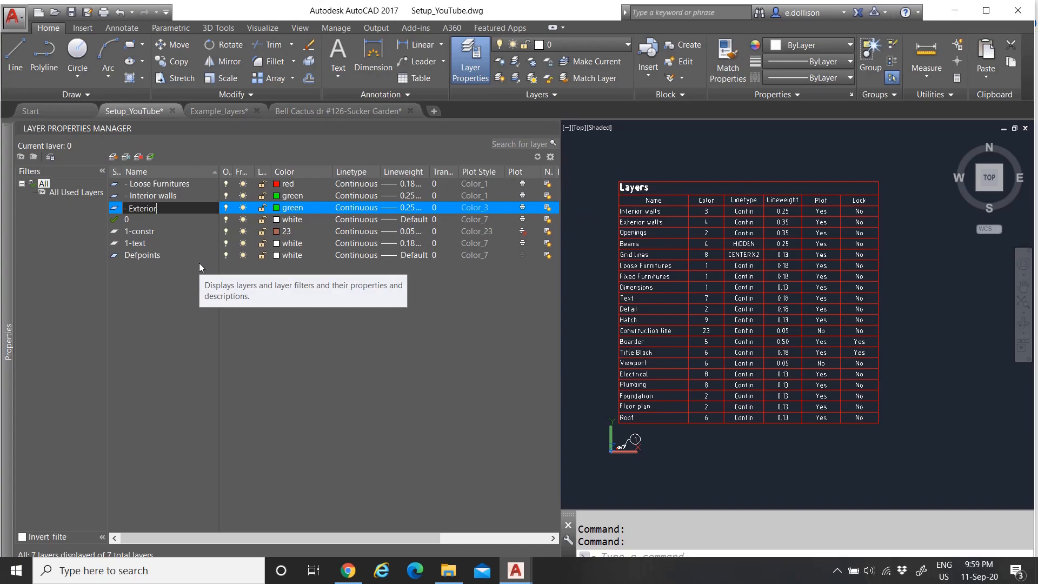
pyautogui.write(' walls')
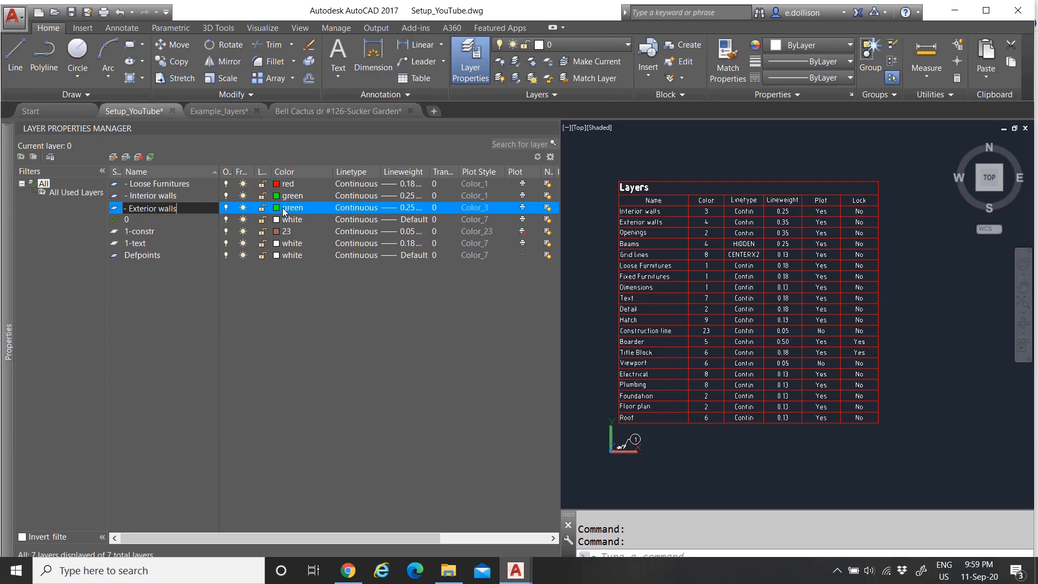
pyautogui.click(279, 208)
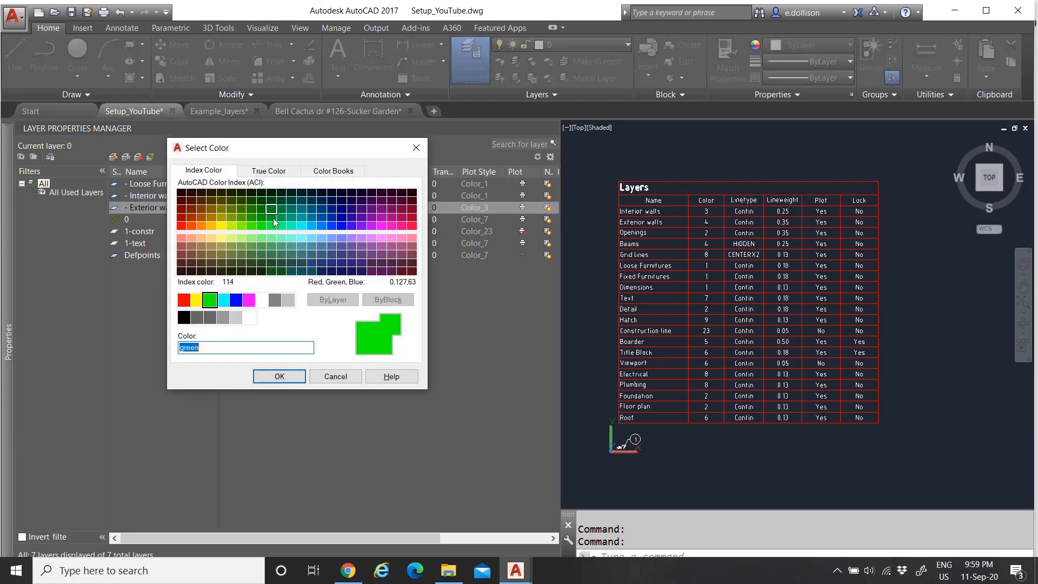
pyautogui.click(223, 304)
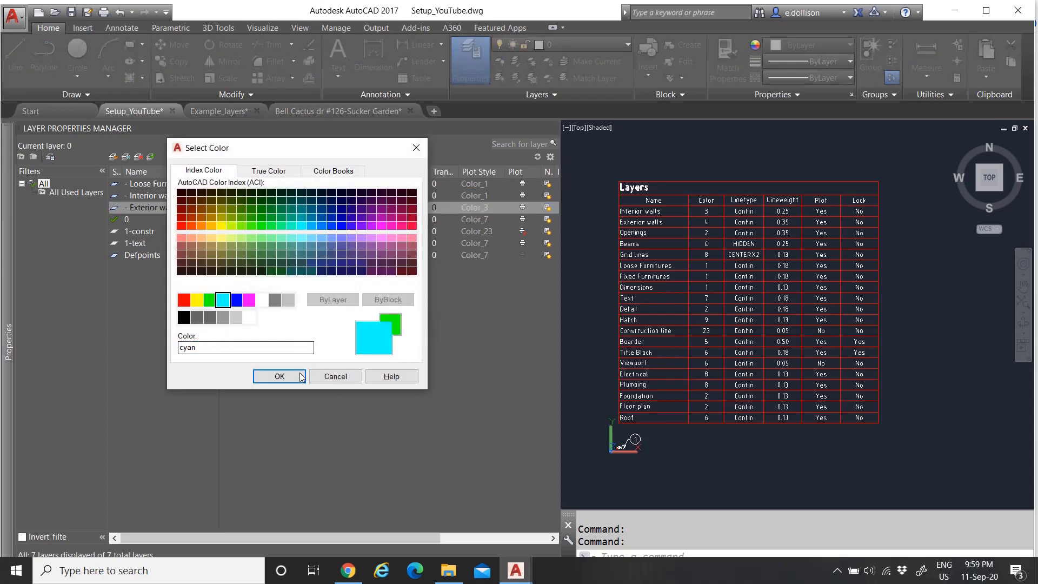
pyautogui.click(280, 377)
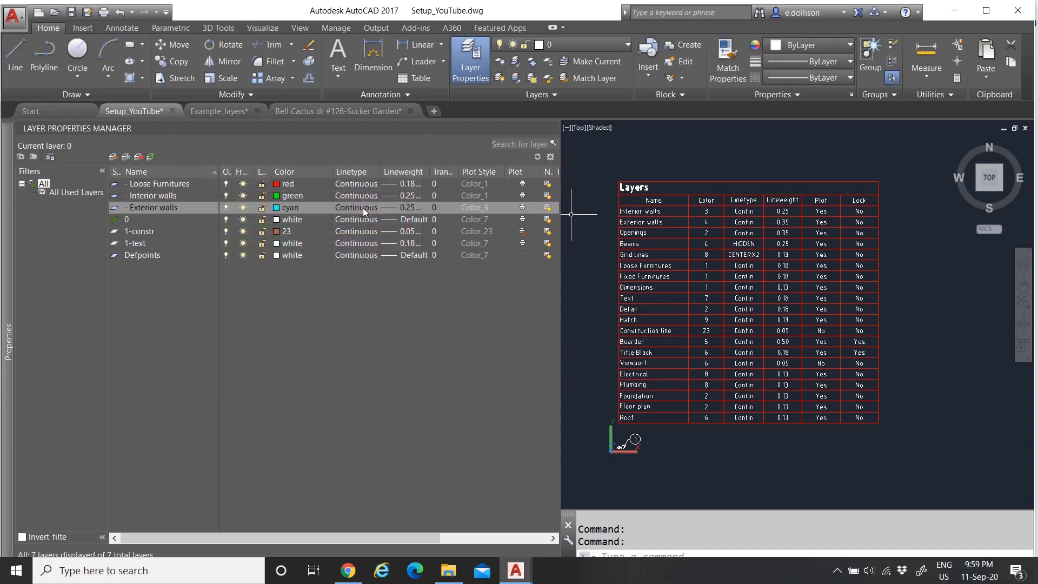
# Set the lineweight of the "- Exterior walls" layer to 0.35 mm
pyautogui.click(399, 212)
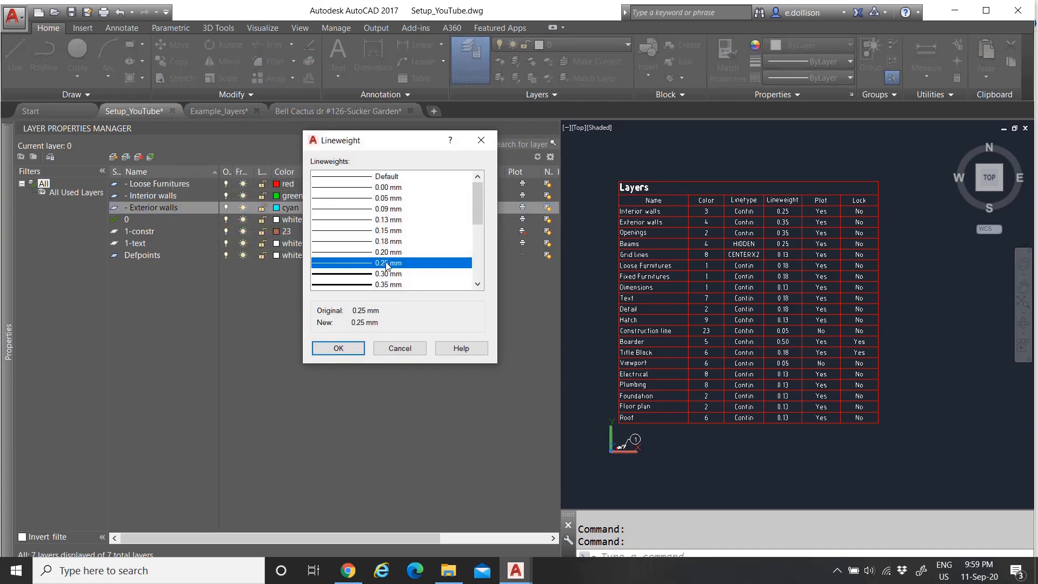
pyautogui.click(379, 285)
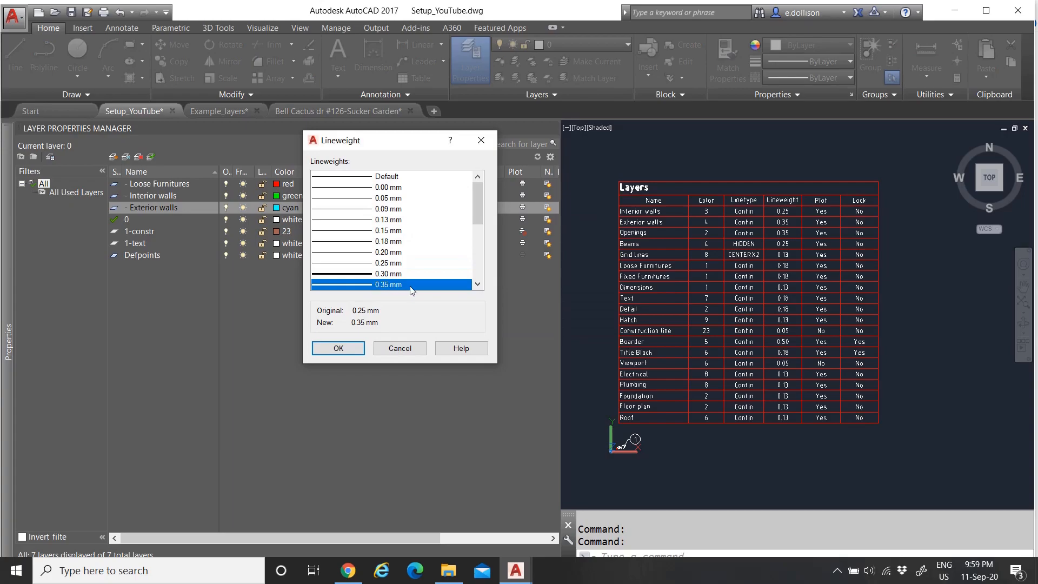
pyautogui.click(346, 347)
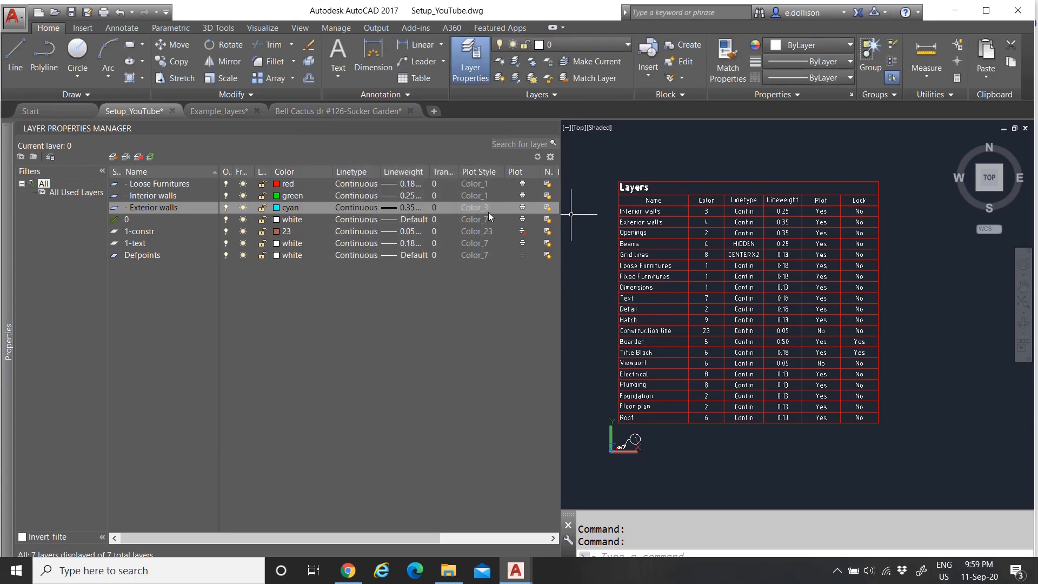
# Create a new layer named "- Openings" based on the "- Exterior walls" layer and set its color to yellow
pyautogui.click(113, 158)
pyautogui.write('-')
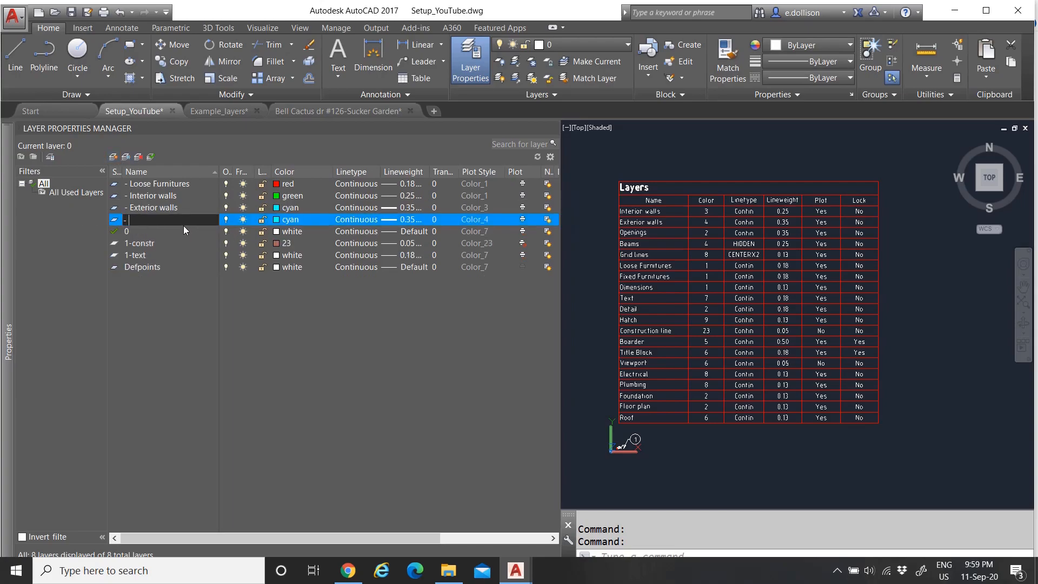
pyautogui.write(' openings')
pyautogui.moveTo(134, 221); pyautogui.dragTo(131, 221)
pyautogui.write('O')
pyautogui.click(286, 219)
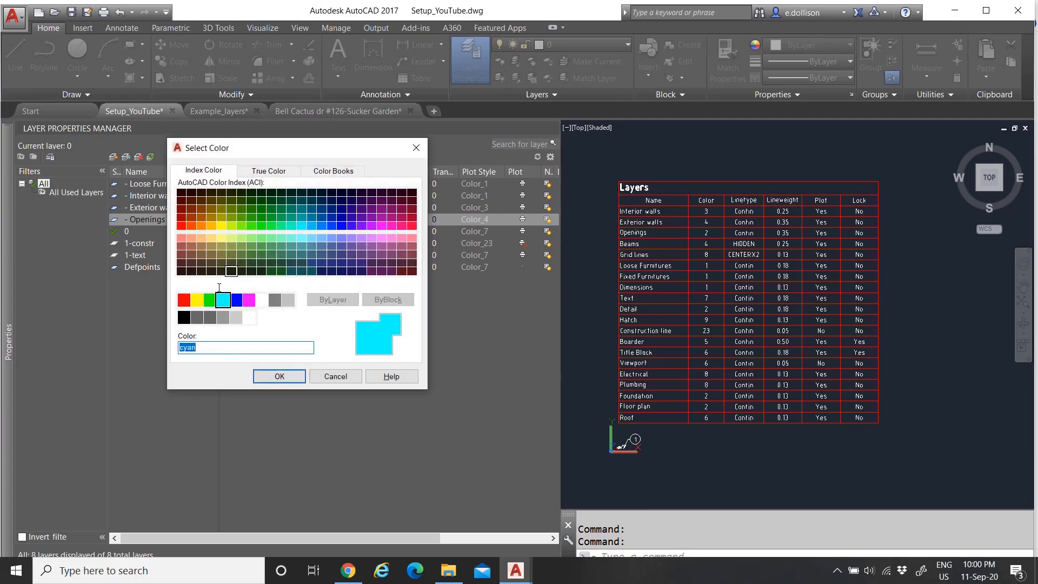
pyautogui.click(198, 299)
pyautogui.click(279, 375)
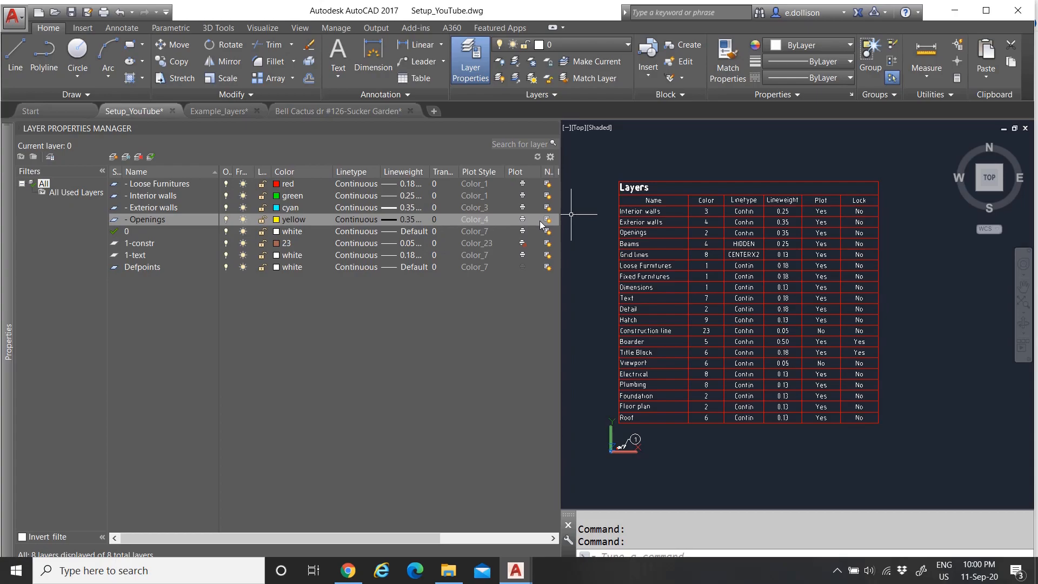
# Create a new layer named "- Beams" based on the "- Openings" layer and set its color to cyan
pyautogui.click(113, 157)
pyautogui.write('- Beams')
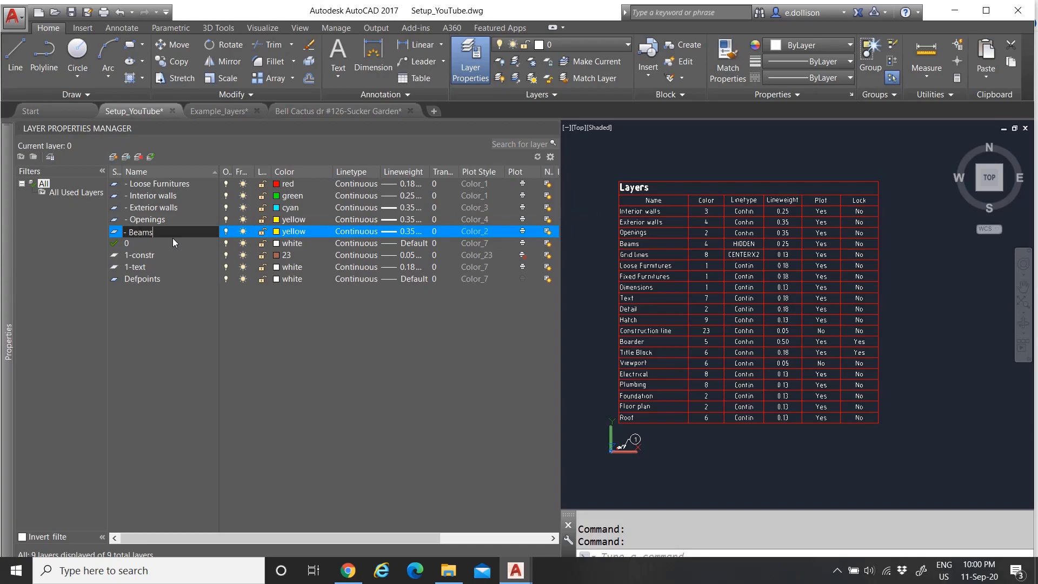
pyautogui.click(292, 232)
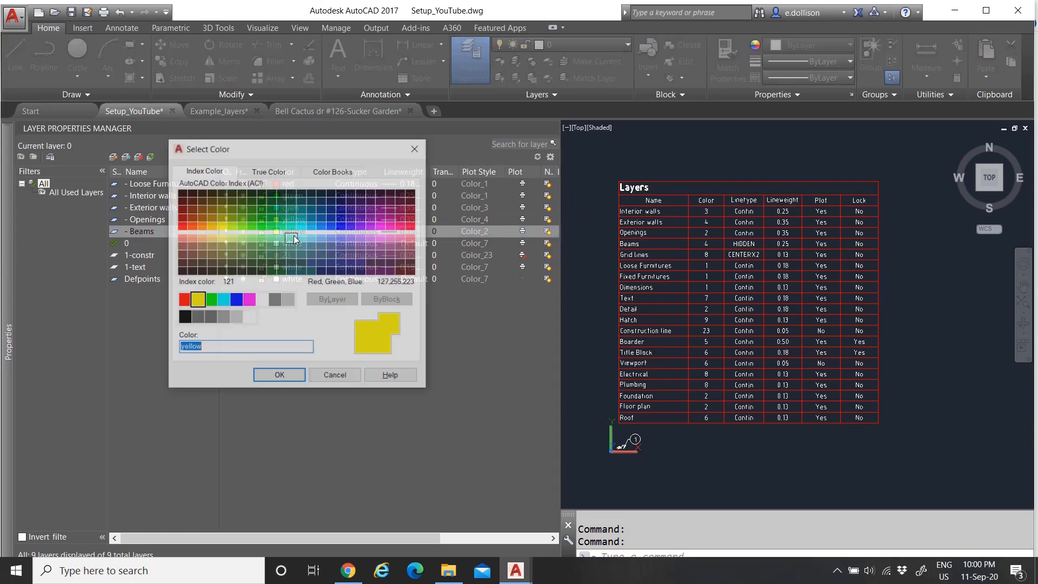
pyautogui.click(223, 300)
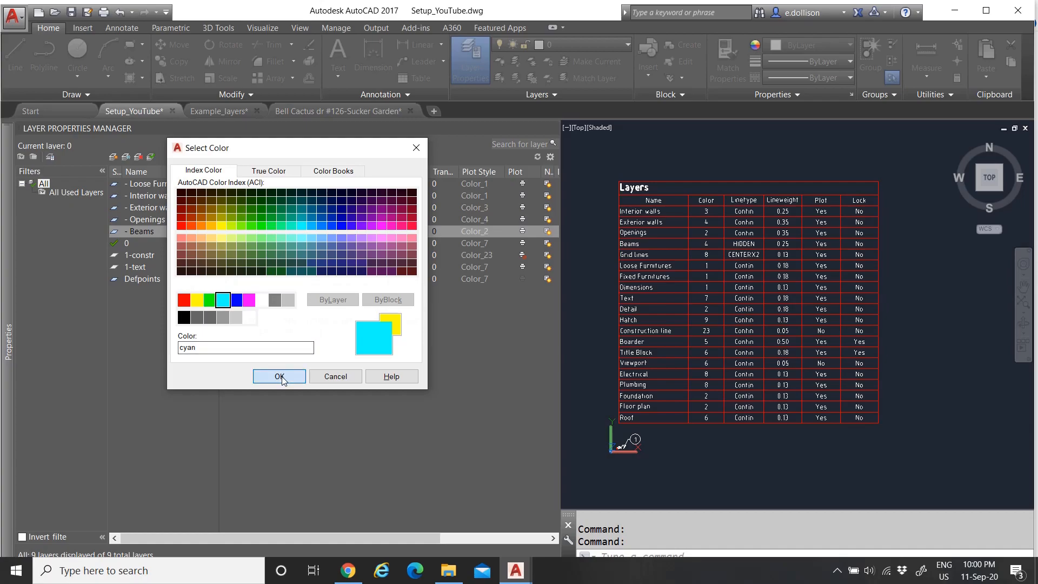
pyautogui.click(279, 377)
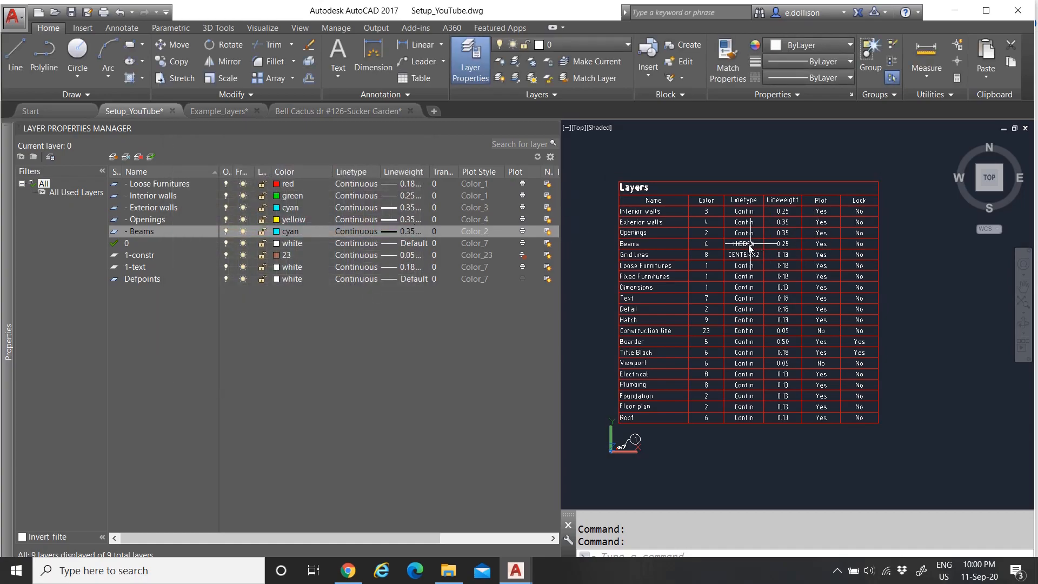
# Load the HIDDEN linetype from acadiso.lin while choosing a linetype for the "- Beams" layer
pyautogui.click(363, 230)
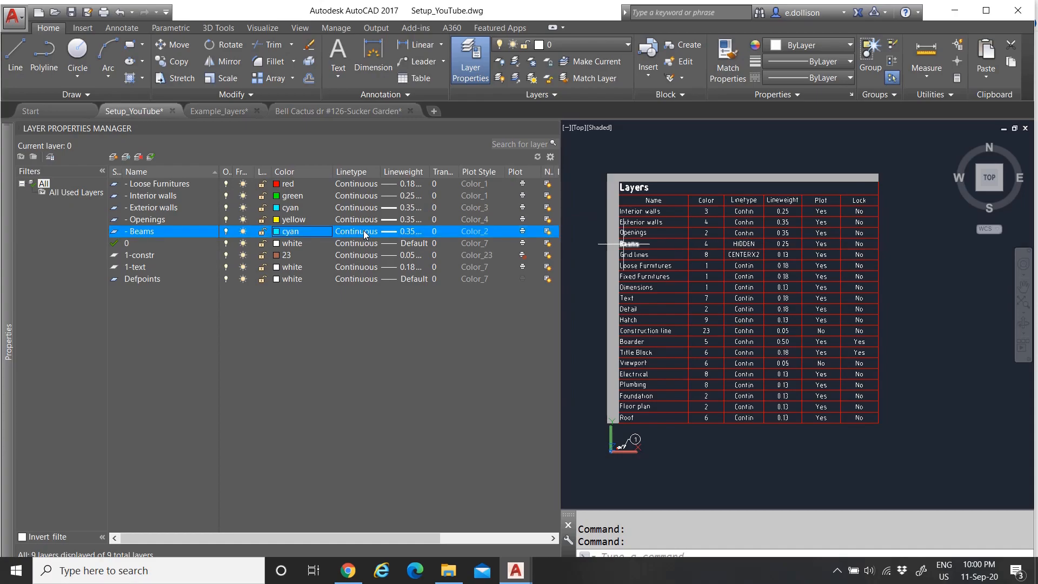
pyautogui.moveTo(593, 195); pyautogui.dragTo(325, 205)
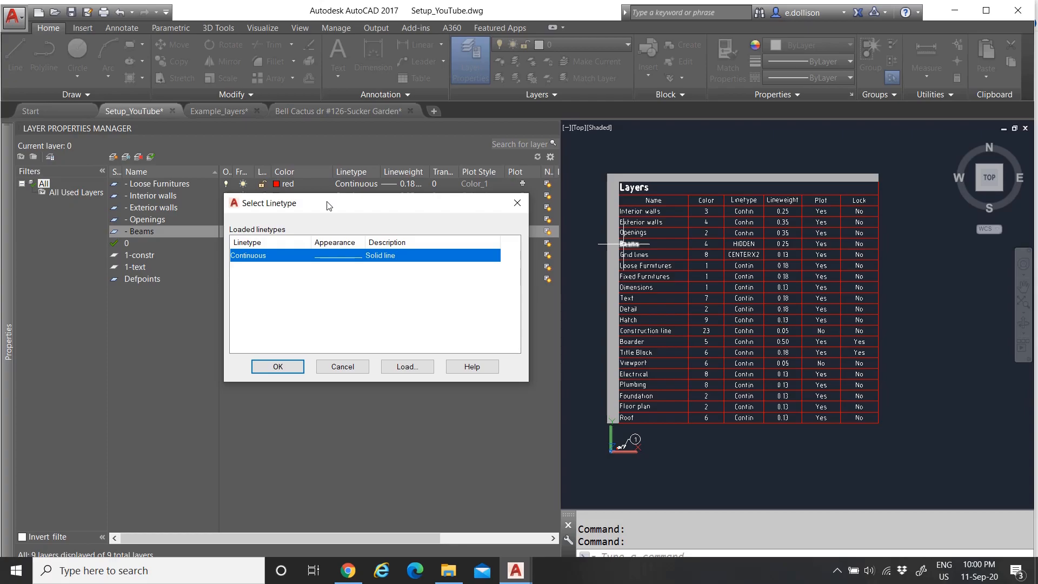
pyautogui.moveTo(317, 209); pyautogui.dragTo(324, 228)
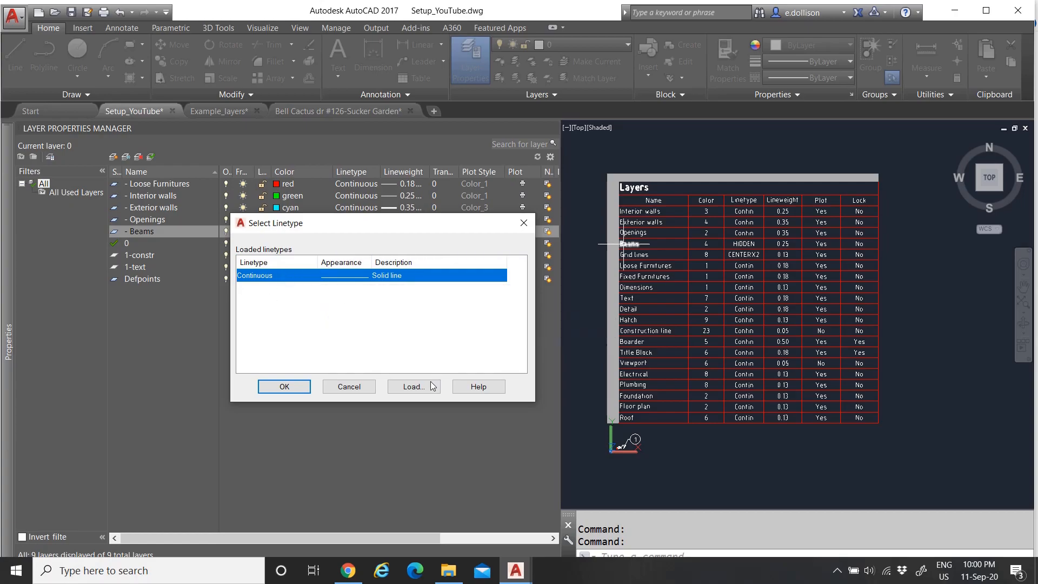
pyautogui.click(414, 387)
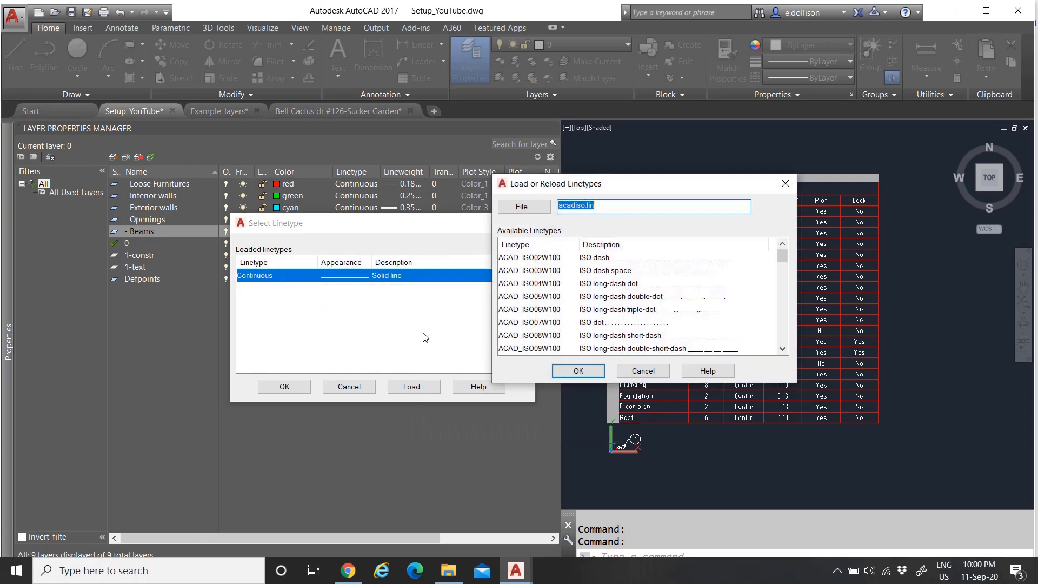
pyautogui.moveTo(597, 189); pyautogui.dragTo(343, 182)
pyautogui.scroll(-8, 356, 300)
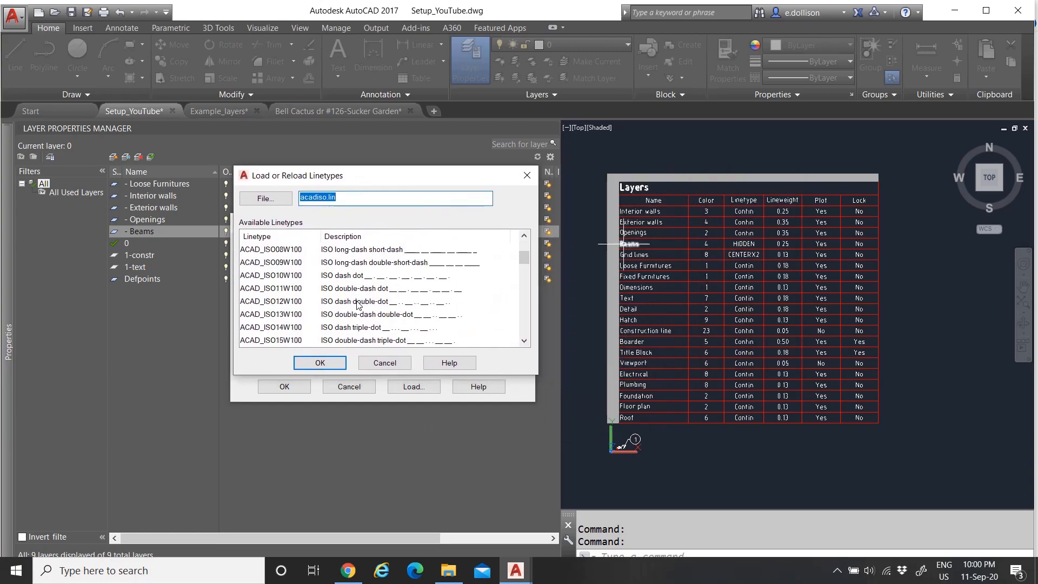
pyautogui.scroll(-4, 357, 307)
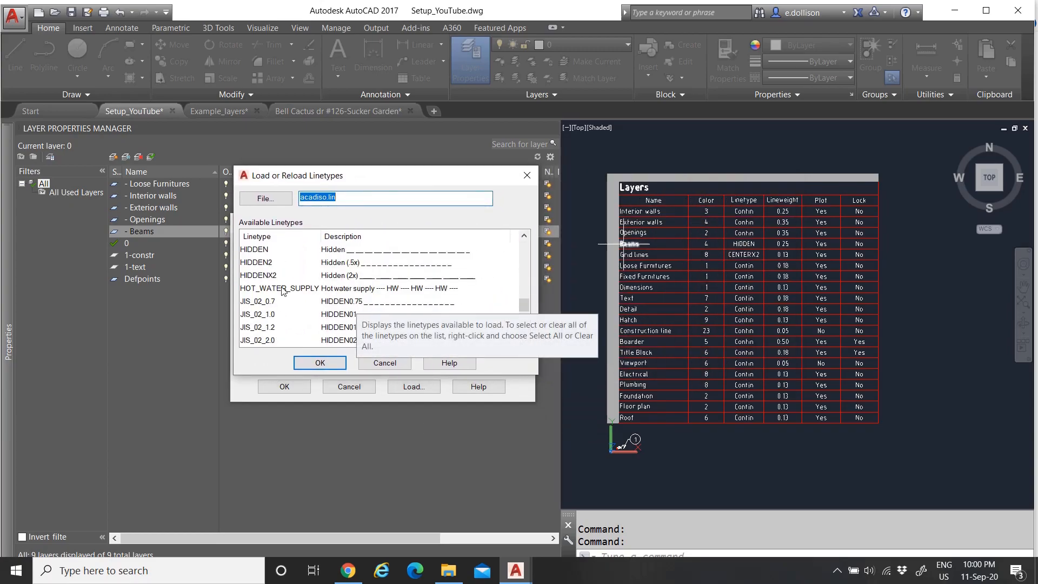
pyautogui.click(256, 252)
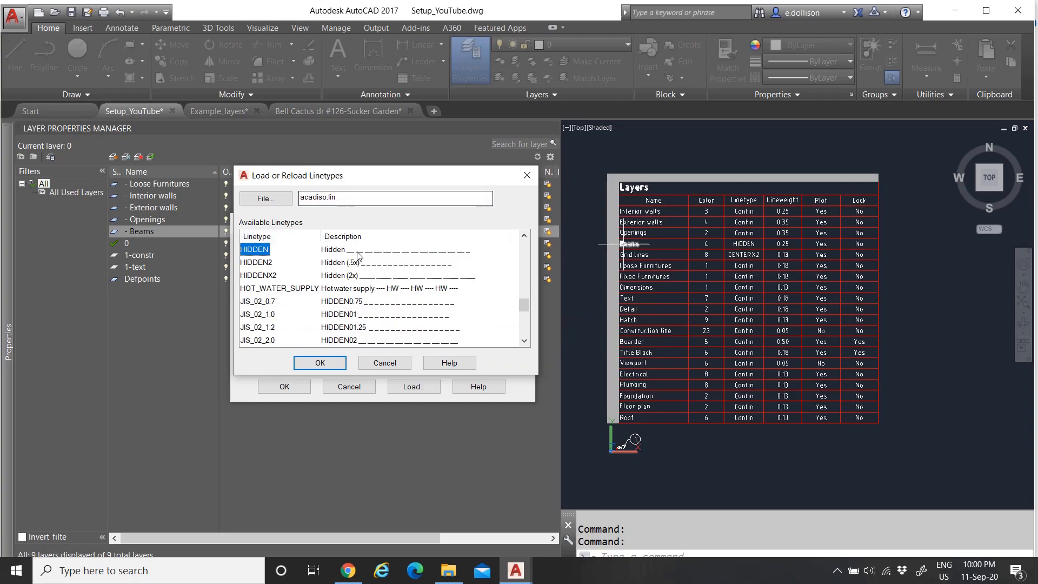
pyautogui.click(332, 363)
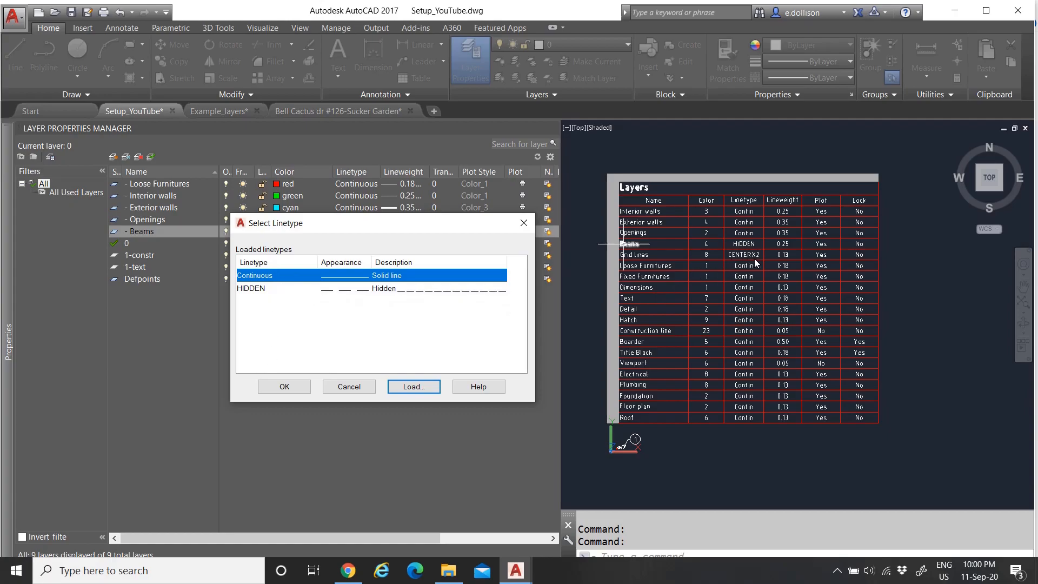
# Load the CENTERX2 linetype as well and assign the HIDDEN linetype to the "- Beams" layer
pyautogui.click(391, 387)
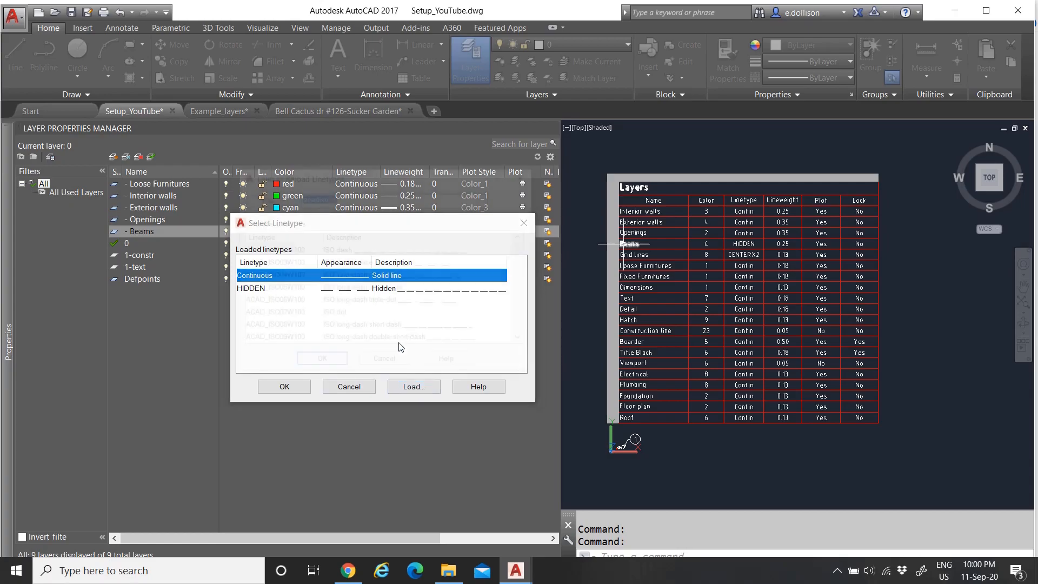
pyautogui.scroll(-8, 377, 295)
pyautogui.scroll(1, 289, 280)
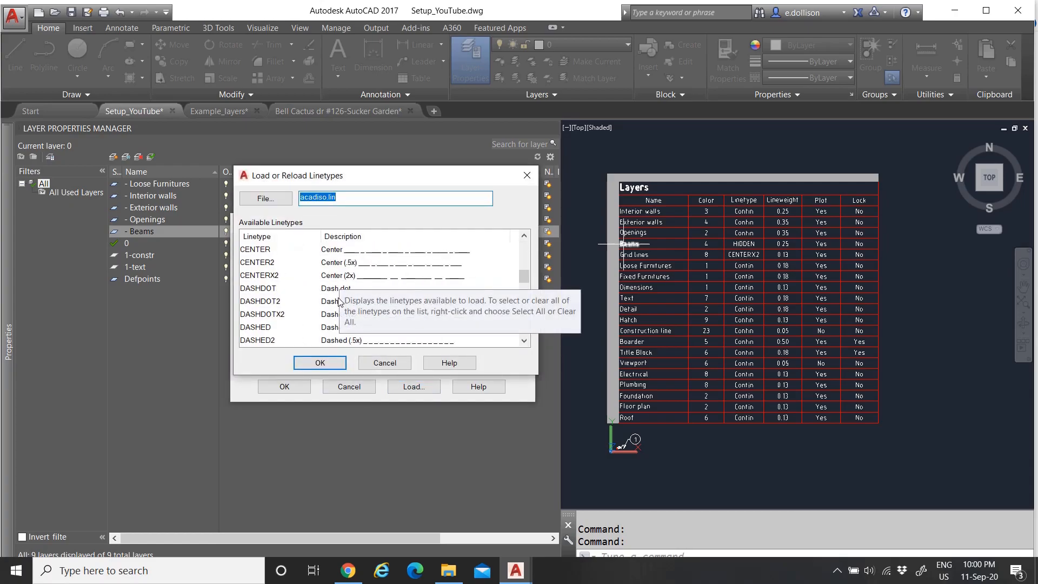
pyautogui.click(287, 277)
pyautogui.click(331, 362)
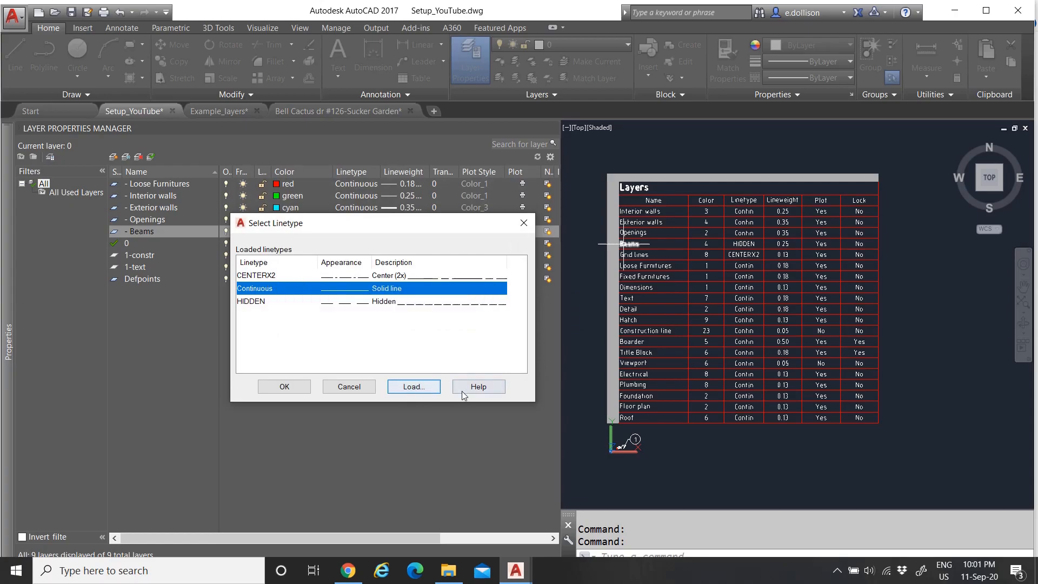
pyautogui.click(261, 301)
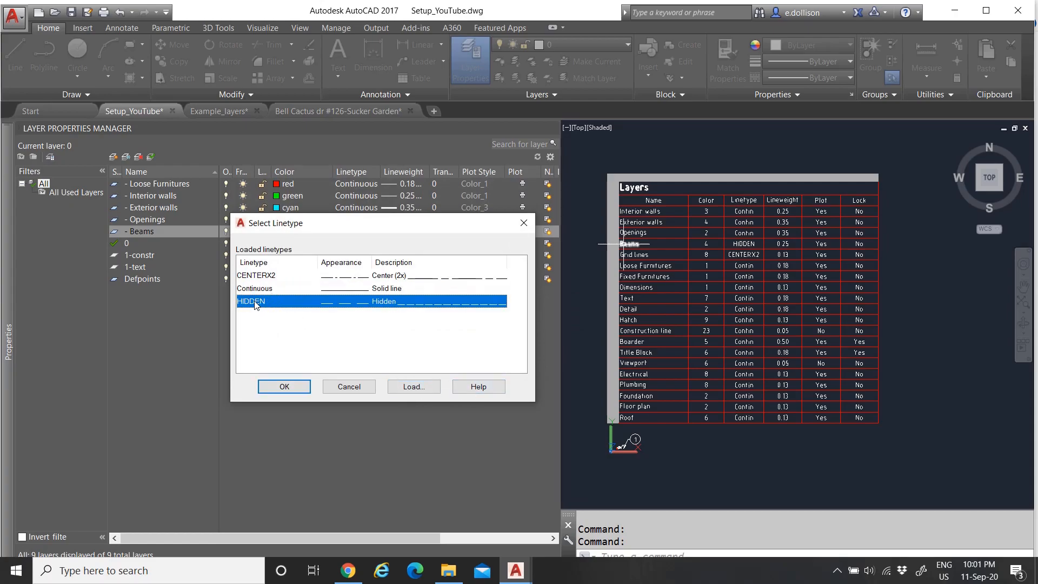
pyautogui.click(285, 387)
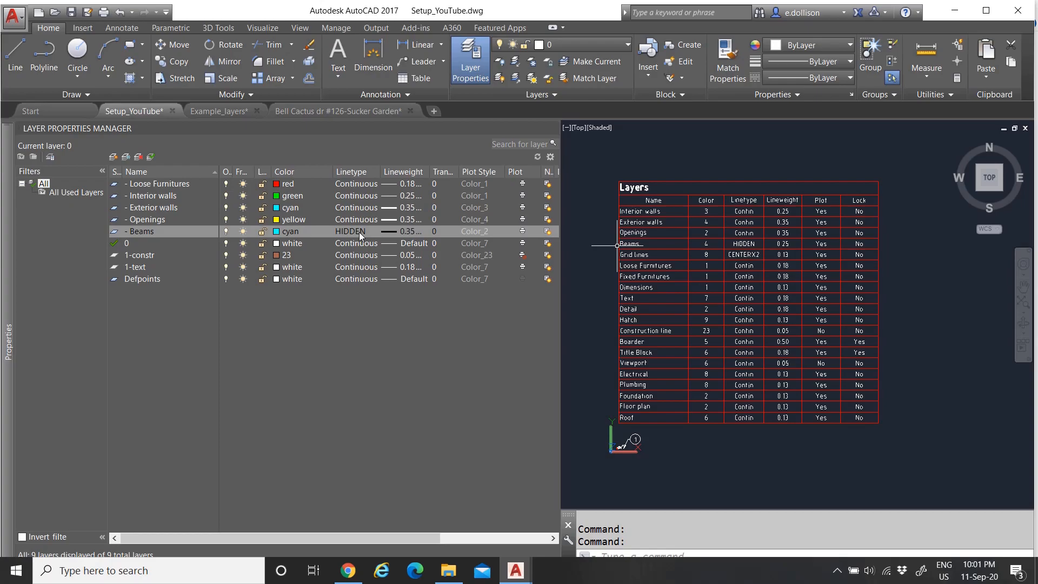
# Create a new layer named "- Grid Lines" based on the "- Beams" layer and set its color to 8
pyautogui.click(113, 157)
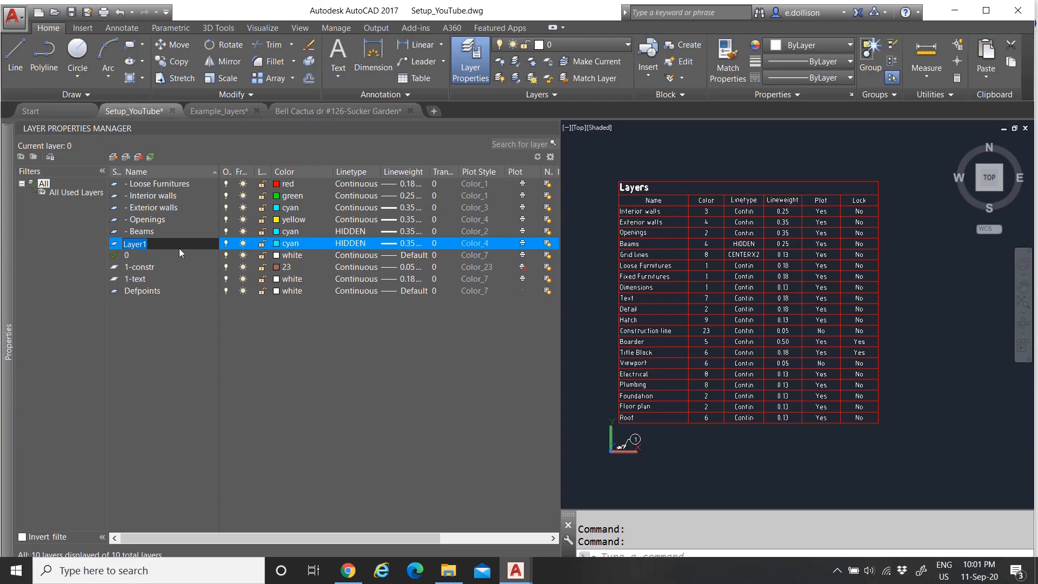
pyautogui.write('-')
pyautogui.write('Gri')
pyautogui.write('ds')
pyautogui.write(' Lines')
pyautogui.click(296, 244)
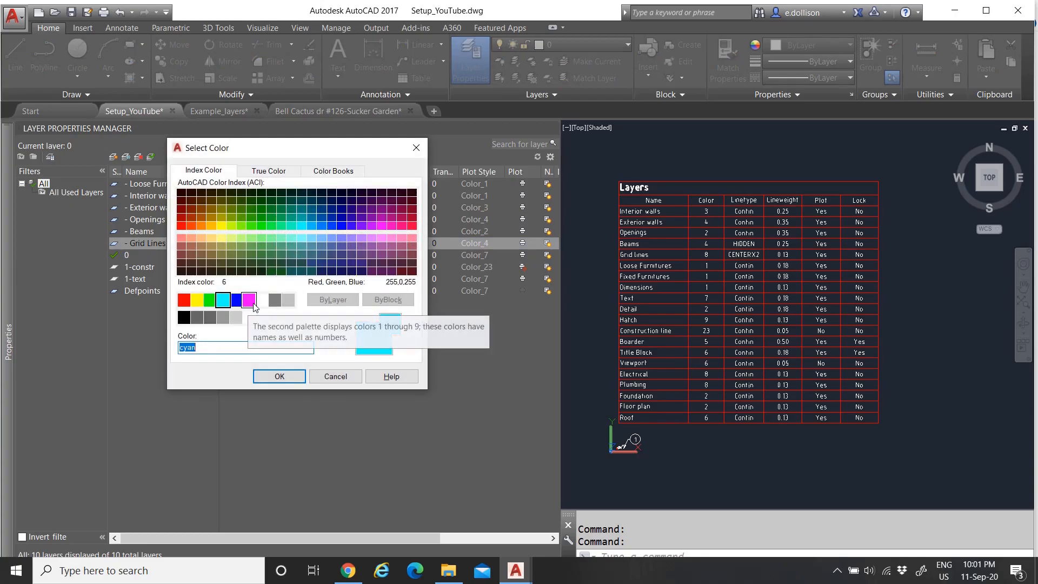
pyautogui.click(273, 301)
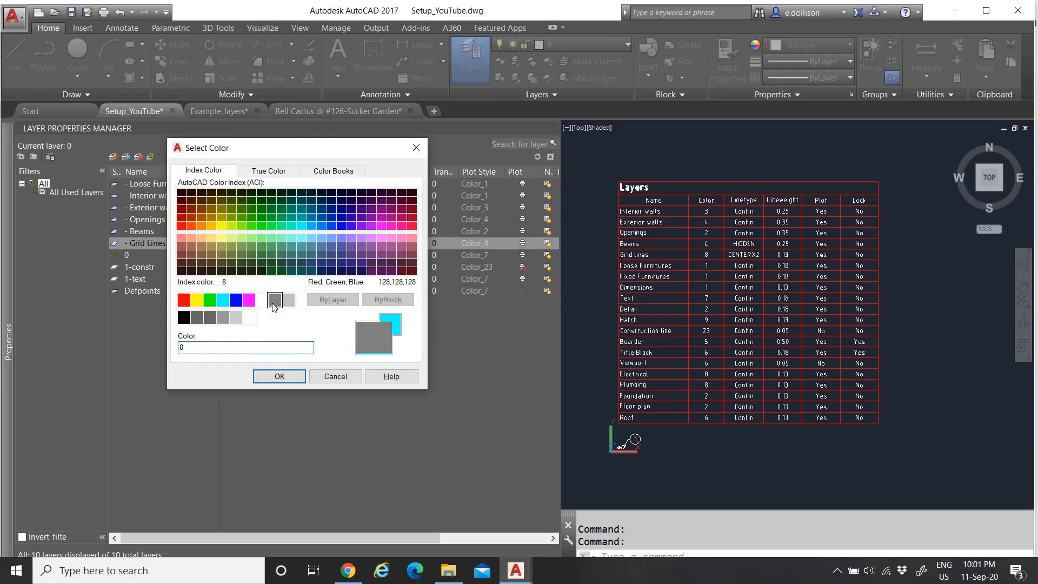
pyautogui.click(275, 376)
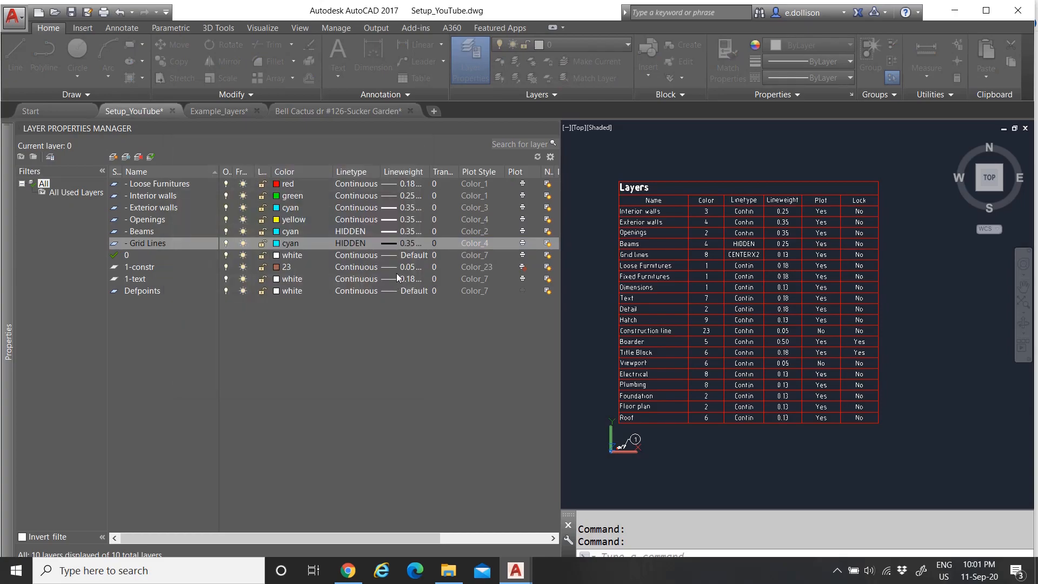
# Set the Grid Lines layer's lineweight to 0.13 mm and its linetype to CENTERX2
pyautogui.click(392, 241)
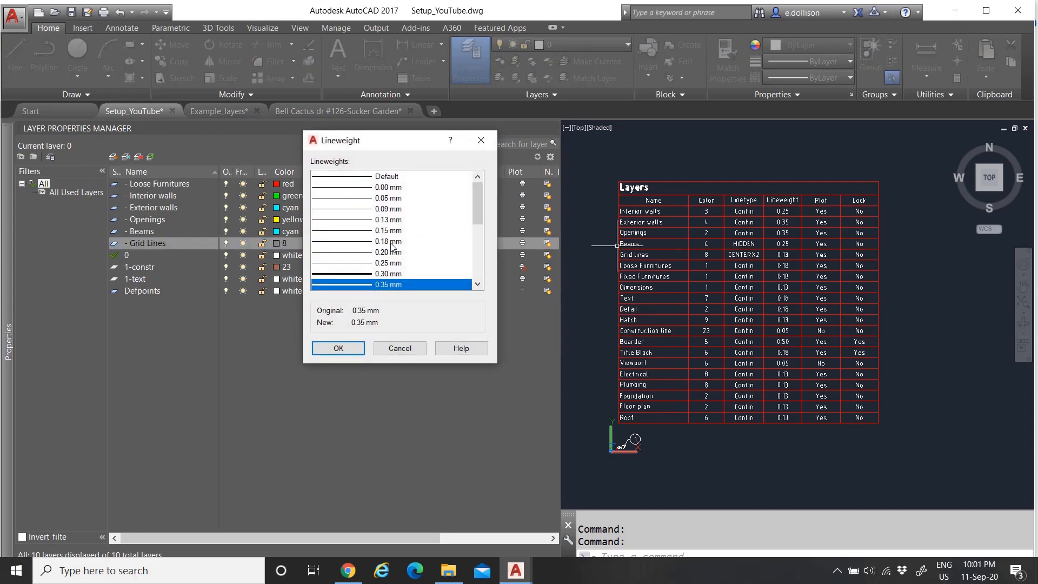
pyautogui.click(362, 220)
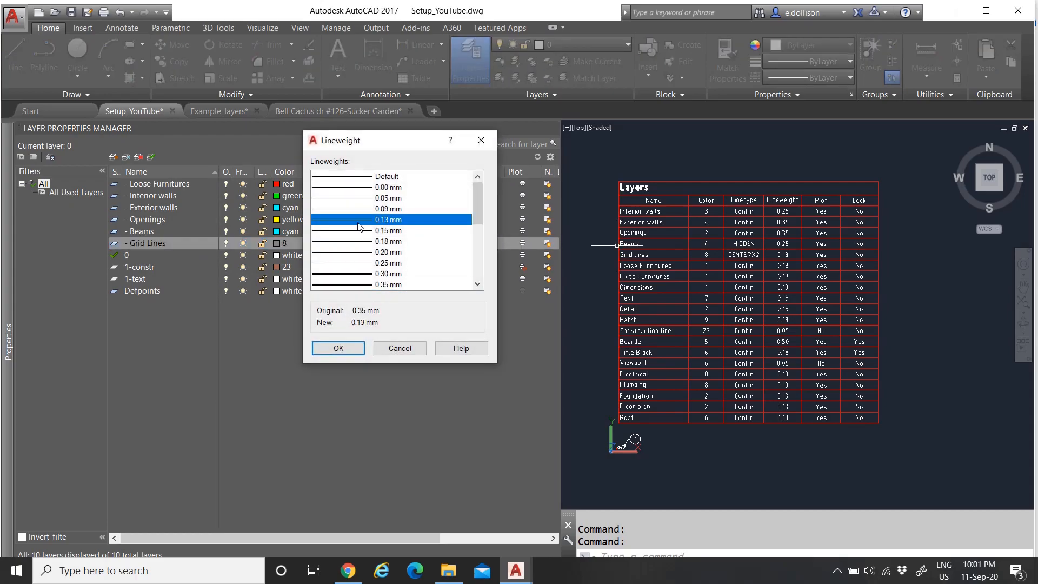
pyautogui.click(339, 348)
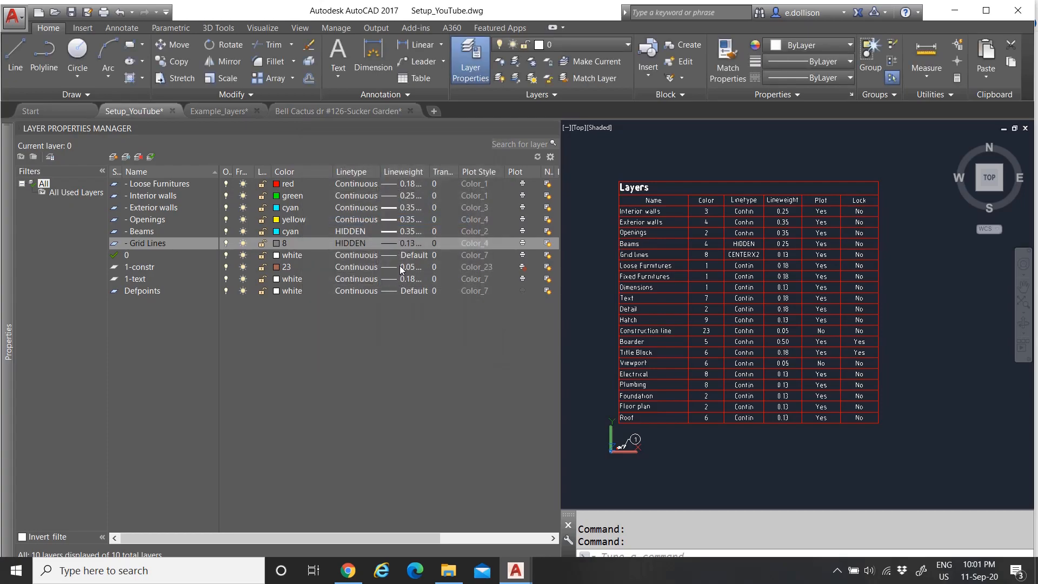
pyautogui.click(353, 244)
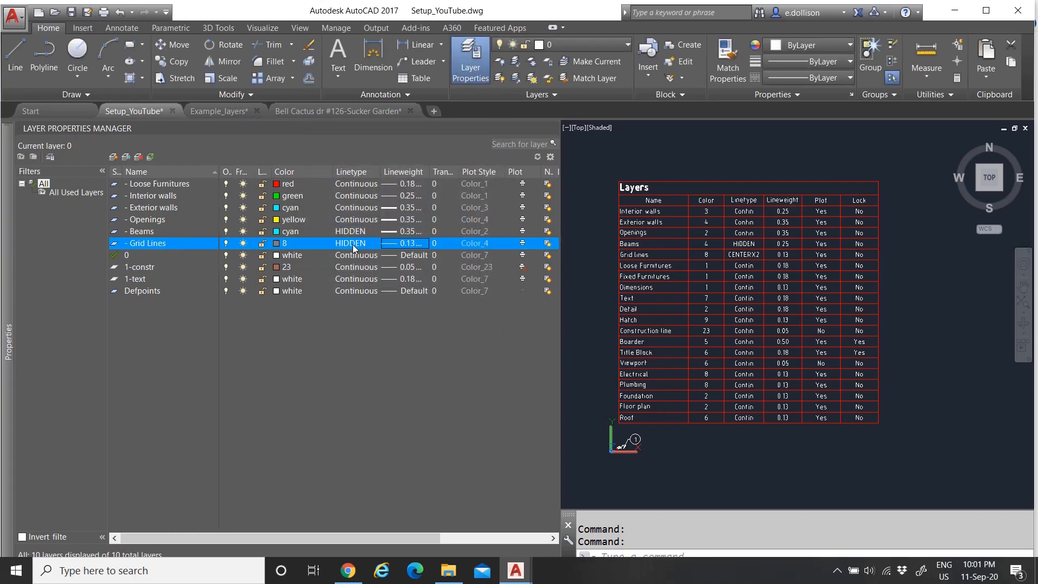
pyautogui.click(285, 282)
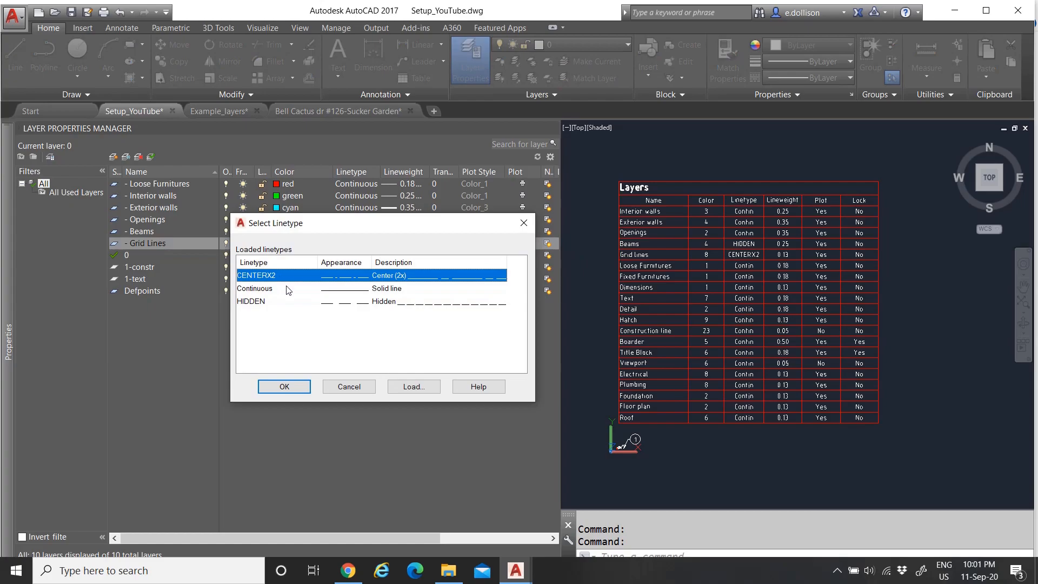
pyautogui.click(282, 387)
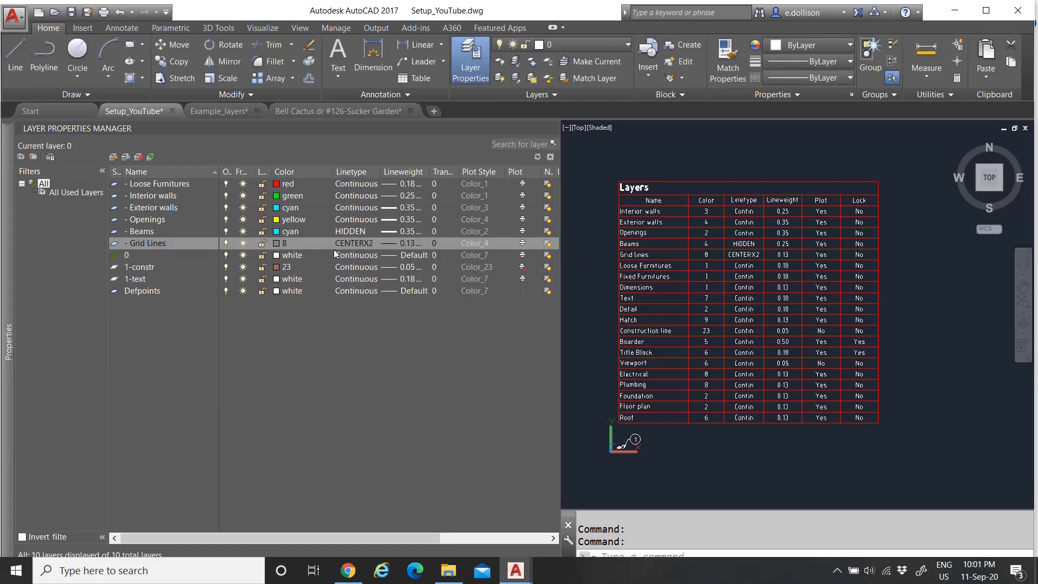
# Create a new layer named "- Fixed Furnitures" and set its color to red
pyautogui.click(114, 157)
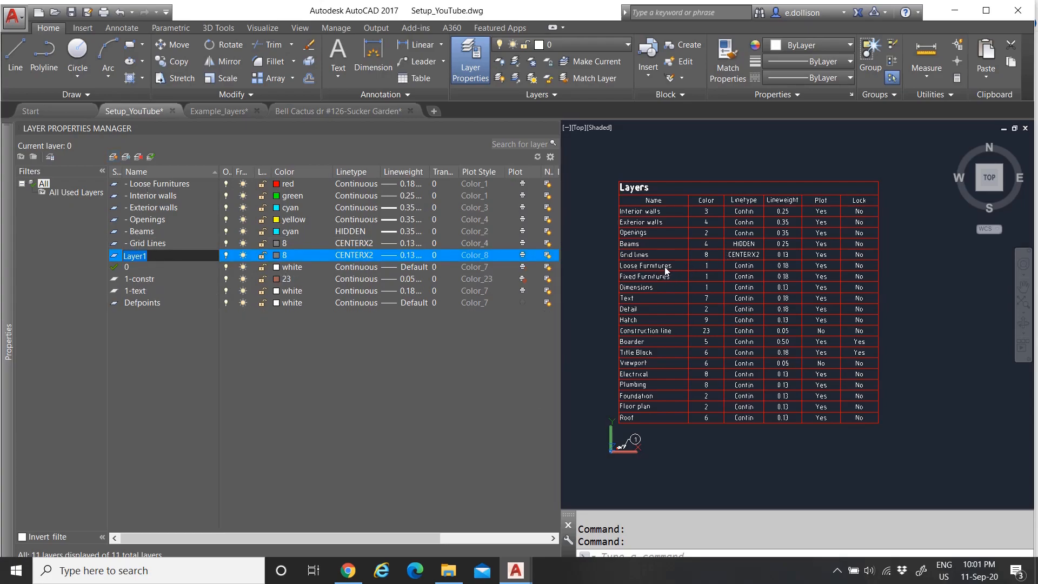
pyautogui.write('- Fixed Furn')
pyautogui.press('BackSpace')
pyautogui.press('BackSpace')
pyautogui.write('ures')
pyautogui.press('Return')
pyautogui.click(280, 255)
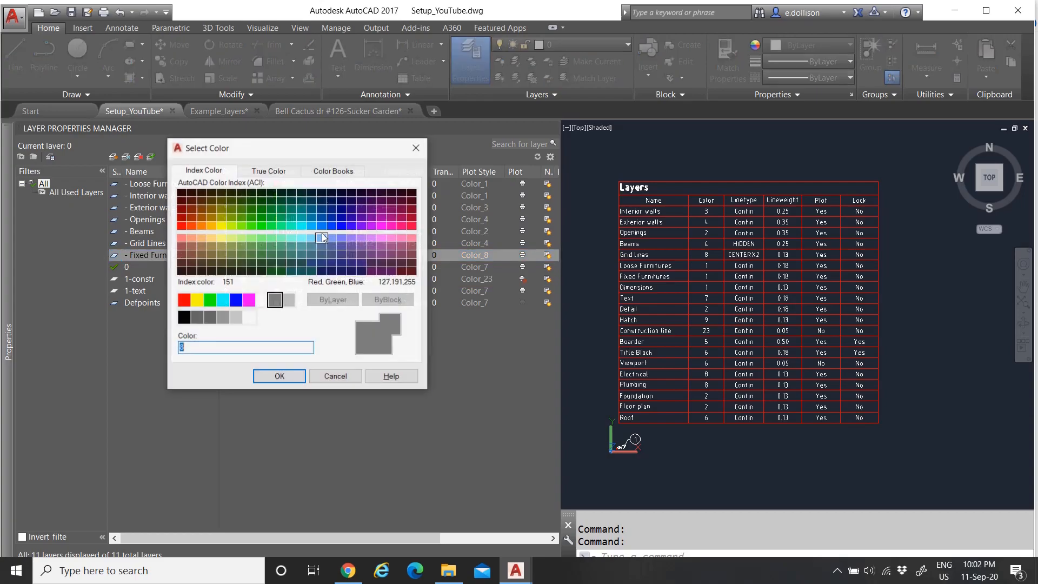
pyautogui.click(184, 299)
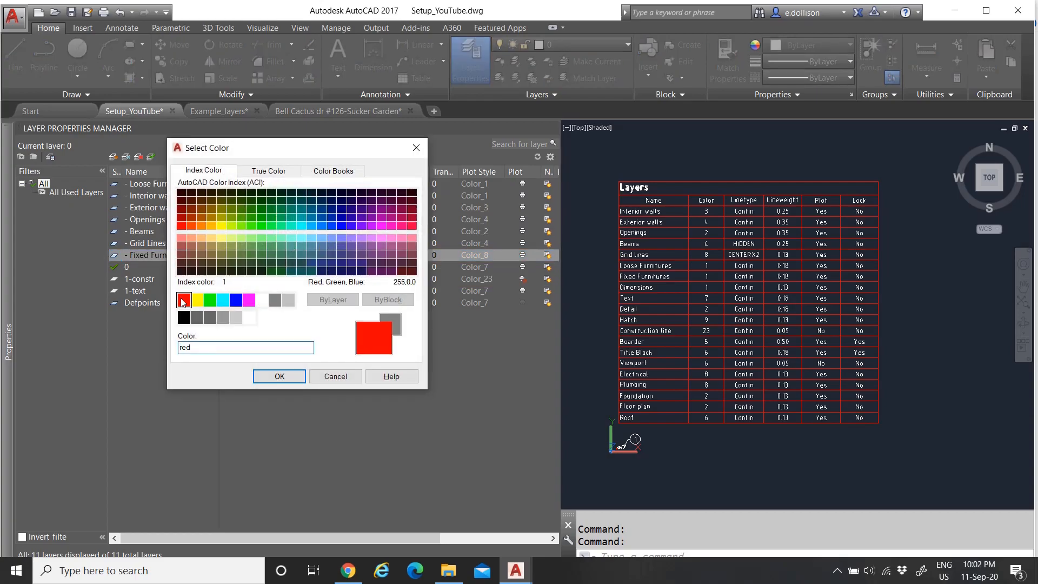
pyautogui.click(281, 377)
# Give the Fixed Furnitures layer the Continuous linetype and a lineweight of 0.18 mm
pyautogui.click(362, 257)
pyautogui.click(280, 289)
pyautogui.click(285, 386)
pyautogui.click(407, 257)
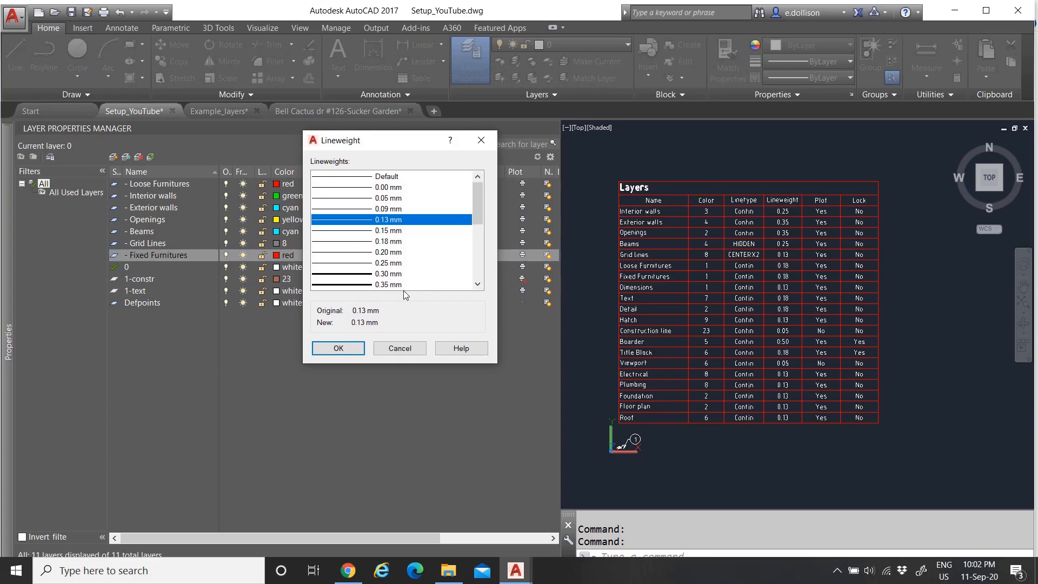
pyautogui.click(361, 241)
pyautogui.click(339, 348)
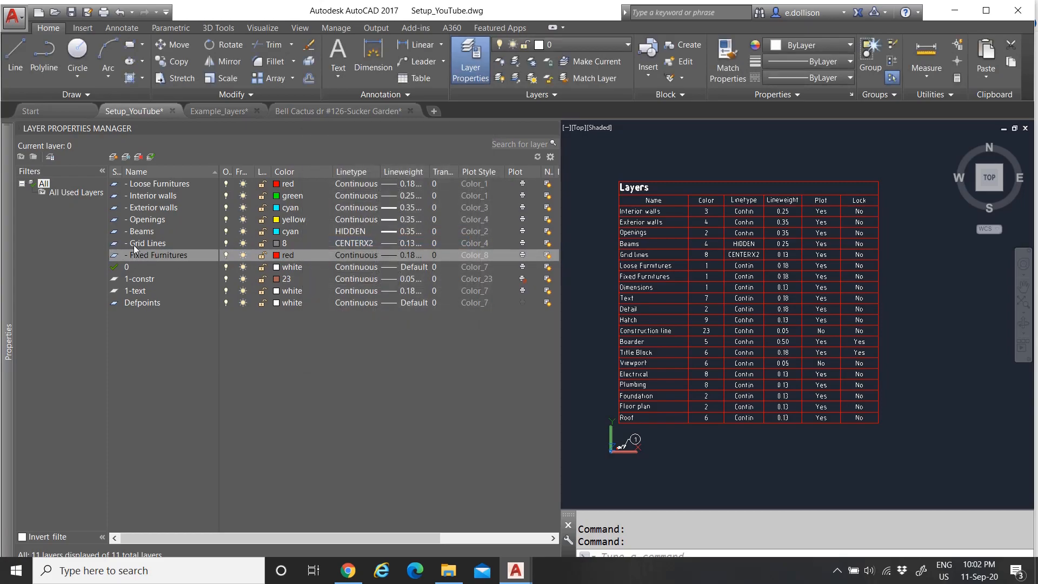
# Create a new layer named "- Dimensions" with color red and a lineweight of 0.13 mm
pyautogui.click(113, 157)
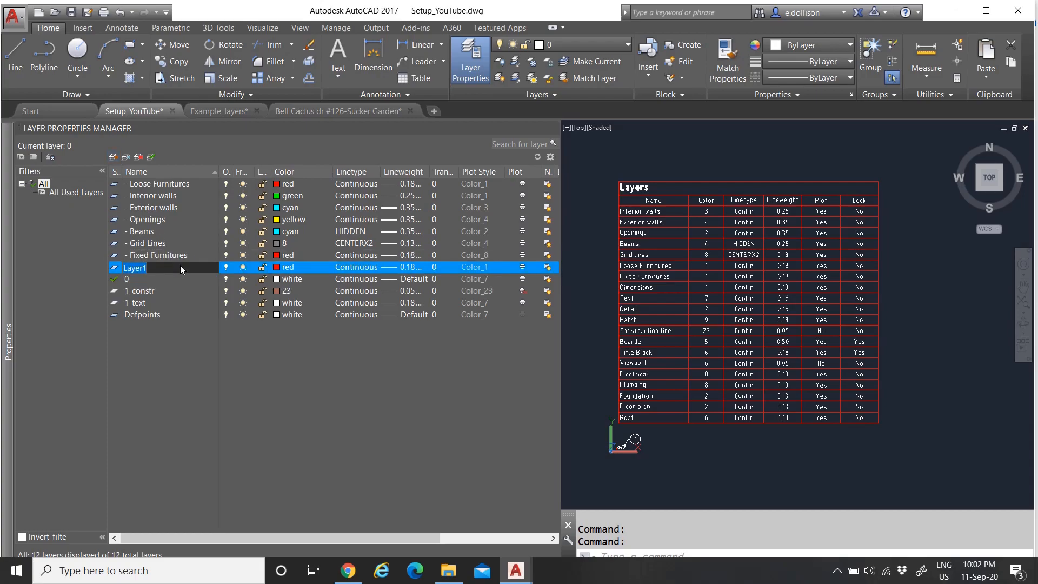
pyautogui.write('- Dimensions')
pyautogui.click(286, 269)
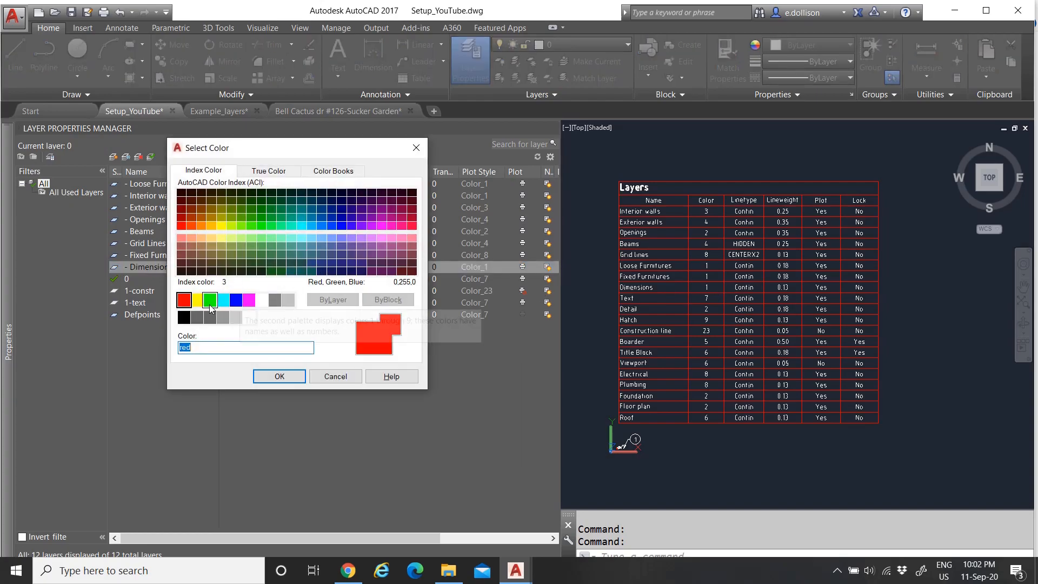
pyautogui.click(182, 301)
pyautogui.click(273, 373)
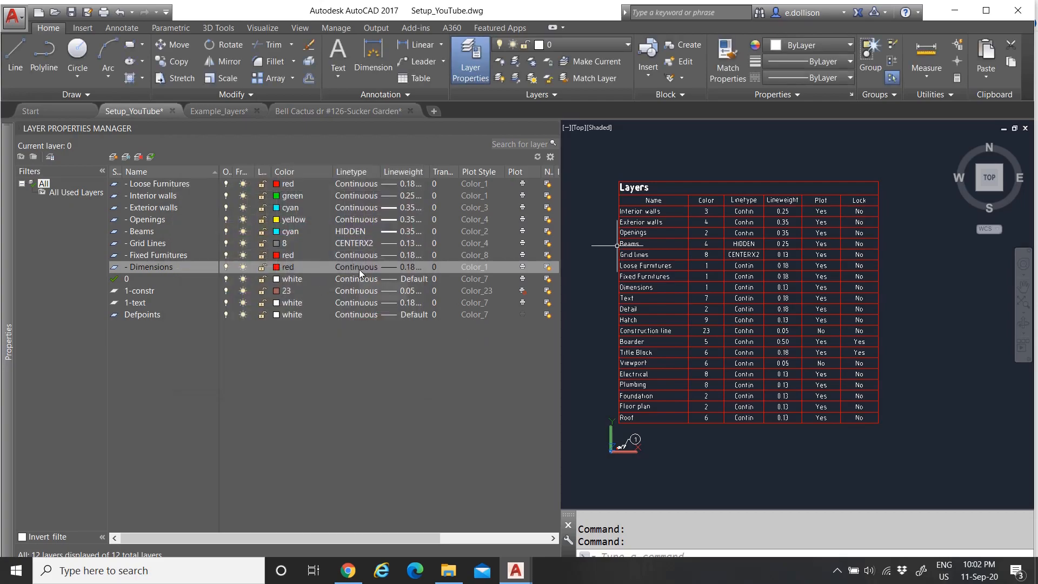
pyautogui.click(394, 267)
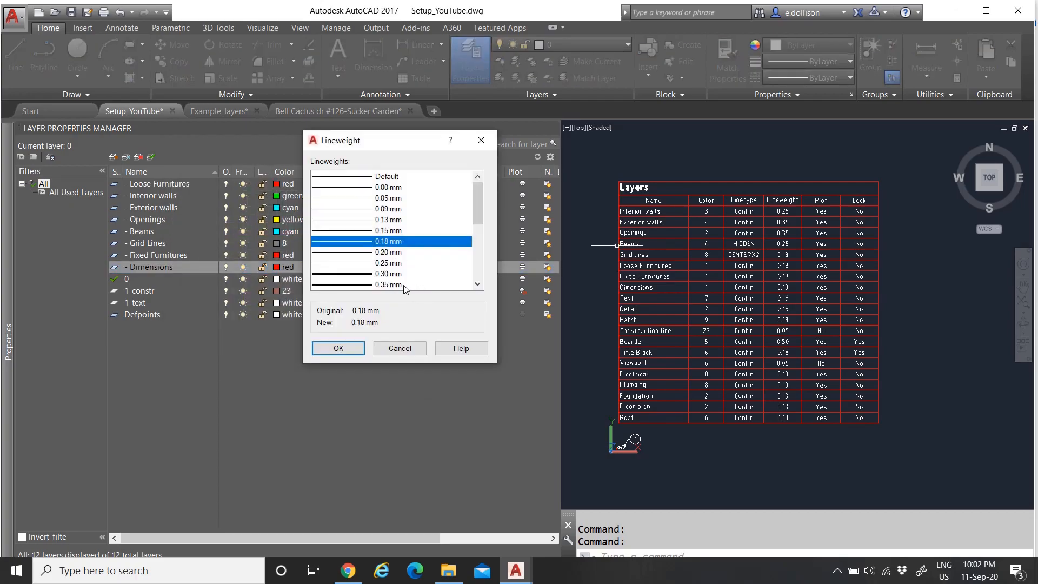
pyautogui.click(368, 219)
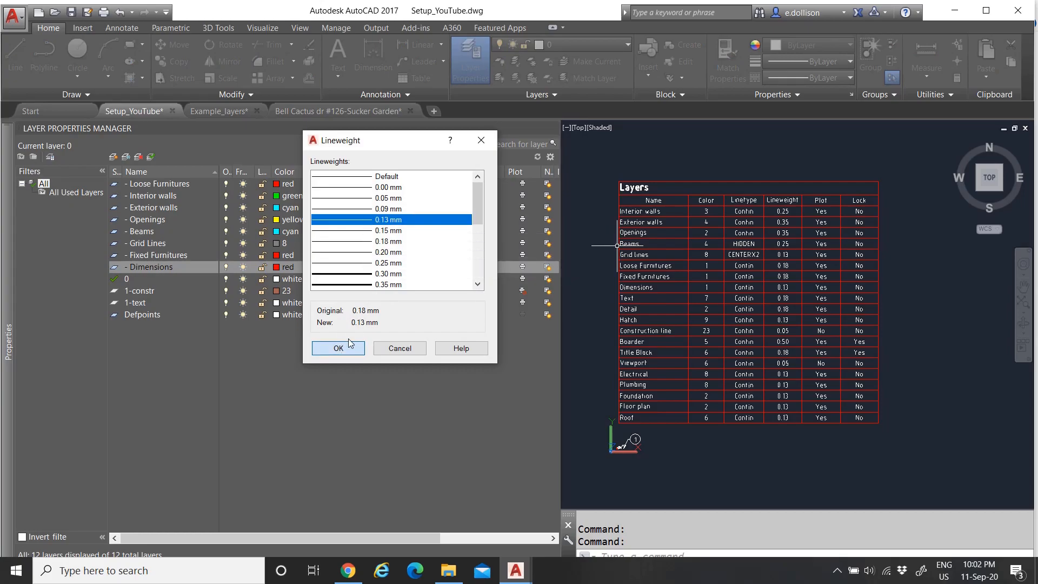
pyautogui.click(340, 348)
# Create a new layer named "- Text" and set its color to white
pyautogui.click(114, 156)
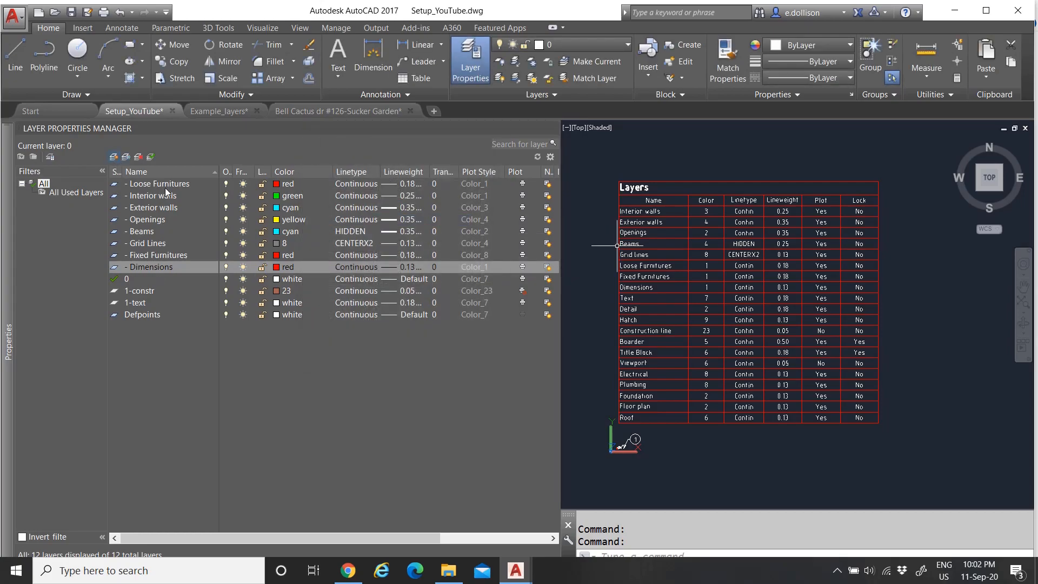
pyautogui.write('-')
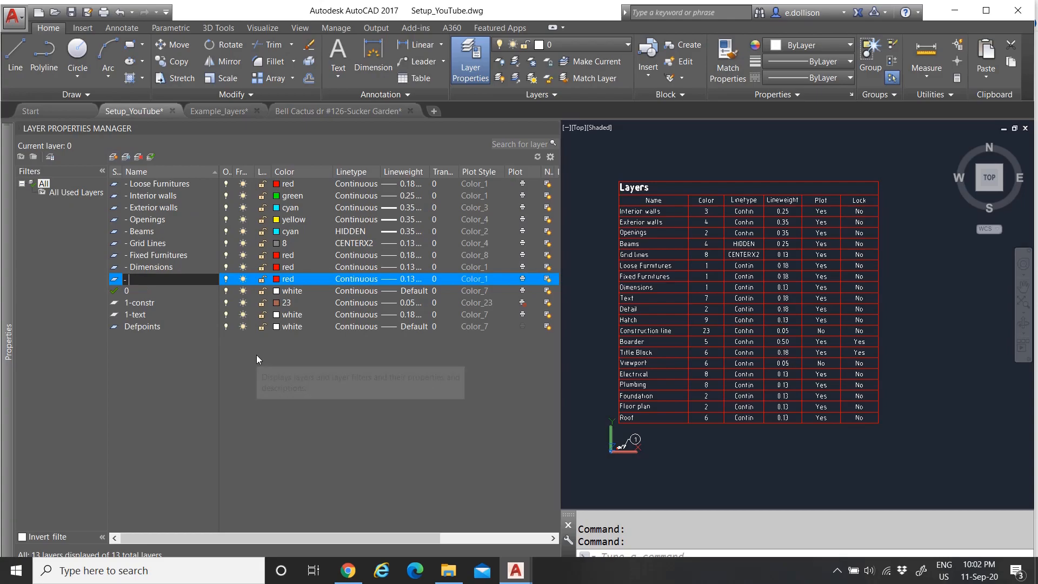
pyautogui.write(' Text')
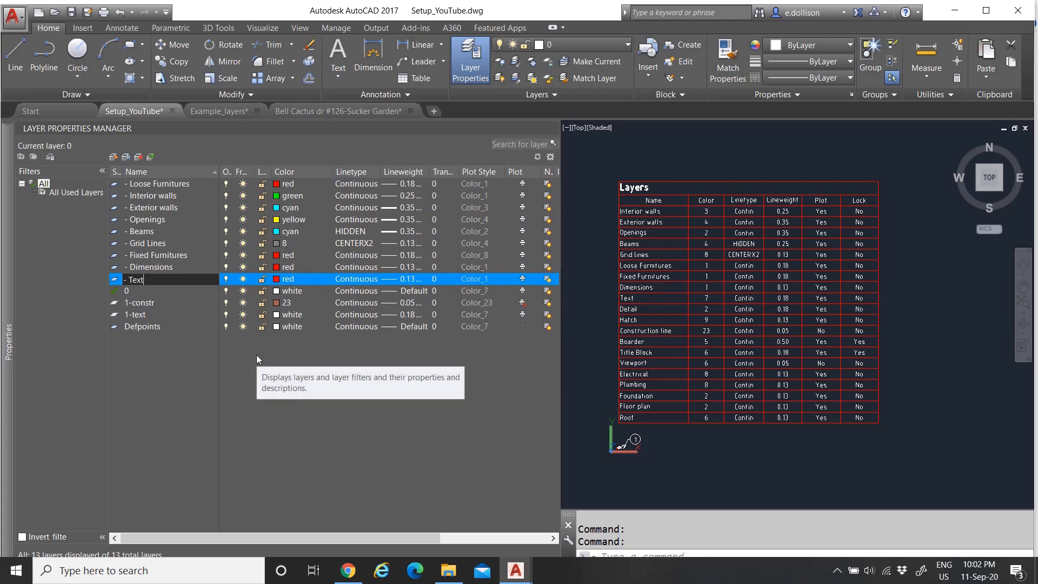
pyautogui.click(288, 279)
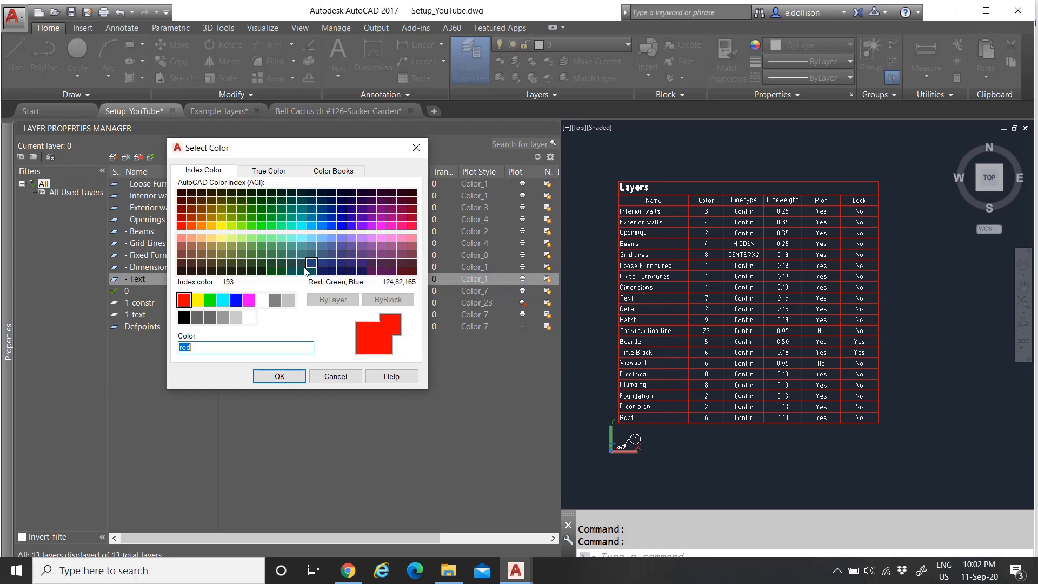
pyautogui.click(262, 300)
pyautogui.click(279, 376)
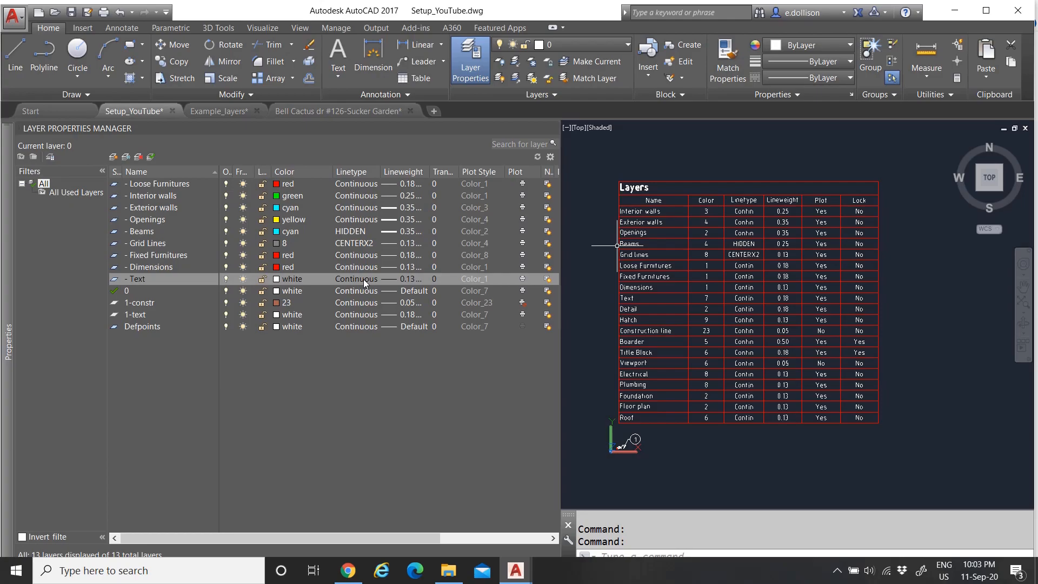
# Keep the Text layer's linetype as Continuous and set its lineweight to 0.18 mm
pyautogui.click(363, 279)
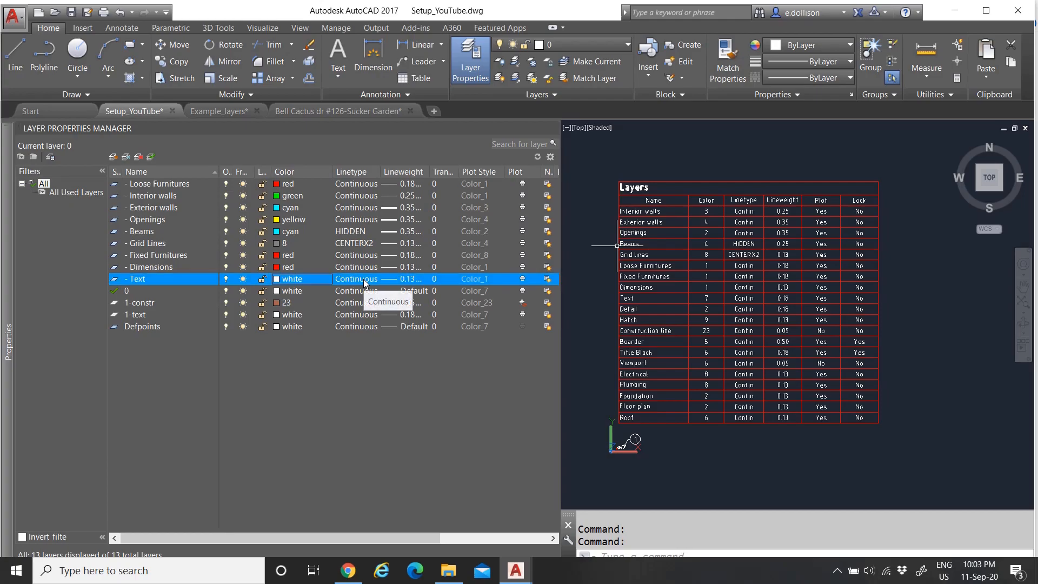
pyautogui.click(360, 388)
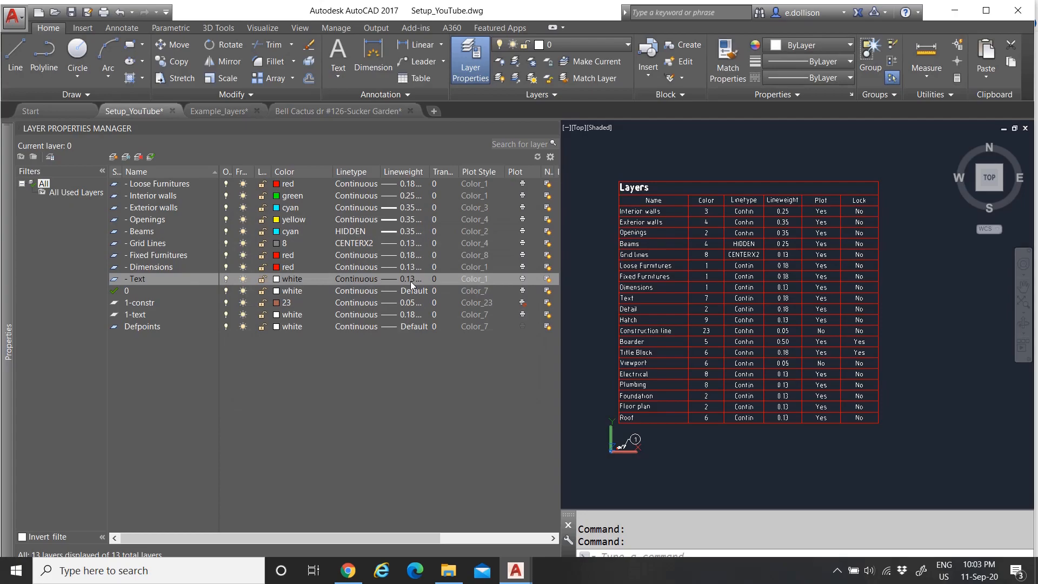
pyautogui.click(410, 279)
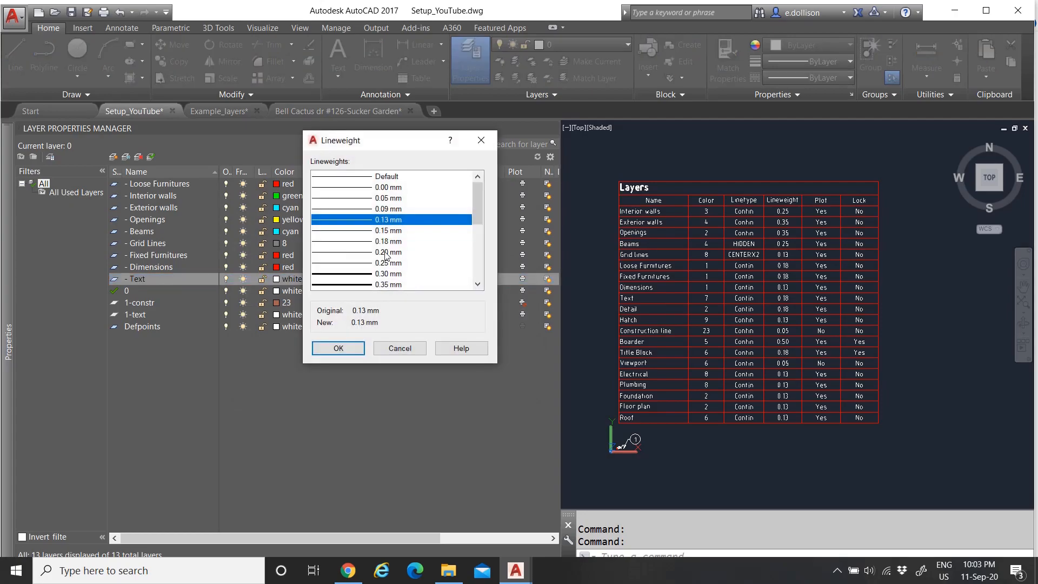
pyautogui.click(385, 241)
pyautogui.click(343, 349)
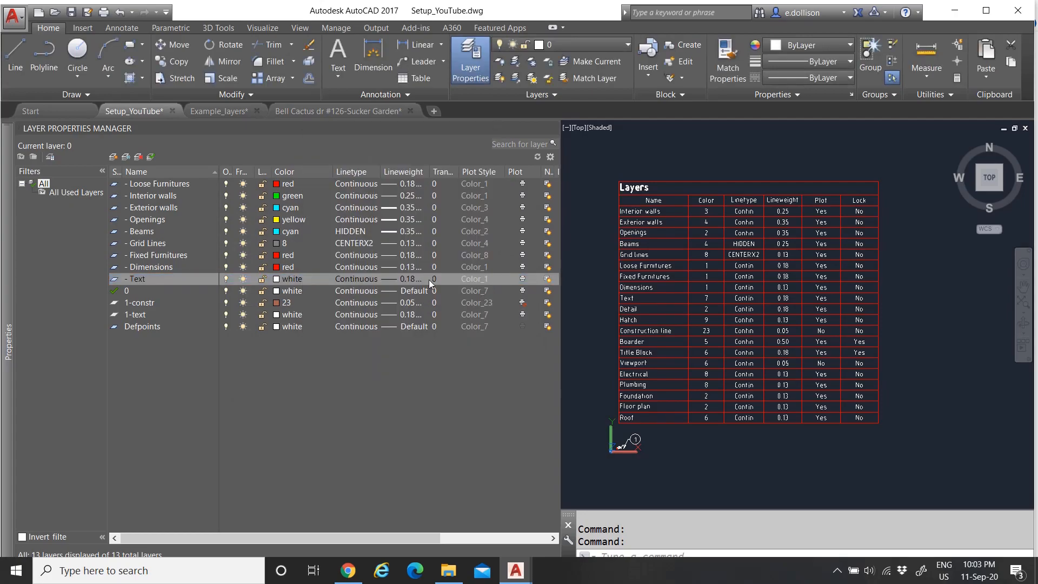
# Create a new layer named "- Detail" and set its color to yellow
pyautogui.click(113, 157)
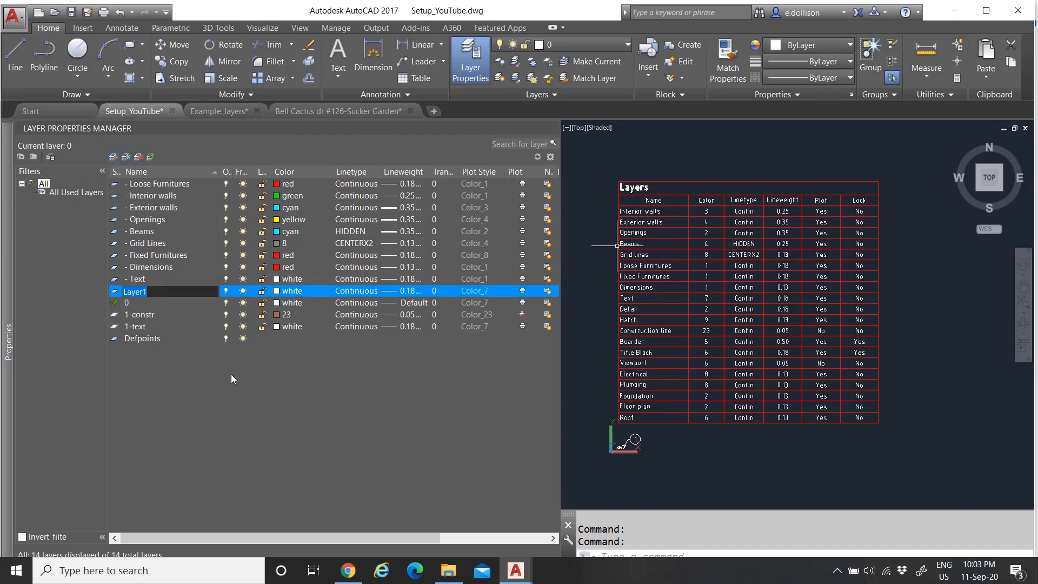
pyautogui.write('- De')
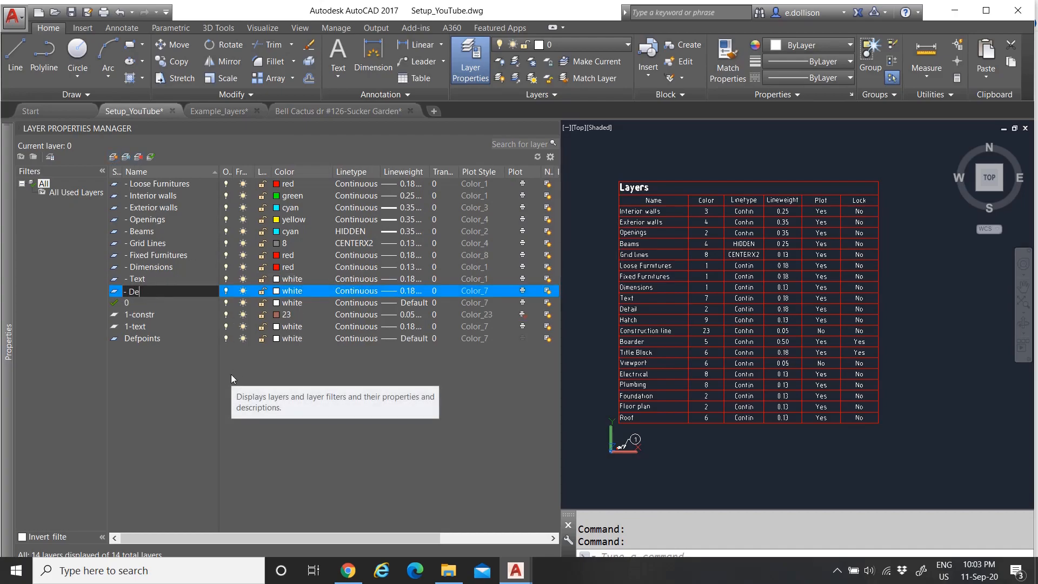
pyautogui.write('tail')
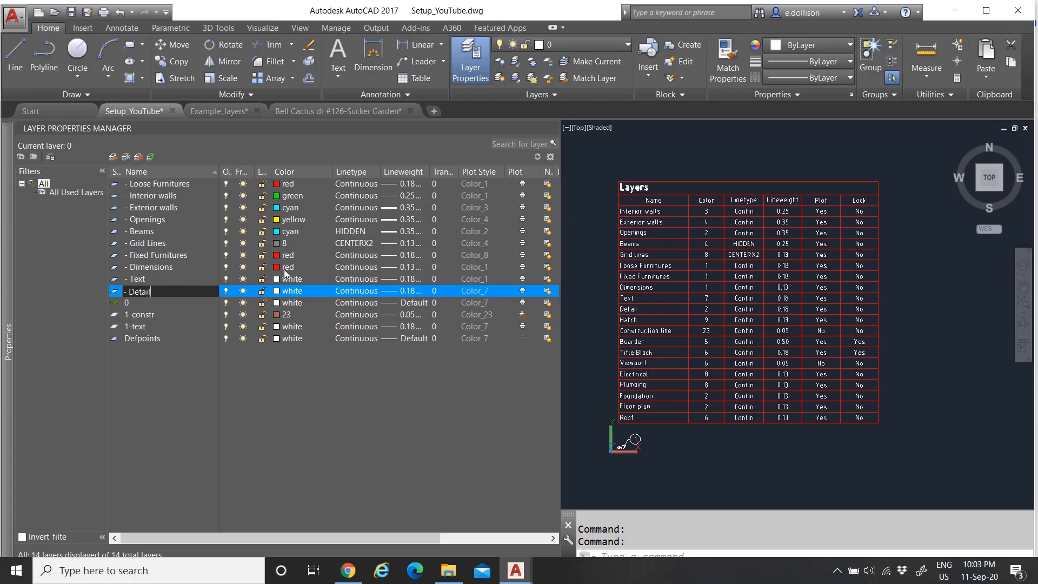
pyautogui.press('Return')
pyautogui.click(291, 290)
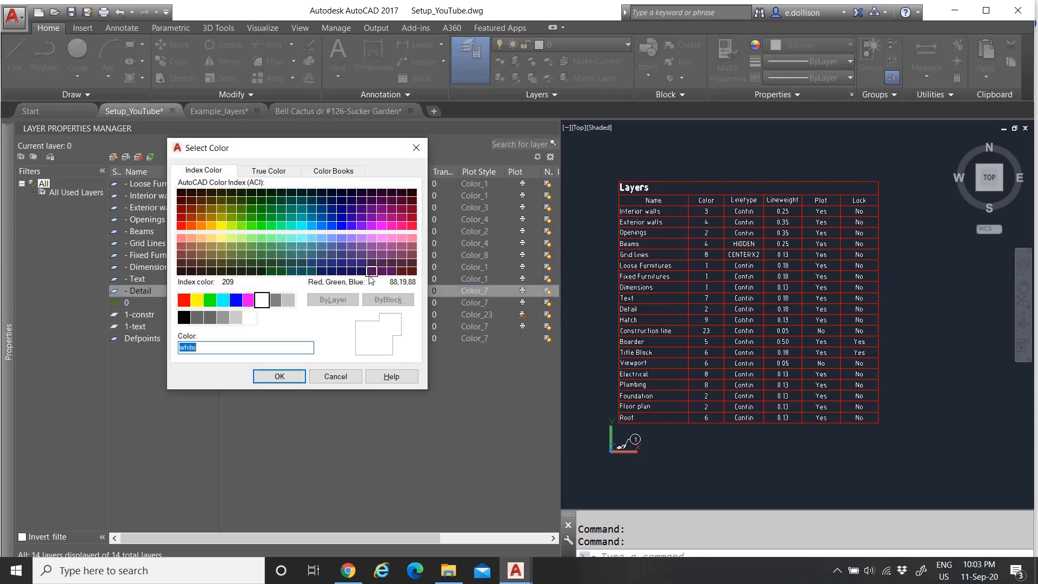
pyautogui.click(197, 299)
pyautogui.click(278, 376)
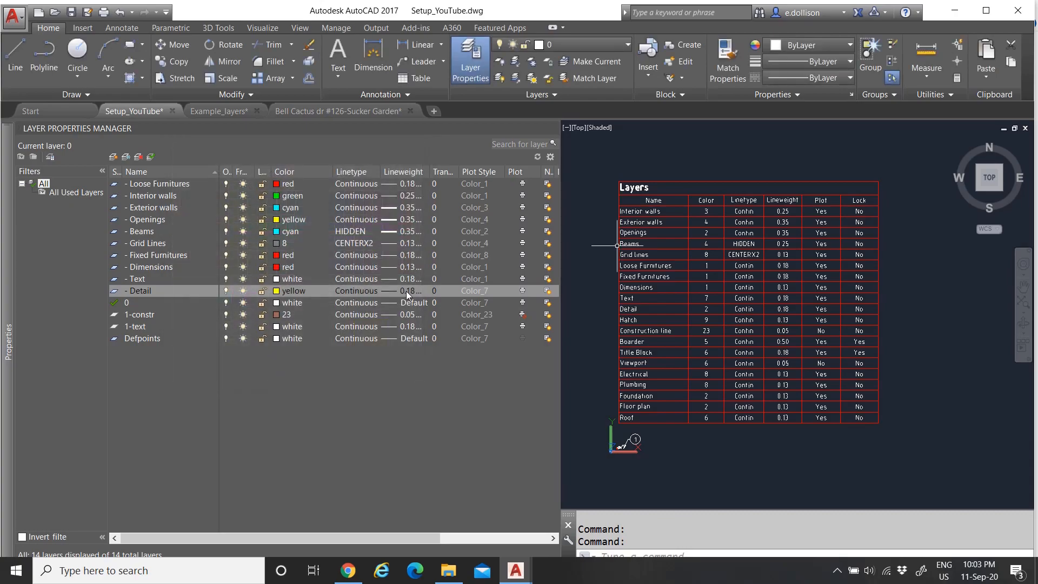
# Create a new layer named "- Hatch" with color 9 and a lineweight of 0.13 mm
pyautogui.click(113, 156)
pyautogui.write('-')
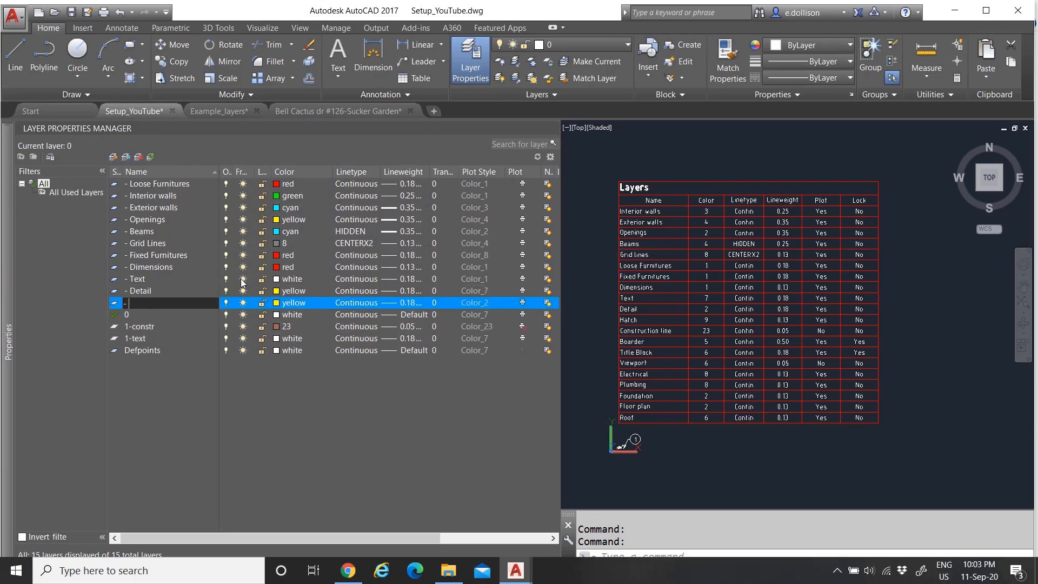
pyautogui.write(' Hatch')
pyautogui.click(286, 305)
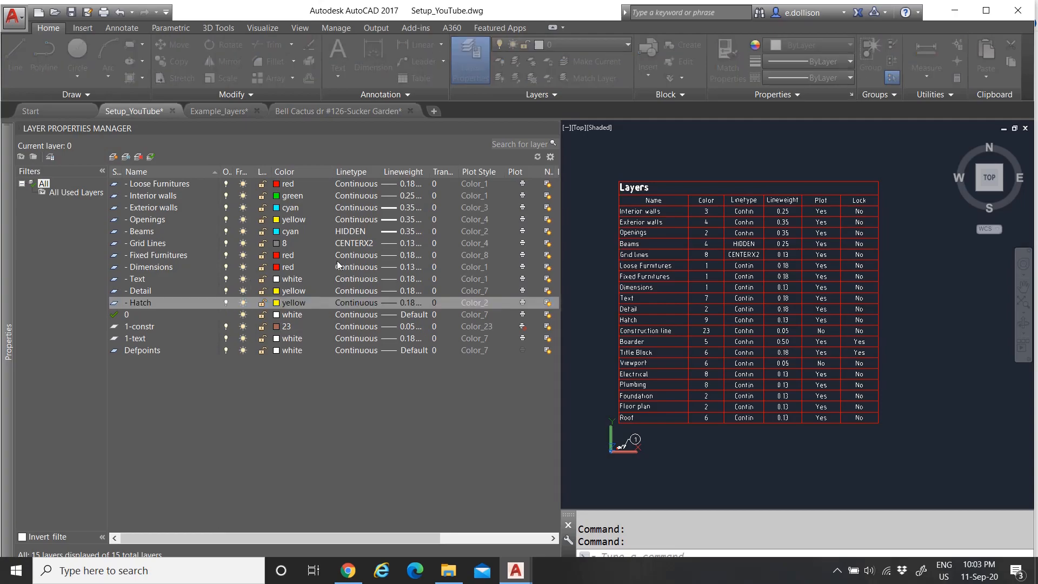
pyautogui.click(294, 304)
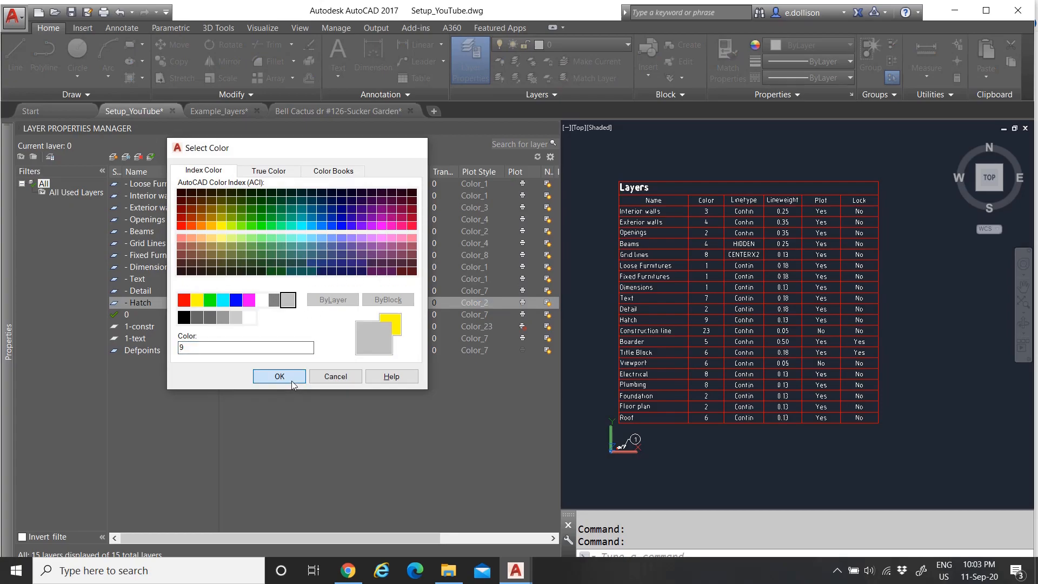
pyautogui.click(291, 380)
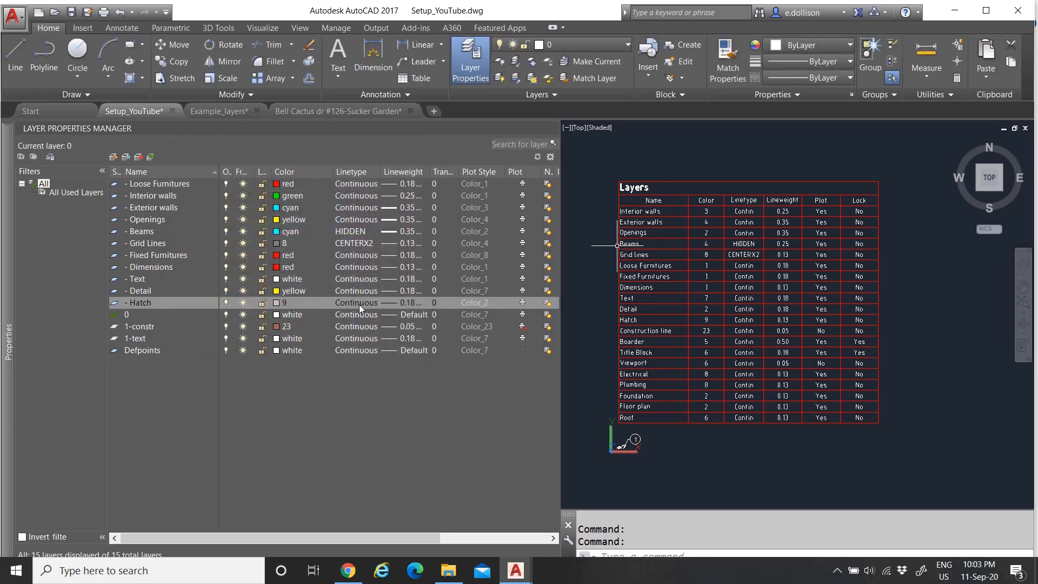
pyautogui.click(409, 306)
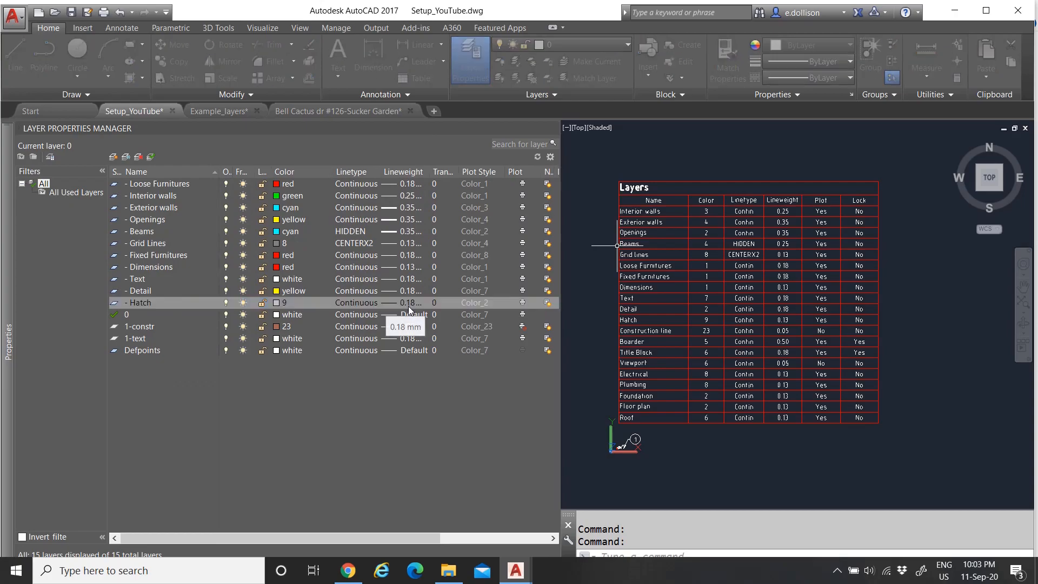
pyautogui.click(375, 219)
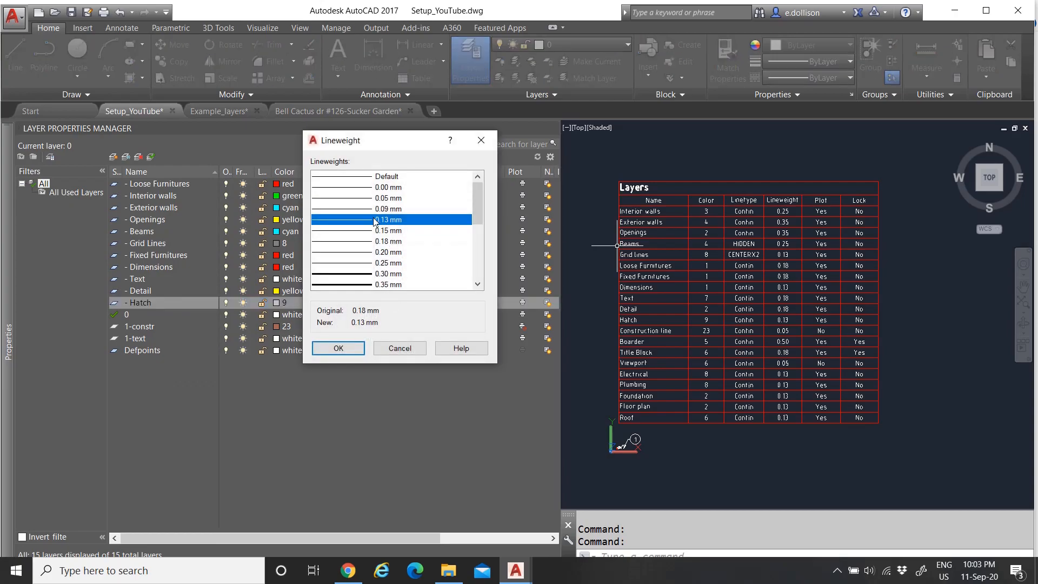
pyautogui.click(349, 347)
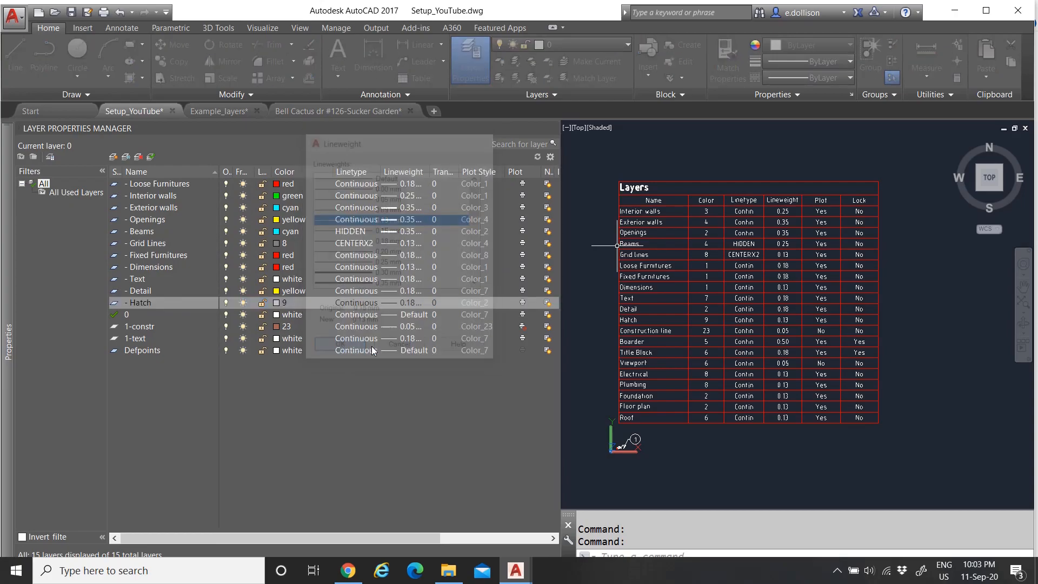
# Create a new layer named "- Contruction line" and set its color to 23
pyautogui.click(113, 158)
pyautogui.write('- Contruction')
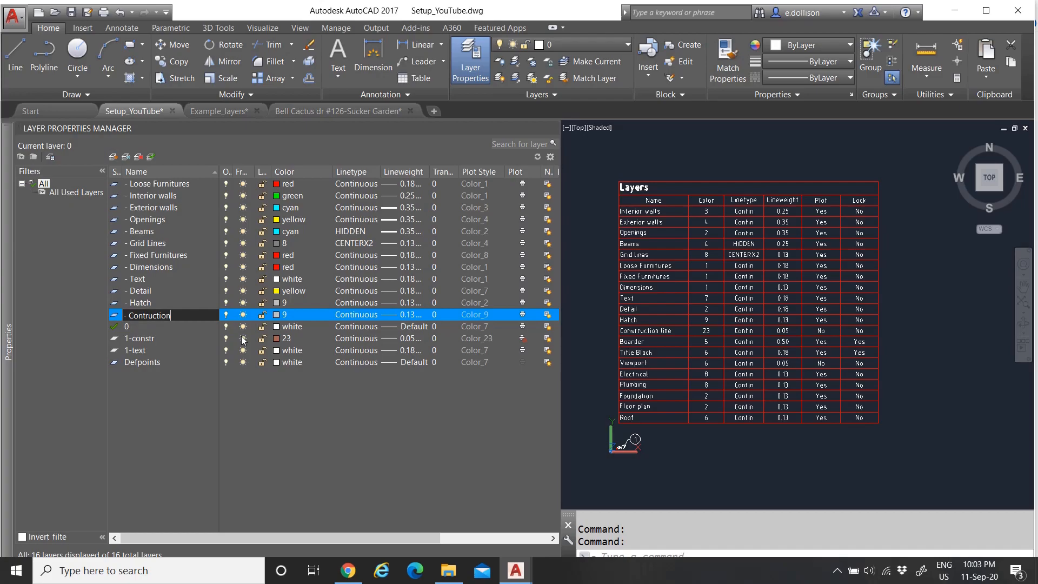
pyautogui.write(' line')
pyautogui.click(282, 315)
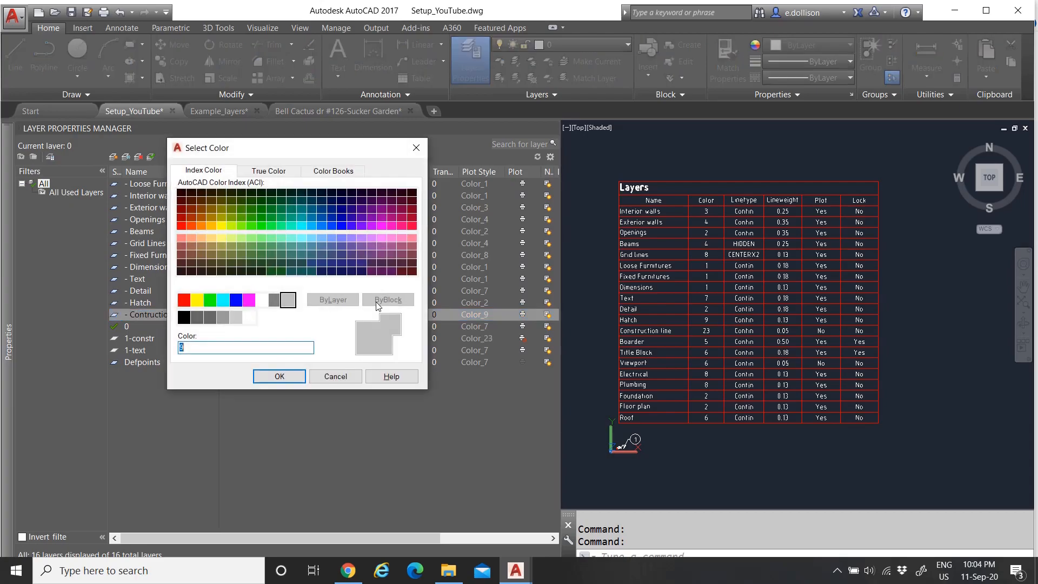
pyautogui.click(192, 246)
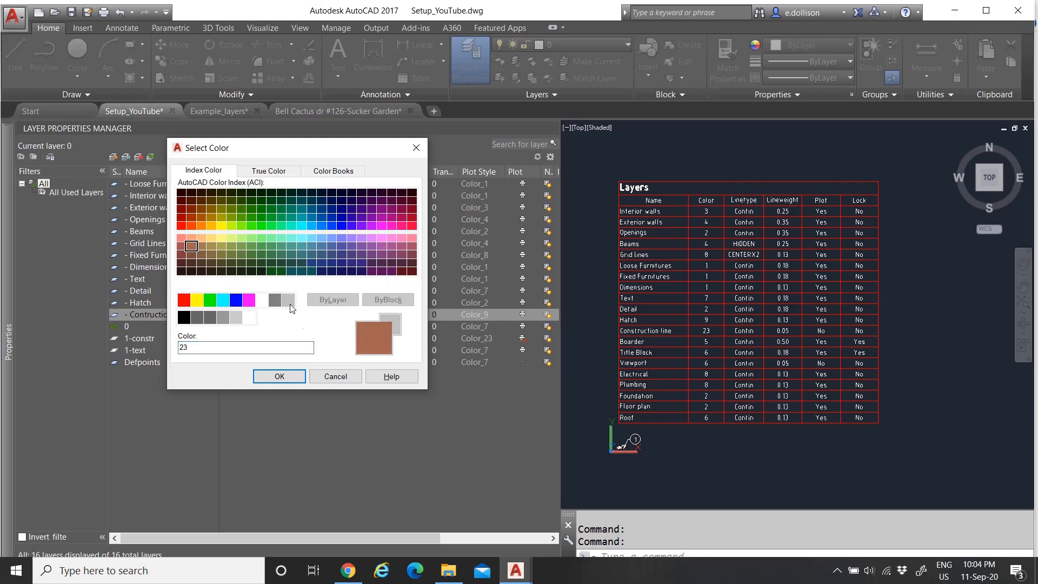
pyautogui.click(279, 376)
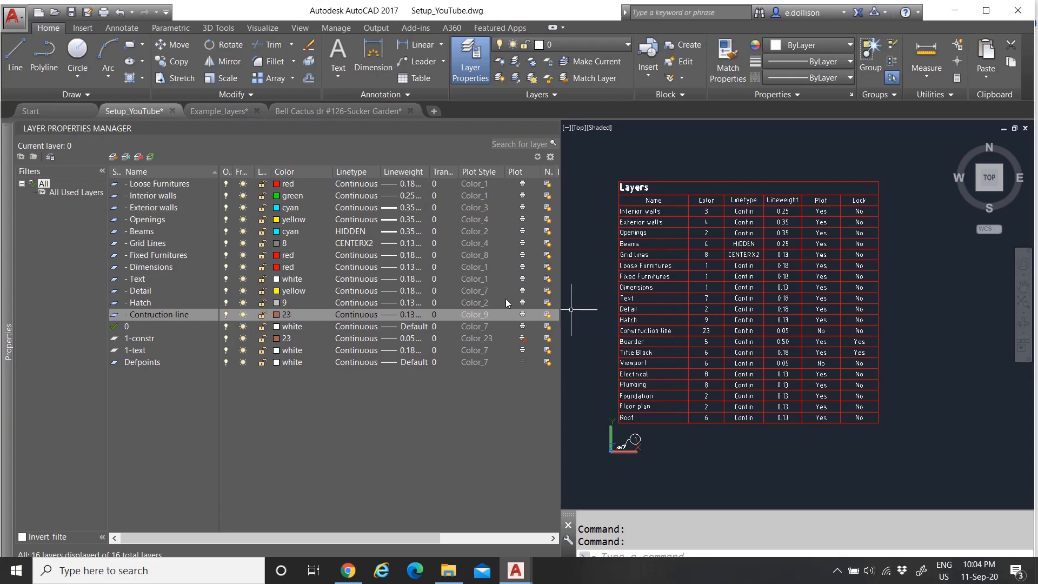
# Make the Contruction line layer non-plotting and set its lineweight to 0.05 mm
pyautogui.click(523, 314)
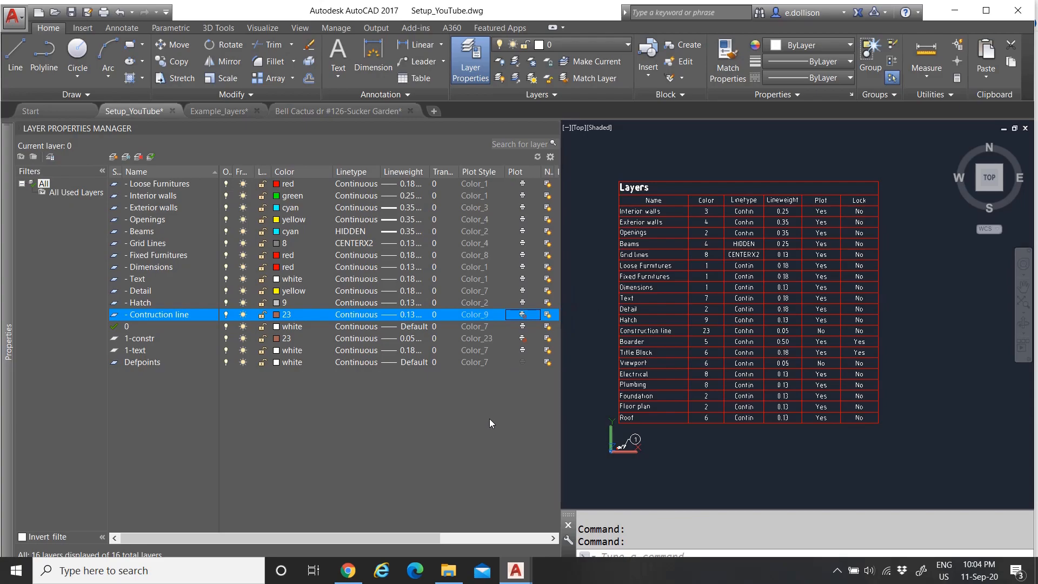
pyautogui.click(400, 315)
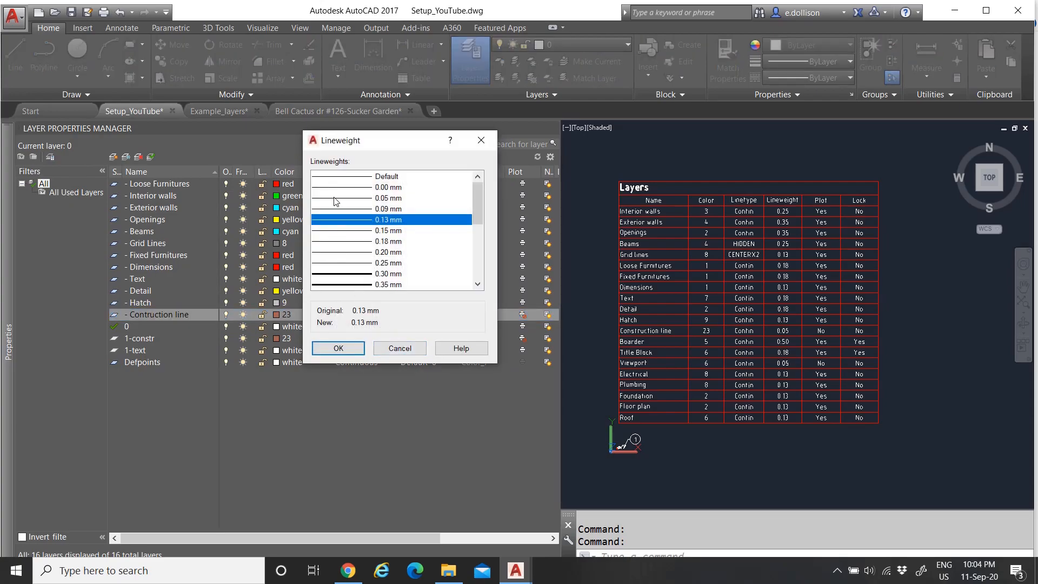
pyautogui.click(336, 198)
pyautogui.click(338, 348)
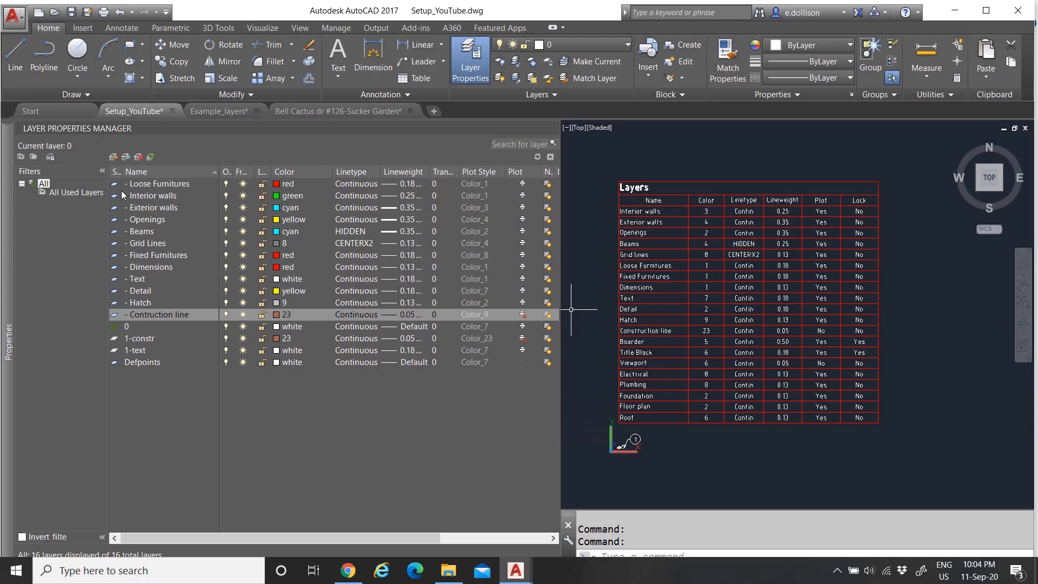
pyautogui.click(146, 303)
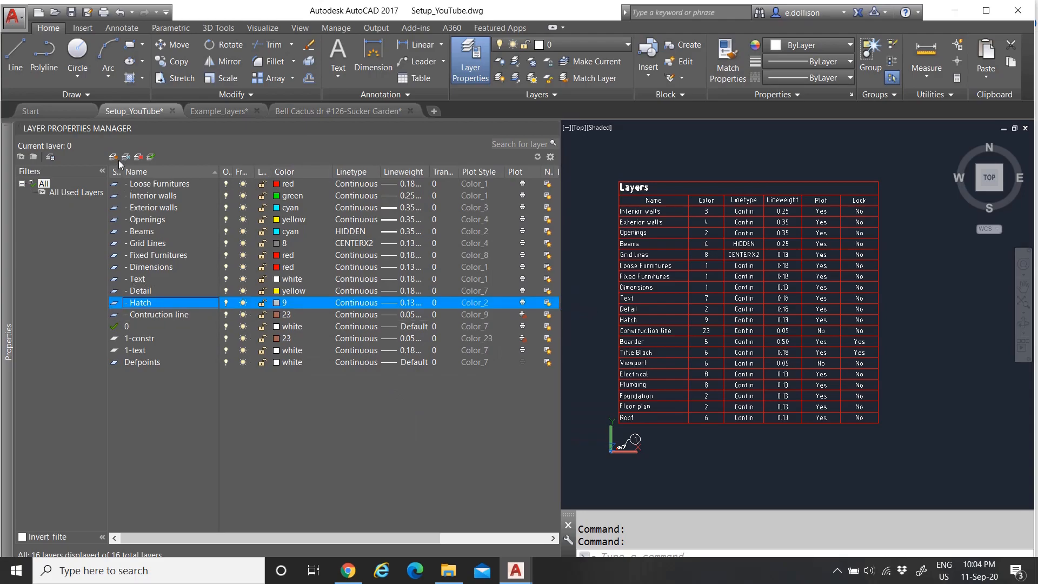
pyautogui.click(150, 301)
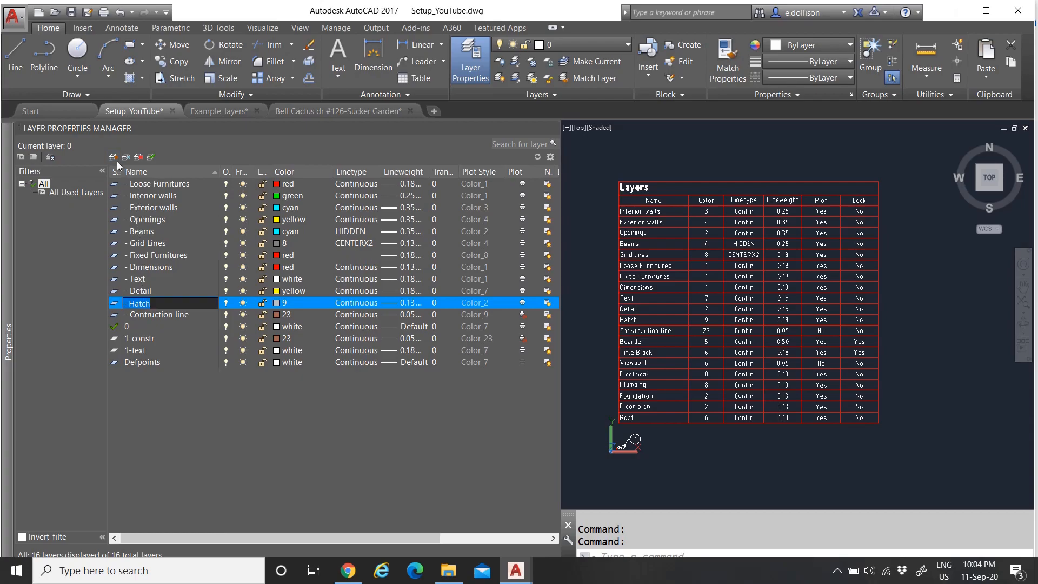
pyautogui.click(151, 315)
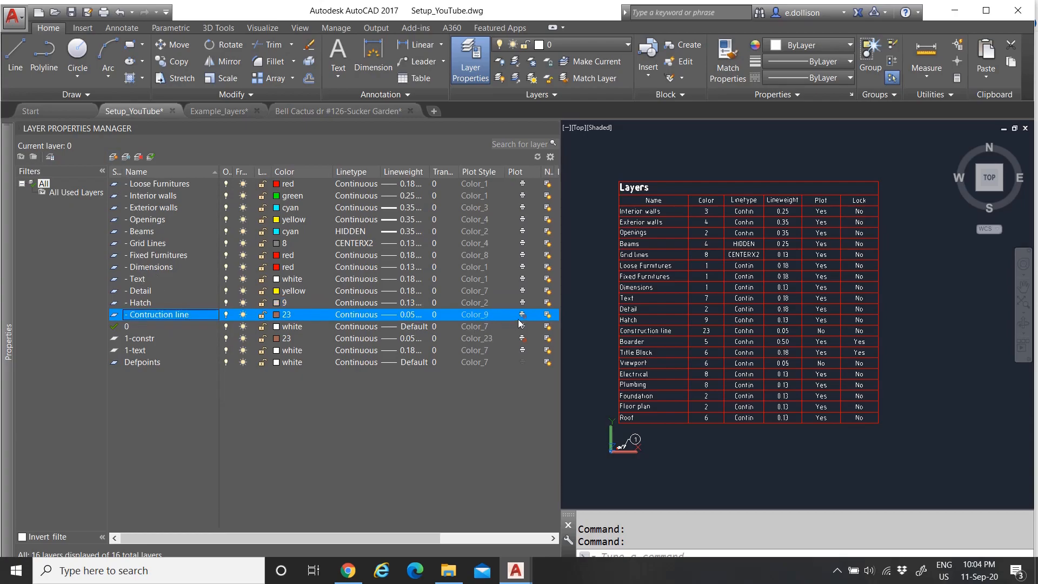
# Create a new layer named "- Boarder" based on the Hatch layer, with color blue and a lineweight of 0.50 mm
pyautogui.click(151, 300)
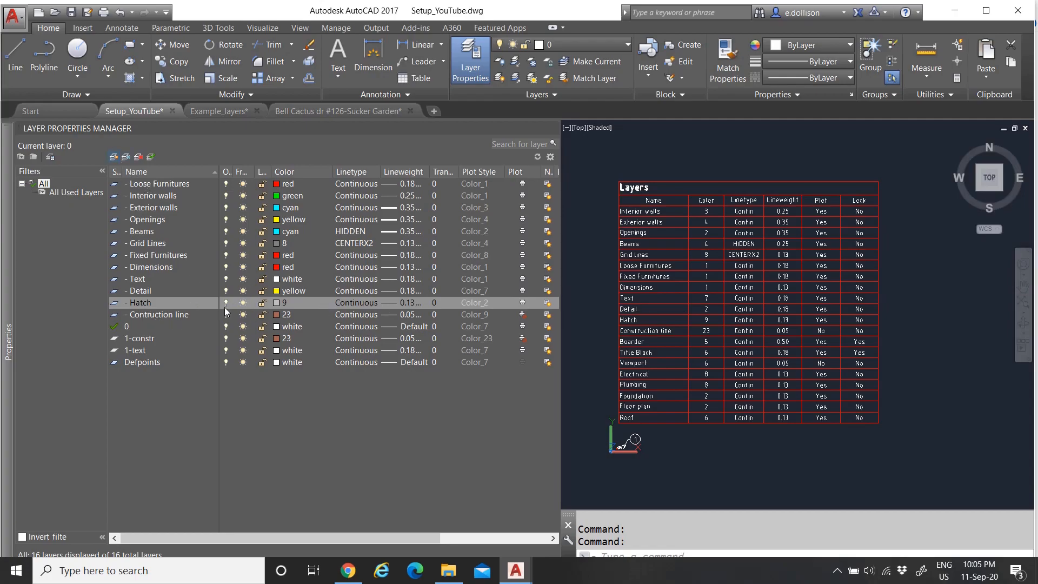
pyautogui.click(114, 157)
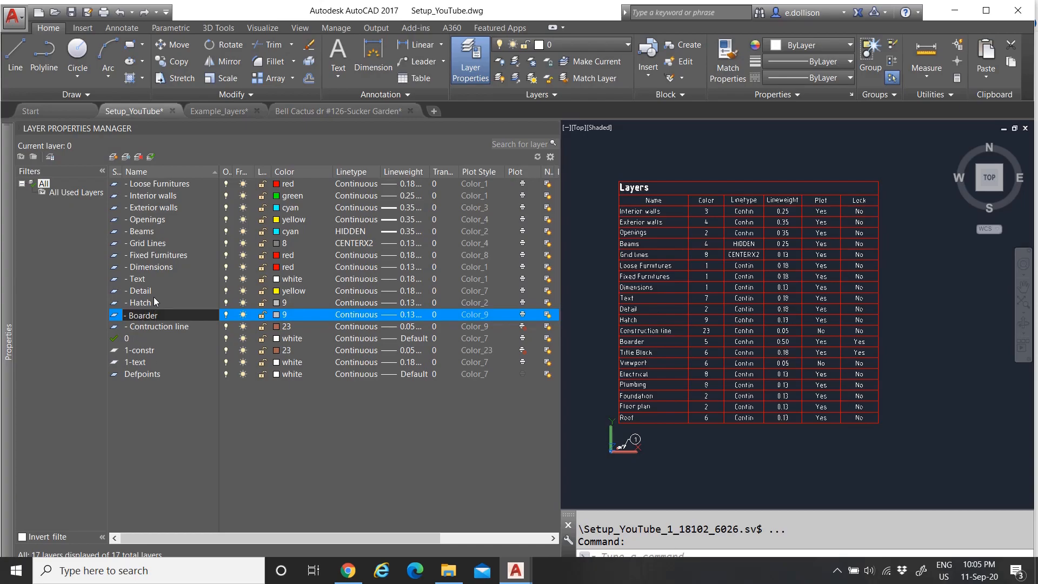
pyautogui.click(277, 316)
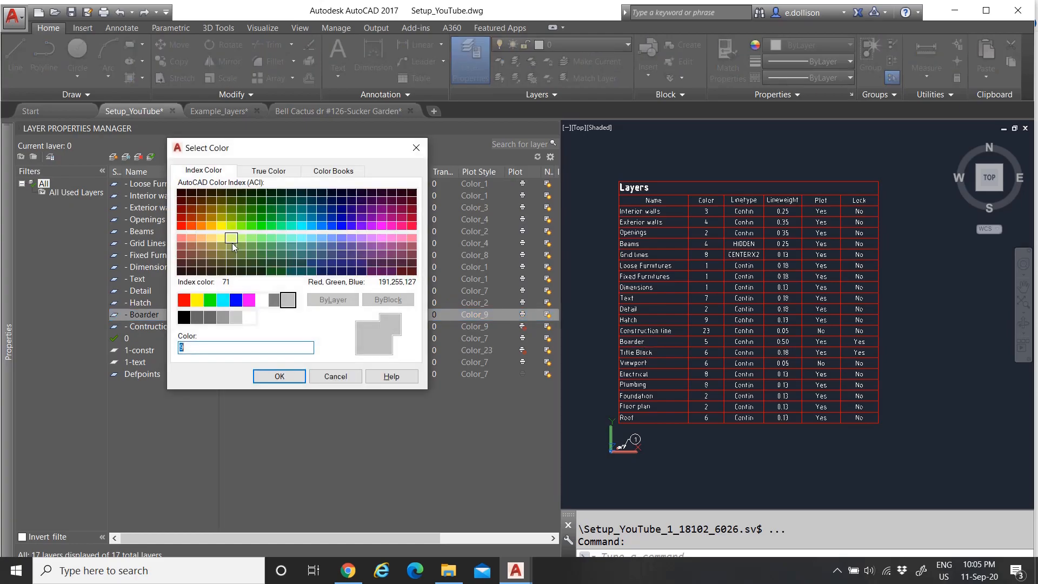
pyautogui.click(236, 299)
pyautogui.click(279, 375)
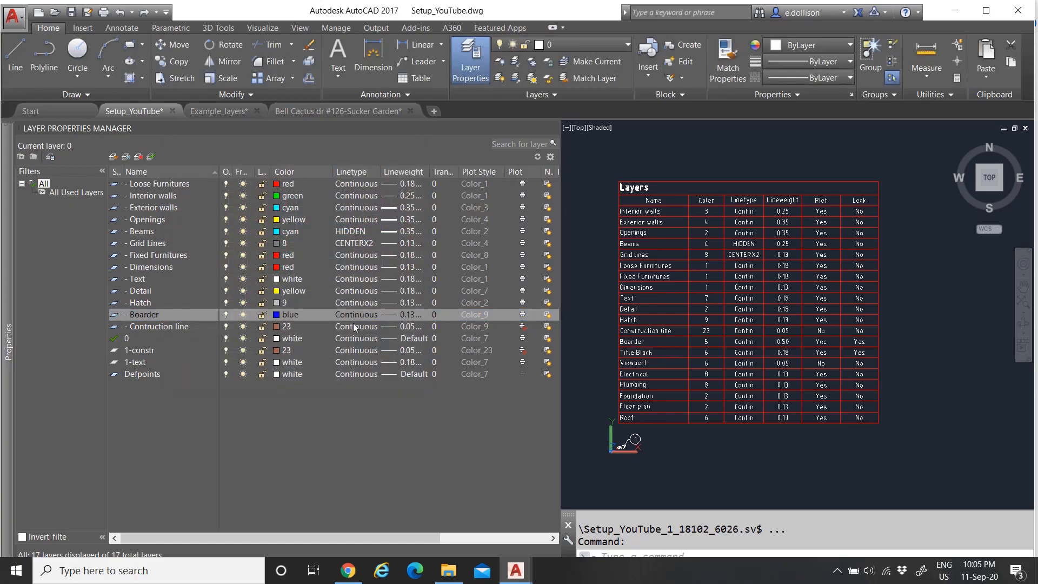
pyautogui.click(406, 316)
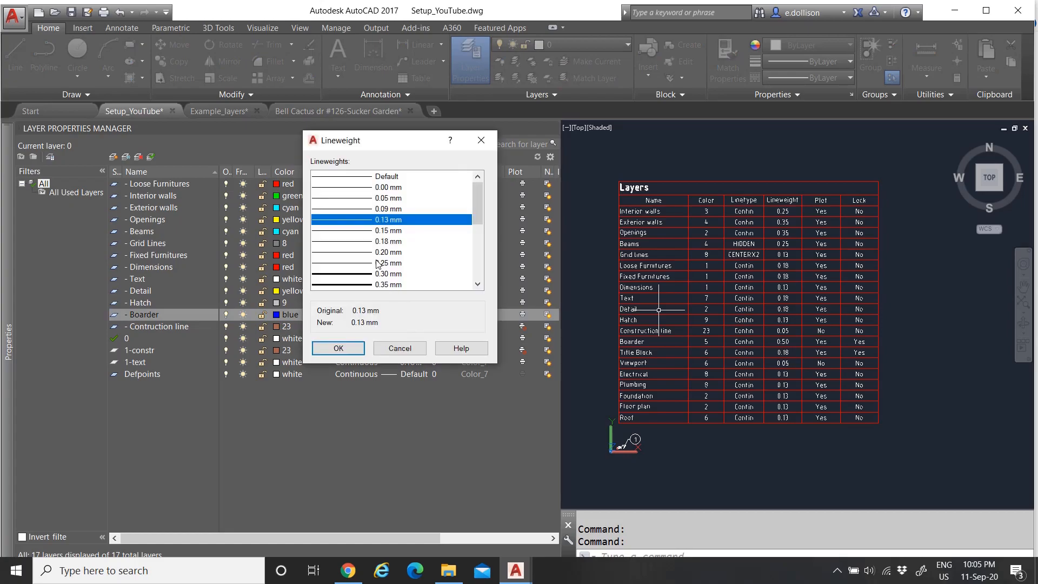
pyautogui.scroll(-1, 389, 281)
pyautogui.click(388, 274)
pyautogui.click(338, 347)
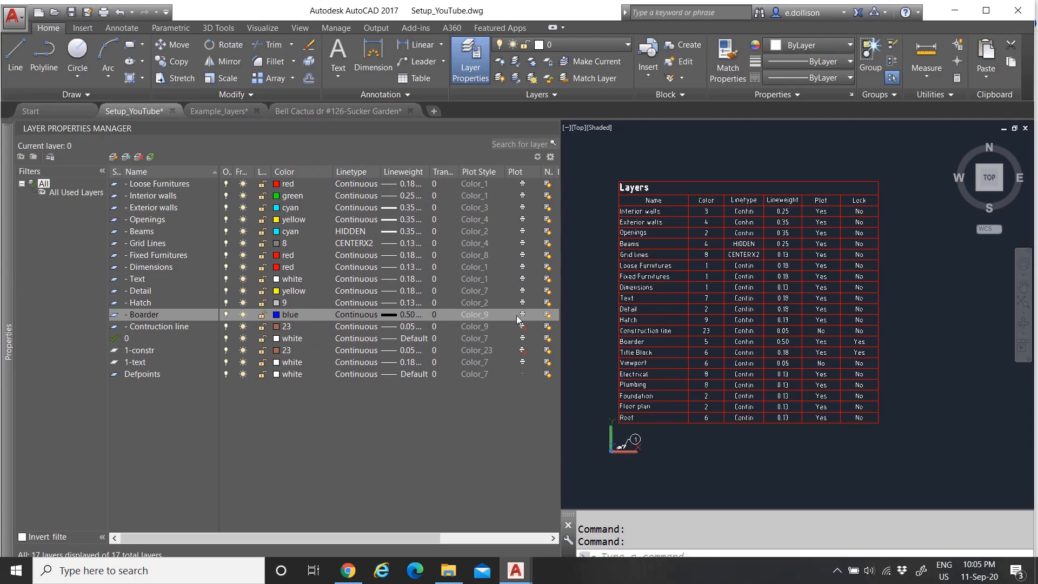
# Create a new layer named "- Title Block" based on the Boarder layer, with color magenta and a lineweight of 0.18 mm
pyautogui.click(147, 326)
pyautogui.click(142, 314)
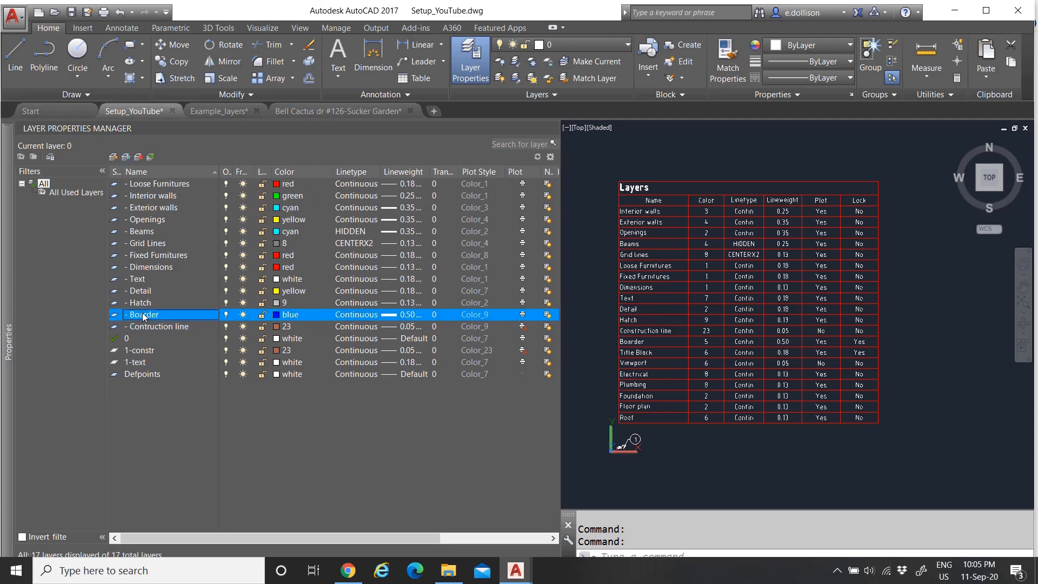
pyautogui.click(113, 157)
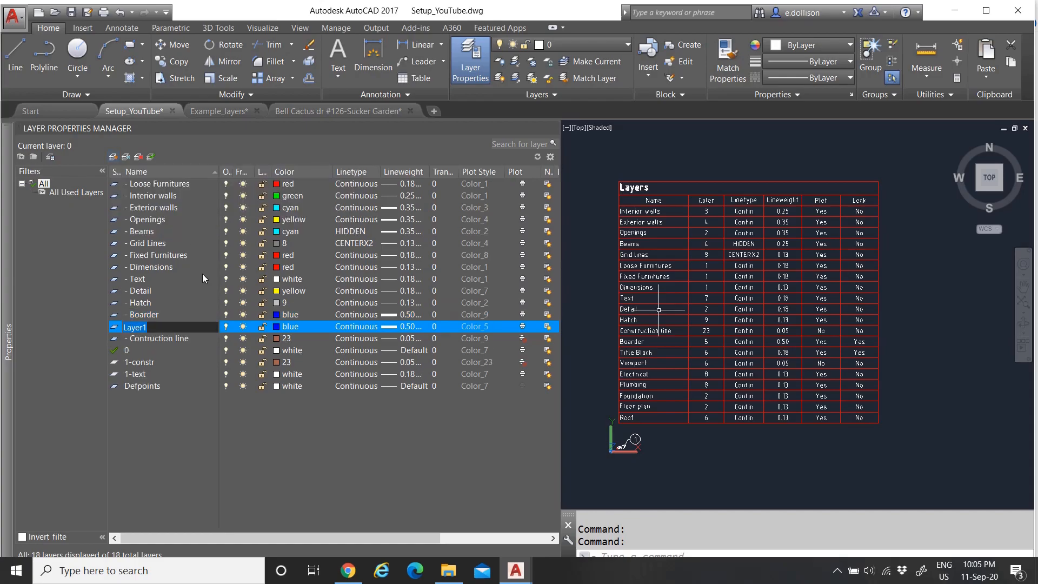
pyautogui.write('- Title Block')
pyautogui.click(281, 326)
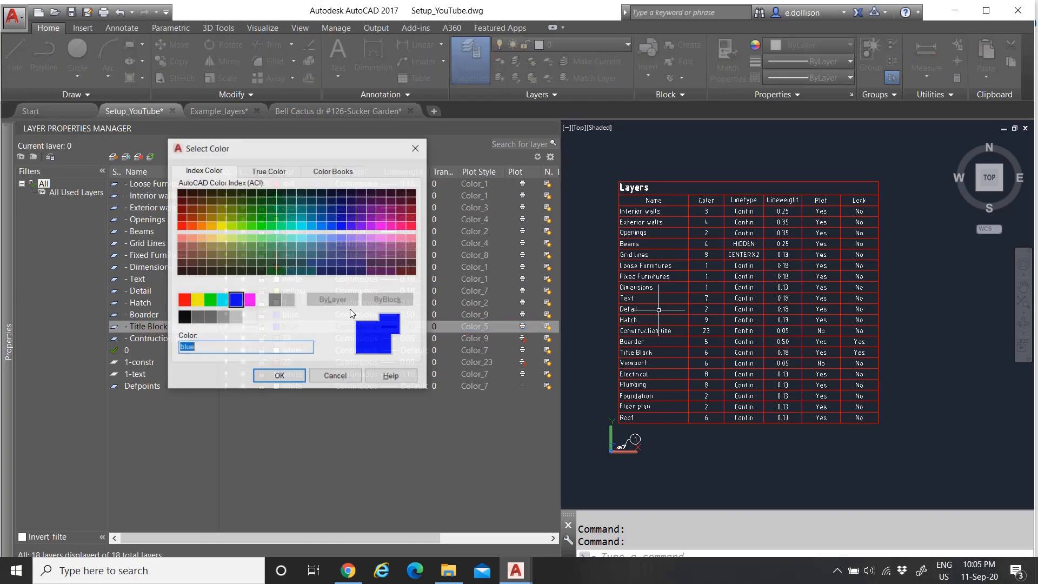
pyautogui.click(249, 299)
pyautogui.click(279, 376)
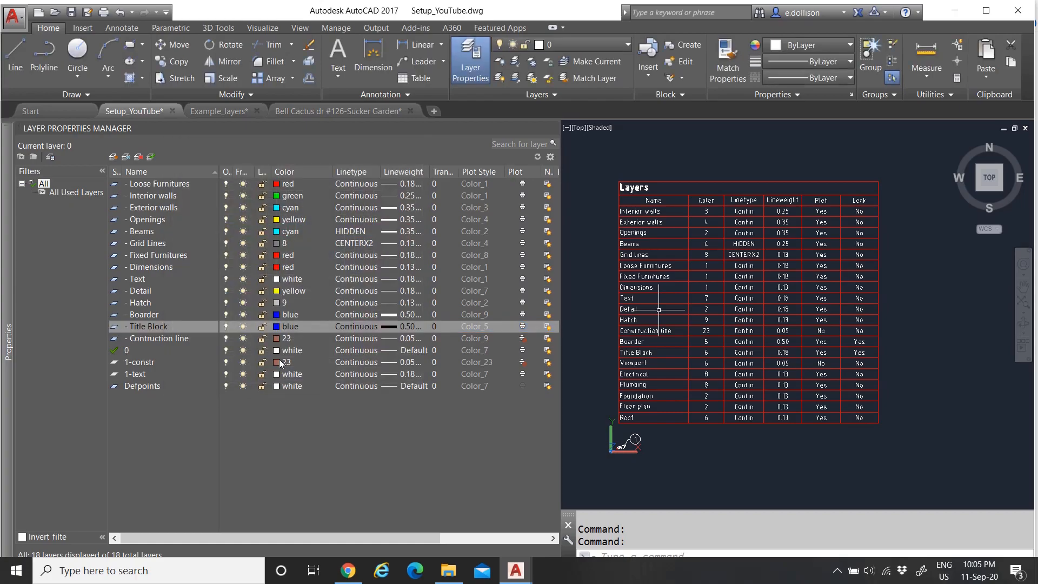
pyautogui.click(402, 326)
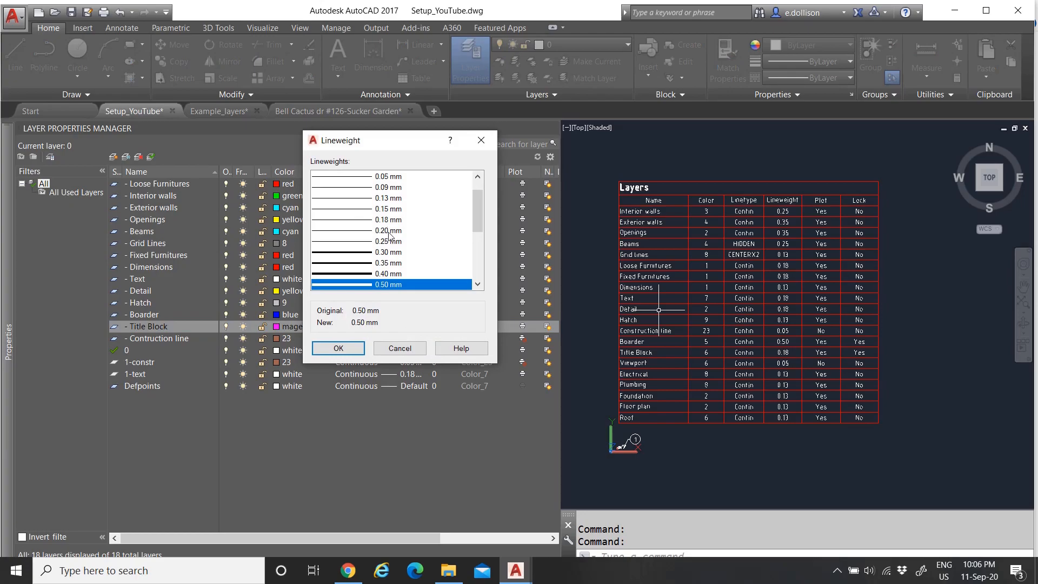
pyautogui.click(363, 219)
pyautogui.click(336, 349)
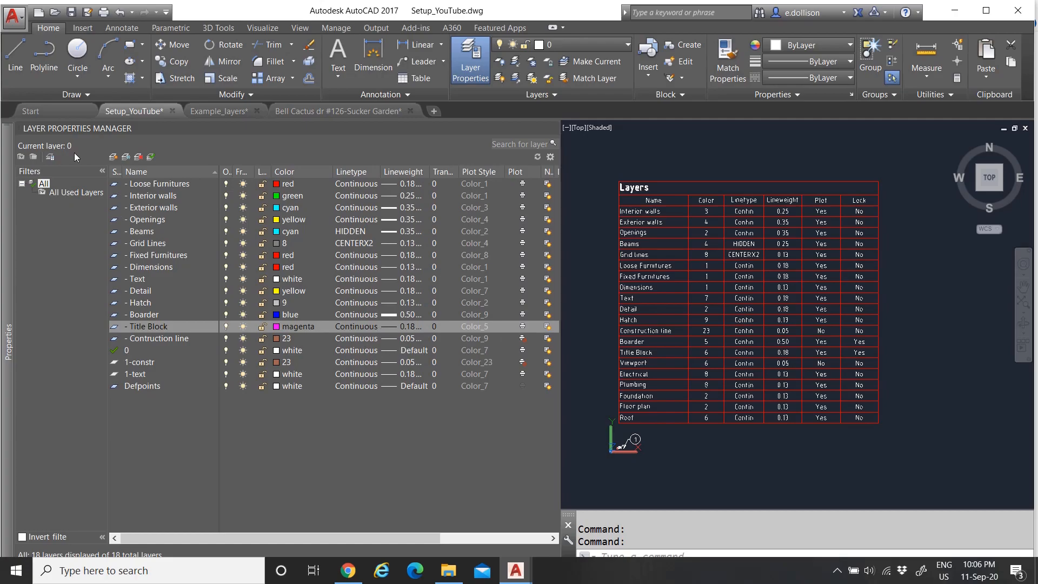
# Create a new layer named "- Viewport" from the Title Block layer, make it non-plotting and set its lineweight to 0.05 mm
pyautogui.click(112, 158)
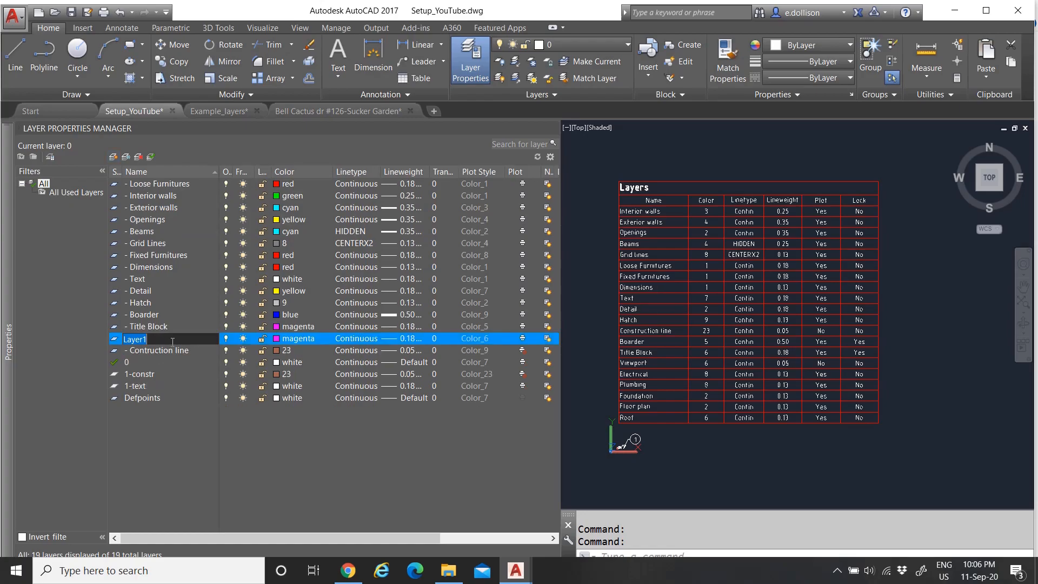
pyautogui.write('- Viewport')
pyautogui.click(524, 339)
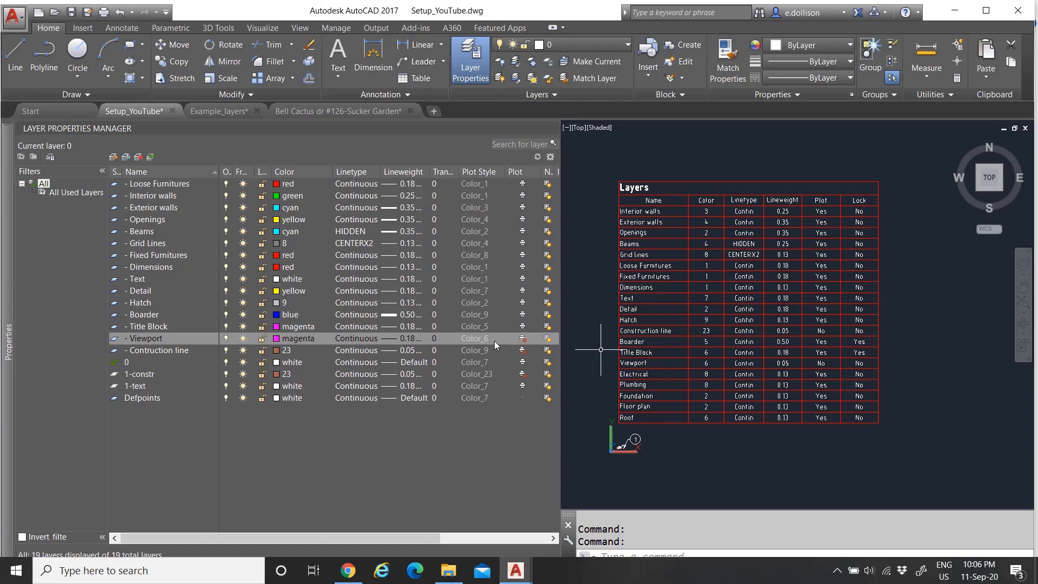
pyautogui.click(391, 339)
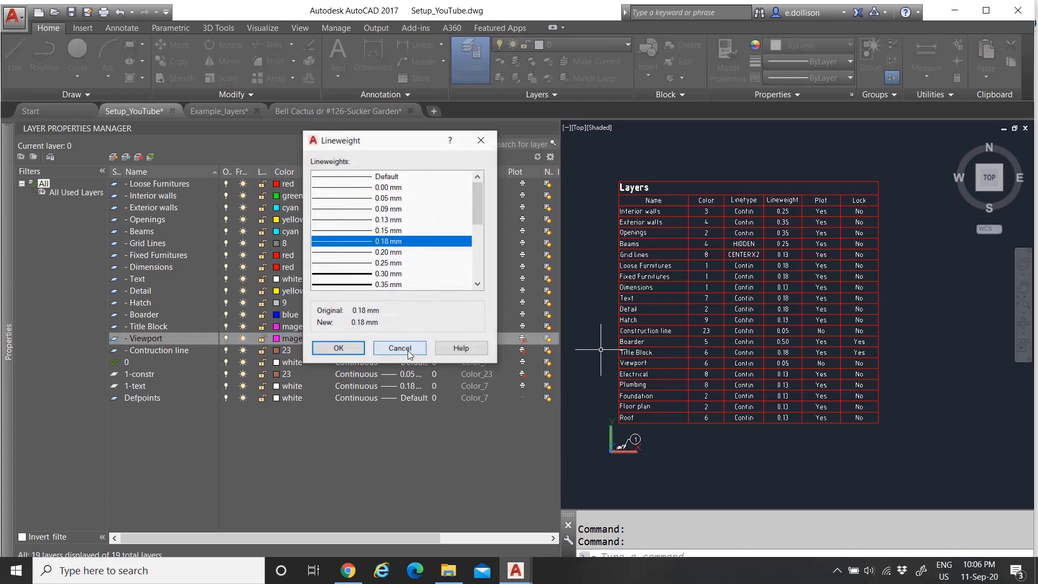
pyautogui.click(385, 198)
pyautogui.click(338, 347)
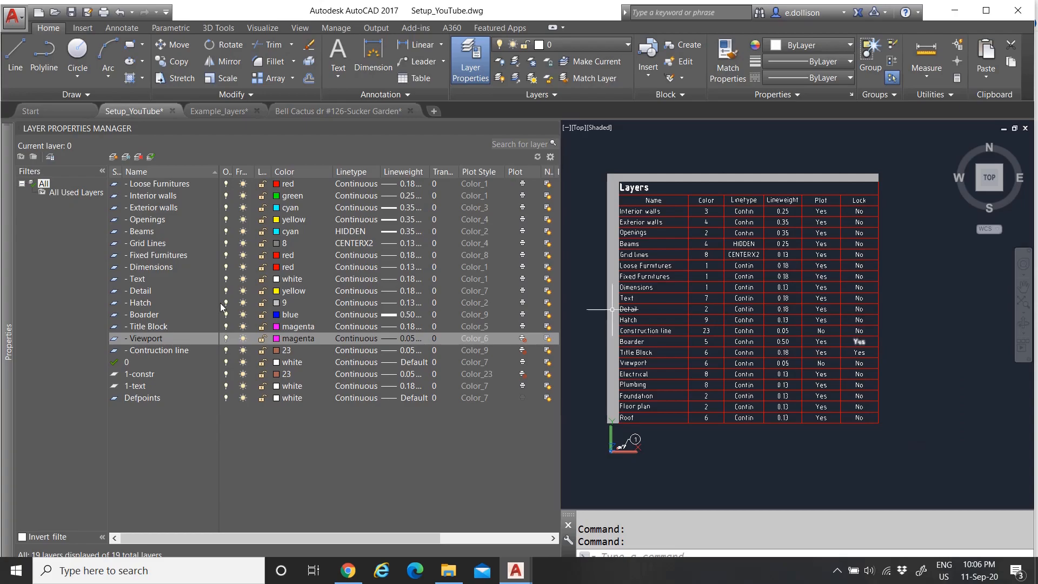
pyautogui.click(287, 315)
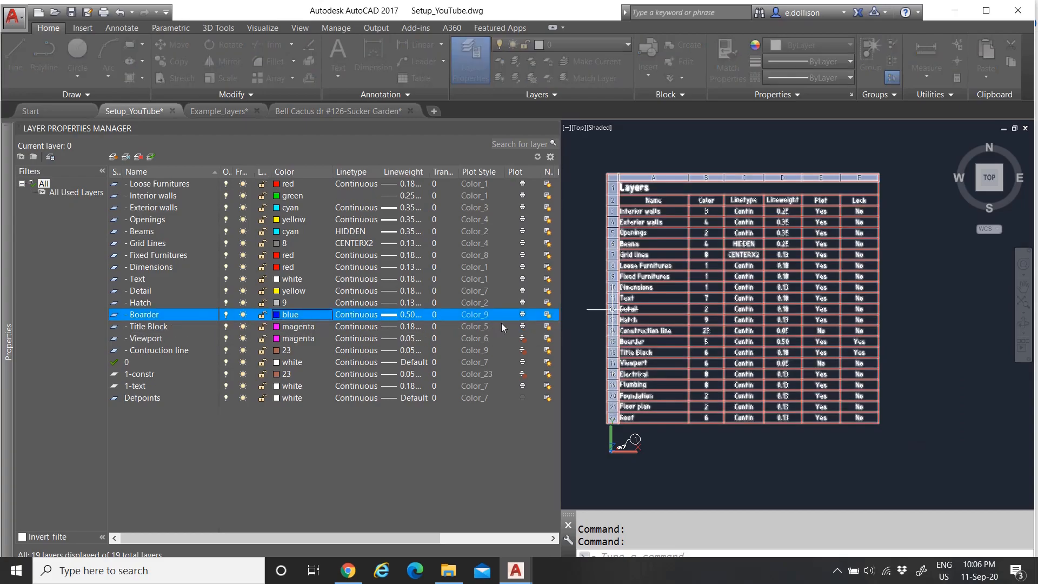
pyautogui.click(344, 376)
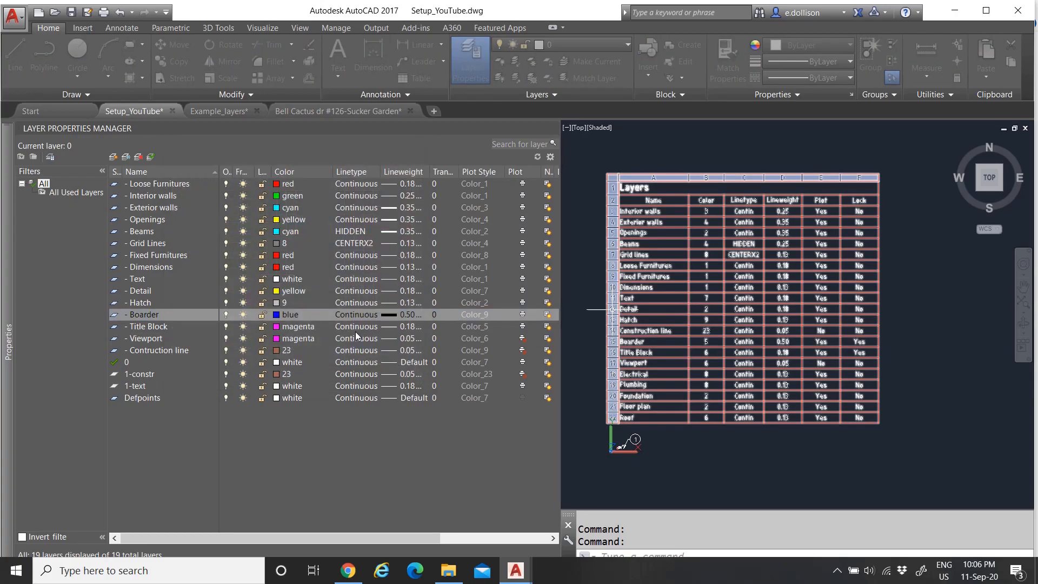
# Lock the Boarder and Title Block layers
pyautogui.click(262, 317)
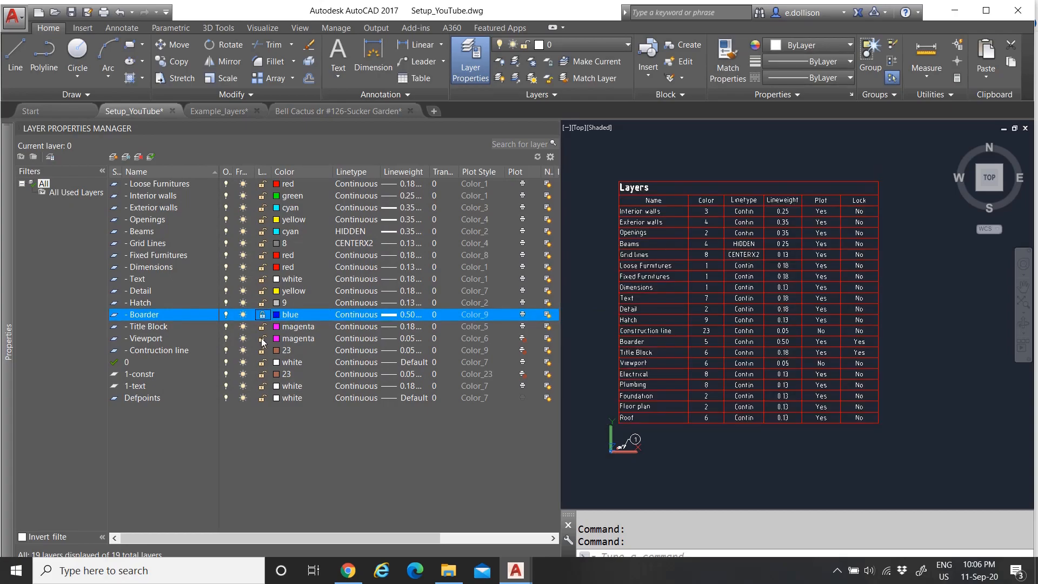
pyautogui.click(261, 327)
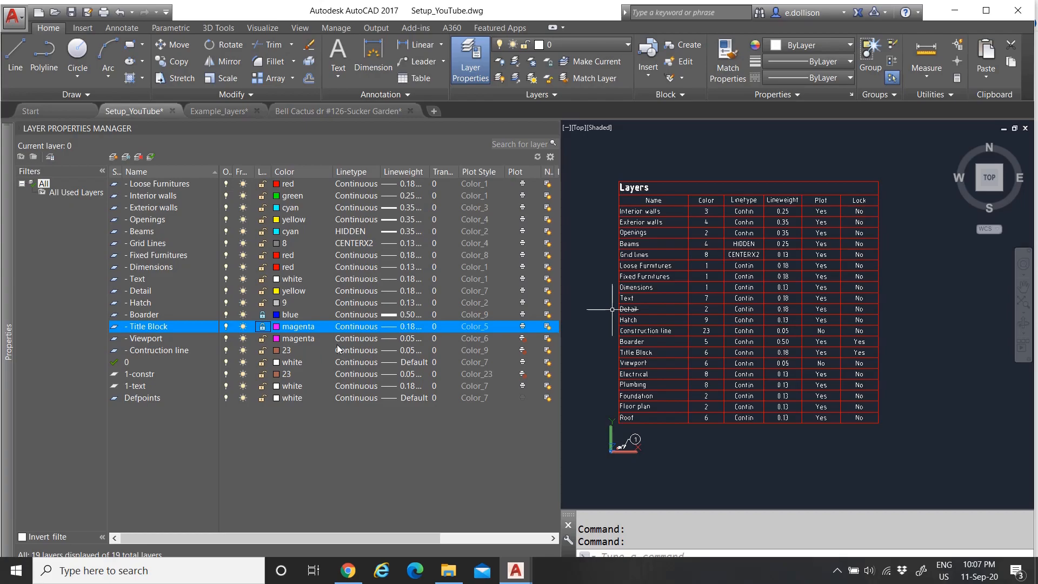
pyautogui.click(263, 326)
# Create a new layer named "- Electrical" based on the Hatch layer and set its color to 8
pyautogui.click(160, 338)
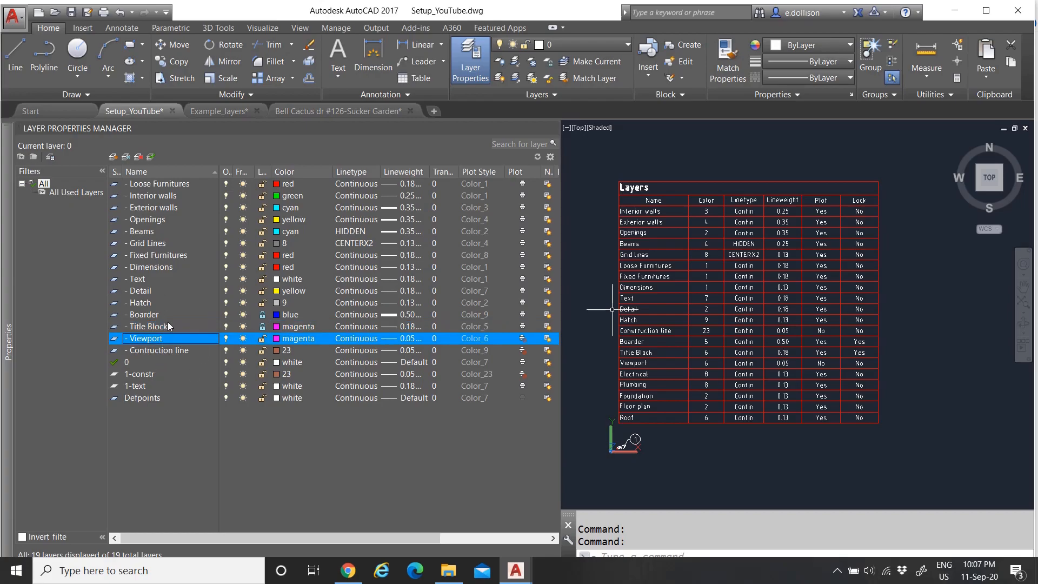
pyautogui.click(153, 304)
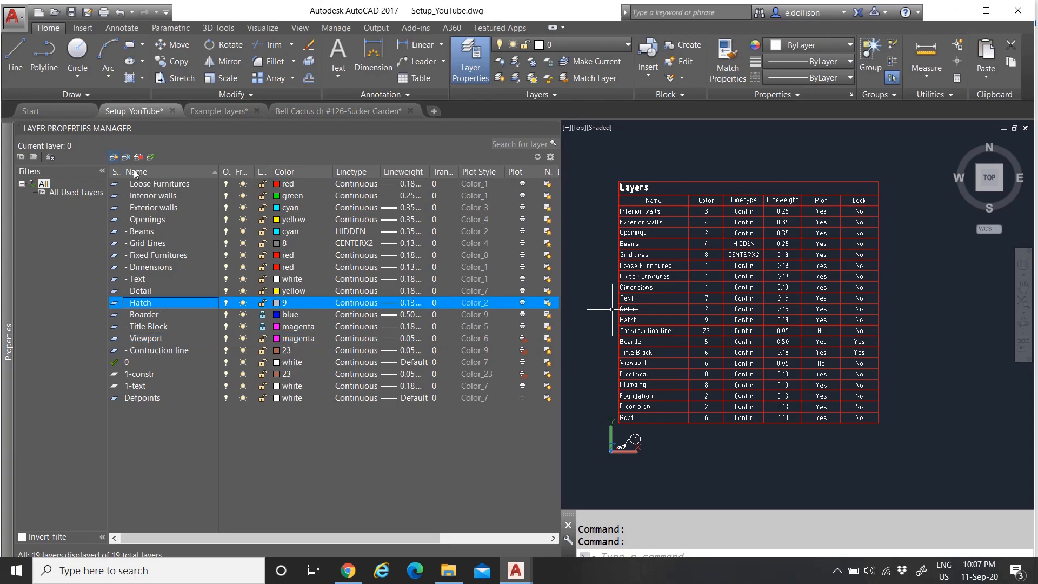
pyautogui.hotkey('alt', 'n')
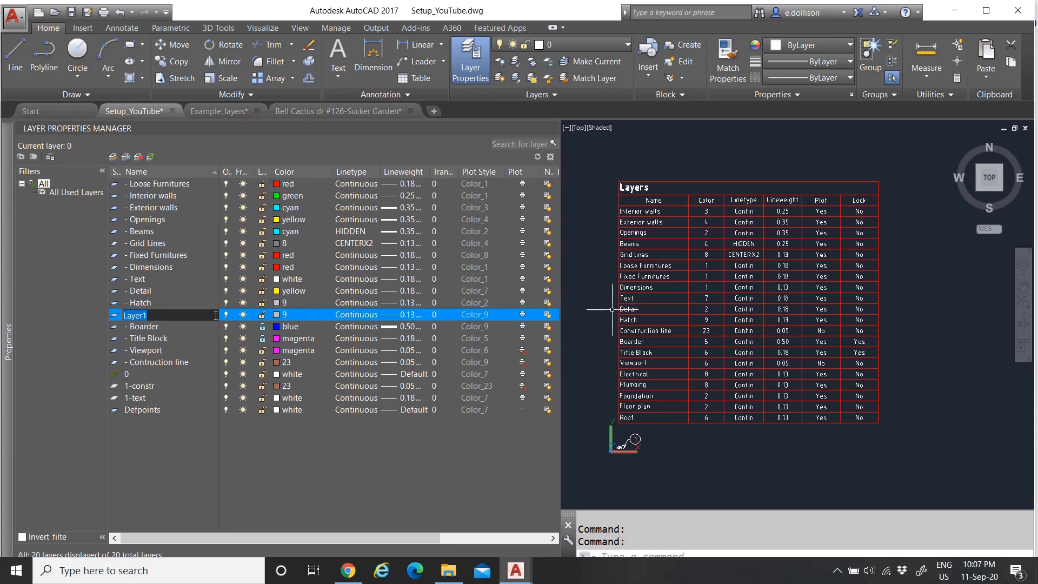
pyautogui.write('- Electrical')
pyautogui.press('Return')
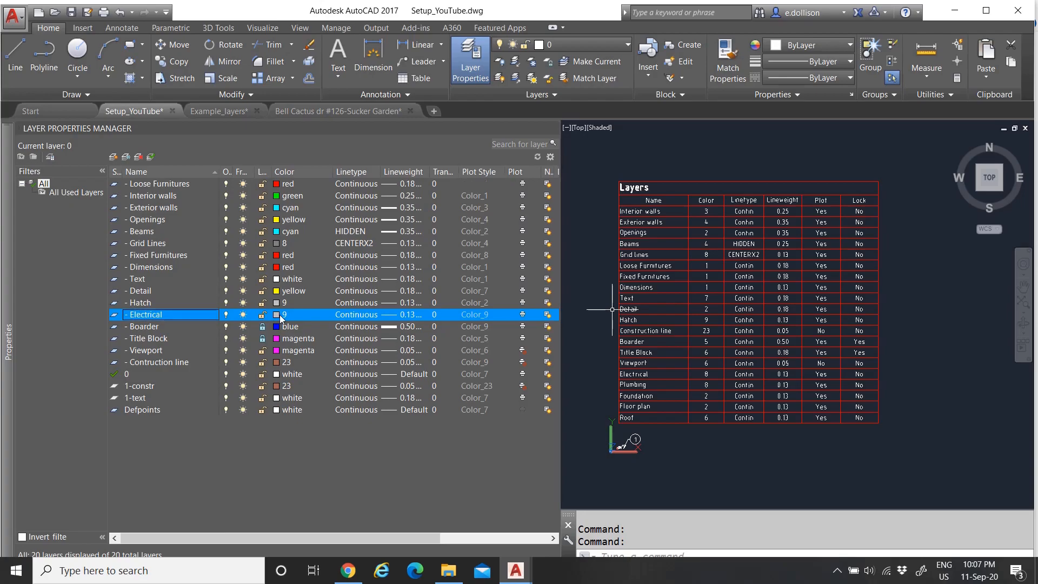
pyautogui.click(280, 315)
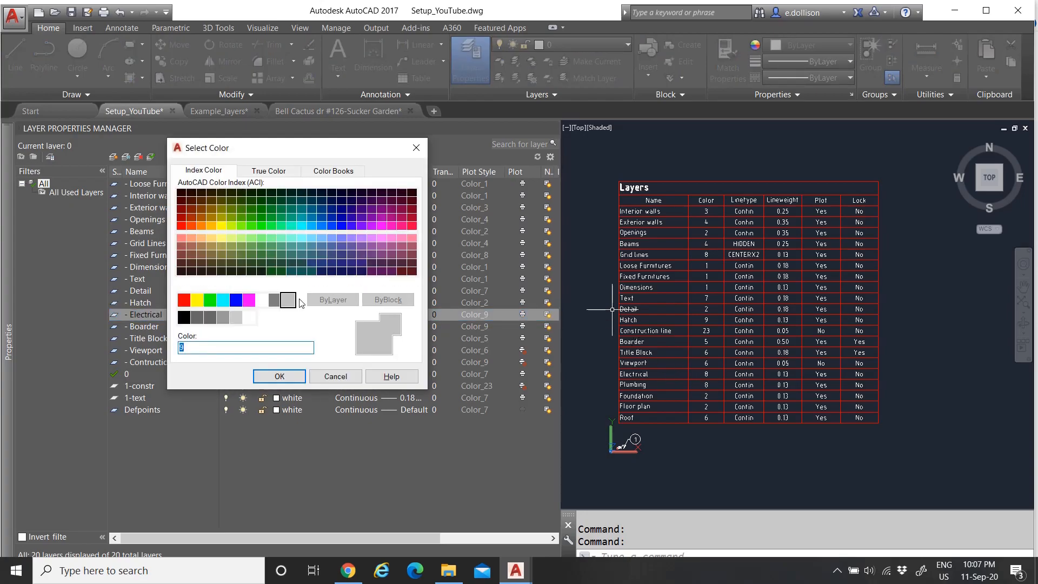
pyautogui.click(274, 300)
pyautogui.click(279, 376)
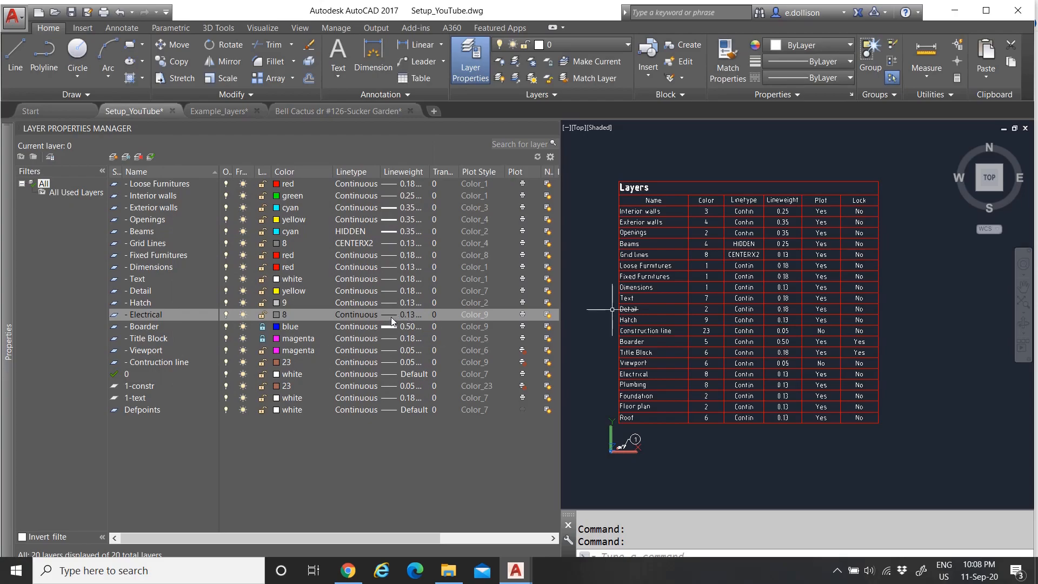
# Create two new layers named "- Plumbing" and "- Foundation", copying the Electrical layer's properties
pyautogui.click(113, 156)
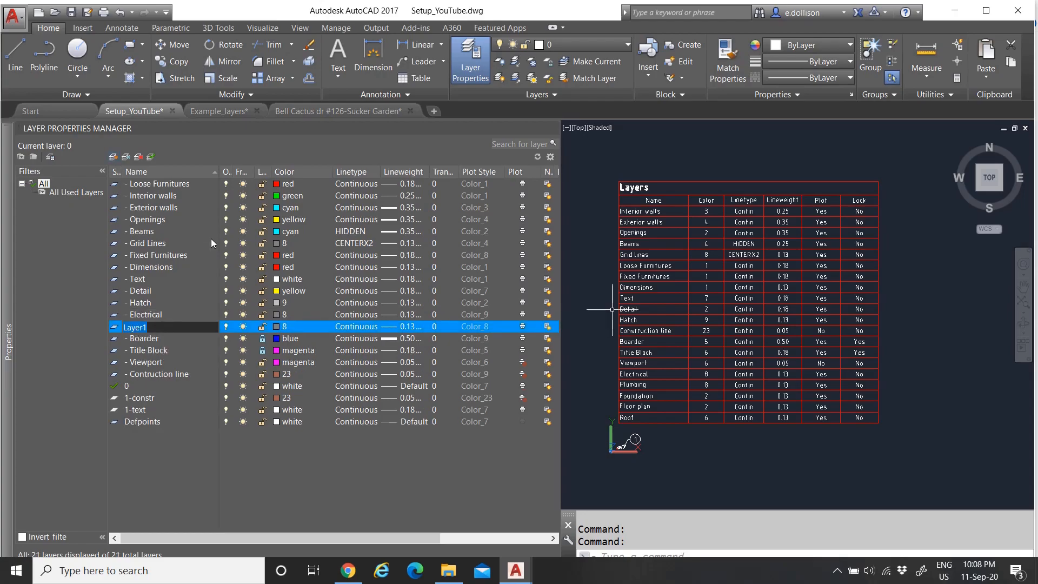
pyautogui.write('- Plumbing')
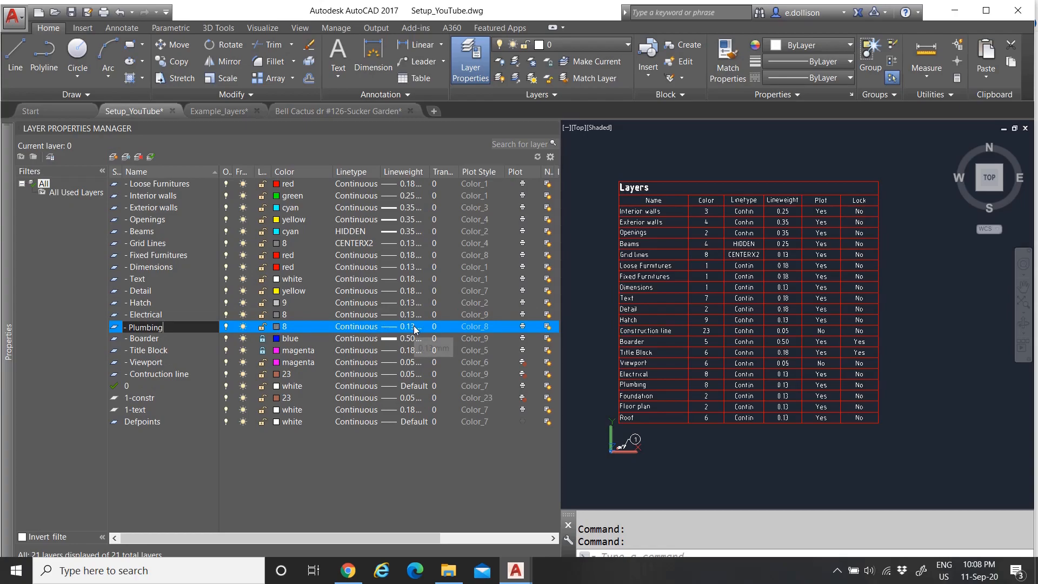
pyautogui.click(113, 157)
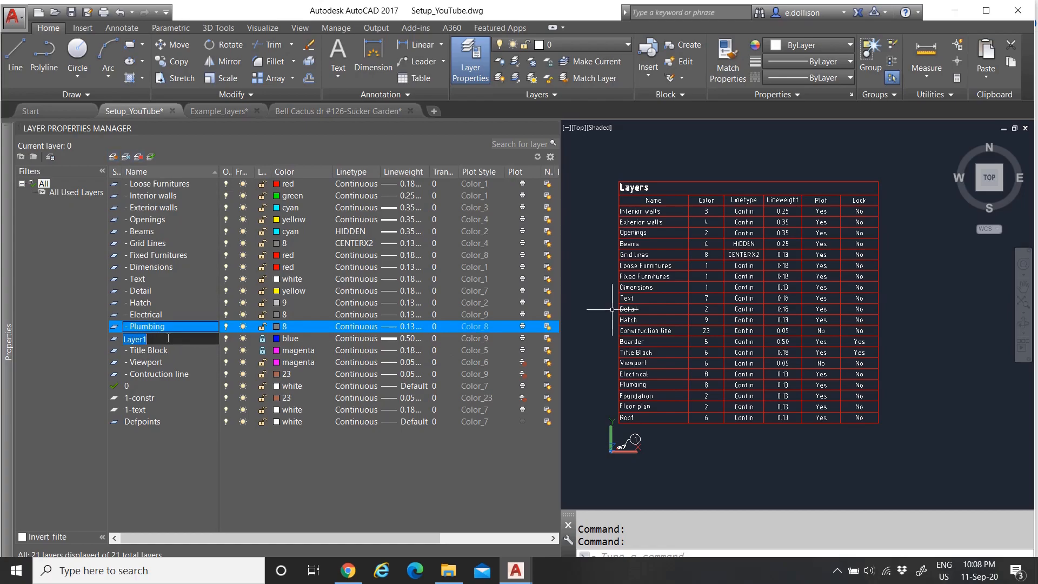
pyautogui.write('- Foundaton')
pyautogui.press('BackSpace')
pyautogui.press('BackSpace')
pyautogui.write('ion')
pyautogui.click(279, 340)
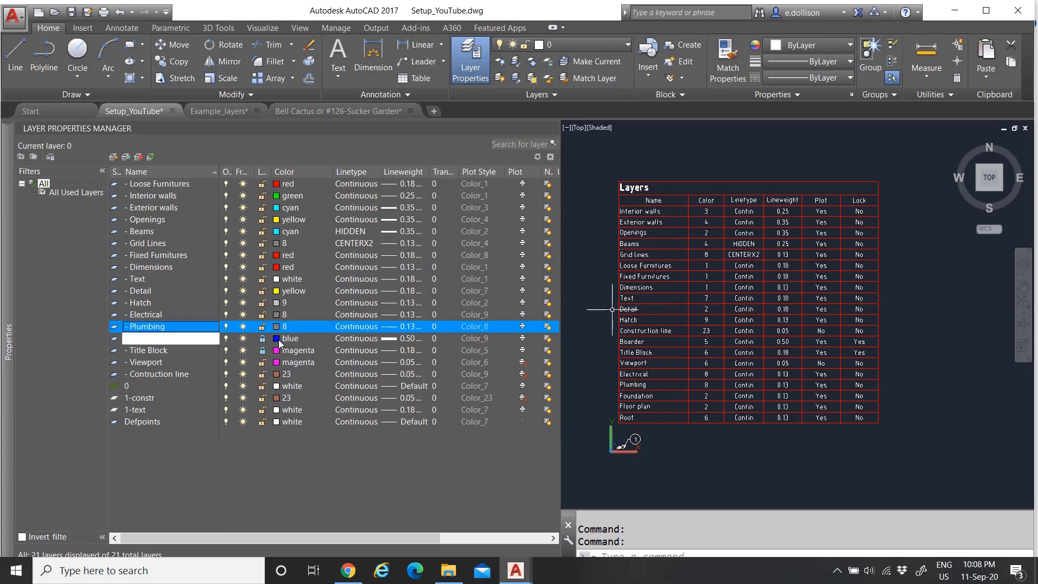
# Set the Foundation layer's color to yellow
pyautogui.click(278, 339)
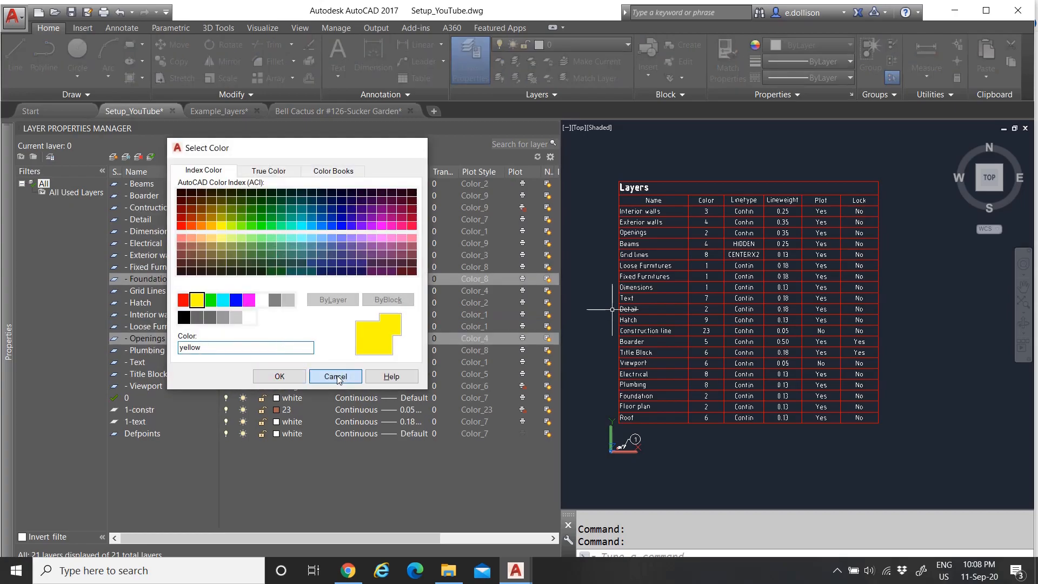
pyautogui.click(336, 377)
pyautogui.click(187, 280)
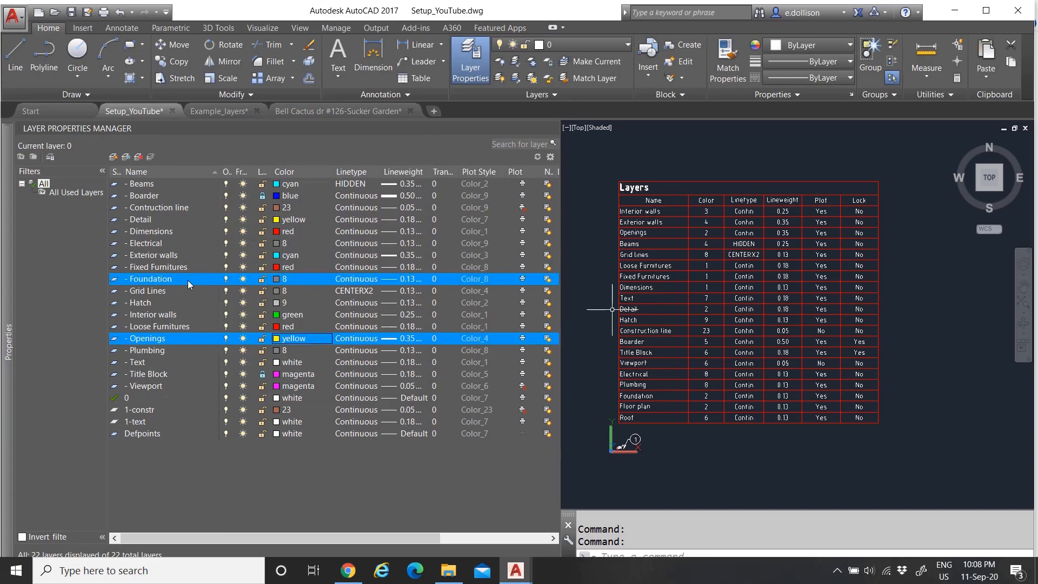
pyautogui.click(276, 280)
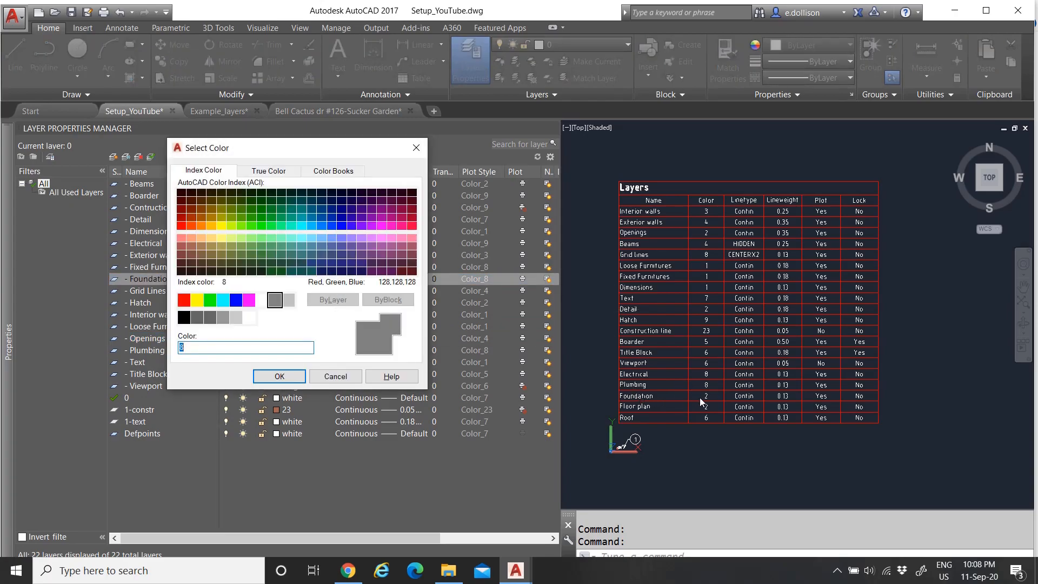
pyautogui.click(197, 300)
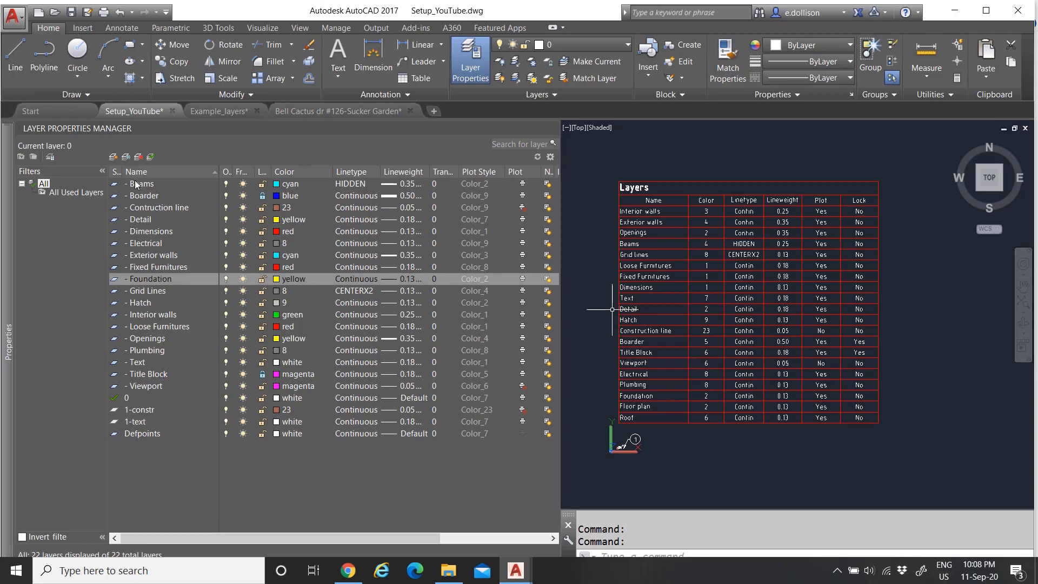
# Create a new layer named "- Floor Plan" based on the Foundation layer
pyautogui.click(114, 157)
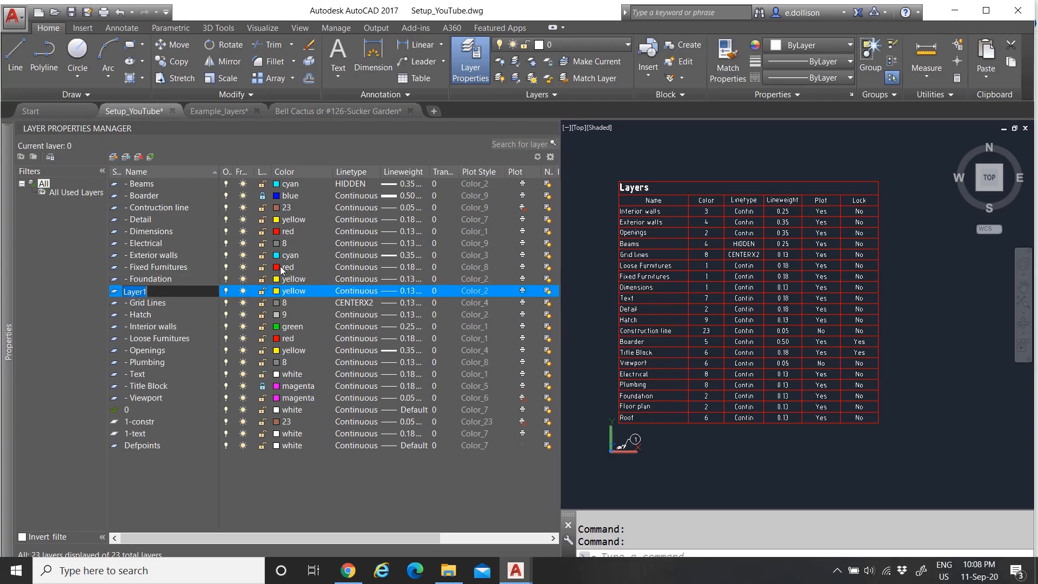
pyautogui.write('- Floor Plan')
pyautogui.click(152, 305)
pyautogui.click(152, 296)
# Create a new layer named "- Roof" based on the Floor Plan layer and set its color to magenta
pyautogui.click(113, 157)
pyautogui.write('-')
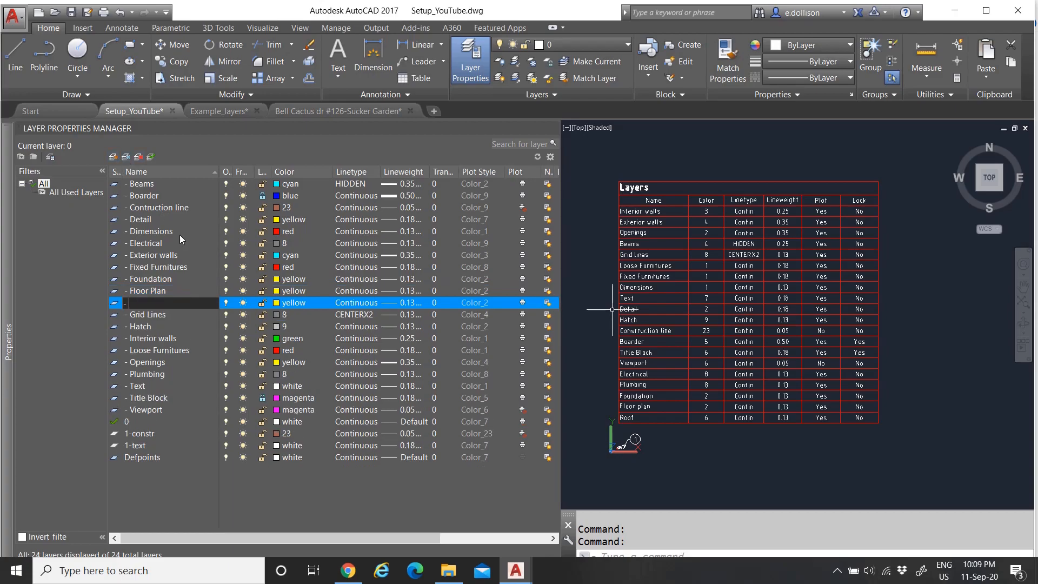
pyautogui.write(' Roof')
pyautogui.click(291, 304)
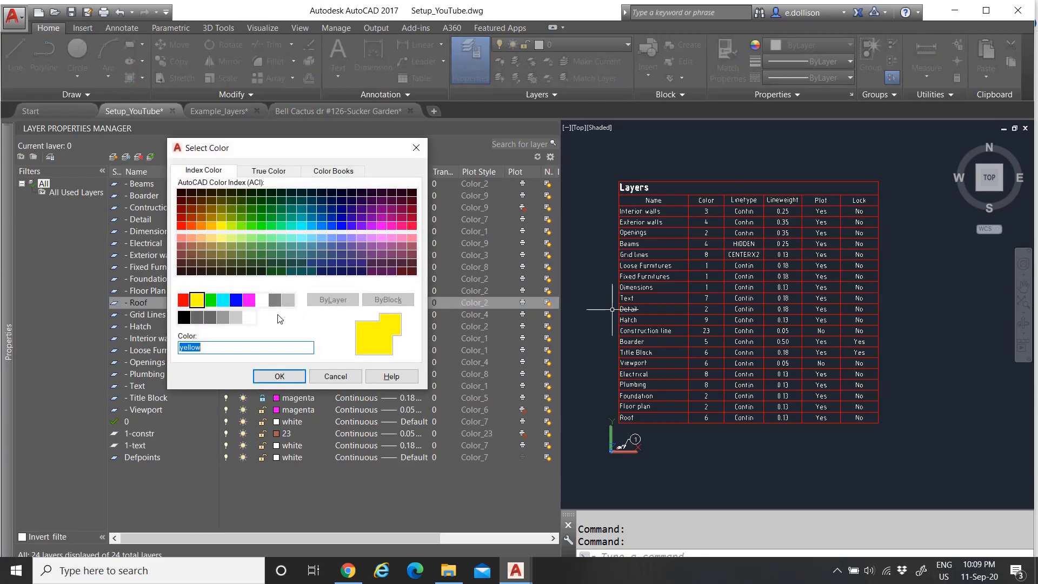
pyautogui.click(249, 300)
pyautogui.click(276, 377)
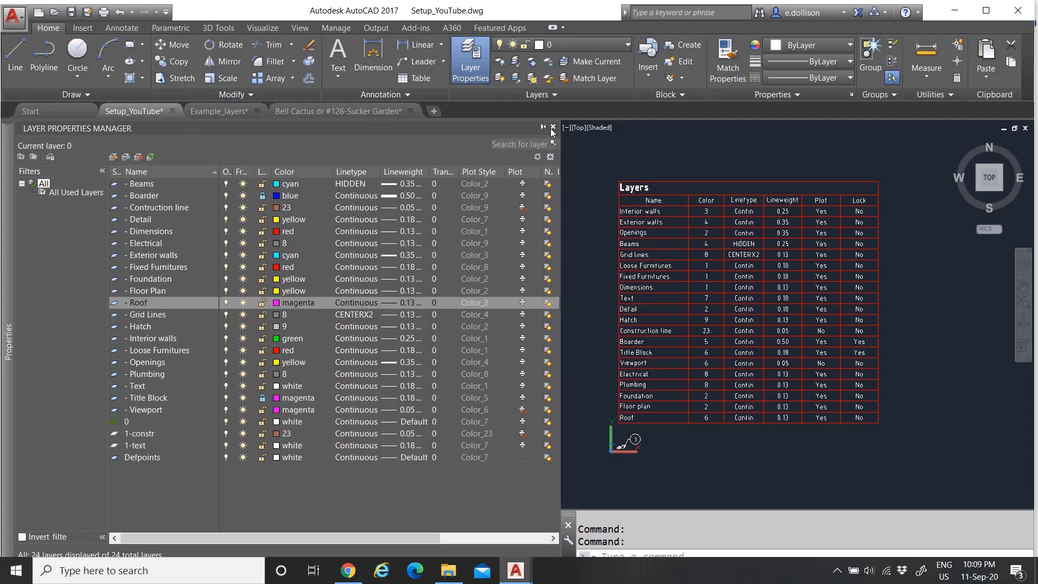
# Close the layer manager and delete the Layers reference table from the drawing
pyautogui.click(553, 128)
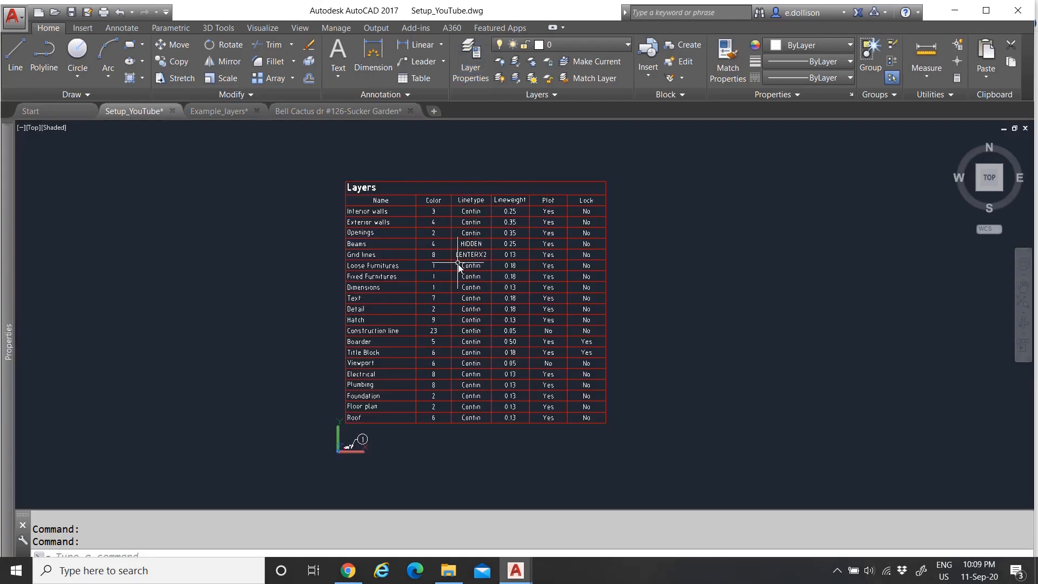
pyautogui.click(590, 164)
pyautogui.click(488, 242)
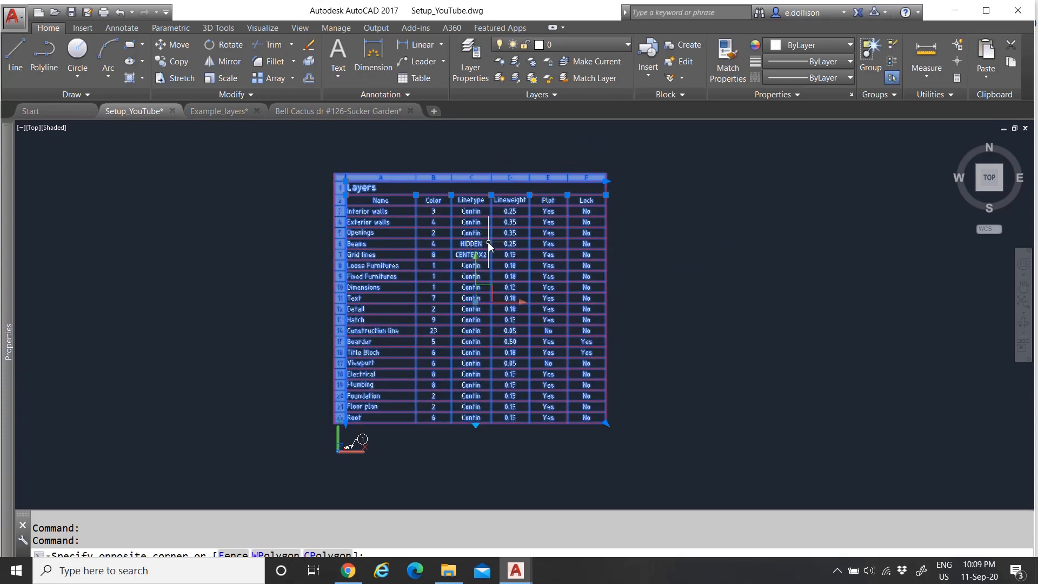
pyautogui.press('Delete')
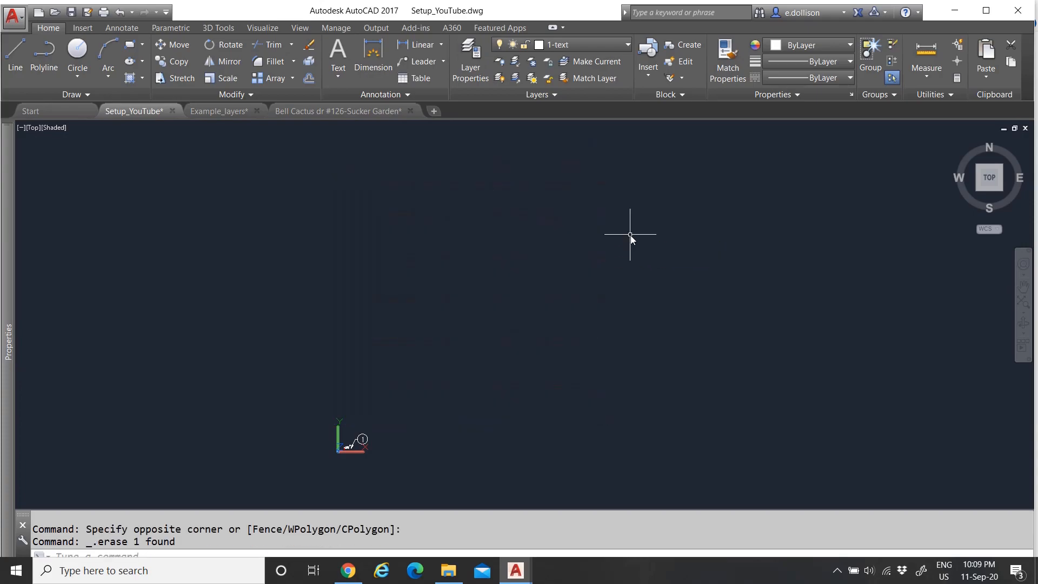
# Purge the unused 1-constr layer from the drawing, leaving the other listed items alone
pyautogui.scroll(6, 385, 447)
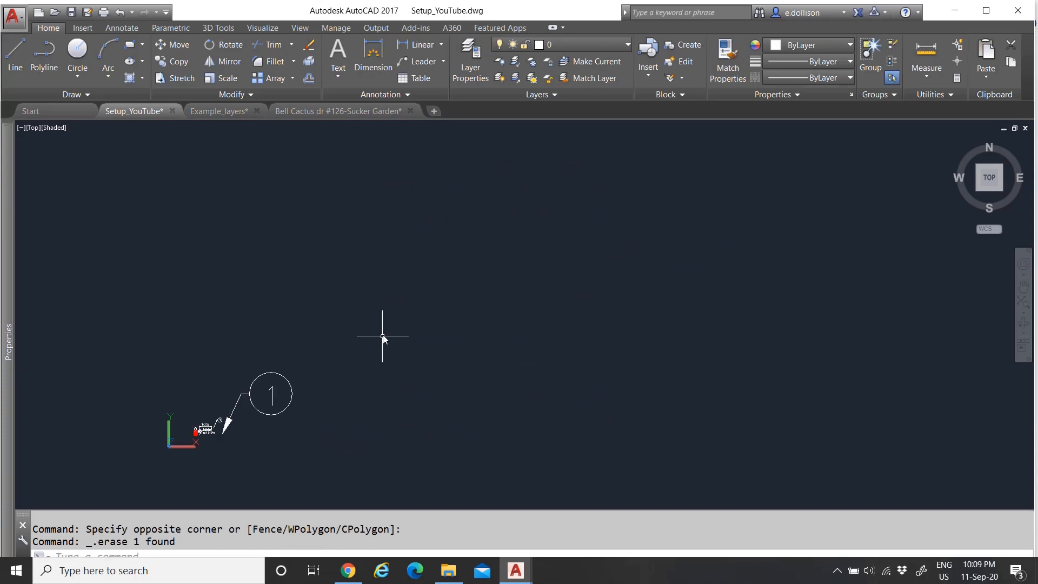
pyautogui.write('PURGE')
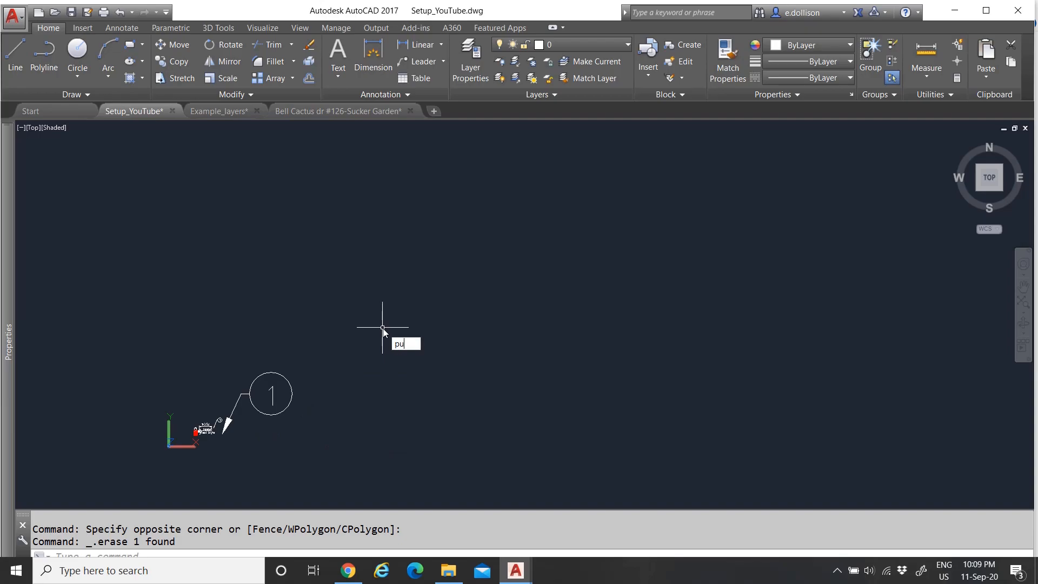
pyautogui.press('Return')
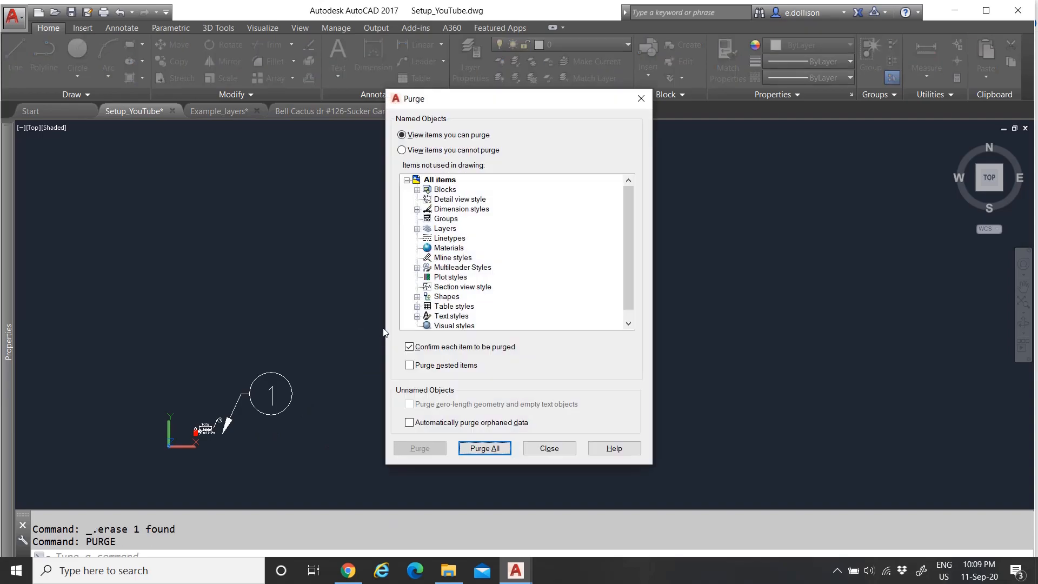
pyautogui.click(416, 229)
pyautogui.scroll(-6, 524, 241)
pyautogui.scroll(5, 524, 243)
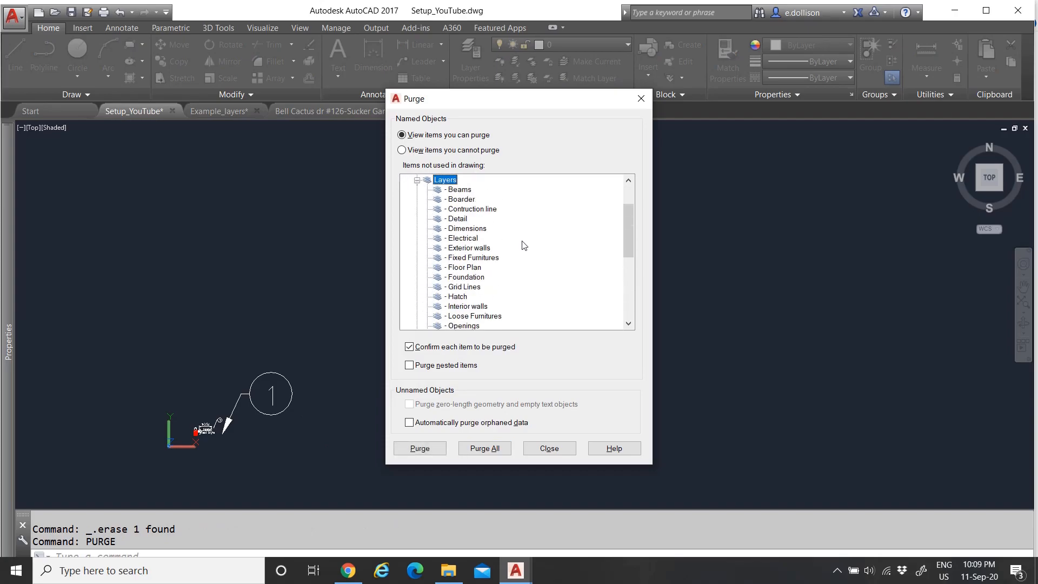
pyautogui.scroll(-2, 486, 222)
pyautogui.scroll(-2, 485, 222)
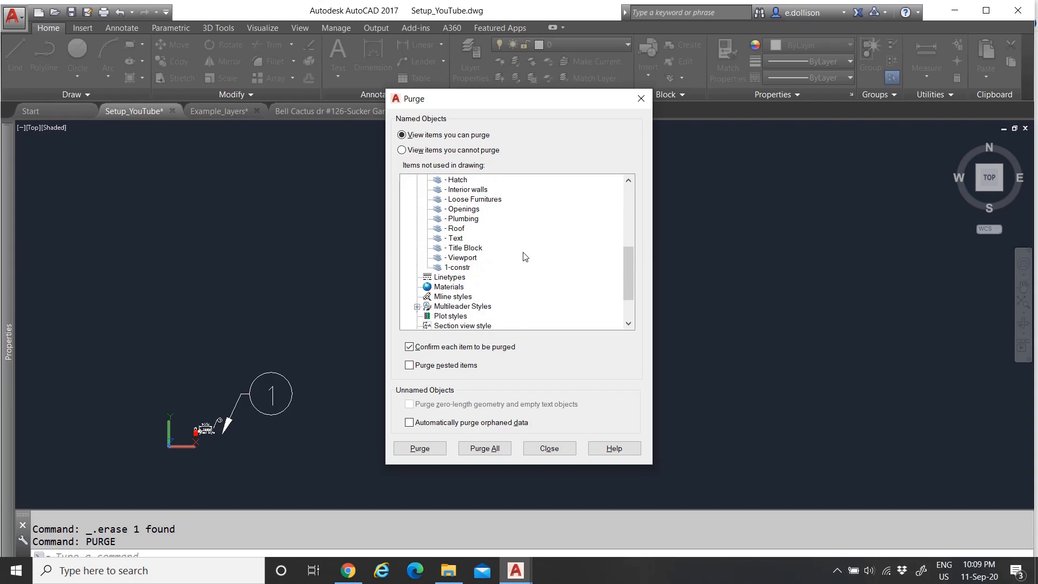
pyautogui.click(460, 268)
pyautogui.click(420, 449)
pyautogui.click(420, 449)
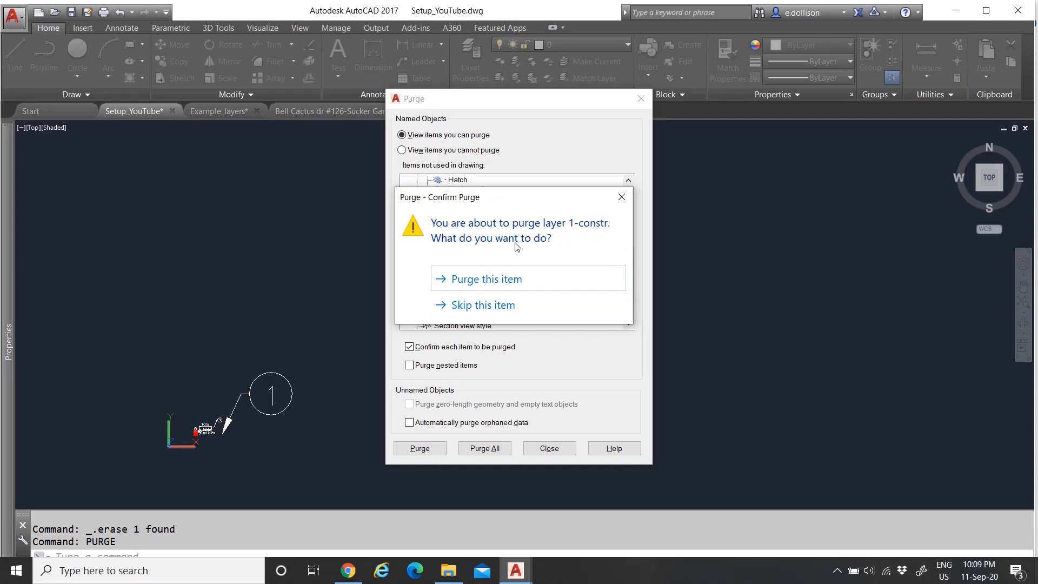
pyautogui.click(491, 281)
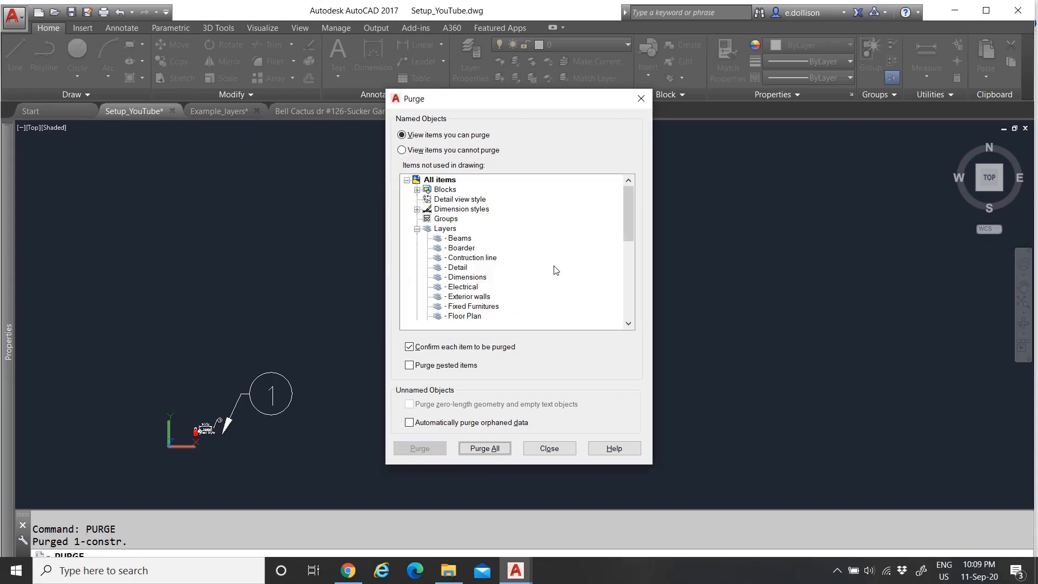
pyautogui.click(549, 448)
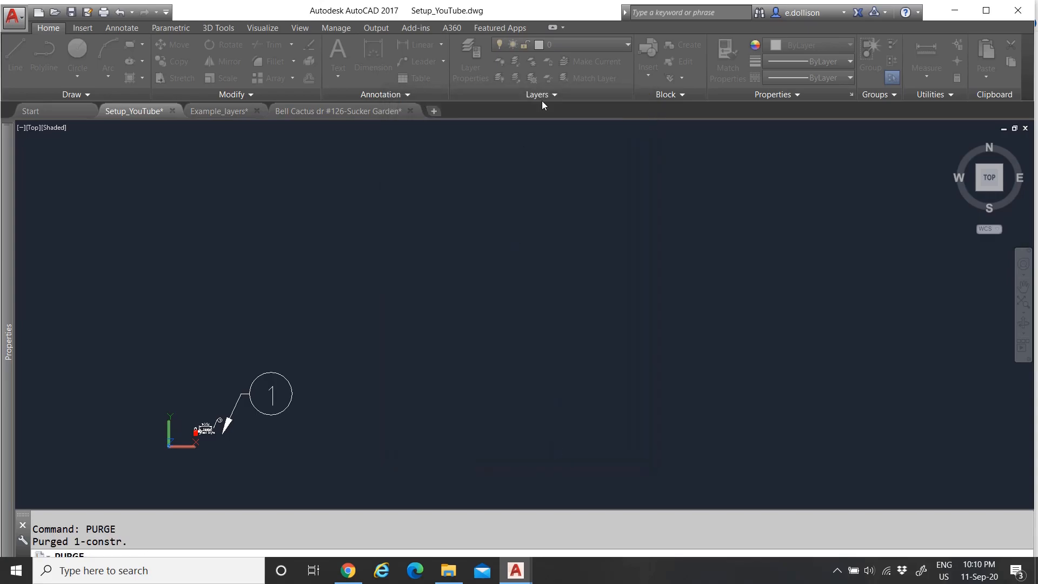
# Review the layer list and check the leftover 1-text layer
pyautogui.click(470, 61)
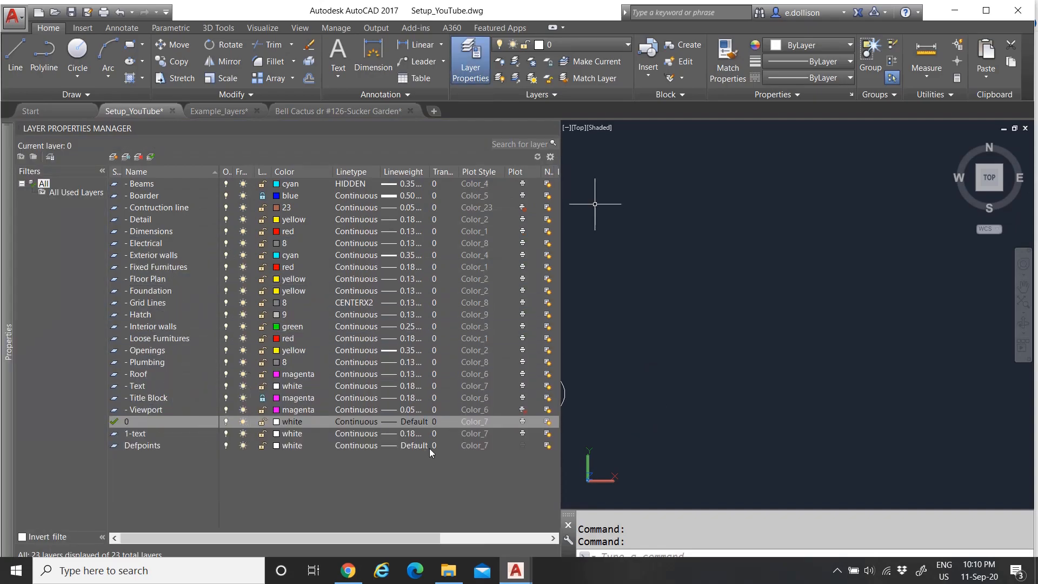
pyautogui.click(154, 433)
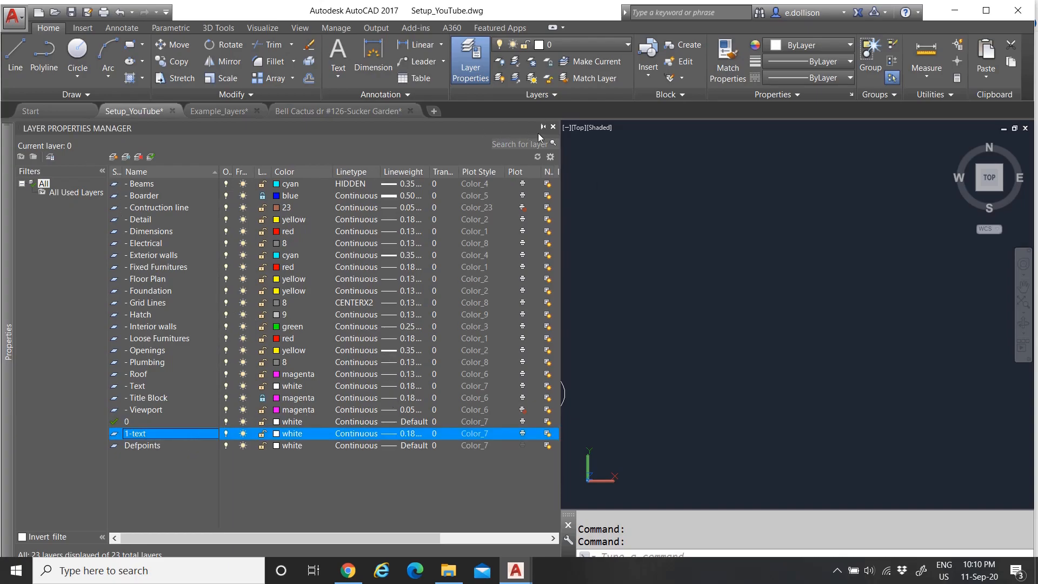
pyautogui.click(552, 127)
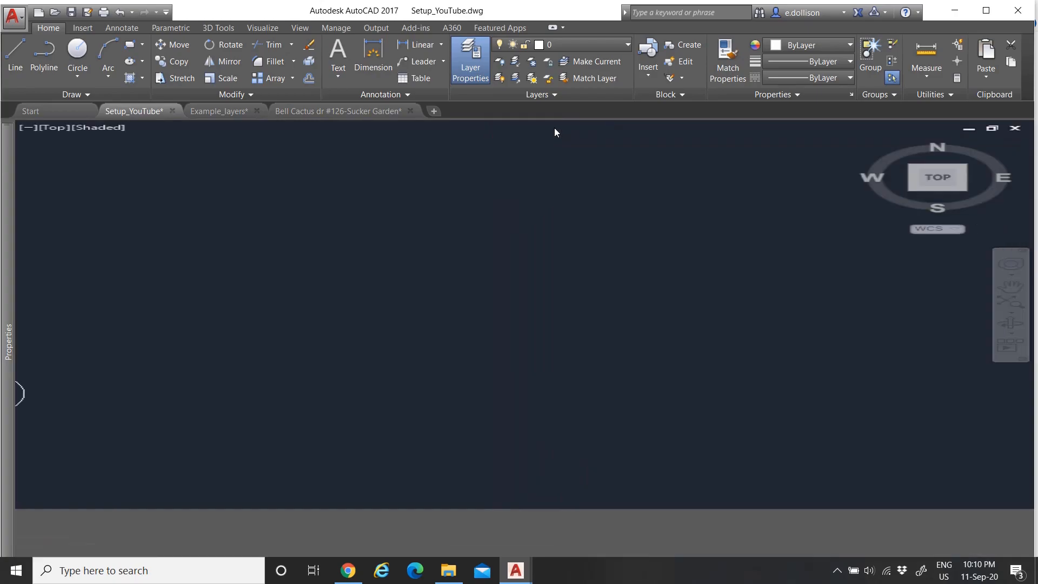
# Look through the unused layers in the Purge dialog for the 1-text layer and close it without purging anything
pyautogui.write('ppu')
pyautogui.press('Return')
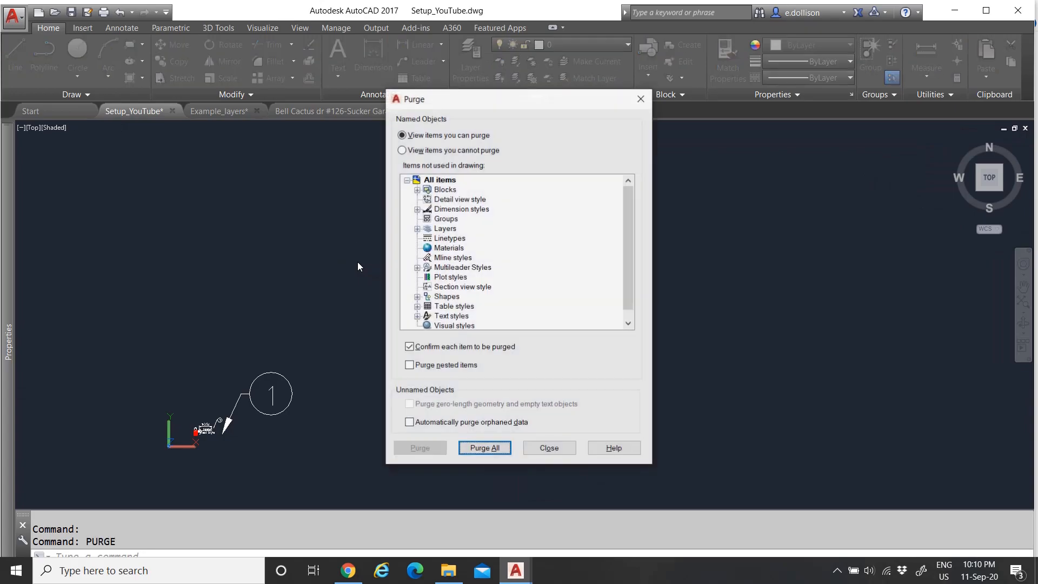
pyautogui.click(418, 233)
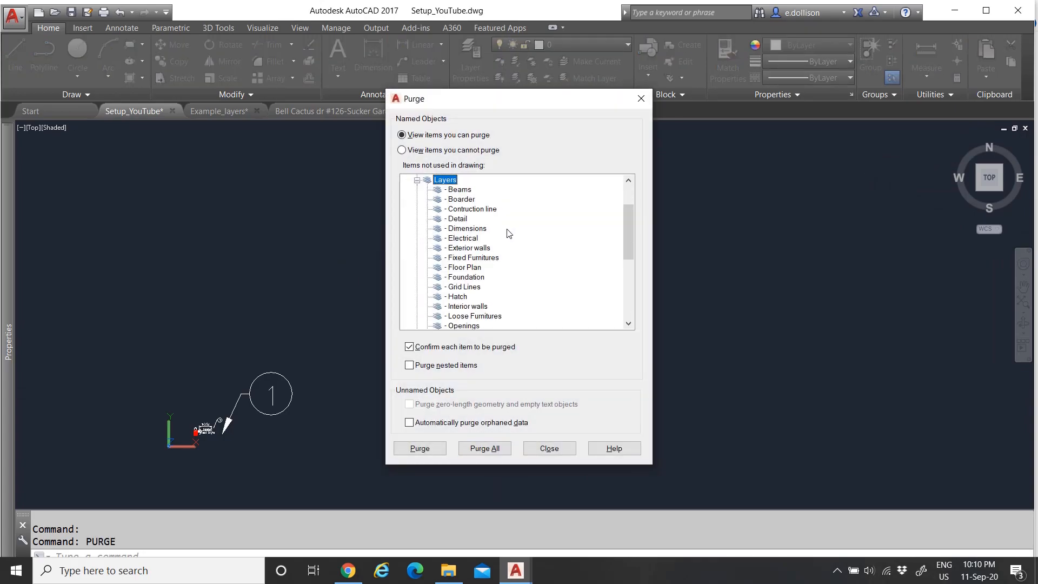
pyautogui.scroll(-4, 508, 237)
pyautogui.scroll(4, 508, 244)
pyautogui.scroll(-3, 495, 274)
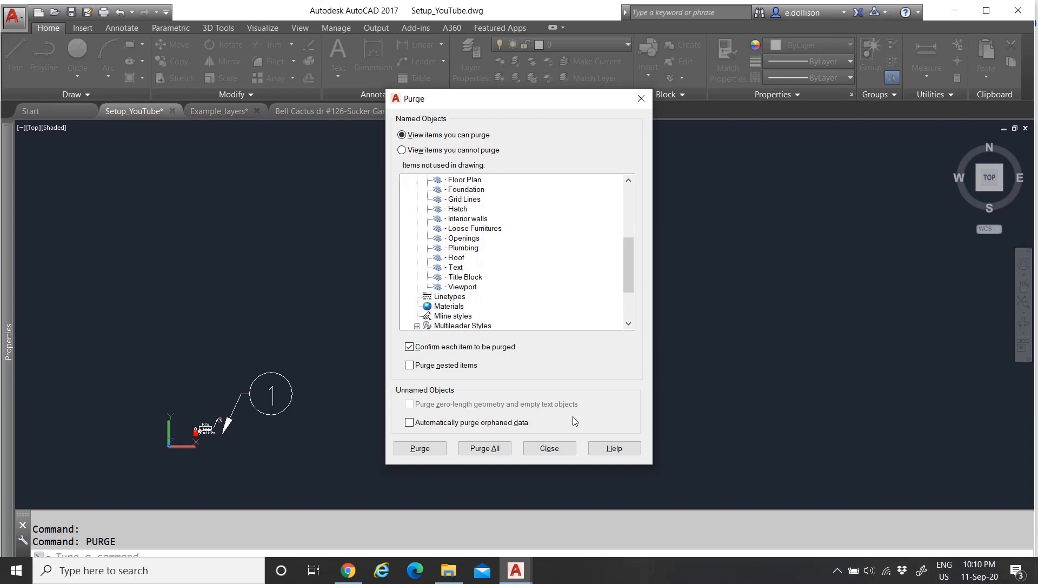
pyautogui.click(549, 448)
# Use Quick Select on the entire drawing to find all objects whose Layer equals 1-text
pyautogui.scroll(3, 209, 426)
pyautogui.scroll(5, 209, 426)
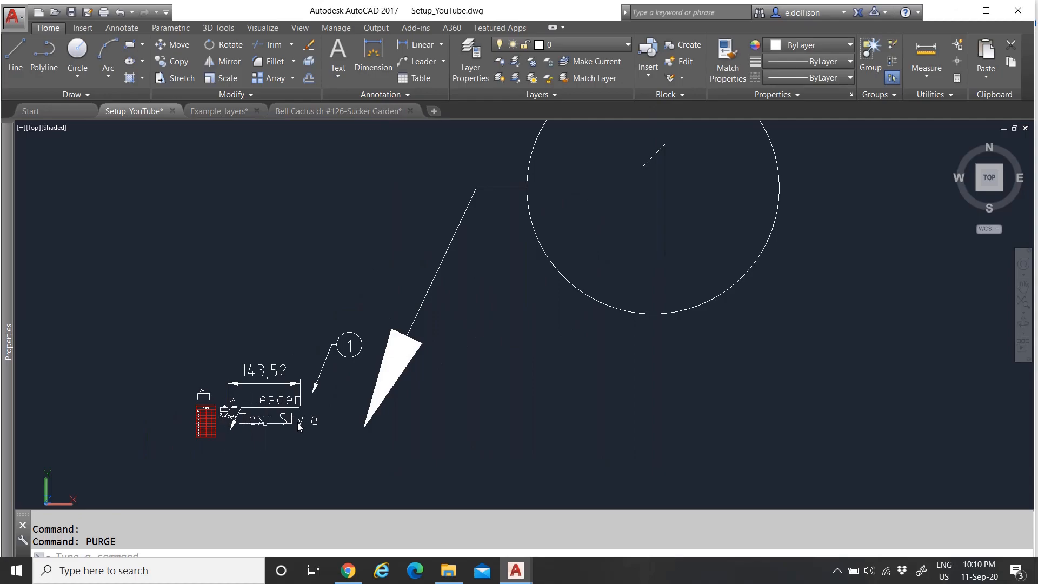
pyautogui.scroll(-4, 319, 356)
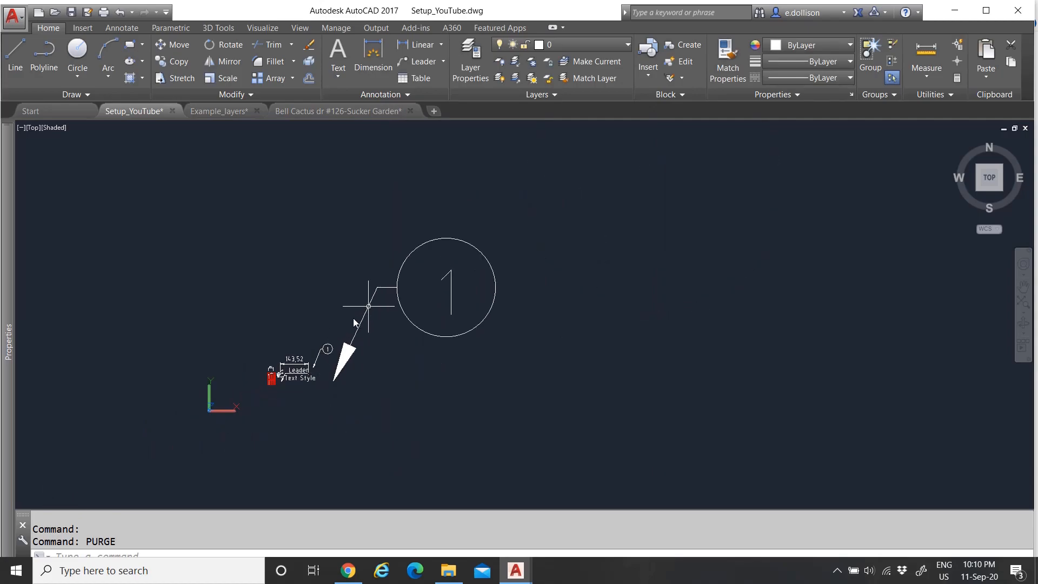
pyautogui.scroll(5, 308, 359)
pyautogui.scroll(-4, 296, 385)
pyautogui.scroll(-4, 311, 357)
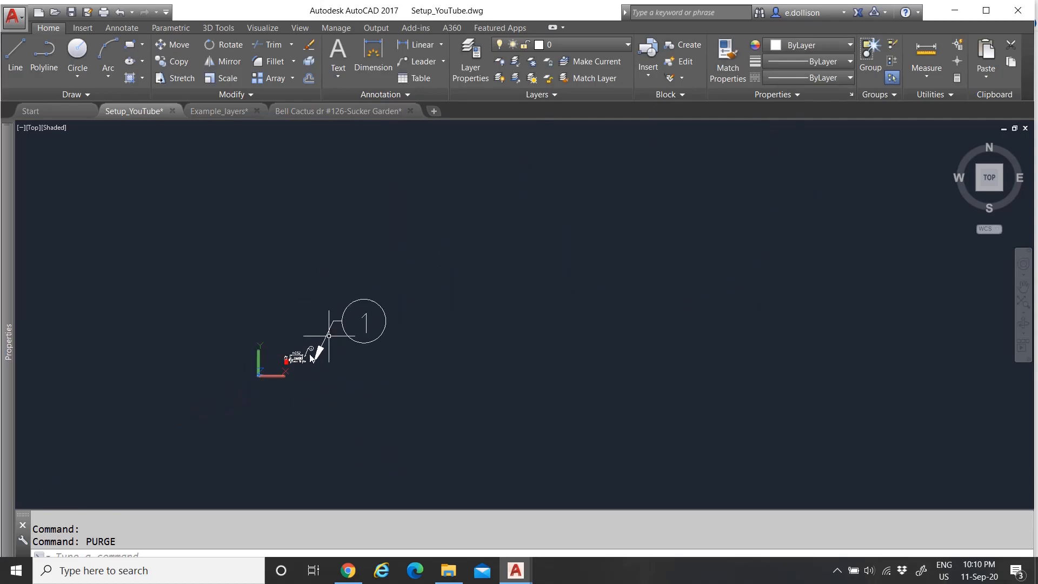
pyautogui.rightClick(342, 269)
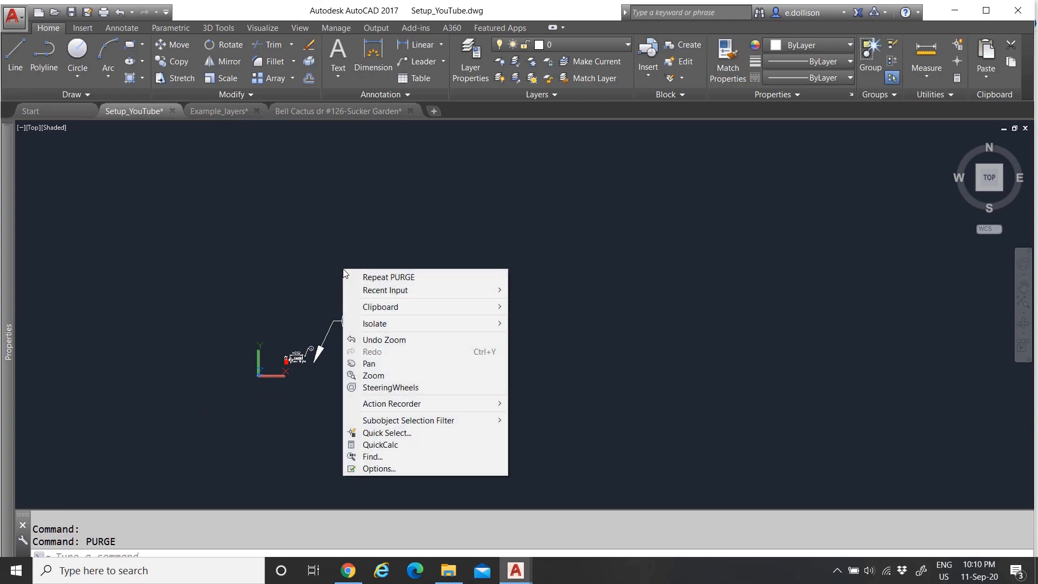
pyautogui.click(402, 434)
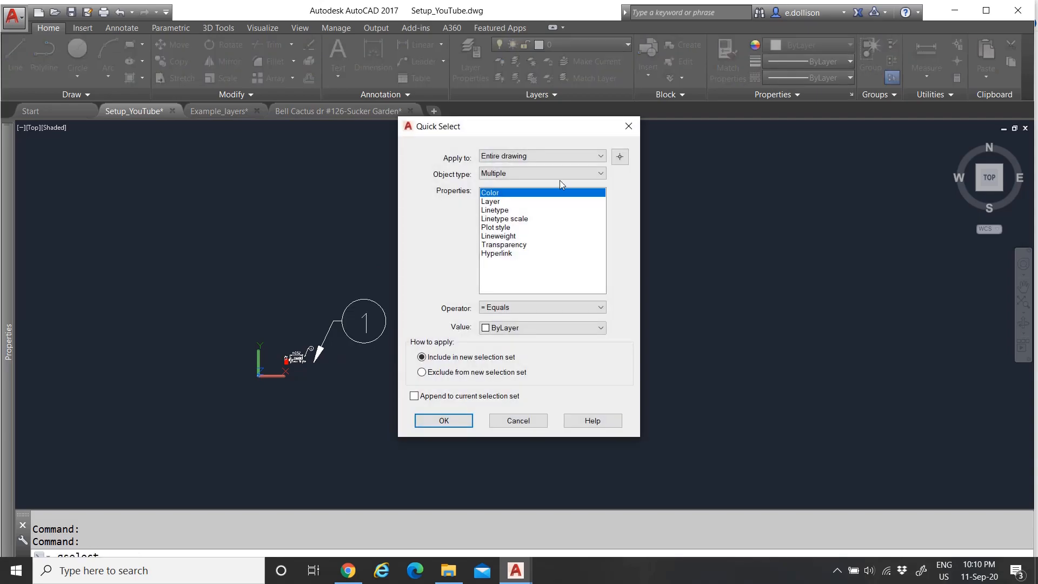
pyautogui.click(493, 202)
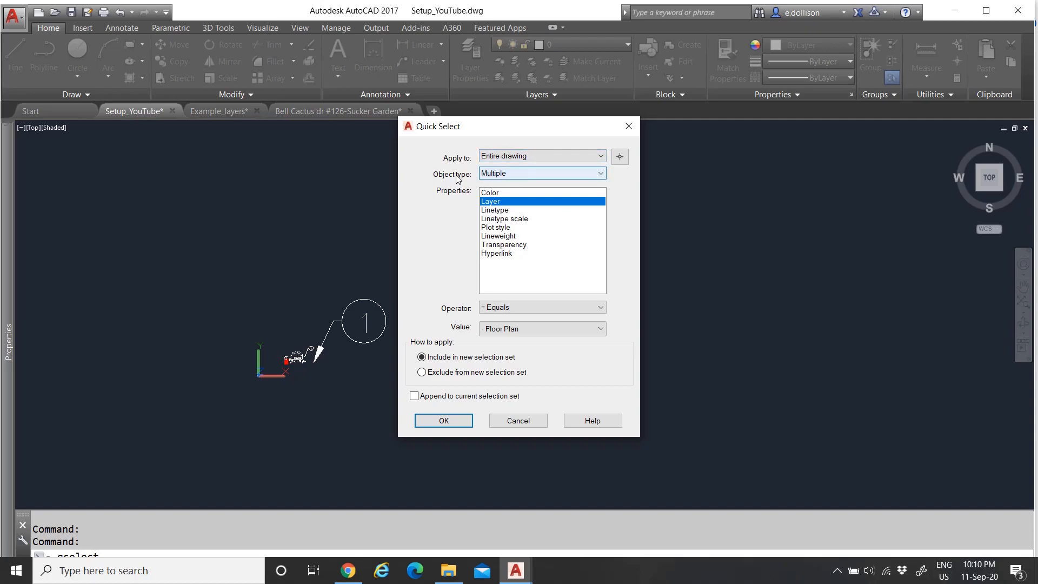
pyautogui.click(520, 333)
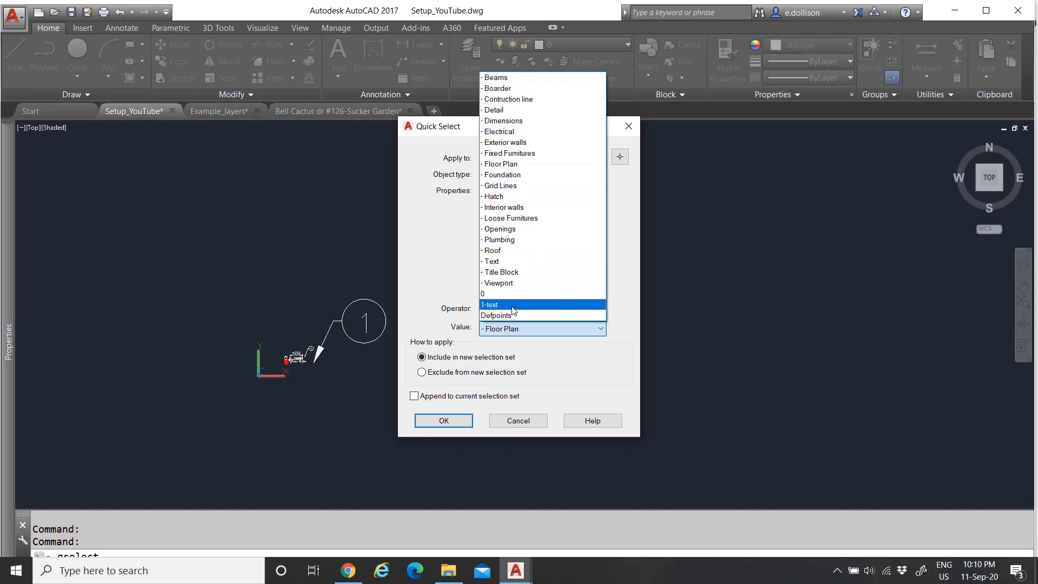
pyautogui.click(512, 306)
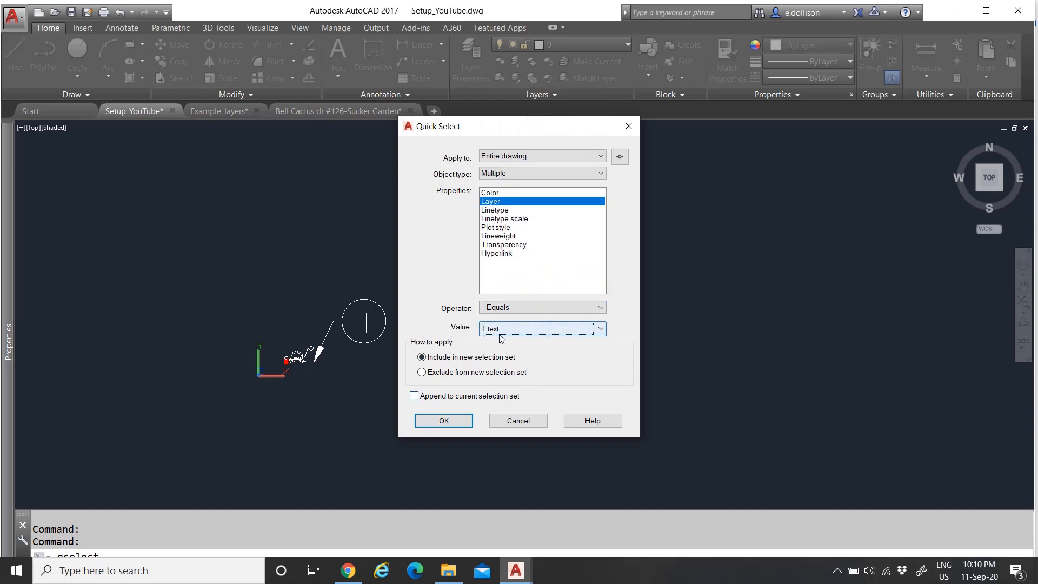
pyautogui.click(455, 423)
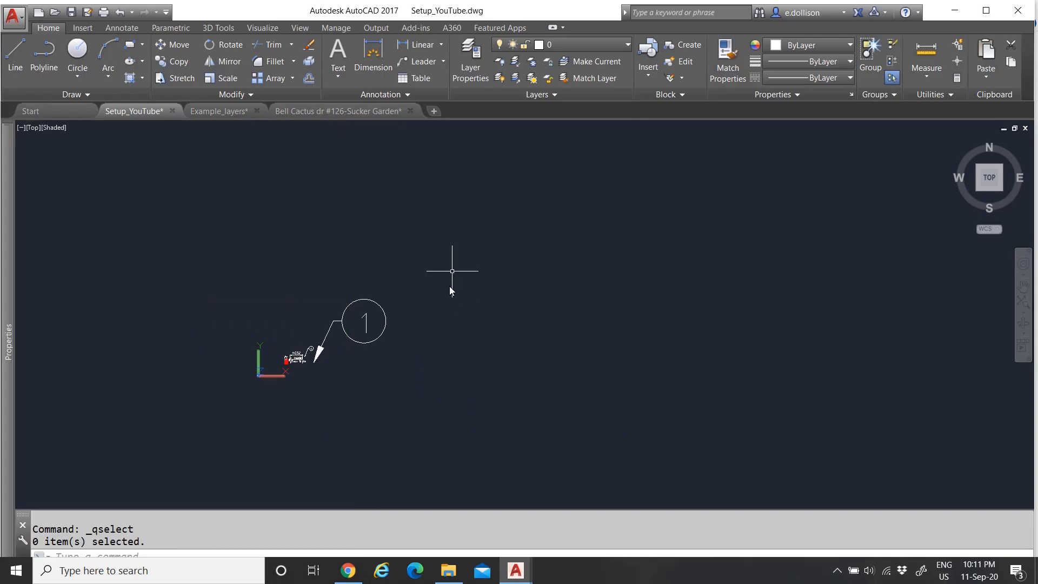
# Recheck the layer list for 1-text, then review the purgeable layers and multileader styles without purging anything
pyautogui.scroll(3, 287, 366)
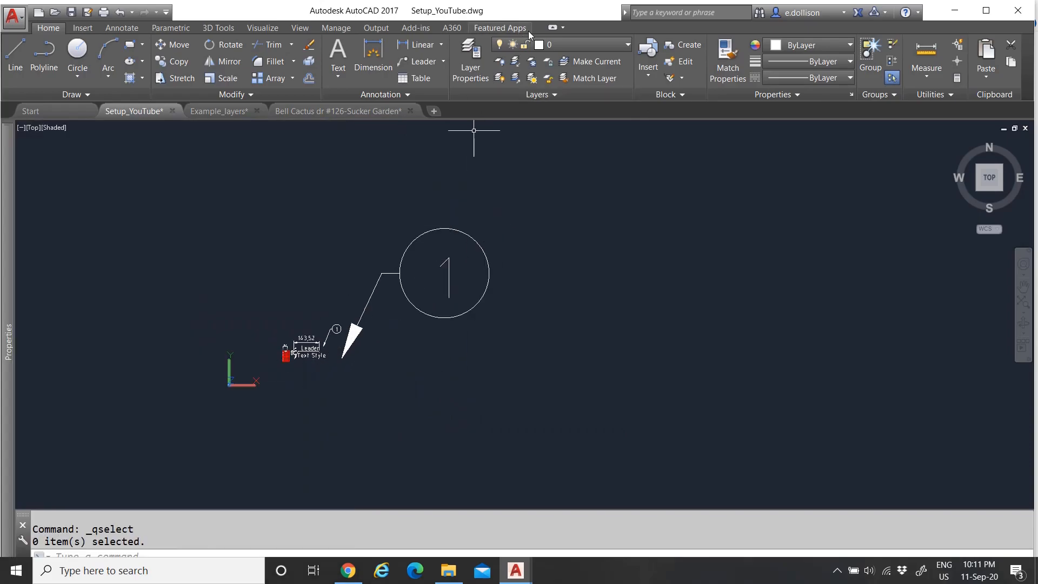
pyautogui.click(584, 45)
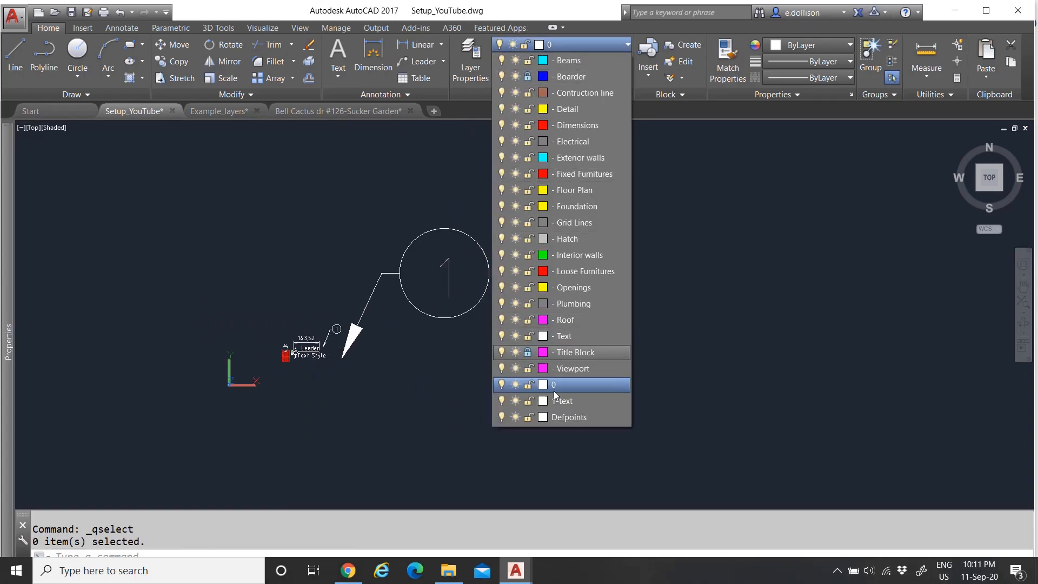
pyautogui.click(633, 287)
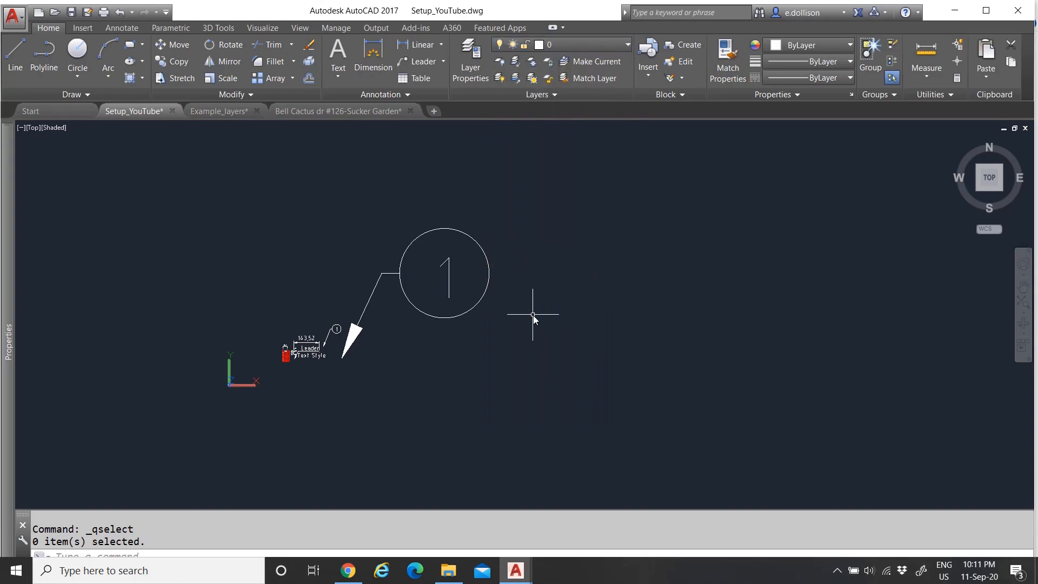
pyautogui.write('p')
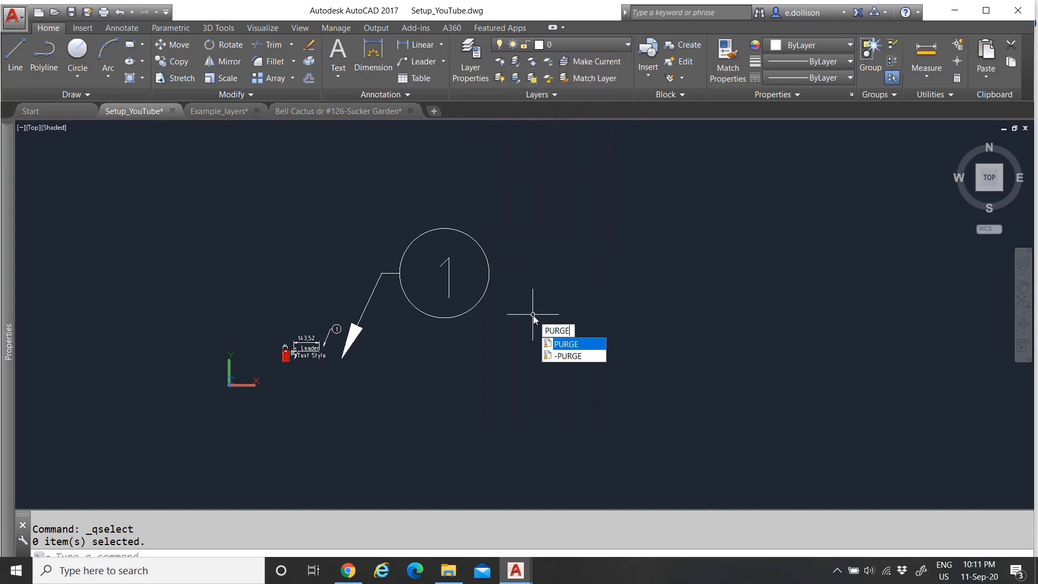
pyautogui.write('urge')
pyautogui.press('Return')
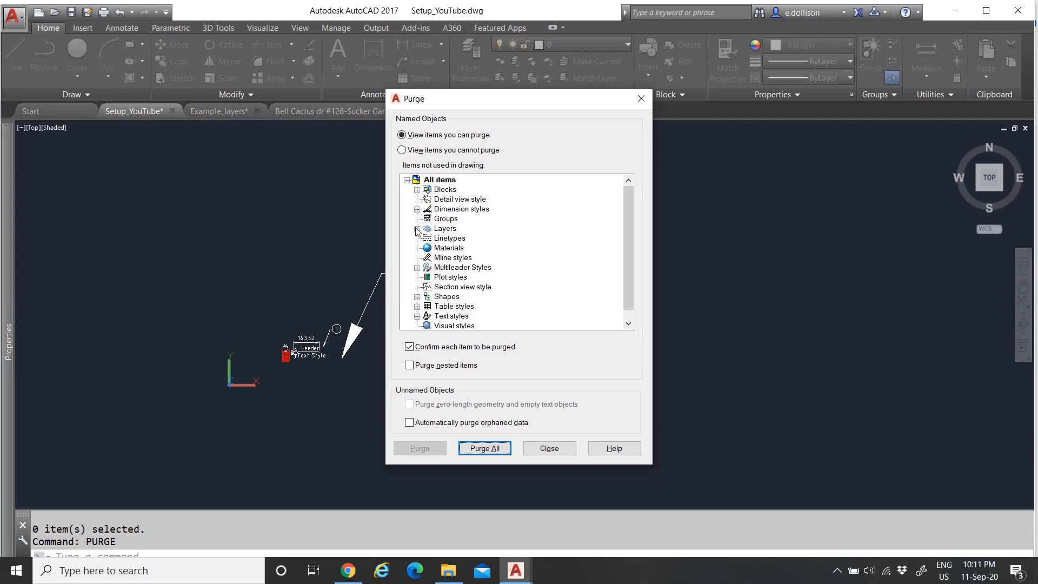
pyautogui.click(416, 229)
pyautogui.scroll(-4, 508, 260)
pyautogui.scroll(5, 496, 279)
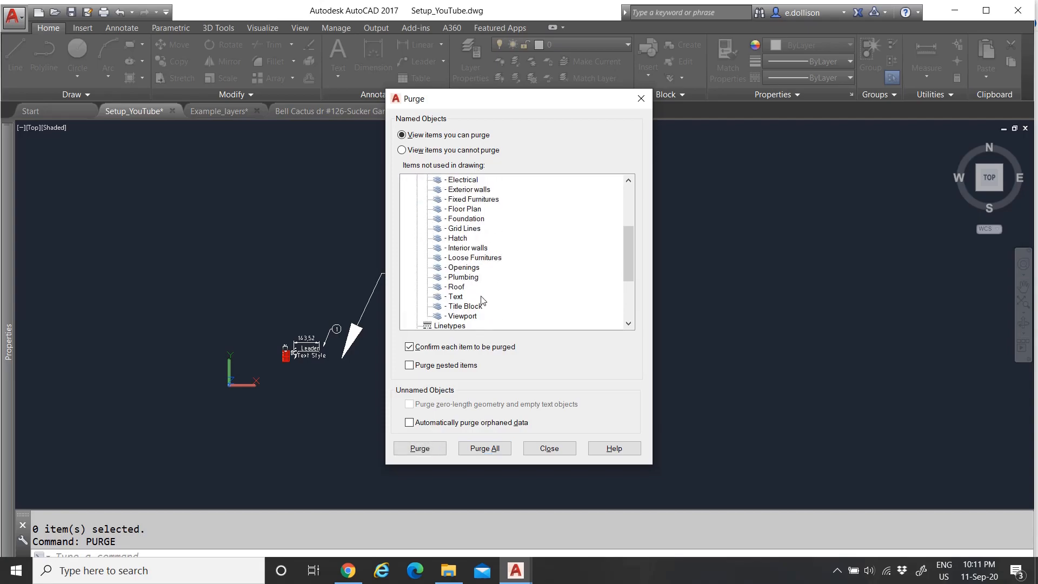
pyautogui.scroll(-7, 485, 292)
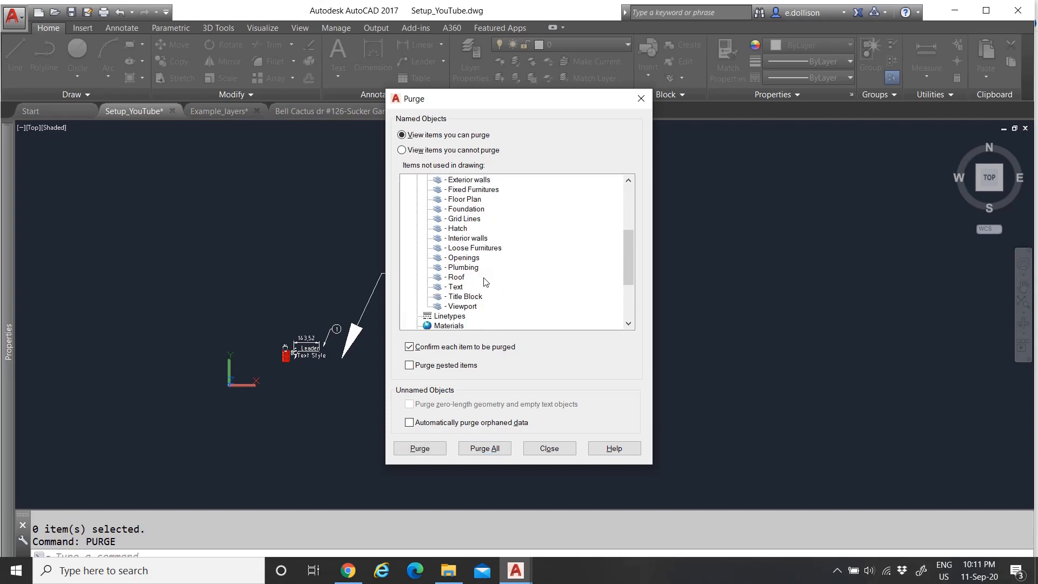
pyautogui.scroll(2, 485, 275)
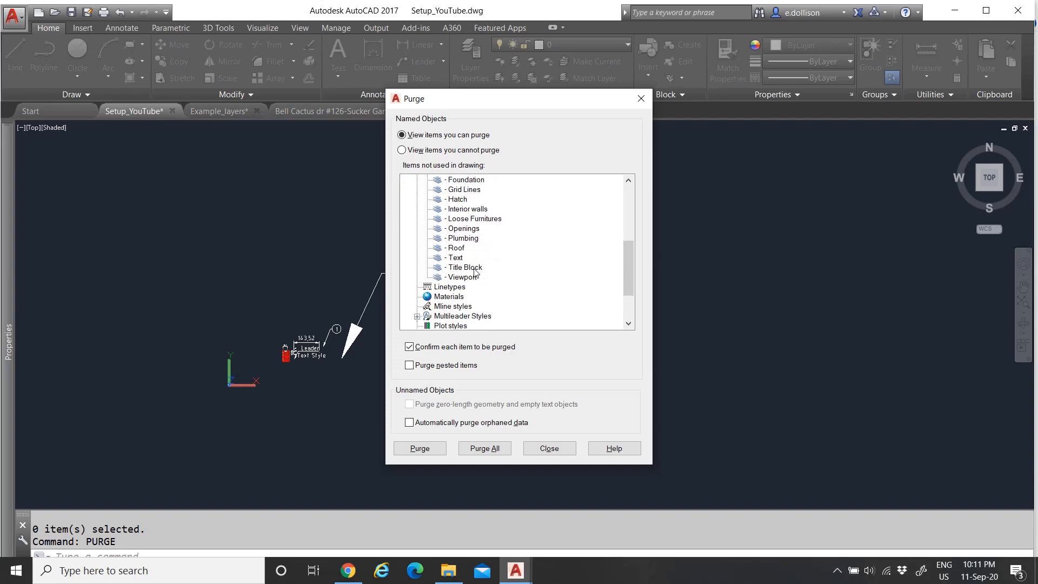
pyautogui.scroll(3, 454, 265)
pyautogui.scroll(-6, 470, 276)
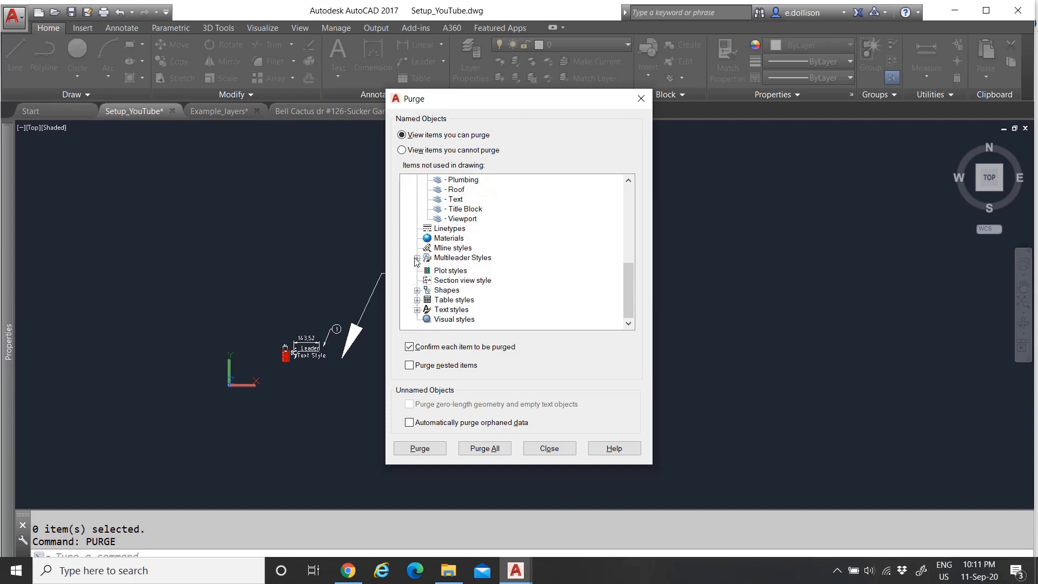
pyautogui.click(417, 258)
pyautogui.click(417, 199)
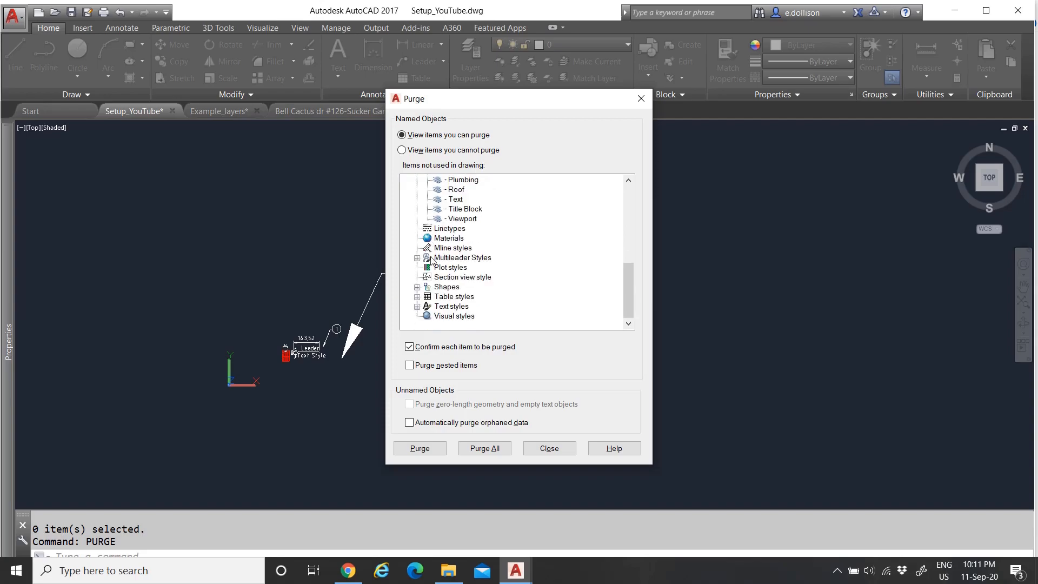
pyautogui.scroll(7, 454, 298)
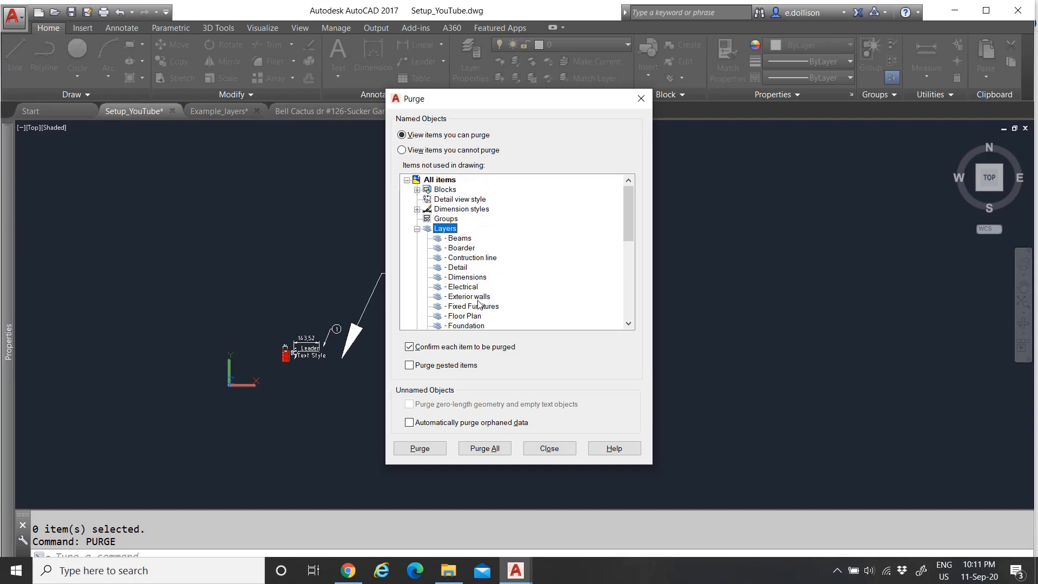
pyautogui.click(554, 448)
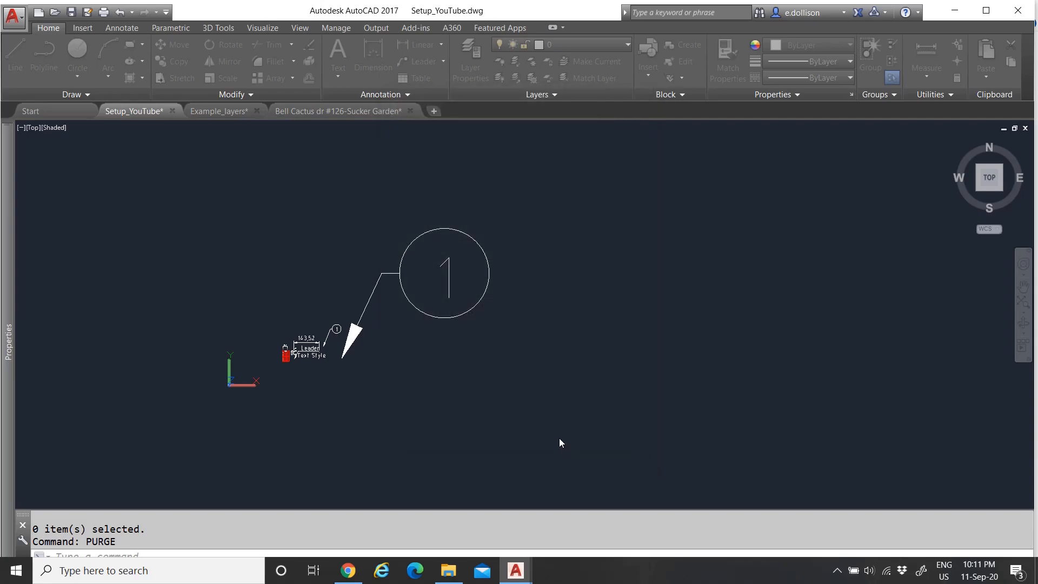
# Review the sample annotations in the drawing and the current text, dimension, leader and table styles
pyautogui.scroll(-3, 366, 345)
pyautogui.scroll(2, 405, 314)
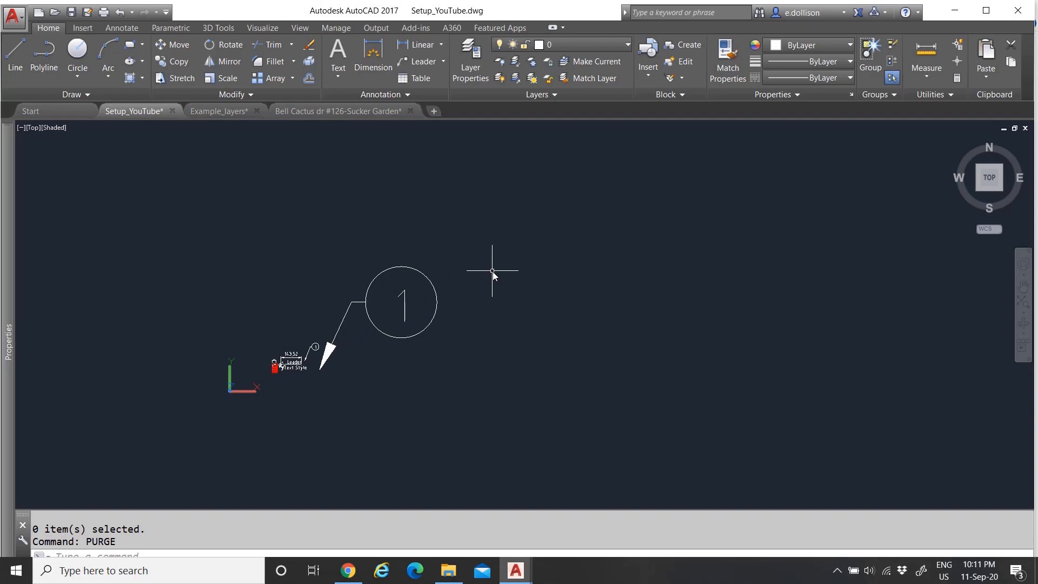
pyautogui.scroll(7, 347, 351)
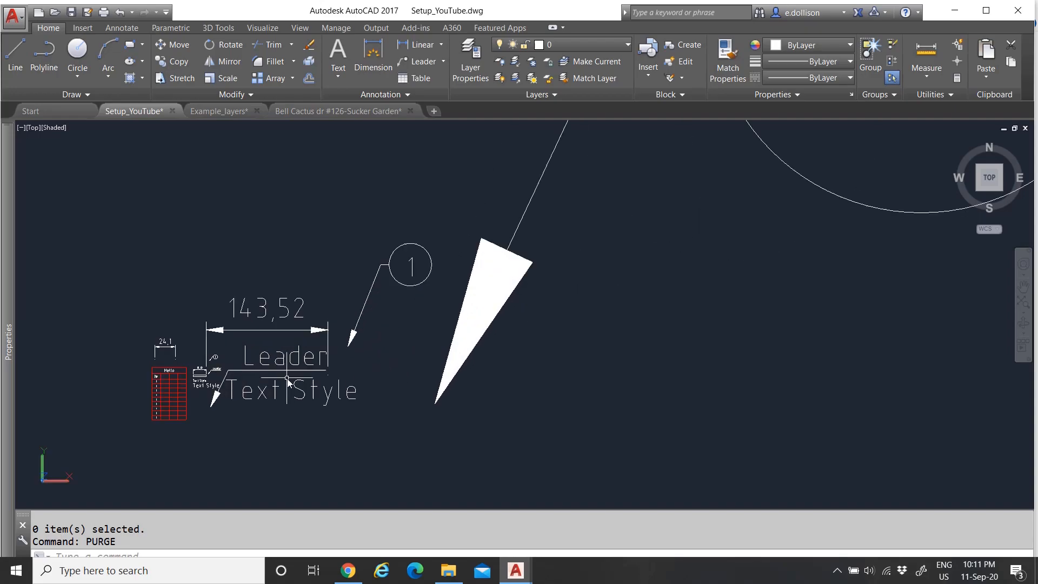
pyautogui.scroll(5, 180, 392)
pyautogui.scroll(-10, 239, 391)
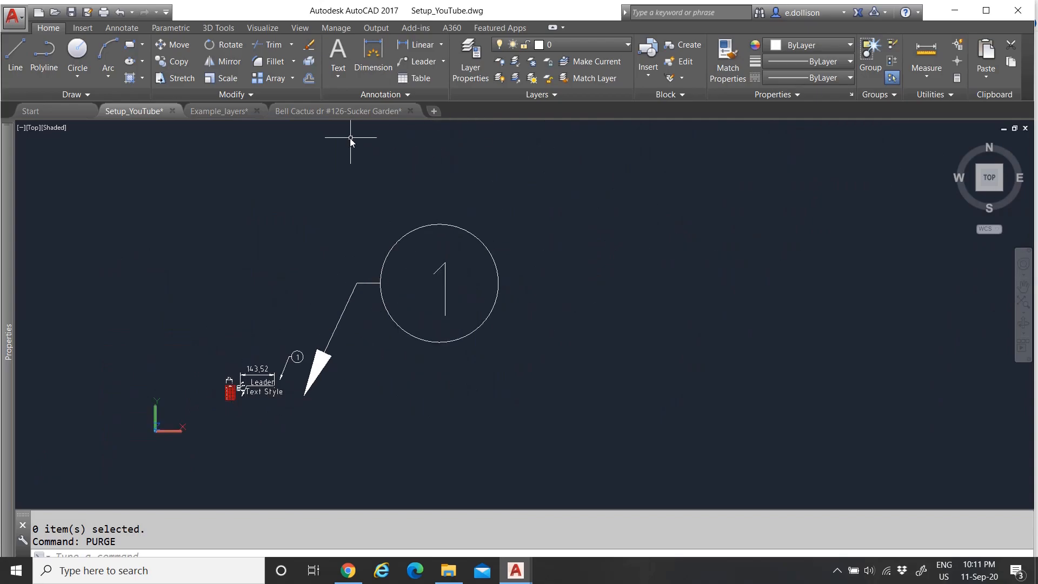
pyautogui.click(81, 28)
pyautogui.click(124, 29)
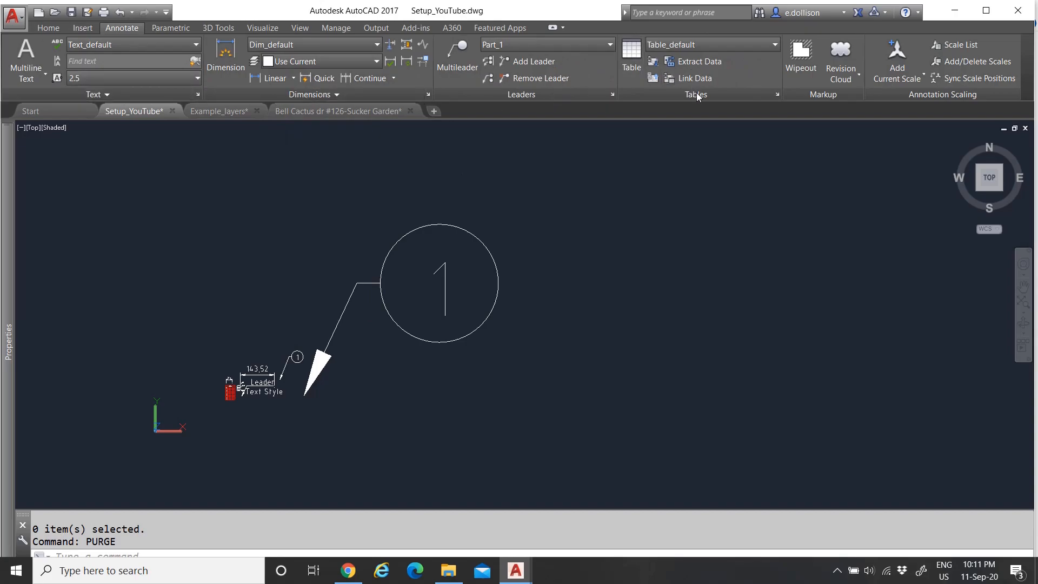
pyautogui.click(48, 29)
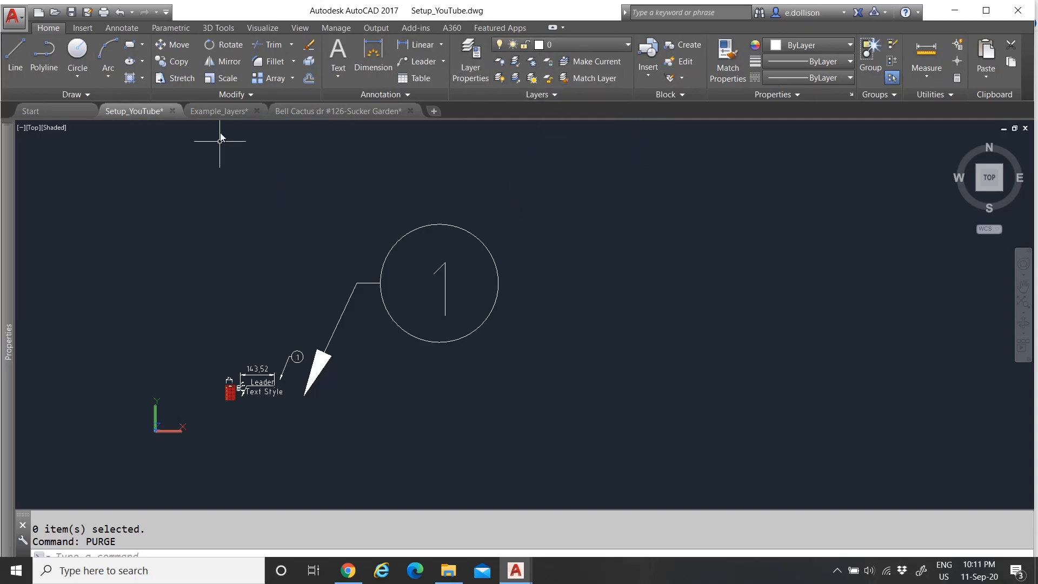
# Switch to the Example_layers drawing, bring its floor plan and Layers table into view, and maximize the window
pyautogui.click(219, 112)
pyautogui.click(477, 229)
pyautogui.scroll(-10, 455, 249)
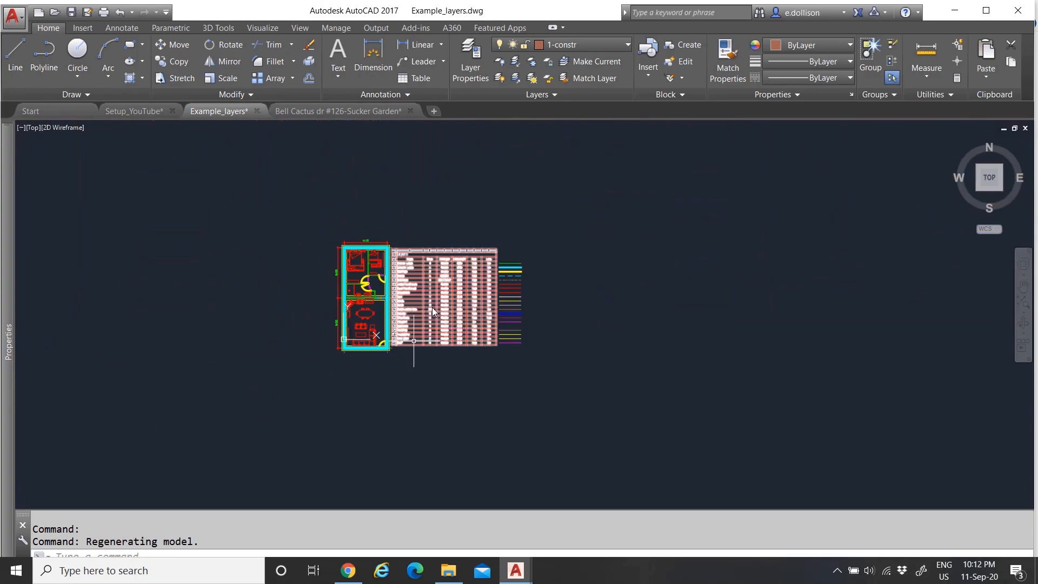
pyautogui.scroll(4, 432, 307)
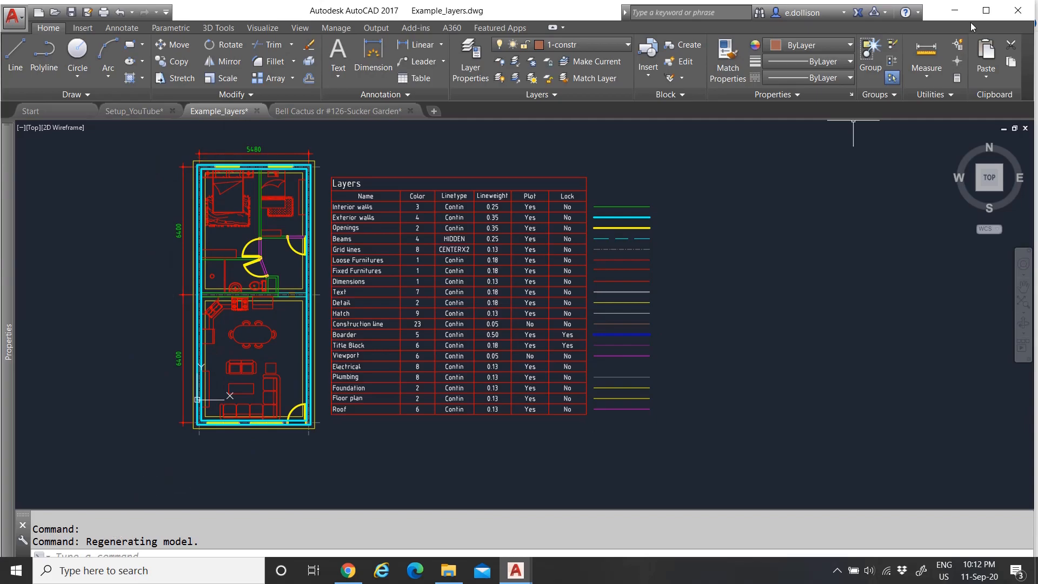
pyautogui.click(985, 13)
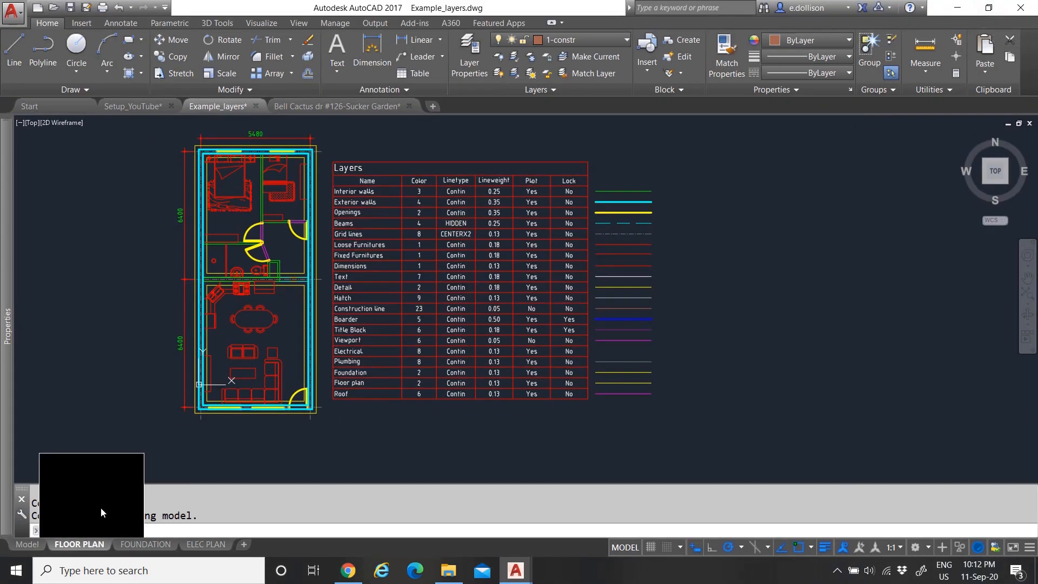
# Open the FLOOR PLAN layout and examine the title block on its sheet
pyautogui.click(77, 544)
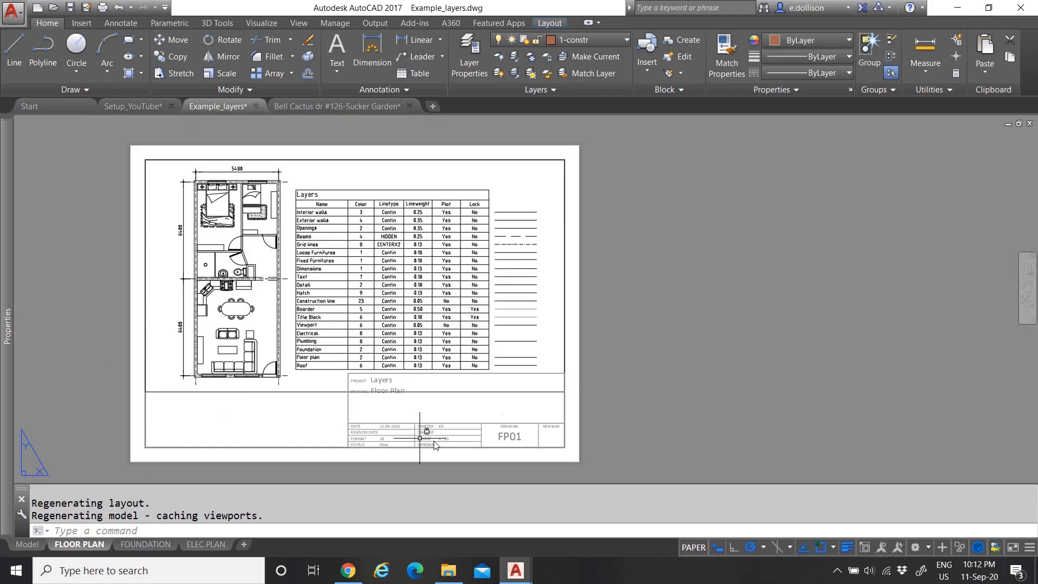
pyautogui.scroll(2, 510, 439)
pyautogui.scroll(2, 407, 357)
pyautogui.scroll(-2, 327, 352)
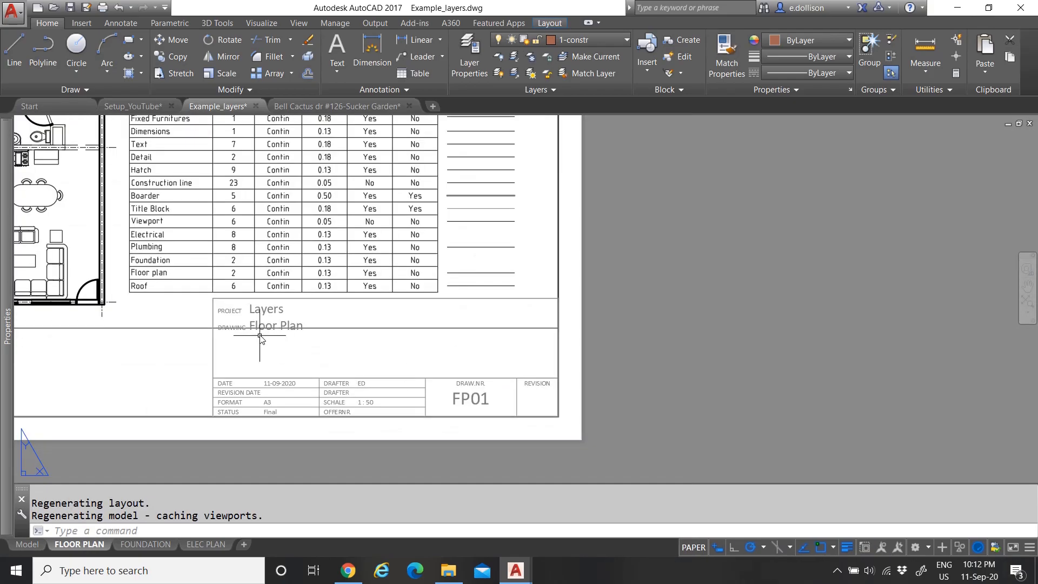
pyautogui.scroll(4, 262, 321)
pyautogui.scroll(-5, 271, 283)
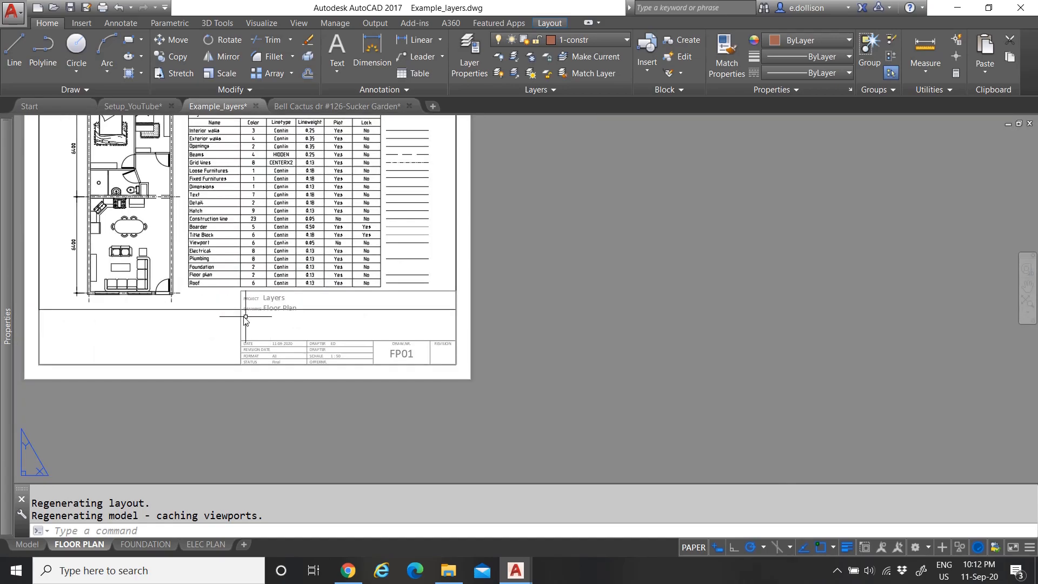
# Examine the title block's project, drawing, date, format, scale and drawing number fields on the FLOOR PLAN sheet
pyautogui.scroll(3, 278, 313)
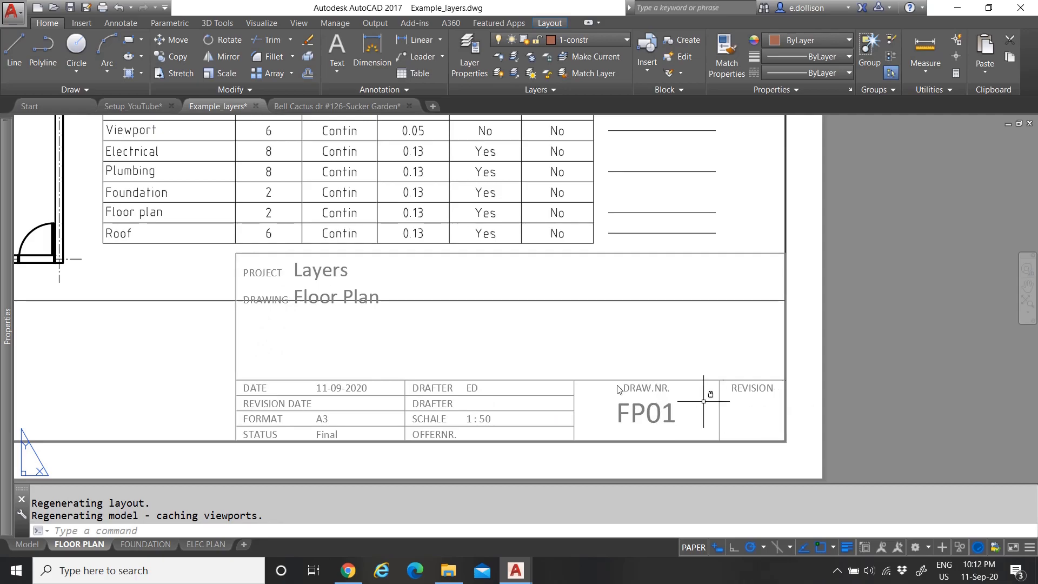
pyautogui.scroll(-4, 723, 405)
pyautogui.scroll(4, 359, 366)
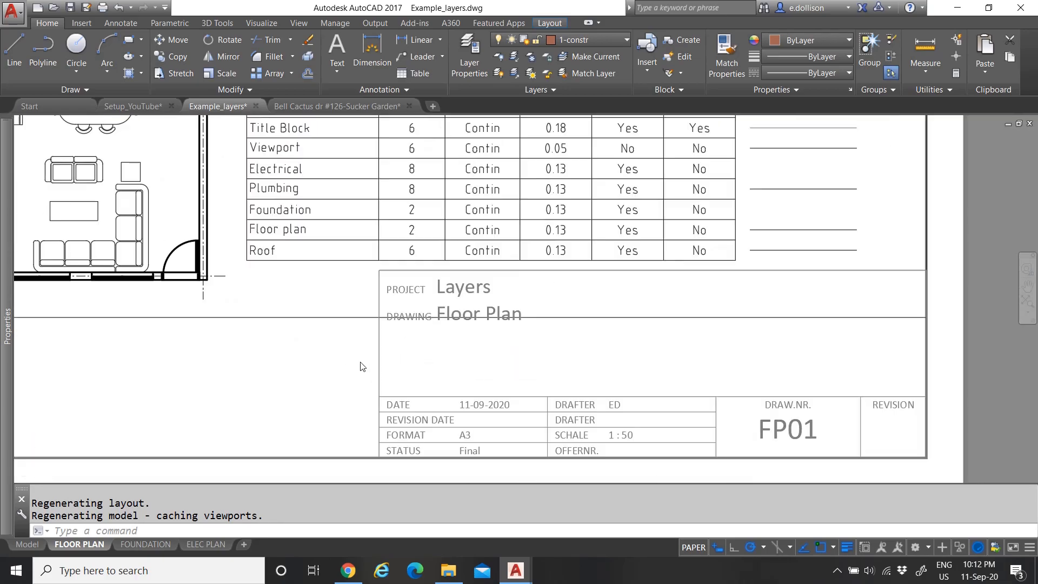
pyautogui.scroll(-4, 361, 364)
pyautogui.scroll(4, 389, 384)
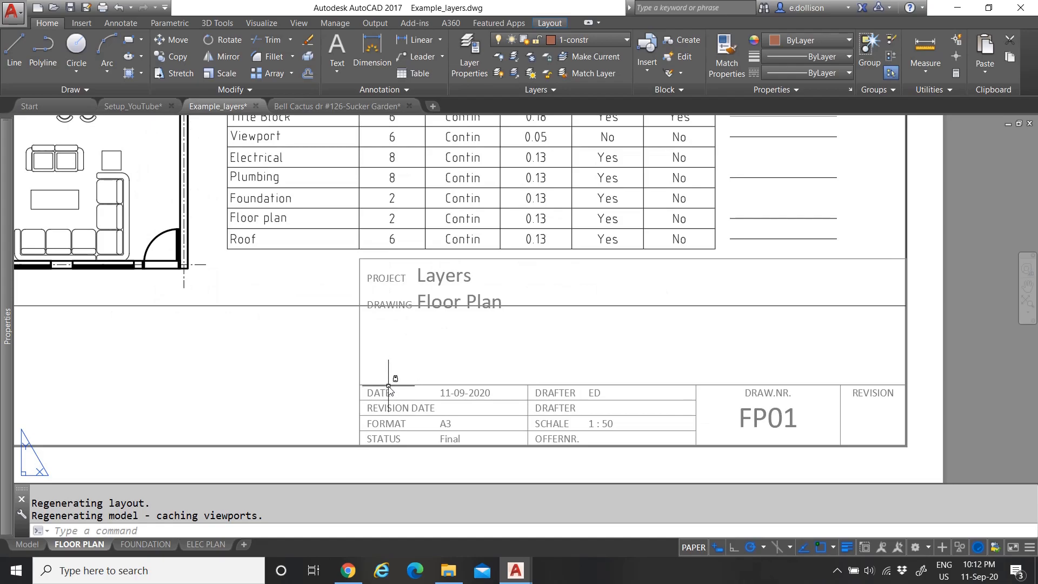
pyautogui.scroll(-4, 527, 404)
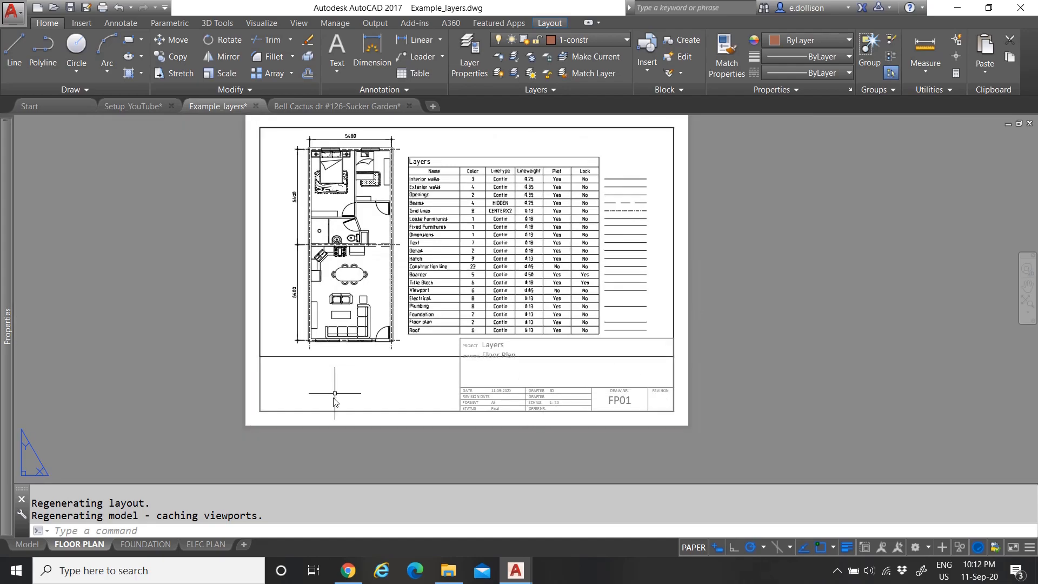
# Select the viewport frame on the sheet, check its layer and properties, and clear the selection
pyautogui.click(292, 378)
pyautogui.click(291, 356)
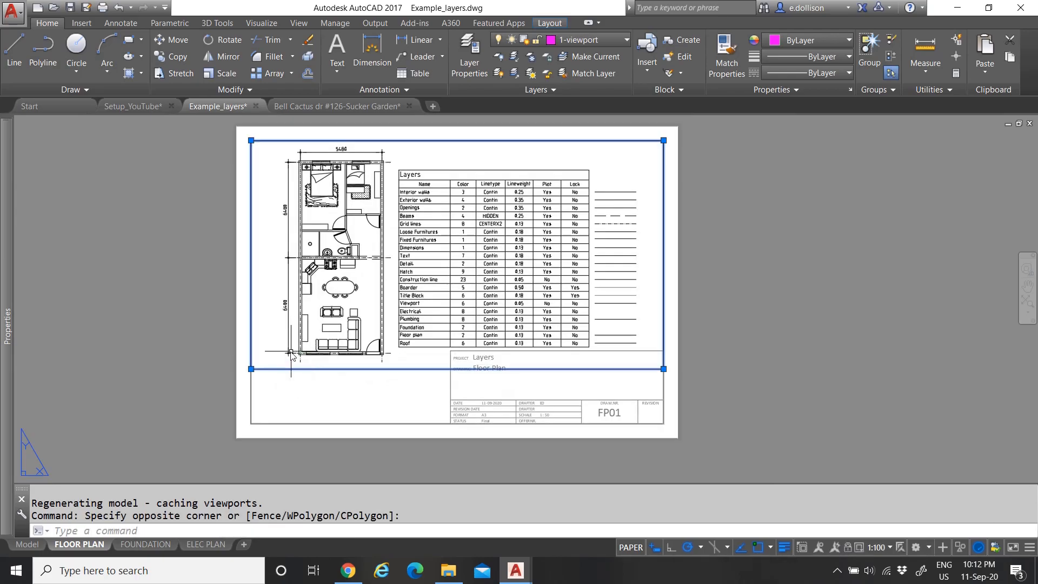
pyautogui.moveTo(12, 331)
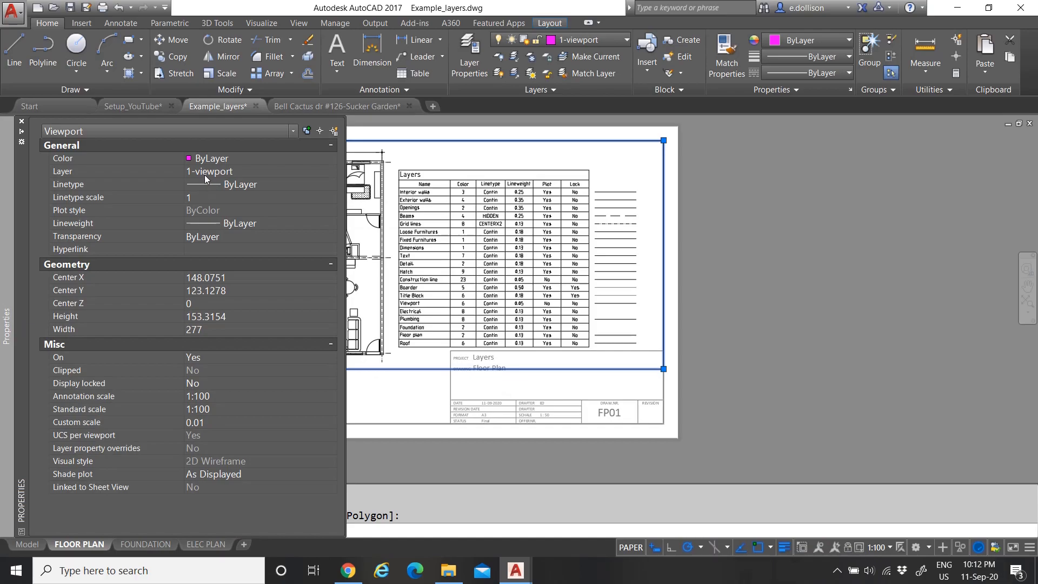
pyautogui.press('Escape')
pyautogui.click(385, 378)
pyautogui.click(385, 381)
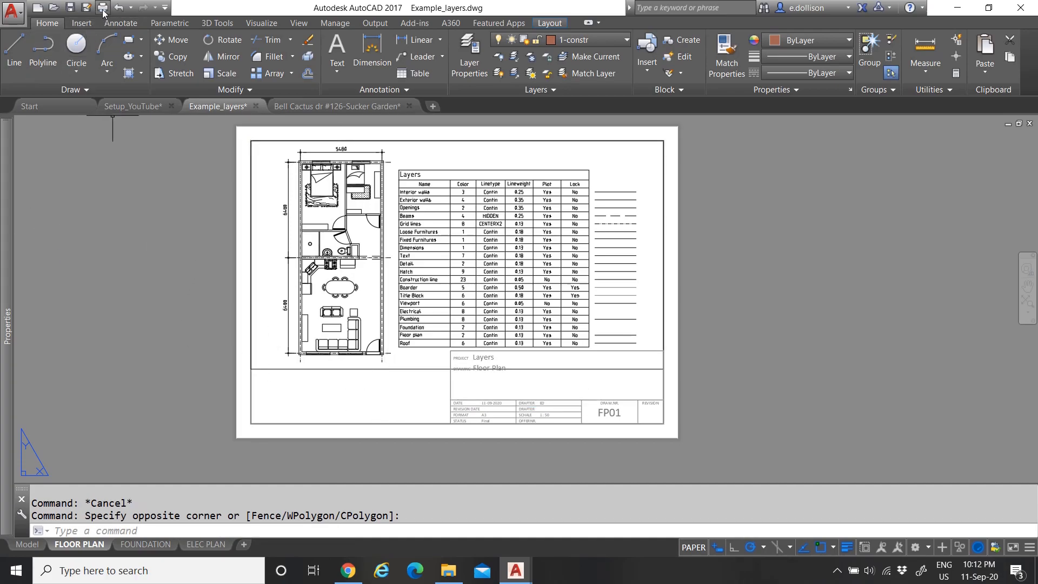
# Preview the plot of the FLOOR PLAN layout, inspect the lineweights and title block, and exit the preview
pyautogui.click(374, 24)
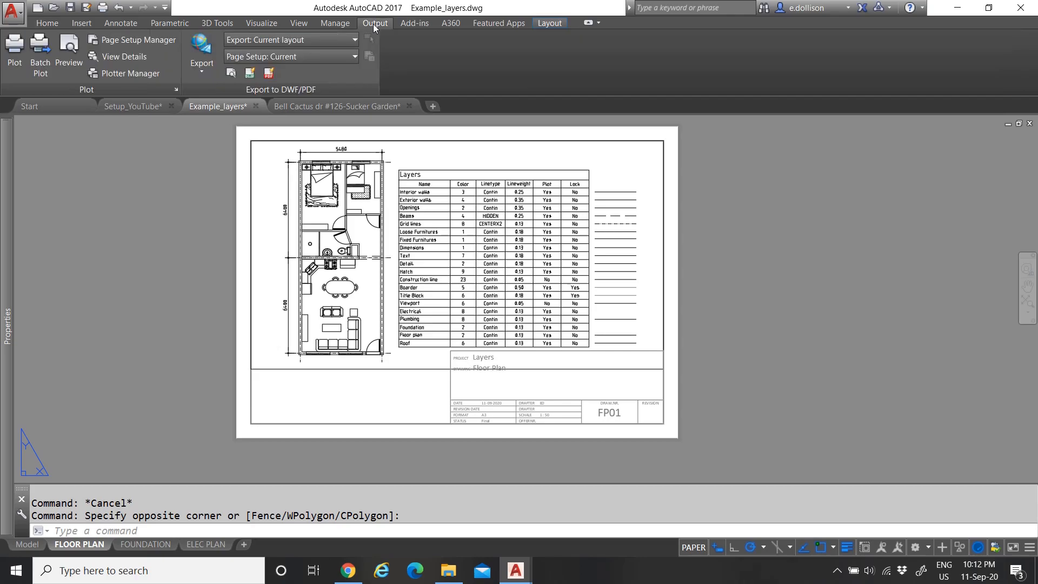
pyautogui.click(69, 54)
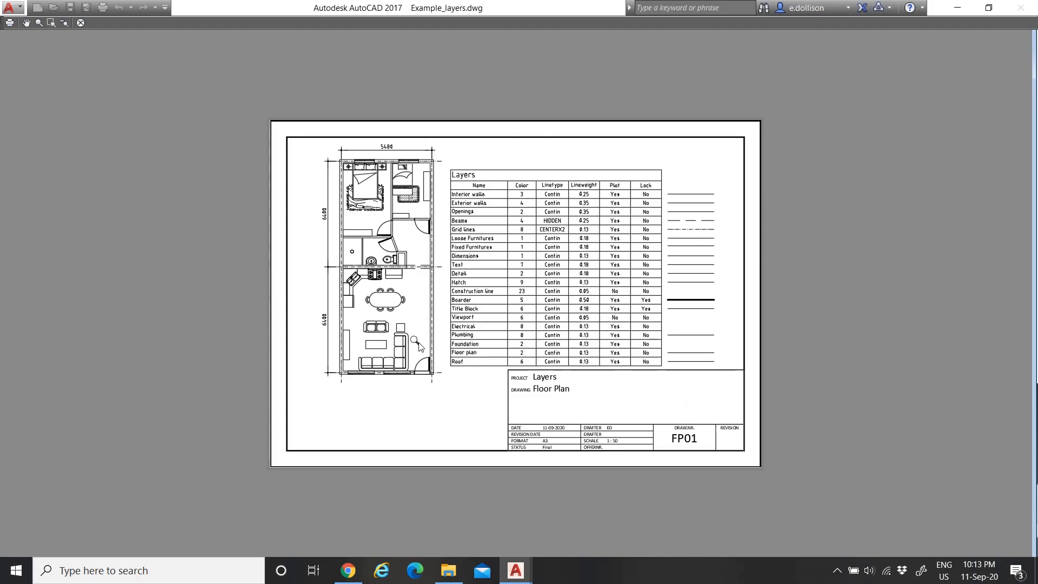
pyautogui.scroll(2, 453, 390)
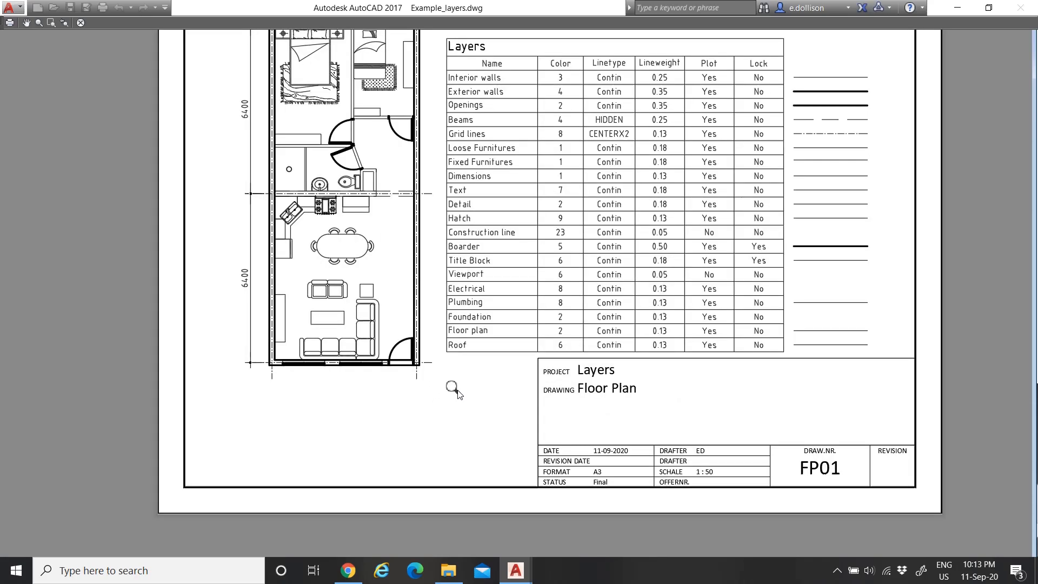
pyautogui.scroll(-4, 338, 393)
pyautogui.scroll(4, 352, 276)
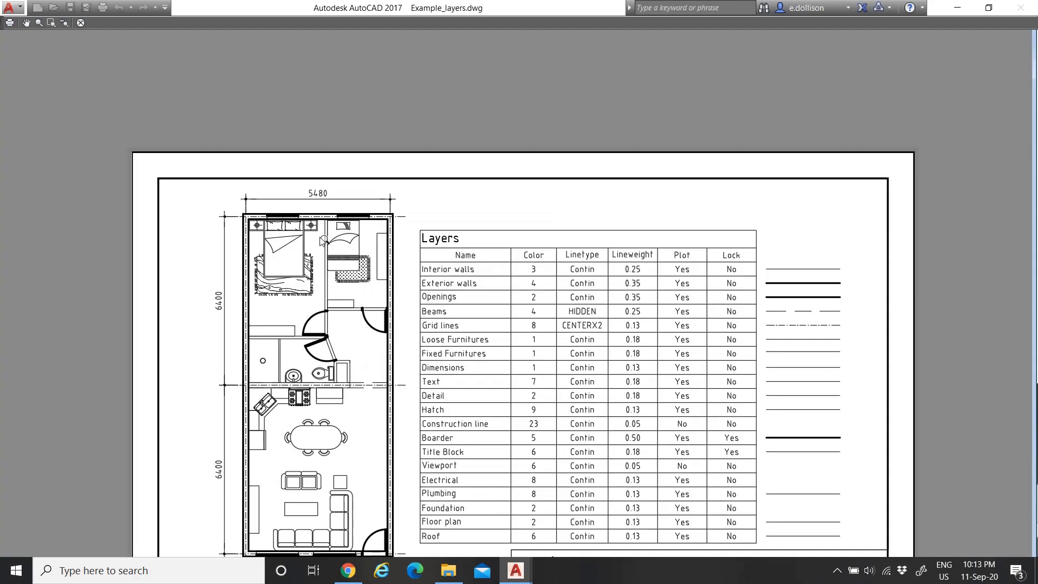
pyautogui.scroll(-2, 269, 203)
pyautogui.scroll(2, 405, 216)
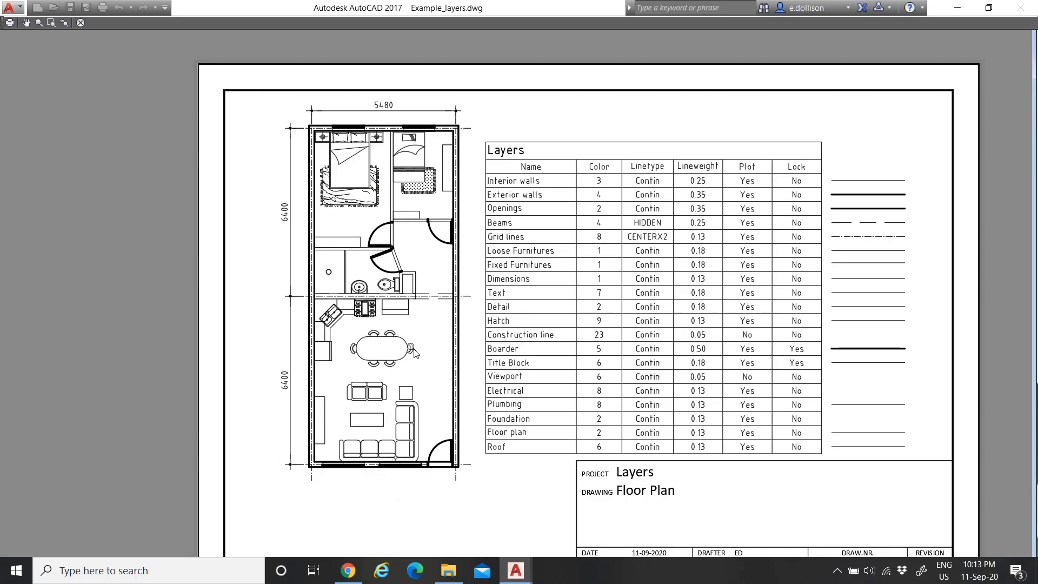
pyautogui.rightClick(367, 209)
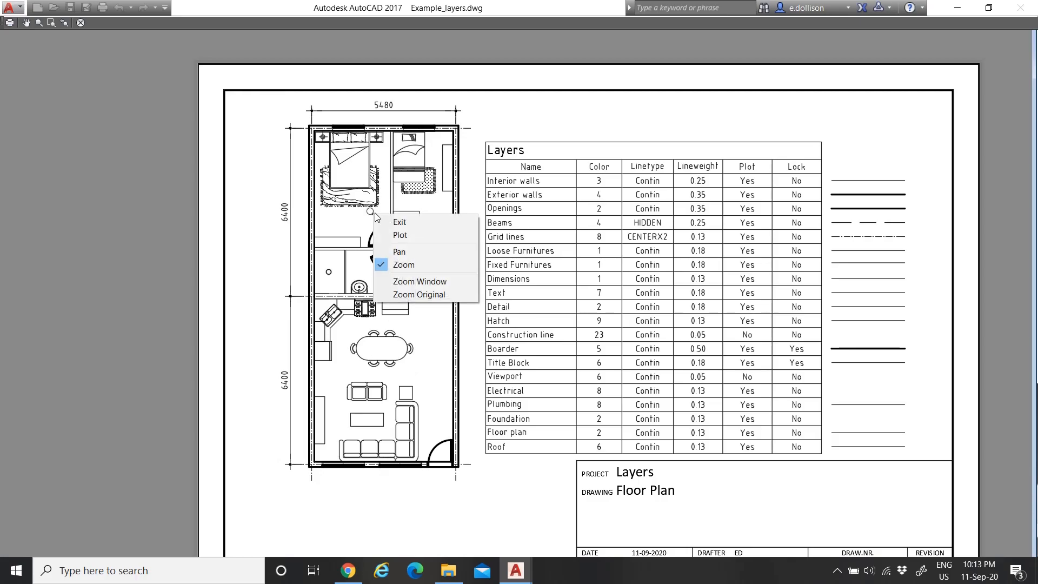
pyautogui.click(408, 222)
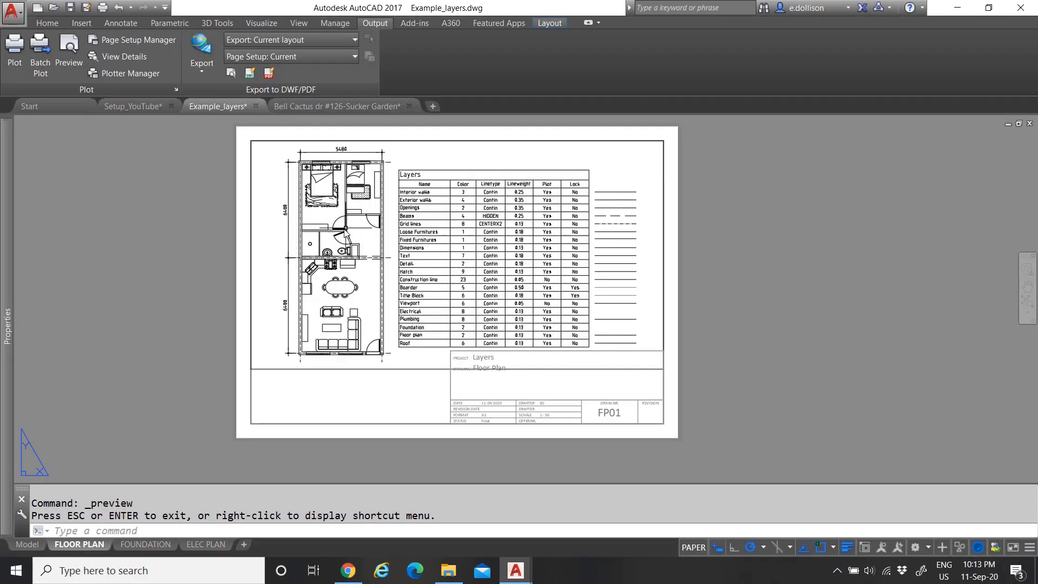
# Return to model space and review the layer list and the sample lines beside the Layers table
pyautogui.scroll(3, 351, 259)
pyautogui.scroll(-3, 330, 284)
pyautogui.scroll(3, 321, 301)
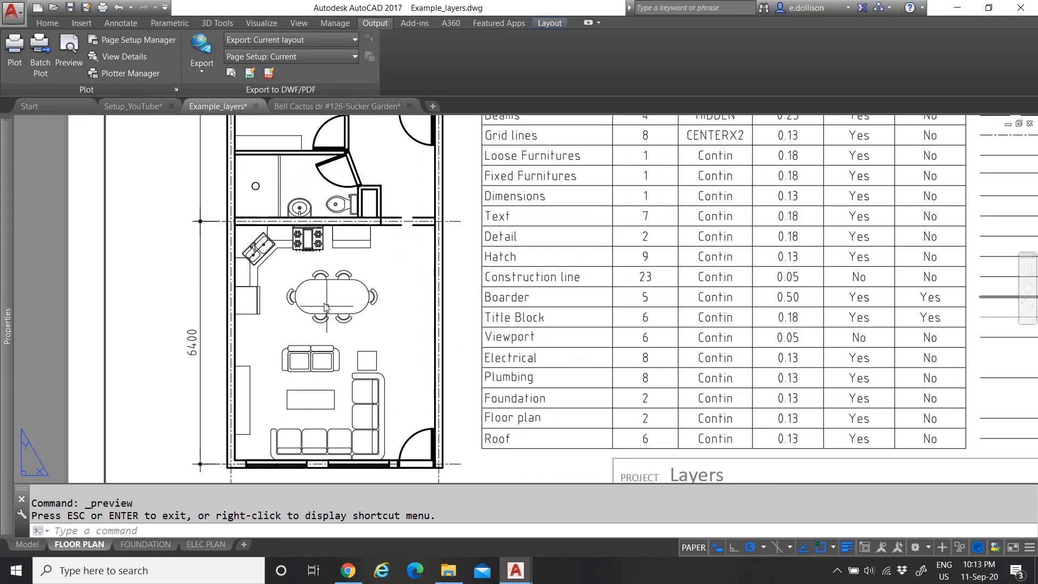
pyautogui.scroll(-4, 295, 334)
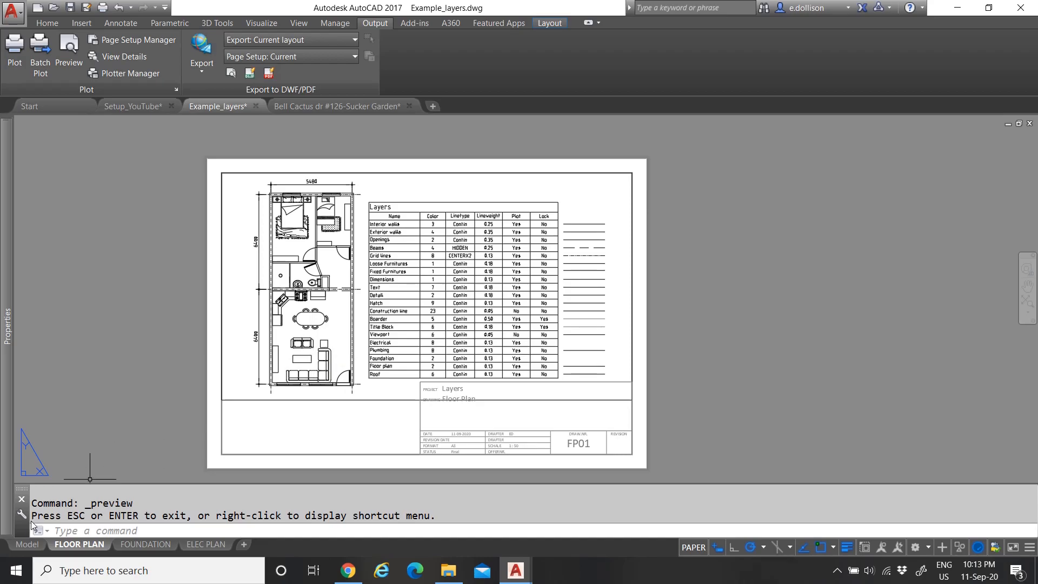
pyautogui.click(35, 548)
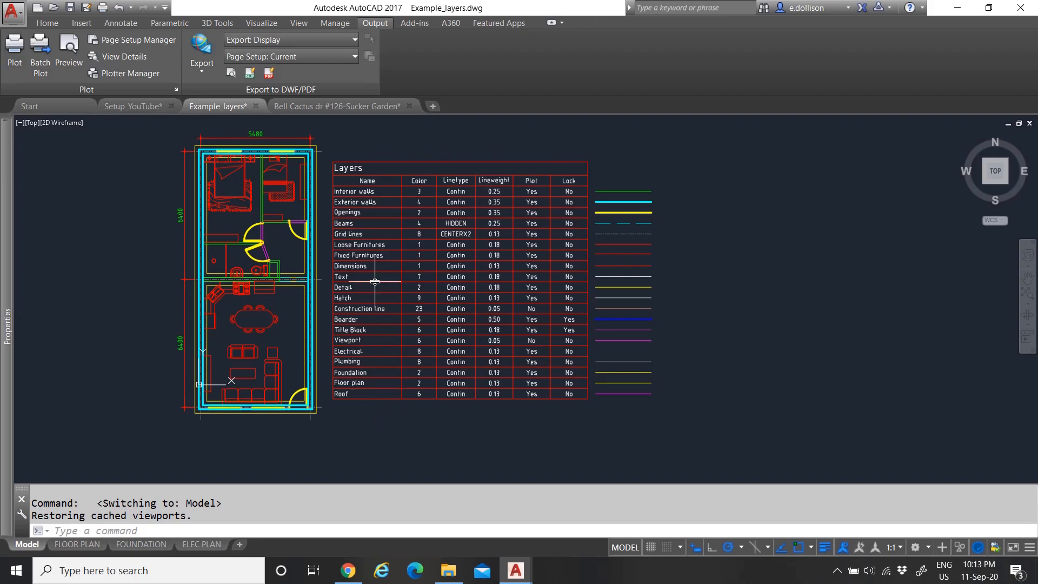
pyautogui.click(47, 23)
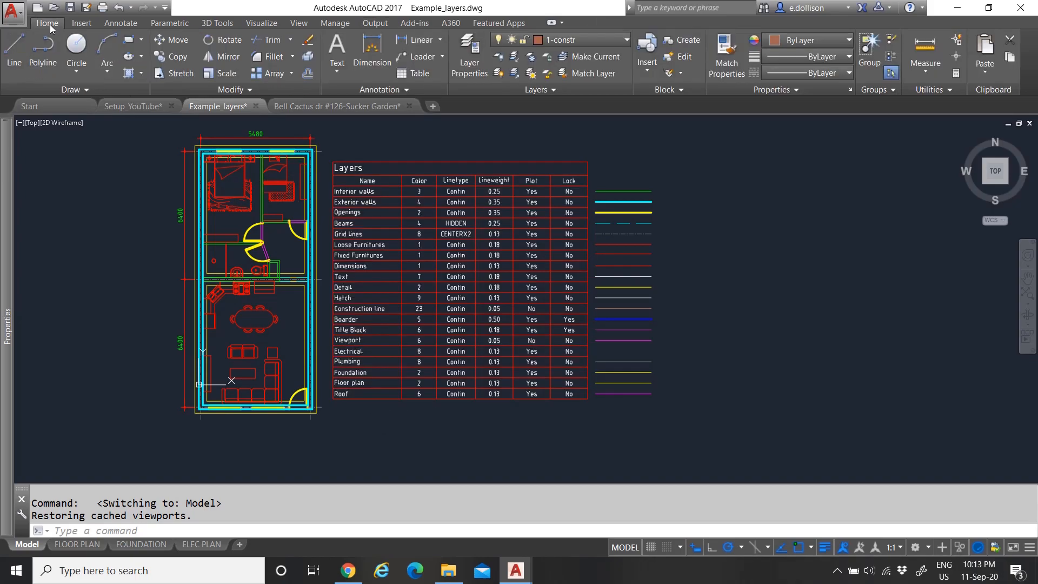
pyautogui.click(570, 41)
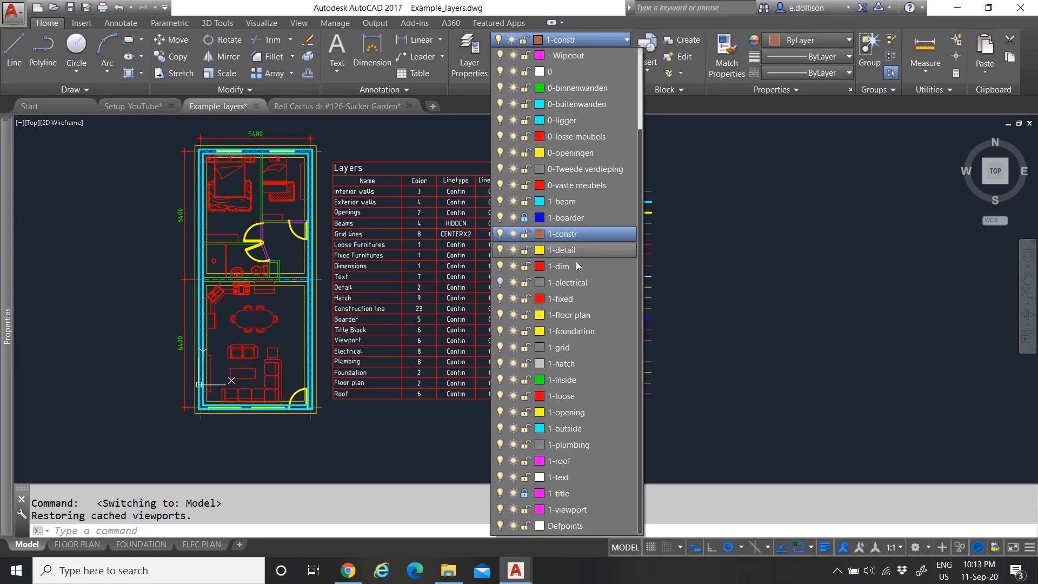
pyautogui.click(699, 364)
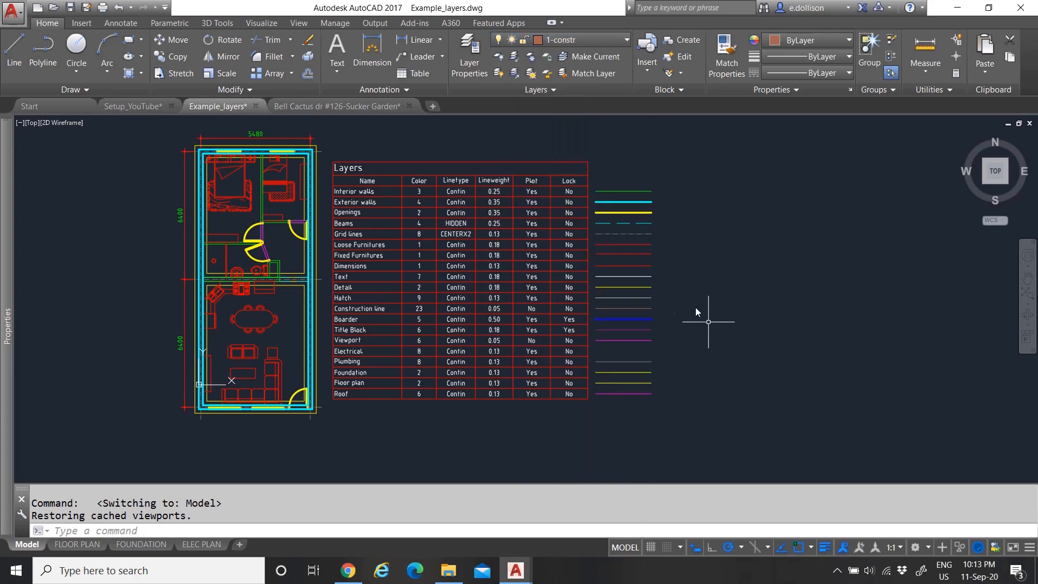
pyautogui.click(690, 449)
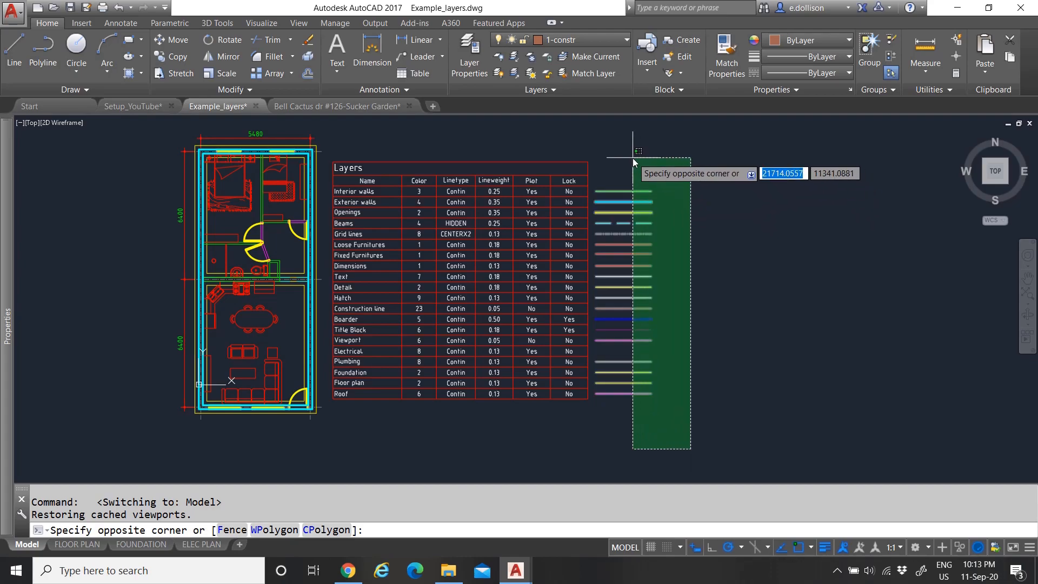
pyautogui.click(721, 315)
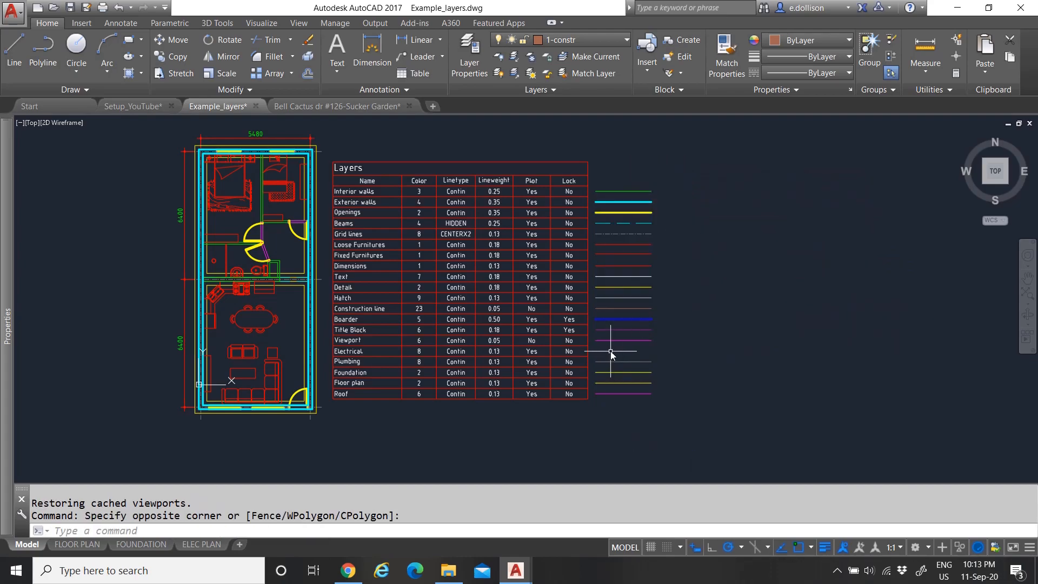
# Turn on the 1-electrical layer and inspect the electrical symbols and wiring in the floor plan
pyautogui.click(553, 40)
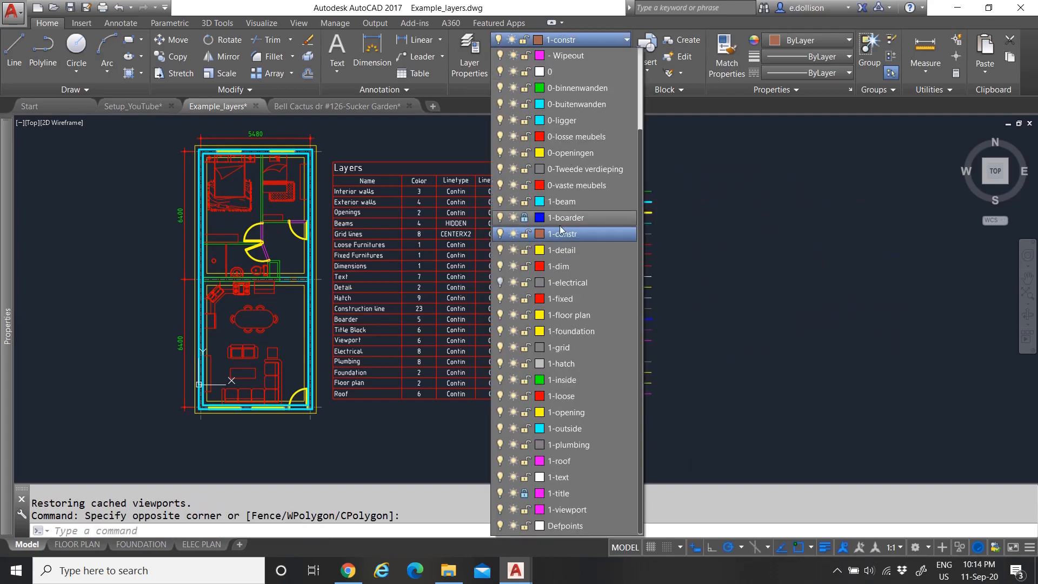
pyautogui.click(500, 282)
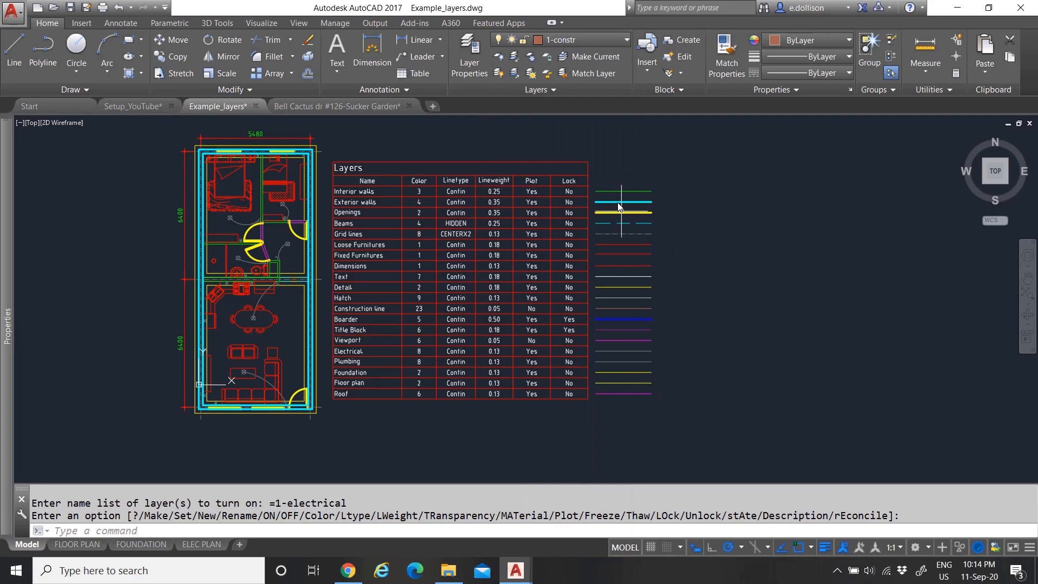
pyautogui.scroll(3, 302, 296)
pyautogui.scroll(-3, 301, 296)
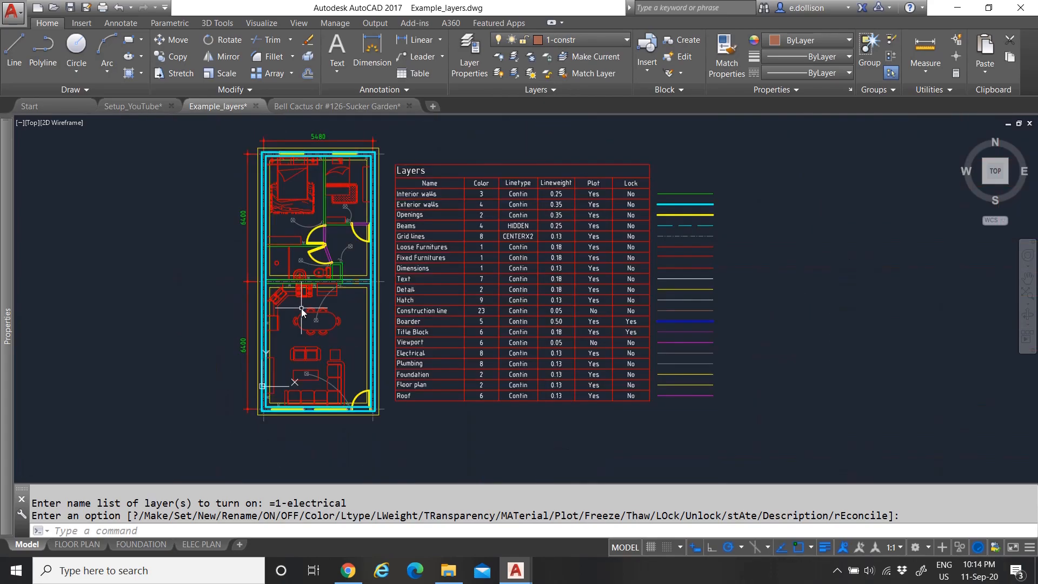
pyautogui.scroll(2, 301, 296)
pyautogui.scroll(-4, 302, 296)
pyautogui.scroll(2, 273, 312)
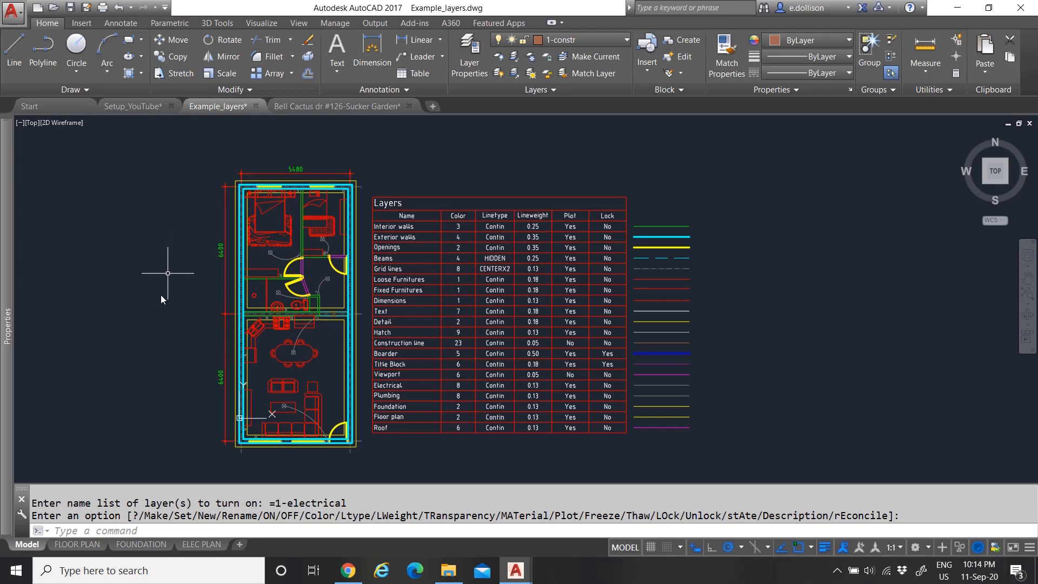
# Open the FLOOR PLAN layout and check whether the electrical symbols appear in its plan
pyautogui.click(75, 545)
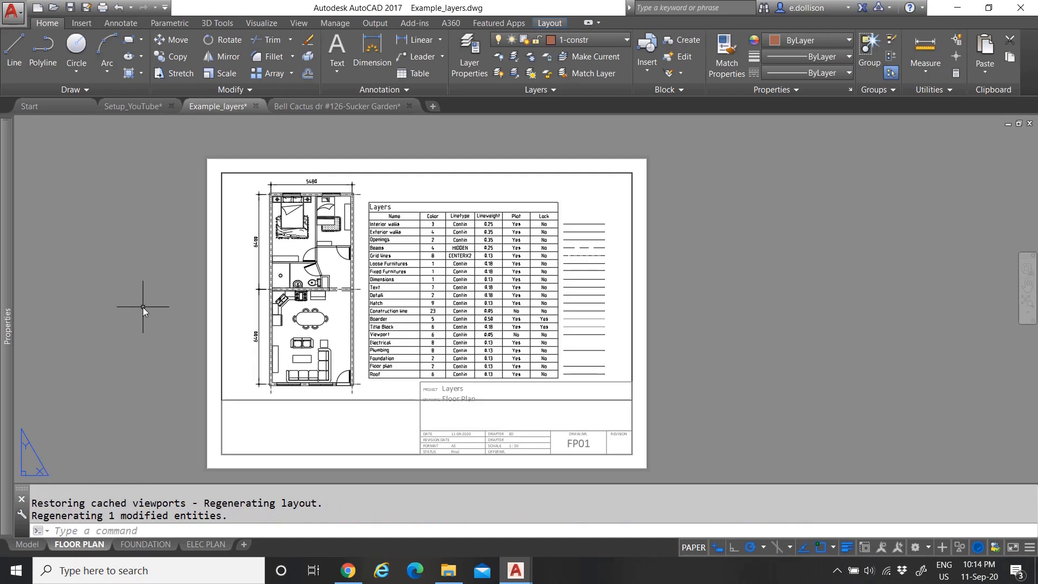
pyautogui.scroll(3, 328, 203)
pyautogui.scroll(-3, 291, 223)
pyautogui.scroll(10, 293, 289)
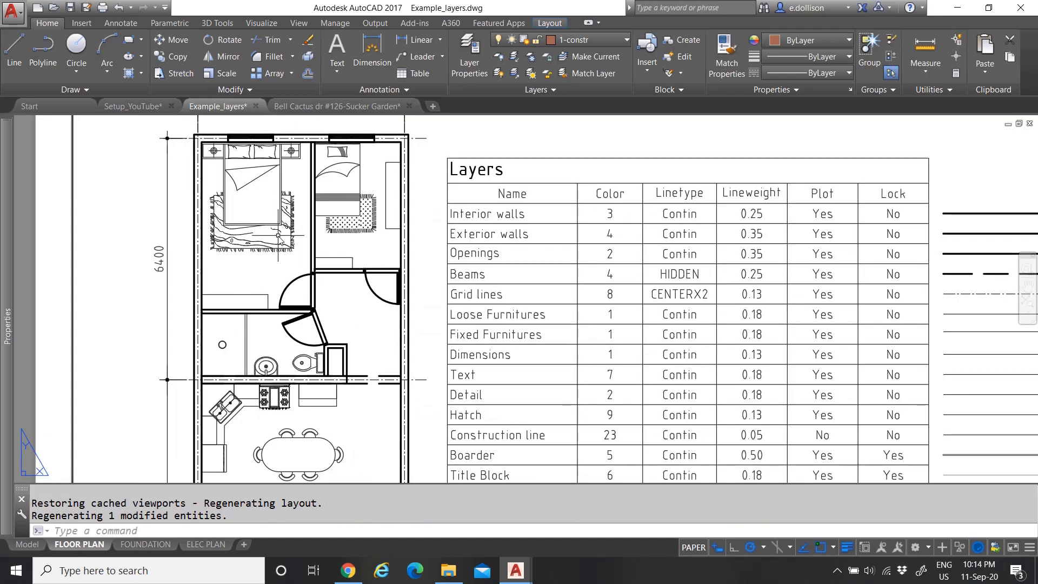
pyautogui.scroll(-10, 336, 279)
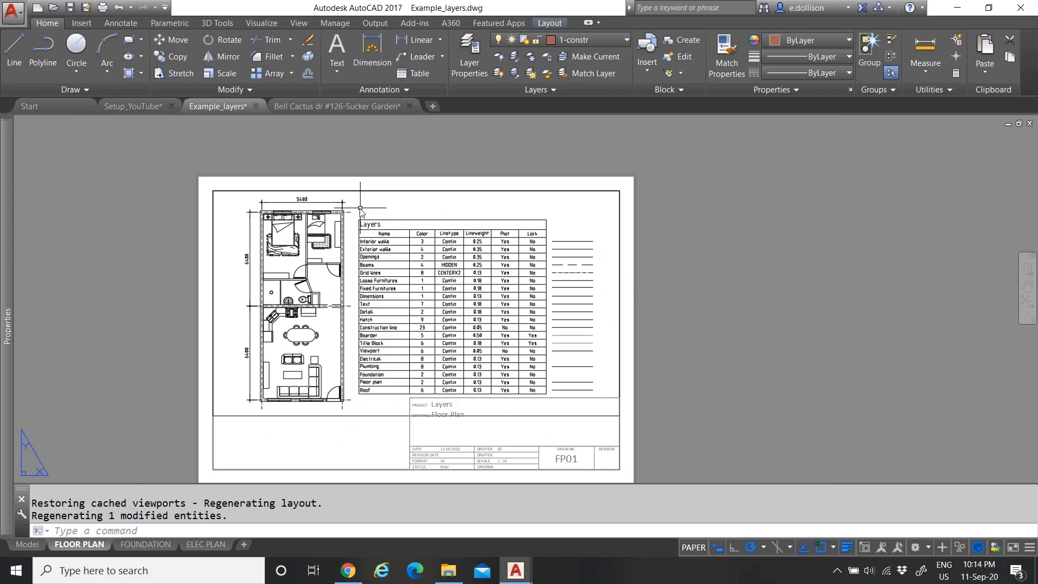
# Activate model space inside the sheet's floor plan viewport, return to paper space, and activate the viewport again
pyautogui.doubleClick(392, 205)
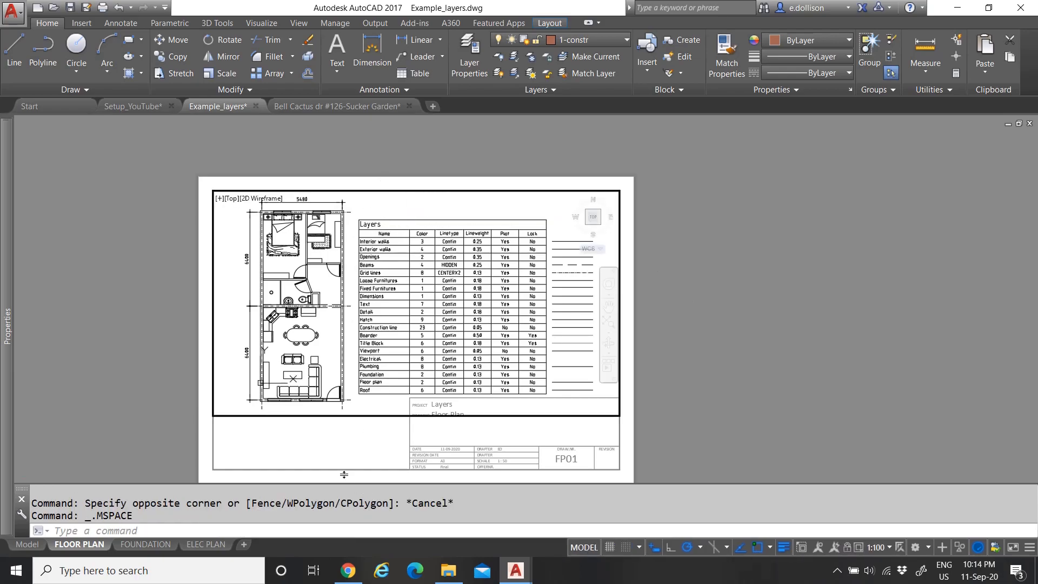
pyautogui.doubleClick(316, 441)
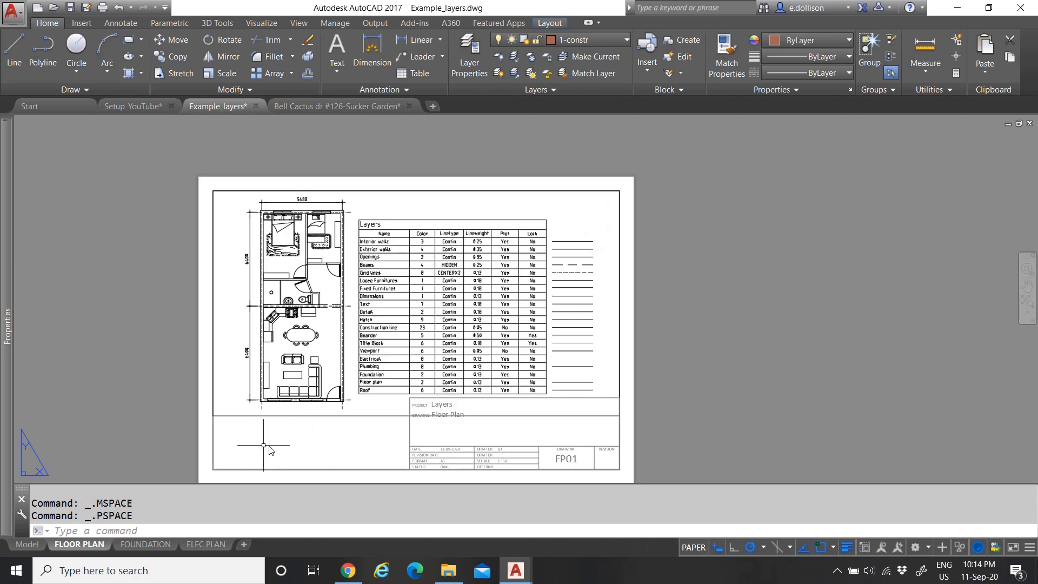
pyautogui.doubleClick(231, 229)
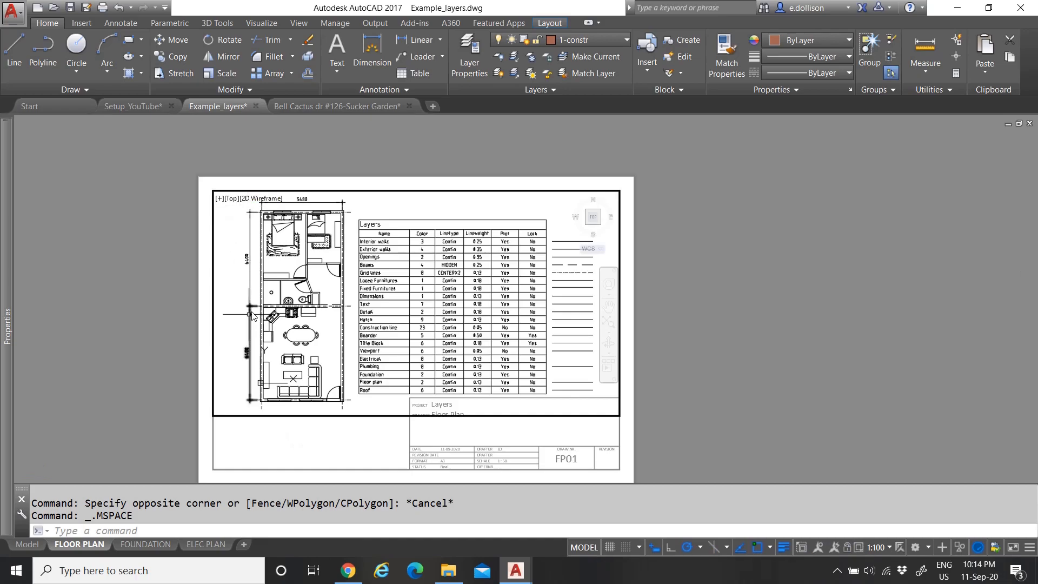
# Try zooming out and back in inside the active floor plan viewport, and undo the zoom
pyautogui.scroll(-4, 319, 292)
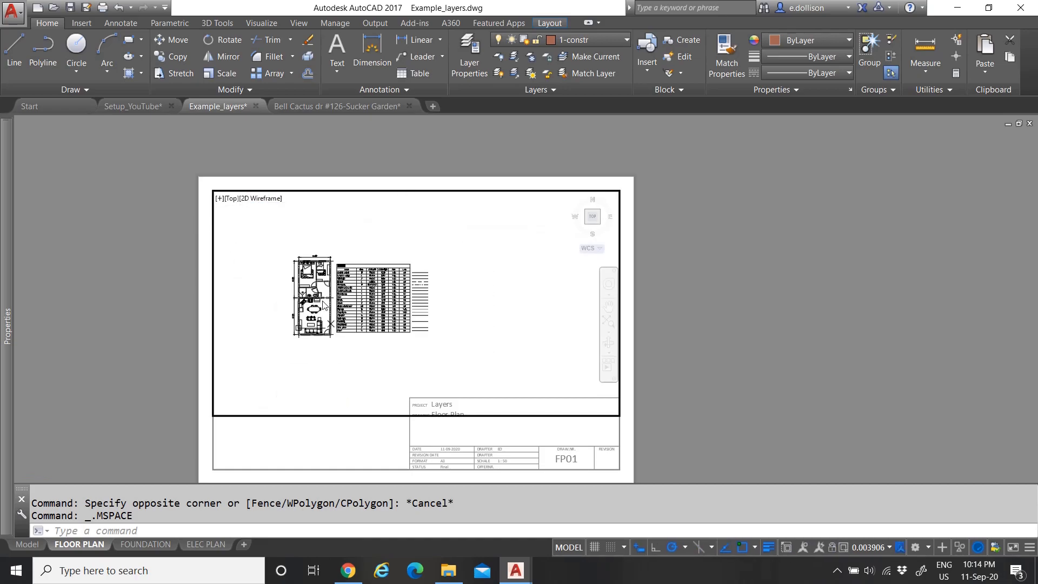
pyautogui.scroll(4, 326, 317)
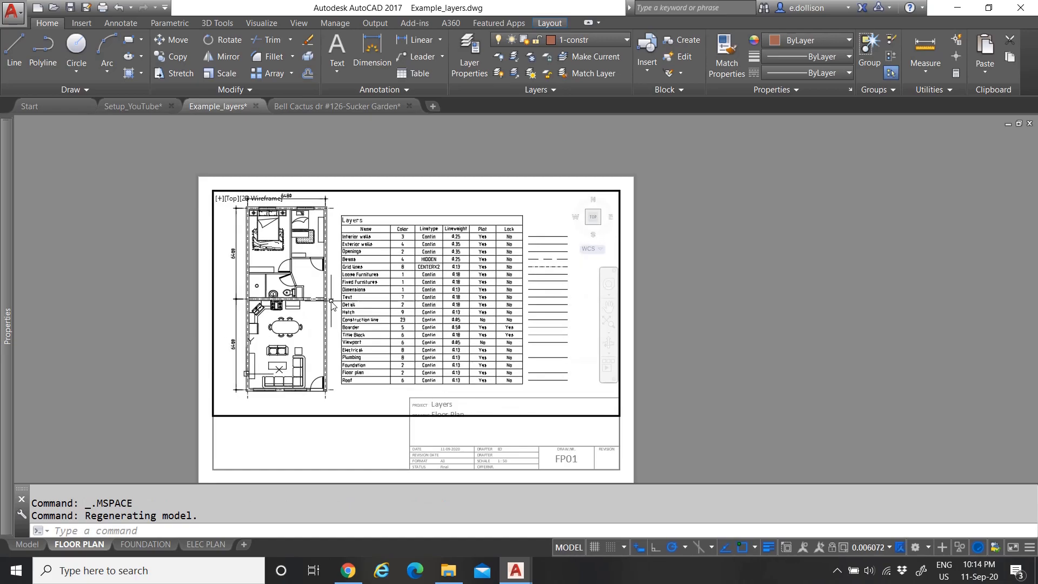
pyautogui.click(114, 12)
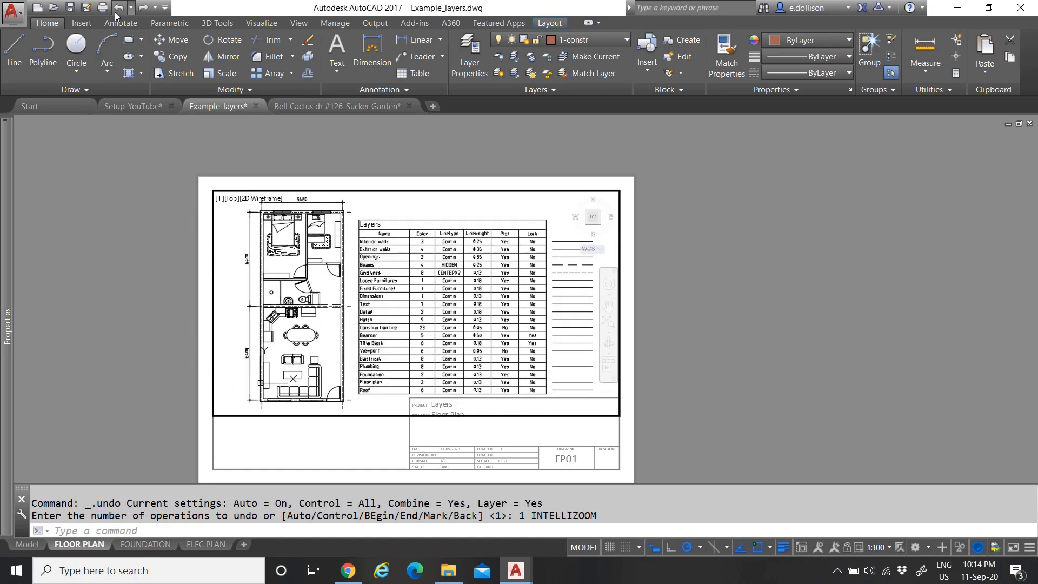
# Leave the floor plan viewport, examine the sheet in paper space, and activate the viewport again
pyautogui.doubleClick(638, 239)
pyautogui.scroll(2, 301, 174)
pyautogui.scroll(2, 202, 291)
pyautogui.scroll(5, 202, 291)
pyautogui.scroll(-5, 209, 289)
pyautogui.scroll(2, 465, 300)
pyautogui.doubleClick(487, 283)
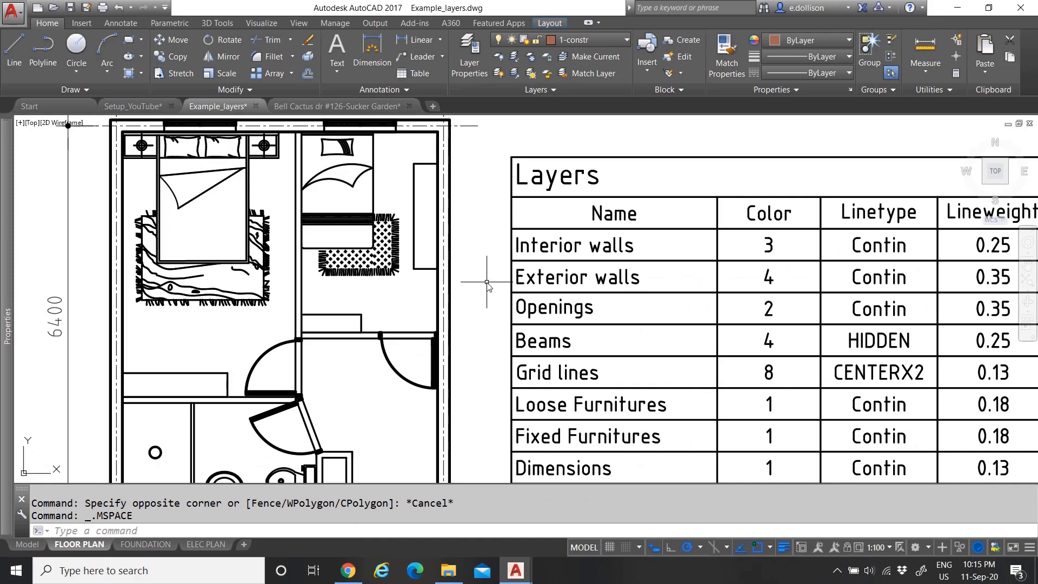
# Zoom the plan and layer table out inside the floor plan viewport, and lock the viewport
pyautogui.scroll(-8, 487, 282)
pyautogui.scroll(6, 486, 282)
pyautogui.scroll(-4, 486, 282)
pyautogui.scroll(4, 468, 312)
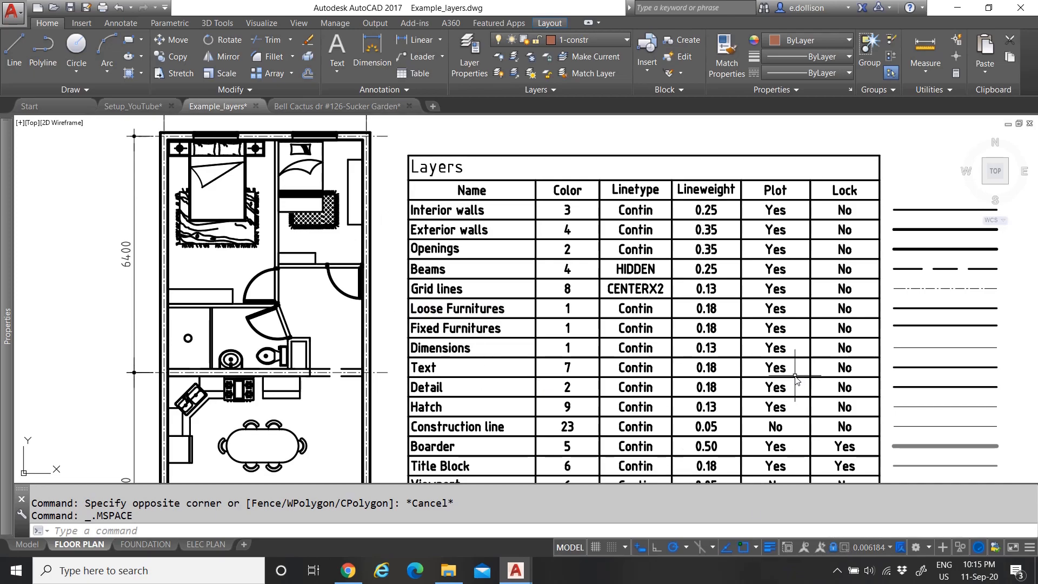
pyautogui.click(836, 550)
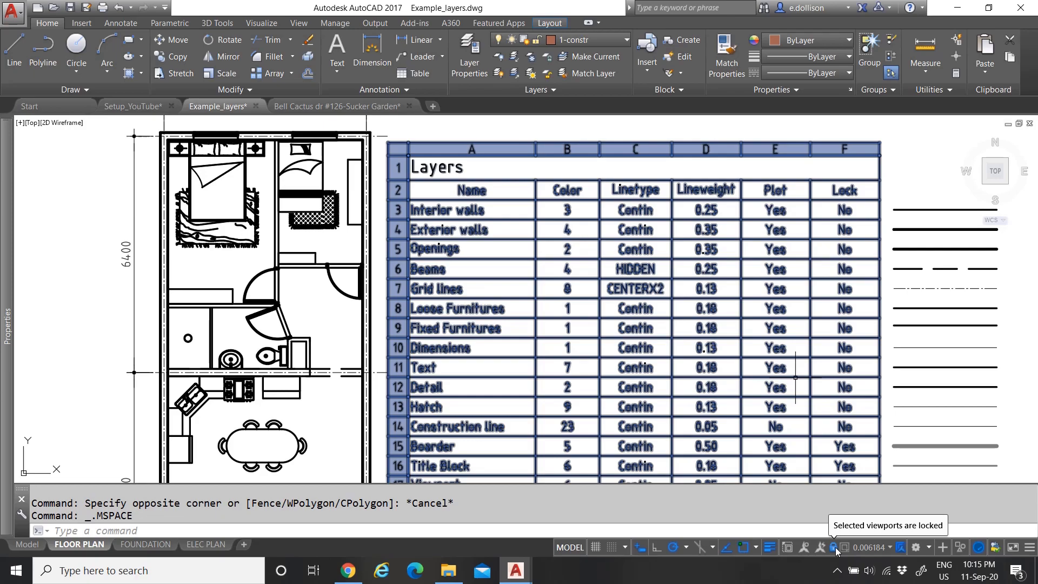
# Test zooming in and out with the locked floor plan viewport active, leaving and reactivating it once, and return to paper space
pyautogui.scroll(-5, 365, 310)
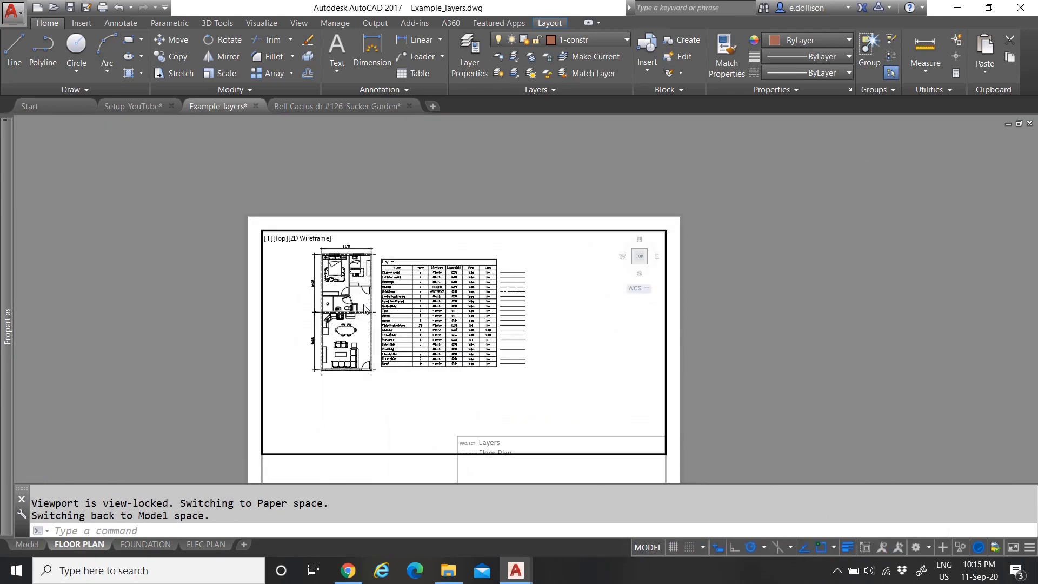
pyautogui.scroll(-7, 365, 309)
pyautogui.scroll(4, 424, 357)
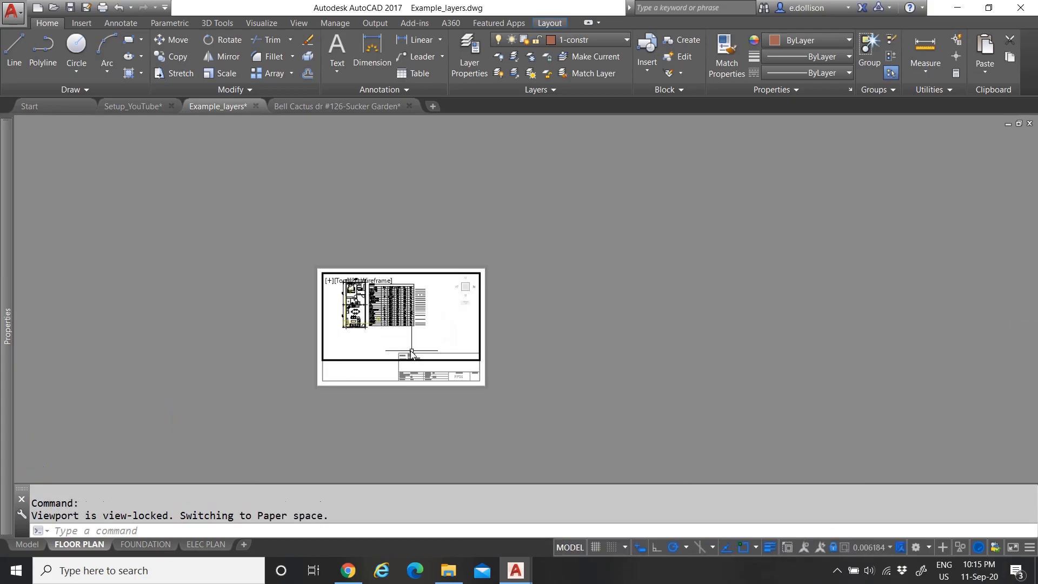
pyautogui.scroll(2, 414, 354)
pyautogui.scroll(2, 411, 350)
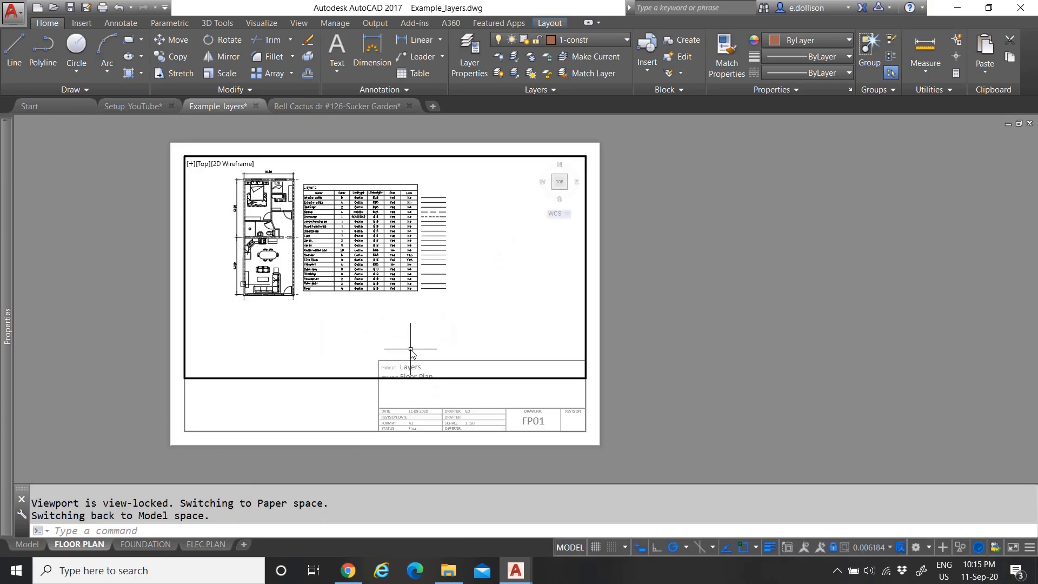
pyautogui.doubleClick(320, 405)
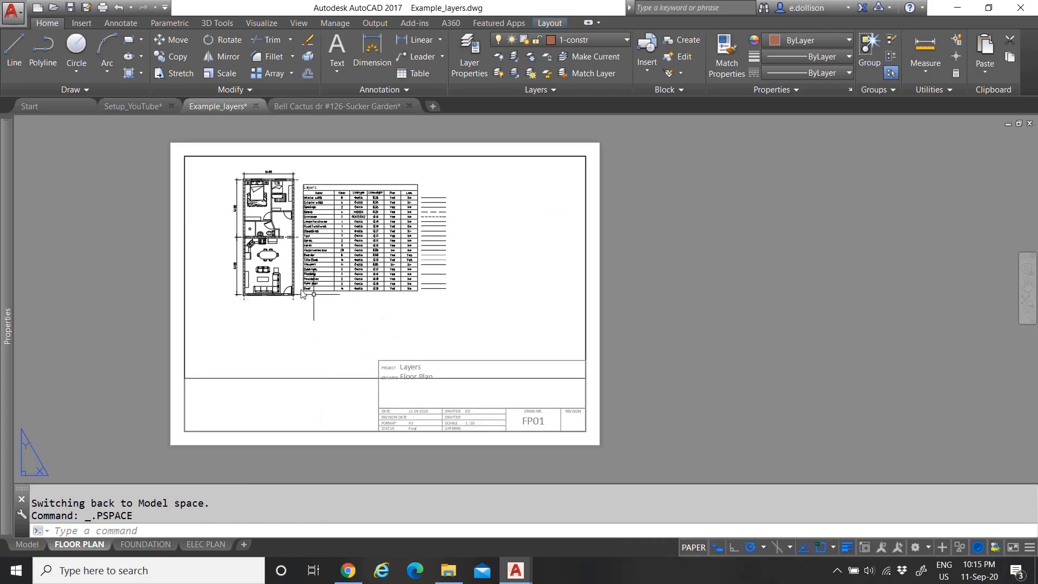
pyautogui.doubleClick(246, 329)
pyautogui.scroll(-3, 273, 287)
pyautogui.scroll(6, 273, 292)
pyautogui.scroll(-5, 273, 295)
pyautogui.scroll(4, 273, 294)
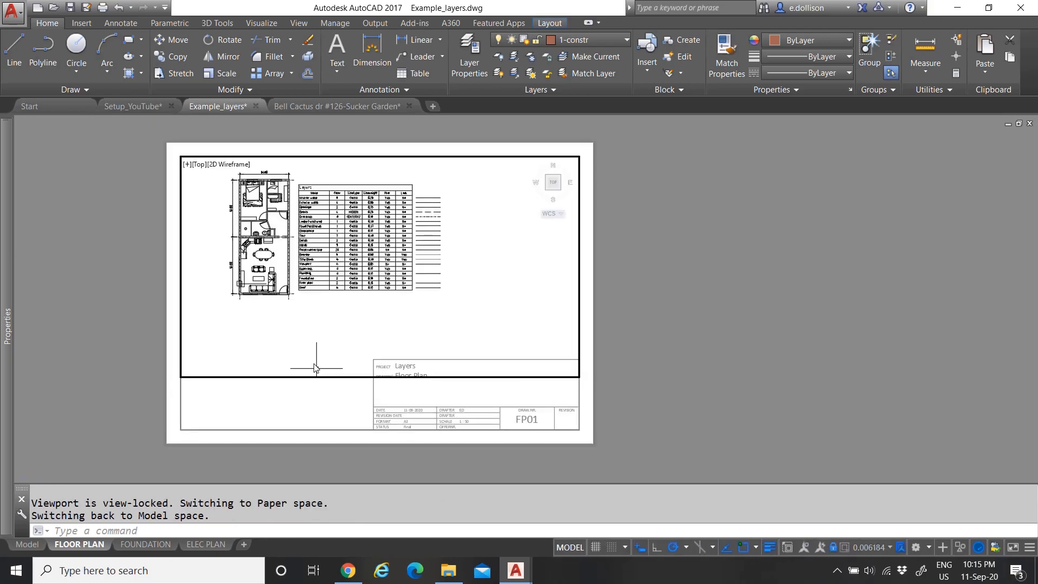
pyautogui.doubleClick(313, 387)
# Activate the floor plan viewport, unlock it, and return to paper space
pyautogui.click(316, 390)
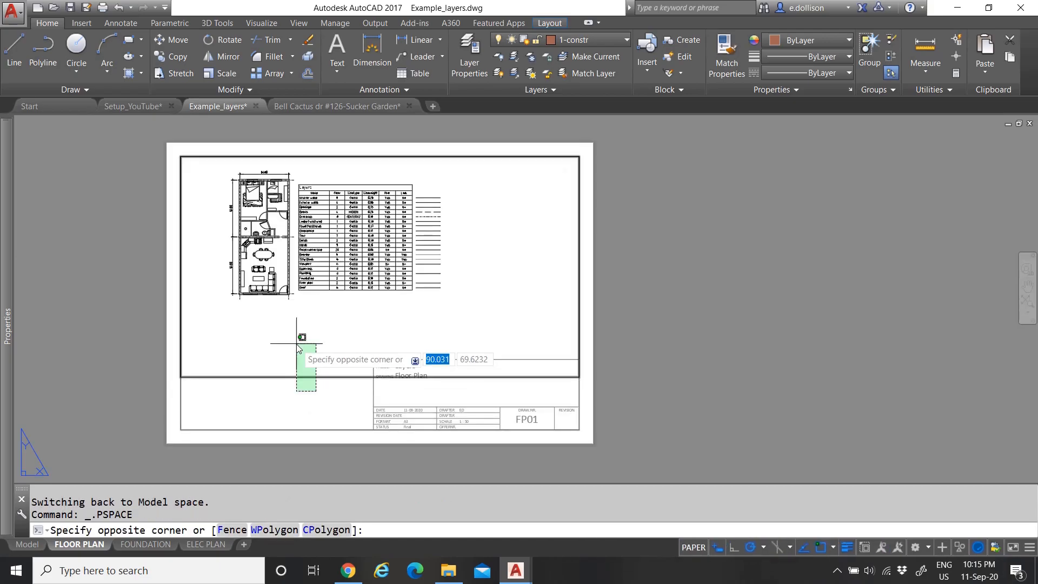
pyautogui.click(324, 410)
pyautogui.doubleClick(314, 339)
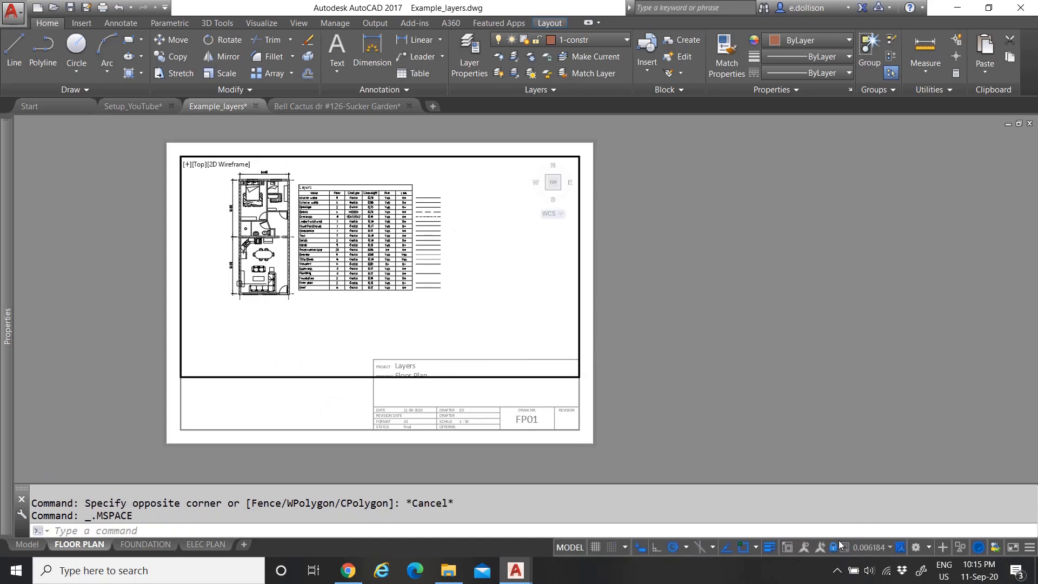
pyautogui.click(837, 547)
pyautogui.doubleClick(306, 405)
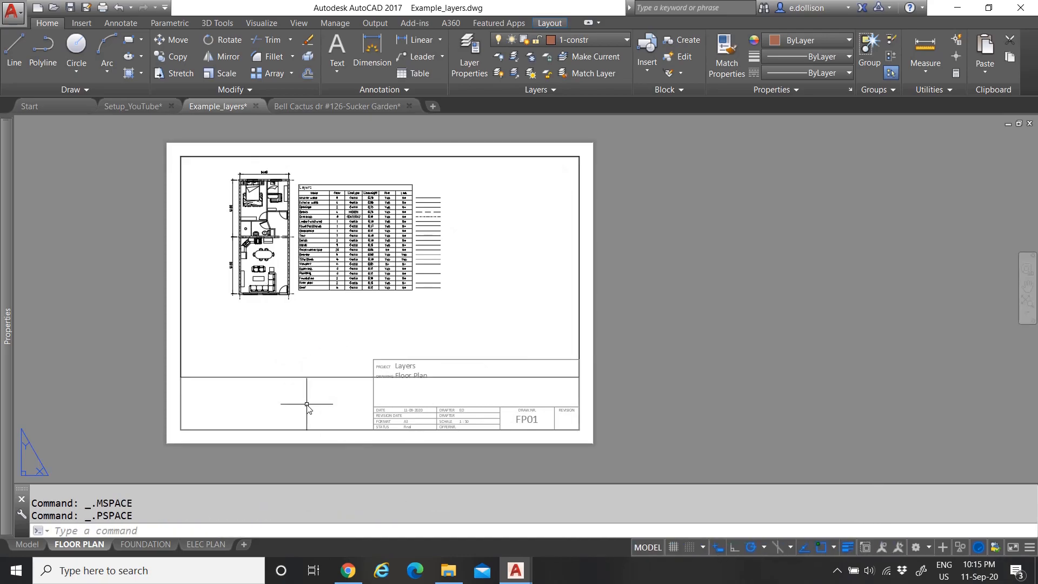
# Select the floor plan viewport's frame and set its scale to 1:100
pyautogui.click(319, 389)
pyautogui.click(302, 368)
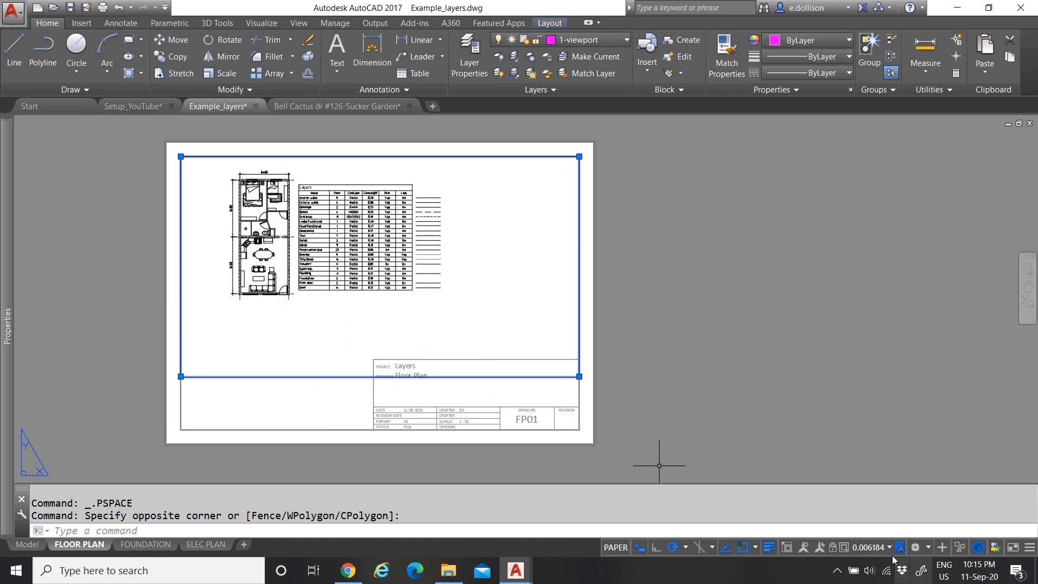
pyautogui.click(993, 379)
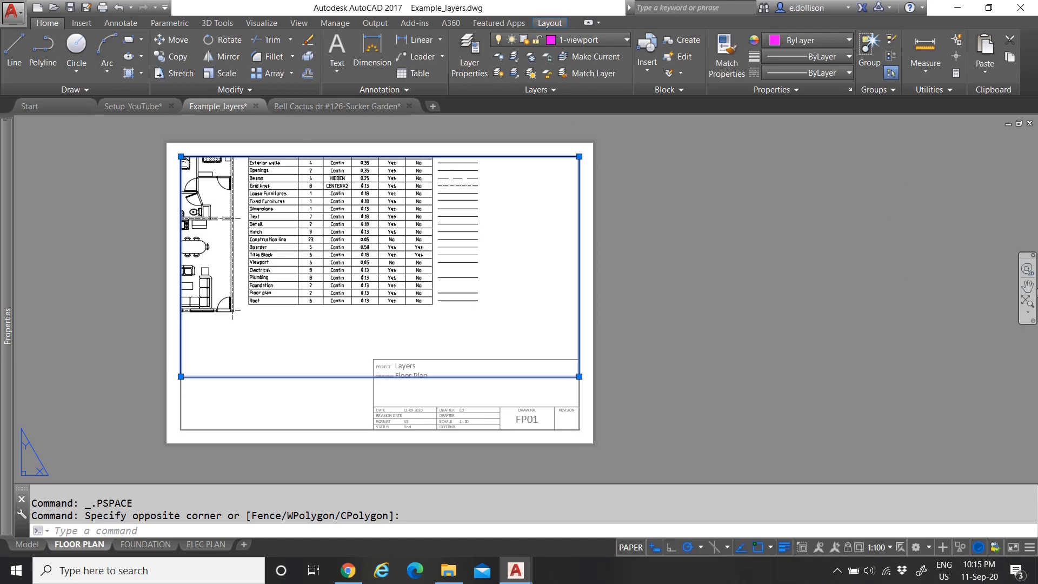
# Pan the view inside the floor plan viewport so the plan and Layers table fit its frame, and return to paper space
pyautogui.click(1028, 286)
pyautogui.moveTo(309, 258)
pyautogui.mouseDown()
pyautogui.moveTo(341, 276)
pyautogui.moveTo(325, 270)
pyautogui.mouseUp()
pyautogui.rightClick(333, 304)
pyautogui.click(357, 317)
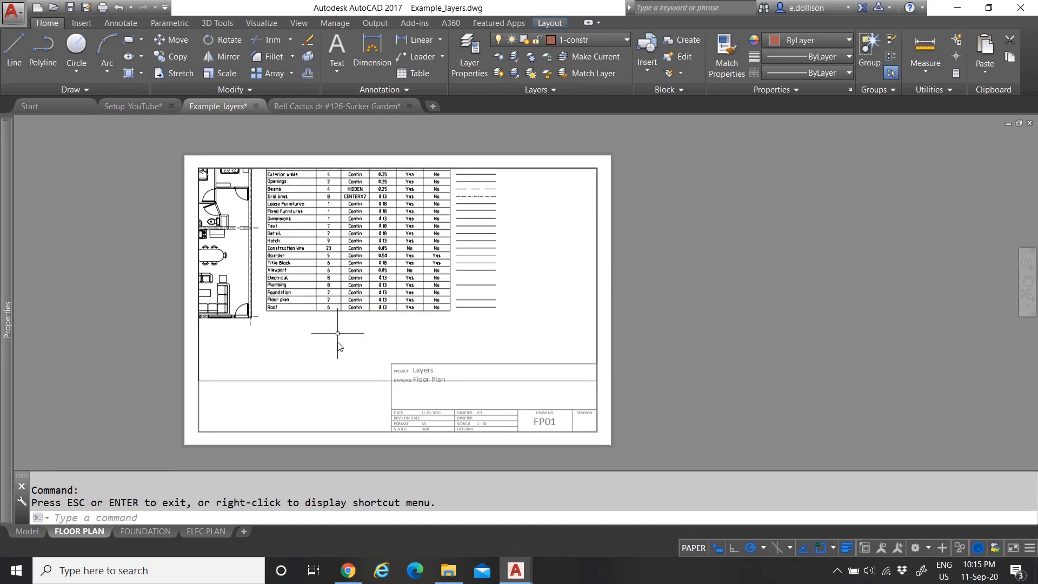
pyautogui.click(338, 342)
pyautogui.doubleClick(338, 346)
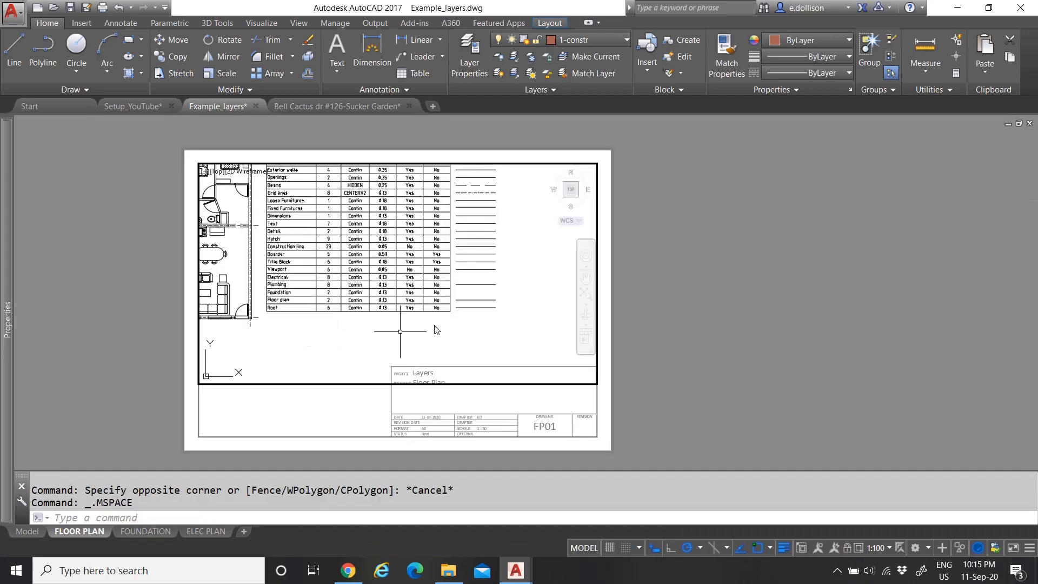
pyautogui.click(586, 279)
pyautogui.moveTo(354, 268); pyautogui.dragTo(415, 310)
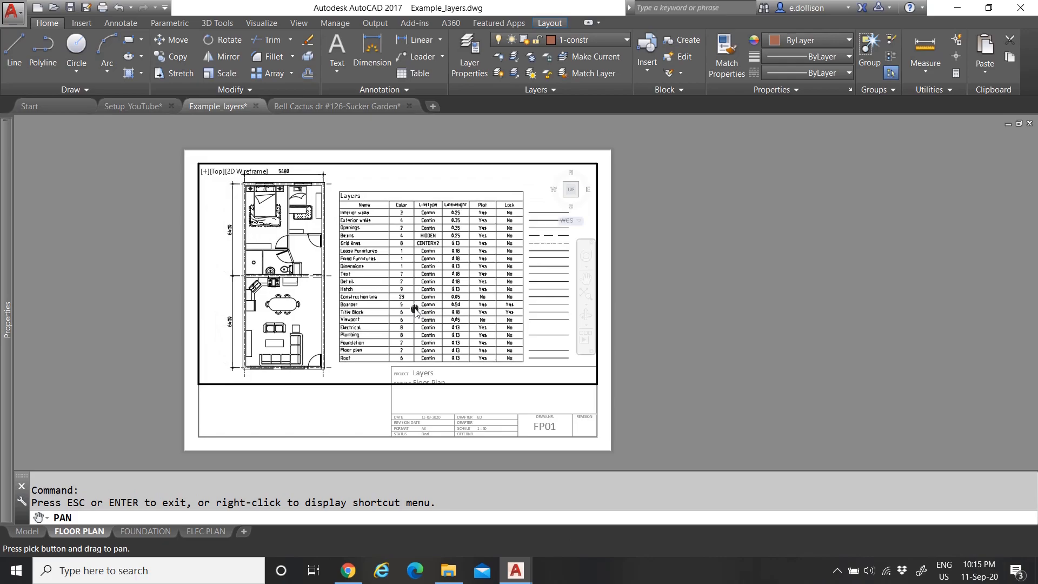
pyautogui.rightClick(130, 200)
pyautogui.click(153, 209)
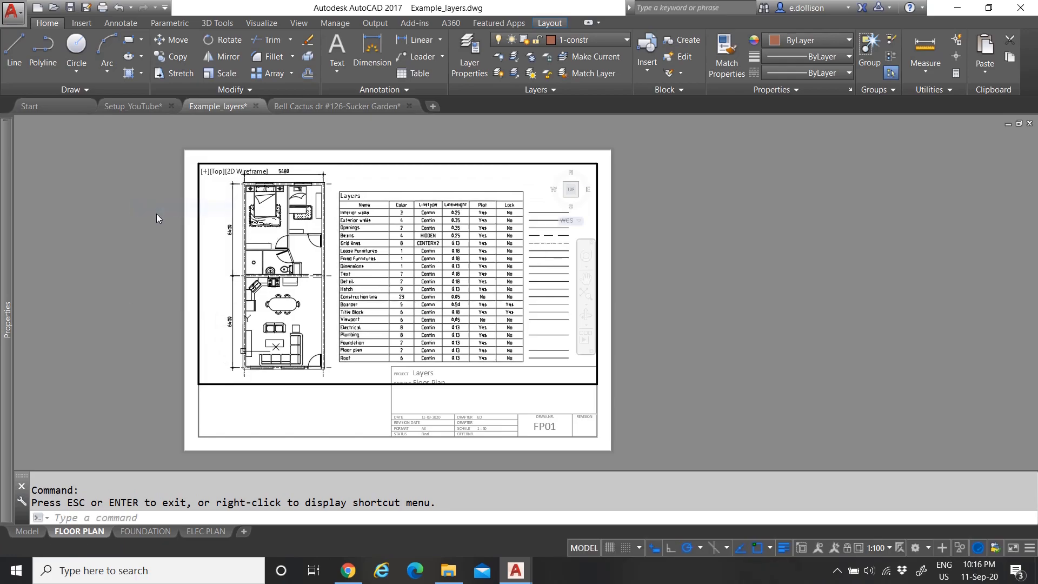
pyautogui.doubleClick(150, 226)
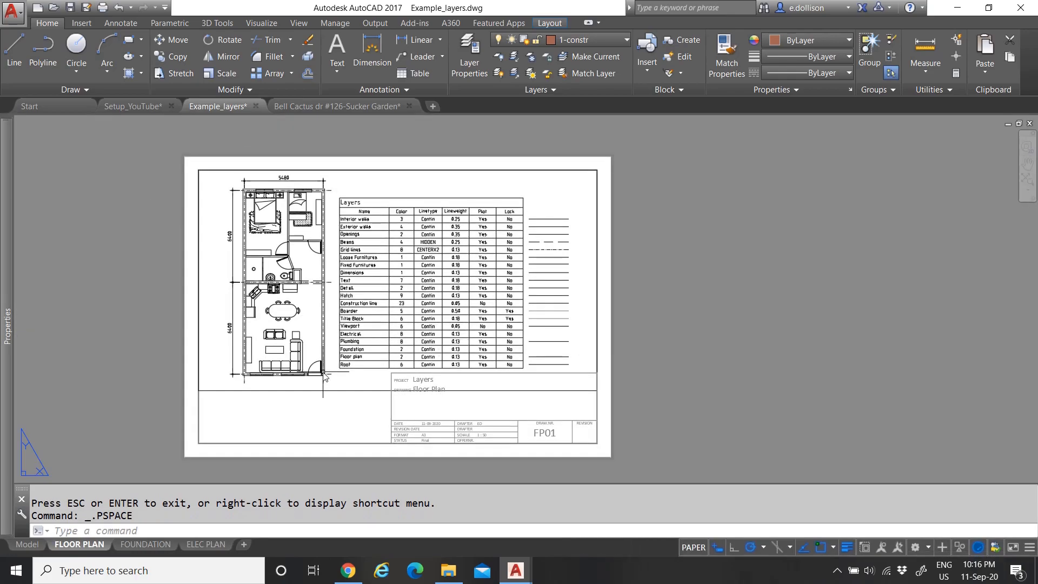
# Examine the rescaled floor plan sheet and, with its viewport active, review which layers are frozen in that viewport
pyautogui.scroll(2, 344, 342)
pyautogui.scroll(-2, 345, 342)
pyautogui.scroll(2, 325, 333)
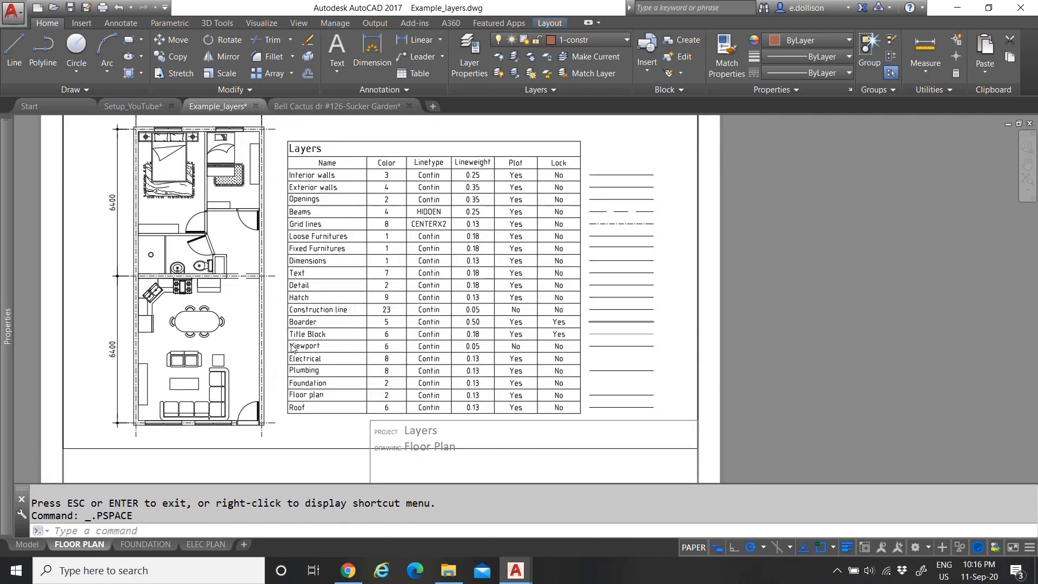
pyautogui.scroll(-2, 292, 341)
pyautogui.doubleClick(173, 246)
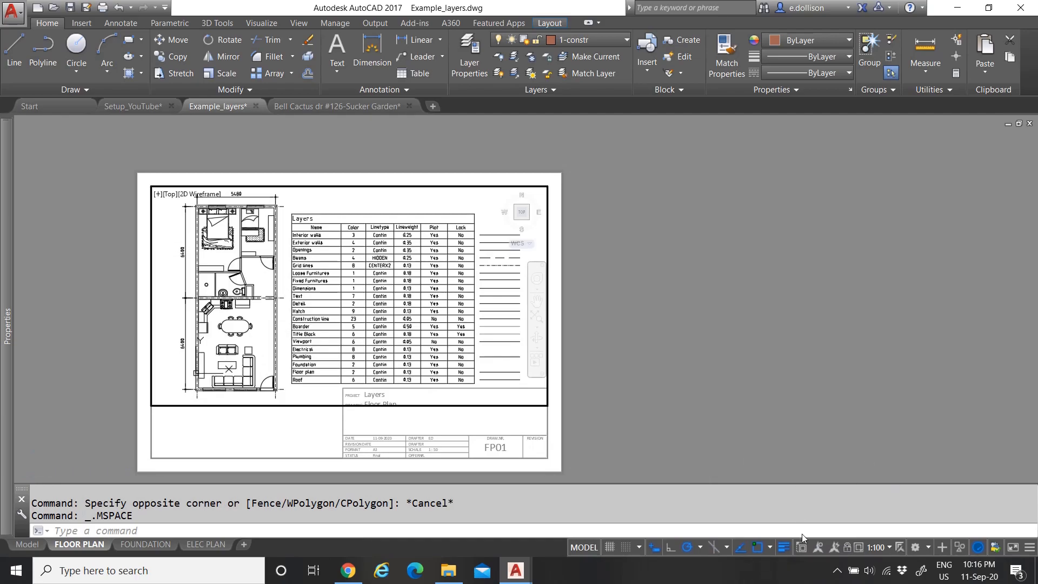
pyautogui.click(549, 43)
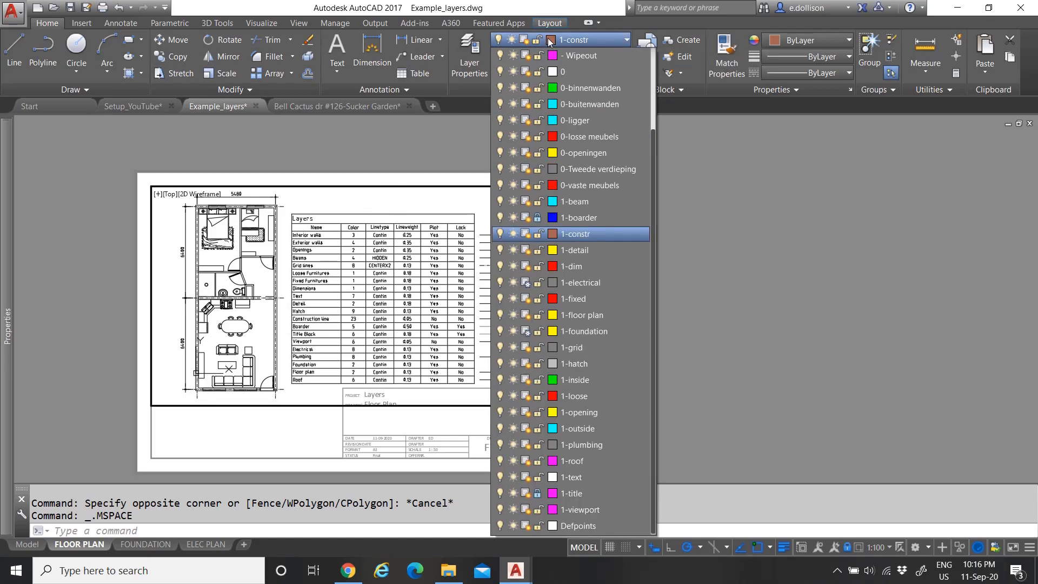
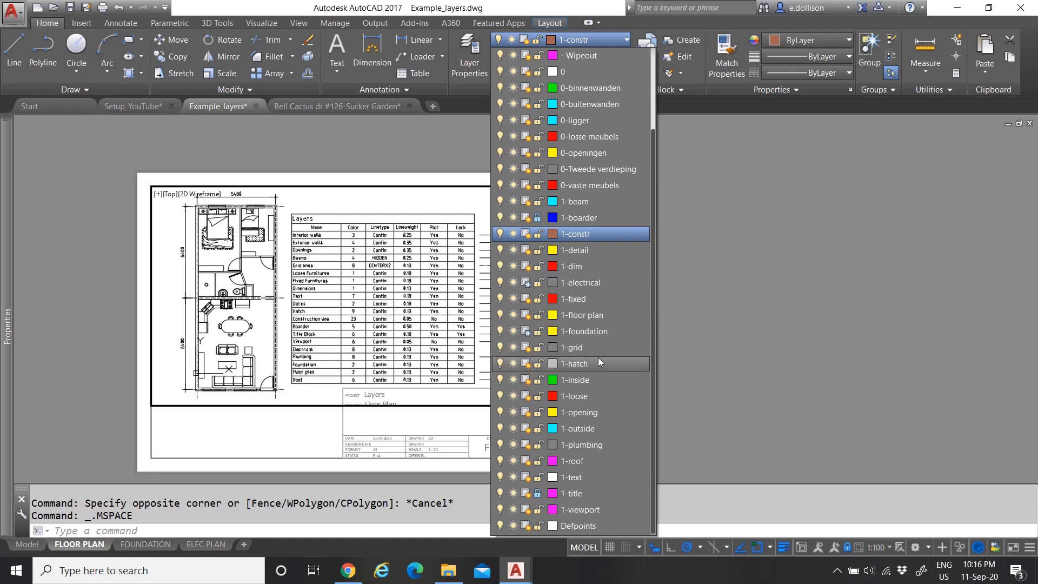
pyautogui.click(230, 435)
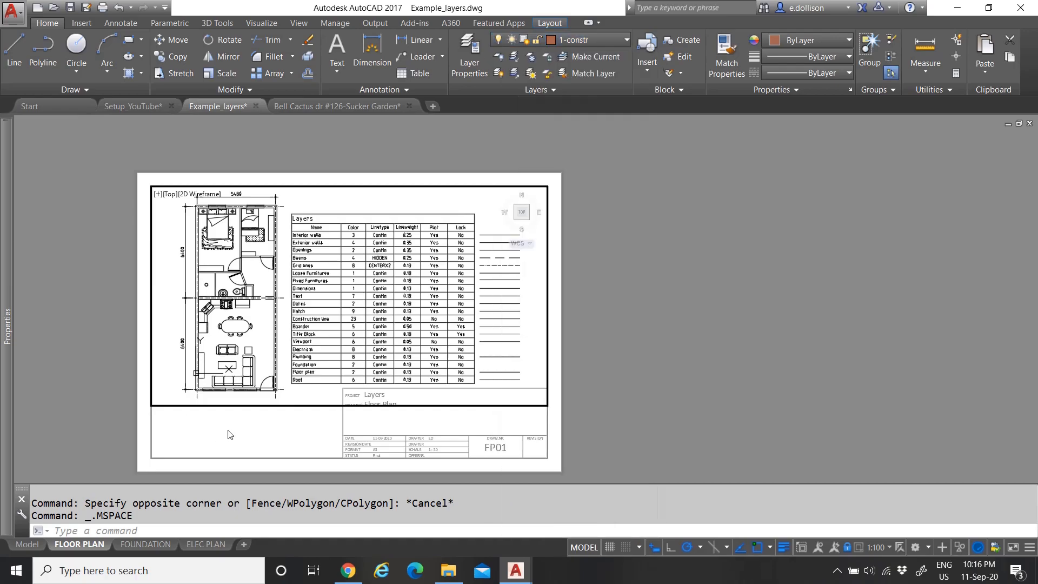
pyautogui.doubleClick(230, 435)
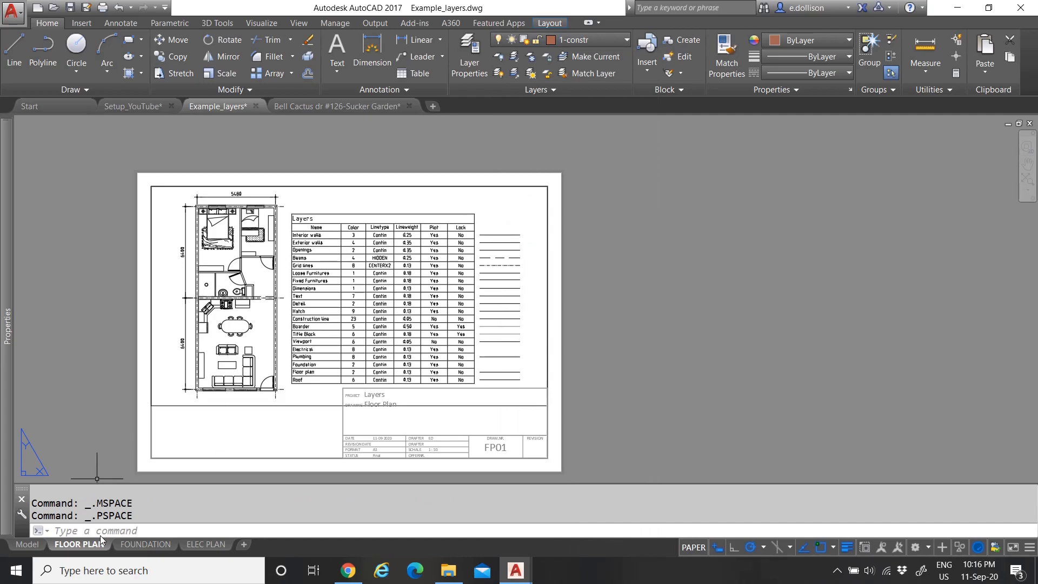
# Open the FOUNDATION layout, activate its viewport, and review which layers are frozen in it
pyautogui.click(142, 544)
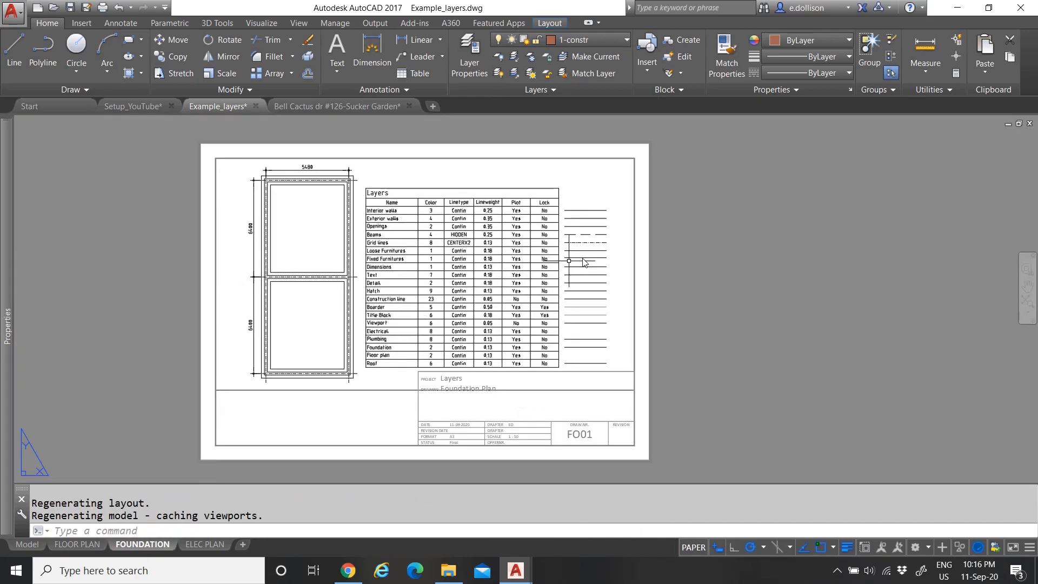
pyautogui.scroll(-2, 433, 367)
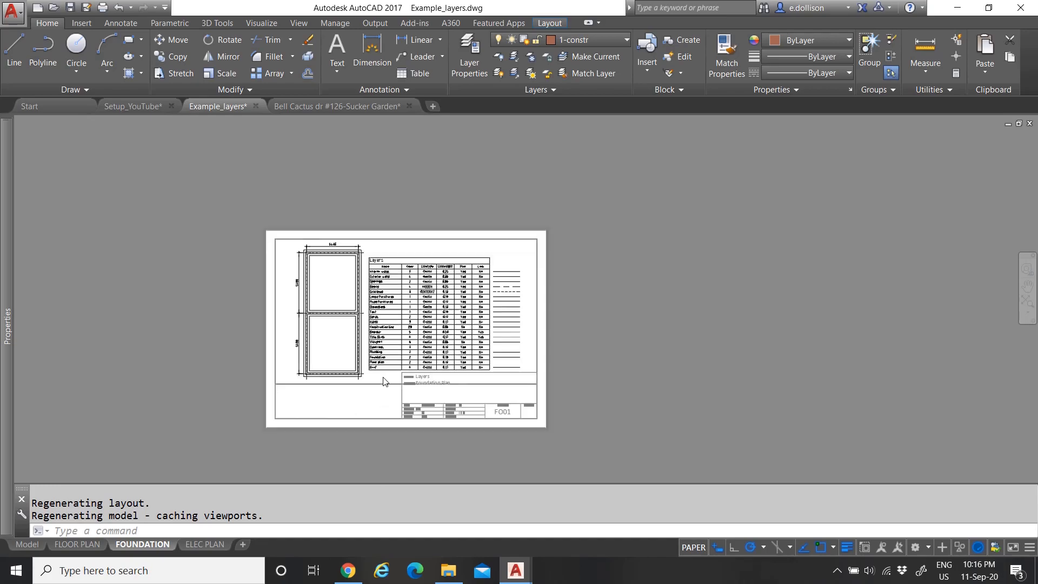
pyautogui.scroll(2, 378, 385)
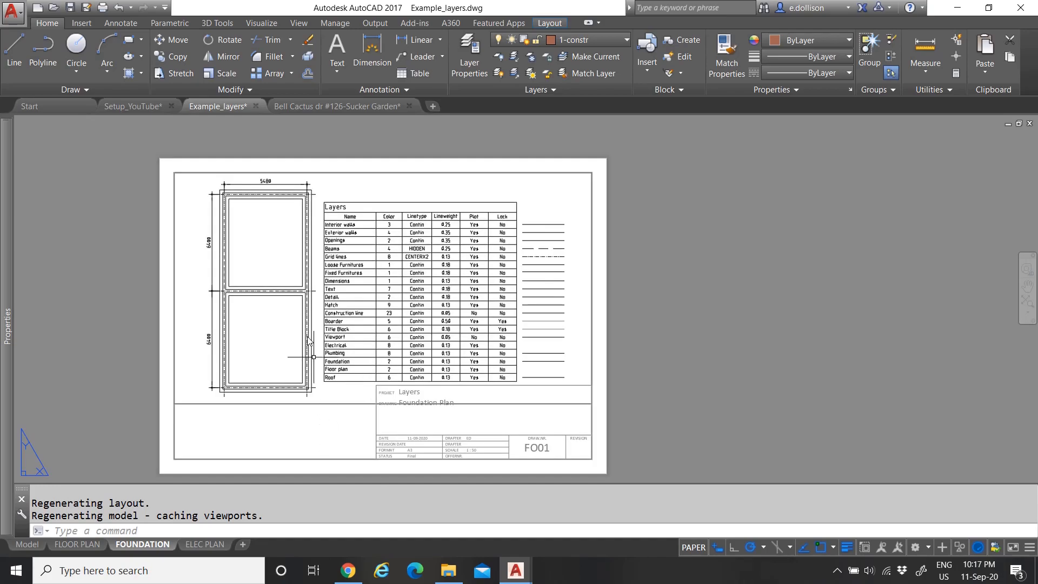
pyautogui.doubleClick(273, 246)
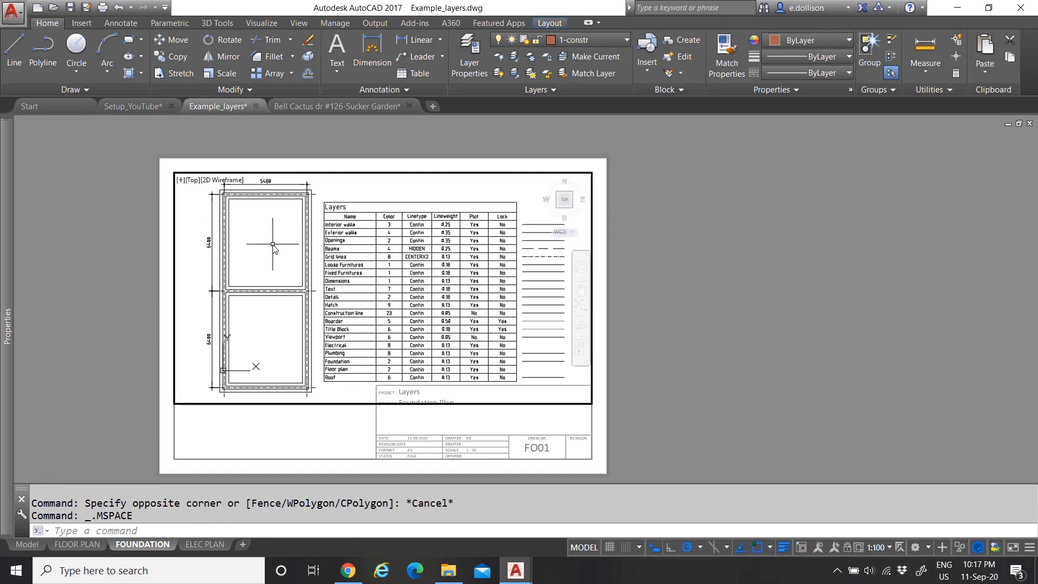
pyautogui.click(568, 40)
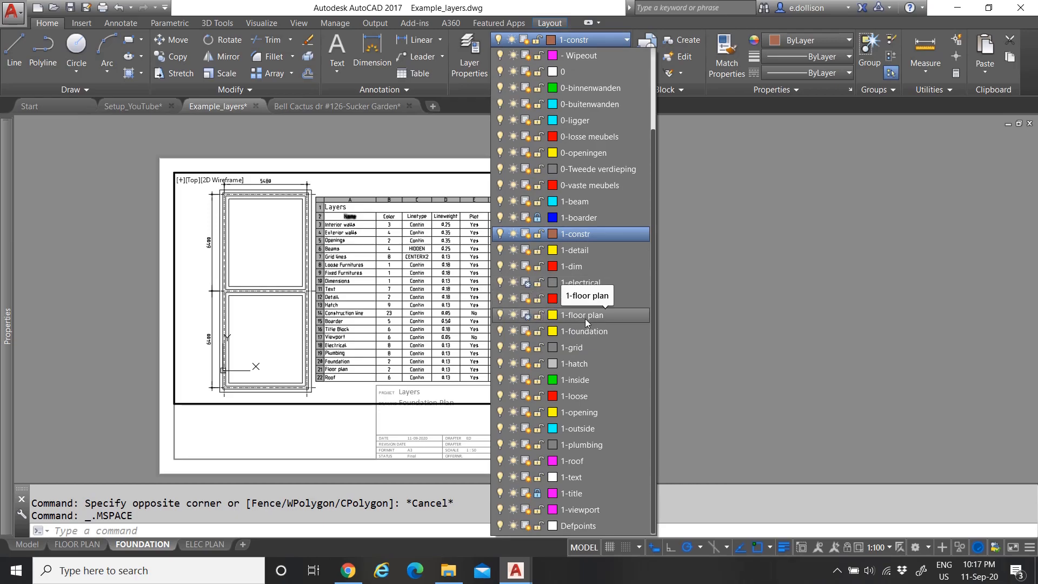
pyautogui.click(526, 279)
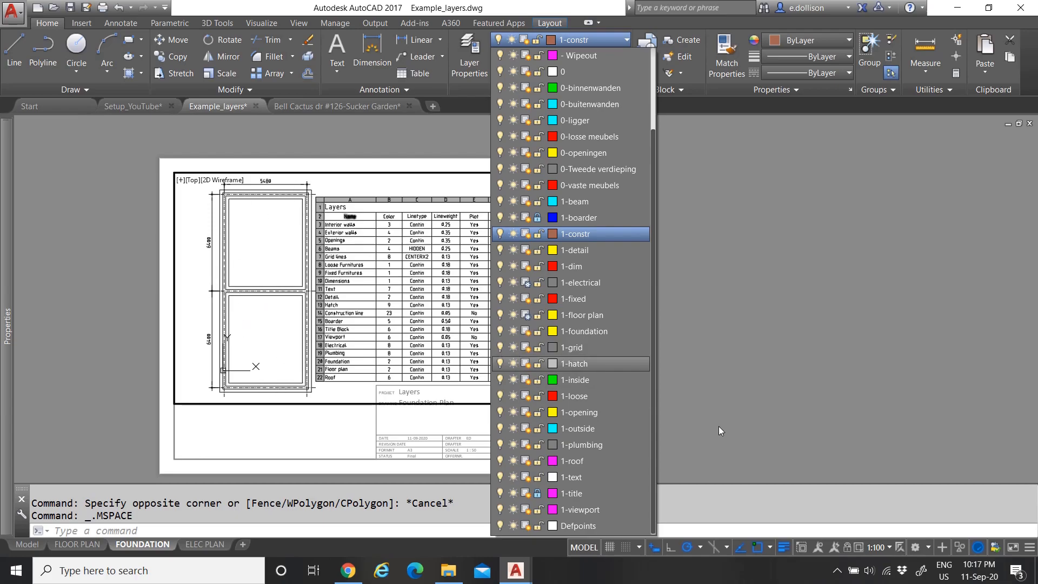
# Try toggling the current-viewport freeze of 1-floor plan and 1-loose in the foundation viewport, and restore both layers' original states
pyautogui.click(529, 316)
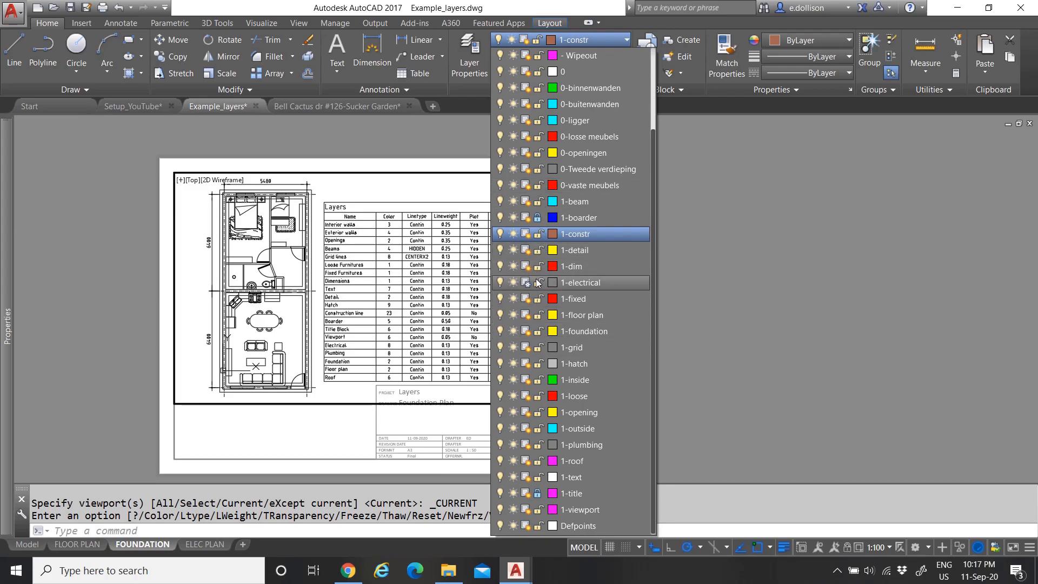
pyautogui.click(528, 397)
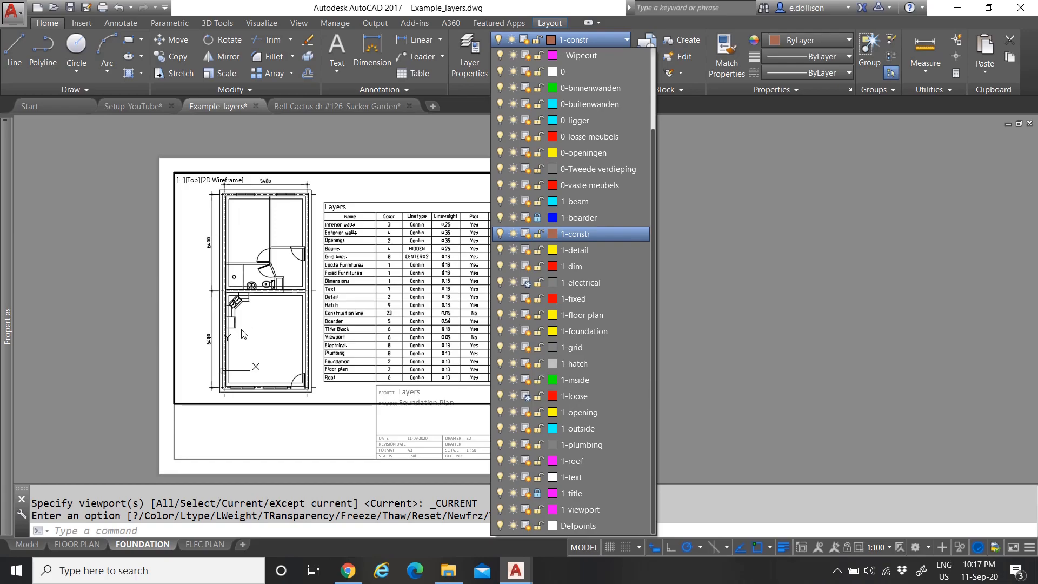
pyautogui.click(529, 398)
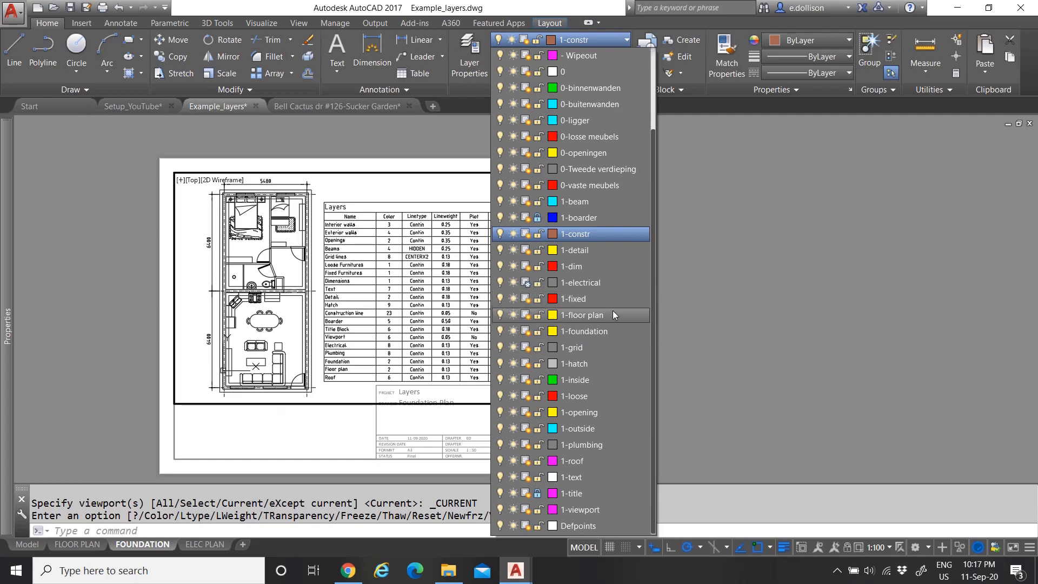
pyautogui.click(528, 316)
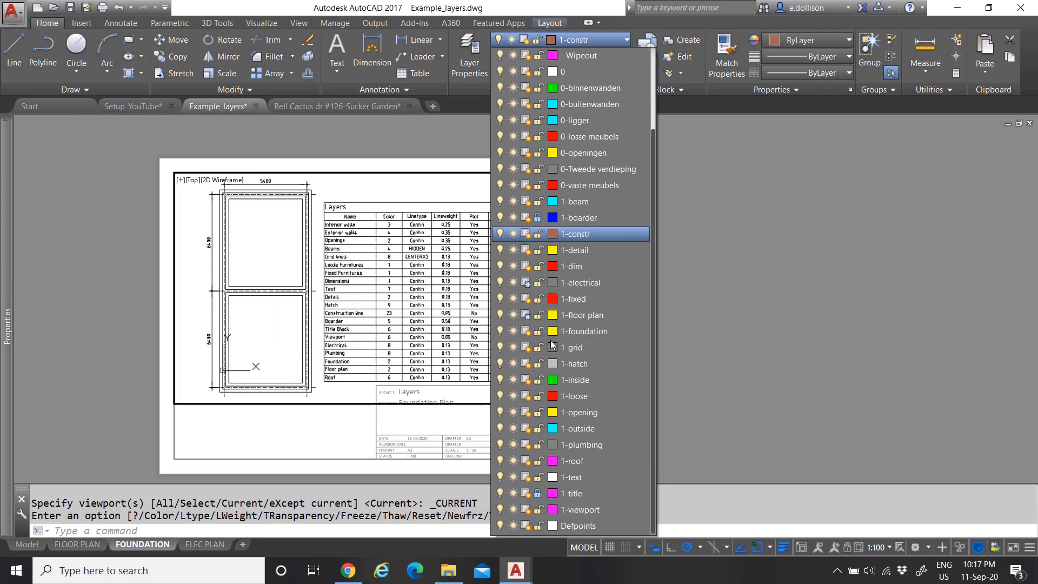
pyautogui.click(307, 430)
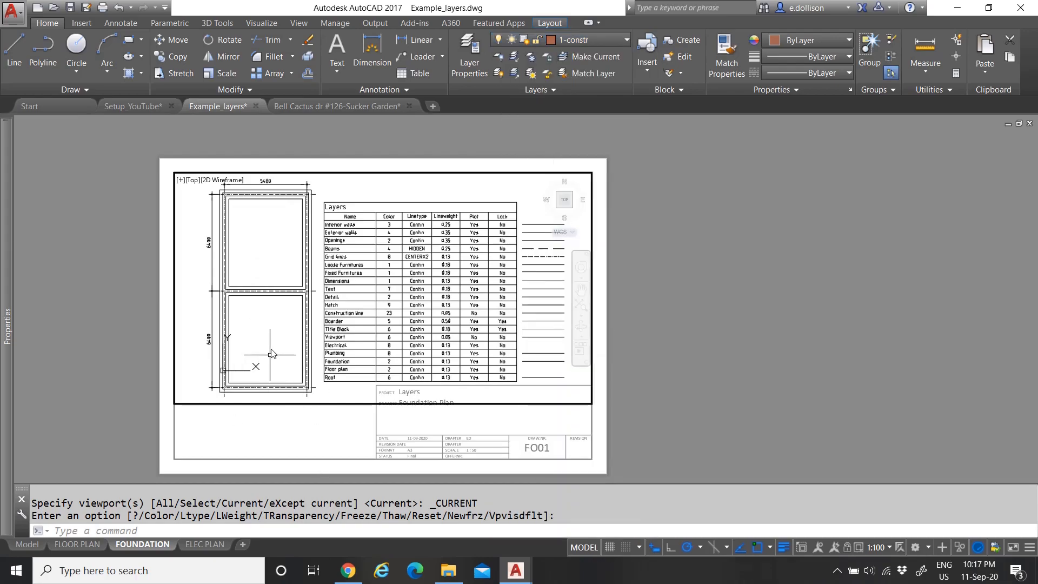
# Return to paper space in the FOUNDATION layout and examine the foundation plan on its sheet
pyautogui.doubleClick(292, 426)
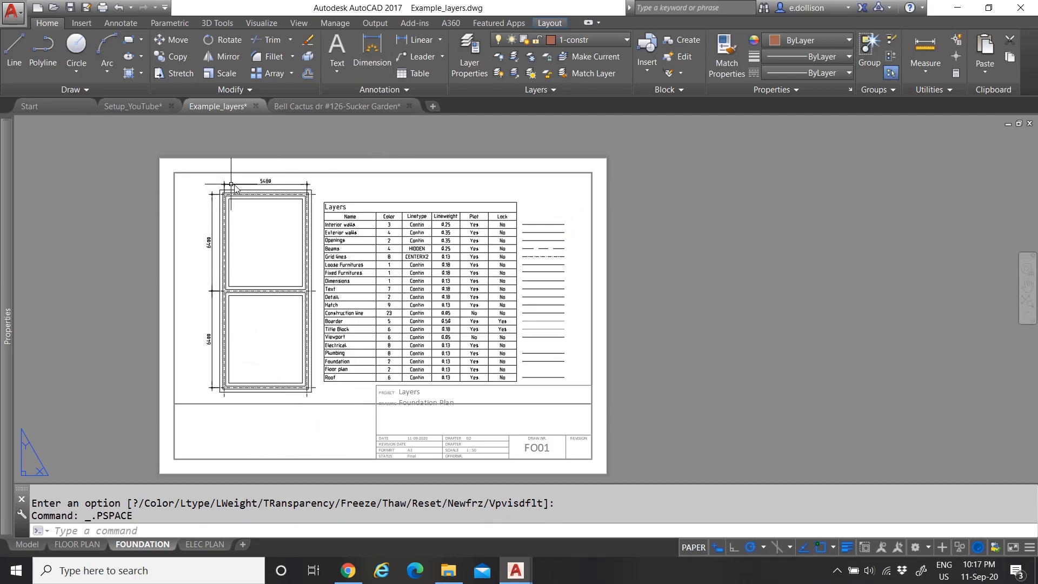
pyautogui.scroll(1, 210, 223)
pyautogui.scroll(-1, 276, 230)
pyautogui.scroll(1, 274, 238)
pyautogui.scroll(-1, 266, 255)
pyautogui.scroll(1, 268, 251)
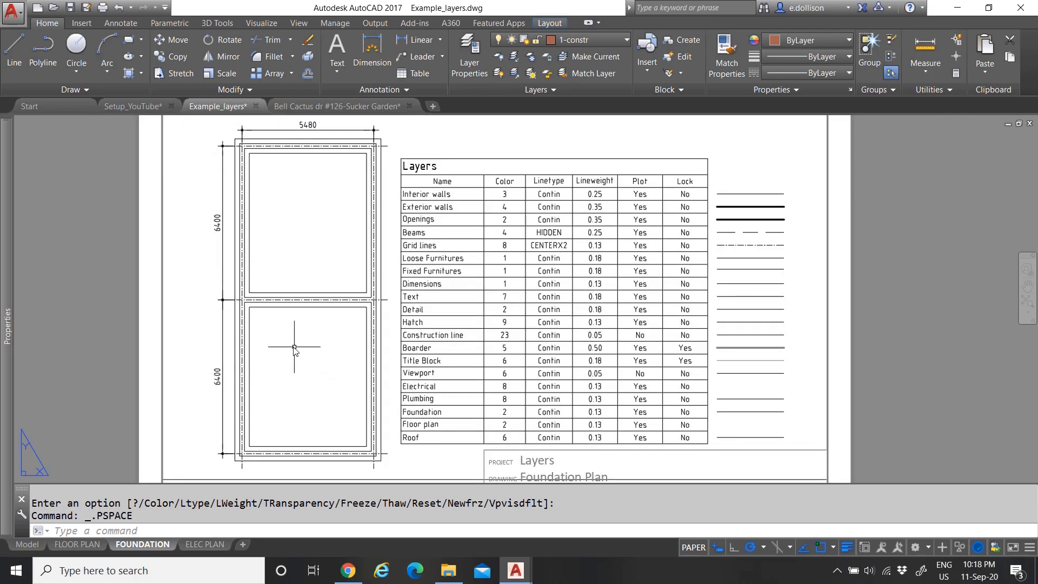
pyautogui.scroll(-1, 293, 345)
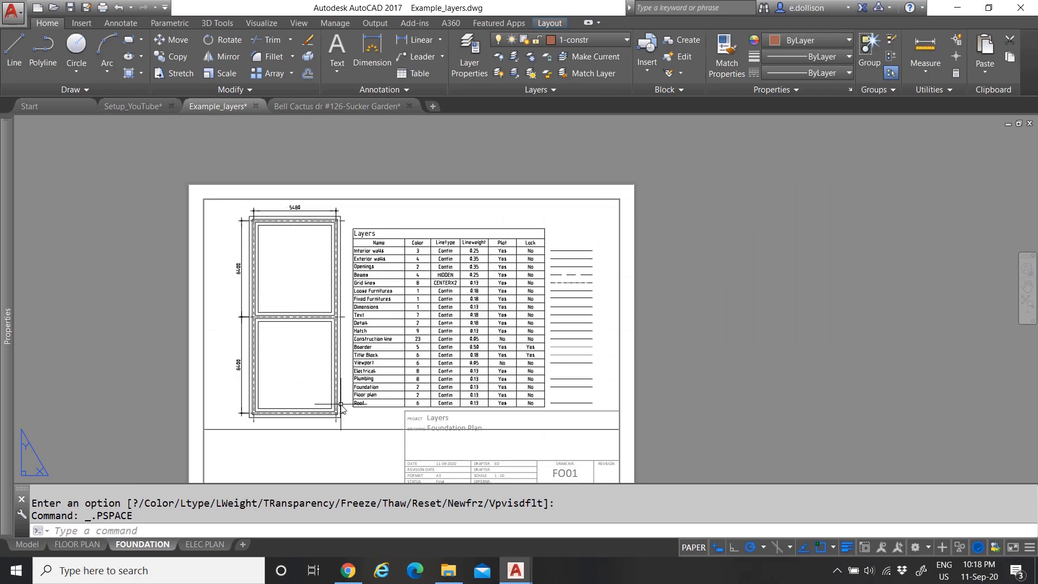
# Compare the foundation sheet with the FLOOR PLAN layout and the full drawing in model space
pyautogui.click(77, 543)
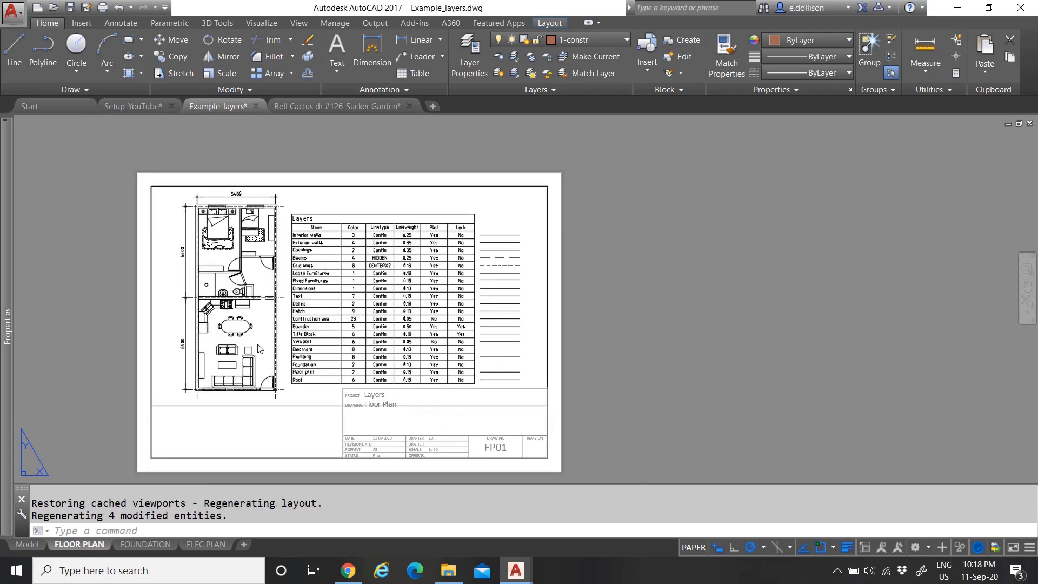
pyautogui.click(30, 544)
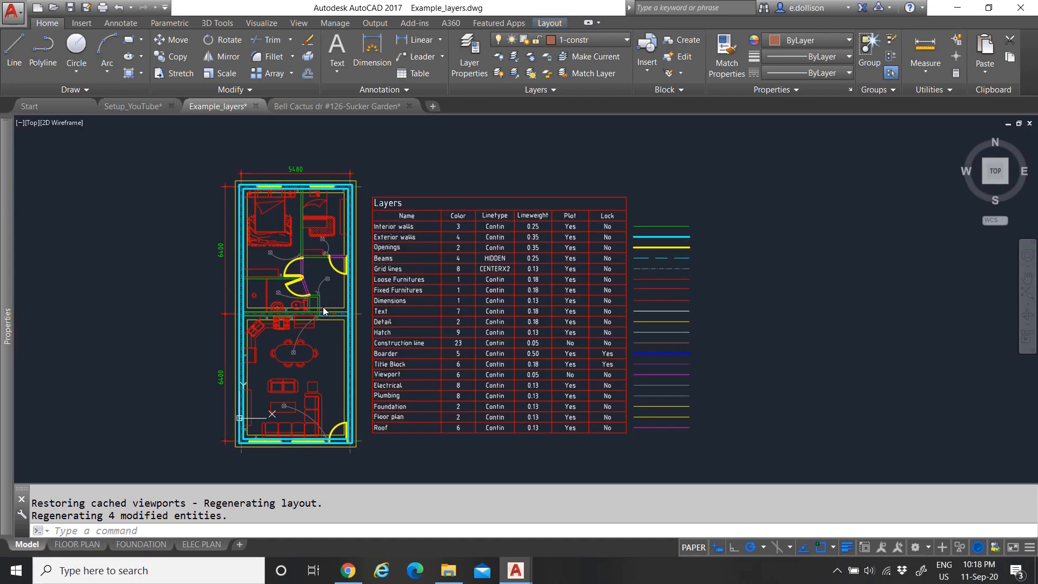
pyautogui.click(141, 544)
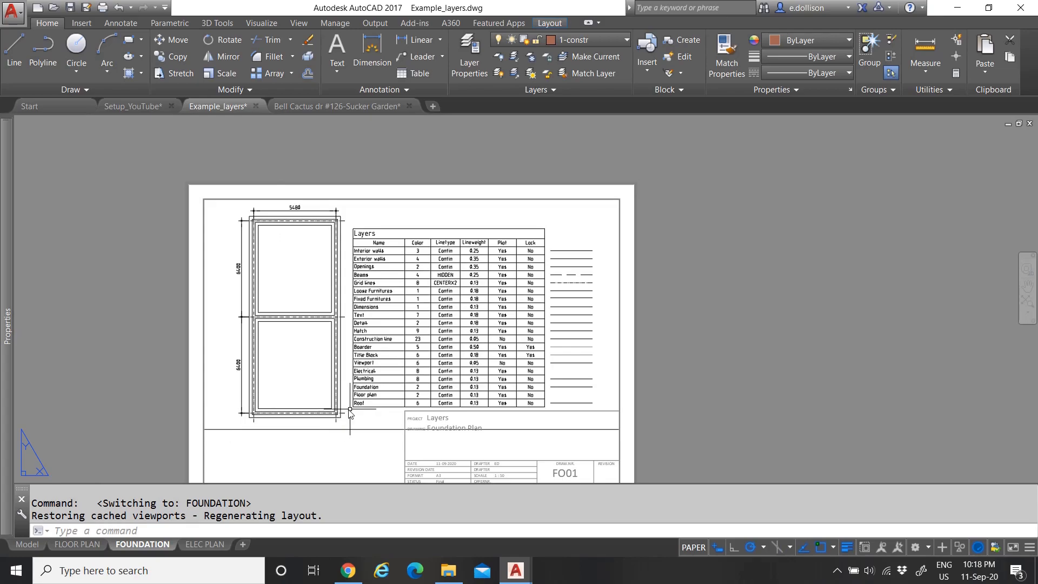
# Open the ELEC PLAN layout and examine which elements the electrical plan shows
pyautogui.click(205, 544)
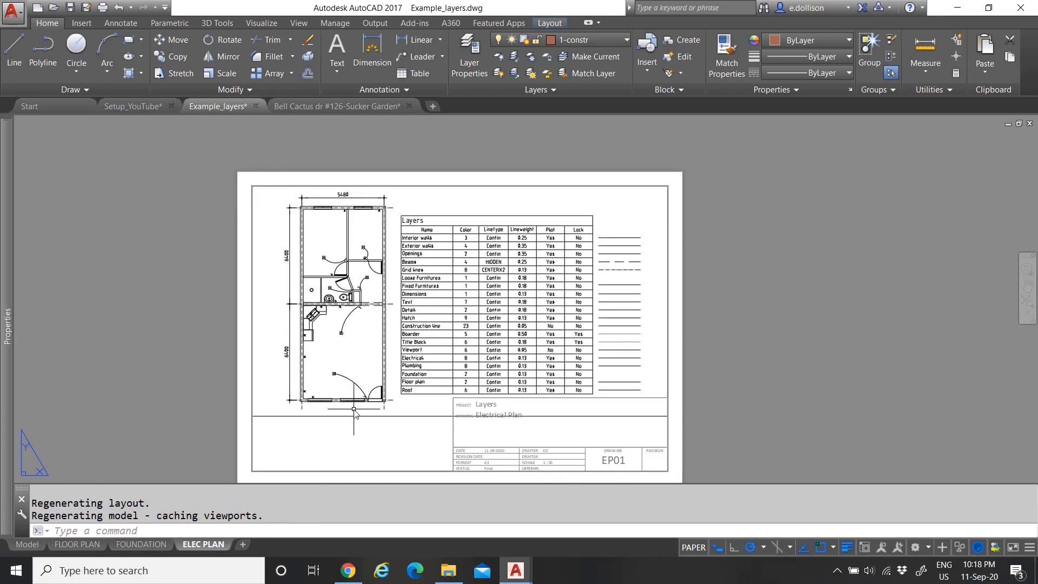
pyautogui.scroll(2, 382, 320)
pyautogui.scroll(2, 382, 320)
pyautogui.scroll(-5, 324, 289)
pyautogui.scroll(3, 321, 297)
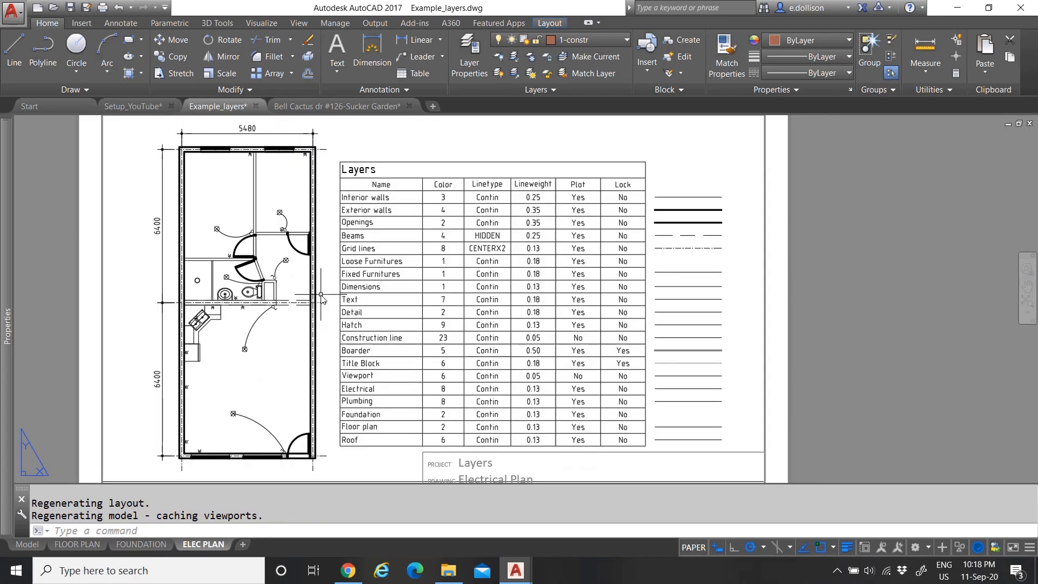
pyautogui.scroll(-2, 227, 319)
pyautogui.scroll(2, 238, 352)
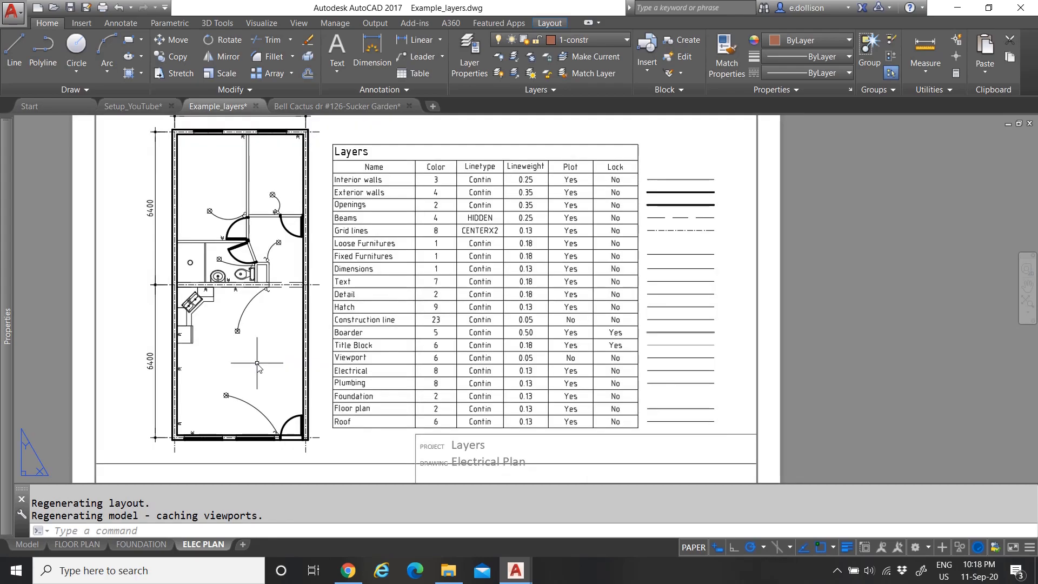
# Activate the electrical plan viewport, review which layers are frozen in it, and return to paper space
pyautogui.doubleClick(240, 357)
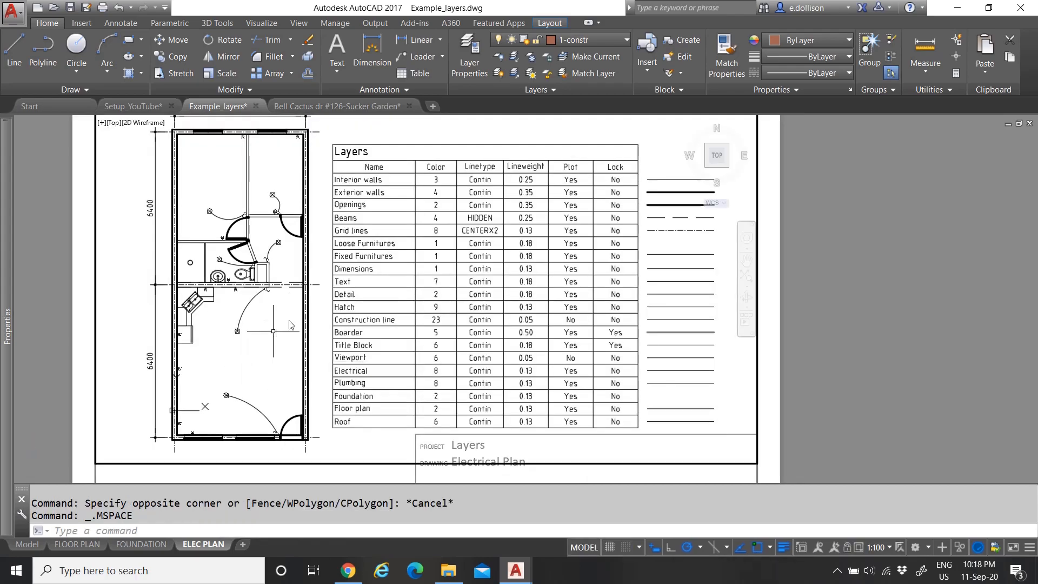
pyautogui.click(558, 42)
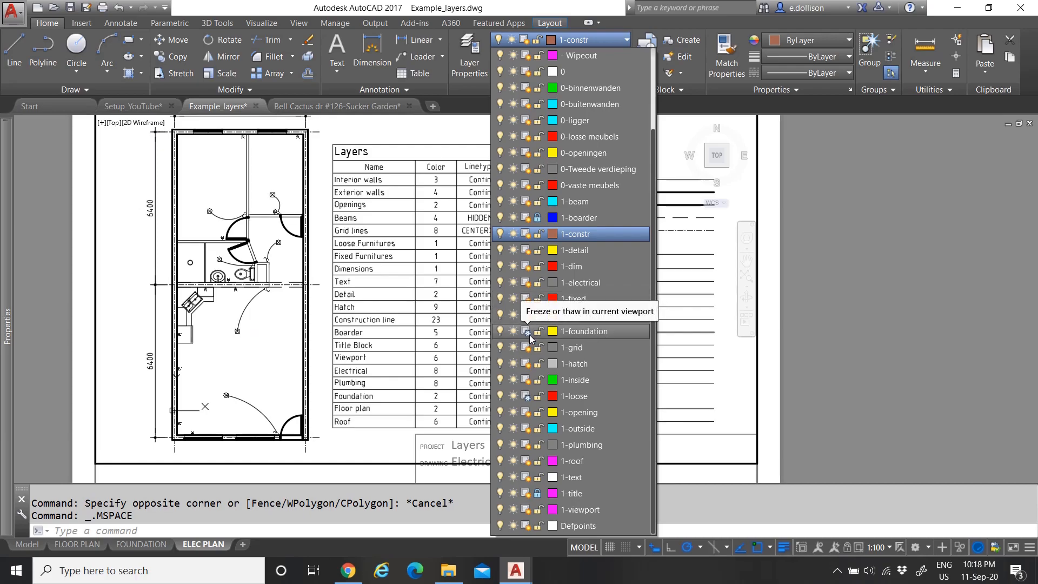
pyautogui.click(528, 398)
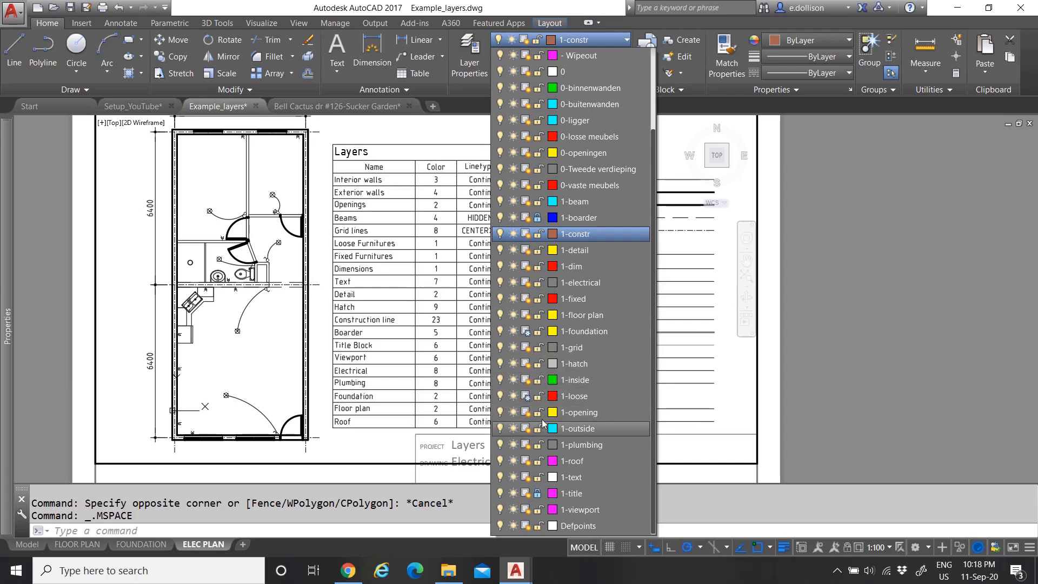
pyautogui.click(306, 473)
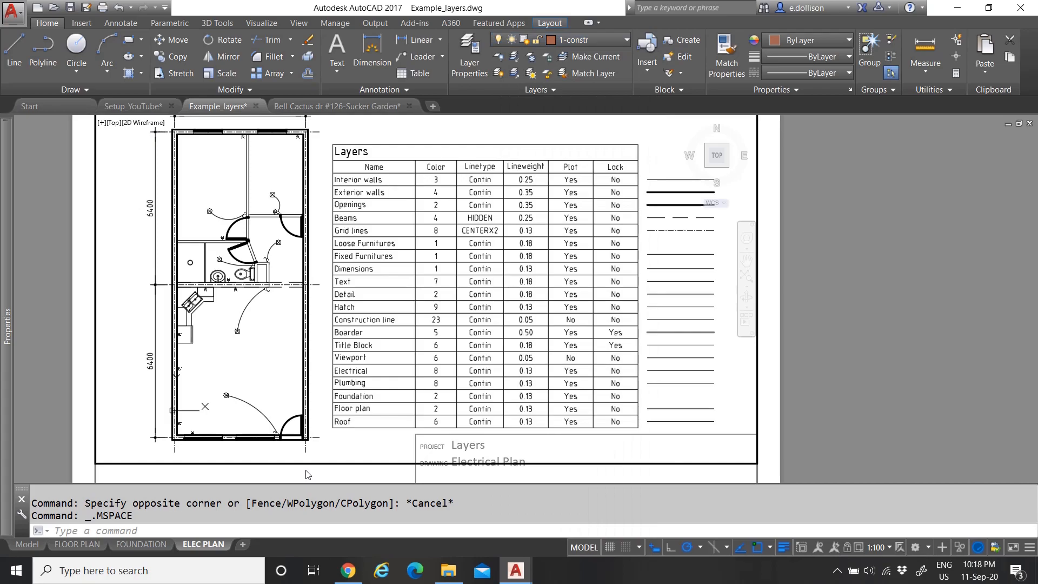
pyautogui.doubleClick(307, 474)
# Examine the electrical plan sheet closely, including the wiring, fixtures, and walls around the bathroom and kitchen
pyautogui.scroll(4, 269, 325)
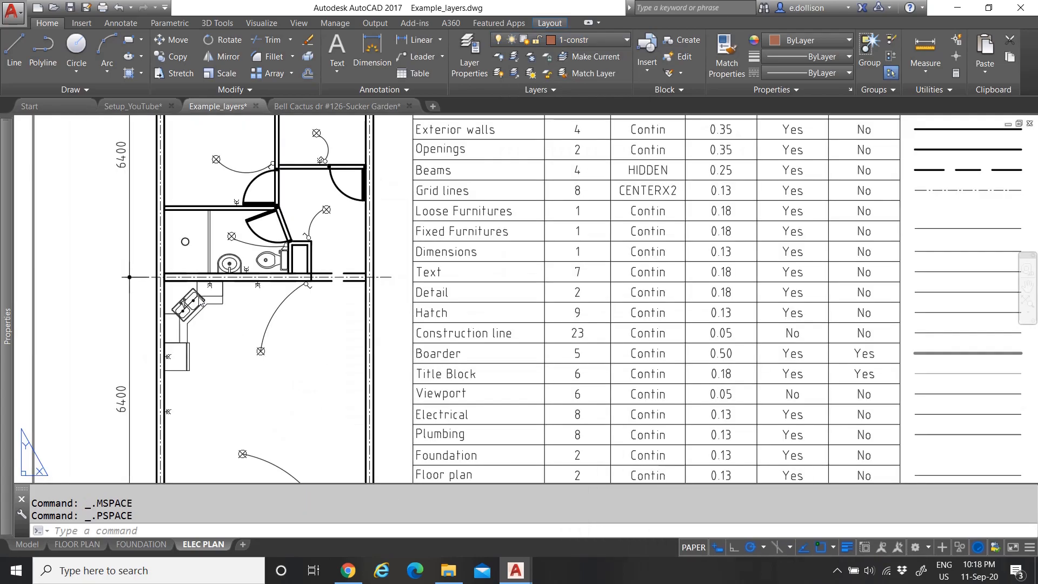
pyautogui.scroll(-7, 254, 260)
pyautogui.scroll(4, 238, 207)
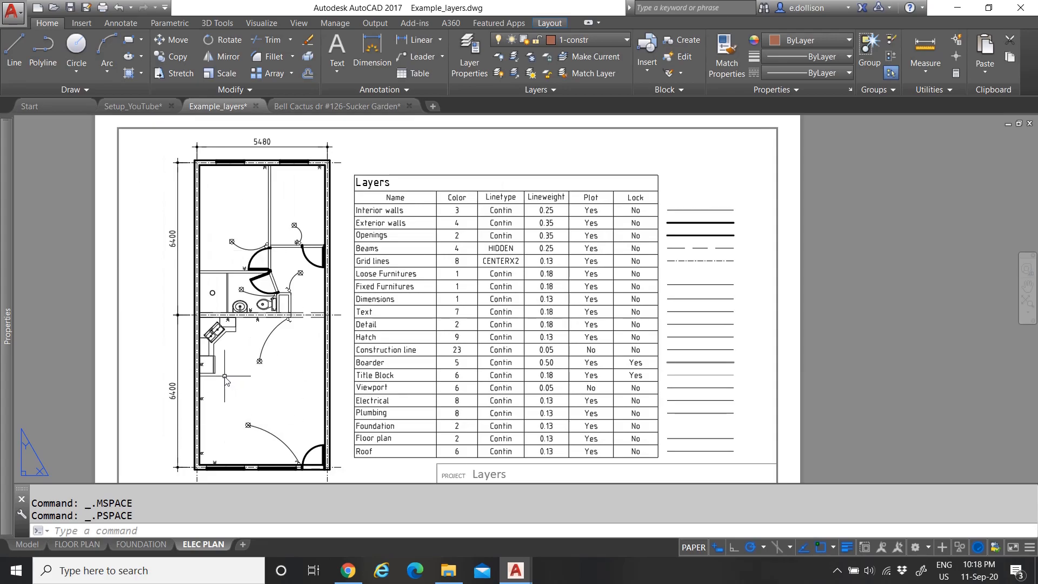
pyautogui.scroll(4, 254, 281)
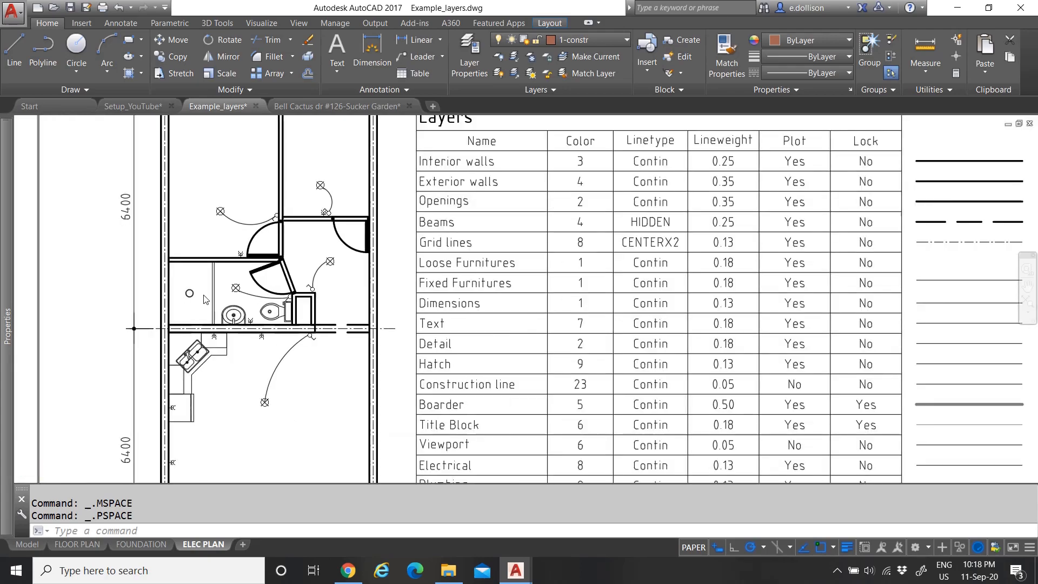
pyautogui.scroll(-4, 287, 286)
pyautogui.scroll(4, 270, 302)
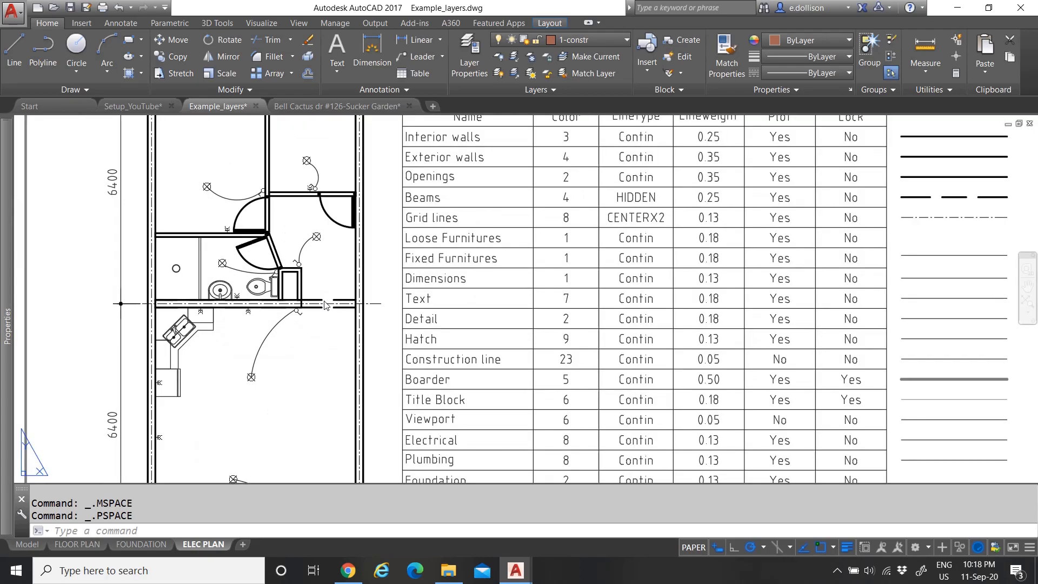
pyautogui.scroll(-3, 249, 305)
pyautogui.scroll(-3, 249, 304)
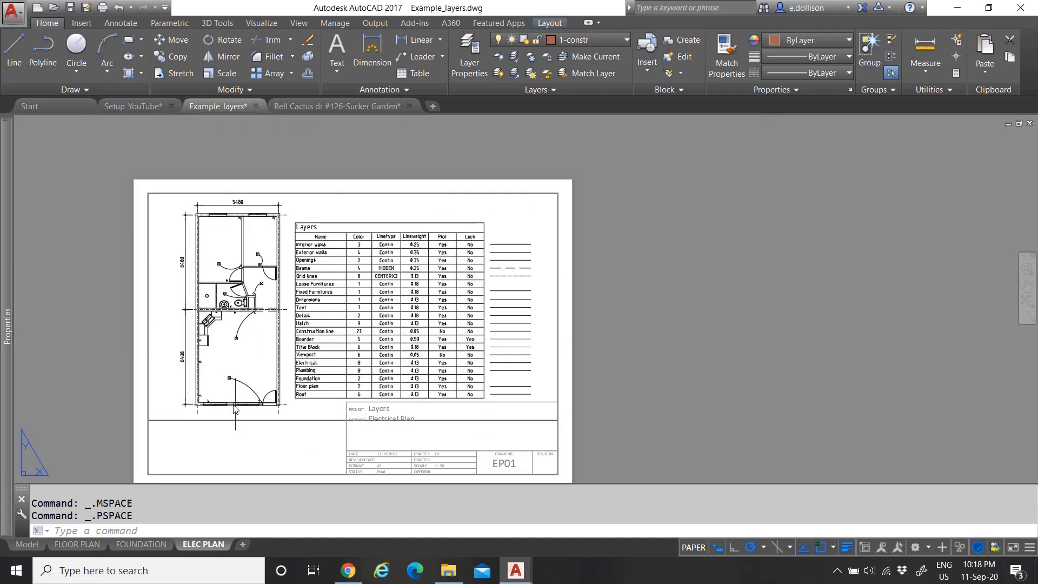
pyautogui.scroll(2, 248, 367)
pyautogui.scroll(-2, 248, 369)
pyautogui.scroll(2, 248, 369)
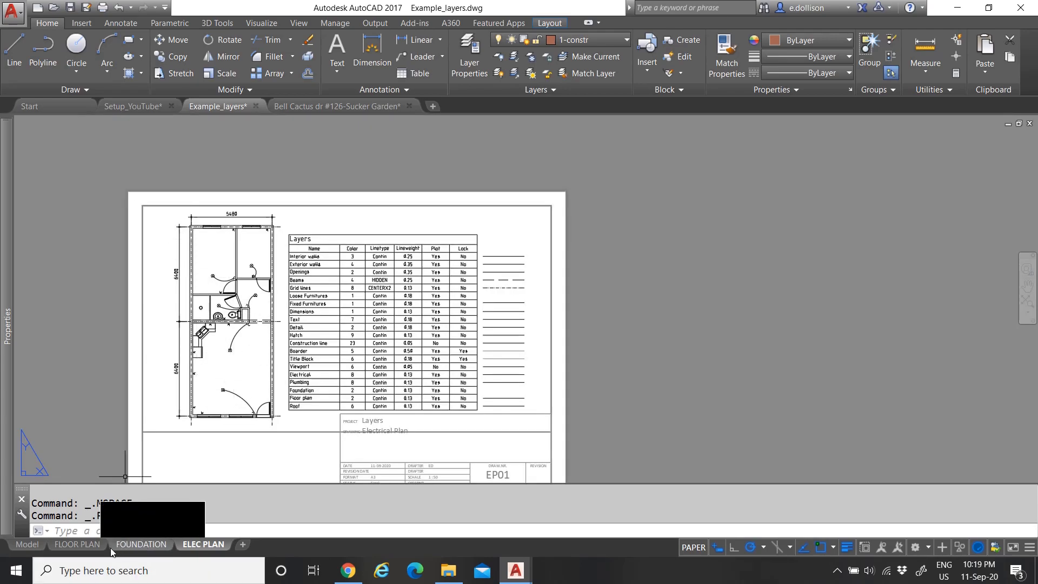
# Compare the full drawing in model space with the furnished plan in the FLOOR PLAN layout
pyautogui.click(23, 547)
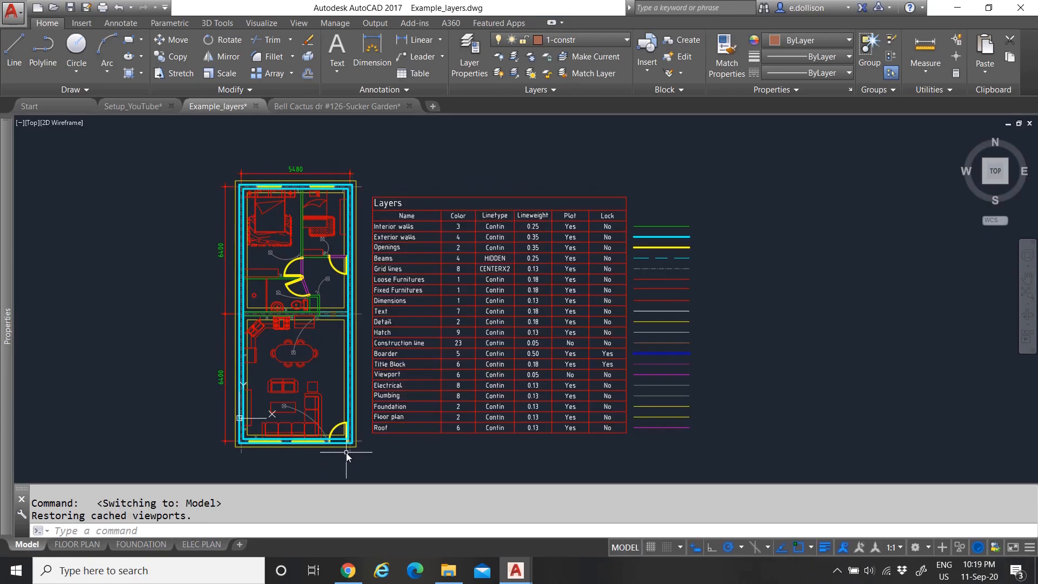
pyautogui.click(82, 544)
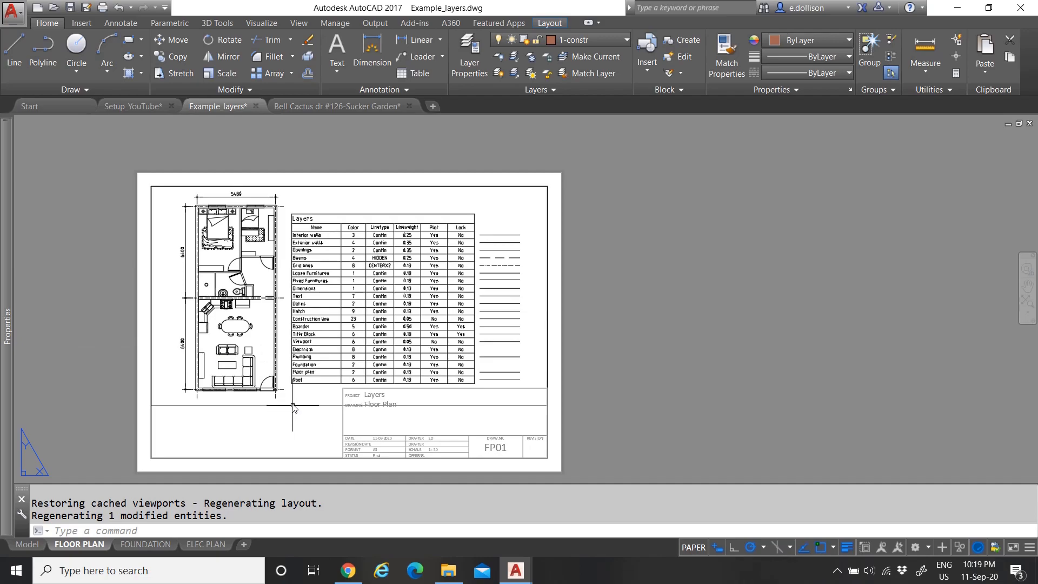
pyautogui.scroll(1, 243, 308)
pyautogui.scroll(-1, 275, 319)
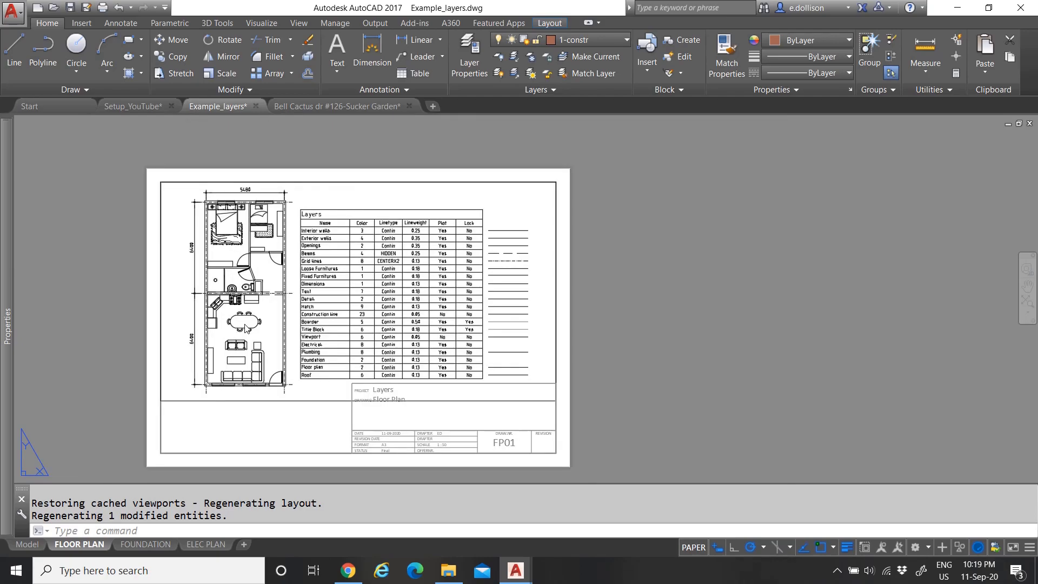
pyautogui.scroll(2, 264, 319)
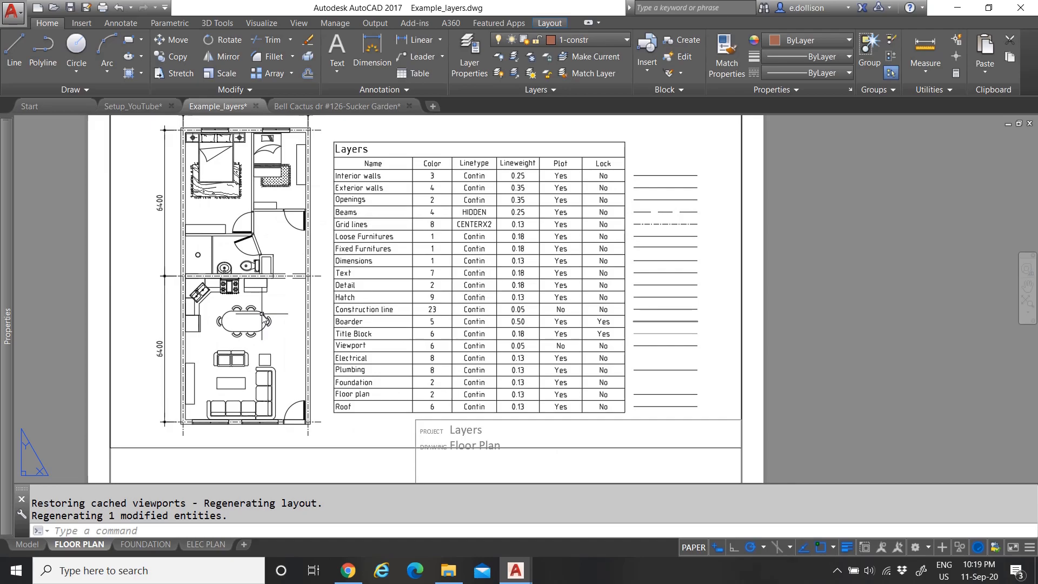
pyautogui.scroll(-2, 263, 319)
pyautogui.scroll(2, 243, 311)
pyautogui.scroll(-2, 225, 304)
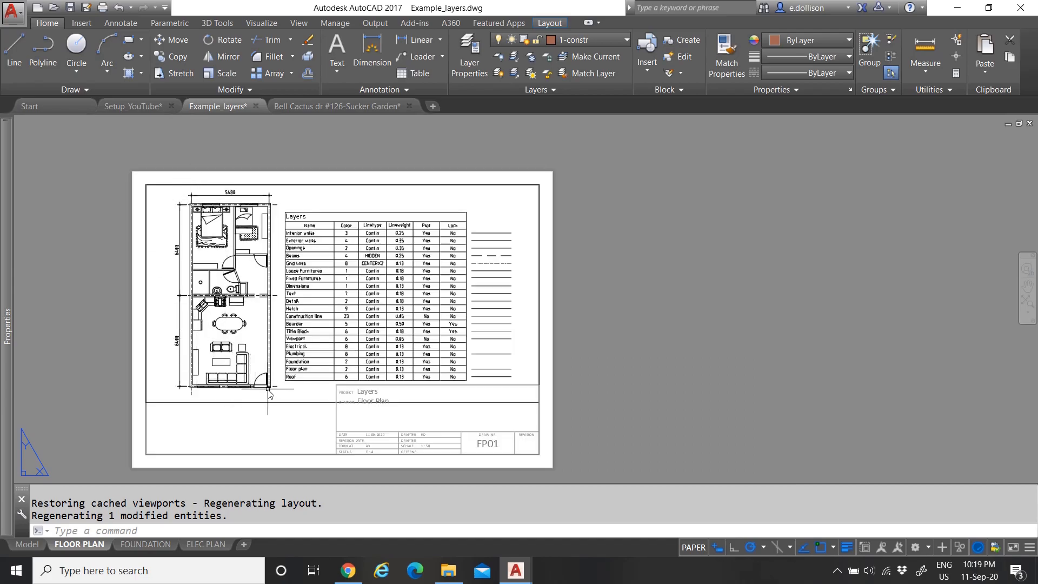
# Open the FOUNDATION layout again and examine the foundation walls and grid lines on the sheet
pyautogui.click(147, 545)
pyautogui.scroll(-2, 289, 330)
pyautogui.scroll(4, 283, 339)
pyautogui.scroll(-3, 283, 339)
pyautogui.scroll(3, 229, 343)
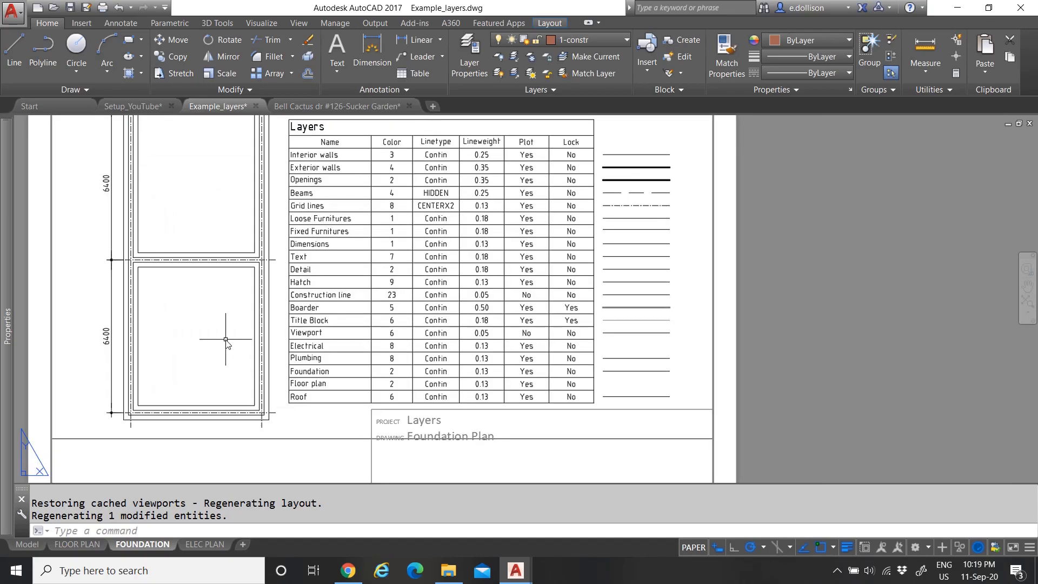
pyautogui.scroll(-2, 226, 341)
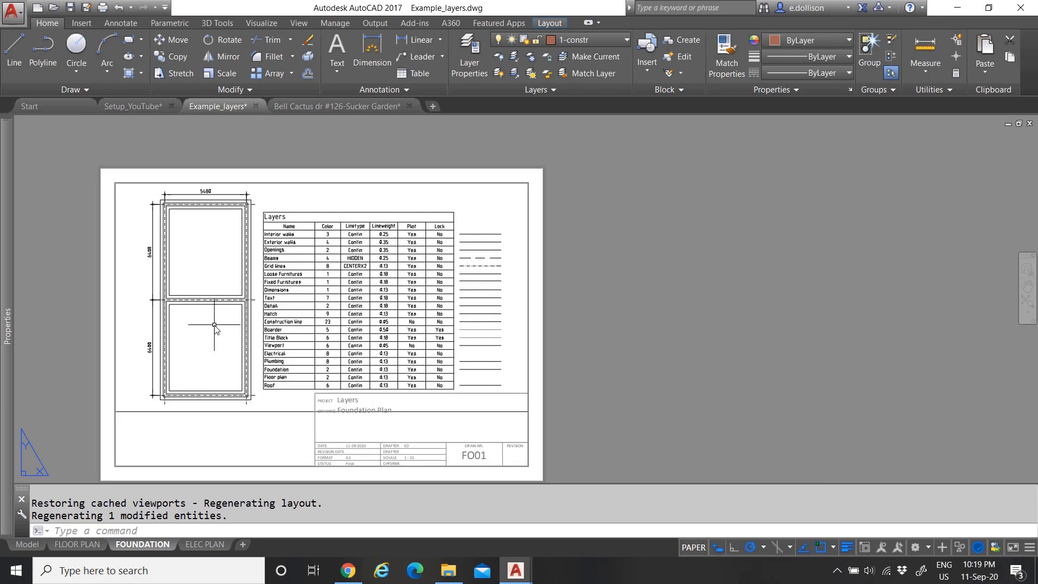
# Switch back to the ELEC PLAN layout and examine the electrical symbols in the rooms
pyautogui.click(214, 543)
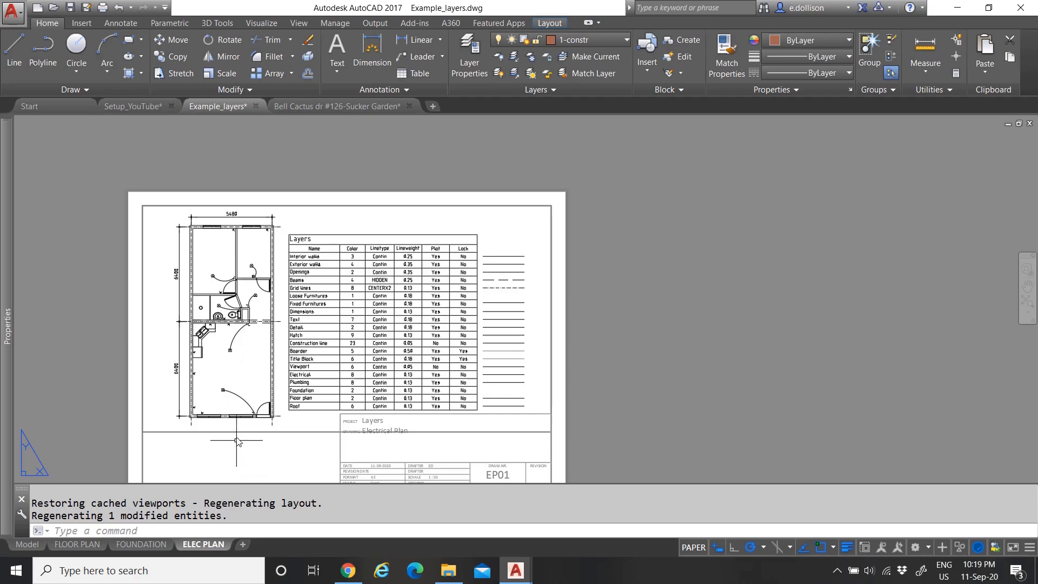
pyautogui.scroll(4, 246, 335)
pyautogui.scroll(-2, 223, 306)
pyautogui.scroll(-1, 223, 306)
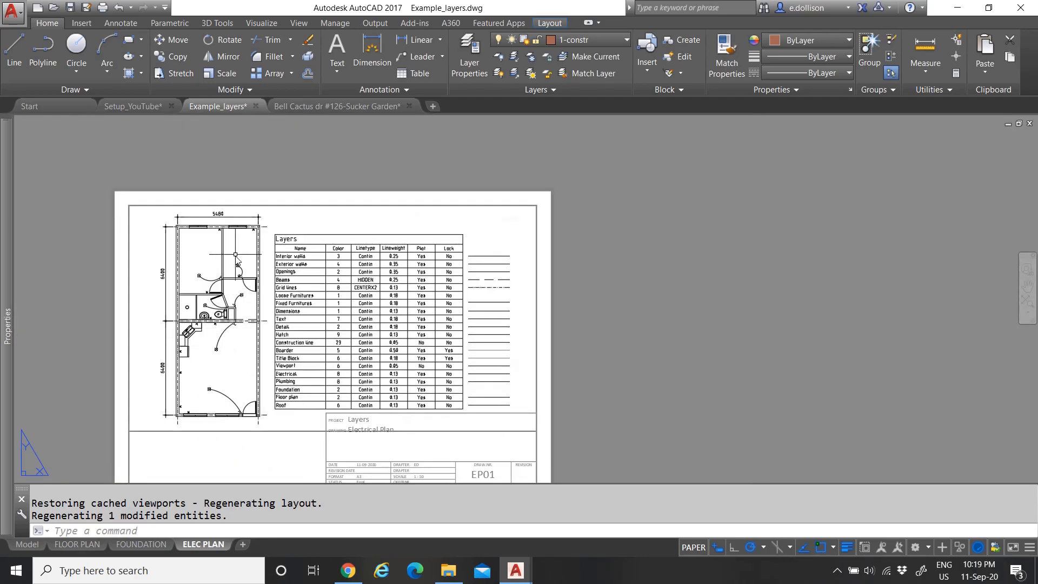
pyautogui.scroll(1, 226, 266)
pyautogui.scroll(-2, 226, 266)
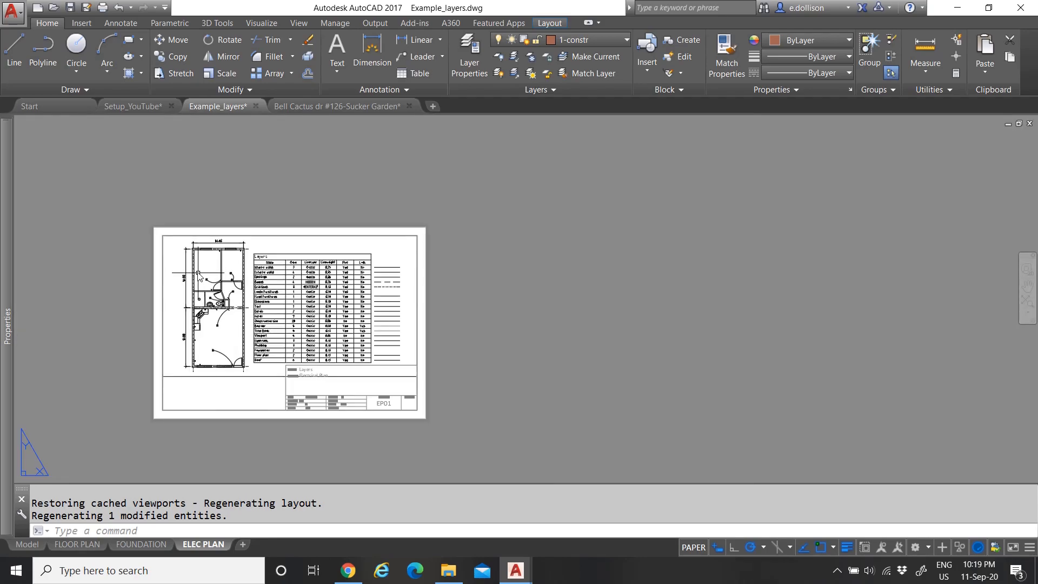
pyautogui.scroll(2, 200, 265)
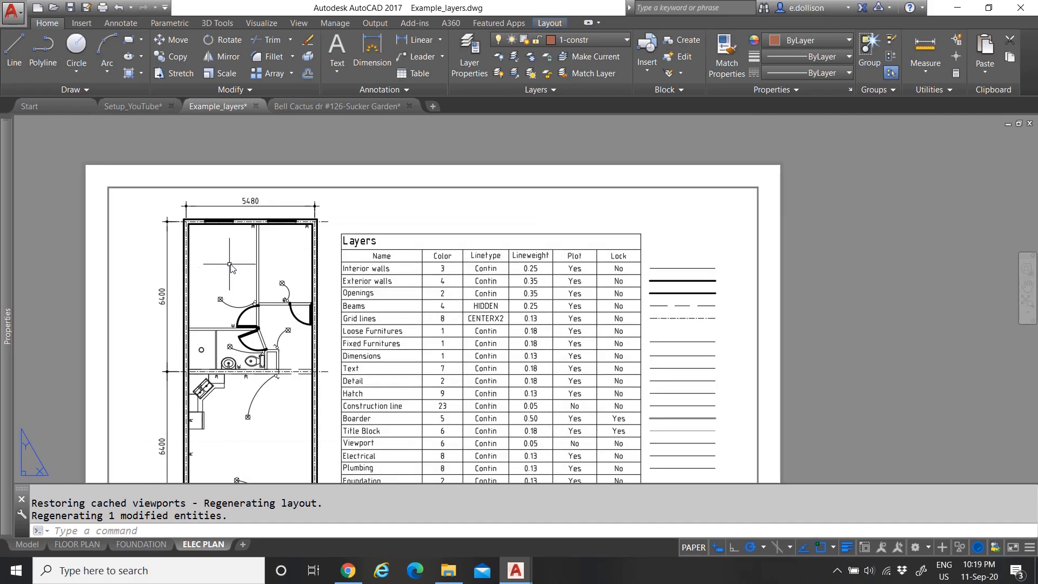
# Return to model space and inspect the overlapping electrical, furniture, and foundation linework near the bathroom
pyautogui.click(27, 543)
pyautogui.scroll(10, 311, 290)
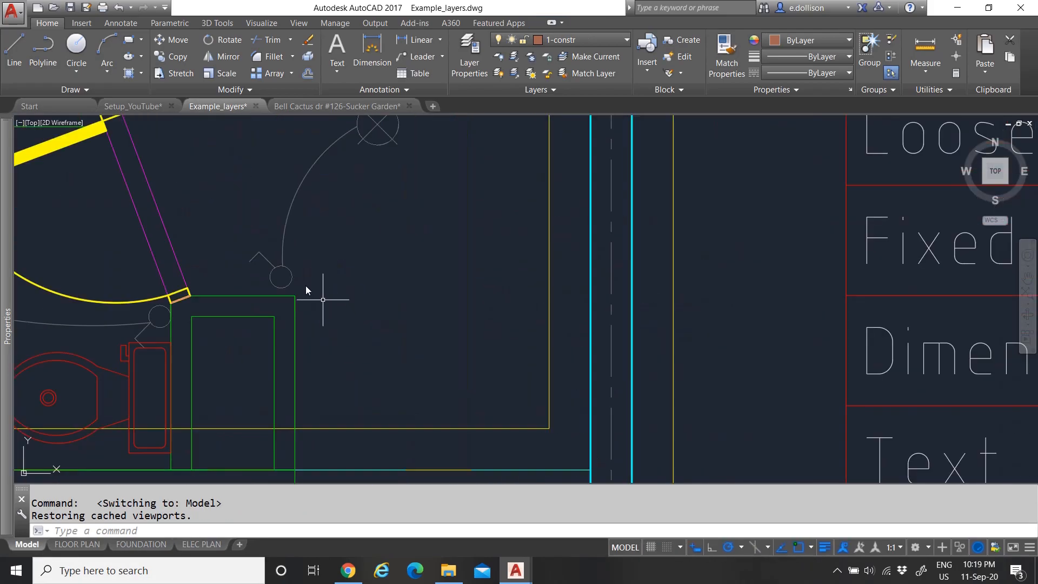
pyautogui.scroll(-5, 313, 307)
pyautogui.scroll(-6, 302, 299)
pyautogui.scroll(2, 268, 263)
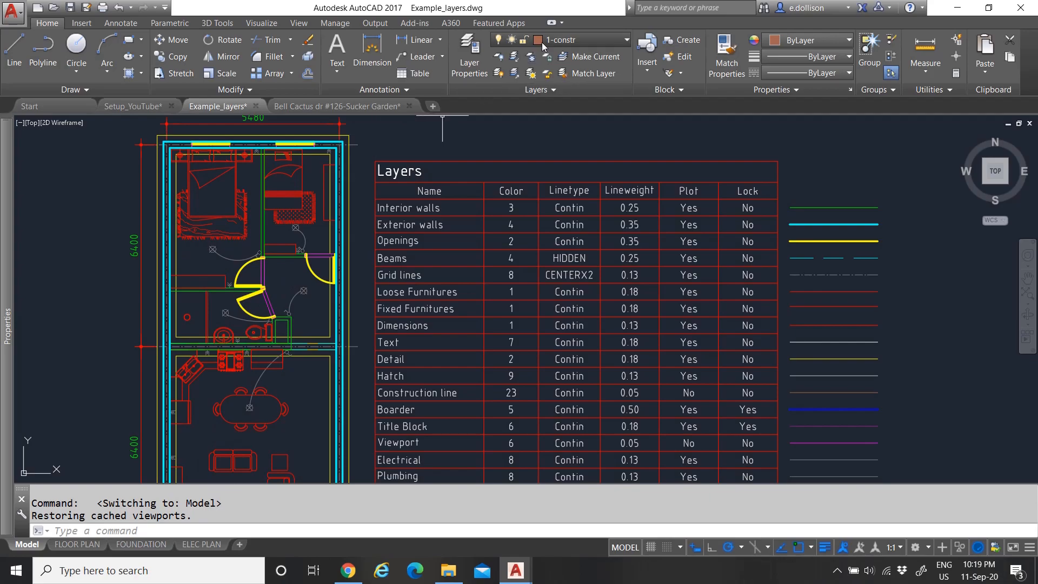
# Review the drawing's layer list in model space and check which layer the upper vertical 6400 dimension is on
pyautogui.click(584, 39)
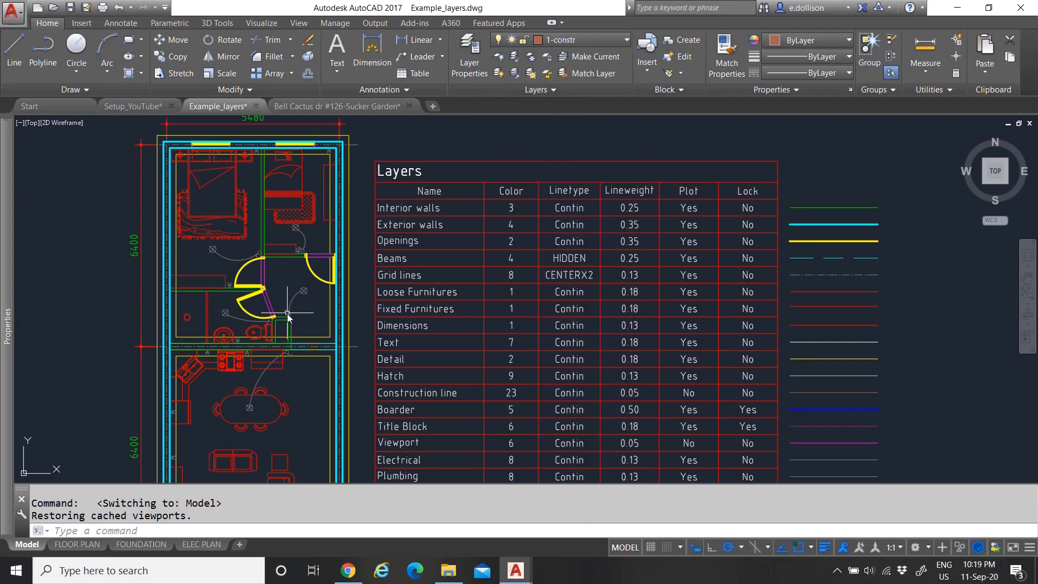
pyautogui.scroll(4, 311, 324)
pyautogui.scroll(-5, 300, 313)
pyautogui.scroll(4, 286, 272)
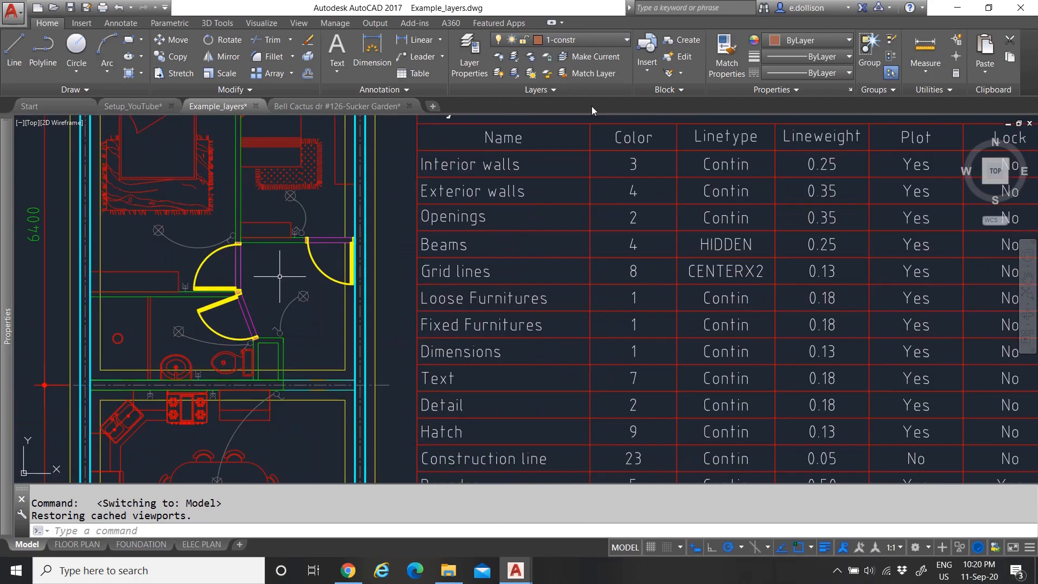
pyautogui.click(583, 40)
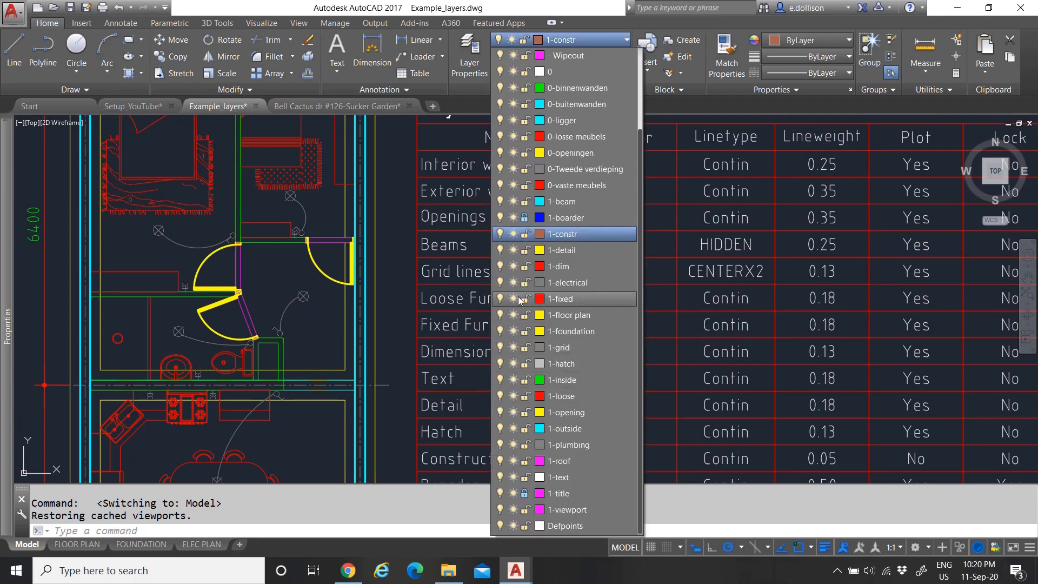
pyautogui.click(278, 275)
pyautogui.scroll(-2, 281, 296)
pyautogui.scroll(2, 184, 224)
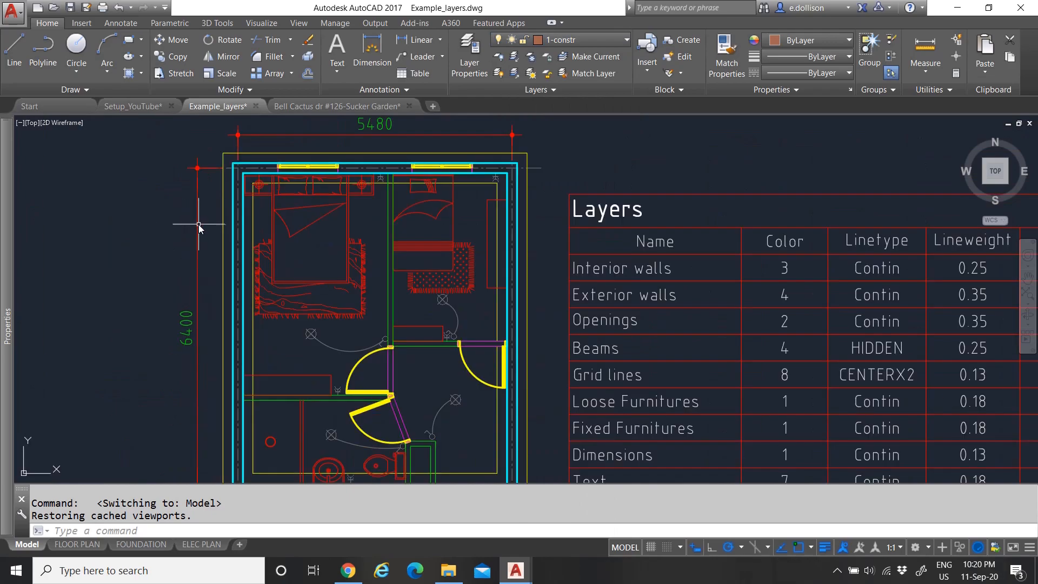
pyautogui.click(197, 227)
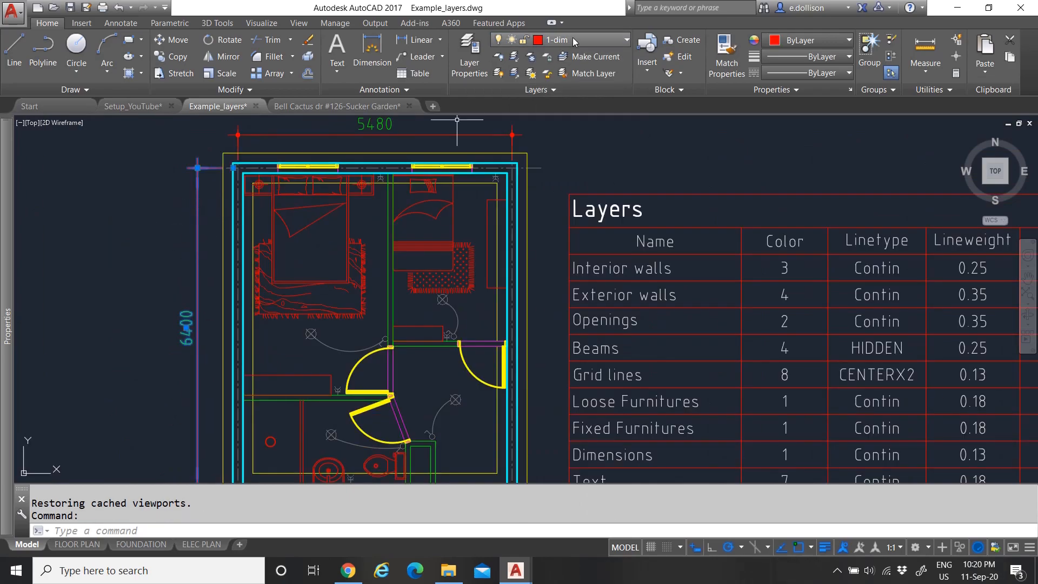
pyautogui.press('Escape')
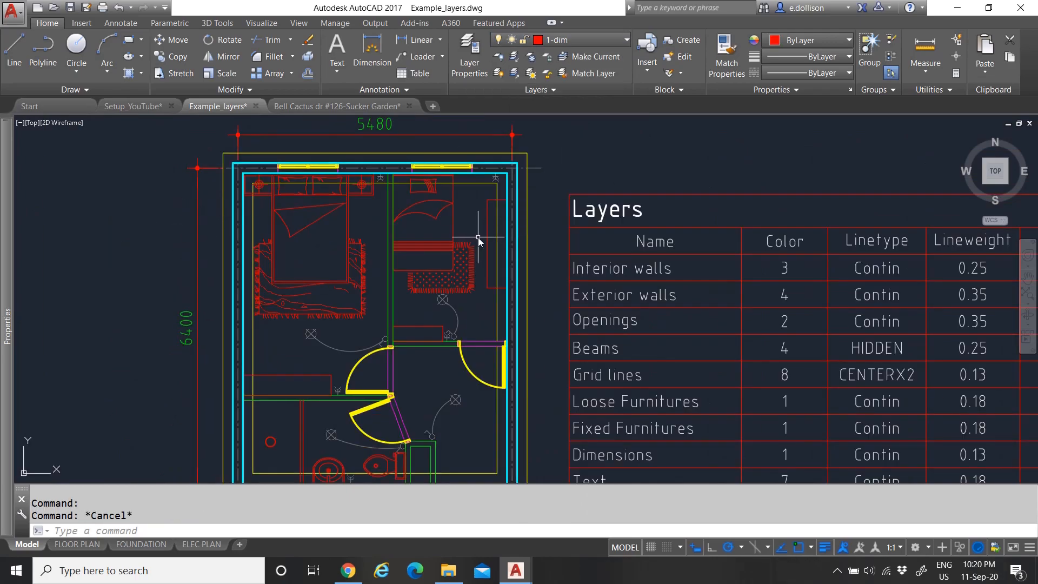
# Make 1-electrical the current layer
pyautogui.scroll(-5, 413, 244)
pyautogui.scroll(7, 429, 282)
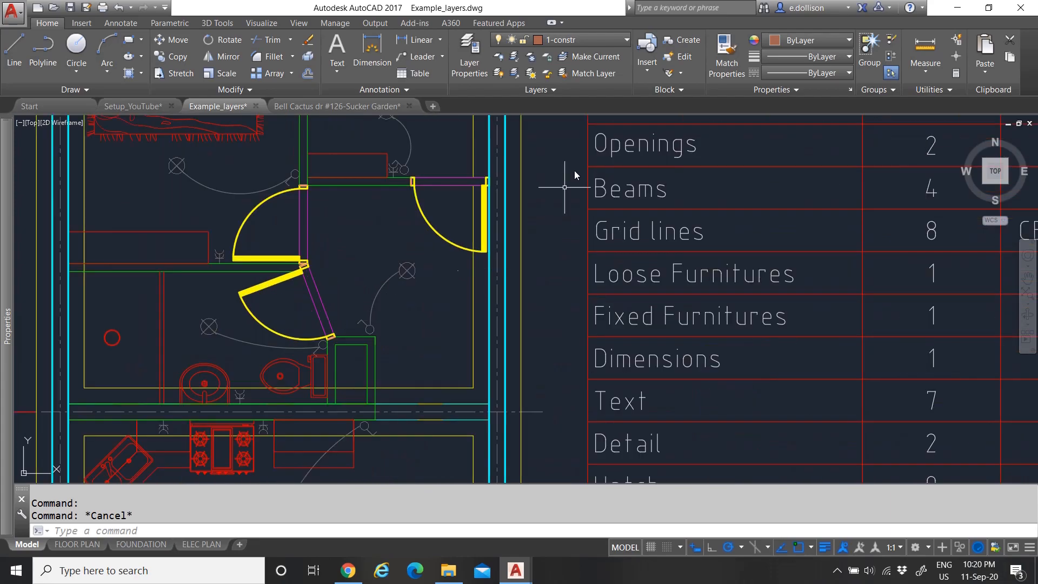
pyautogui.click(551, 40)
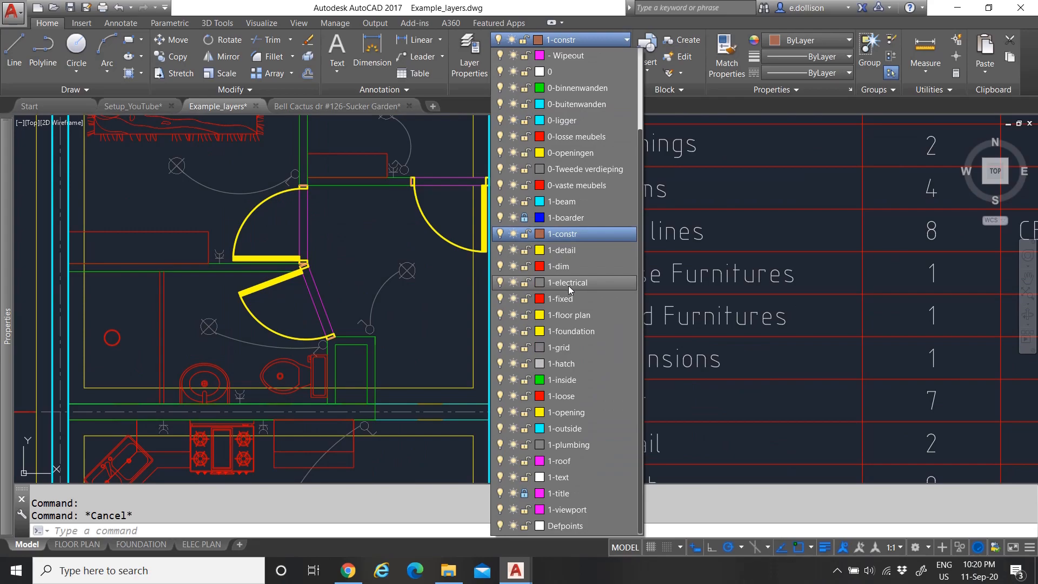
pyautogui.click(568, 285)
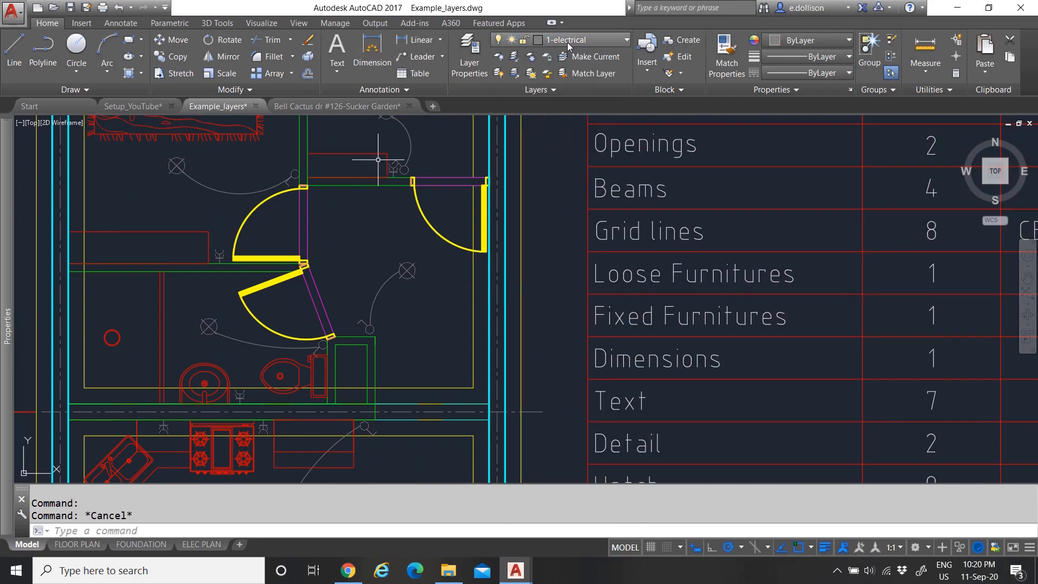
# Add a horizontal linear dimension from the hallway light switch to the exterior wall's inner face, placed just below the switch
pyautogui.click(406, 41)
pyautogui.scroll(3, 386, 333)
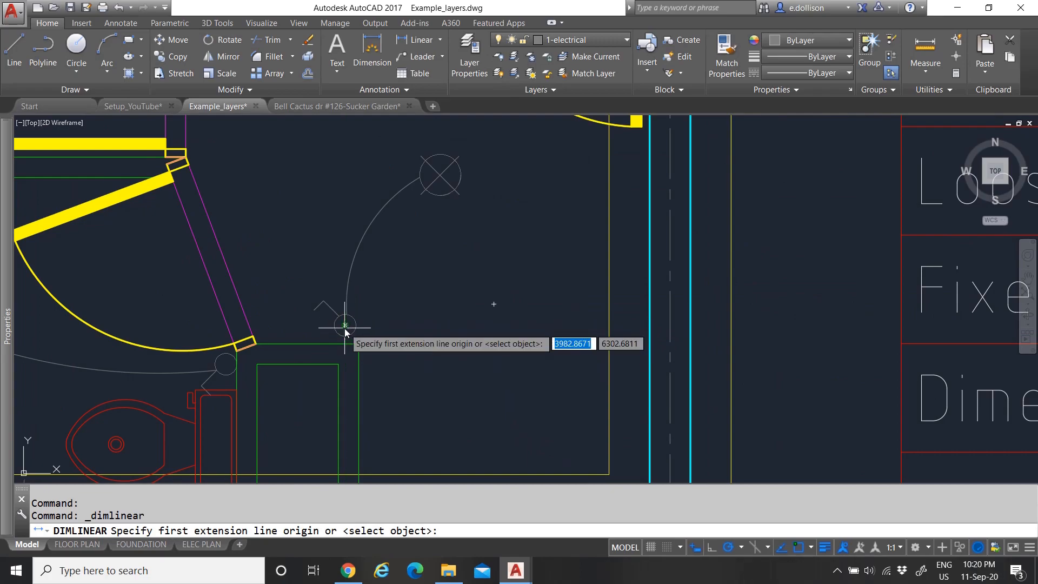
pyautogui.click(345, 325)
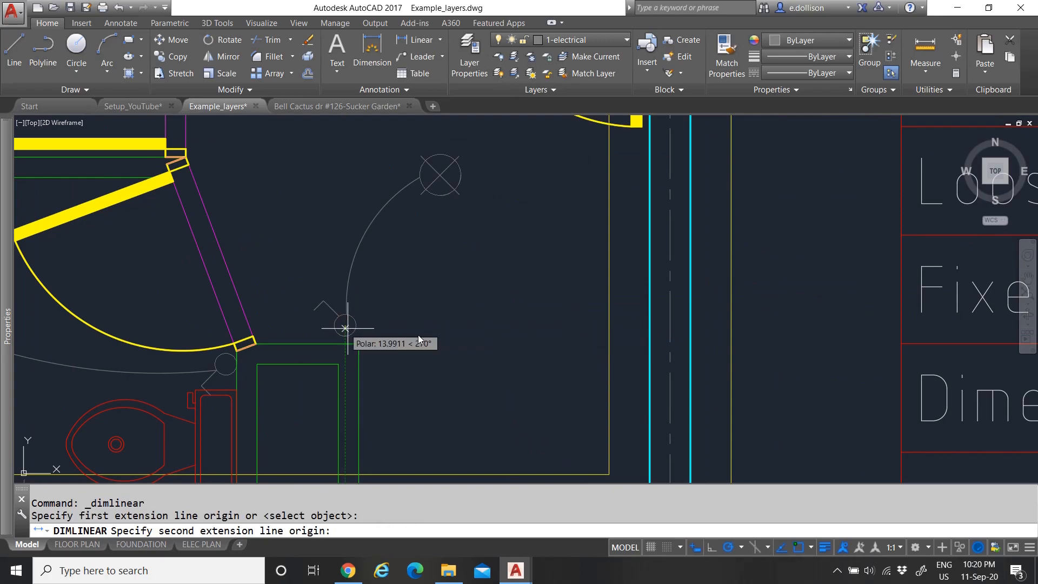
pyautogui.click(651, 320)
pyautogui.scroll(-4, 446, 287)
pyautogui.scroll(3, 431, 341)
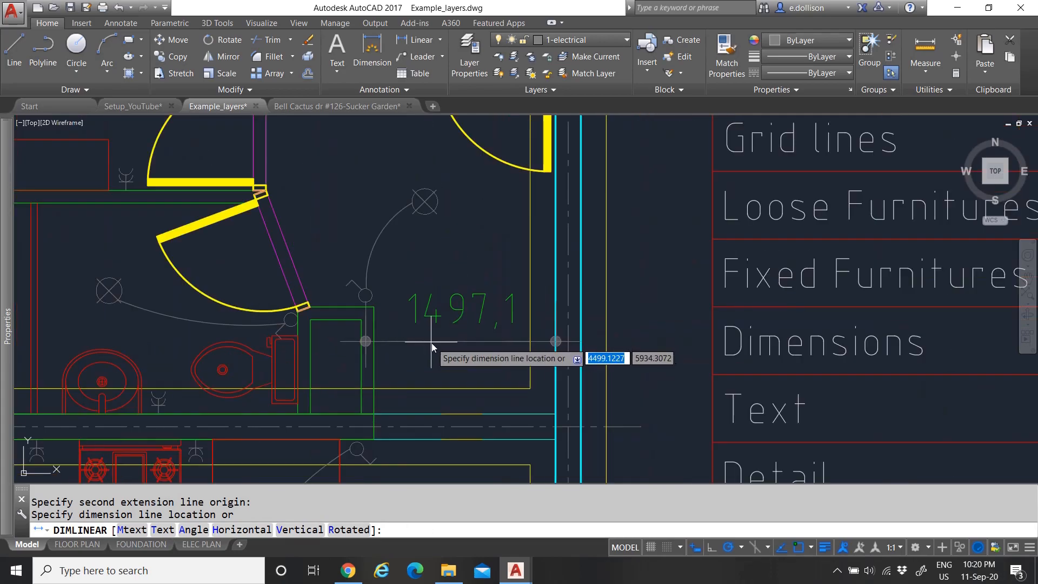
pyautogui.click(432, 348)
pyautogui.scroll(-3, 435, 335)
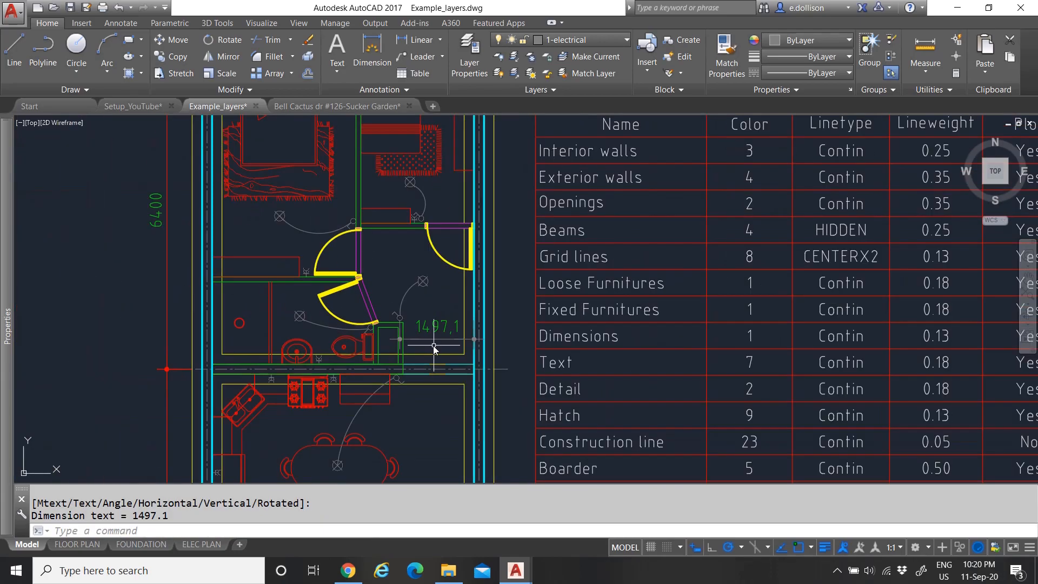
# Open the ELEC PLAN layout and examine how the new hallway dimension appears among the electrical symbols
pyautogui.click(201, 545)
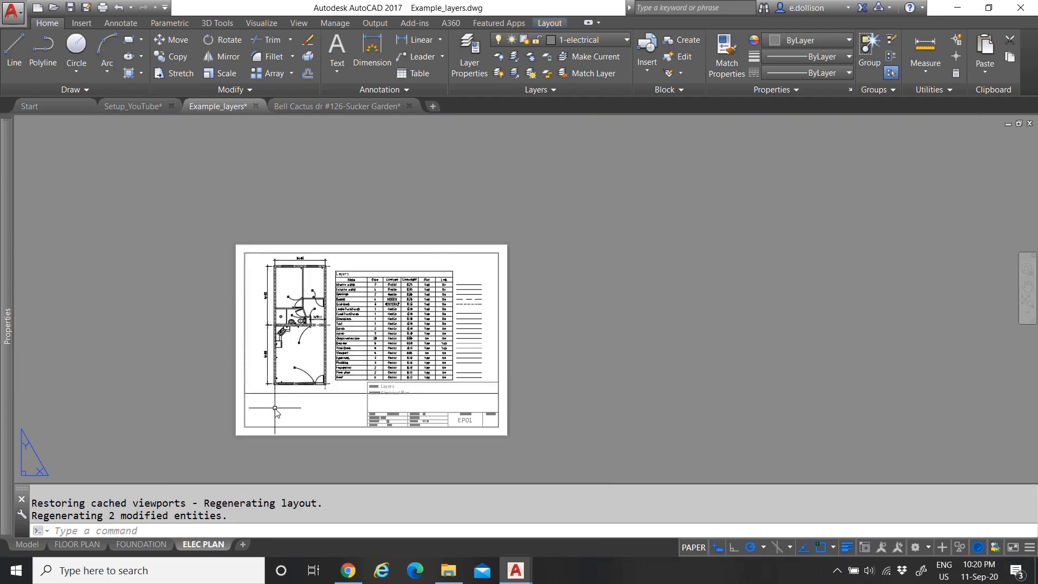
pyautogui.scroll(2, 276, 408)
pyautogui.scroll(5, 341, 259)
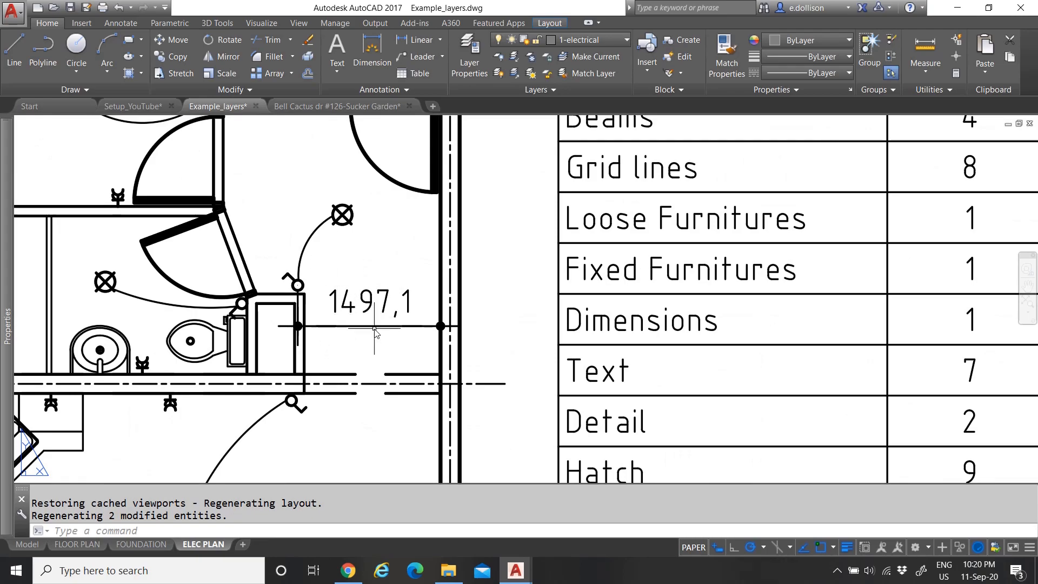
pyautogui.scroll(-7, 376, 332)
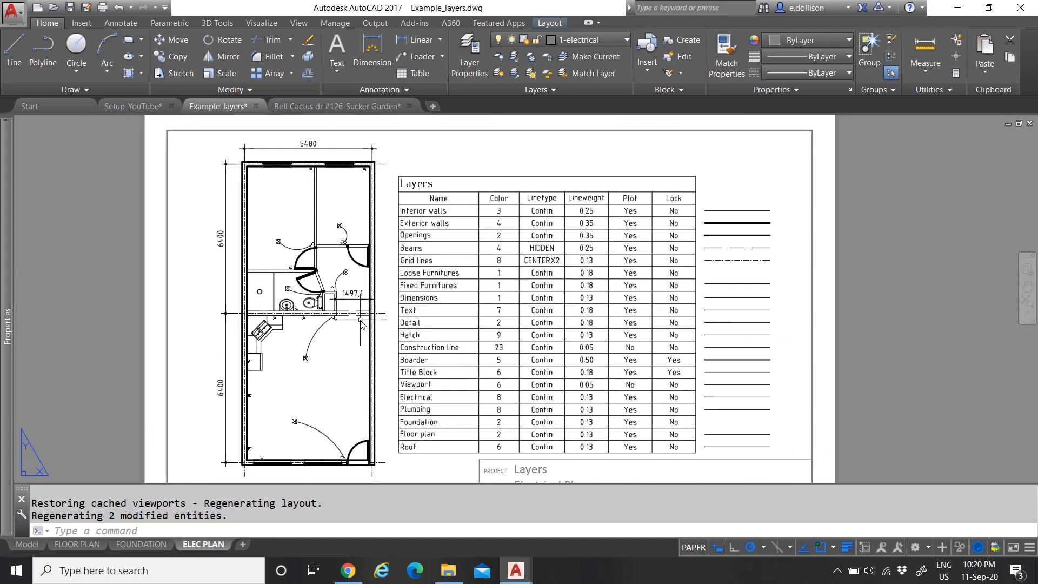
pyautogui.scroll(9, 352, 305)
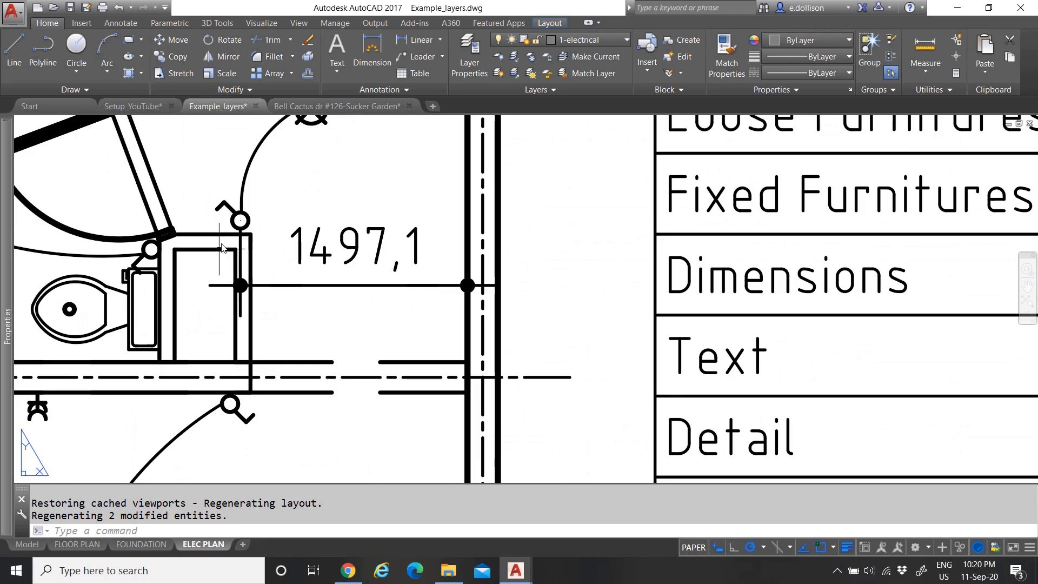
pyautogui.scroll(-4, 377, 302)
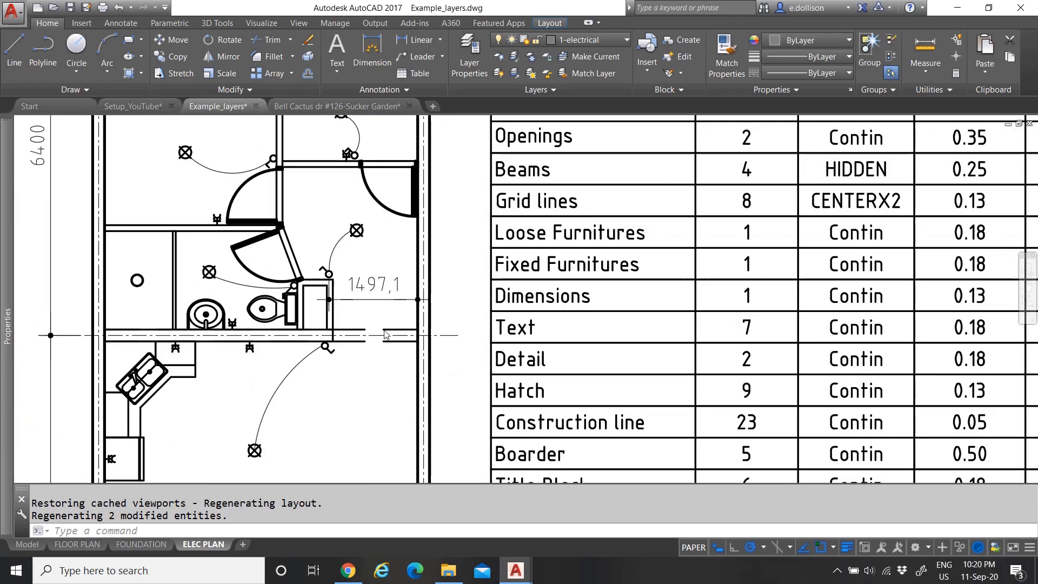
pyautogui.scroll(2, 377, 302)
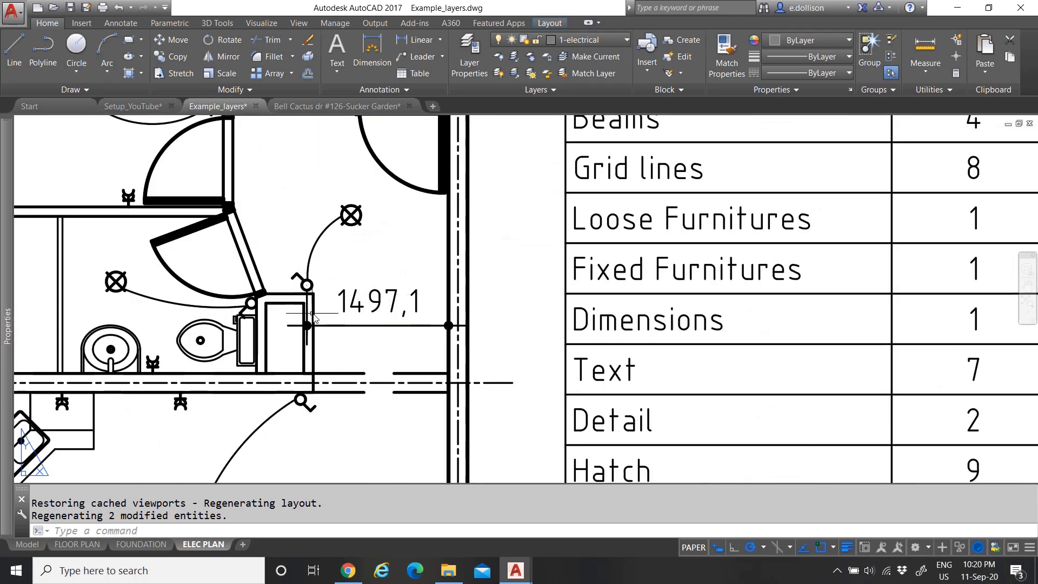
pyautogui.scroll(-4, 303, 273)
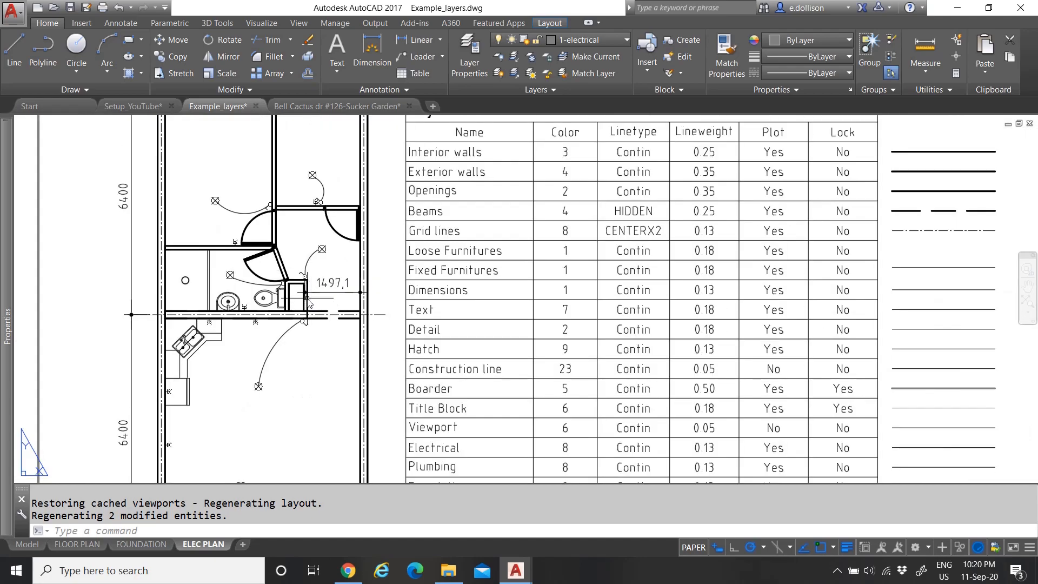
pyautogui.scroll(-2, 366, 379)
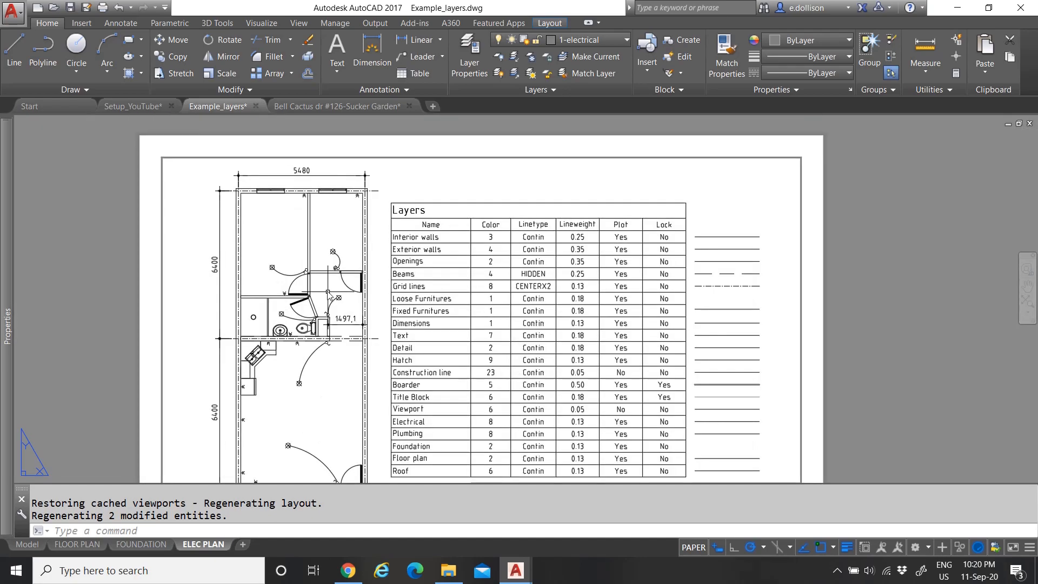
# Enter and lock the ELEC PLAN viewport, and stretch the hallway dimension's origin from the switch to the light's centre
pyautogui.doubleClick(397, 185)
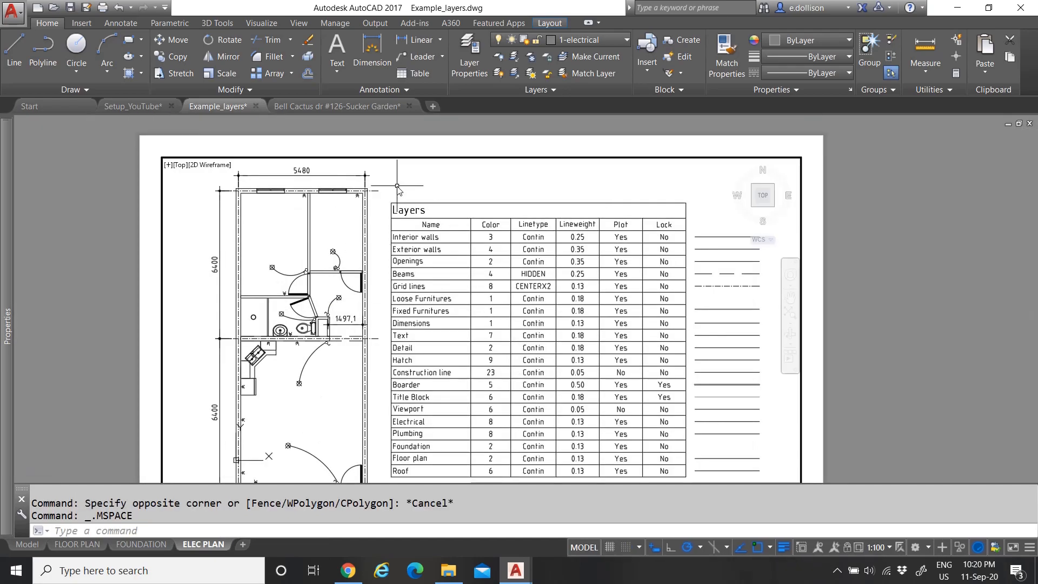
pyautogui.click(848, 551)
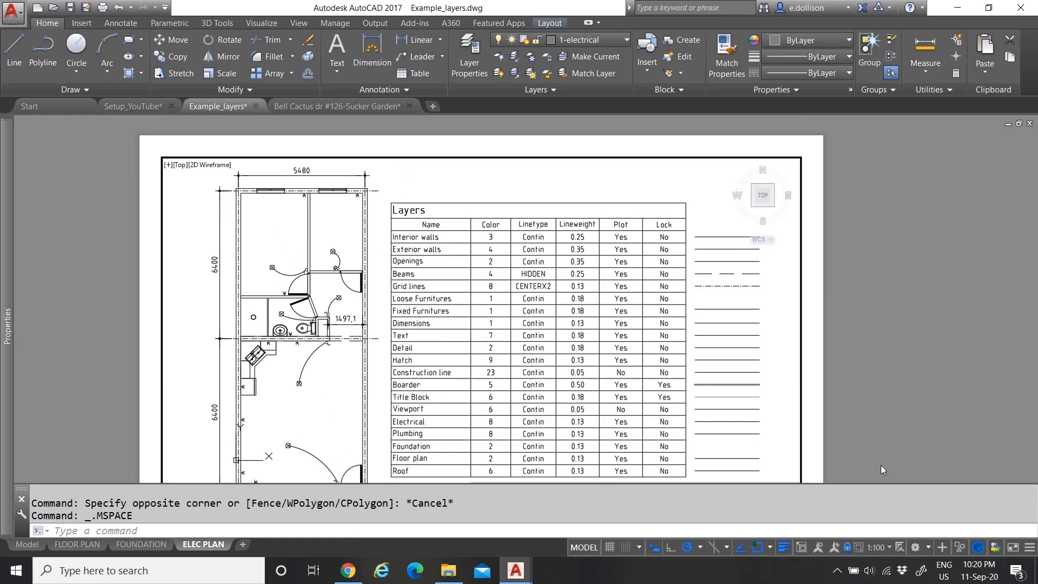
pyautogui.scroll(2, 339, 347)
pyautogui.scroll(3, 340, 340)
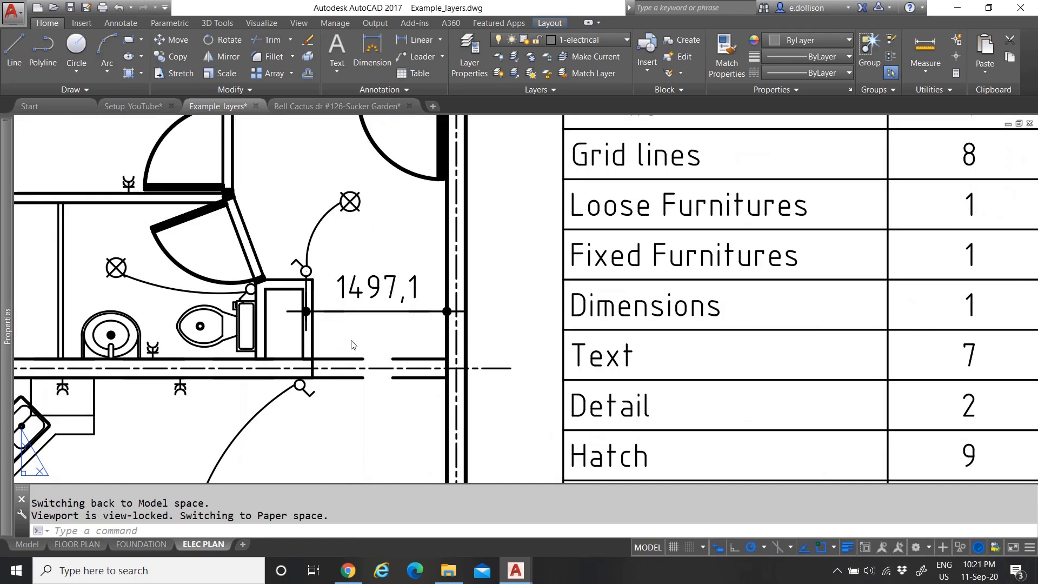
pyautogui.click(353, 323)
pyautogui.click(331, 271)
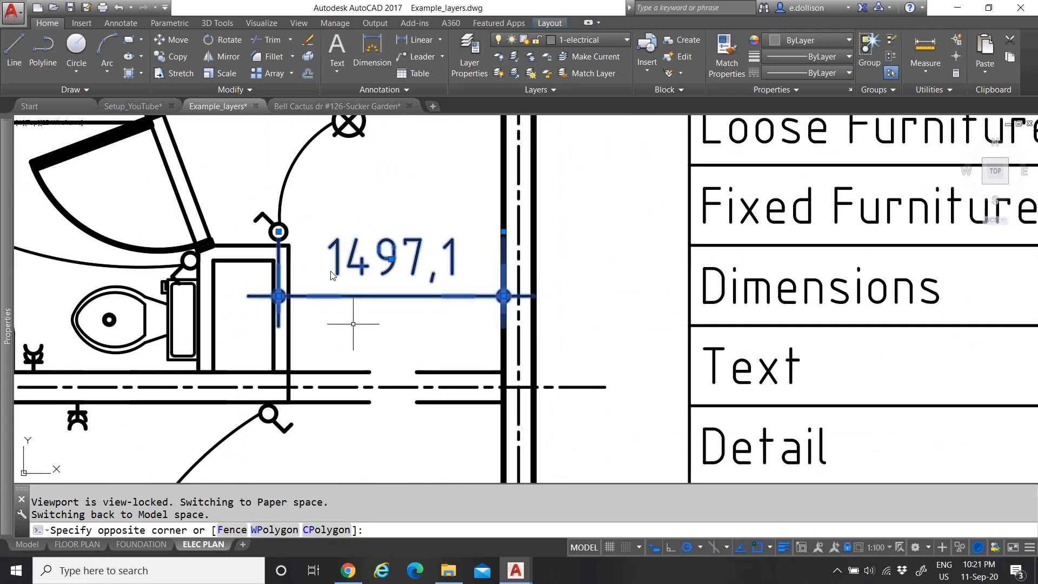
pyautogui.click(279, 232)
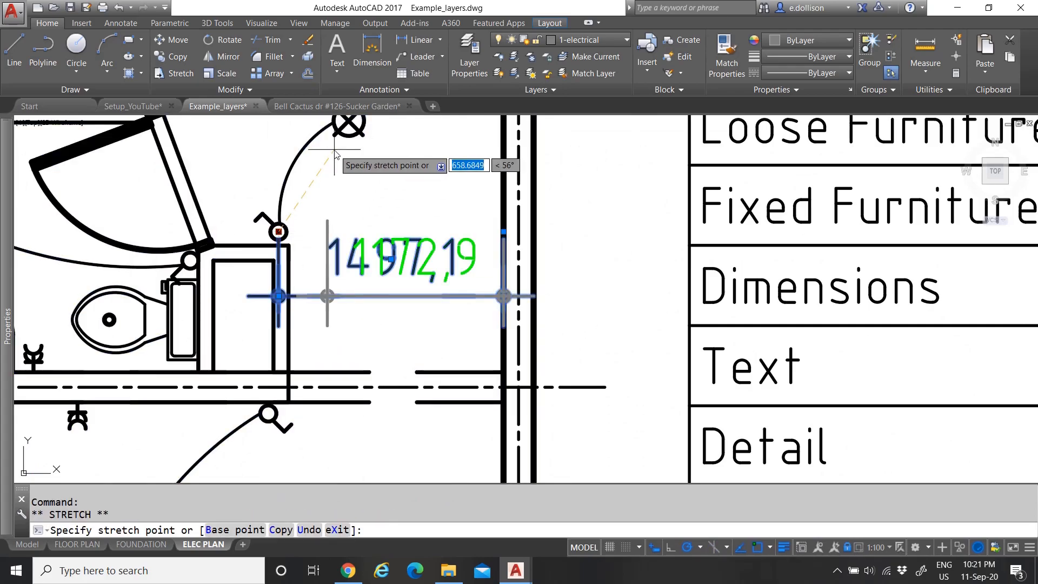
pyautogui.click(348, 120)
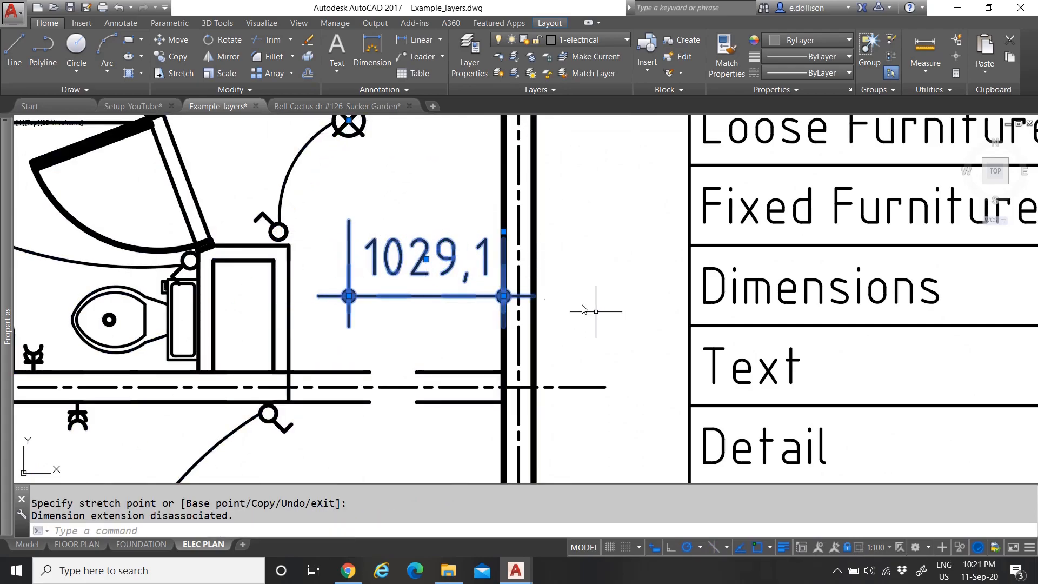
pyautogui.scroll(-3, 386, 298)
pyautogui.scroll(-3, 378, 310)
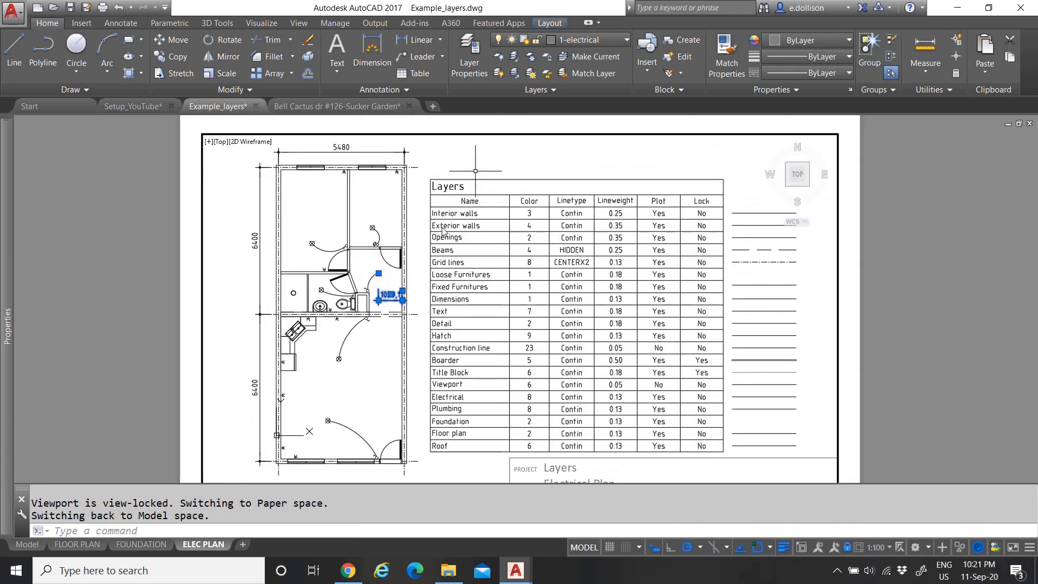
pyautogui.rightClick(475, 134)
pyautogui.click(498, 139)
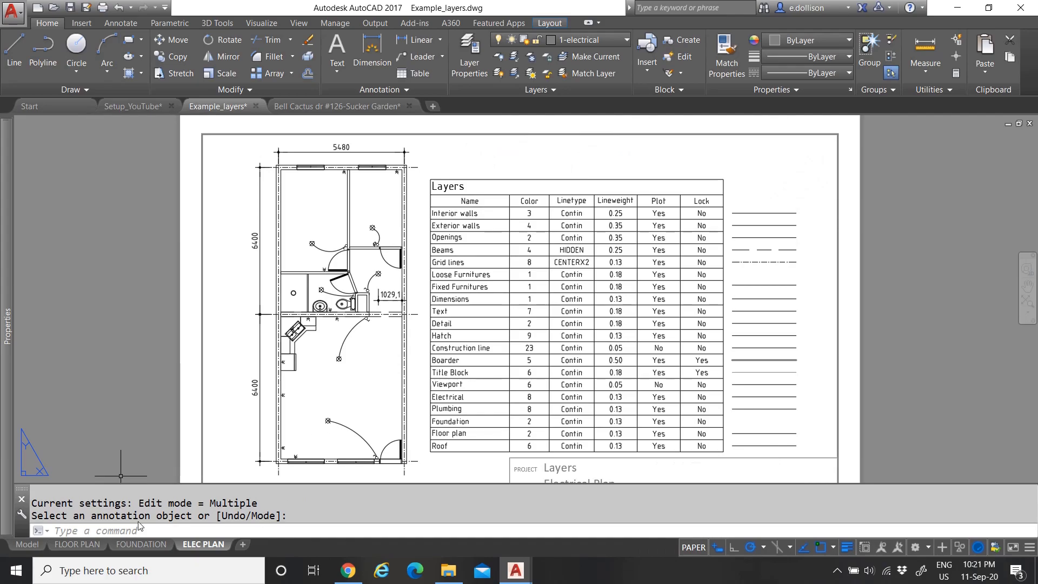
# Return to model space and inspect the stretched hallway dimension beside the bathroom
pyautogui.click(35, 549)
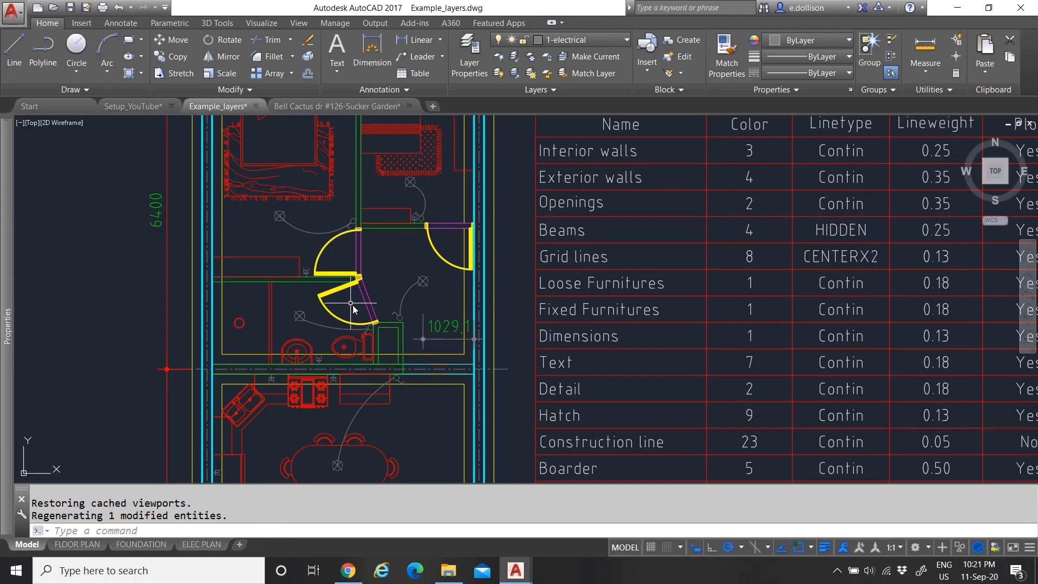
pyautogui.scroll(3, 478, 349)
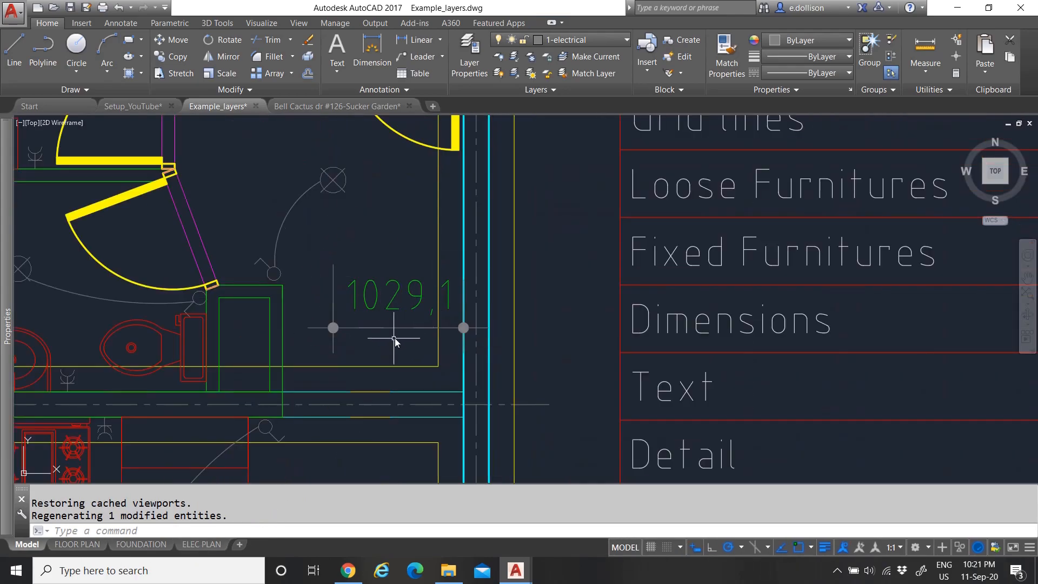
pyautogui.scroll(-5, 349, 259)
pyautogui.scroll(2, 357, 309)
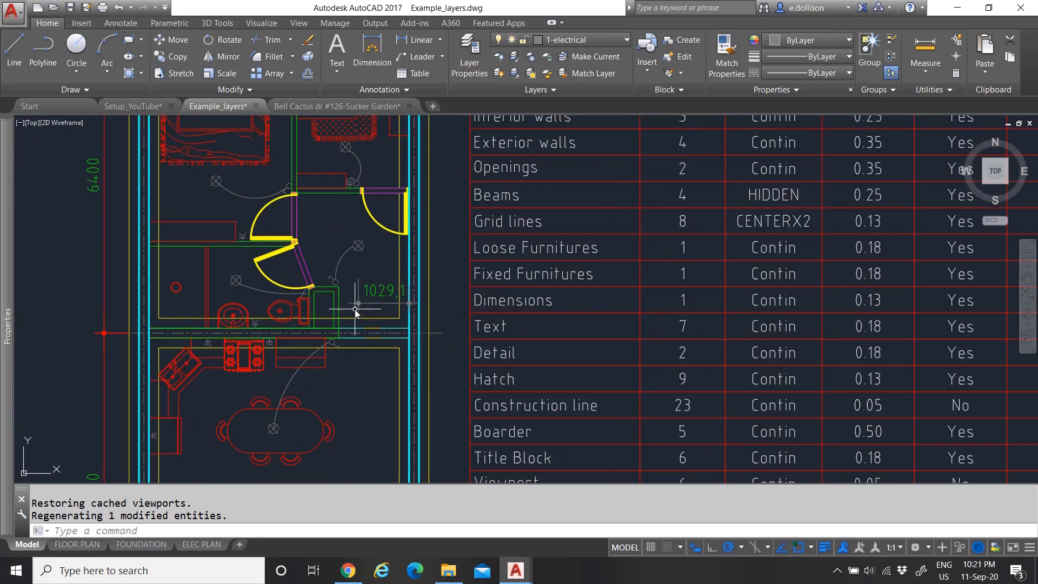
pyautogui.click(364, 308)
pyautogui.click(358, 246)
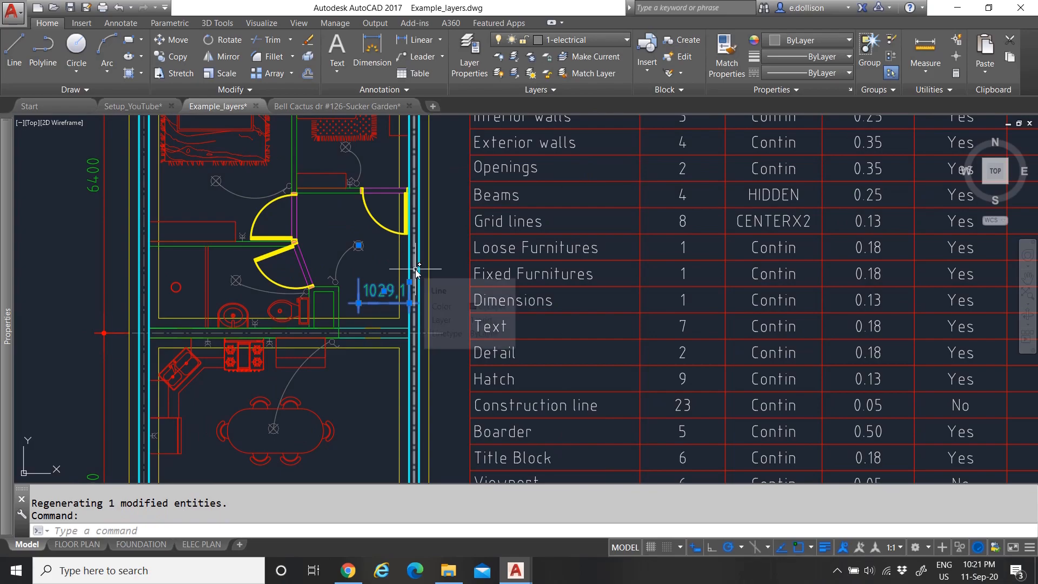
pyautogui.press('Escape')
# Switch to the FLOOR PLAN layout
pyautogui.moveTo(89, 547)
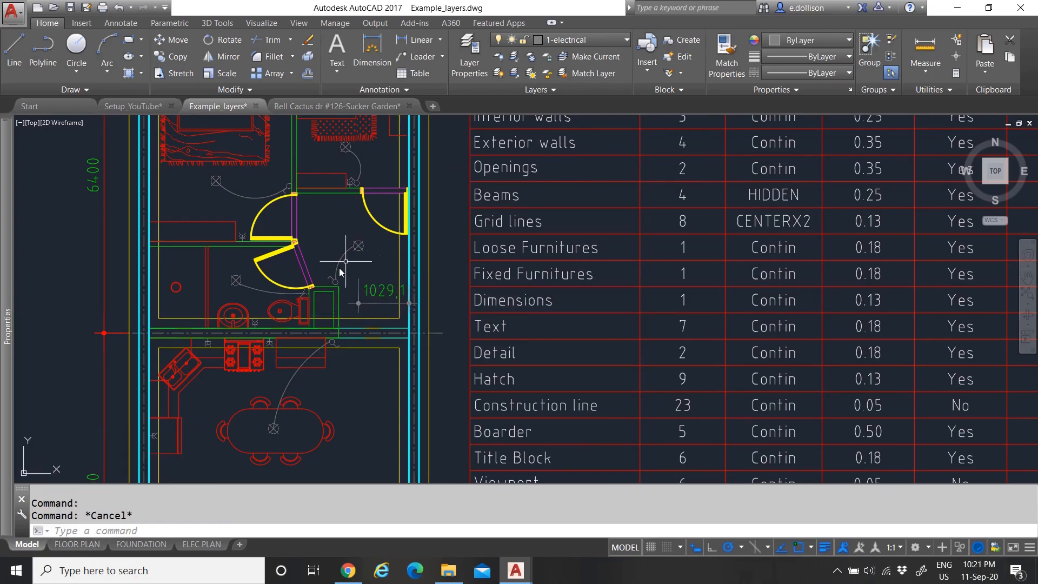
pyautogui.click(78, 544)
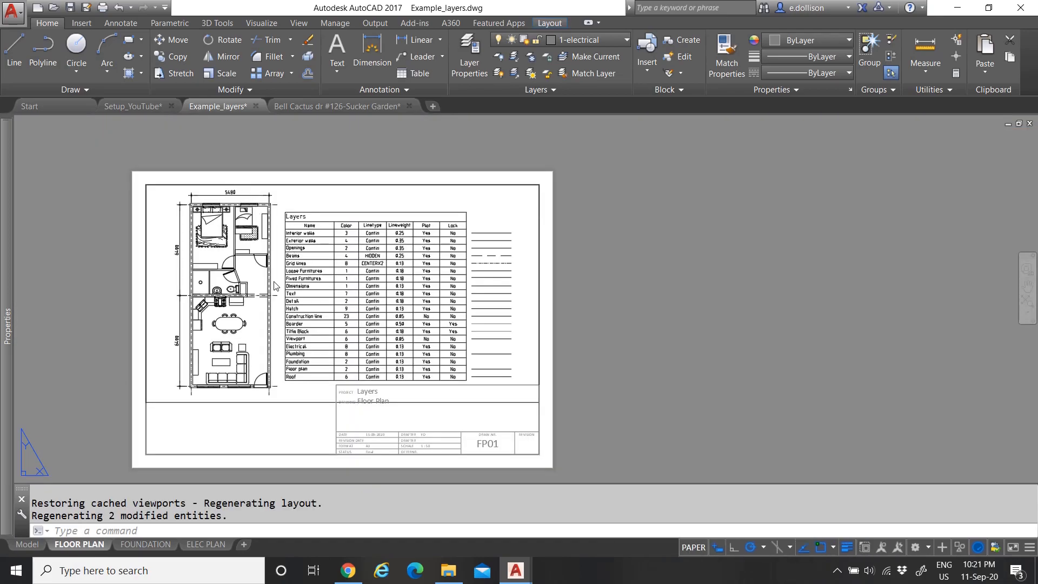
# Examine the hallway and the rest of the plan on the FLOOR PLAN layout for the electrical dimension
pyautogui.click(273, 296)
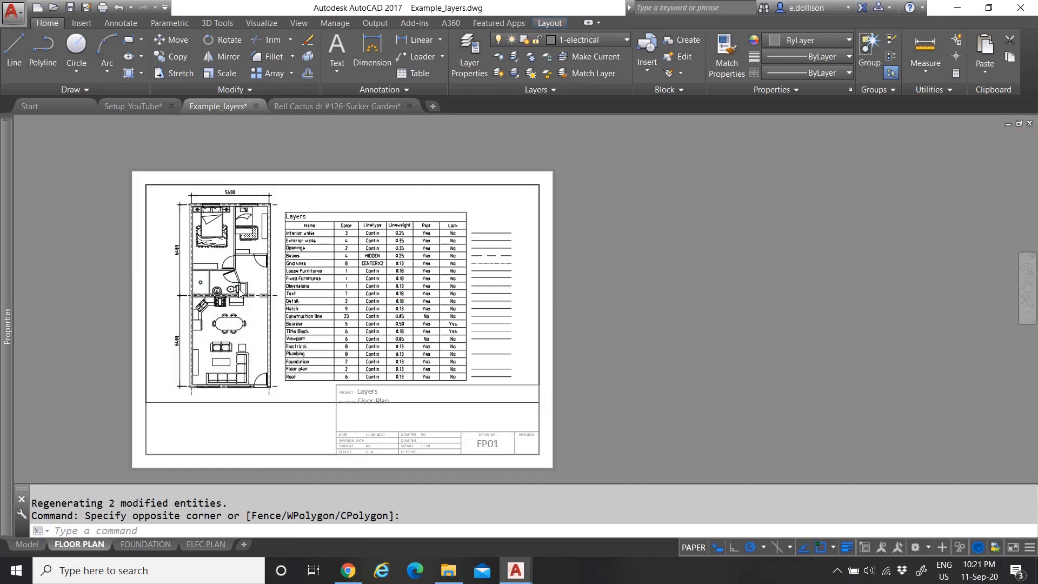
pyautogui.scroll(4, 269, 295)
pyautogui.scroll(4, 269, 295)
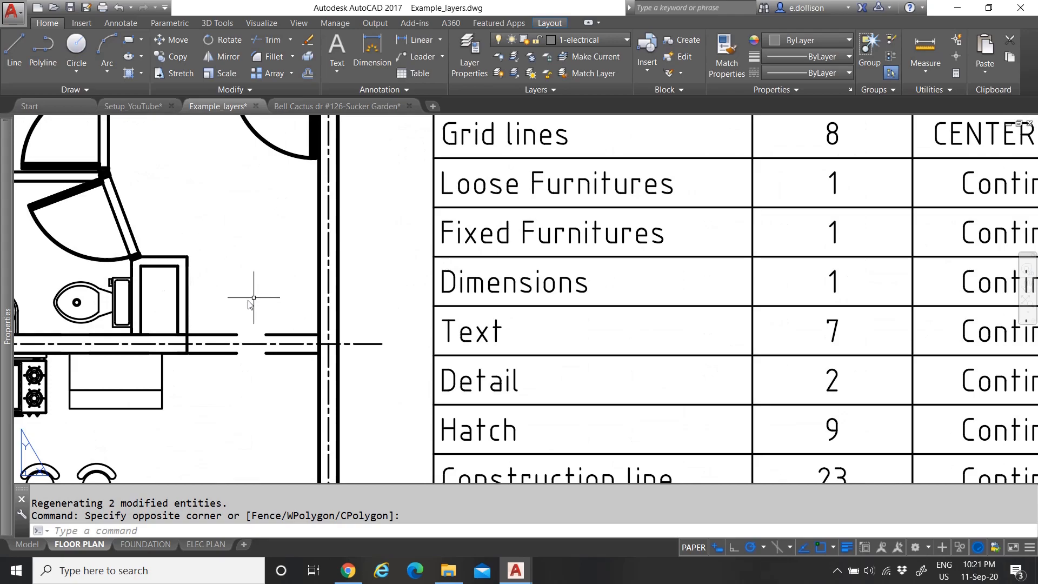
pyautogui.scroll(-4, 296, 292)
pyautogui.scroll(2, 273, 294)
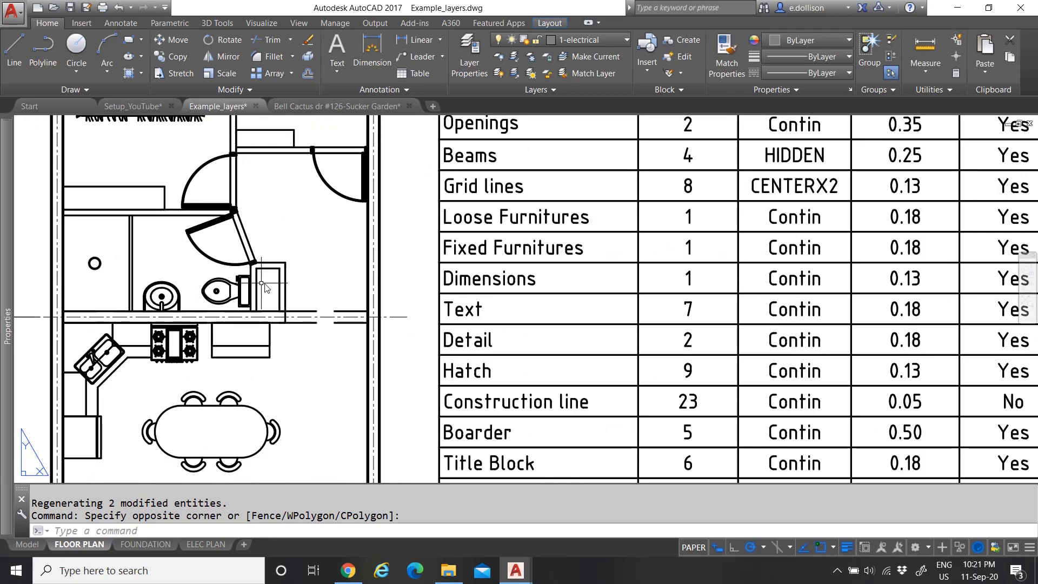
pyautogui.scroll(-4, 315, 295)
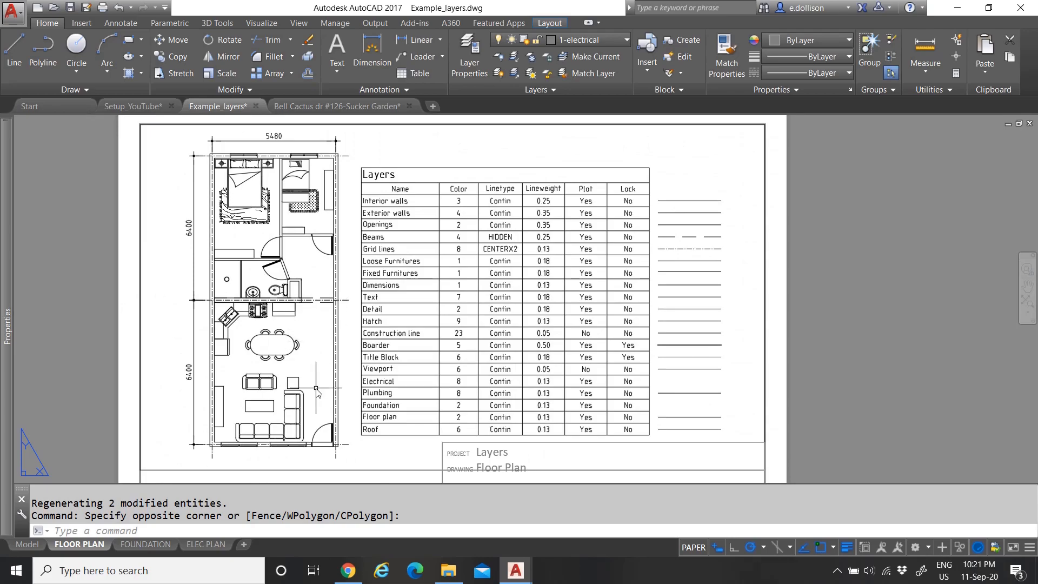
pyautogui.scroll(-2, 296, 290)
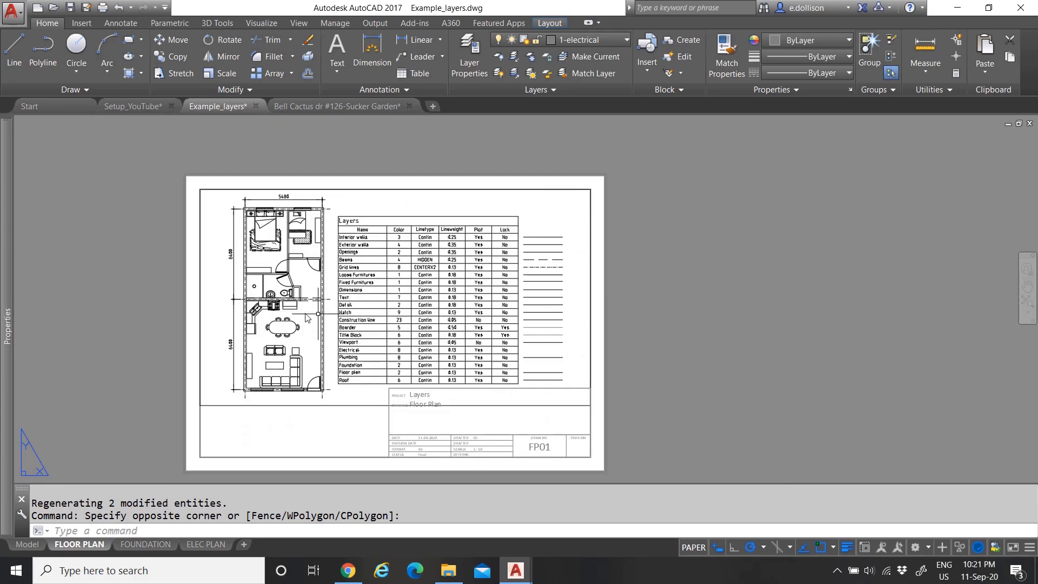
pyautogui.scroll(2, 347, 328)
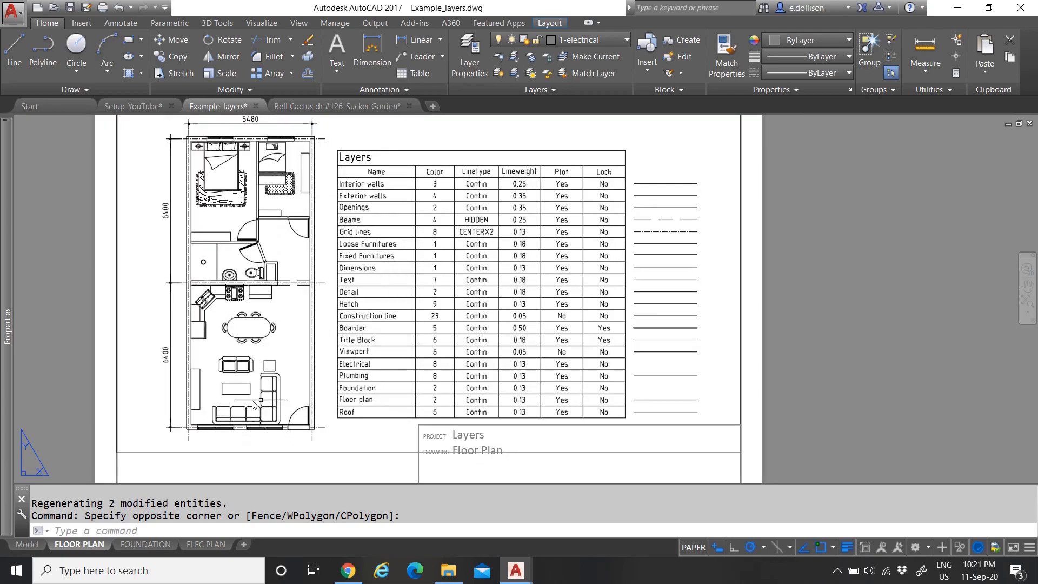
# Compare the FOUNDATION layout with the ELEC PLAN layout, examining the hallway dimension among the electrical symbols
pyautogui.click(142, 543)
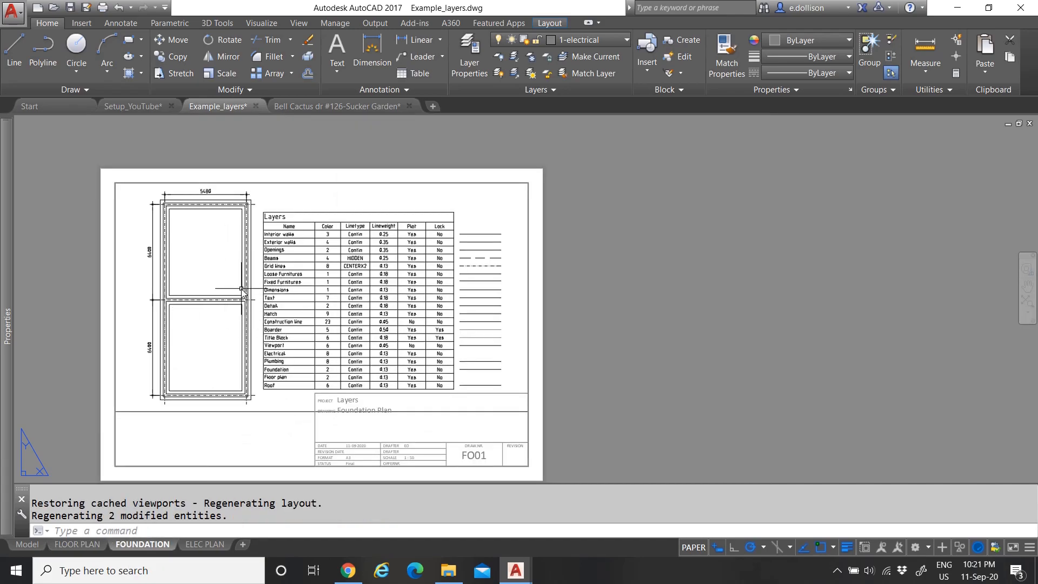
pyautogui.click(214, 544)
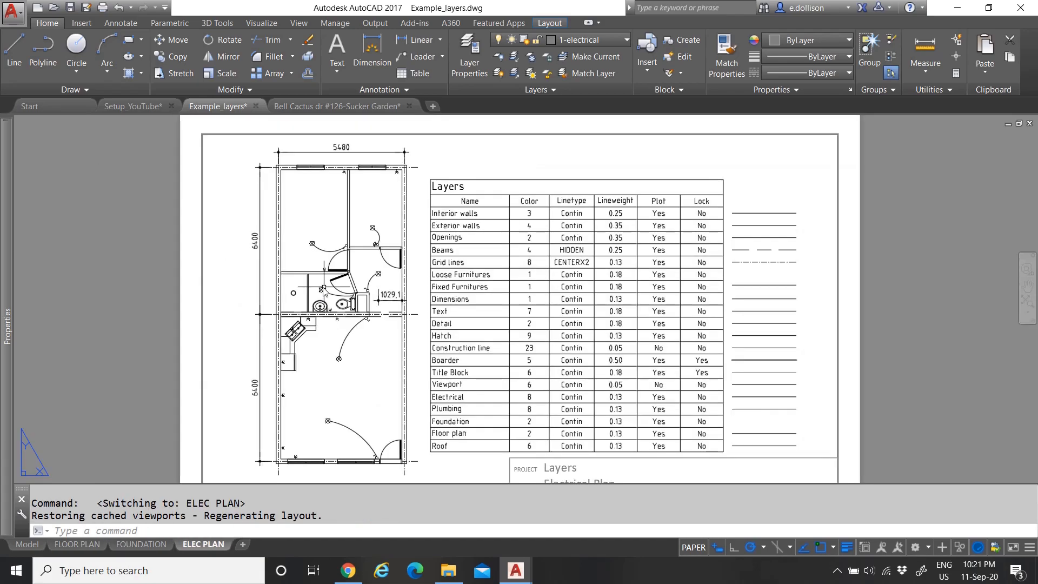
pyautogui.scroll(4, 415, 252)
pyautogui.scroll(-4, 302, 246)
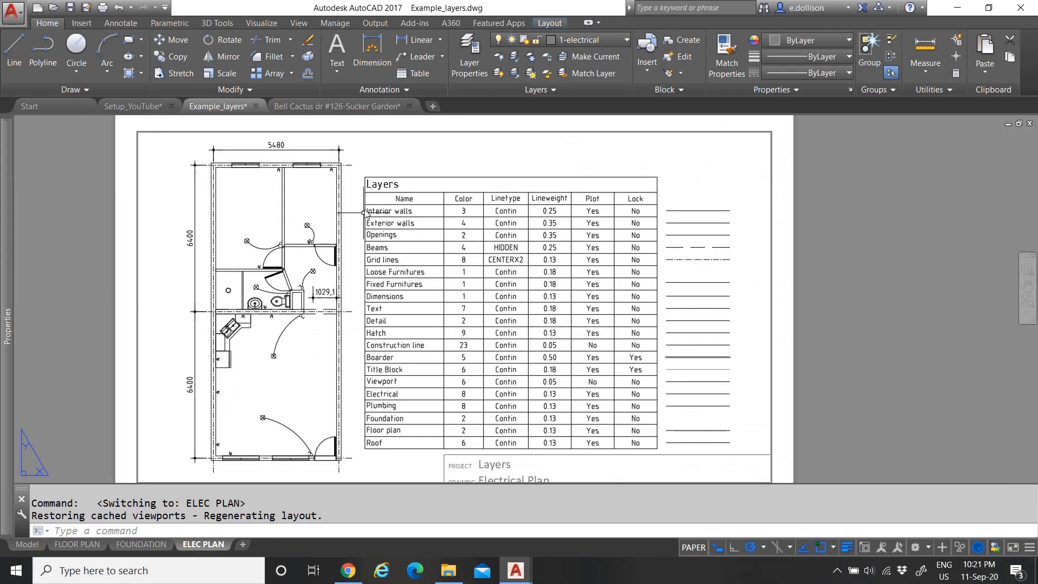
pyautogui.scroll(-4, 306, 220)
pyautogui.scroll(2, 248, 236)
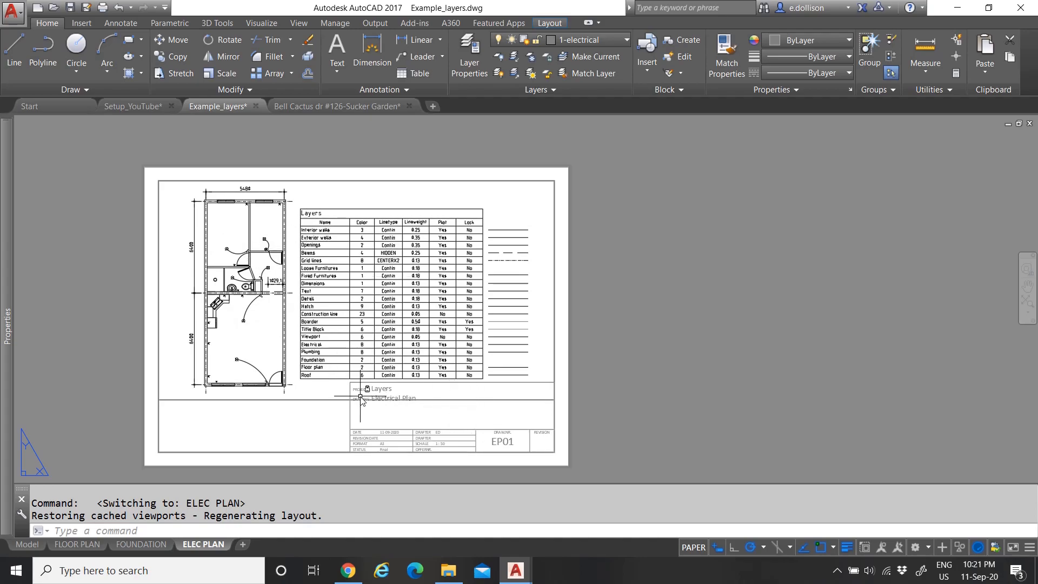
# Return to the FLOOR PLAN layout and inspect the furnished rooms in its viewport
pyautogui.click(77, 544)
pyautogui.scroll(-1, 289, 347)
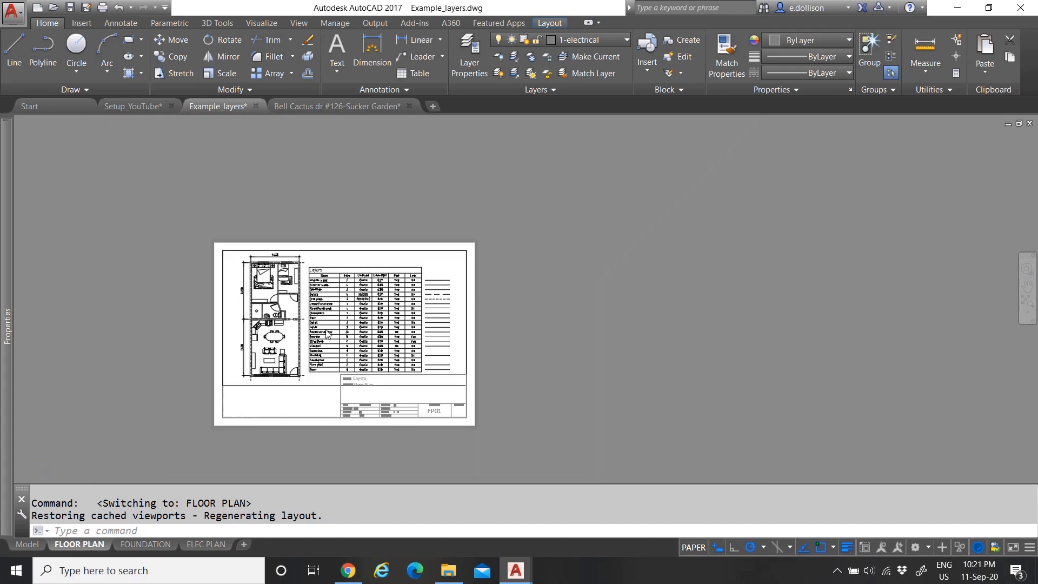
pyautogui.scroll(1, 324, 329)
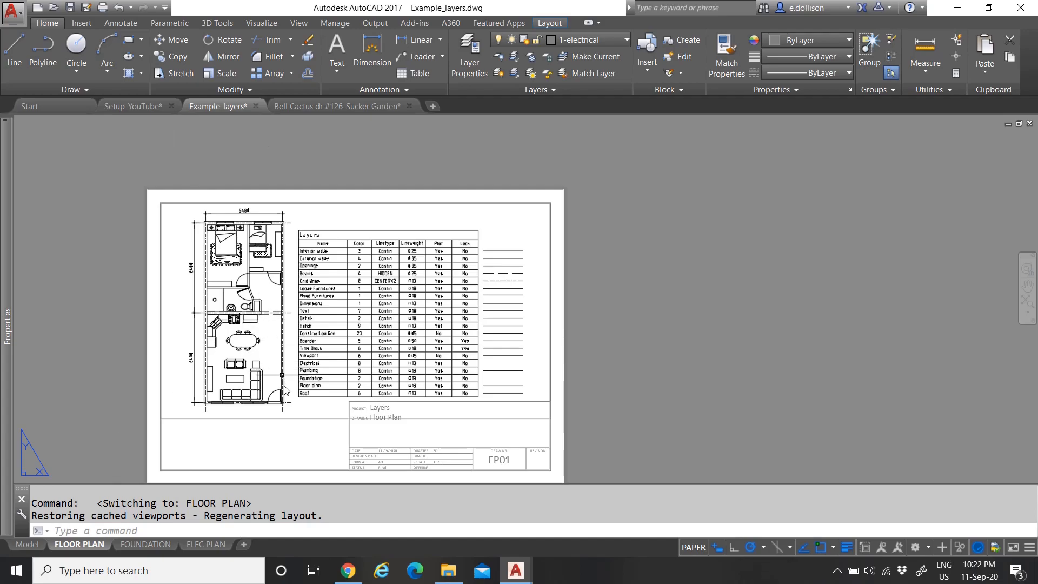
pyautogui.scroll(5, 273, 243)
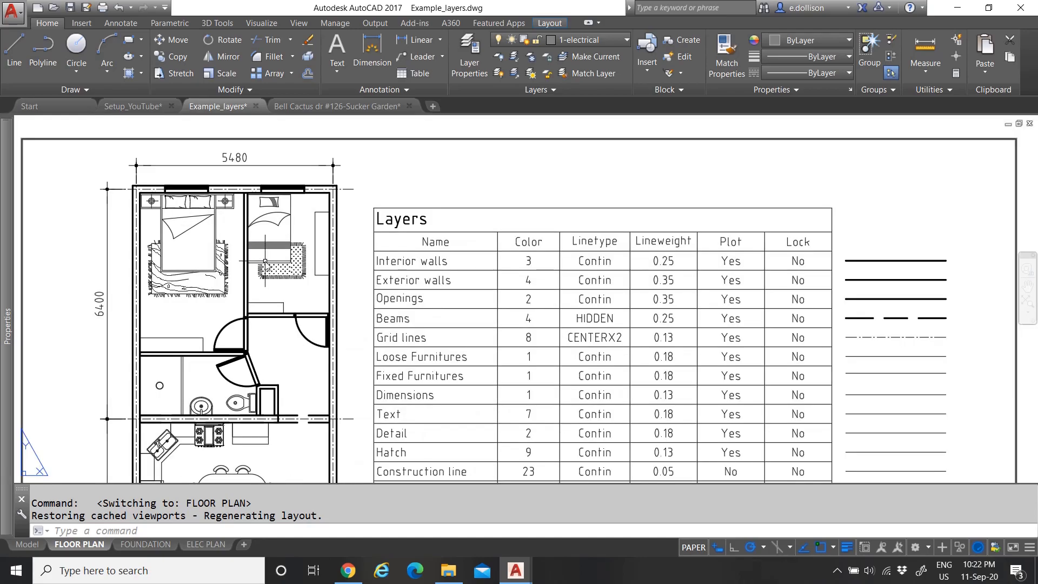
pyautogui.scroll(-5, 286, 276)
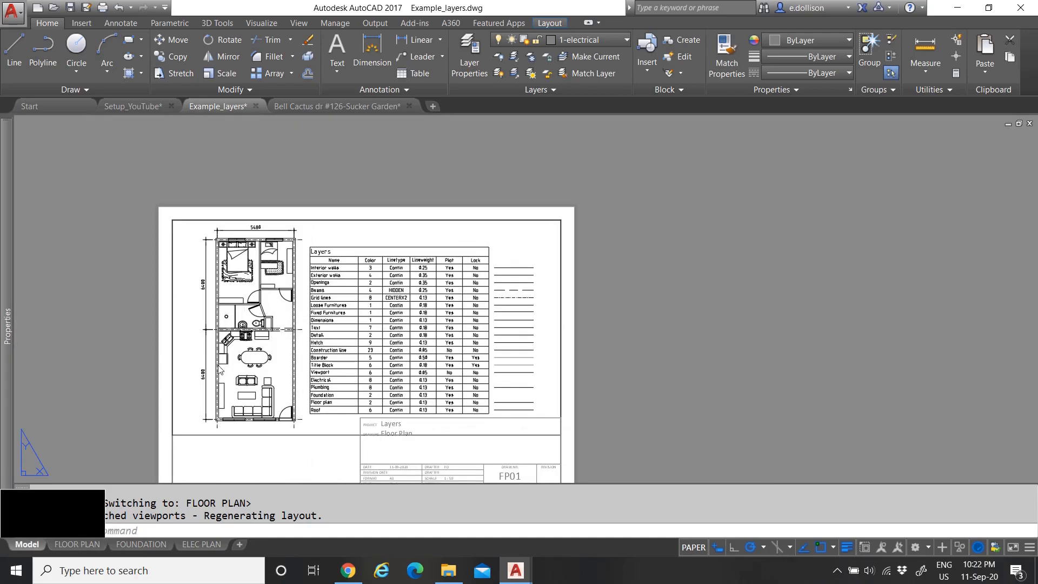
# Select the floor plan block in model space to check its layer, and clear the selection
pyautogui.click(28, 543)
pyautogui.scroll(-6, 273, 295)
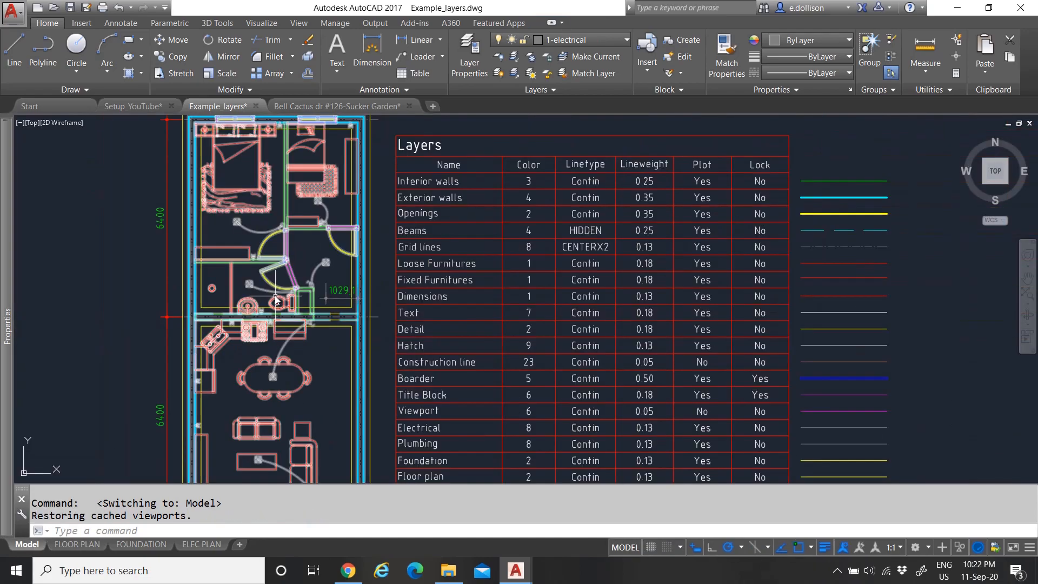
pyautogui.click(255, 246)
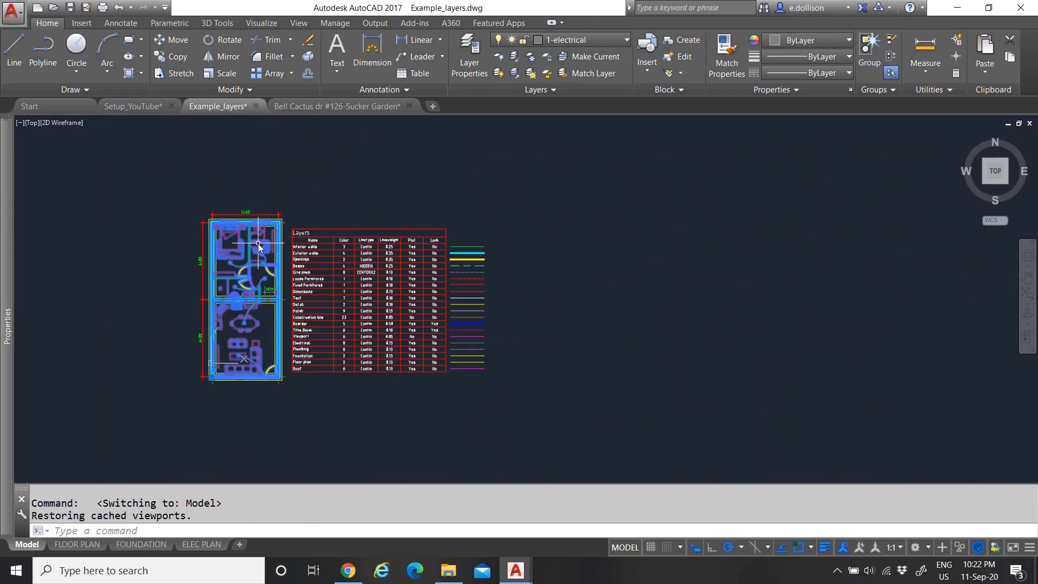
pyautogui.scroll(2, 231, 276)
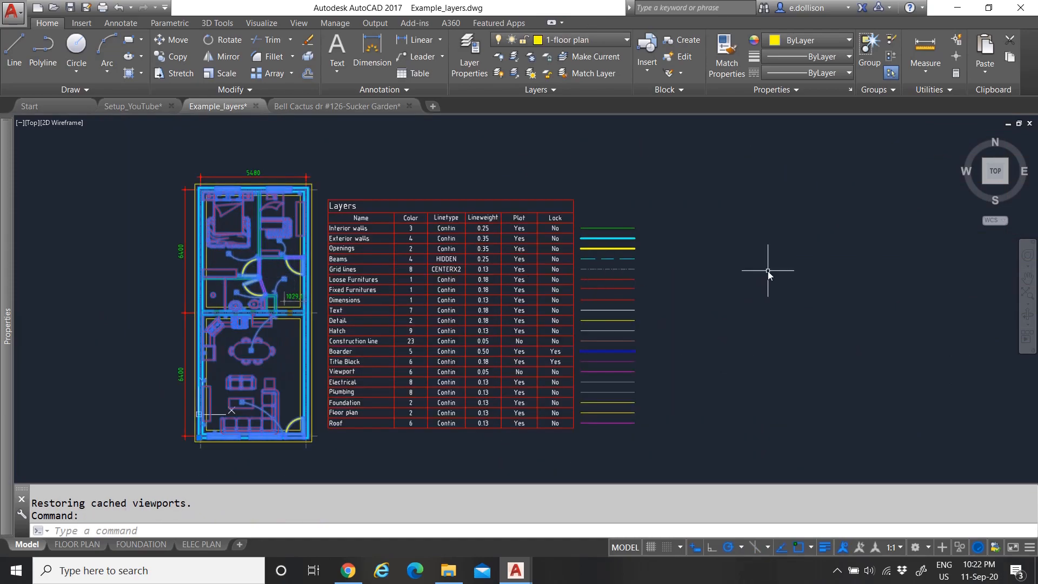
pyautogui.press('Escape')
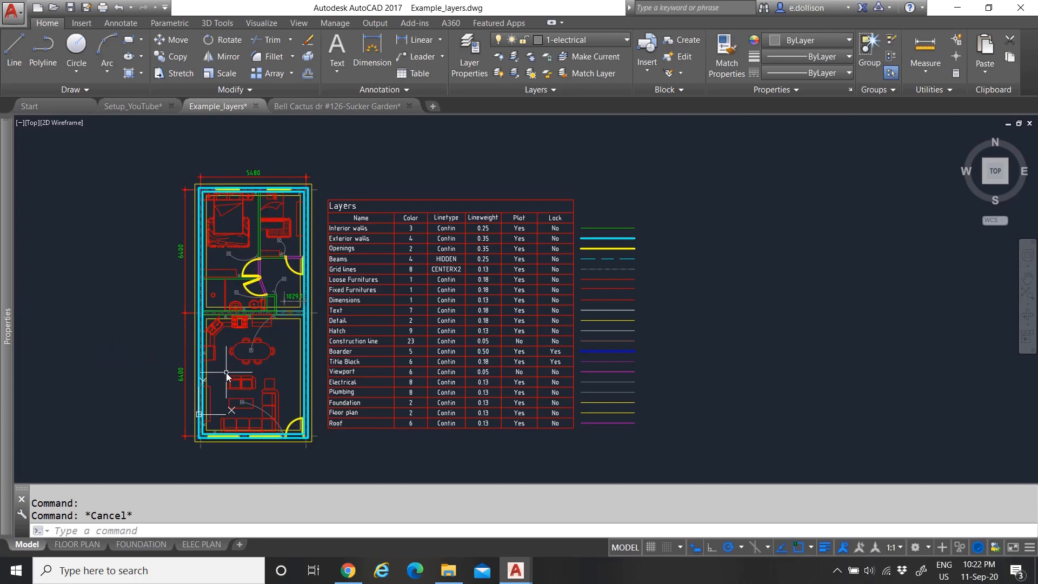
pyautogui.scroll(5, 258, 349)
pyautogui.scroll(-5, 214, 341)
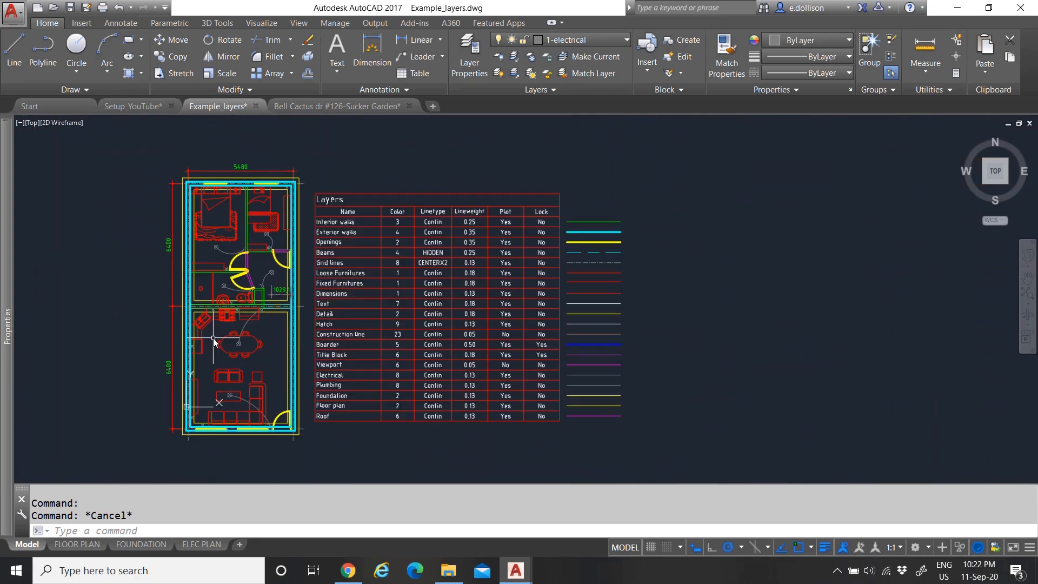
# Open the ELEC PLAN layout and examine the bathroom and kitchen fixtures together with the lights, switches and sockets
pyautogui.click(202, 543)
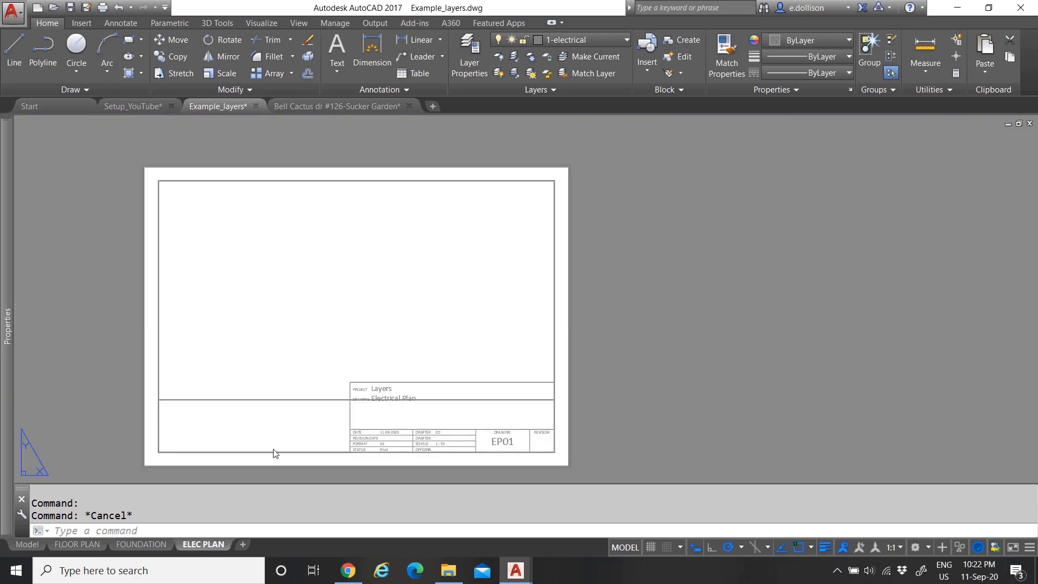
pyautogui.scroll(5, 312, 329)
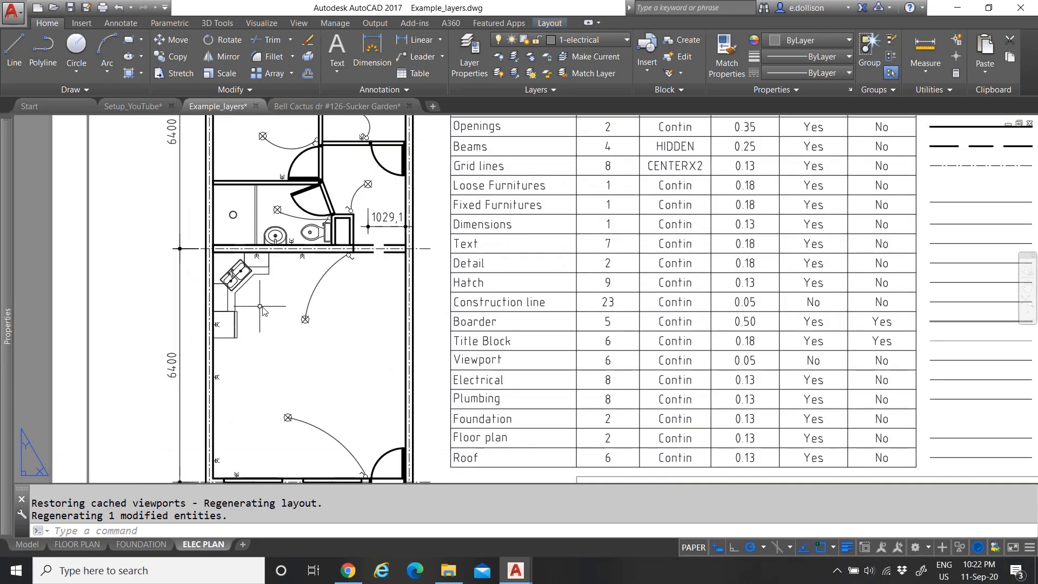
pyautogui.scroll(-3, 244, 351)
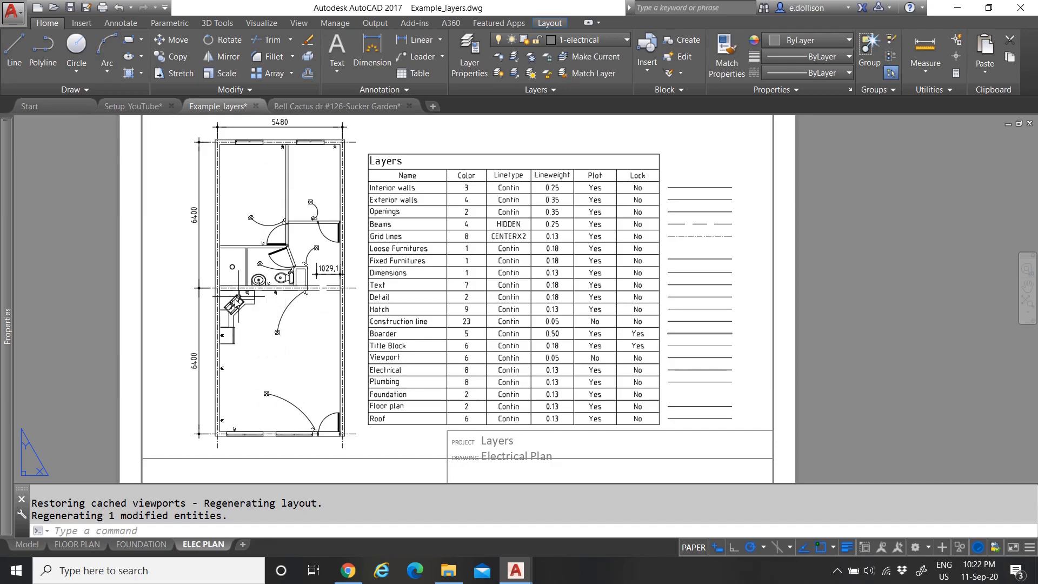
pyautogui.scroll(3, 235, 299)
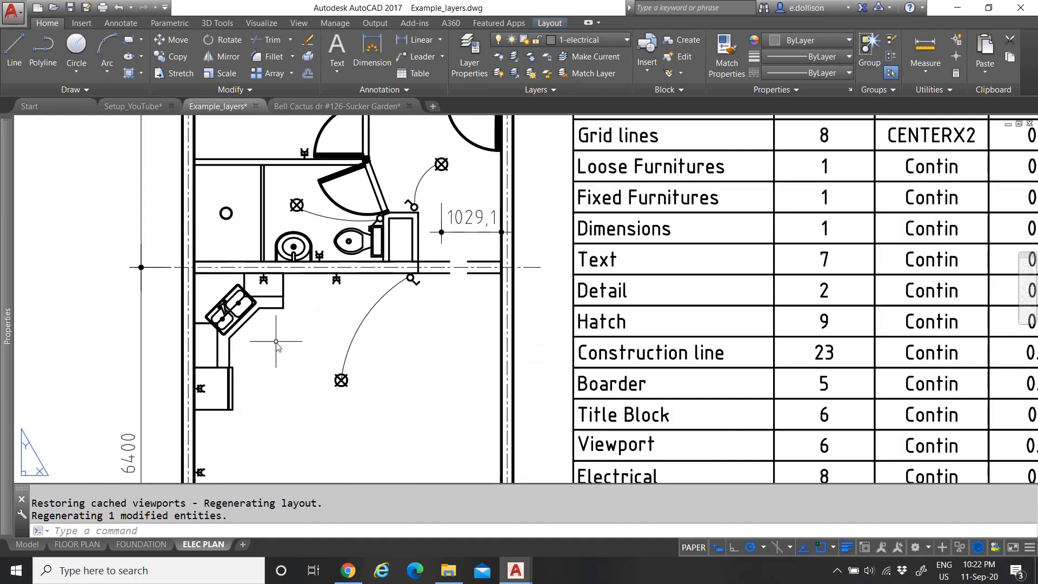
pyautogui.scroll(-4, 265, 342)
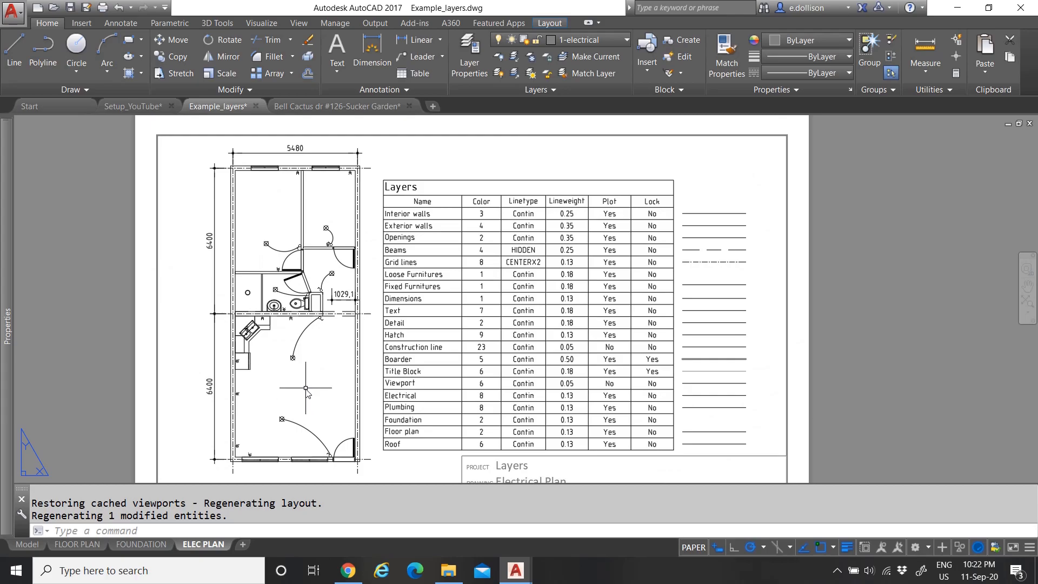
pyautogui.scroll(-3, 208, 292)
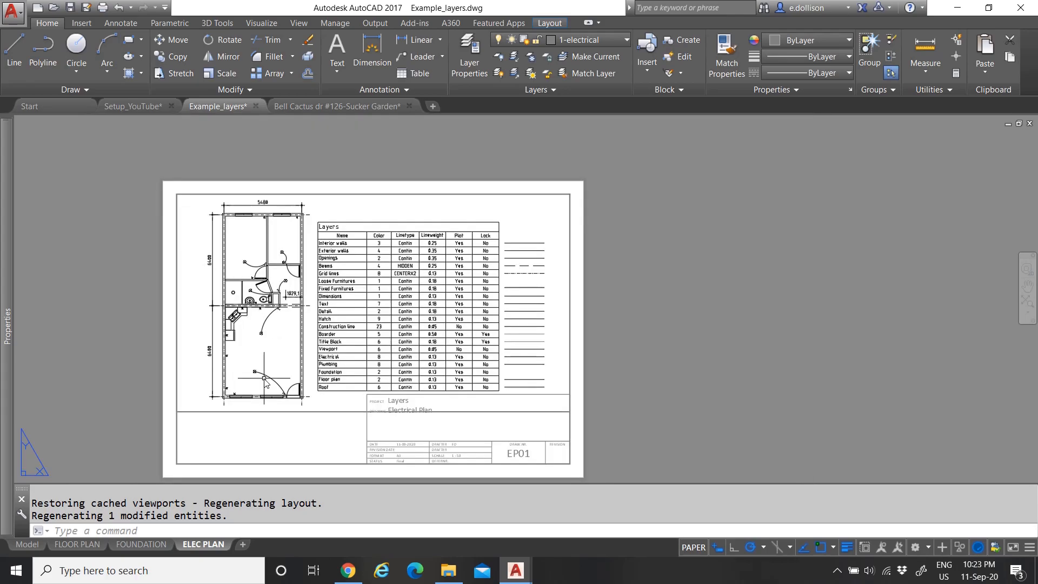
pyautogui.scroll(2, 263, 380)
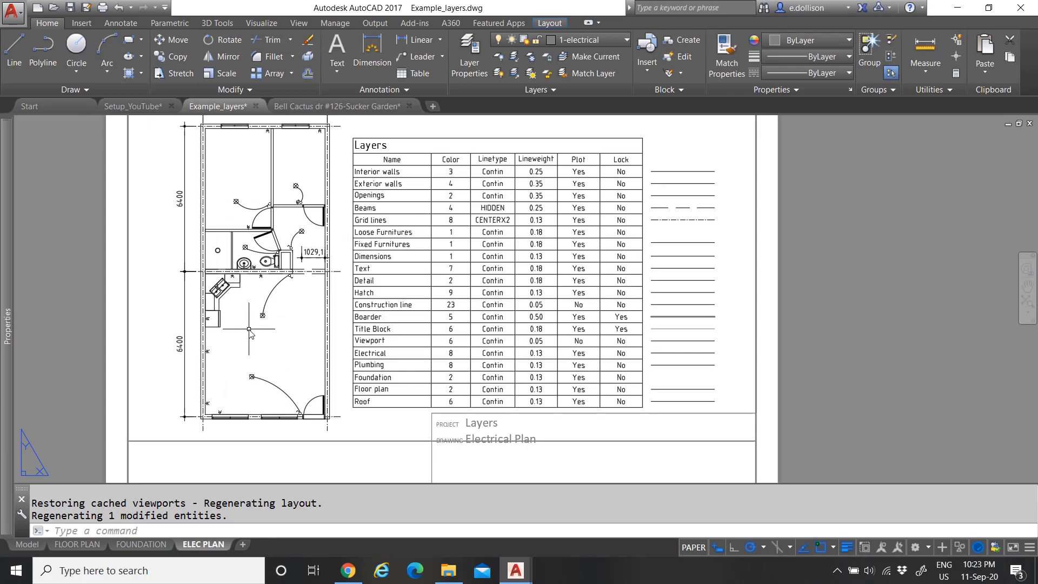
# Go through model space to the FLOOR PLAN layout, preview its plot, and close the preview
pyautogui.click(27, 544)
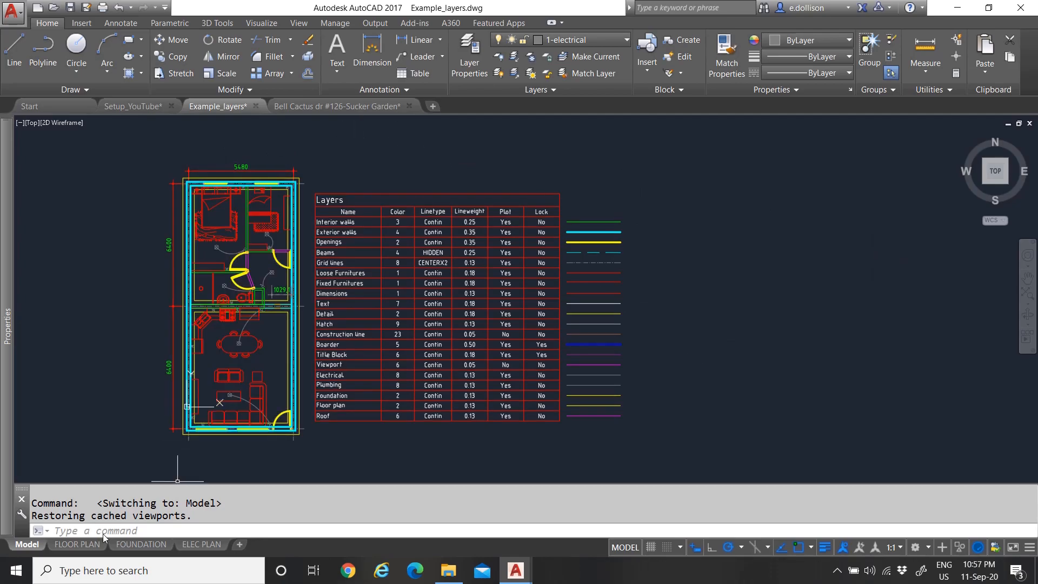
pyautogui.click(86, 545)
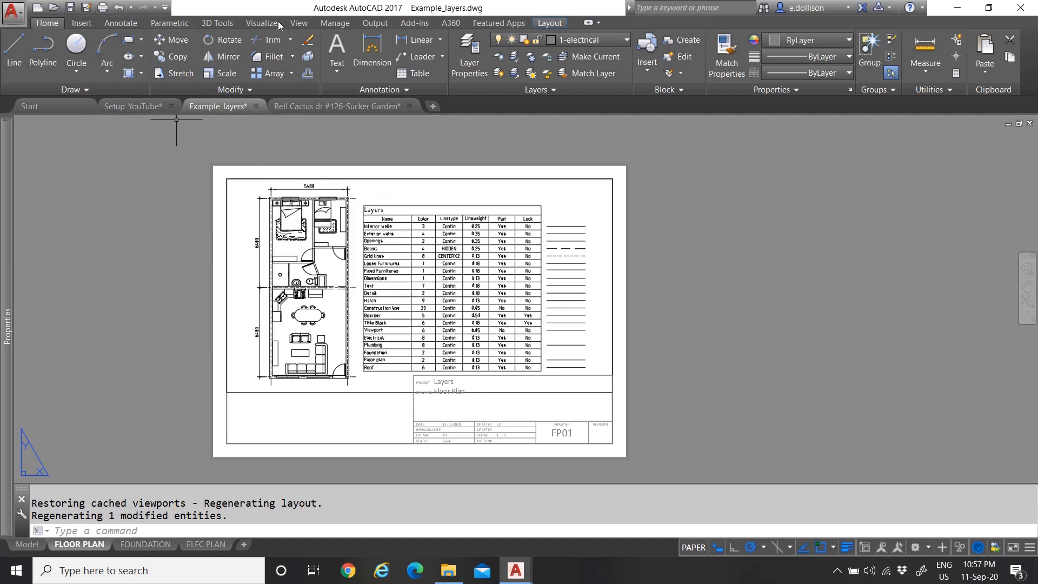
pyautogui.click(376, 24)
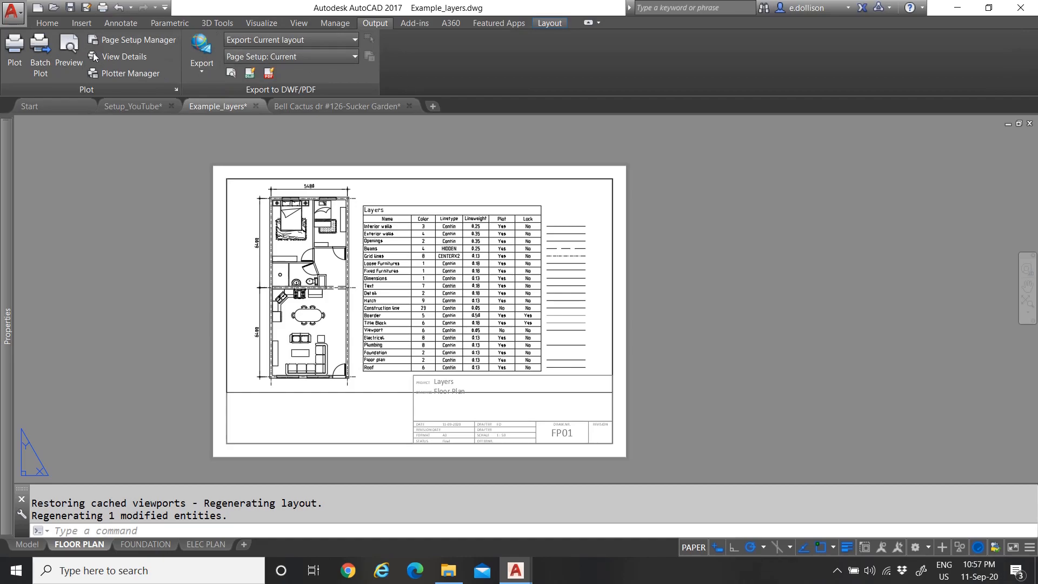
pyautogui.click(68, 54)
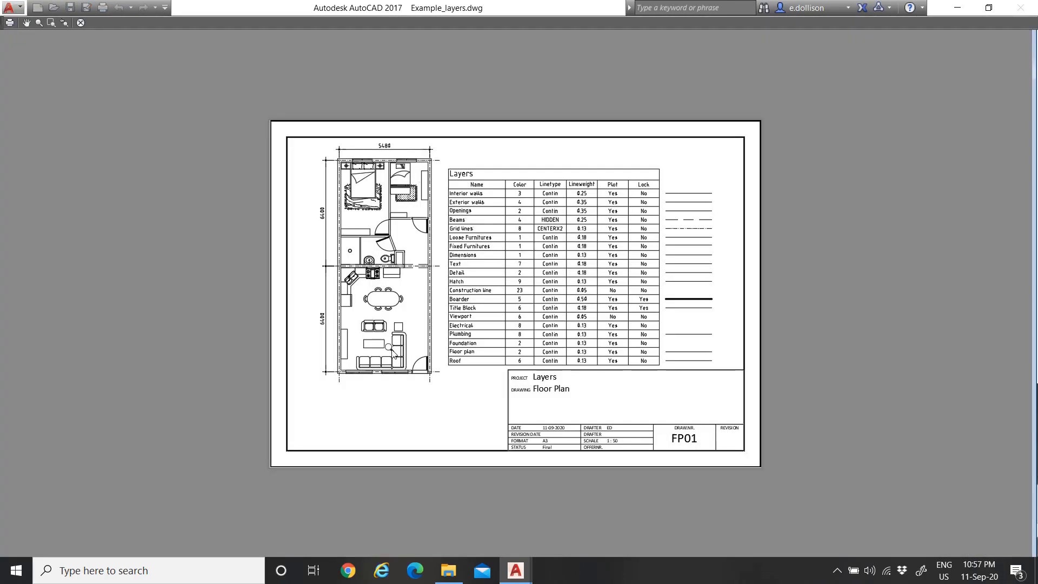
pyautogui.rightClick(323, 135)
pyautogui.click(353, 147)
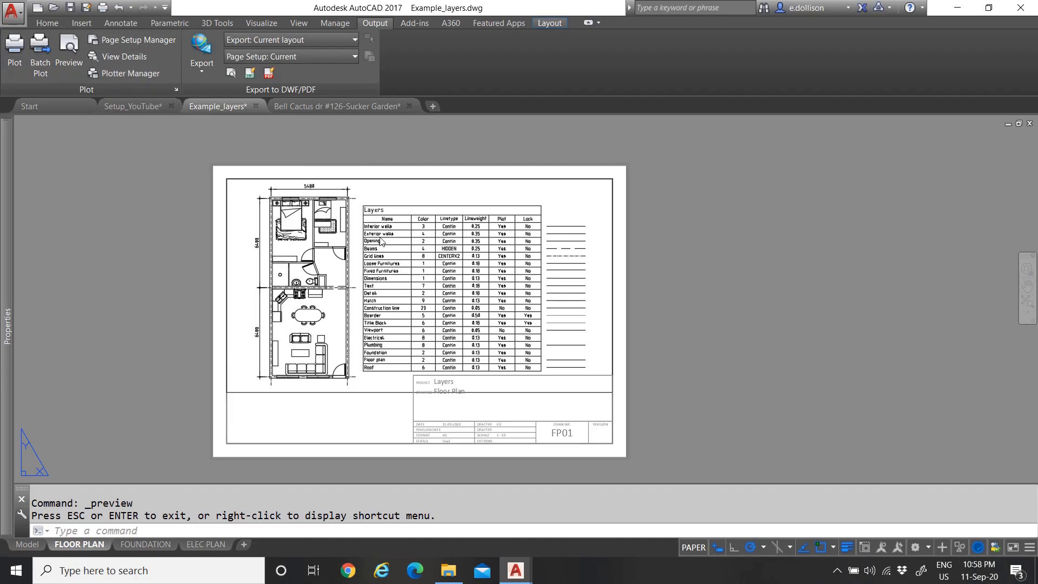
# Set the FLOOR PLAN plot style table to monochrome.ctb and apply the plot settings to the layout
pyautogui.hotkey('ctrl', 'p')
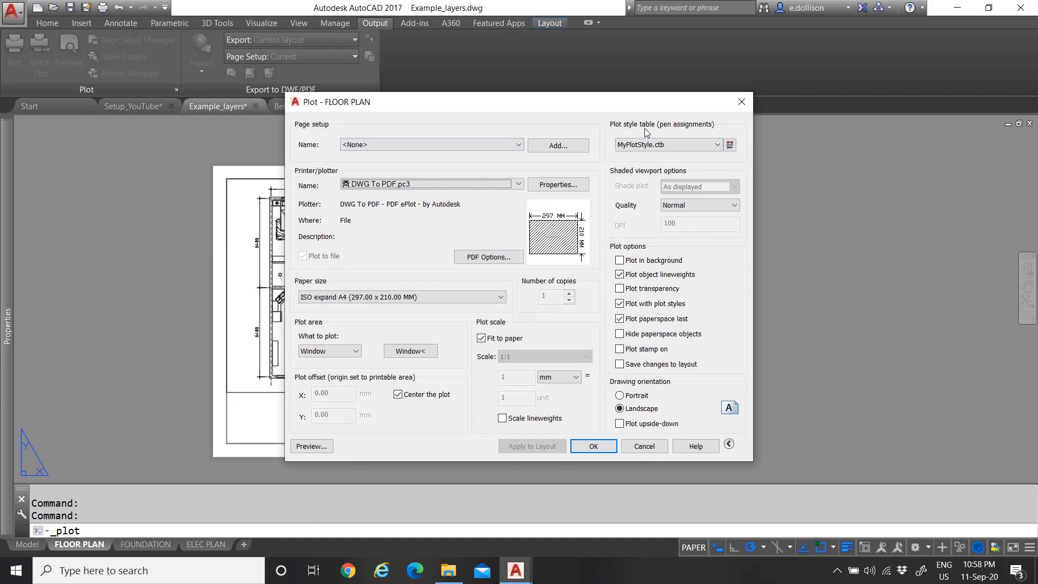
pyautogui.click(651, 144)
pyautogui.scroll(3, 667, 220)
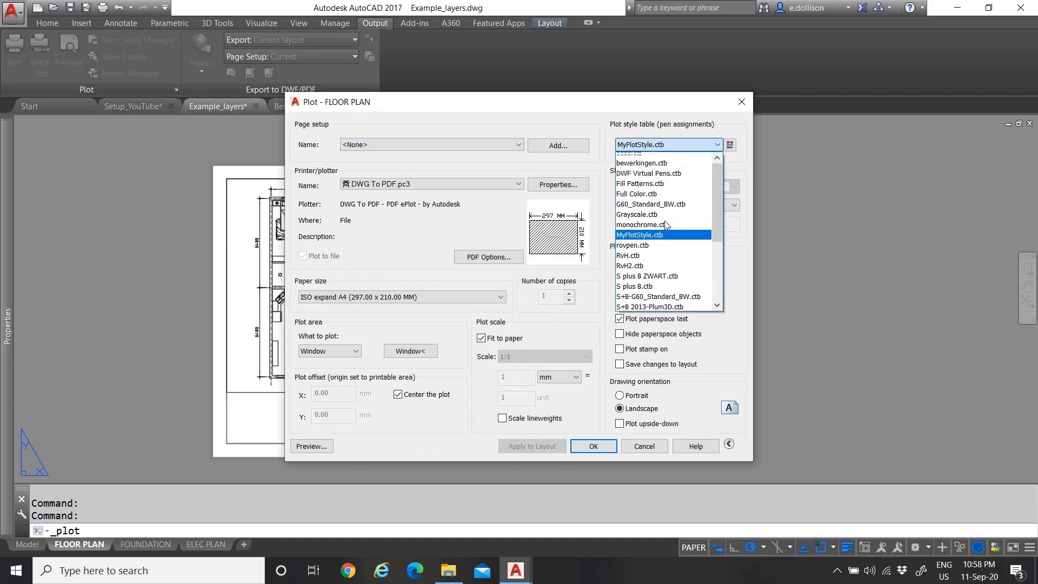
pyautogui.click(663, 239)
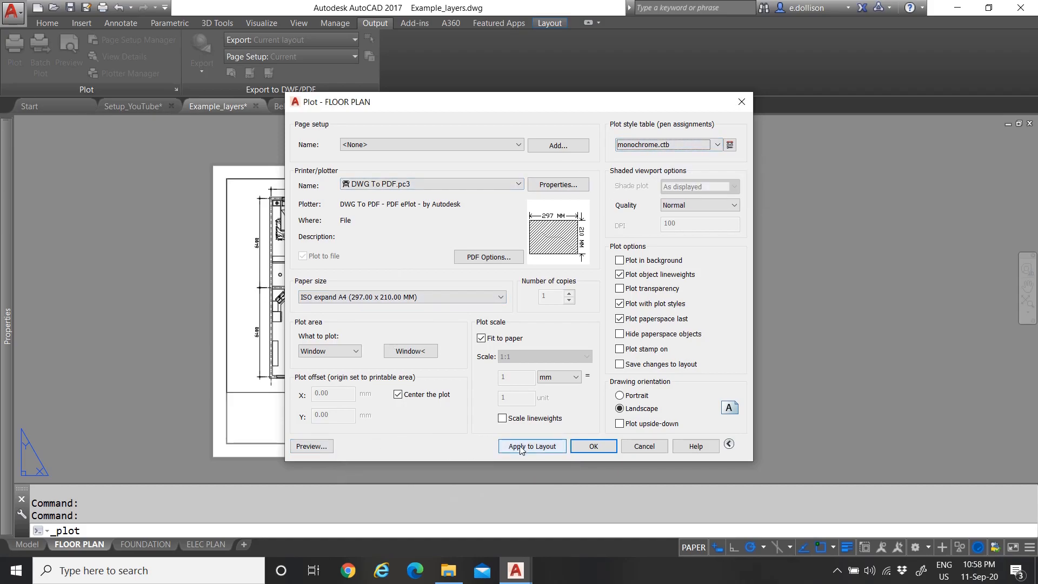
pyautogui.click(534, 447)
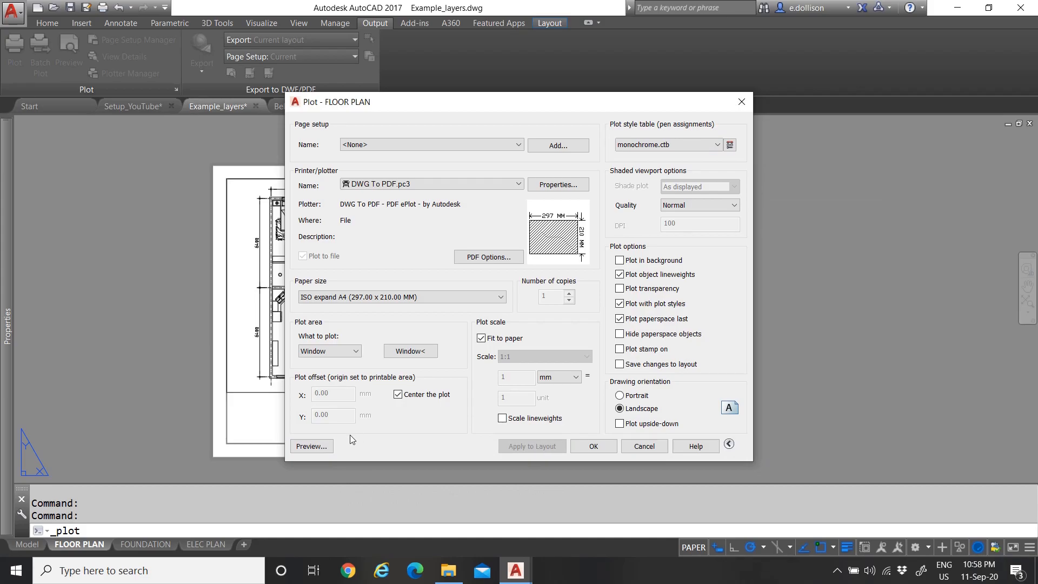
# Preview the FLOOR PLAN plot with the monochrome style, close the preview, and move the plot settings off the sheet
pyautogui.click(303, 447)
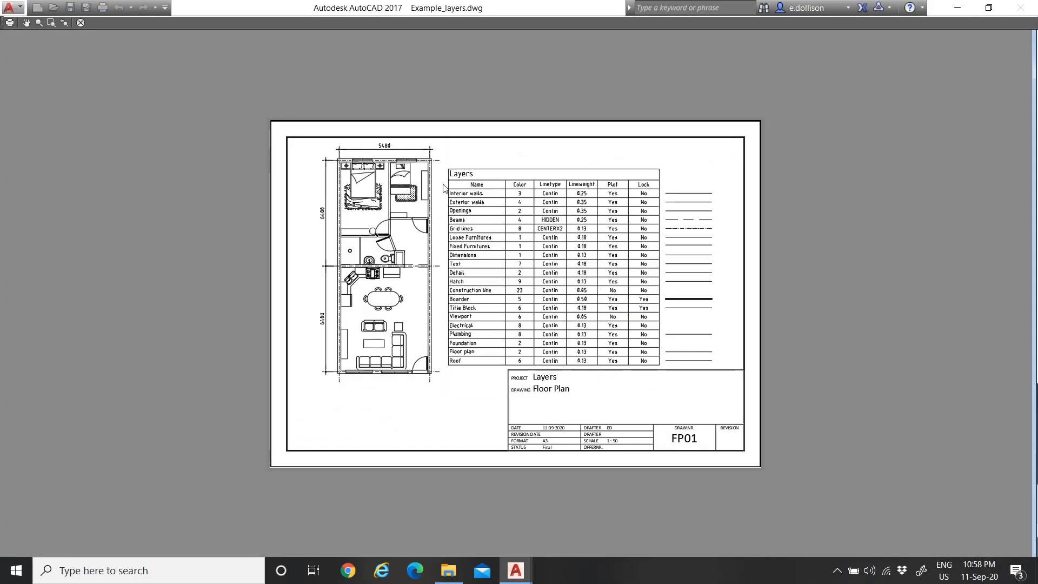
pyautogui.rightClick(560, 219)
pyautogui.click(590, 229)
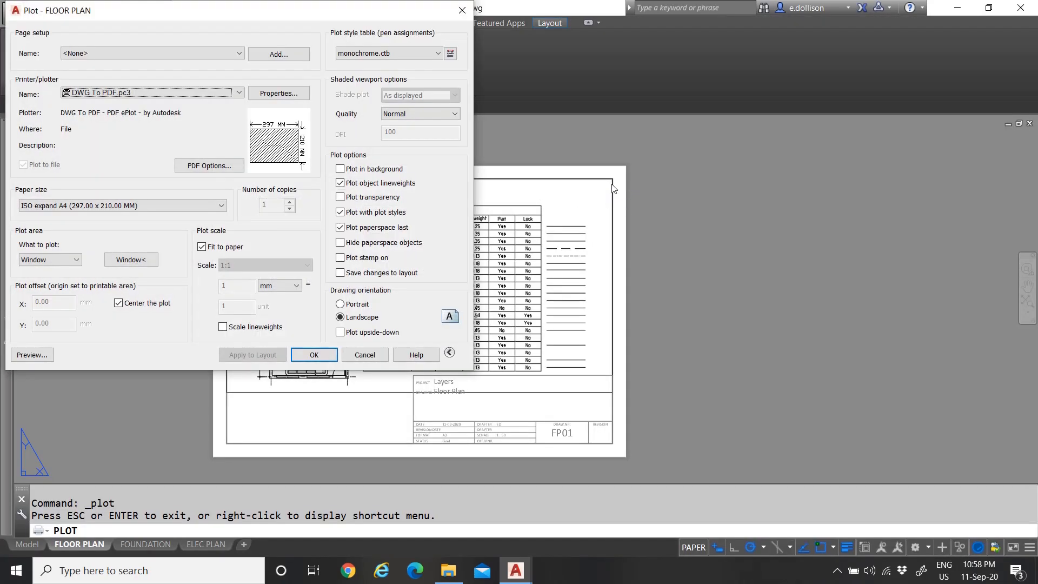
pyautogui.moveTo(352, 10); pyautogui.dragTo(544, 171)
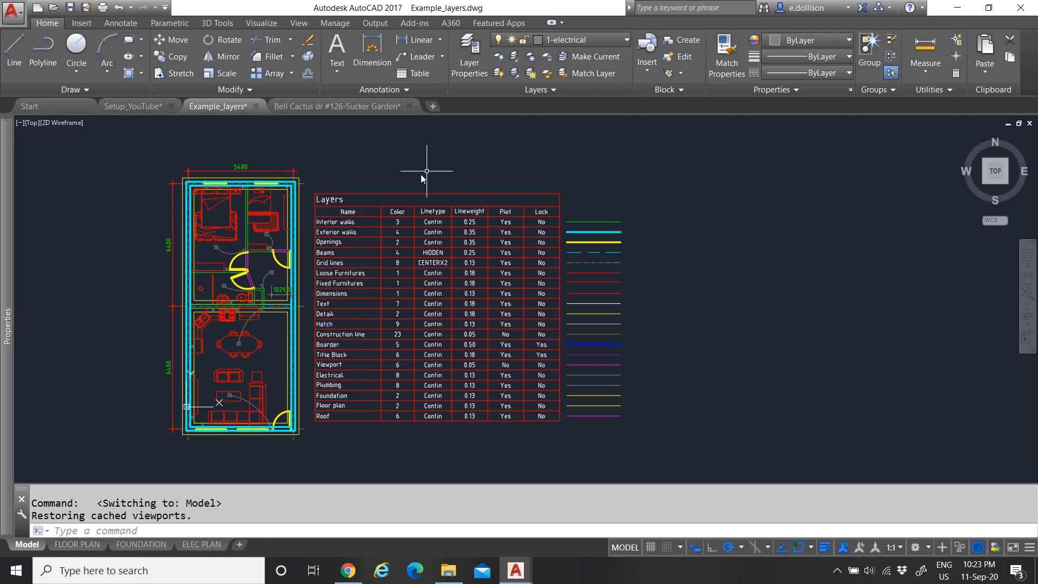
pyautogui.click(508, 324)
pyautogui.click(650, 266)
pyautogui.click(378, 216)
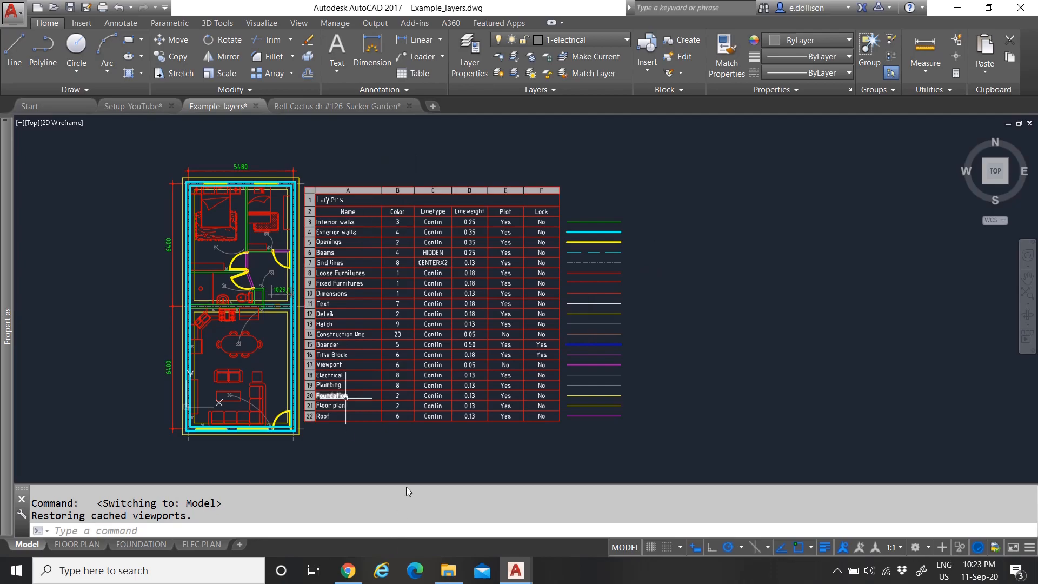